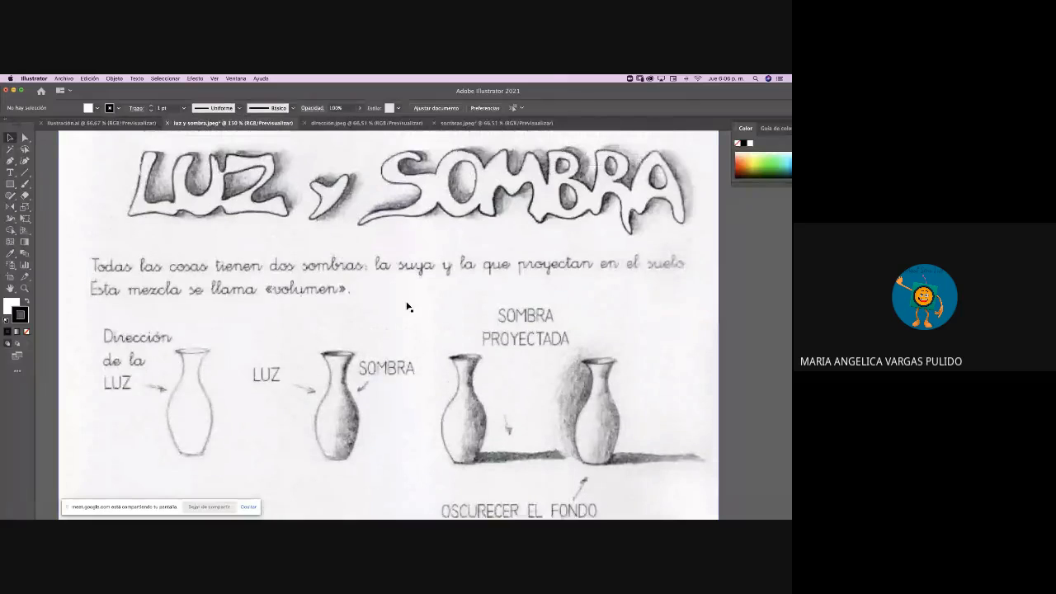
View the light and shadow worksheet at 100% zoom with its title and the row of vases in sight
key("super+minus")
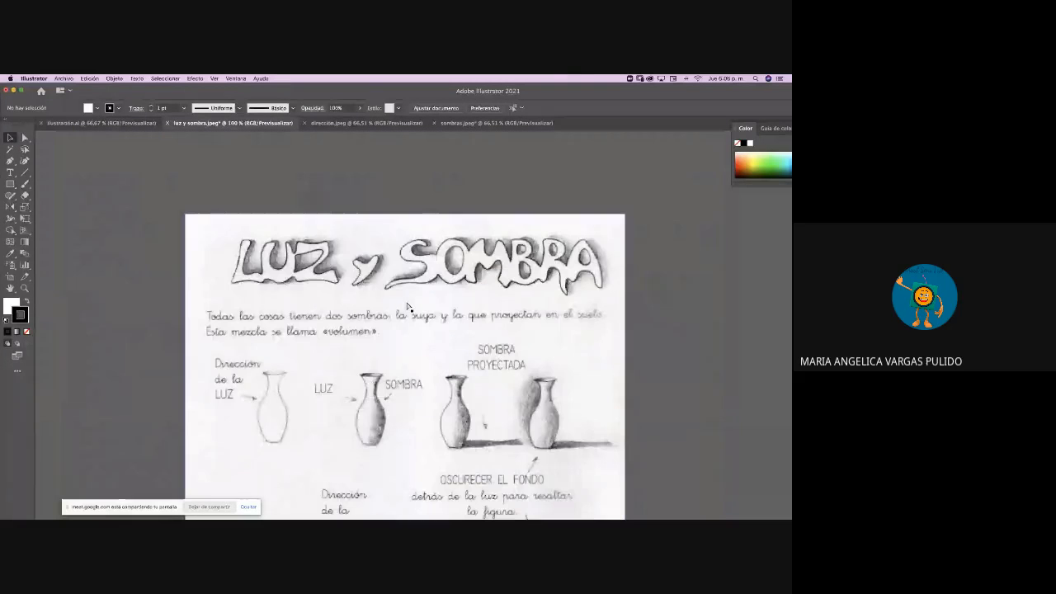
scroll(407, 307, "down", 4)
scroll(406, 307, "right", 2)
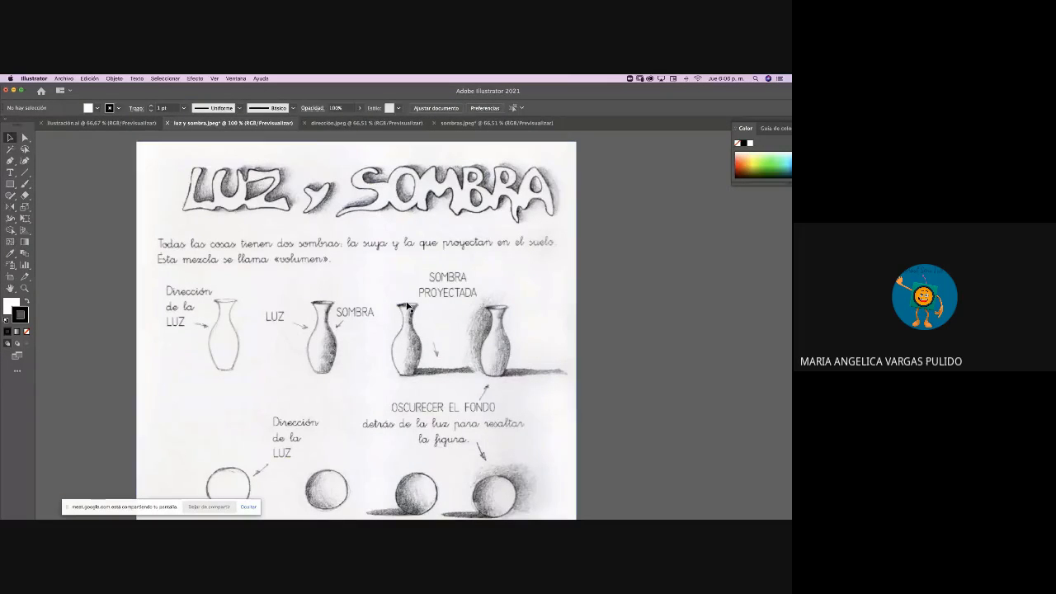
Switch to the Google Meet call in Chrome, admit the waiting participant, and return to Illustrator
key("ctrl+Up")
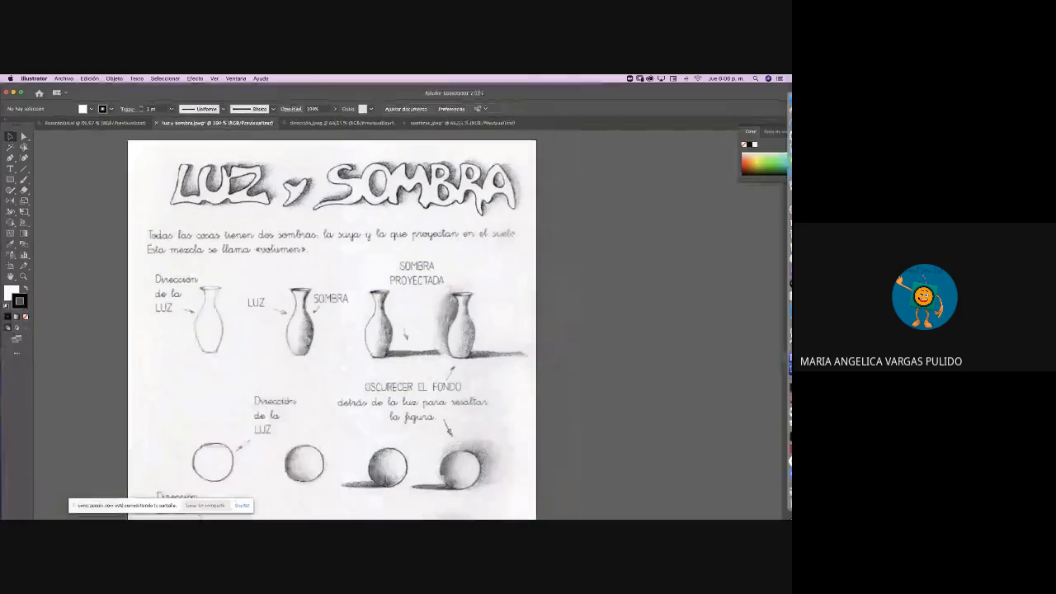
left_click(607, 486)
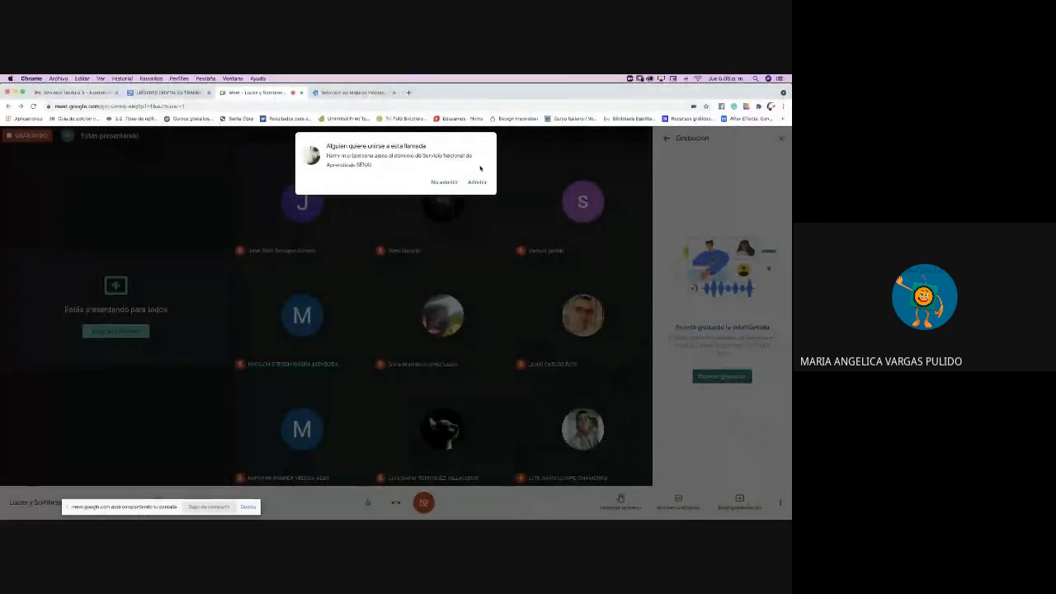
left_click(476, 182)
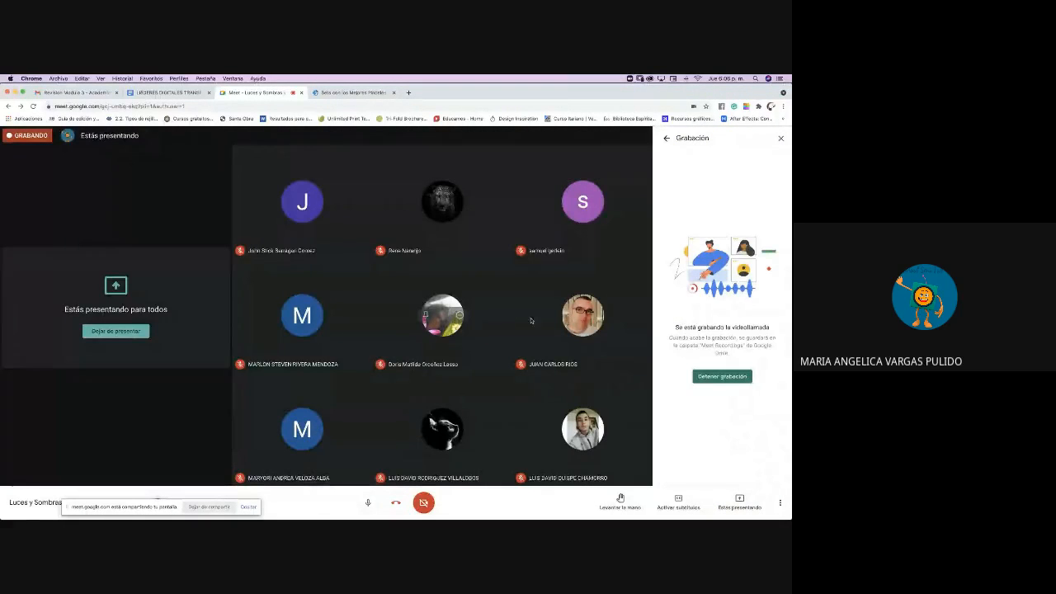
key("ctrl+Up")
left_click(256, 279)
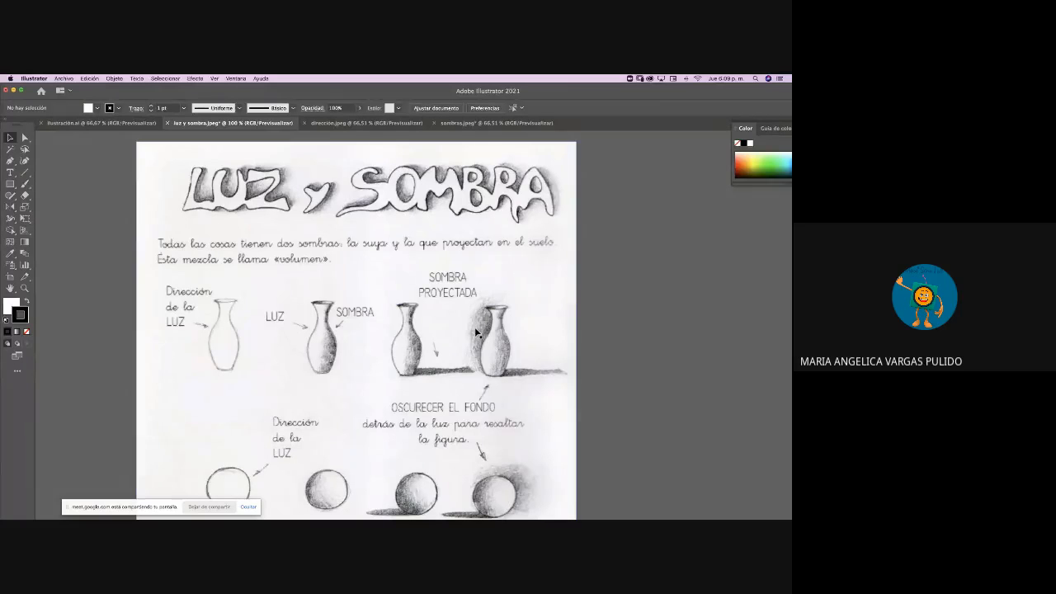
Examine the worksheet's shaded vases, spheres and prisms, including their cast shadows, darkened backgrounds and the note on claroscuro and contrast
scroll(476, 330, "down", 1)
scroll(476, 331, "down", 5)
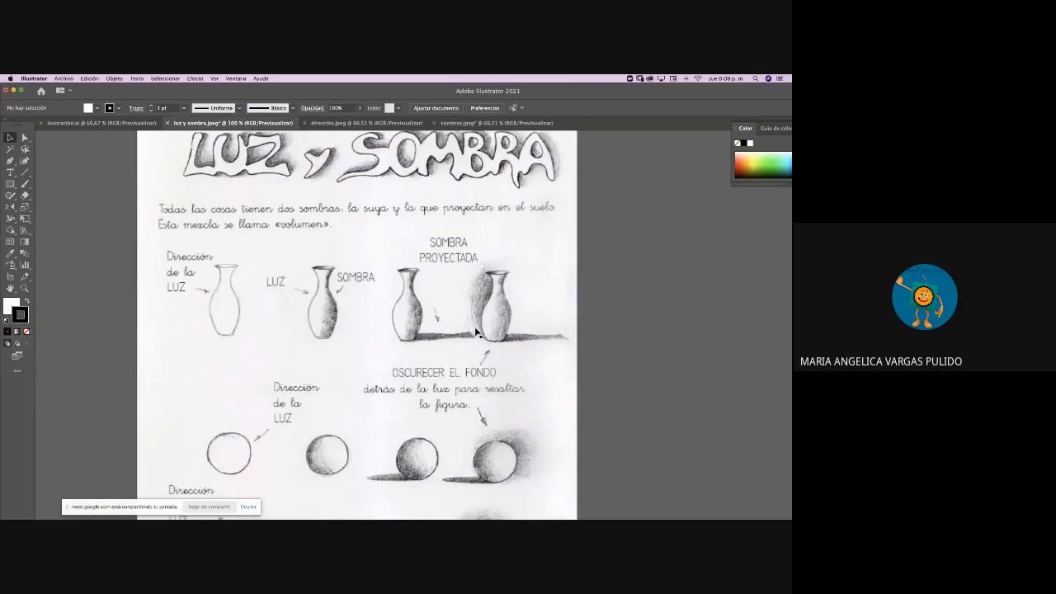
scroll(476, 331, "down", 3)
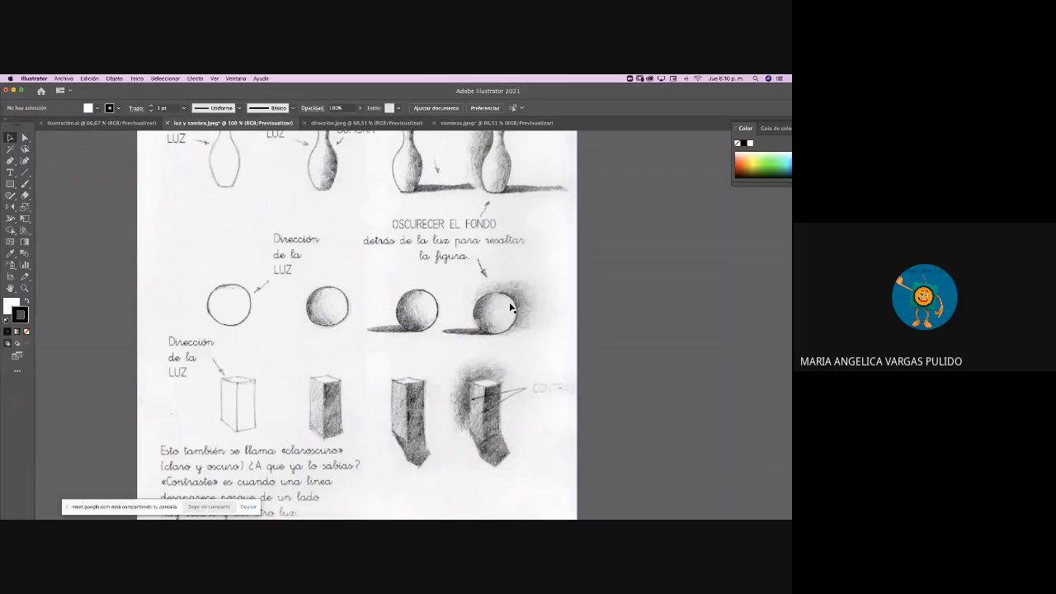
scroll(438, 321, "down", 2)
scroll(438, 322, "down", 5)
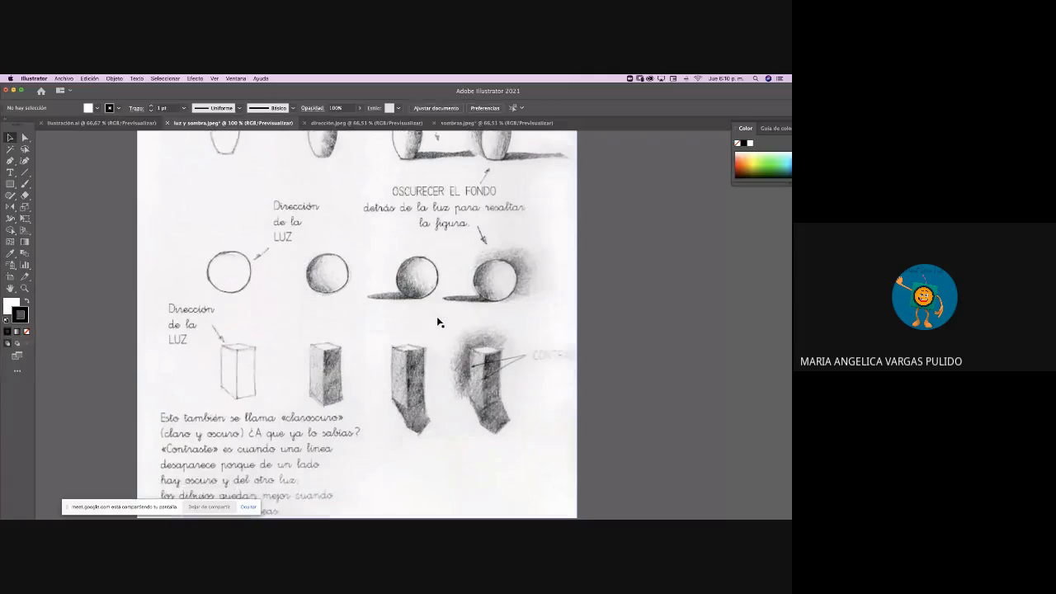
scroll(439, 322, "down", 2)
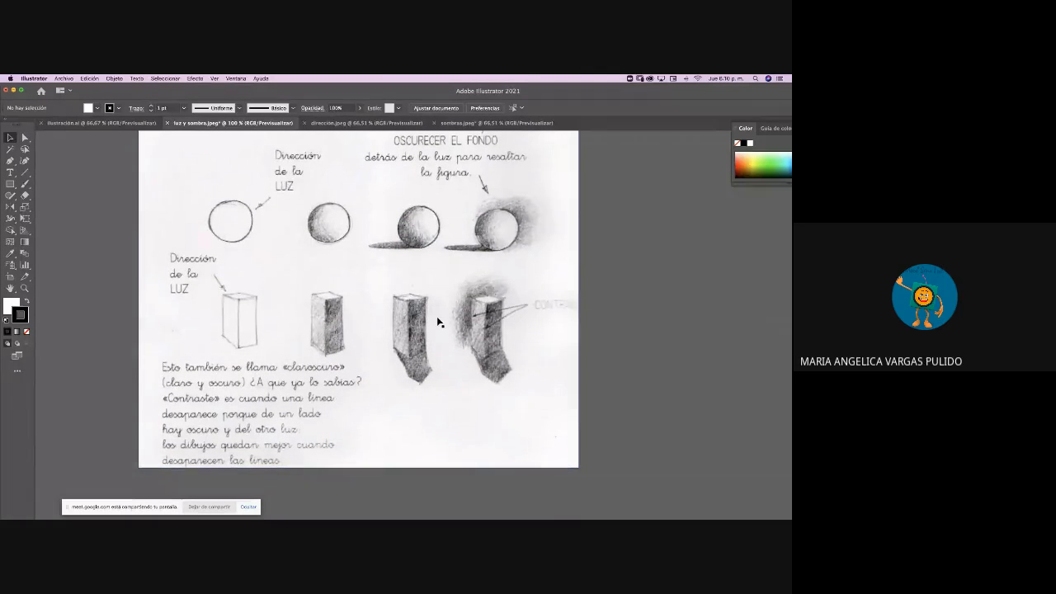
scroll(438, 322, "down", 4)
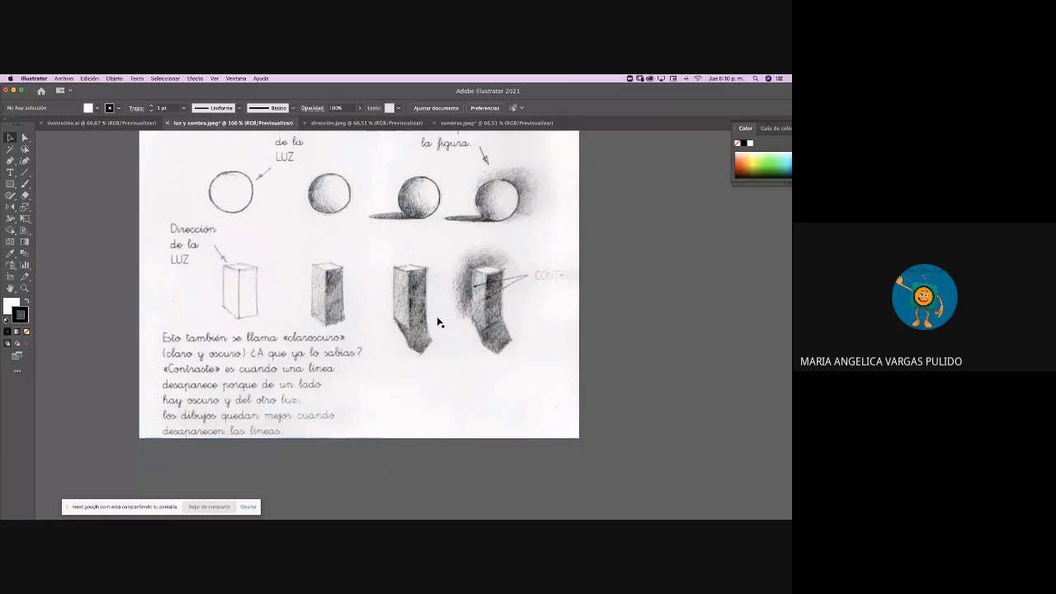
scroll(438, 322, "down", 1)
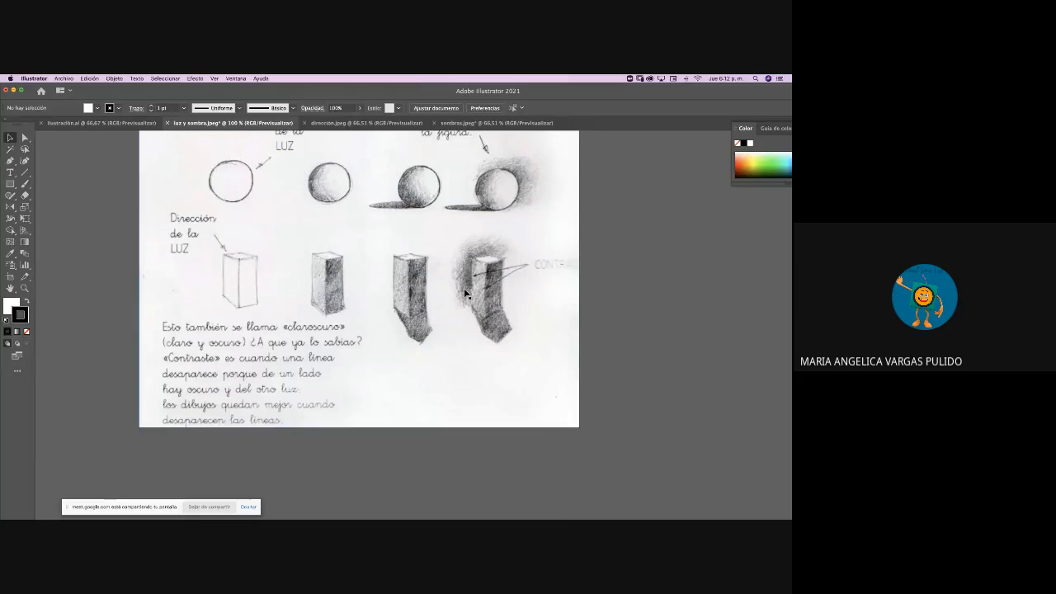
scroll(450, 270, "up", 2)
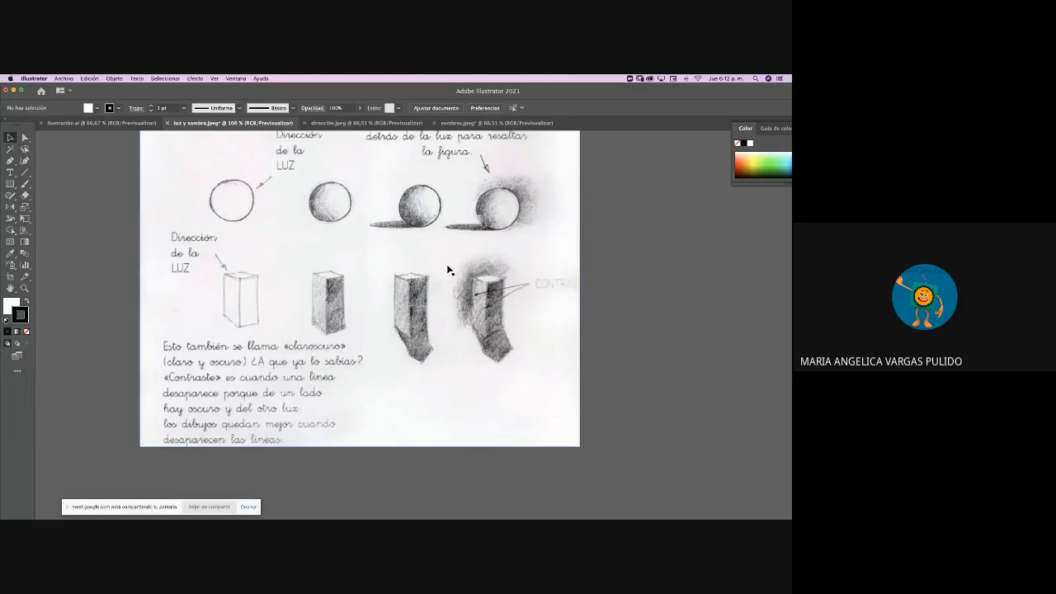
scroll(448, 269, "up", 2)
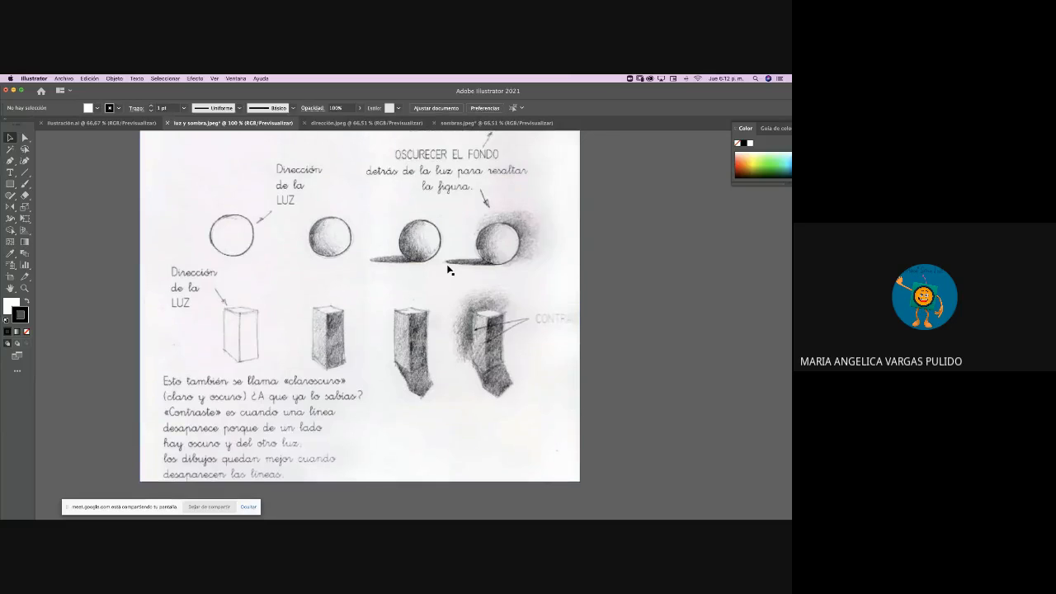
scroll(448, 270, "up", 1)
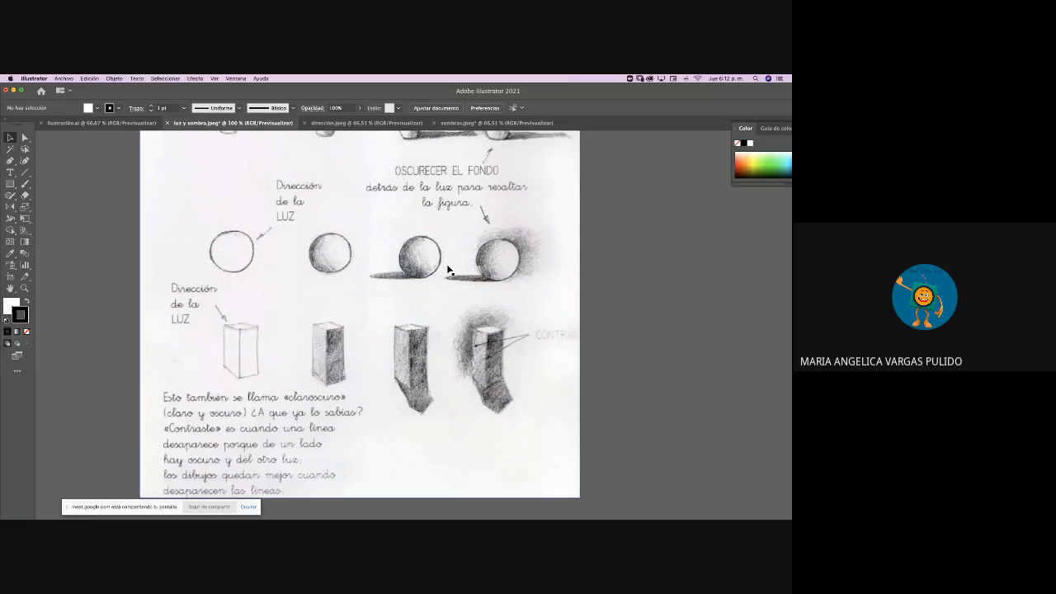
scroll(448, 269, "up", 1)
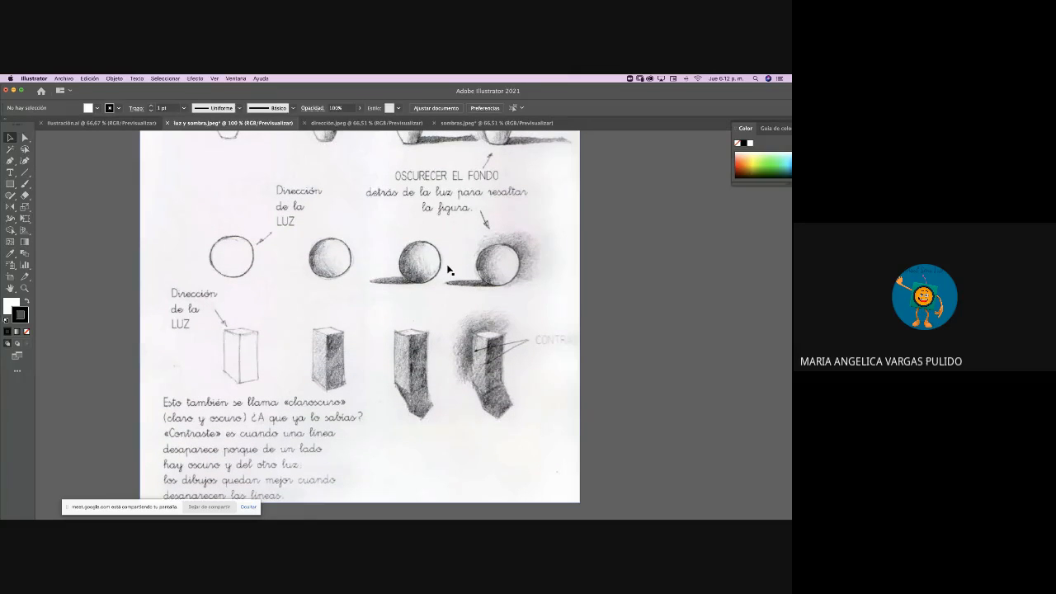
scroll(448, 270, "up", 1)
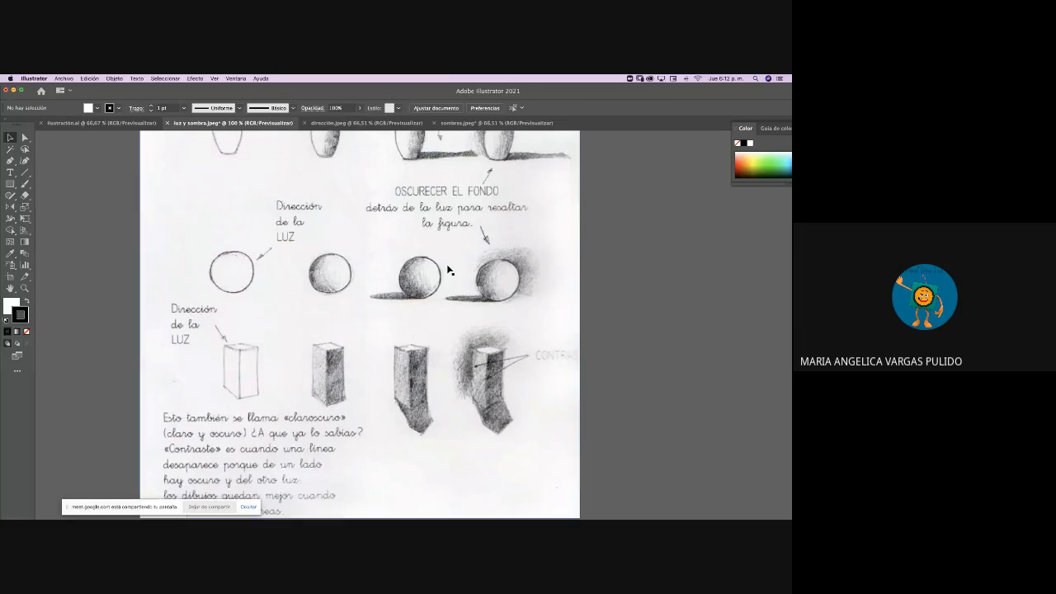
scroll(449, 270, "up", 5)
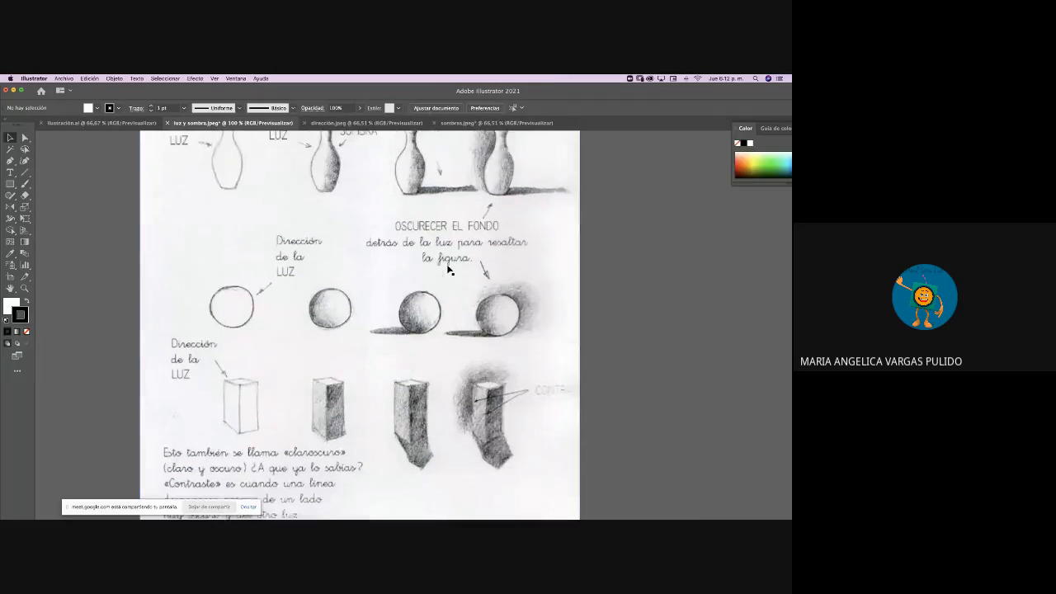
Switch to the dirección.jpeg document and view the whole teapot illustration at 100% zoom
left_click(343, 123)
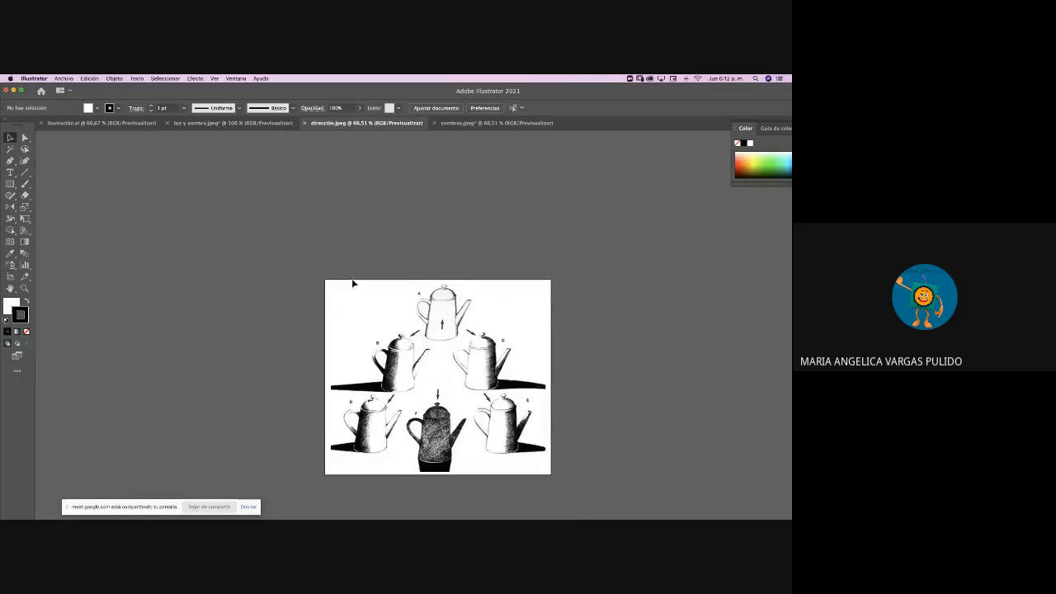
scroll(352, 283, "down", 4)
scroll(352, 283, "right", 3)
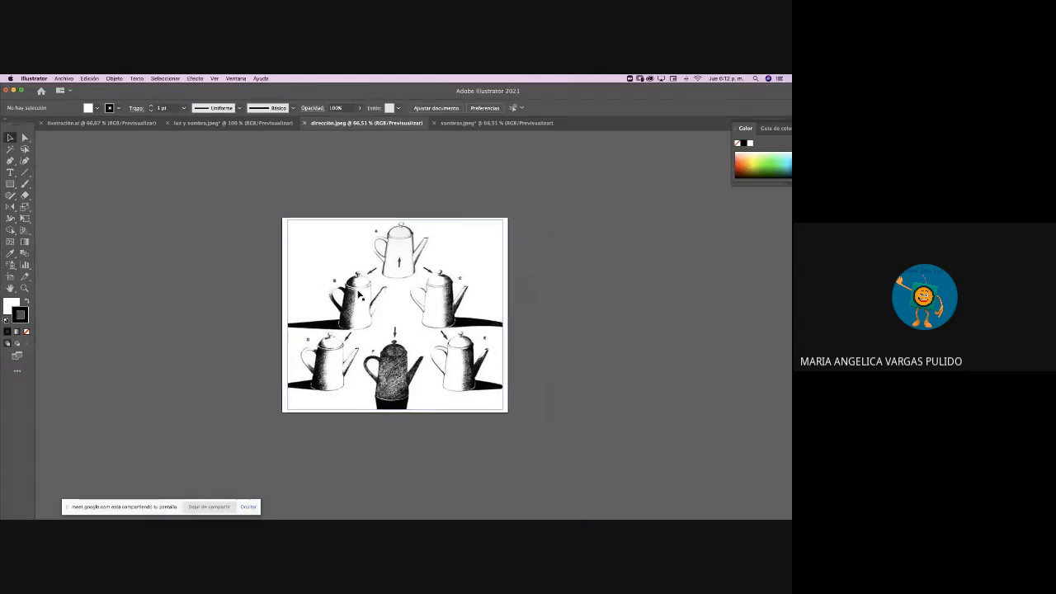
key("super+1")
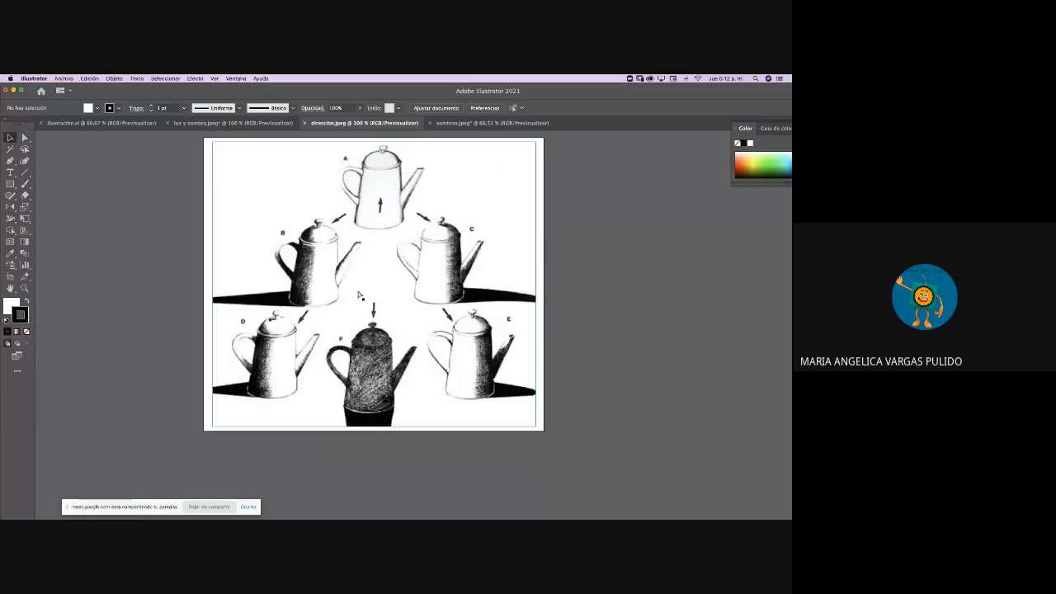
scroll(359, 295, "up", 2)
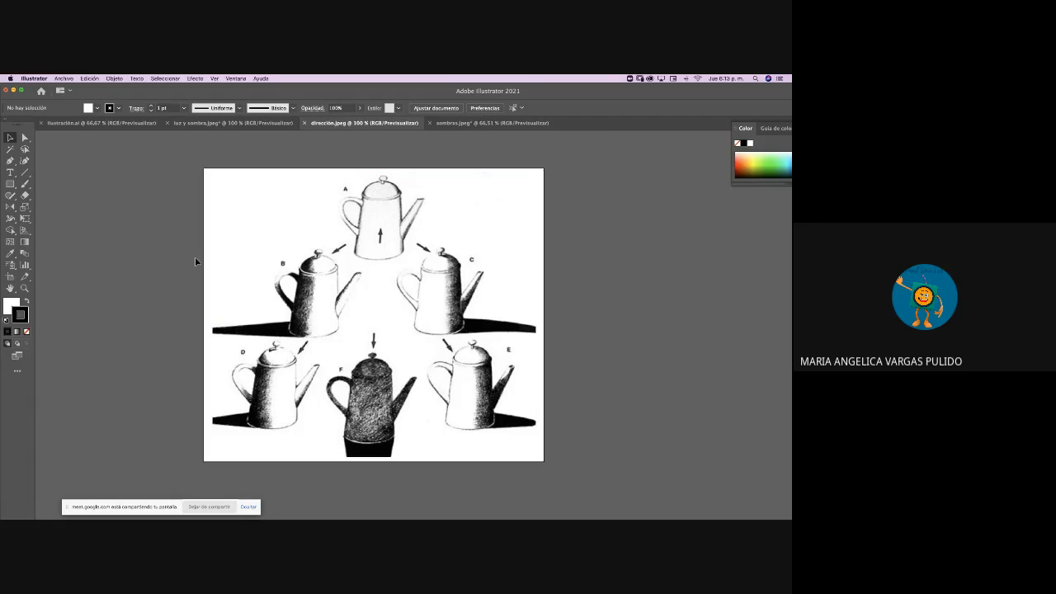
Draw two straight light-ray lines from the arrow above teapot B, one diagonally across its lid and one down past its spout
left_click(27, 173)
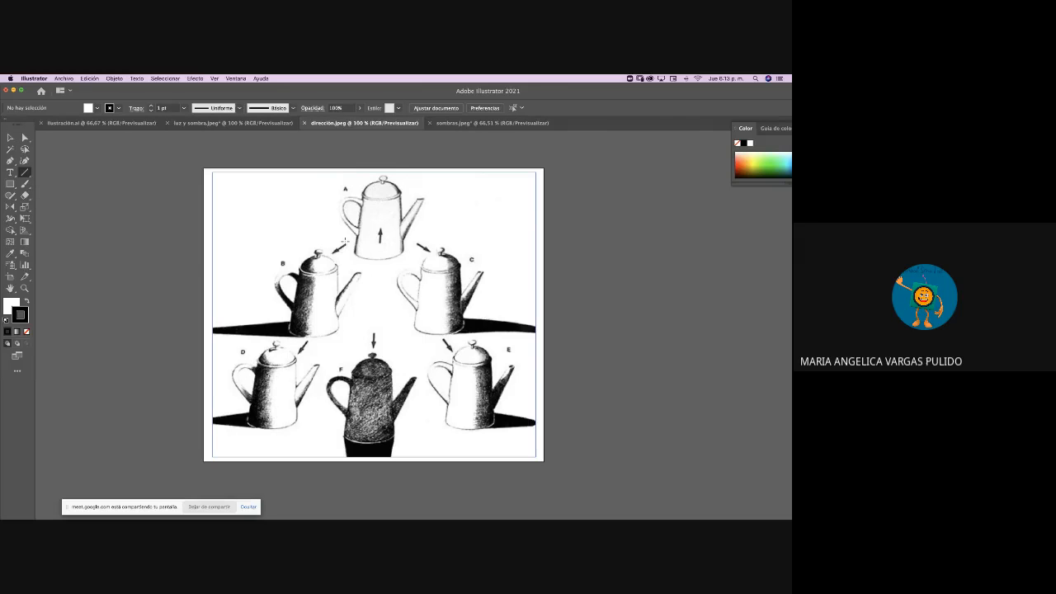
left_click_drag(345, 241, 223, 317)
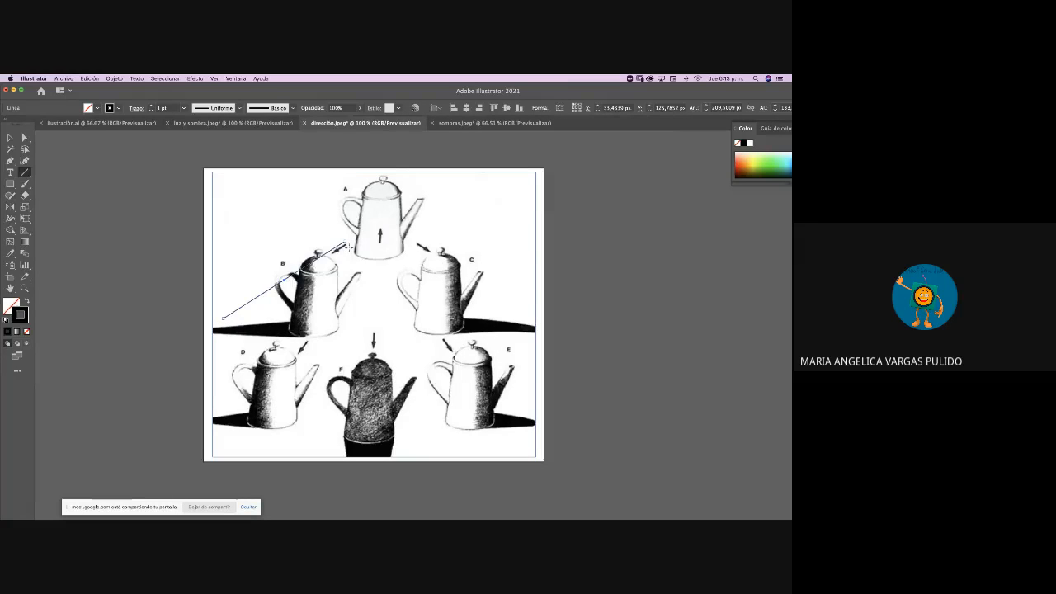
left_click_drag(349, 246, 328, 364)
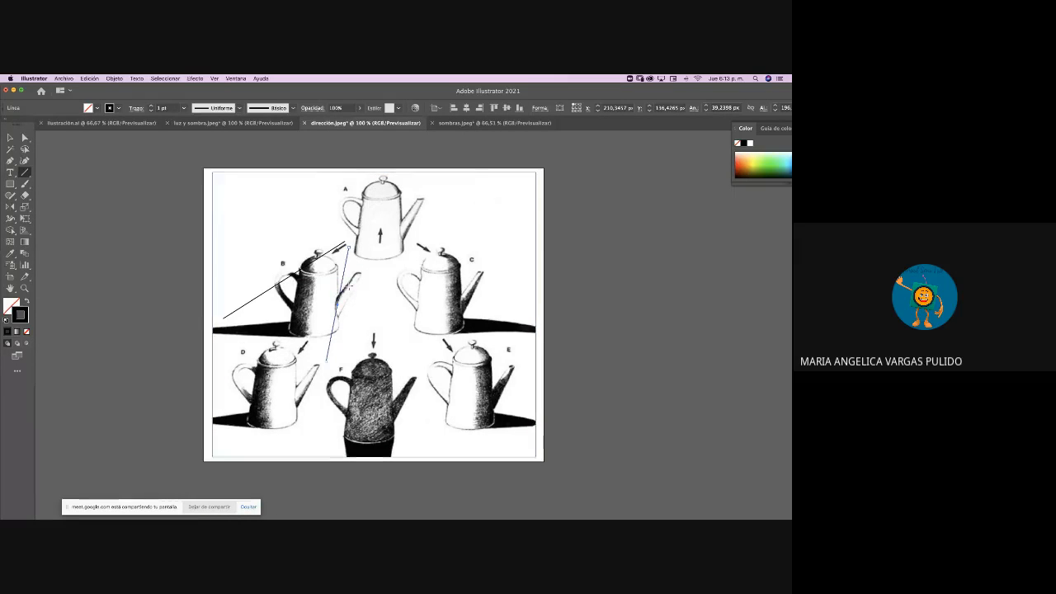
Reposition the steeper line beside teapot B so its upper end meets the tail of the light arrow
left_click(25, 138)
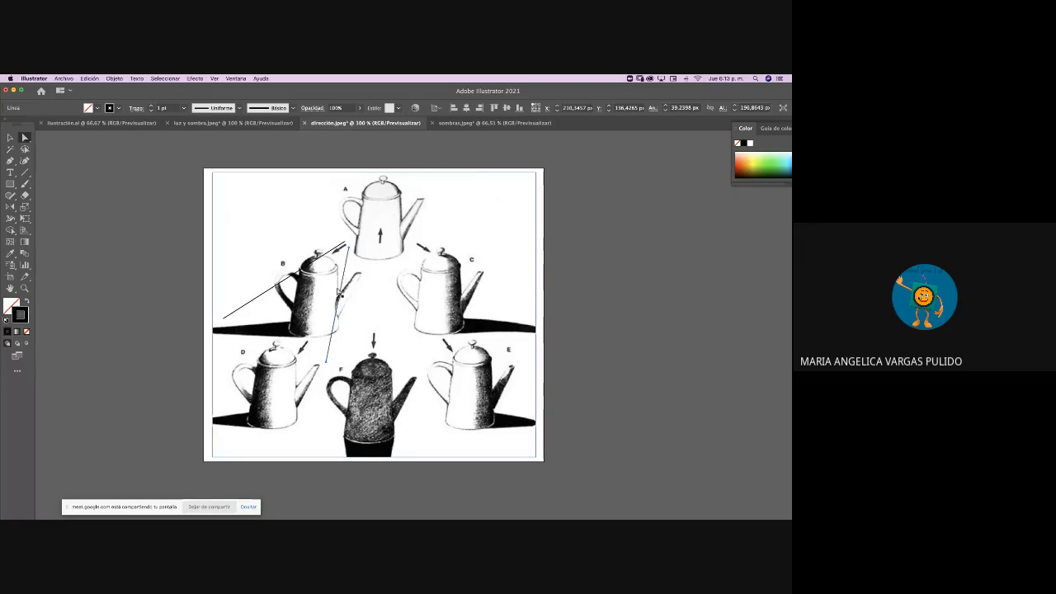
left_click_drag(349, 248, 353, 246)
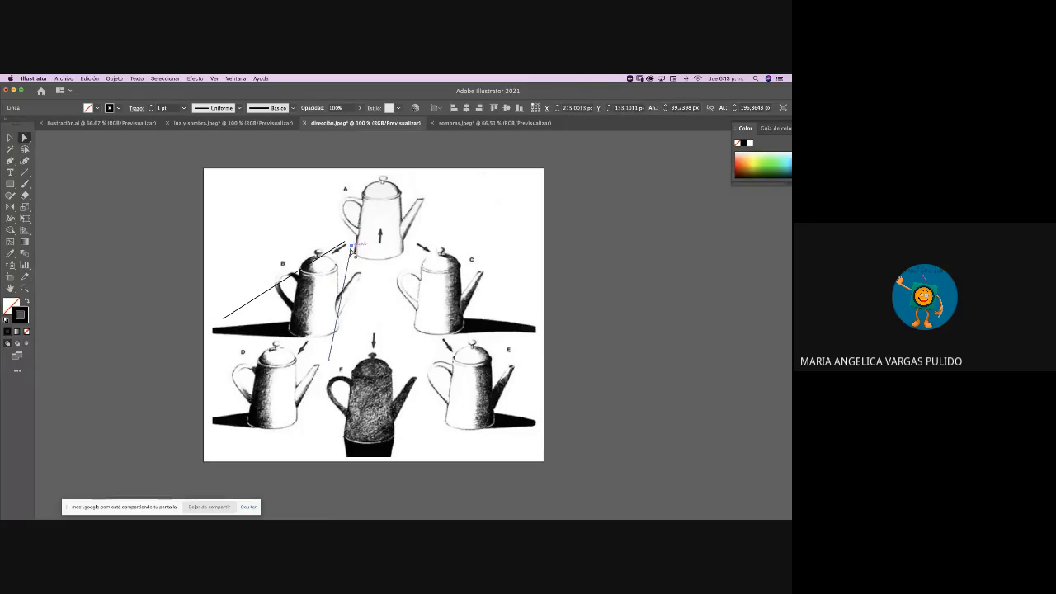
left_click_drag(330, 359, 324, 362)
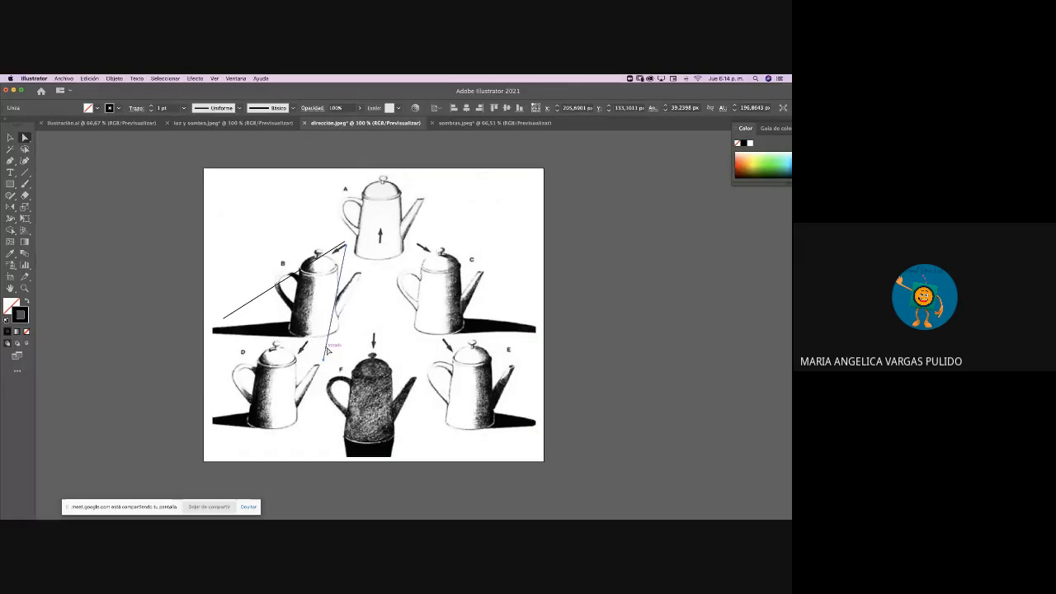
Delete both light-ray lines drawn over teapot B and clear the selection
key("Delete")
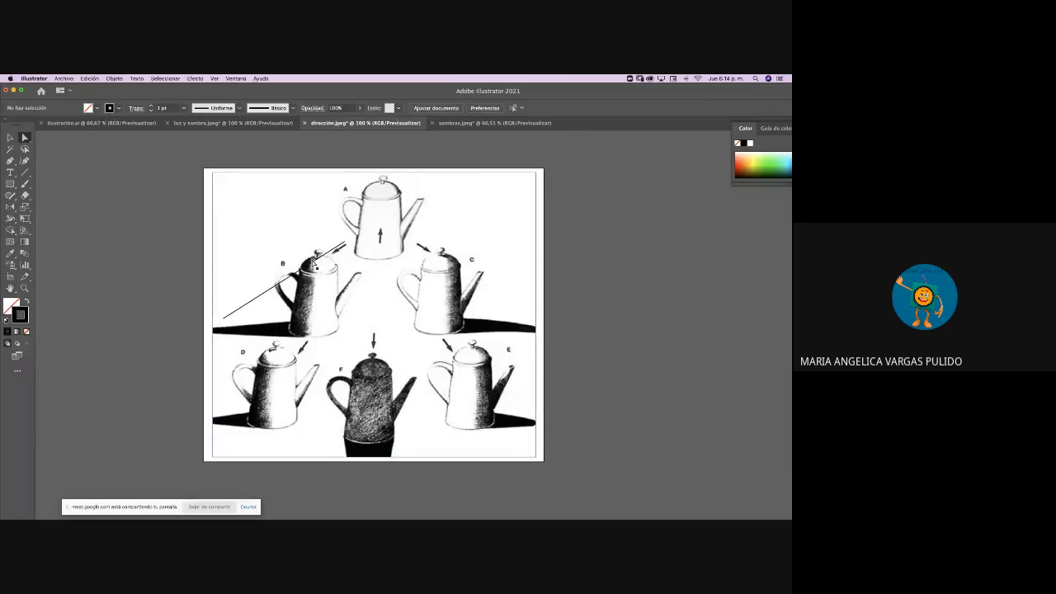
left_click(314, 263)
key("Delete")
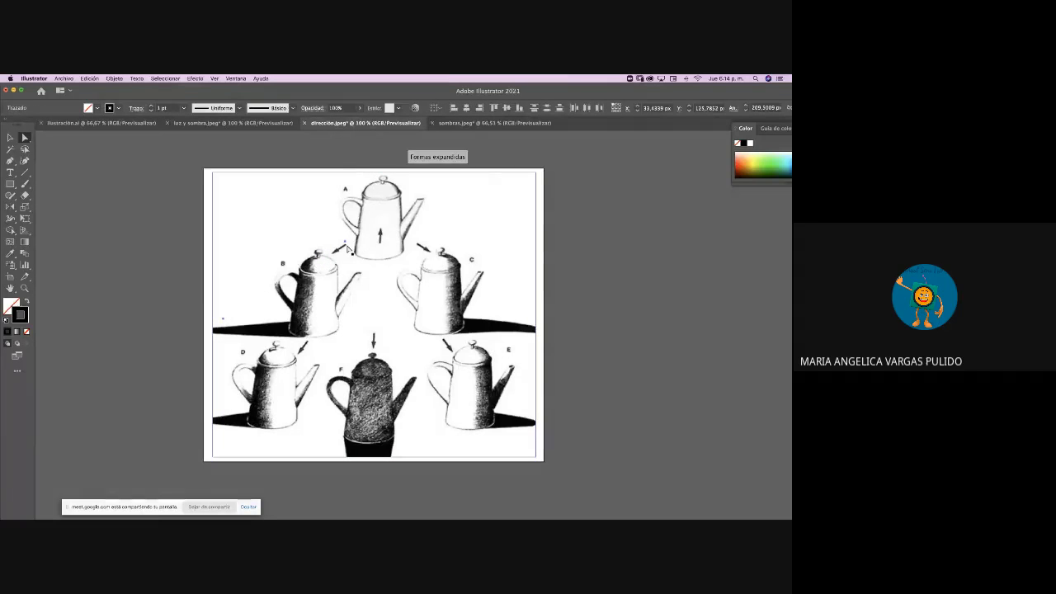
left_click(159, 254)
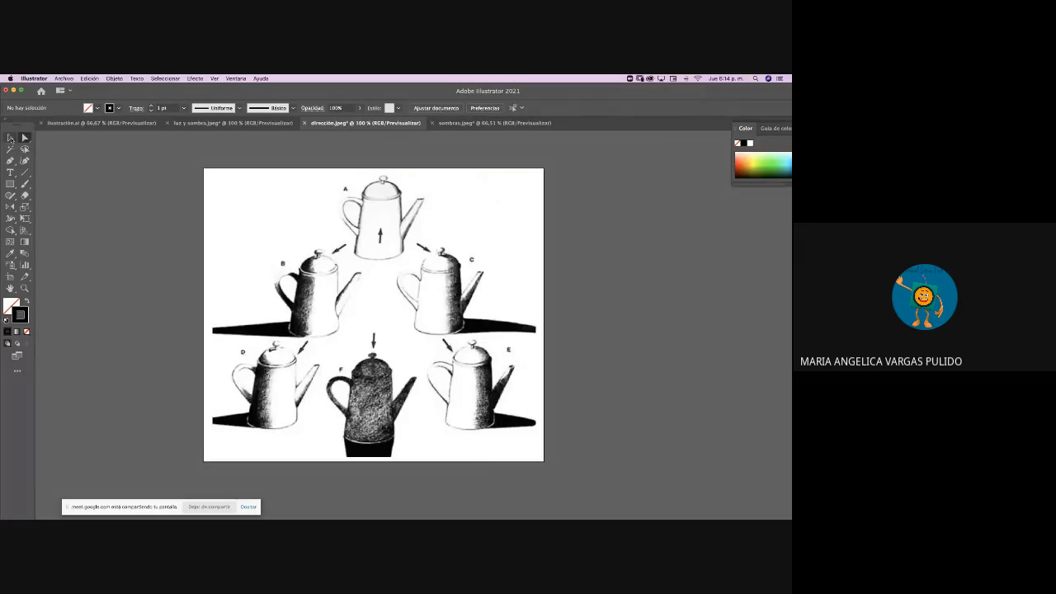
Examine the light arrows and cast shadows of the lower teapots D, F and E
left_click(10, 137)
left_click_drag(356, 397, 357, 393)
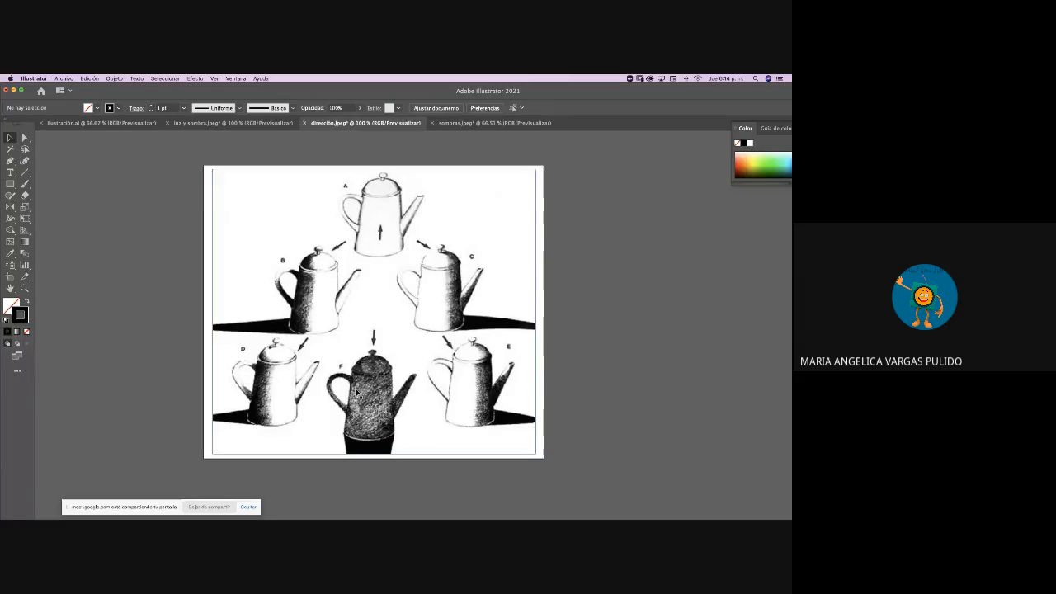
scroll(356, 393, "down", 4)
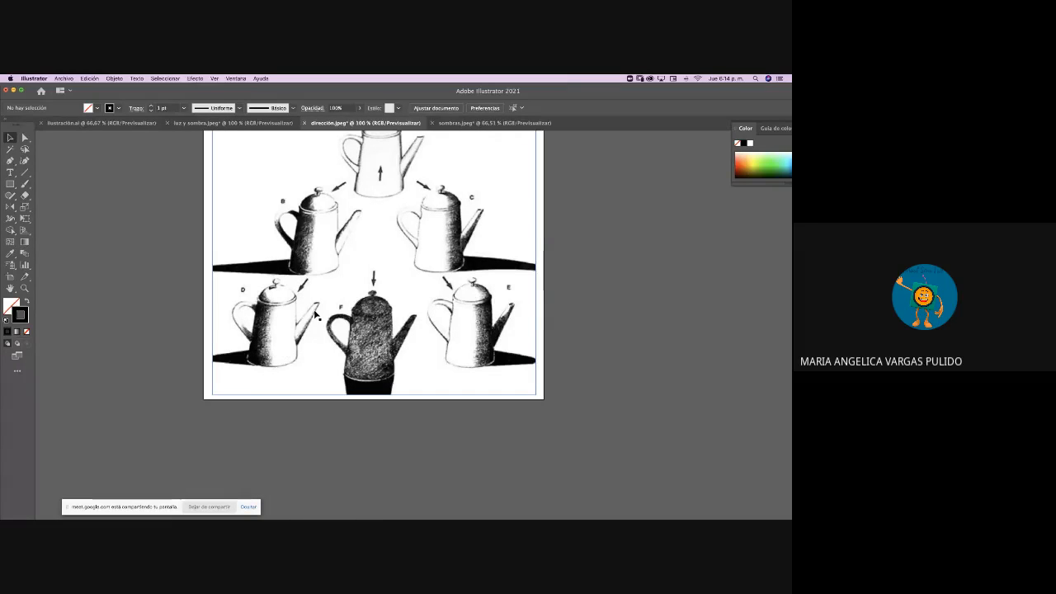
scroll(274, 355, "right", 2)
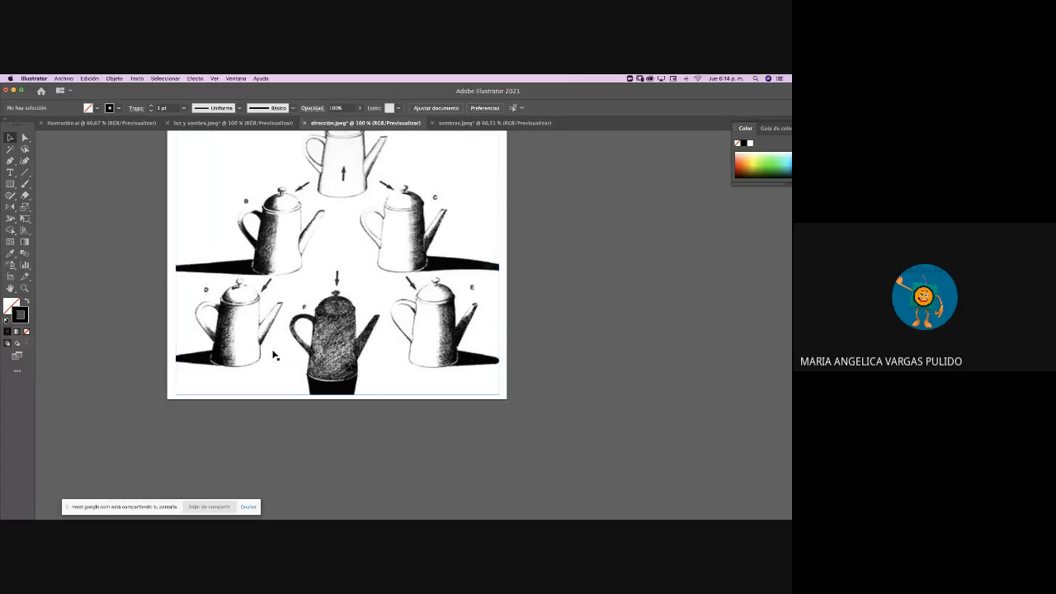
scroll(275, 354, "right", 5)
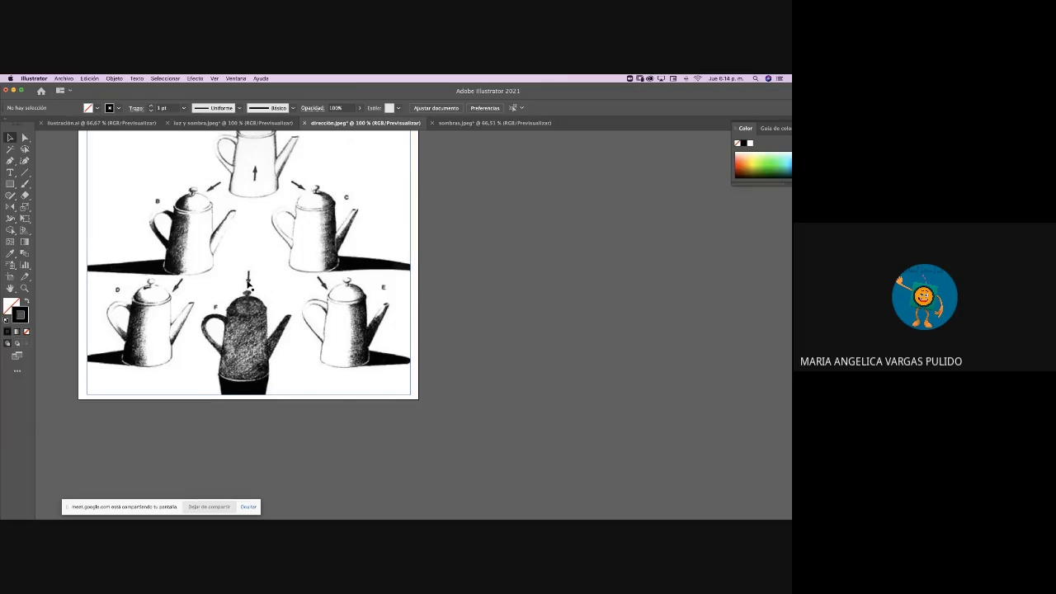
Finish reviewing the teapots in dirección.jpeg and examine sombras.jpeg, which explains own and cast shadows with shaded spheres
scroll(247, 285, "up", 3)
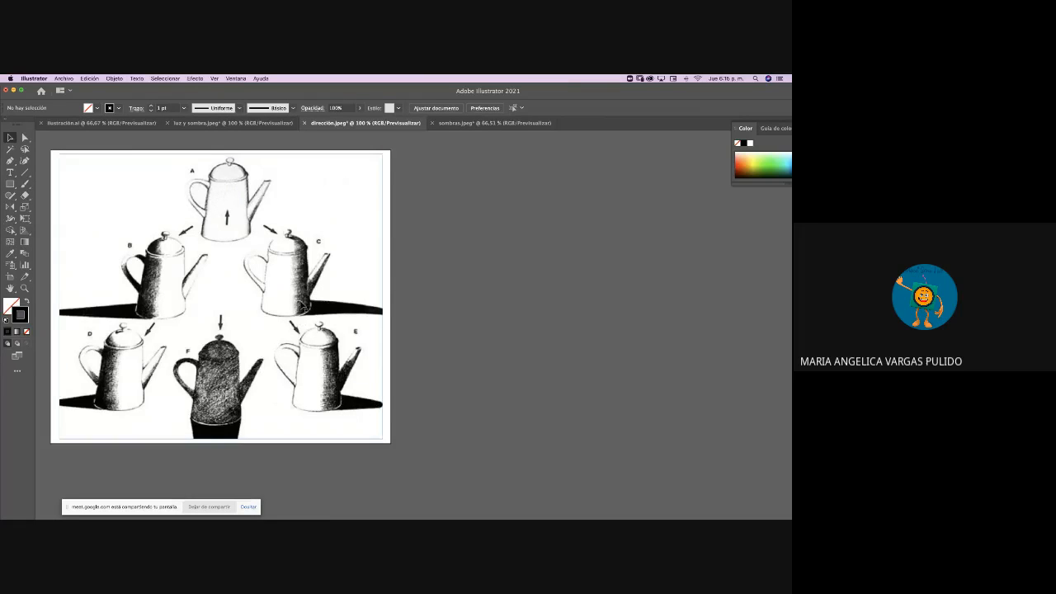
scroll(373, 346, "up", 1)
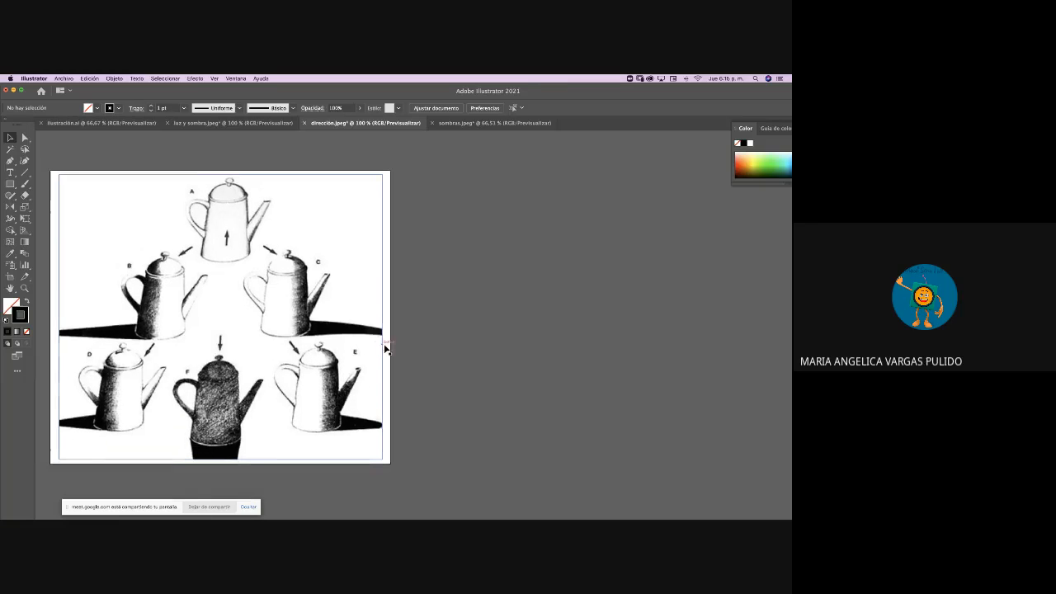
left_click(463, 123)
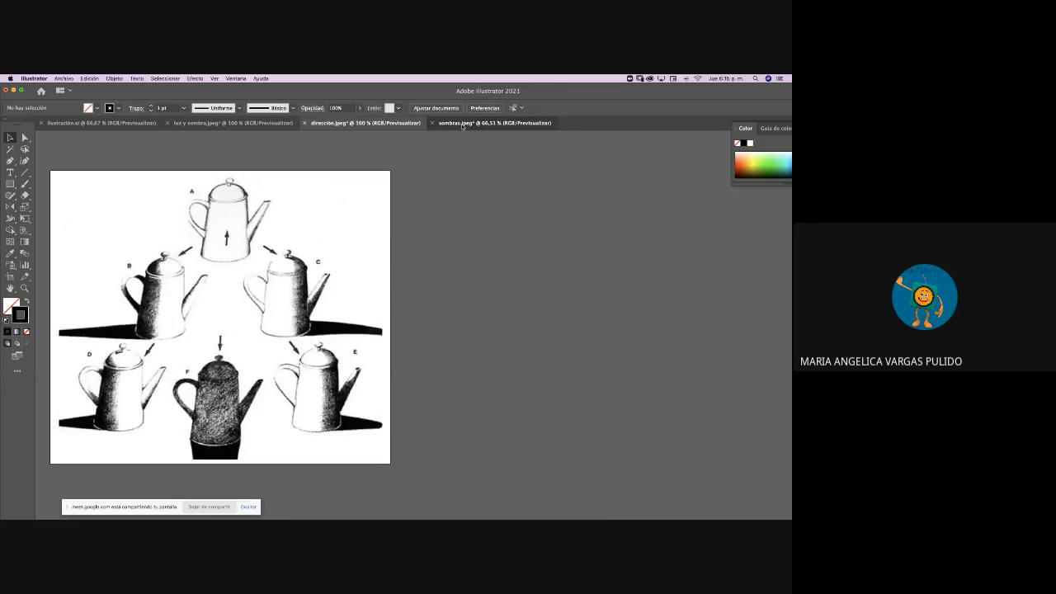
scroll(418, 307, "down", 1)
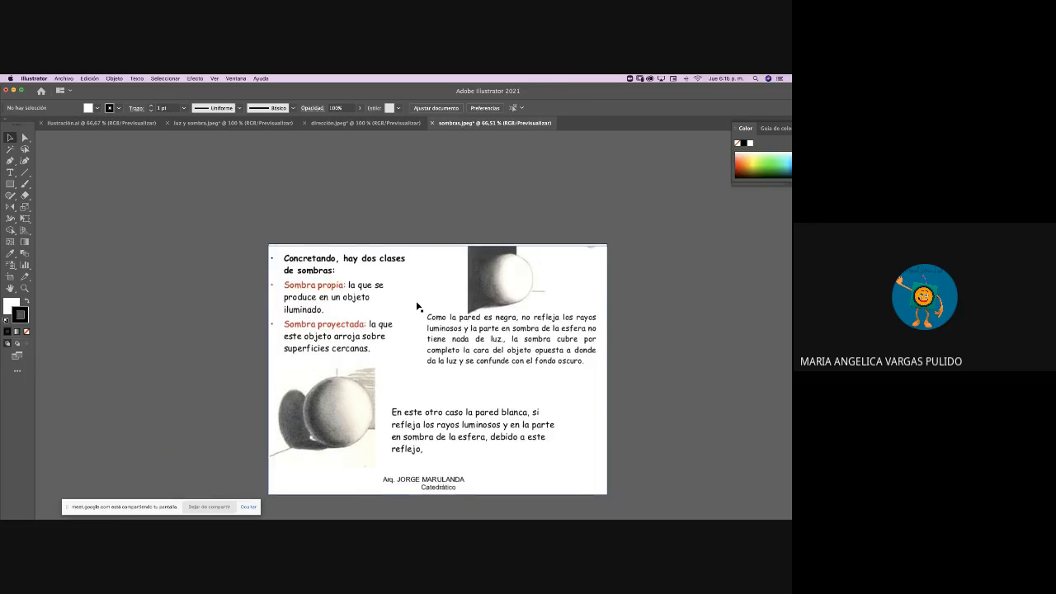
scroll(418, 307, "down", 2)
scroll(418, 307, "right", 3)
scroll(419, 307, "down", 1)
scroll(418, 307, "right", 2)
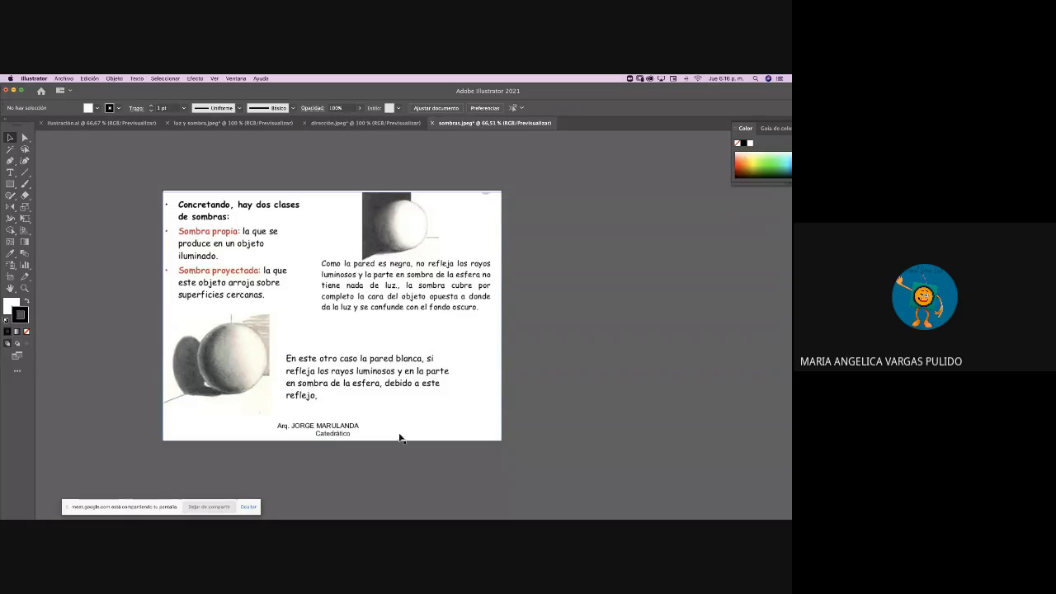
Switch to the Google Meet call, read its chat messages, and return to the sombras.jpeg document in Illustrator
key("ctrl+Up")
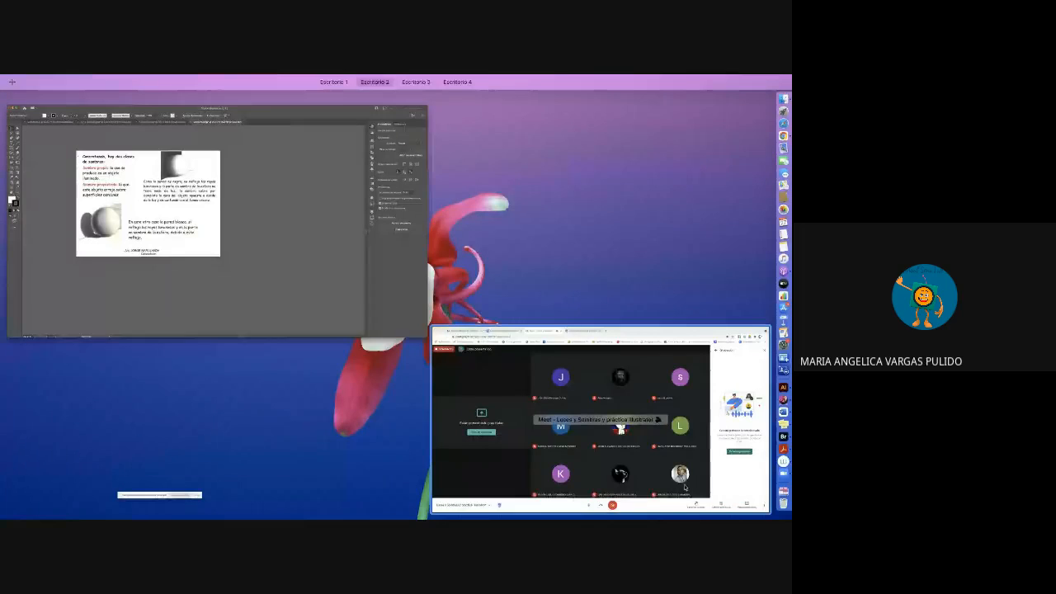
left_click(684, 487)
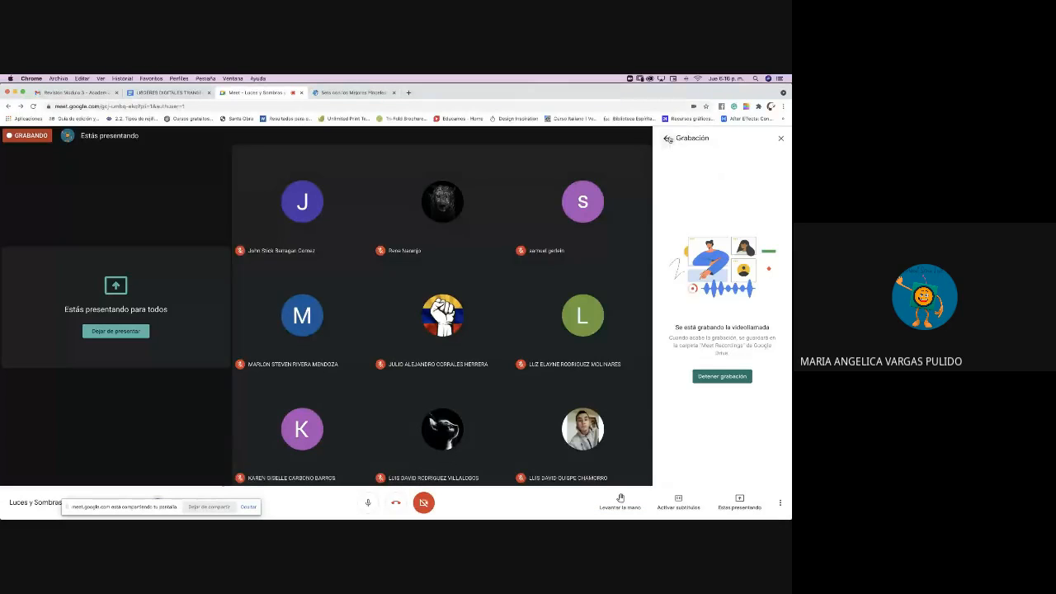
left_click(668, 139)
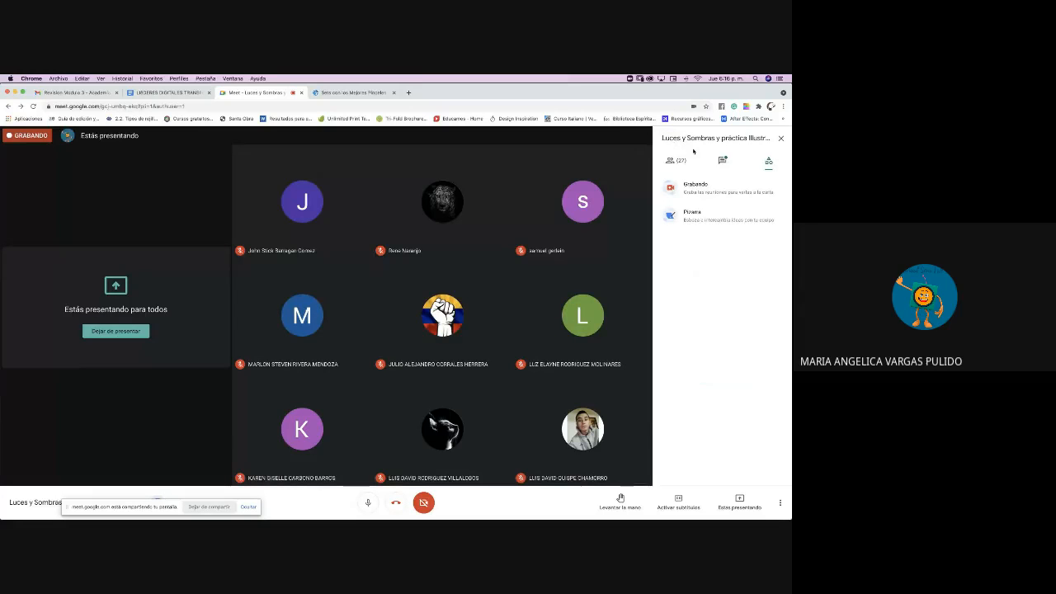
left_click(723, 162)
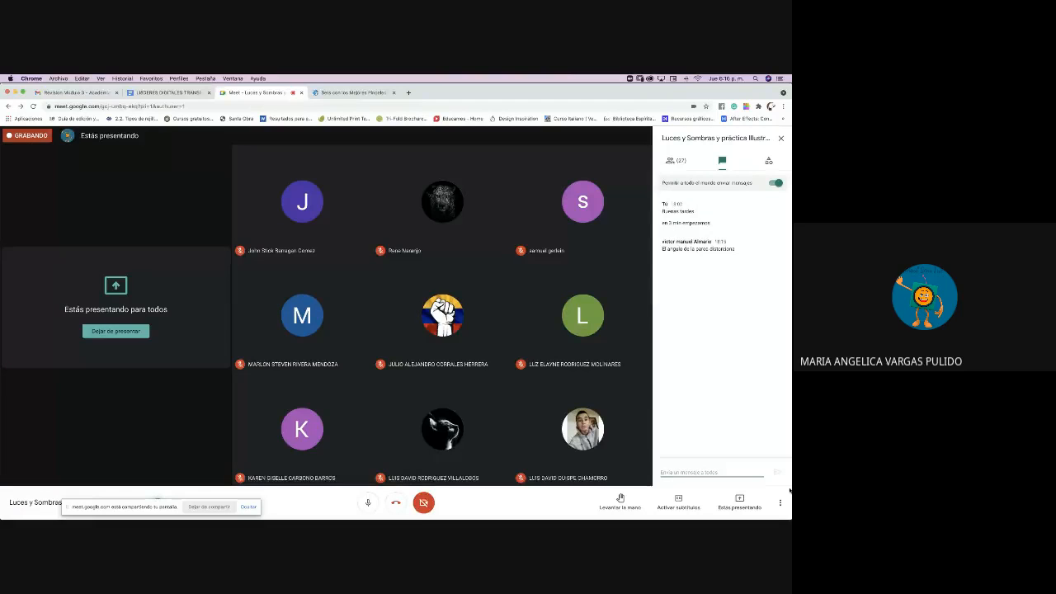
mouse_move(790, 518)
left_click(323, 278)
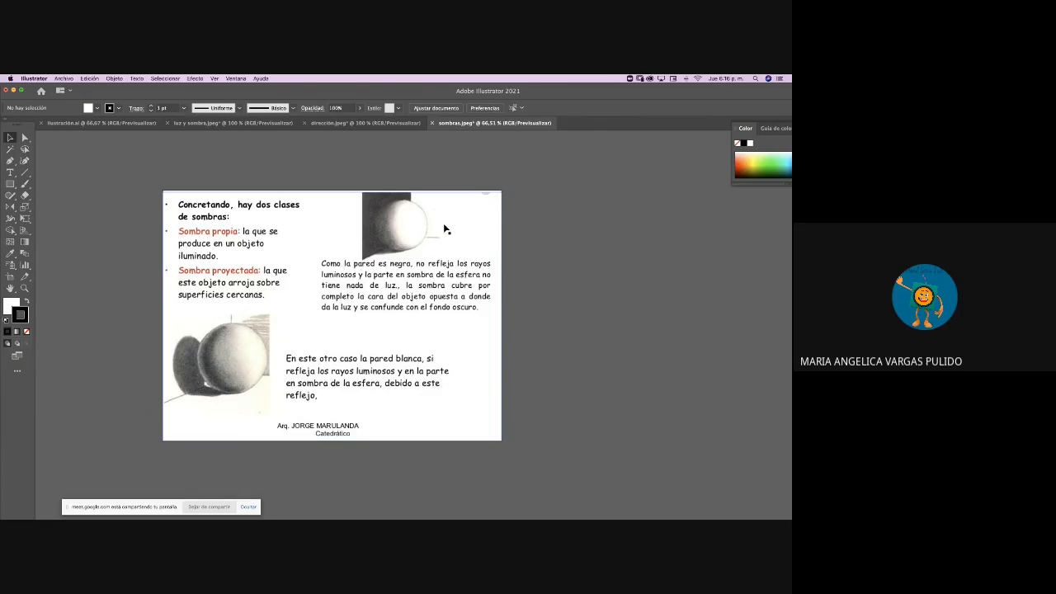
Switch to the ilustración.ai document and resize the application window to fit the screen
left_click(111, 123)
scroll(377, 345, "down", 3)
scroll(378, 345, "right", 2)
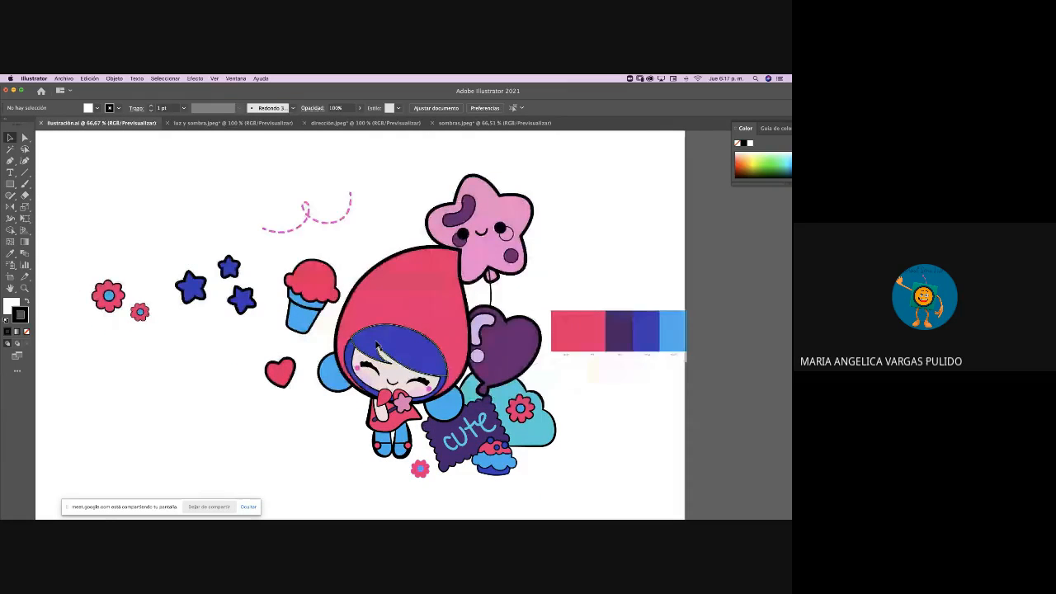
scroll(377, 345, "up", 2)
scroll(377, 345, "left", 1)
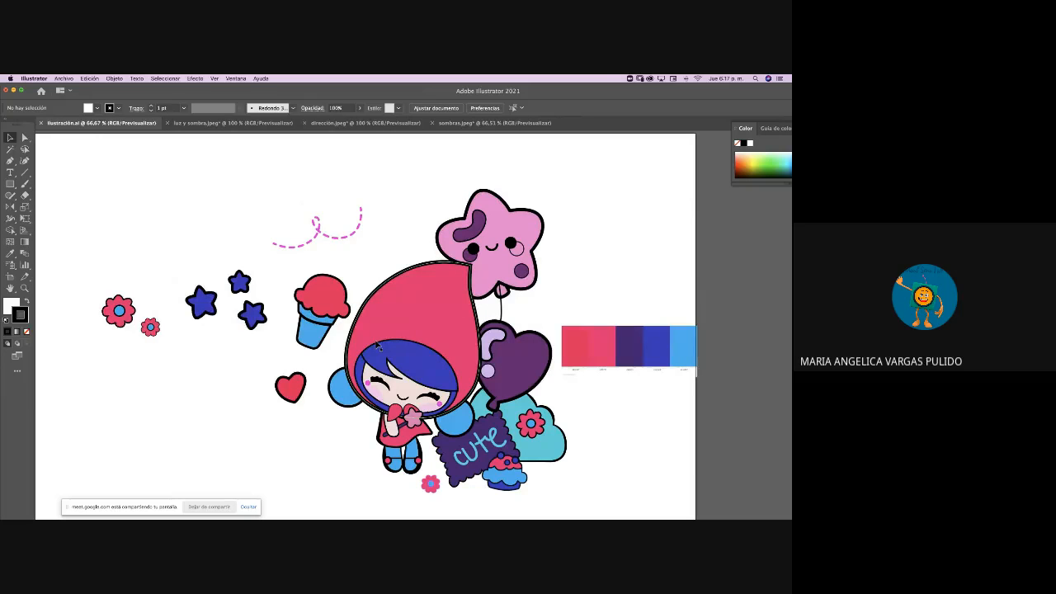
double_click(551, 92)
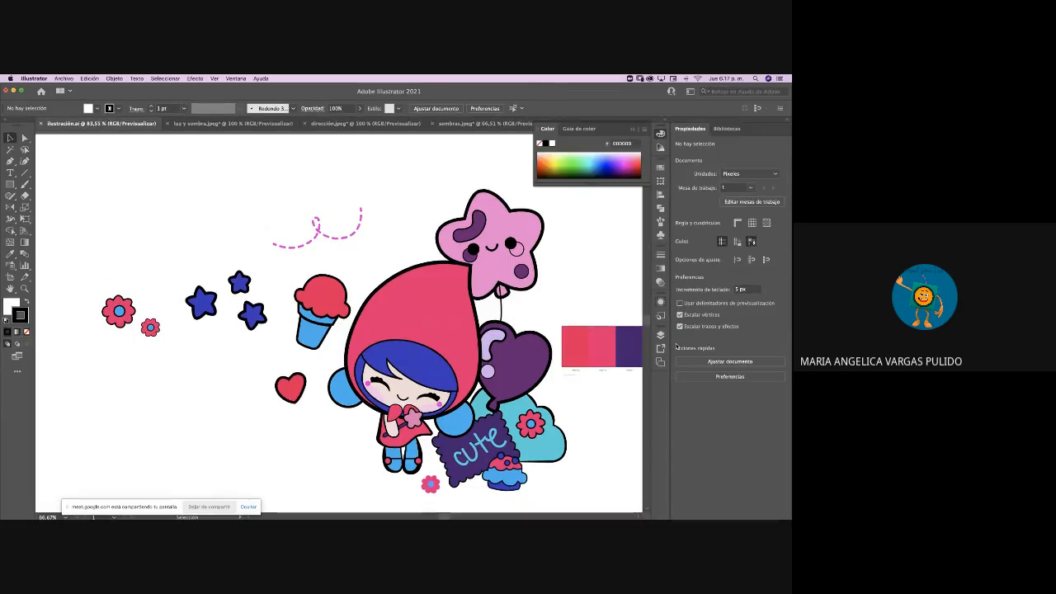
Check the Google Meet chat for new messages and return to the illustration in Illustrator
key("ctrl+Up")
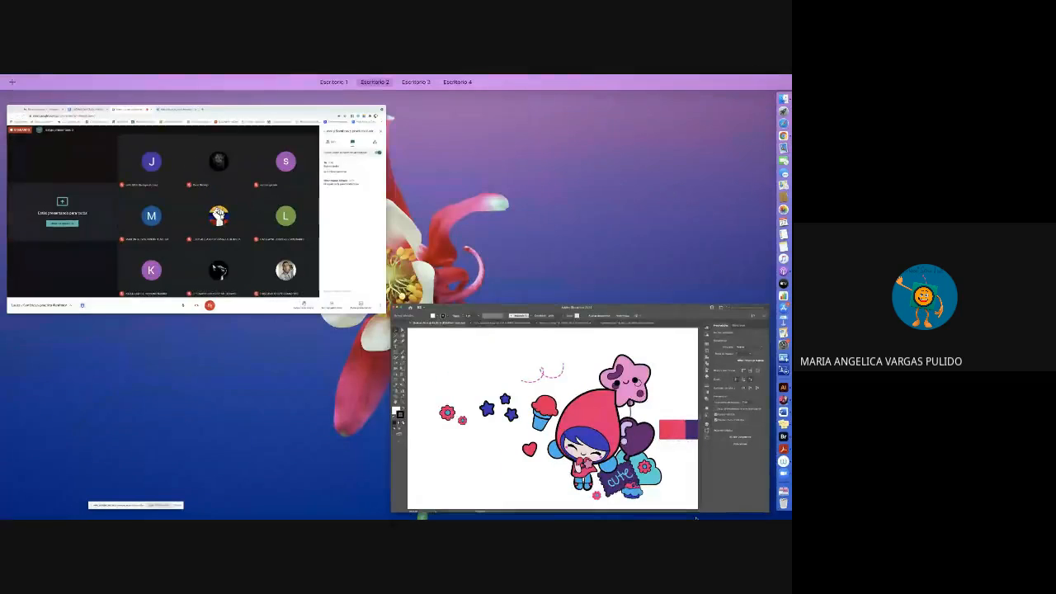
left_click(349, 263)
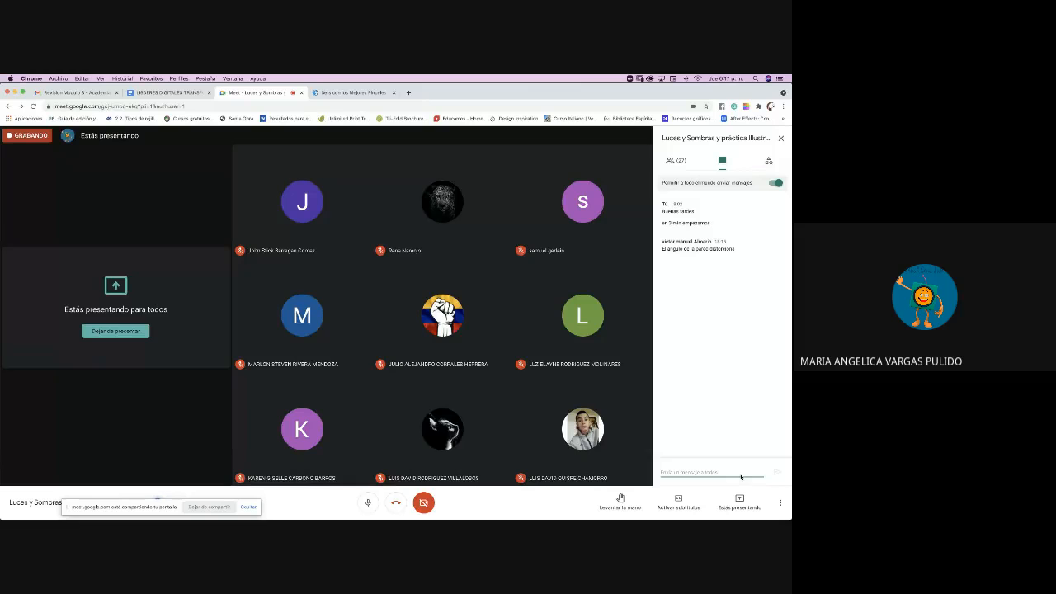
key("ctrl+Up")
left_click(237, 313)
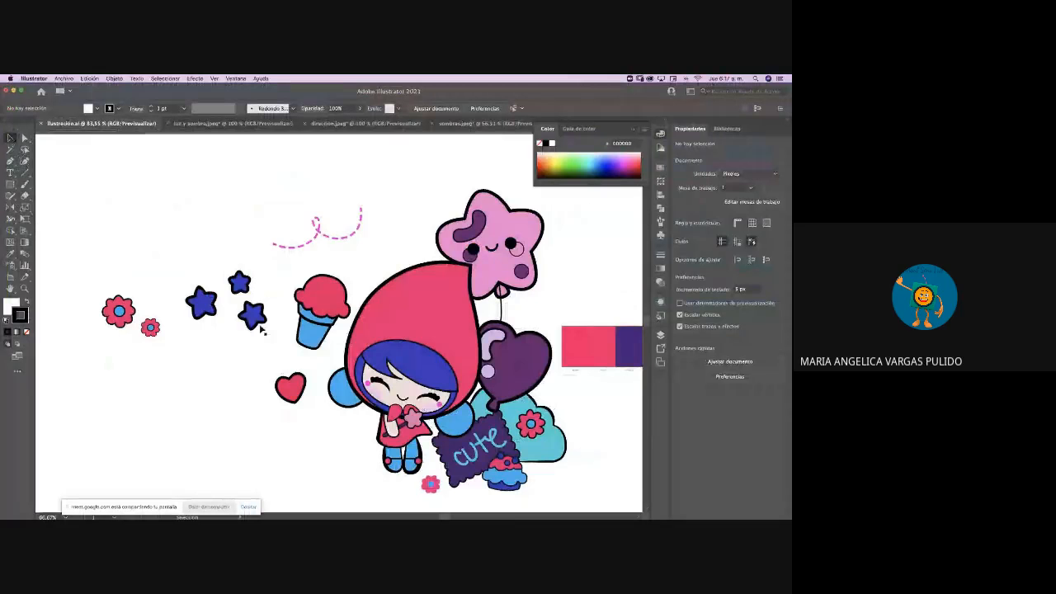
Display the illustration's layer list and hide the Capa 6, Brillos and Sombras layers, keeping Trazo and Color visible
scroll(247, 319, "right", 3)
scroll(248, 319, "down", 1)
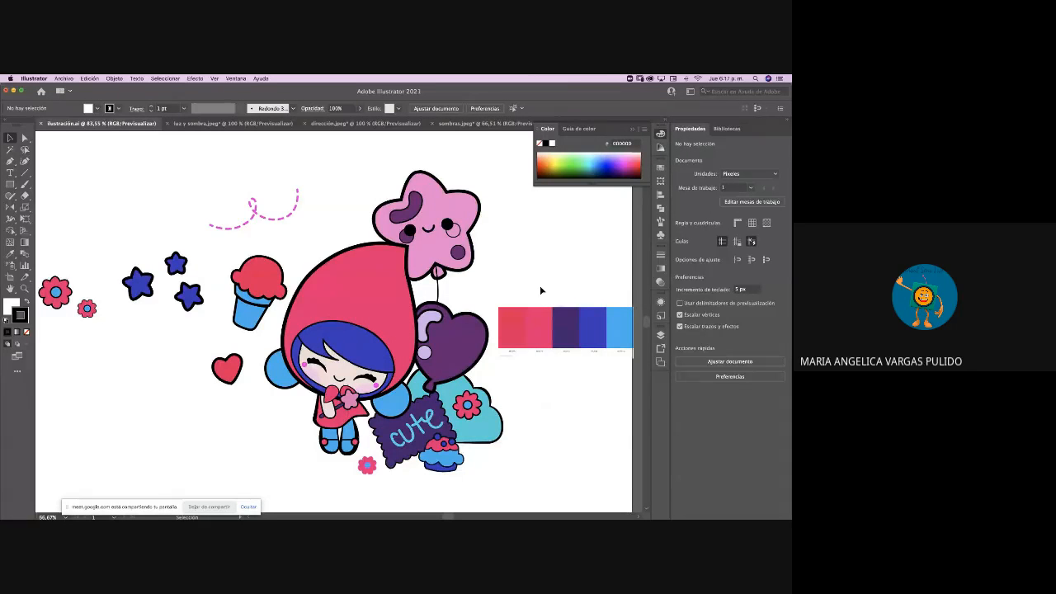
left_click(660, 335)
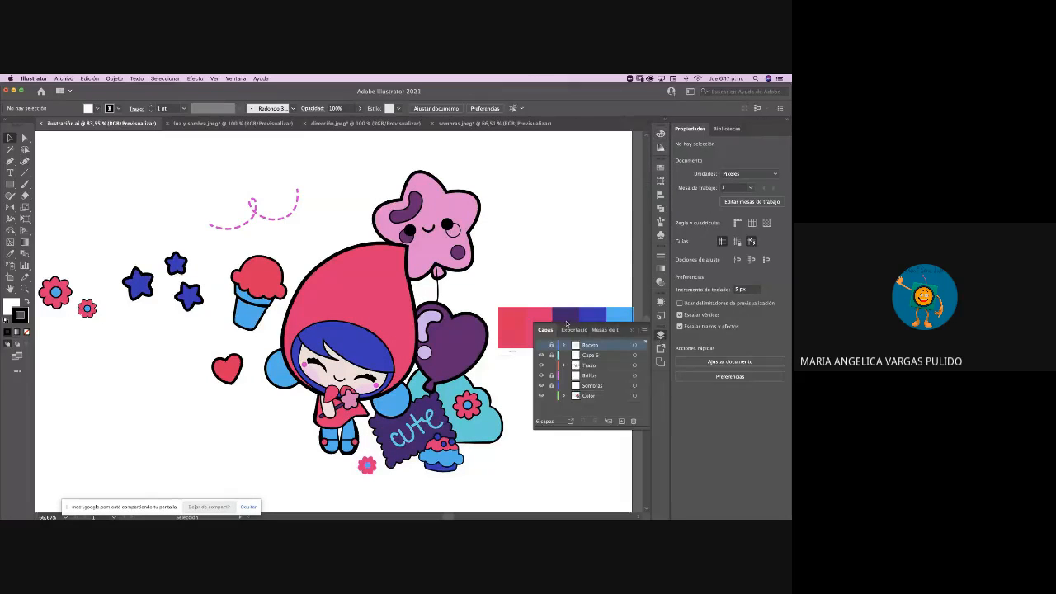
key("super+1")
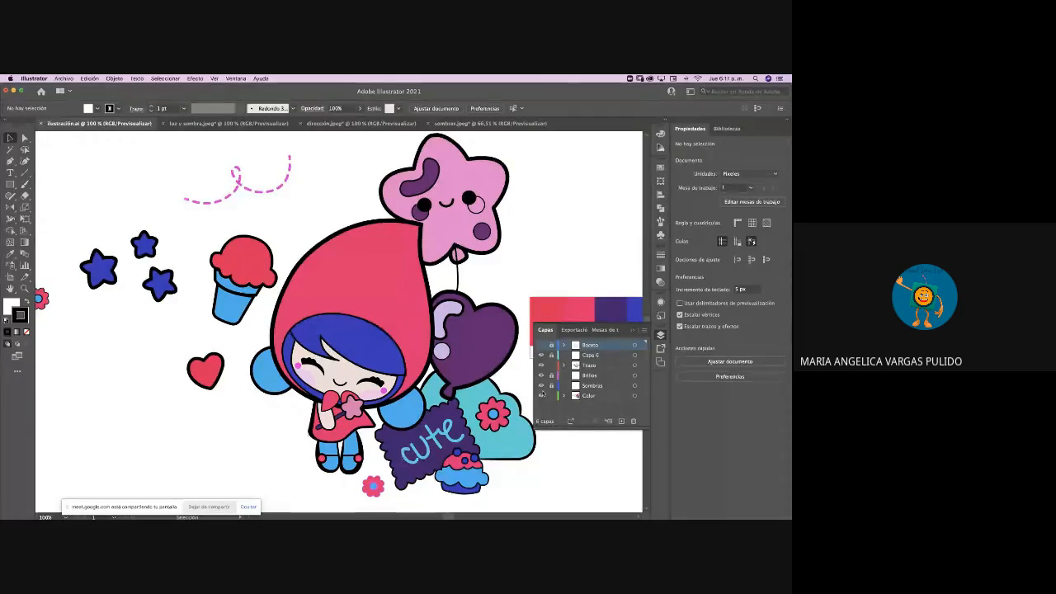
left_click_drag(542, 386, 541, 357)
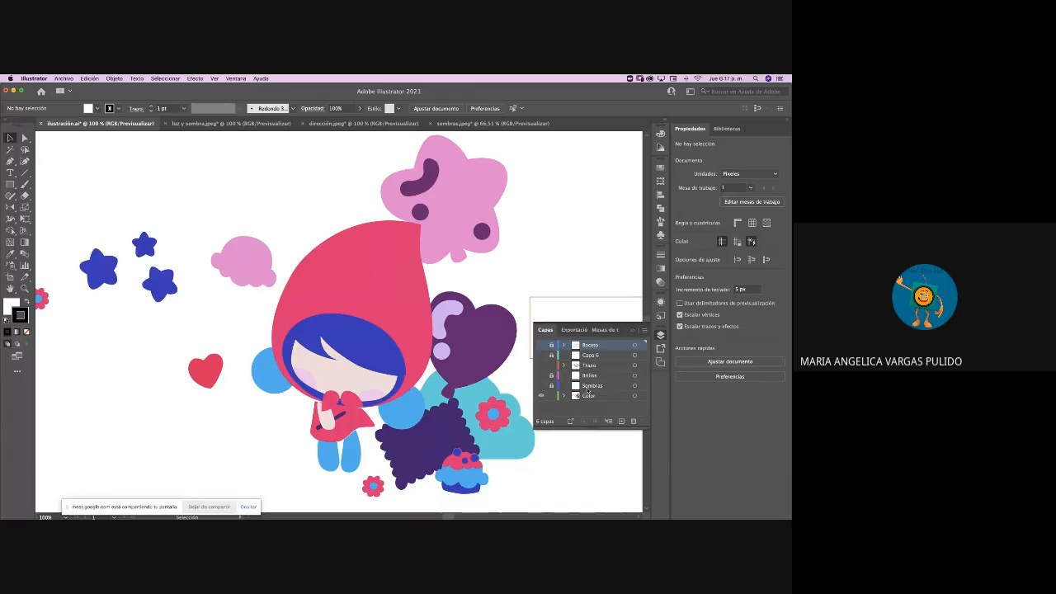
left_click(541, 366)
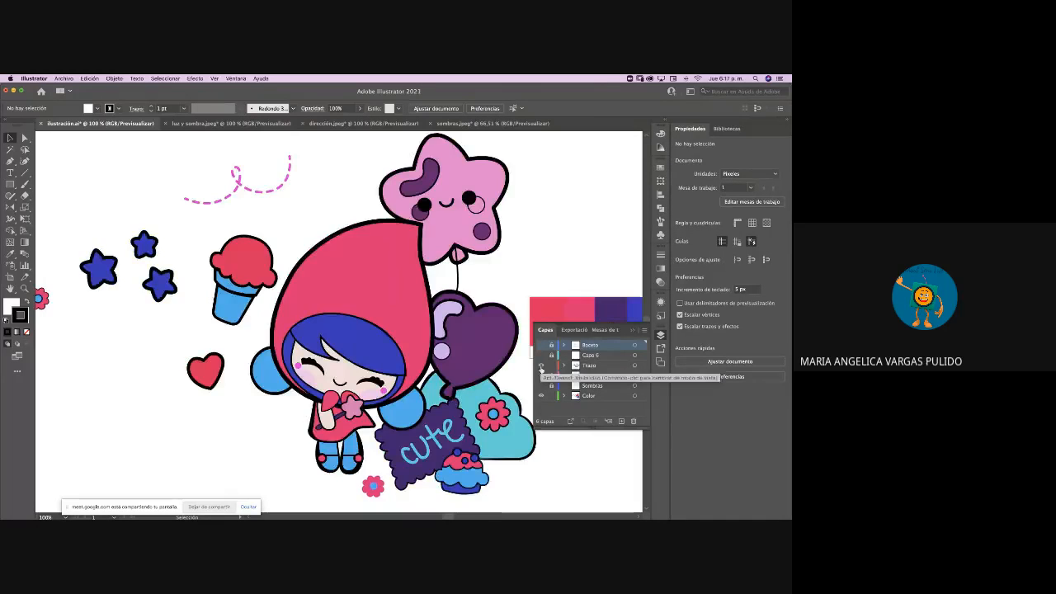
left_click(542, 365)
left_click(542, 365)
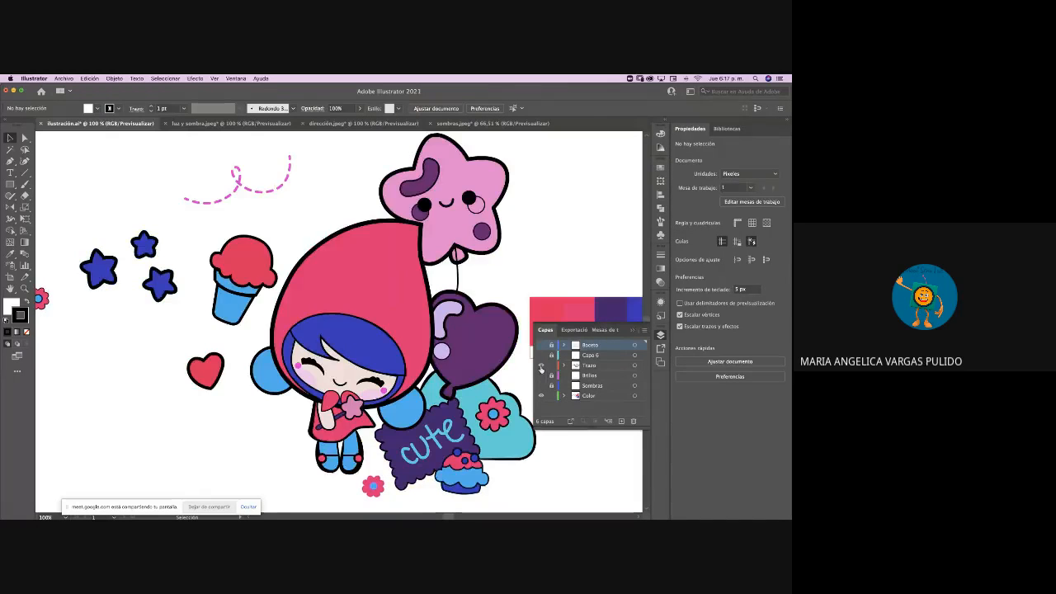
Move the blue ice-cream cup away from its scoop, and undo the move
left_click(248, 310)
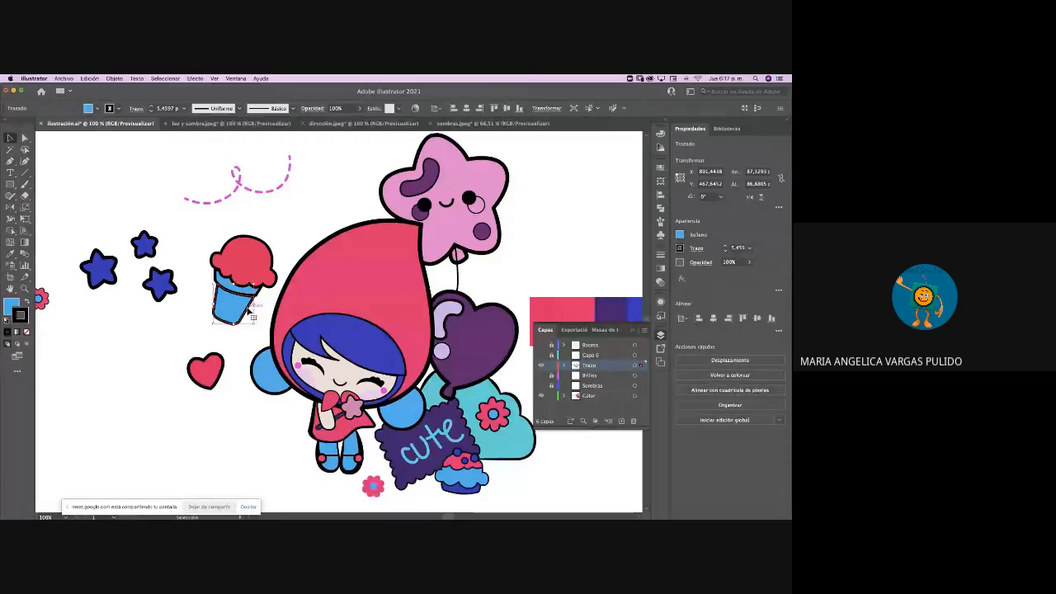
left_click_drag(248, 311, 207, 319)
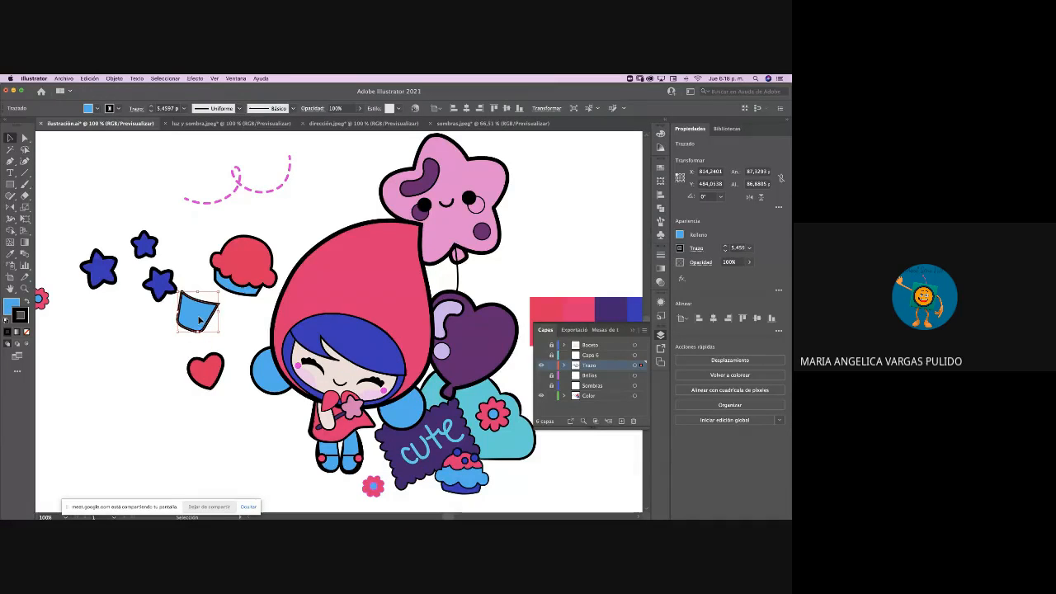
key("super+z")
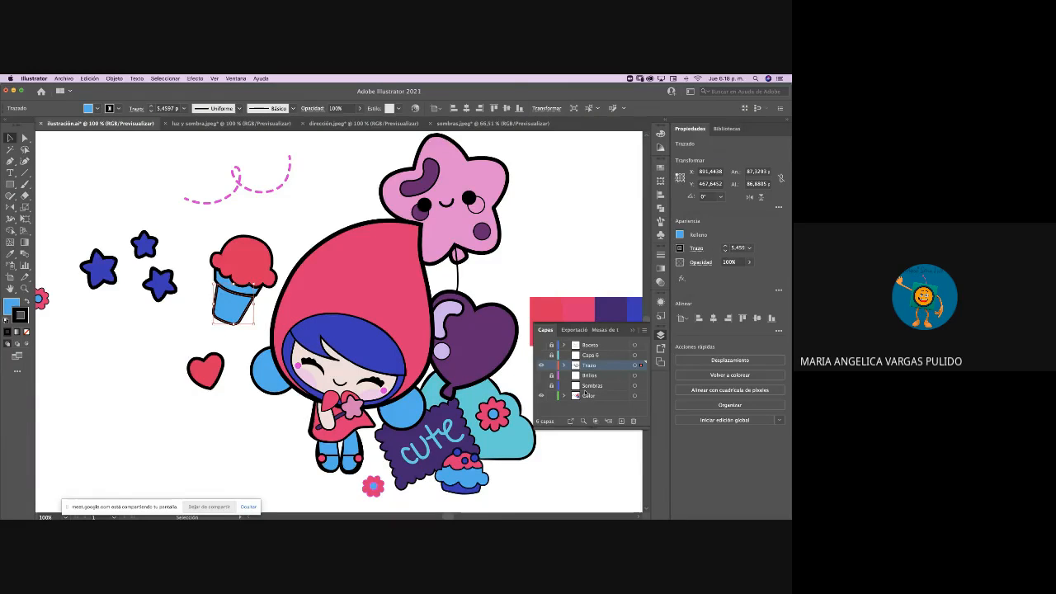
Compare the illustration with and without its outlines by repeatedly hiding and showing the Trazo layer
left_click(541, 366)
left_click(542, 366)
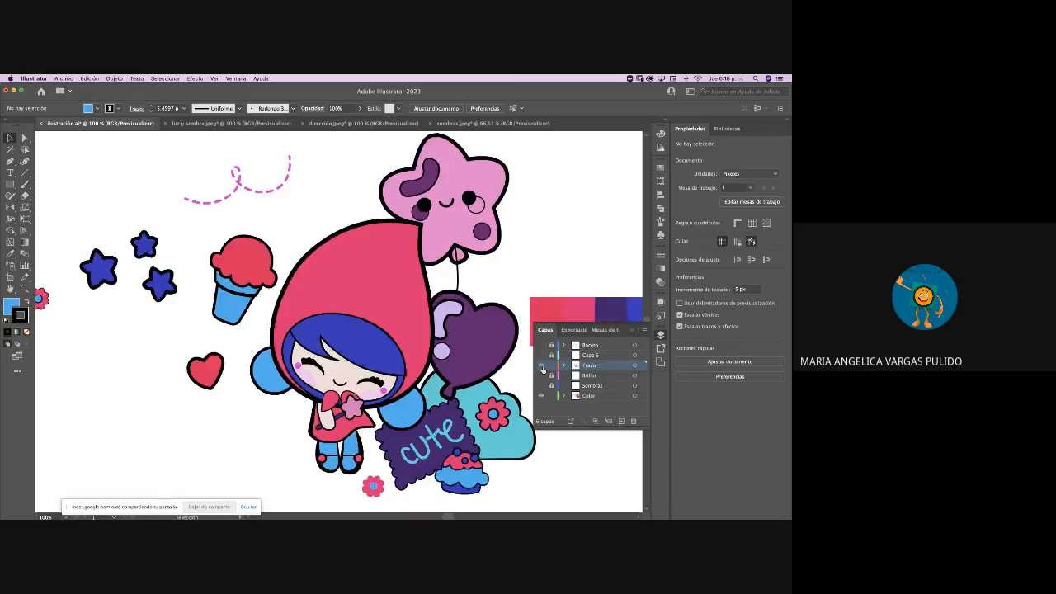
left_click(541, 366)
left_click(542, 366)
left_click(541, 366)
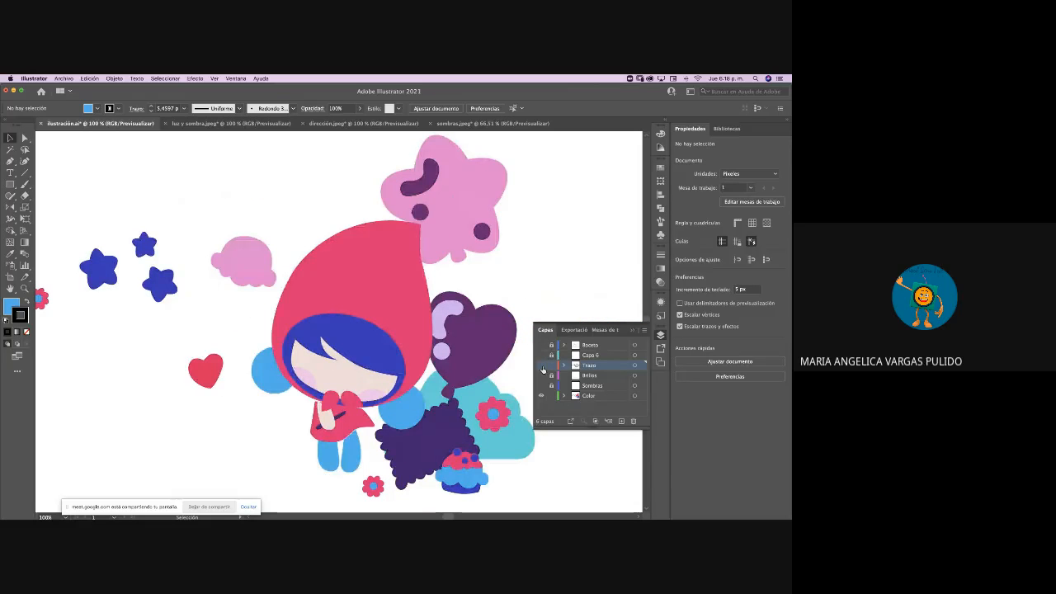
left_click(541, 366)
left_click(542, 365)
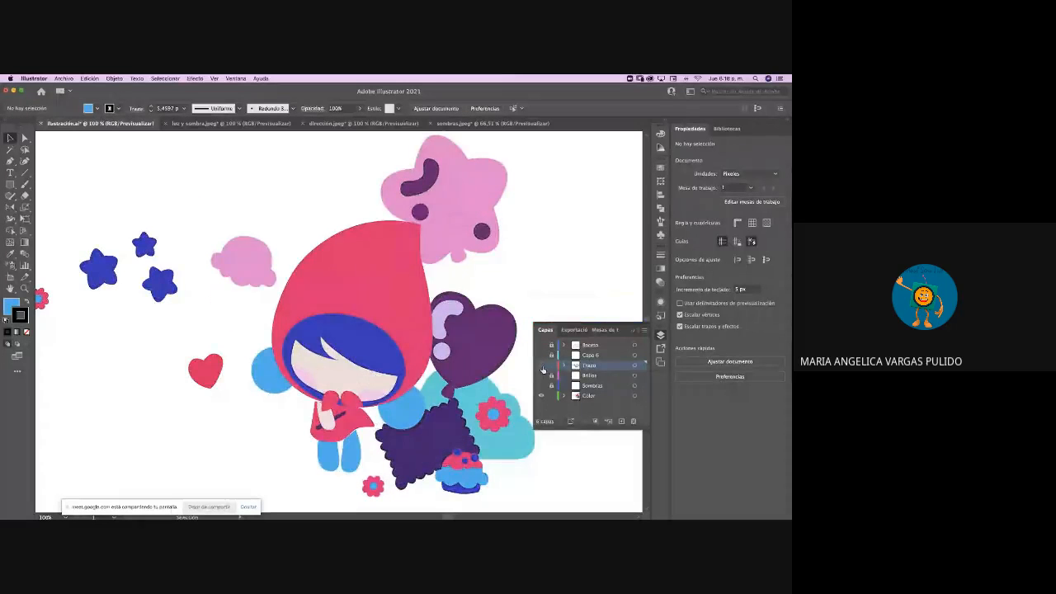
left_click(542, 365)
left_click(541, 366)
left_click(541, 366)
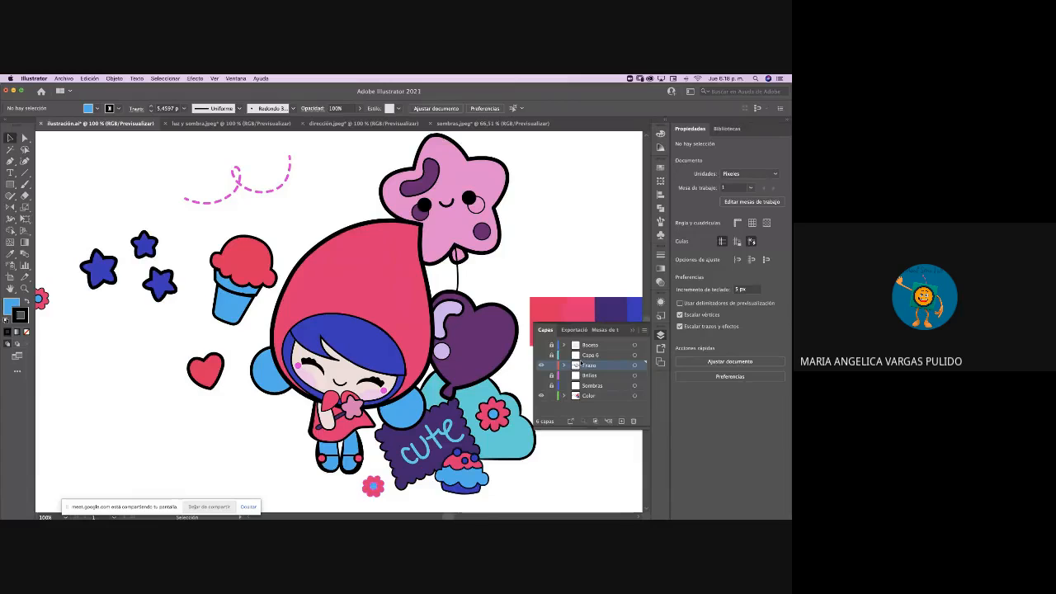
Compare the coloured artwork with the original sketch by showing and hiding the Boceto layer
left_click(541, 345)
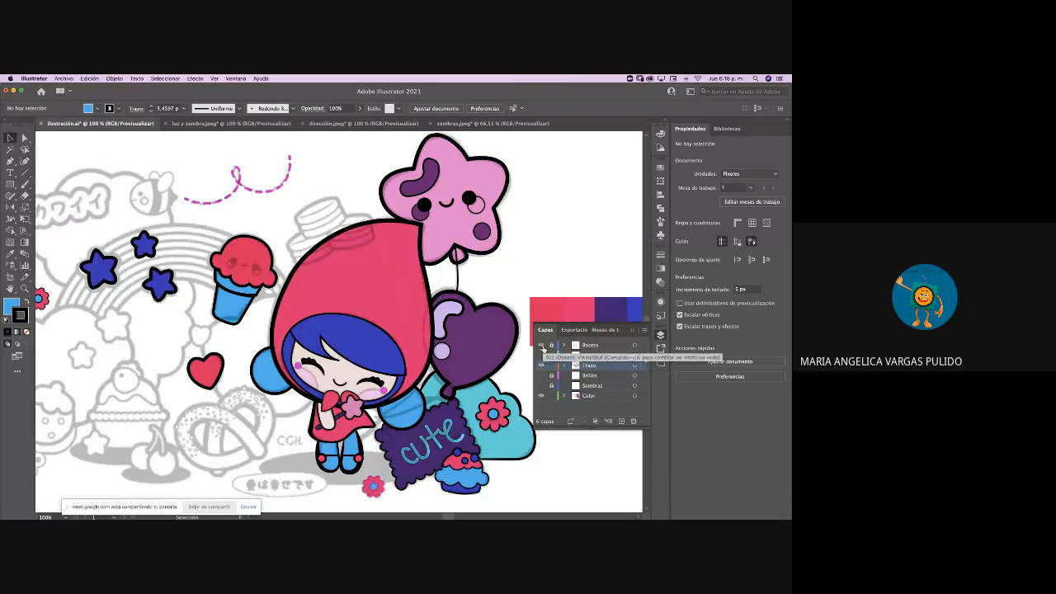
left_click(541, 345)
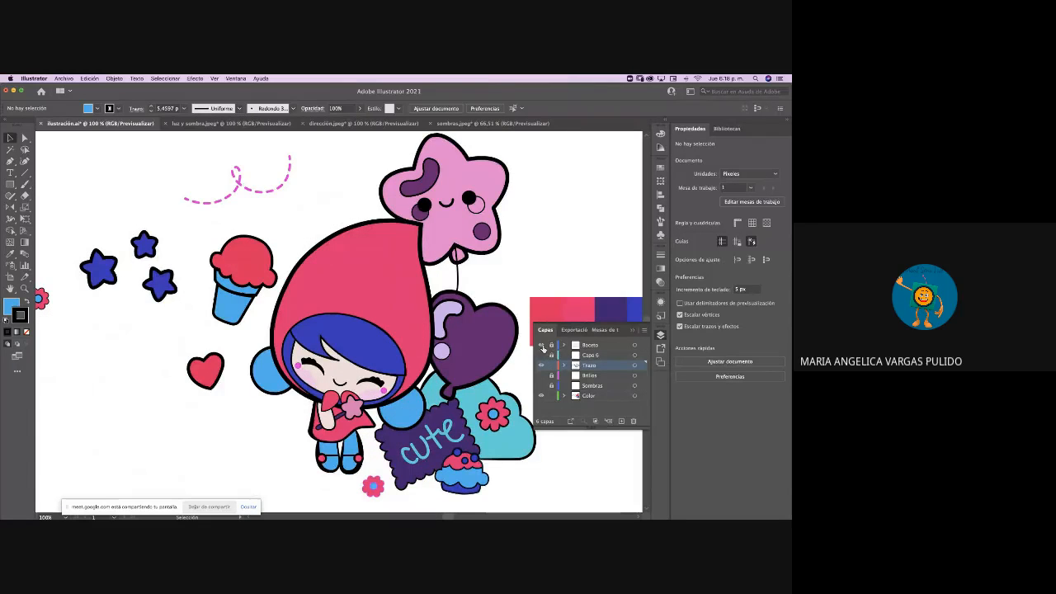
left_click(541, 345)
left_click(542, 345)
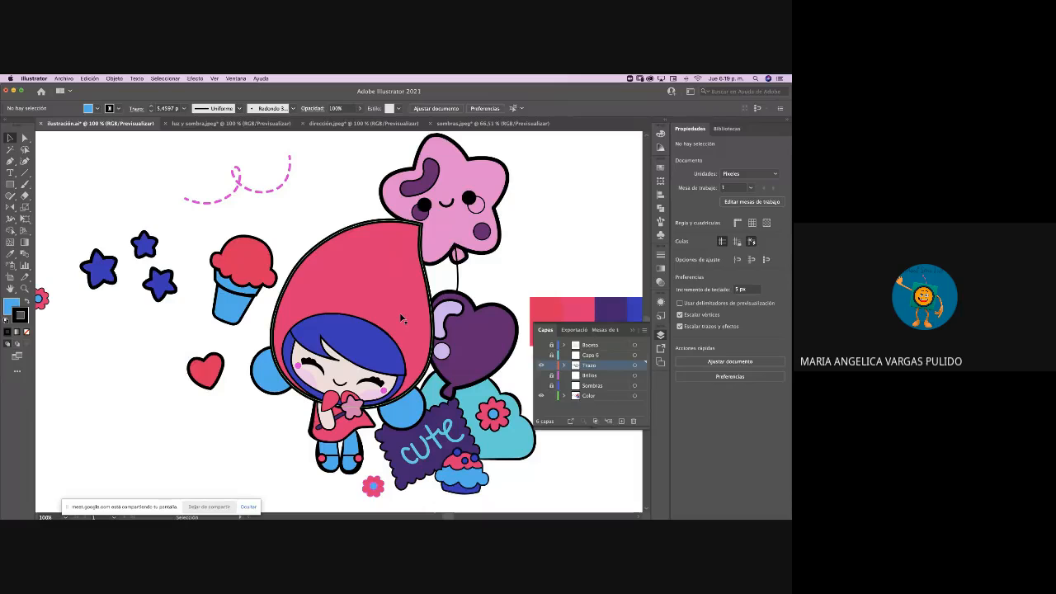
Make the Sombras layer active and unlocked, with the Trazo and Color layers locked
scroll(402, 319, "right", 2)
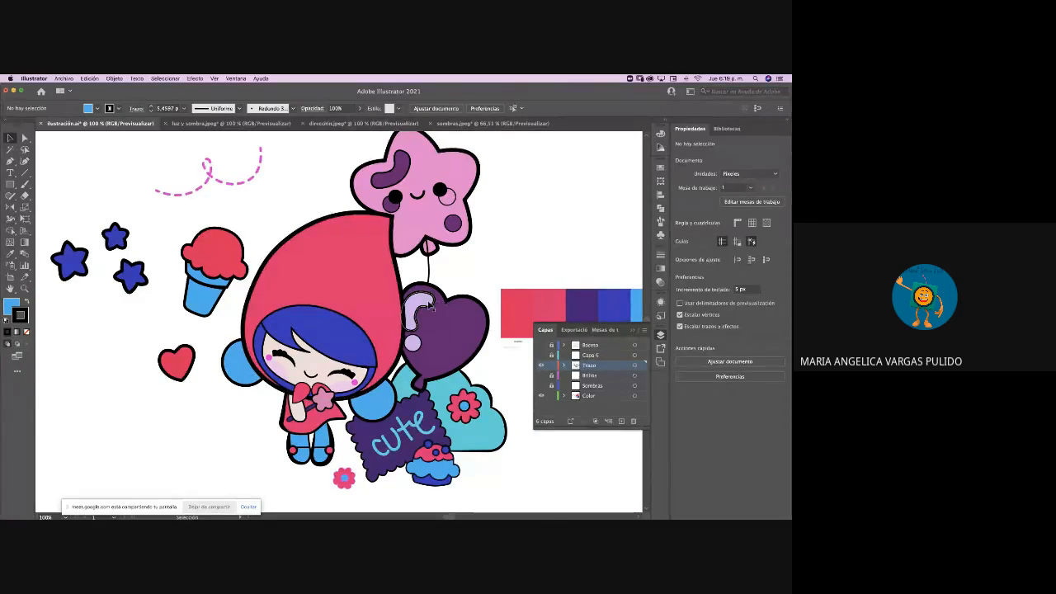
key("super+equal")
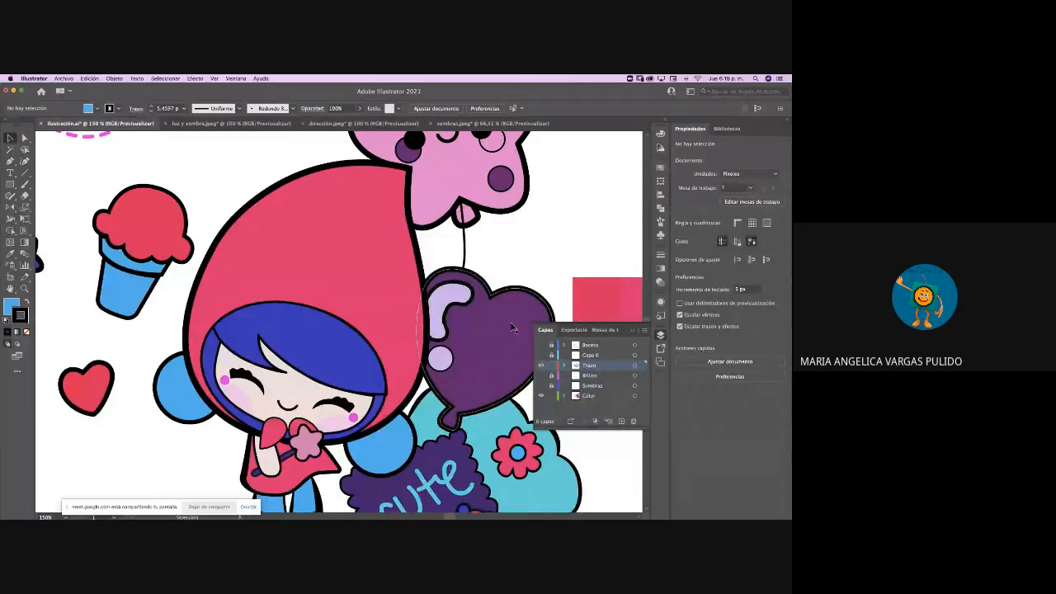
left_click(588, 386)
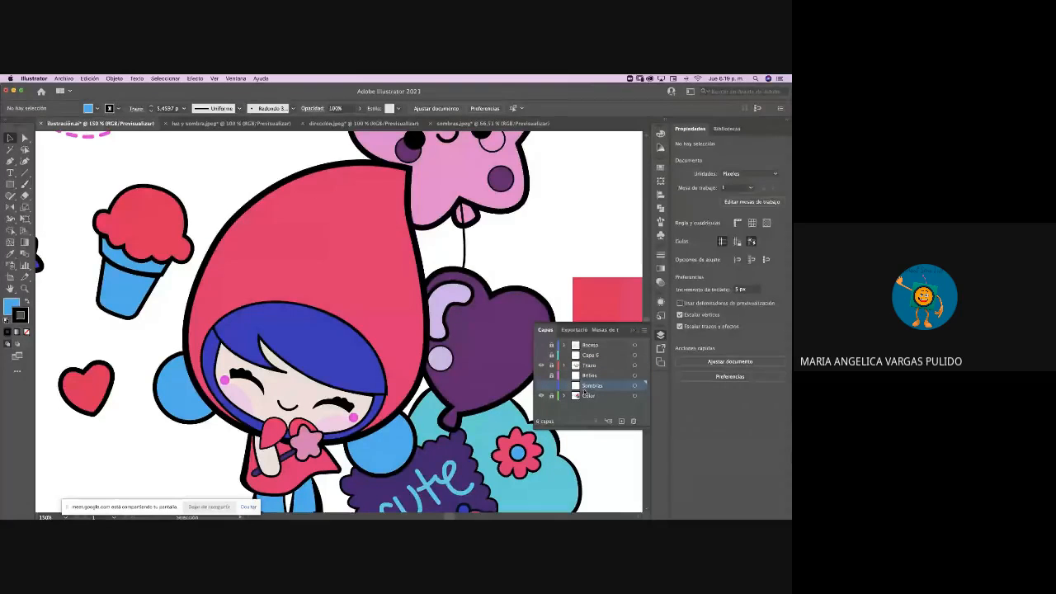
Switch to the Google Meet call in Chrome and open a new browser tab
key("ctrl+Up")
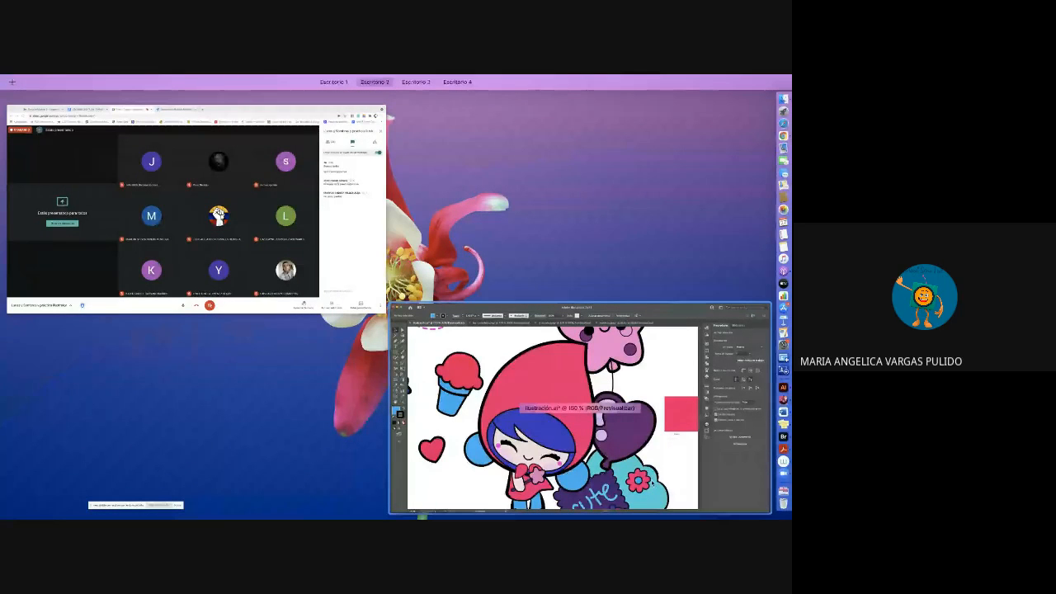
left_click(624, 476)
key("ctrl+Up")
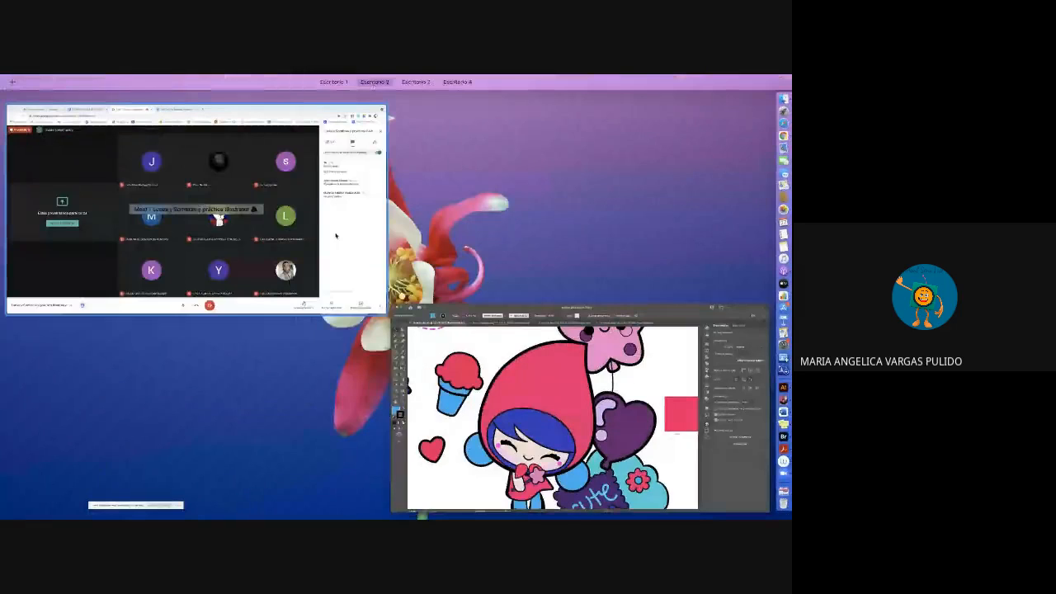
left_click(335, 234)
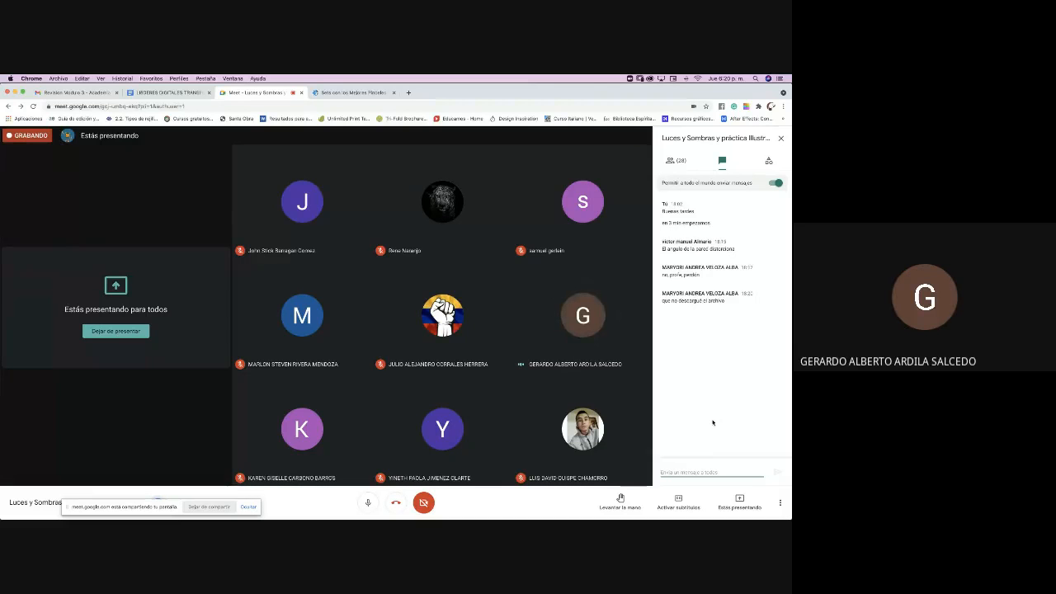
left_click(407, 92)
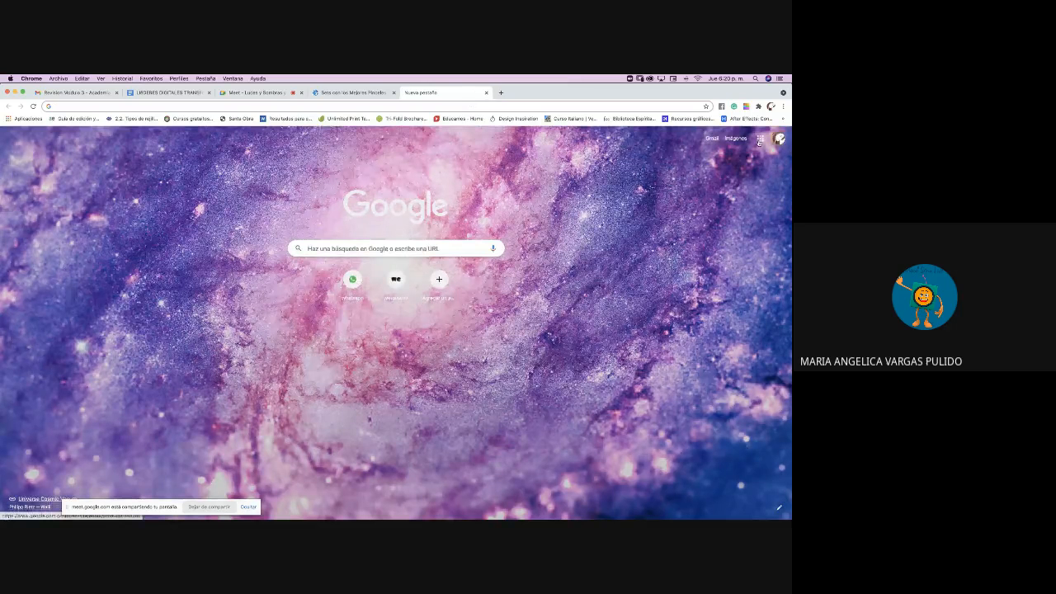
Switch to the other Google account and open the Virtual SenaLab folder in its Google Drive
left_click(779, 138)
left_click(692, 256)
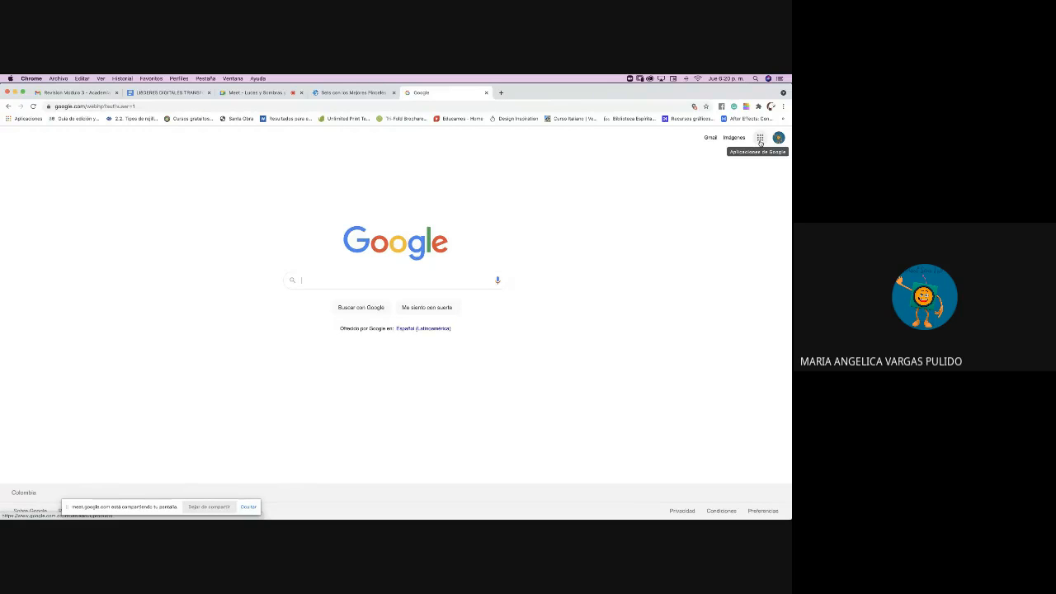
left_click(760, 138)
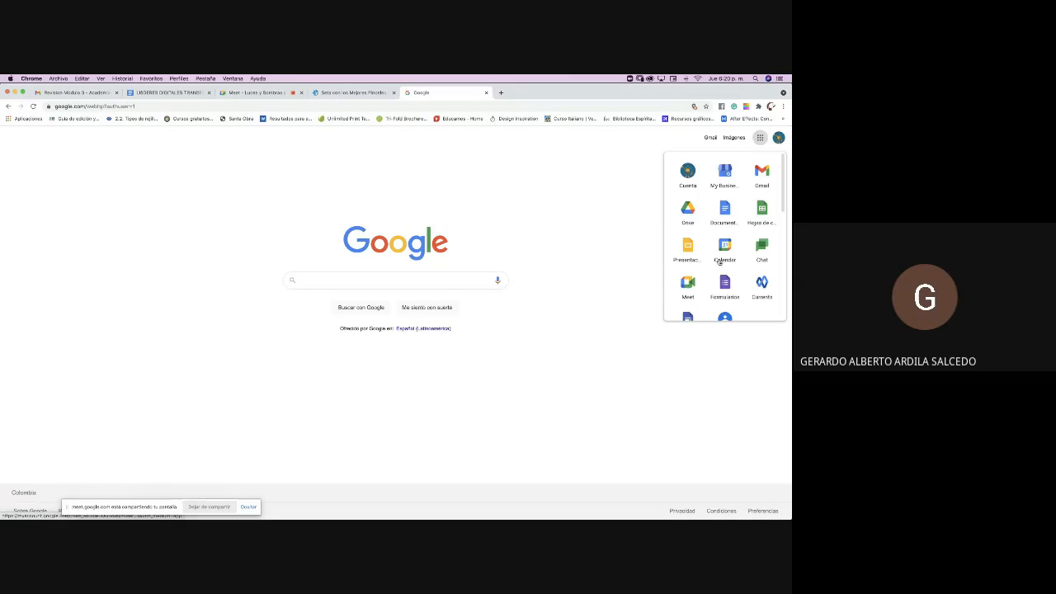
left_click(687, 211)
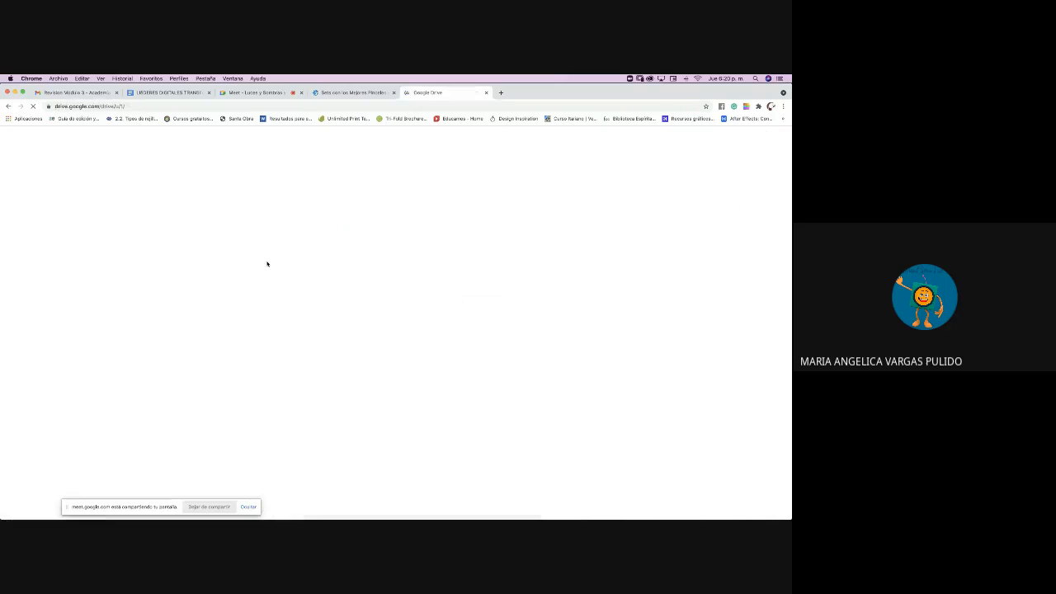
scroll(132, 293, "down", 1)
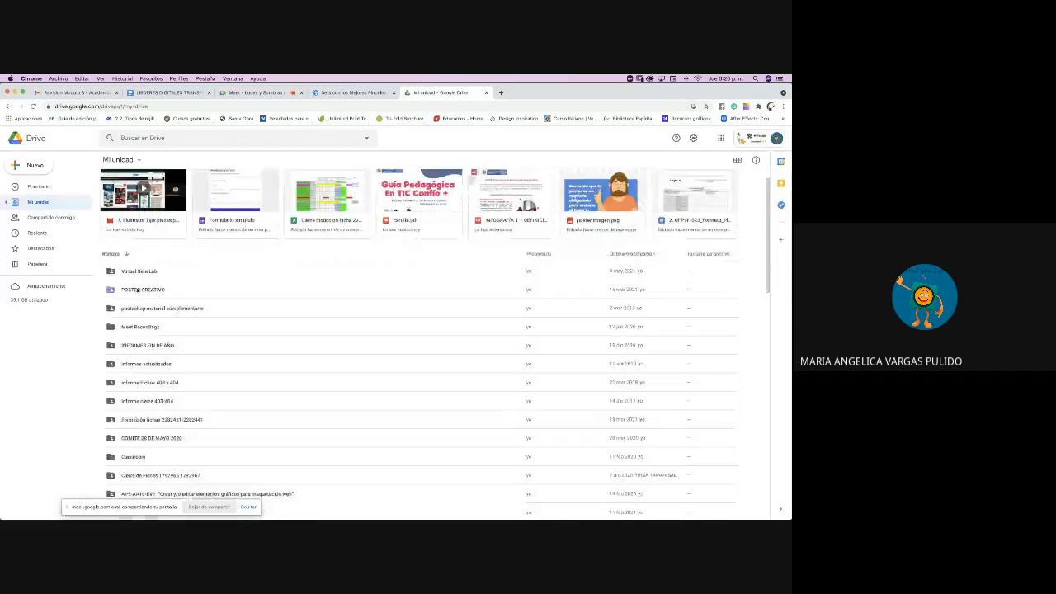
double_click(163, 272)
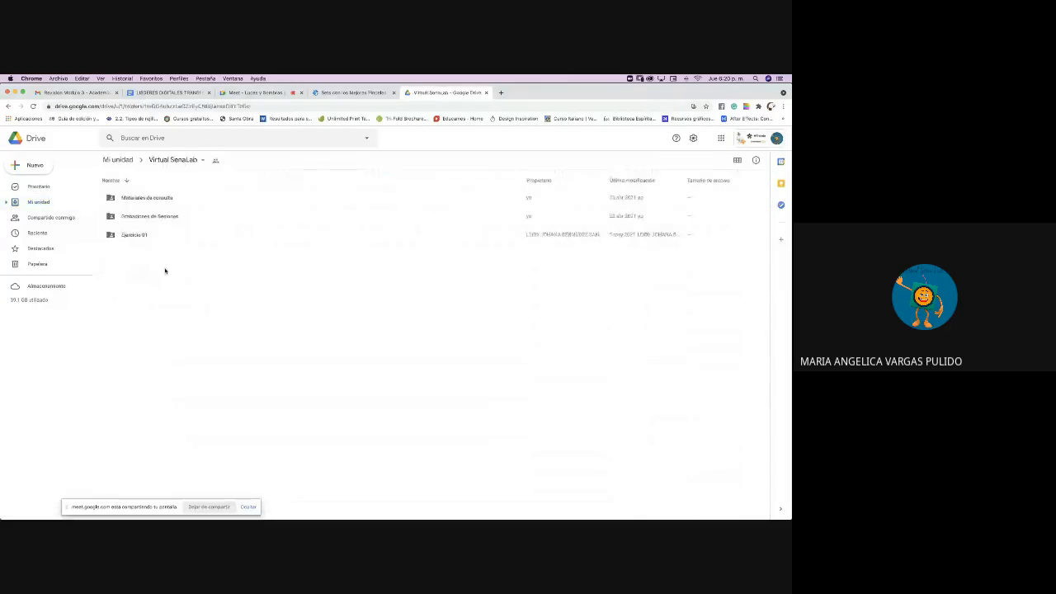
Copy the Virtual SenaLab folder's link and send it in the Meet call's chat
left_click(199, 107)
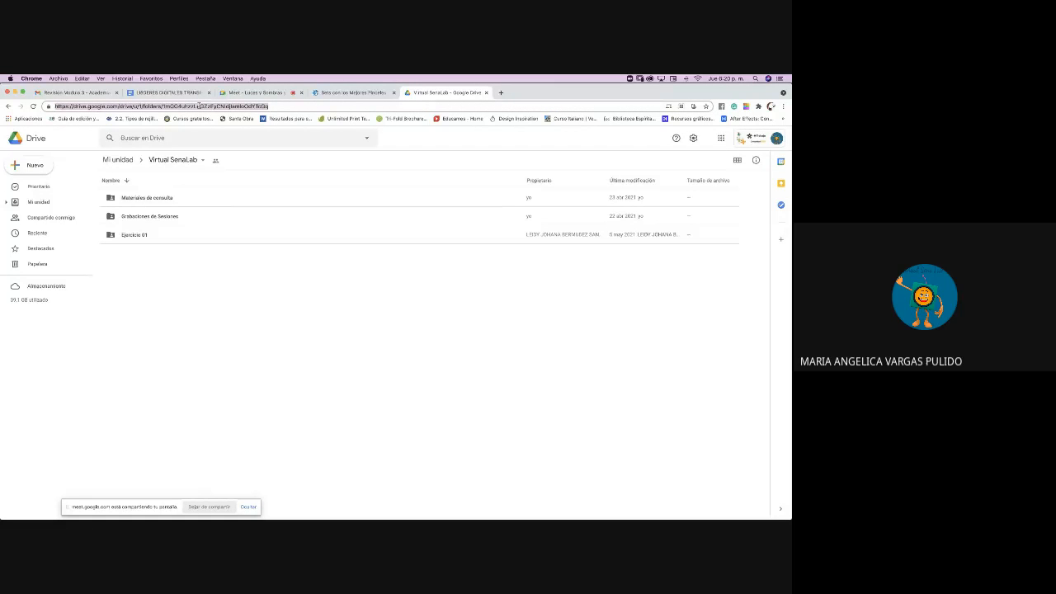
left_click(256, 92)
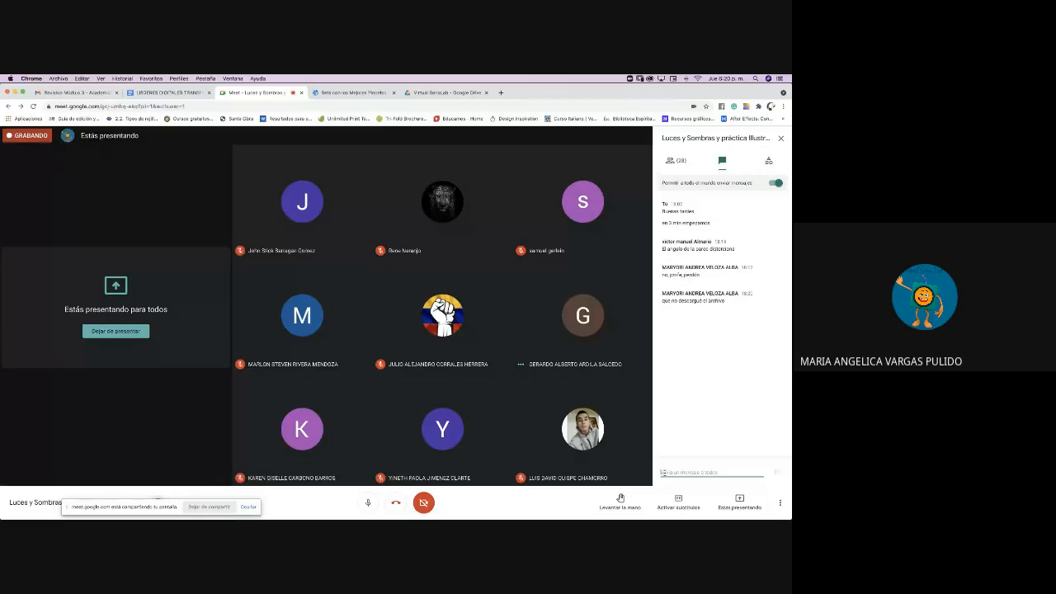
key("super+v")
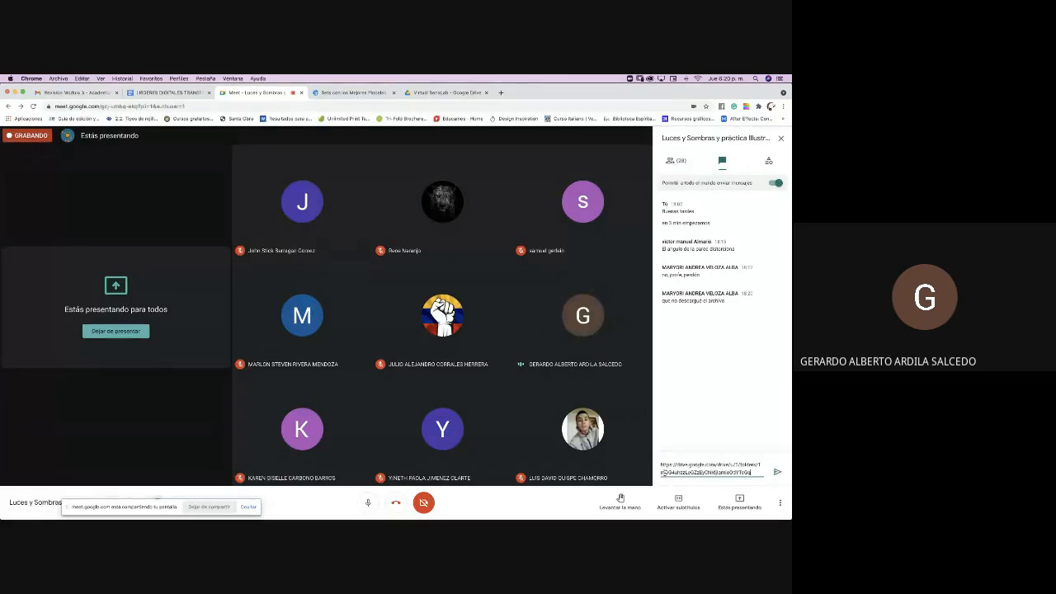
key("Return")
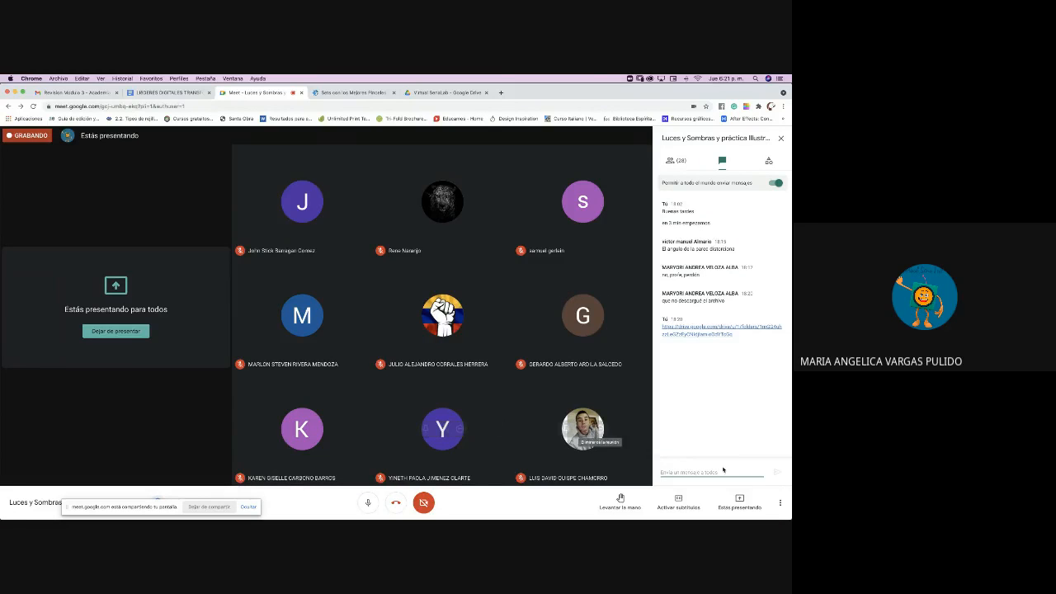
Switch back to ilustración.ai in Illustrator and activate the Pen tool (Herramienta Pluma)
mouse_move(791, 518)
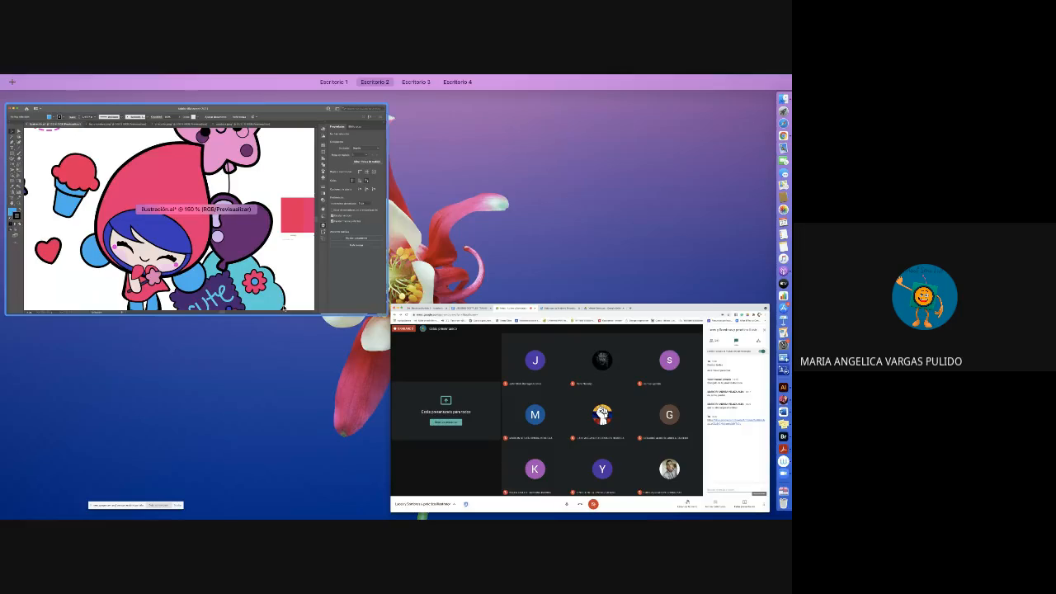
left_click(262, 286)
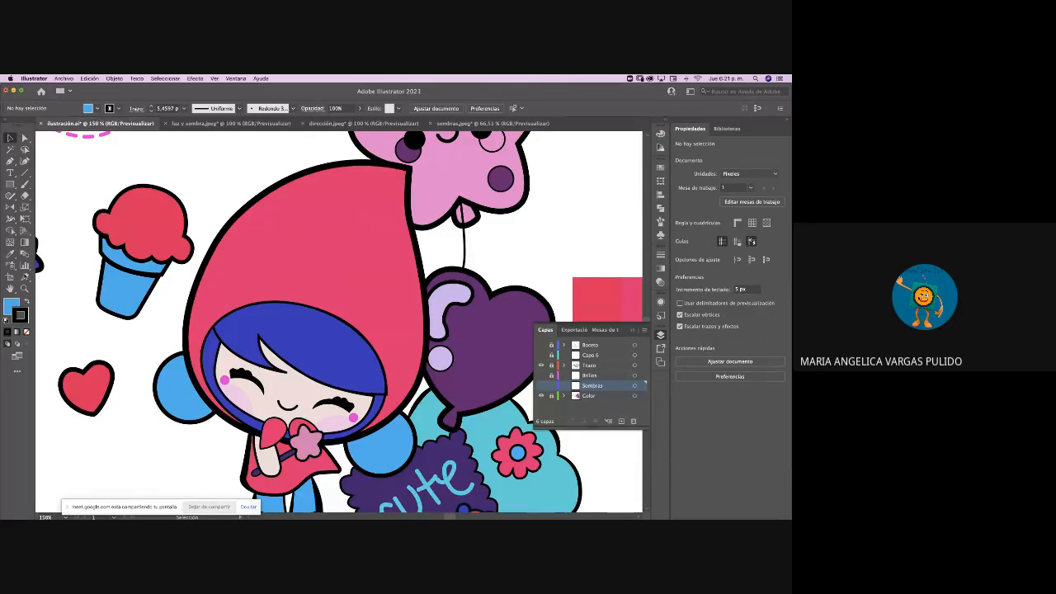
left_click(11, 162)
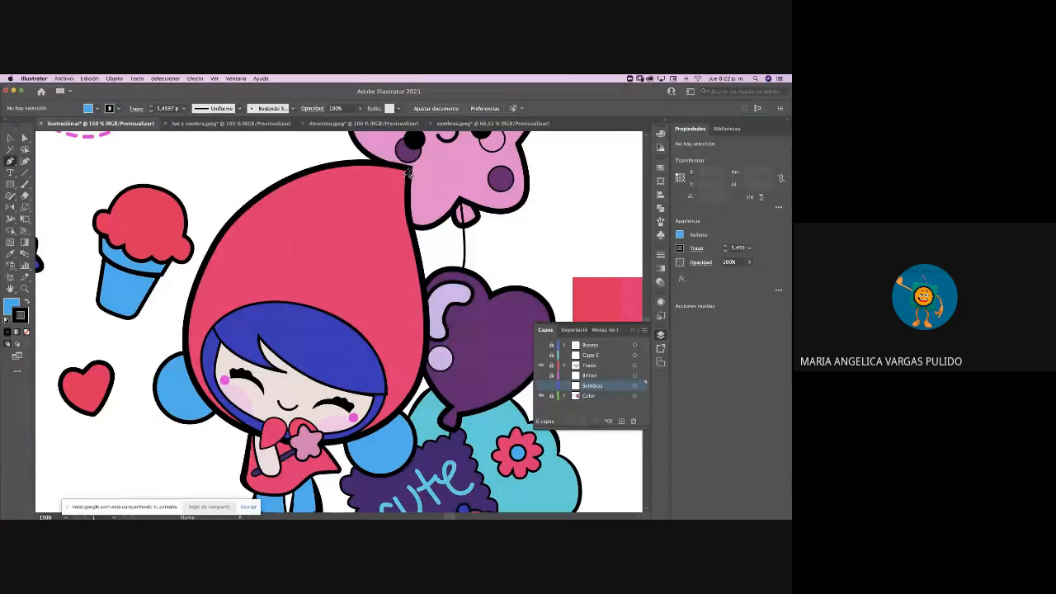
left_click(10, 162)
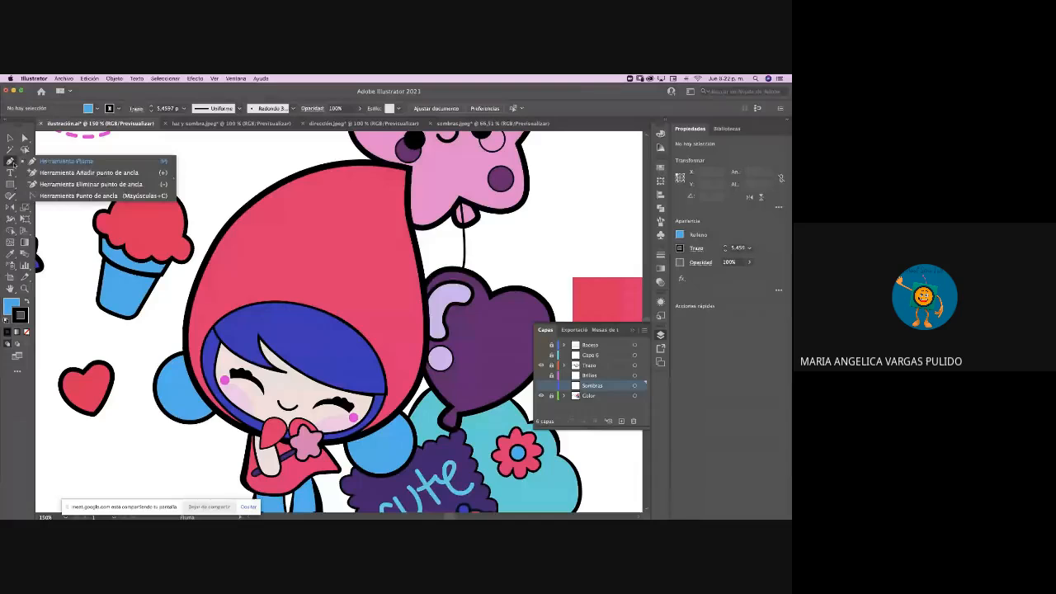
left_click(58, 162)
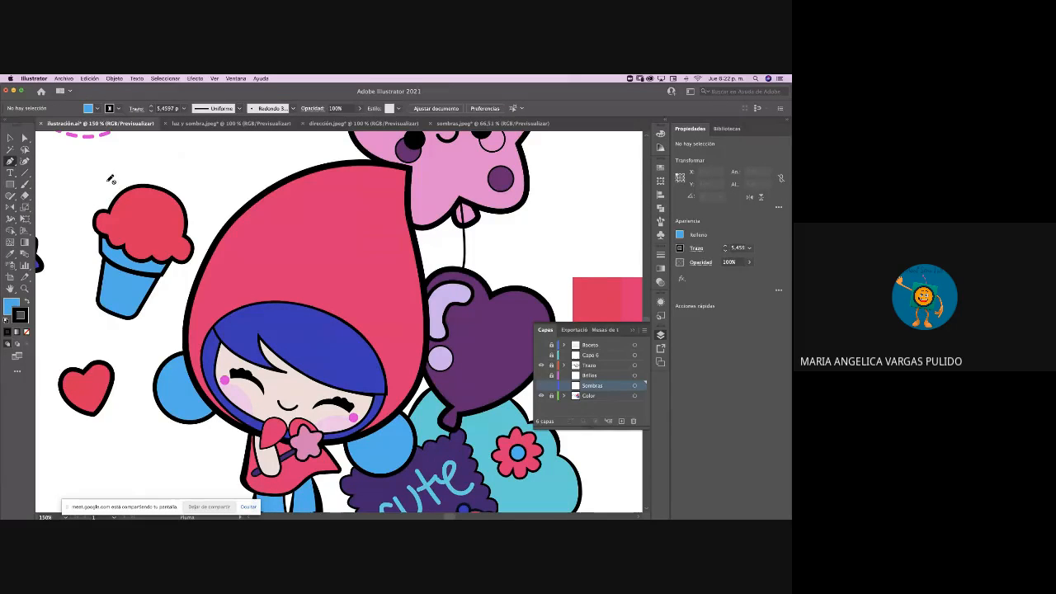
left_click(10, 137)
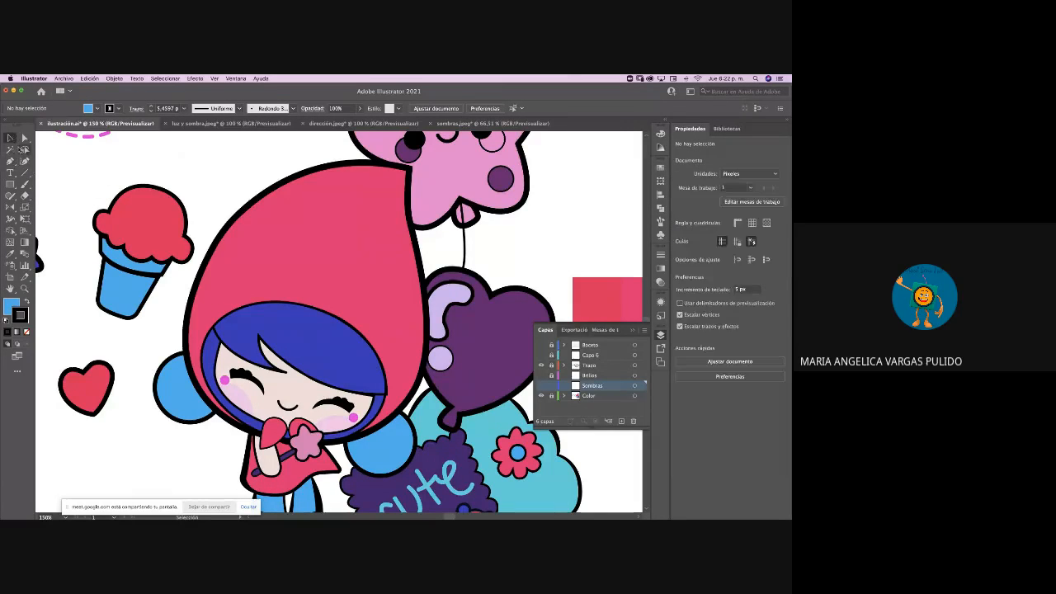
left_click(10, 161)
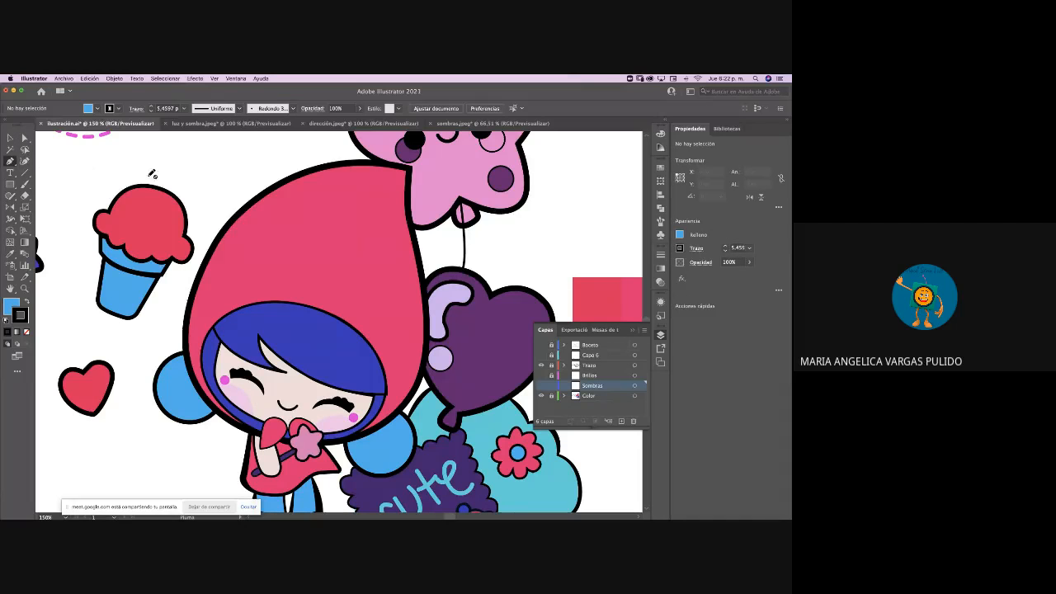
Show the Sombras layer and start a shadow path on it, curving from the red hood's tip down to the blue hair
left_click(542, 385)
left_click(541, 365)
key("super")
scroll(417, 175, "up", 2)
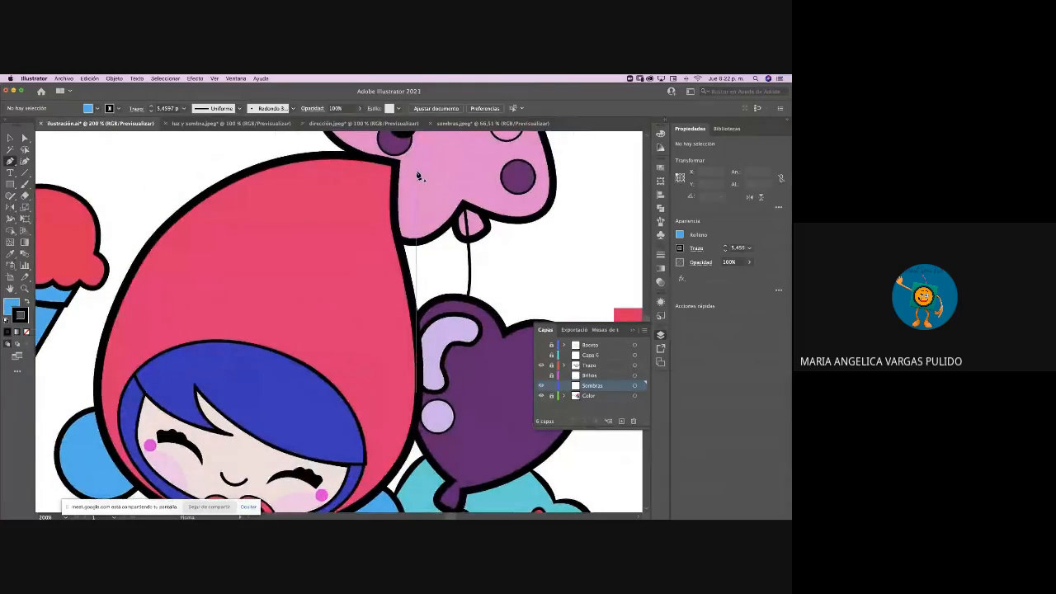
scroll(418, 176, "down", 1)
scroll(418, 175, "down", 1)
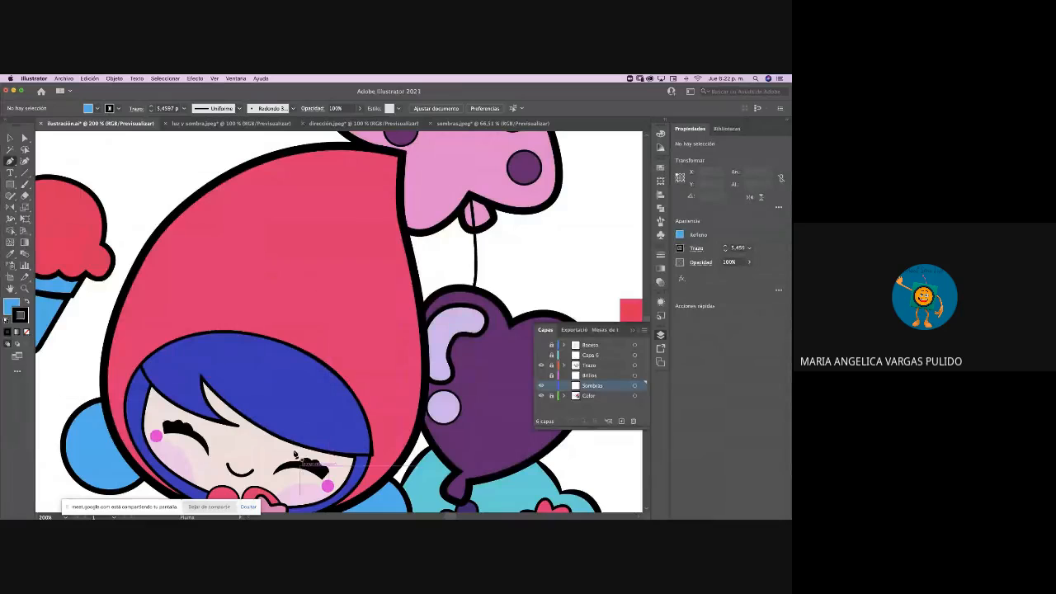
left_click(402, 153)
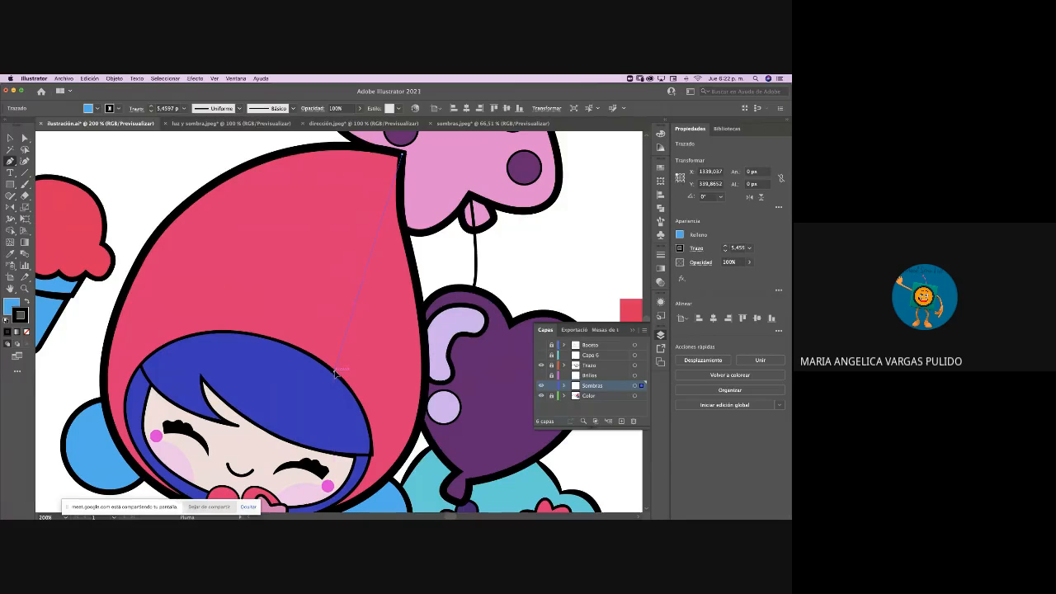
left_click_drag(334, 373, 372, 399)
left_click(386, 489)
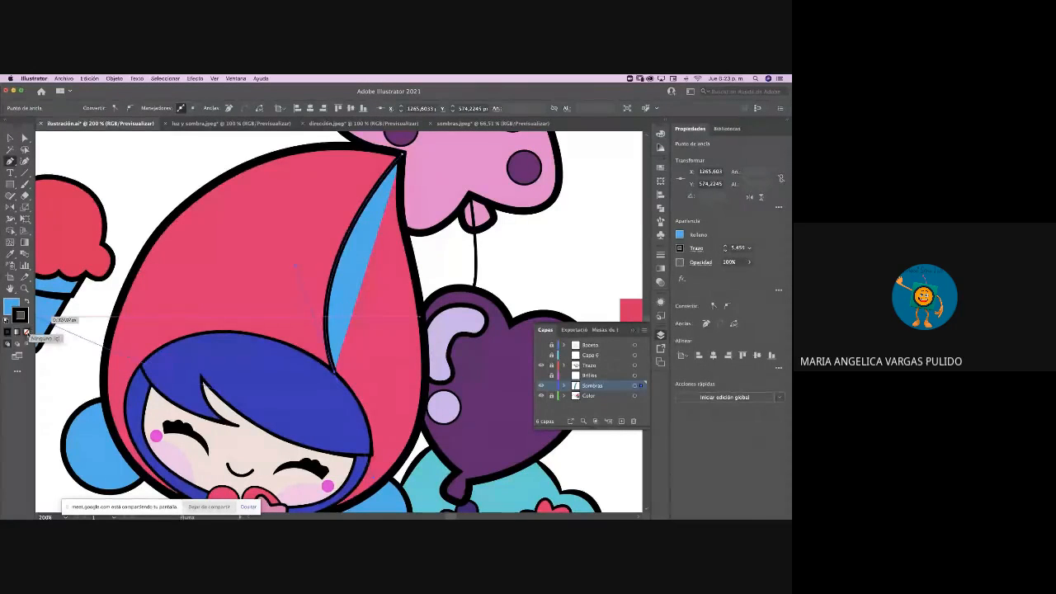
Remove the shadow path's stroke and continue it along the hair's outer edge to the hood's lower edge beneath the face
left_click(26, 332)
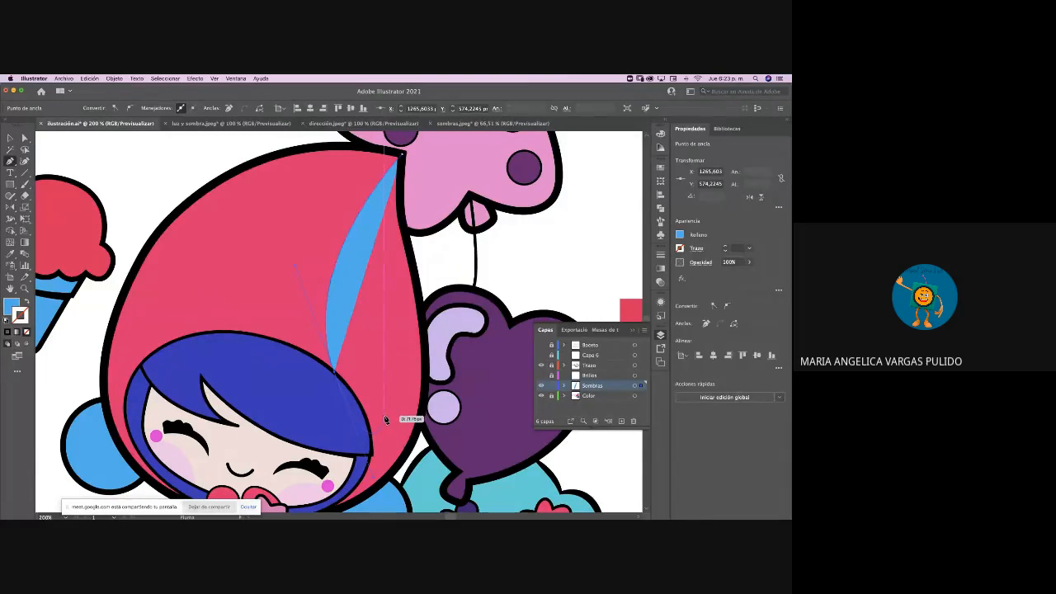
scroll(386, 418, "right", 5)
scroll(386, 418, "down", 2)
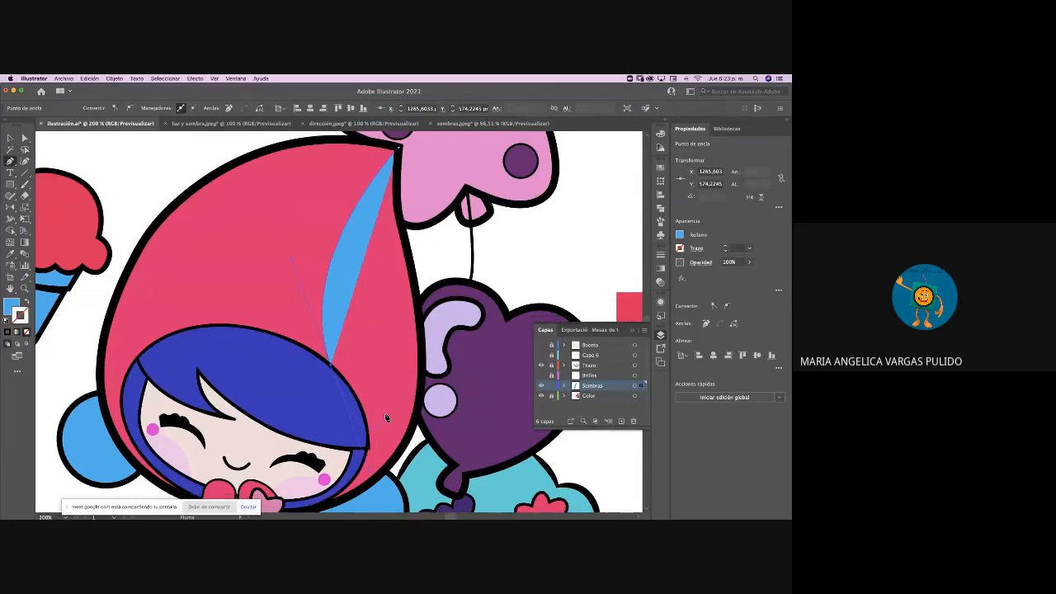
scroll(386, 419, "right", 1)
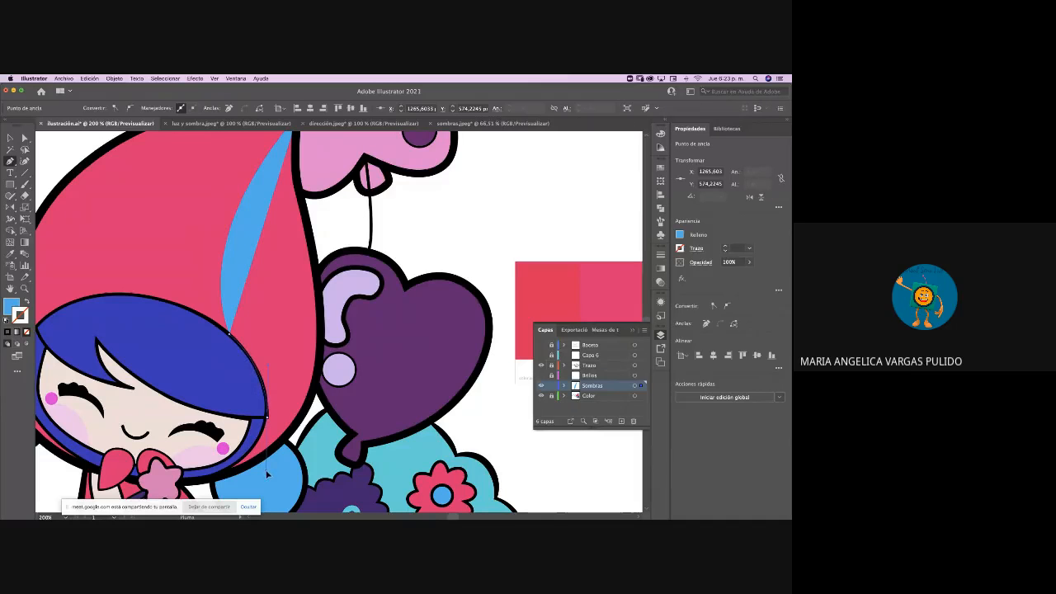
left_click(268, 420)
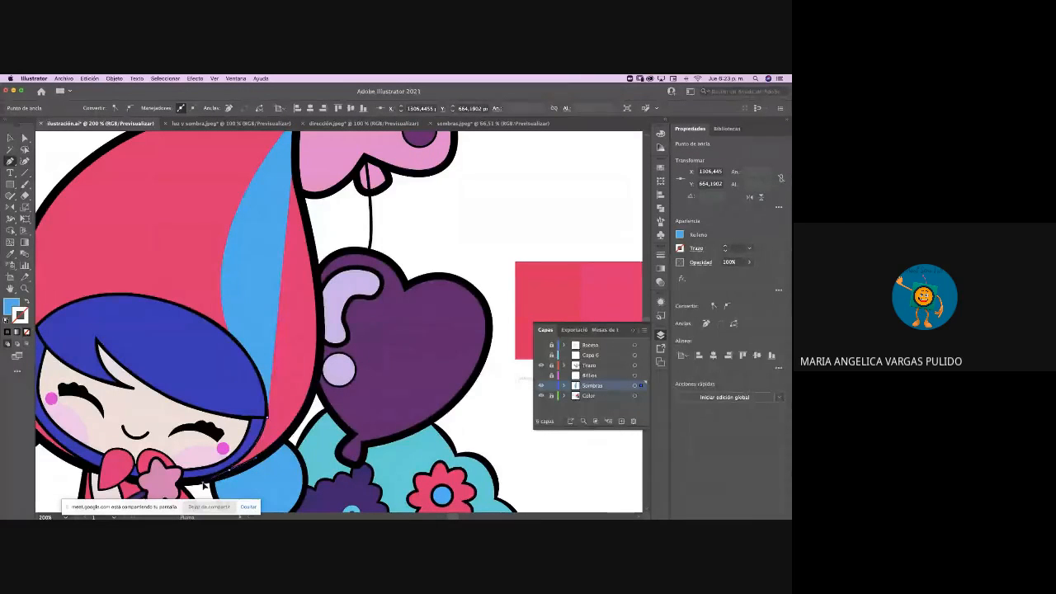
left_click(207, 477)
key("super+z")
left_click(222, 477)
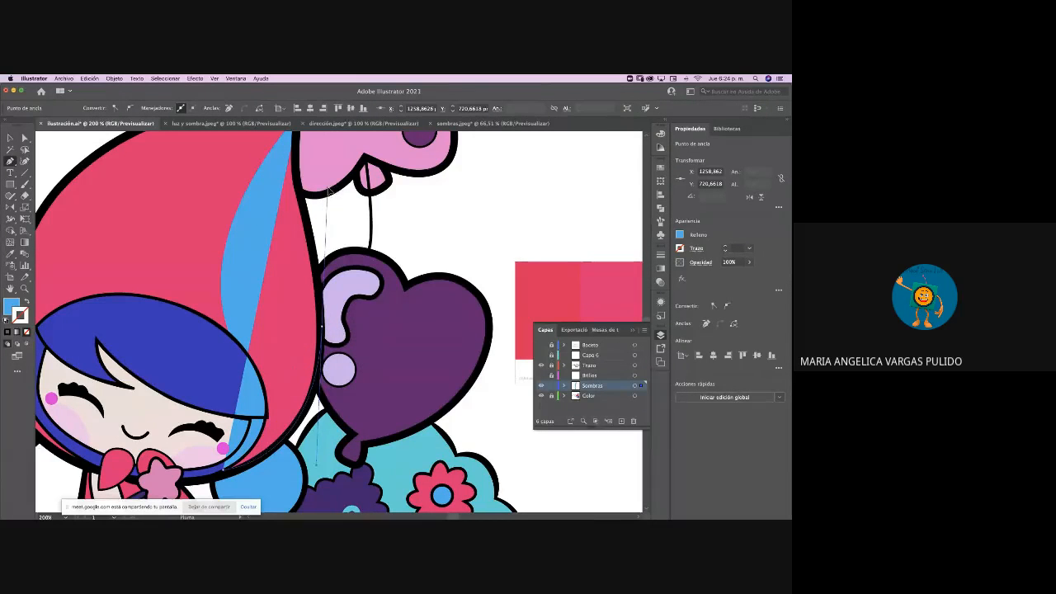
Trace the hood's outer edge back up to its tip, close the shadow shape and deselect it
left_click_drag(328, 189, 327, 176)
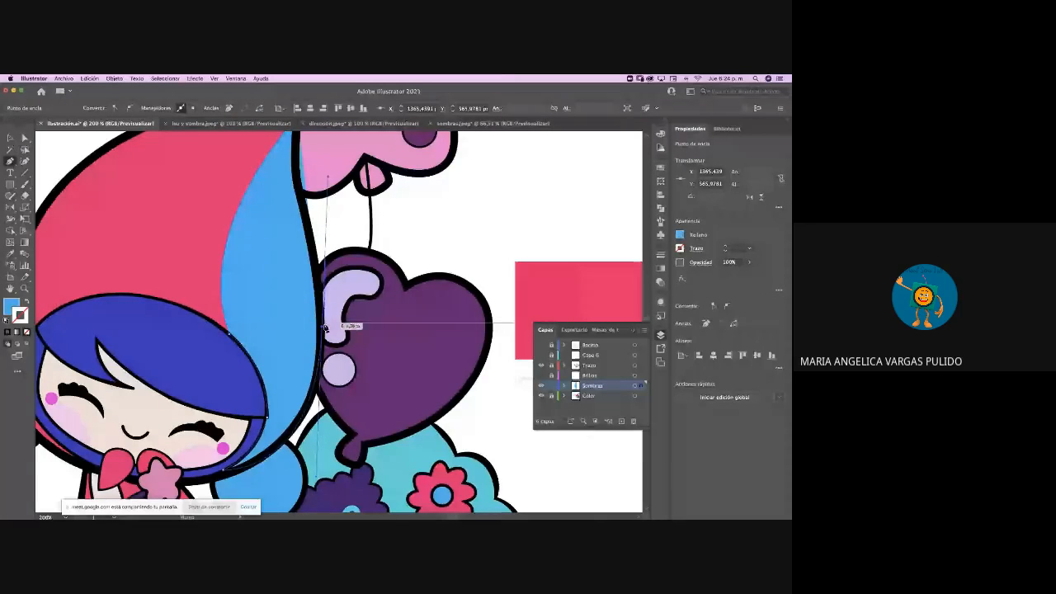
scroll(327, 326, "up", 3)
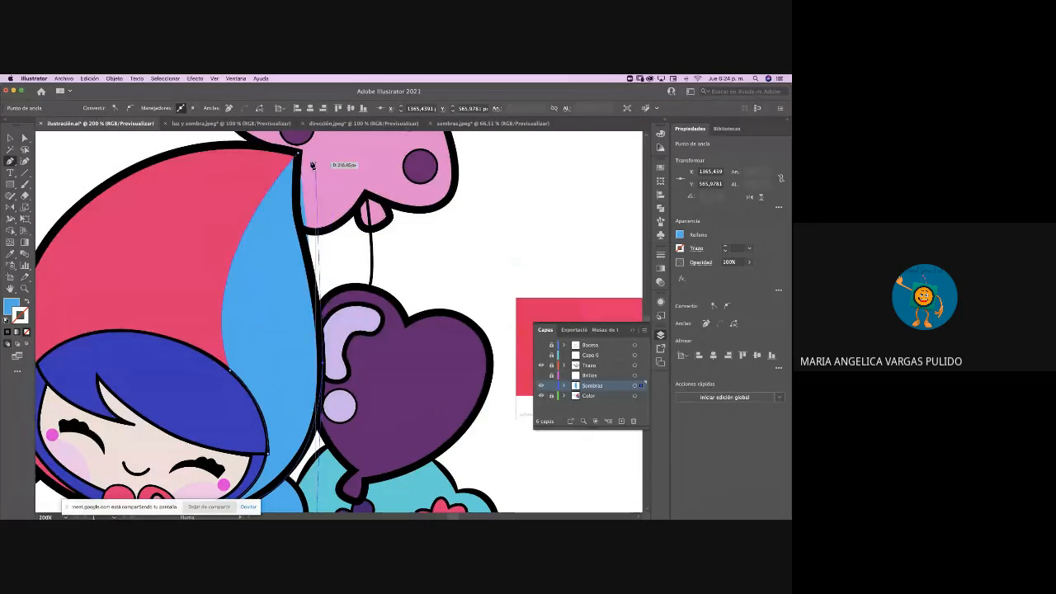
left_click_drag(302, 232, 295, 210)
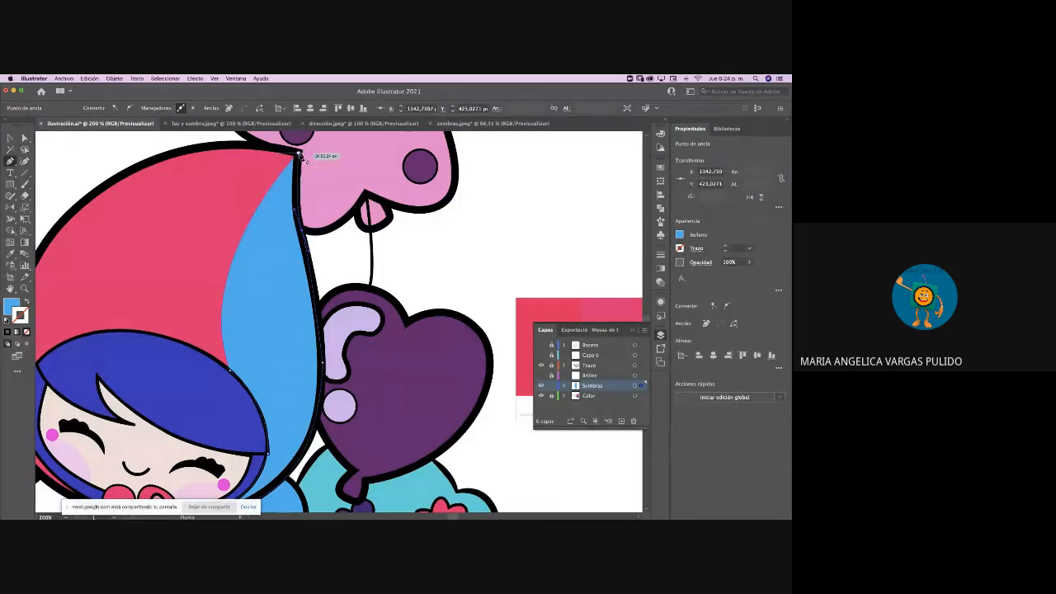
left_click(298, 153)
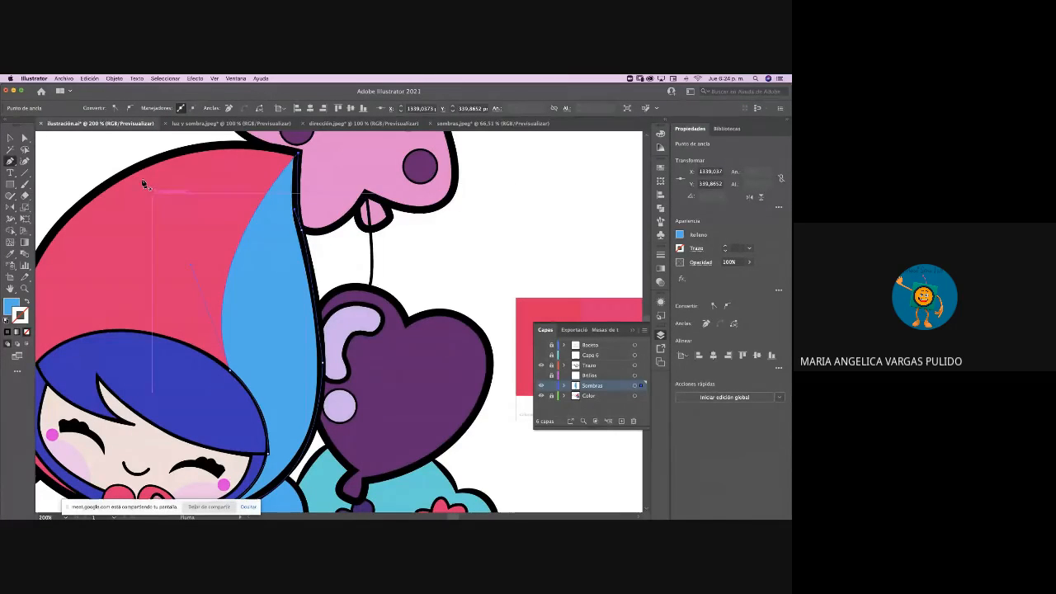
key("v")
left_click(427, 264)
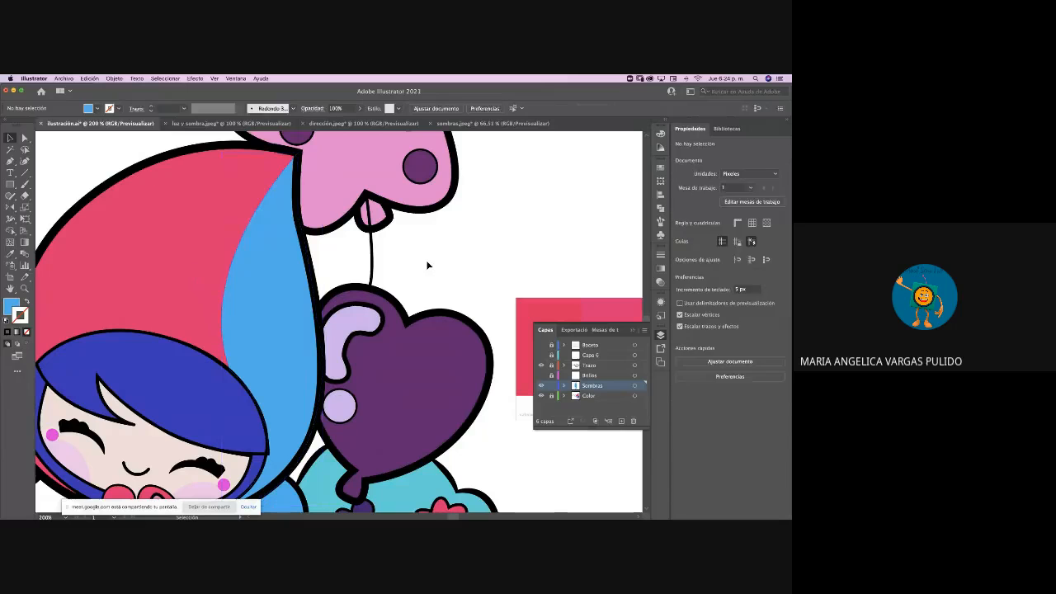
scroll(427, 262, "down", 2)
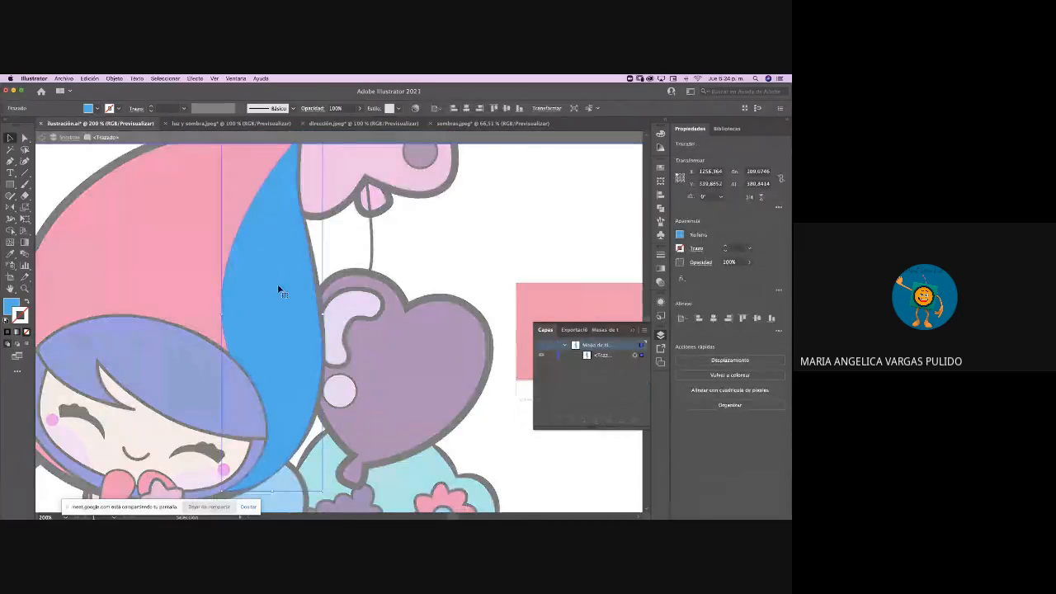
Give the hood's shadow shape the hood's pinkish-red fill with the Eyedropper tool
left_click(278, 290)
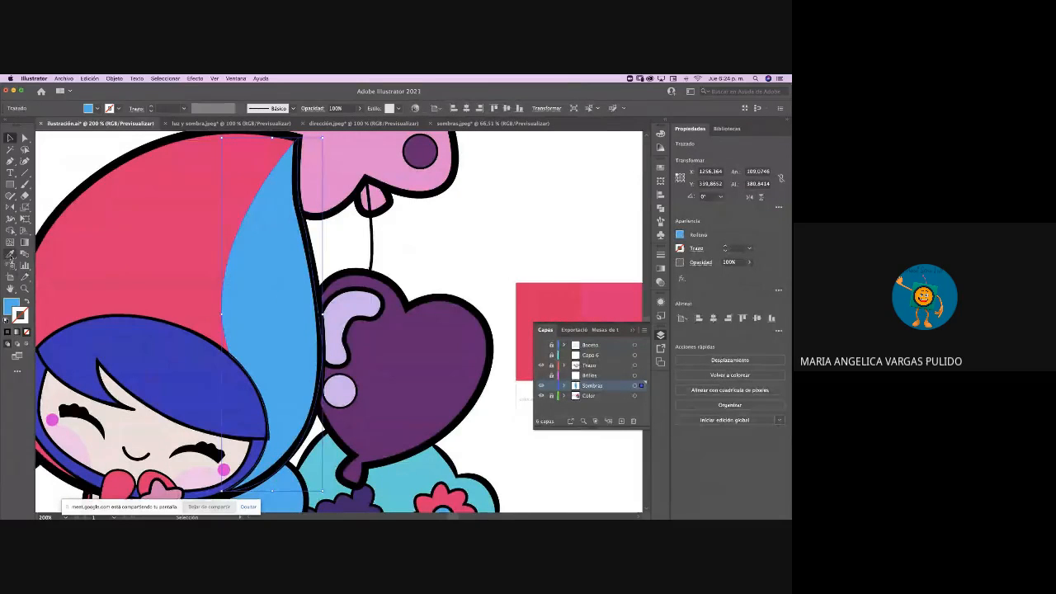
left_click(10, 255)
left_click(571, 297)
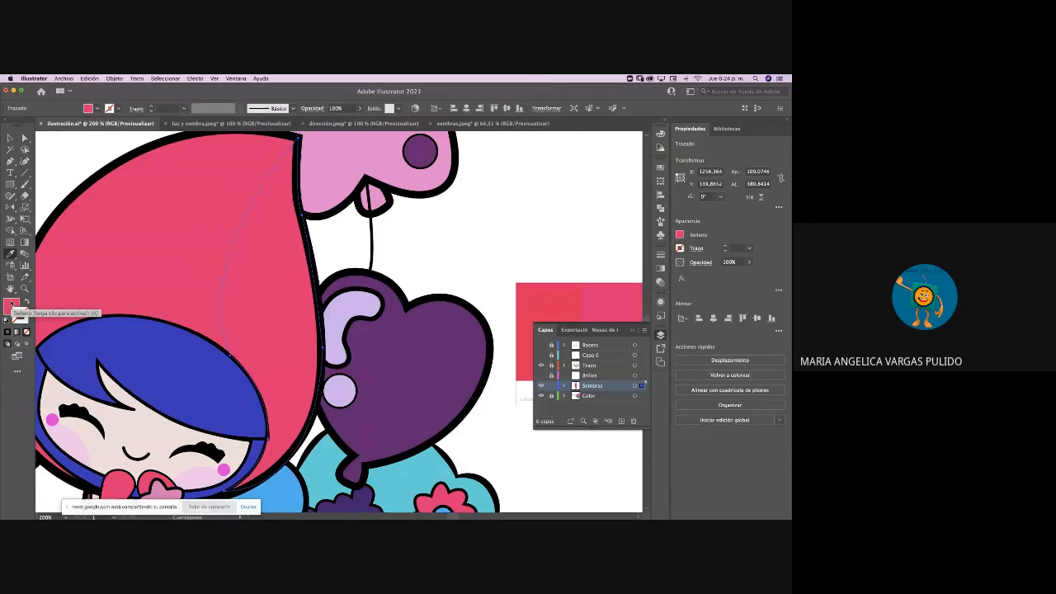
Darken the hood shadow's fill colour to dd0775 and deselect the shape
double_click(13, 305)
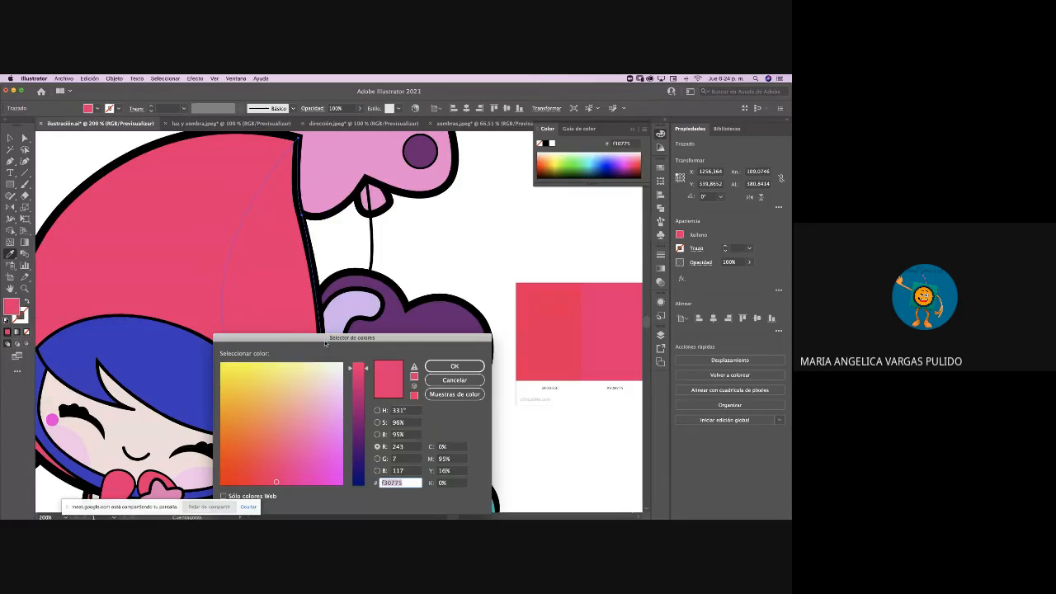
left_click_drag(348, 352, 446, 225)
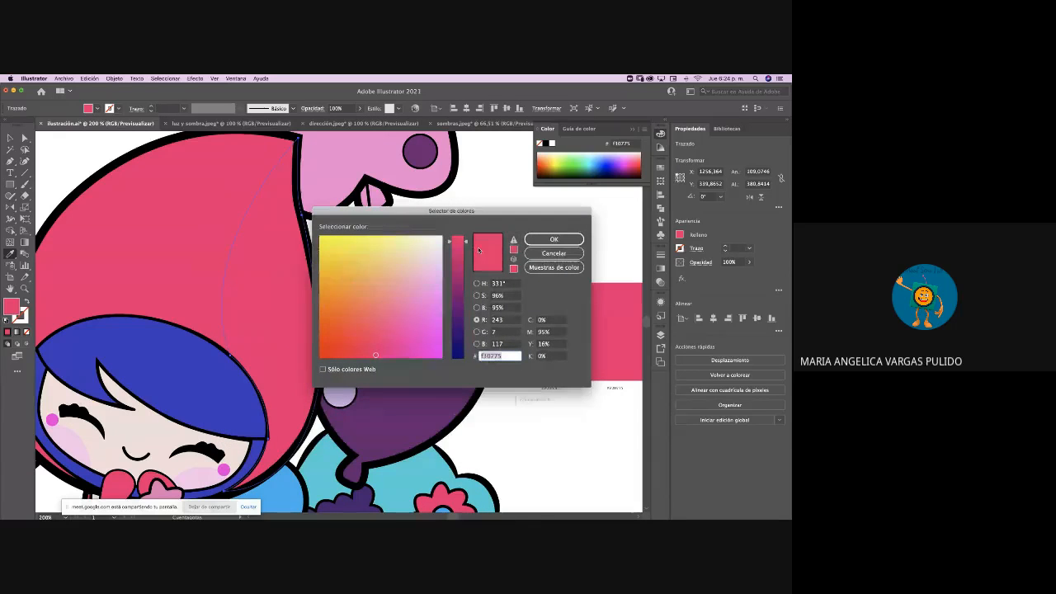
left_click(466, 238)
left_click_drag(467, 238, 467, 252)
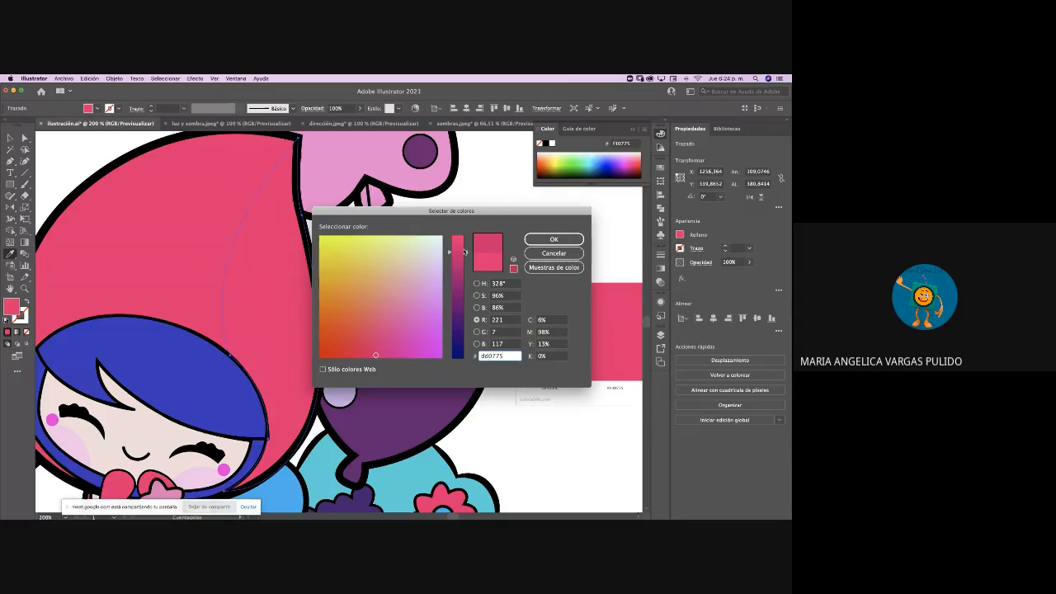
left_click(558, 240)
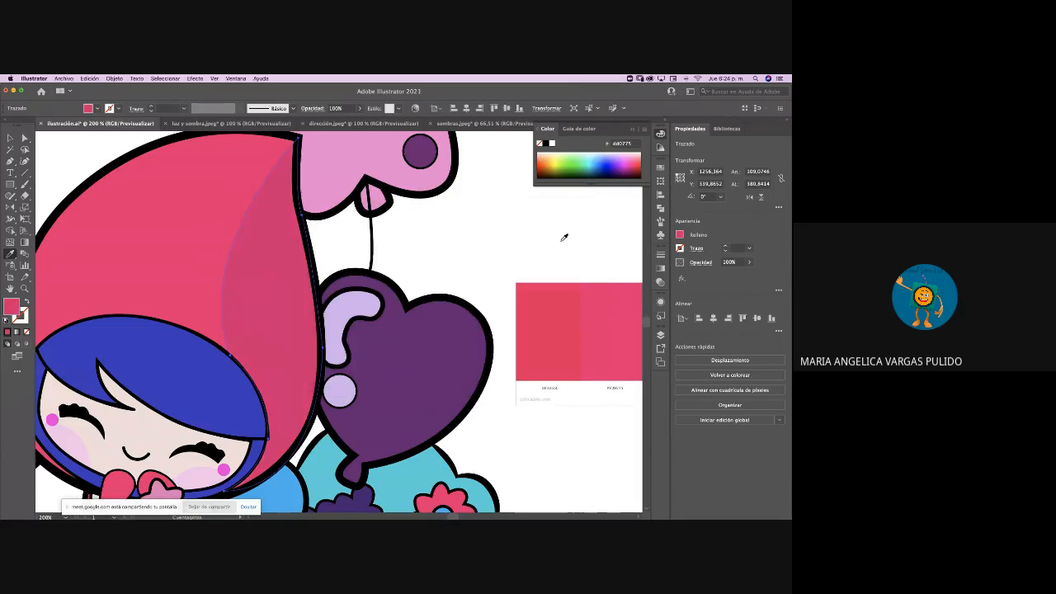
key("v")
left_click(416, 232)
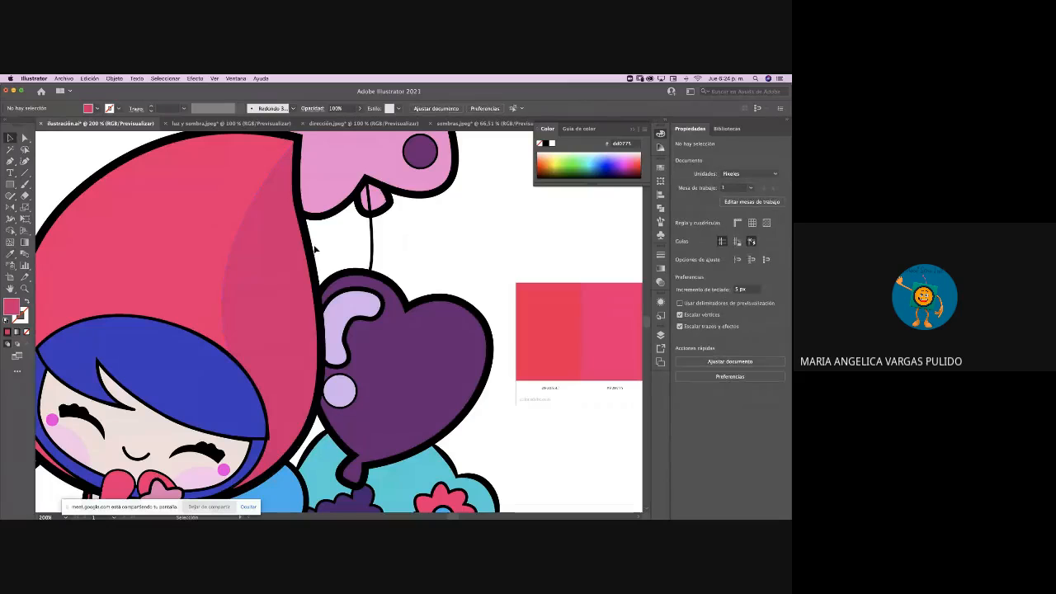
Set the hood shadow's blending mode to Multiplicar and its opacity to 26%, leaving it deselected
left_click(273, 259)
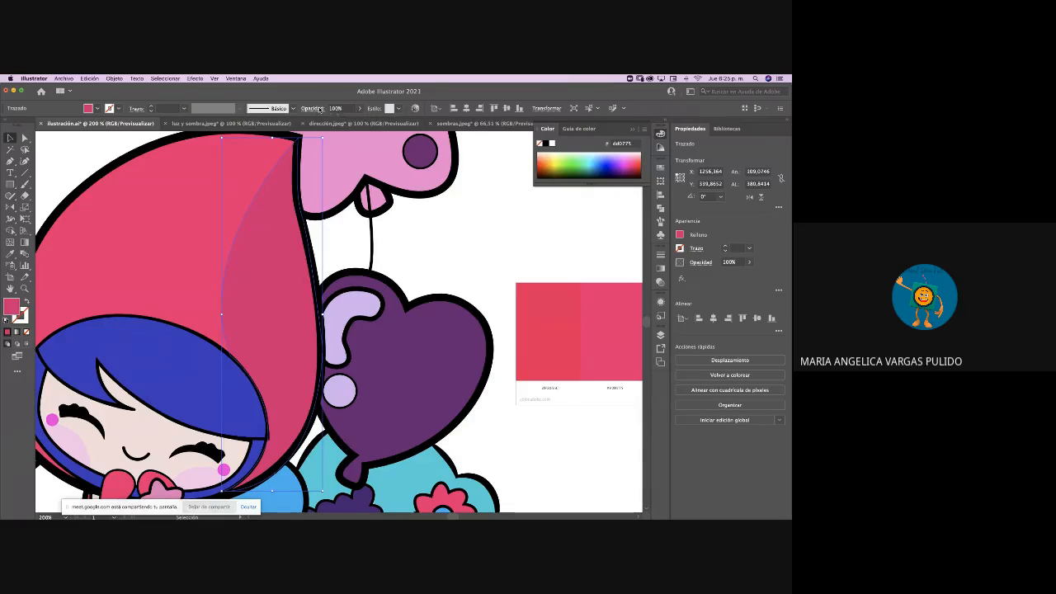
left_click(317, 111)
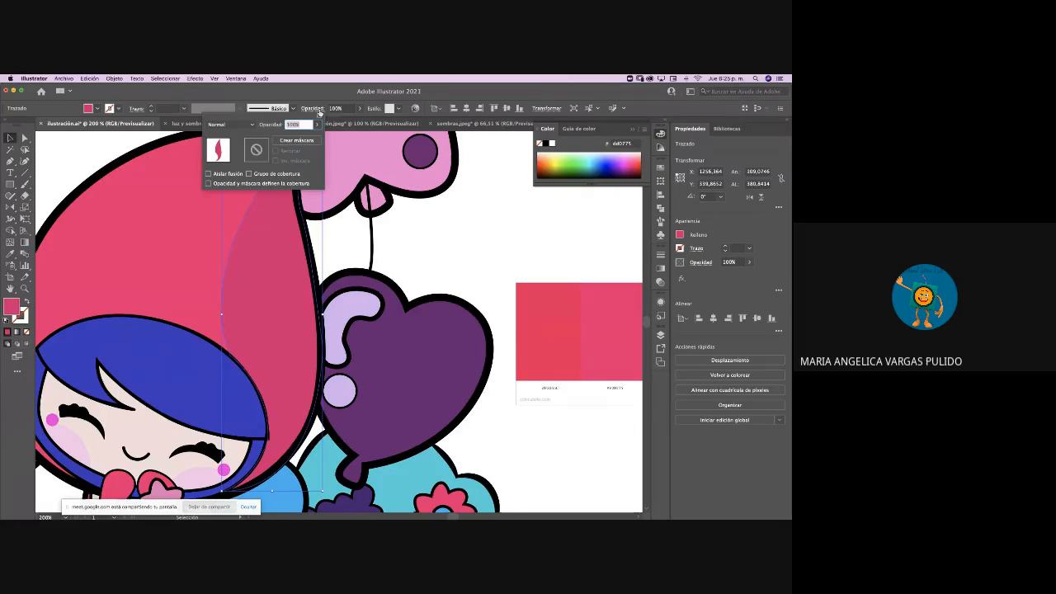
left_click(252, 125)
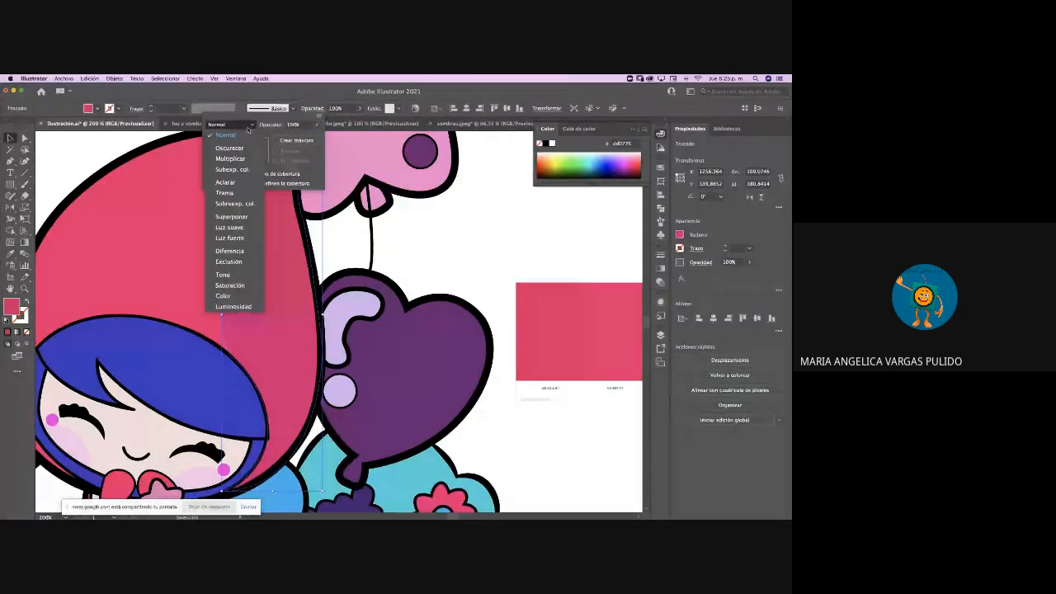
left_click(238, 160)
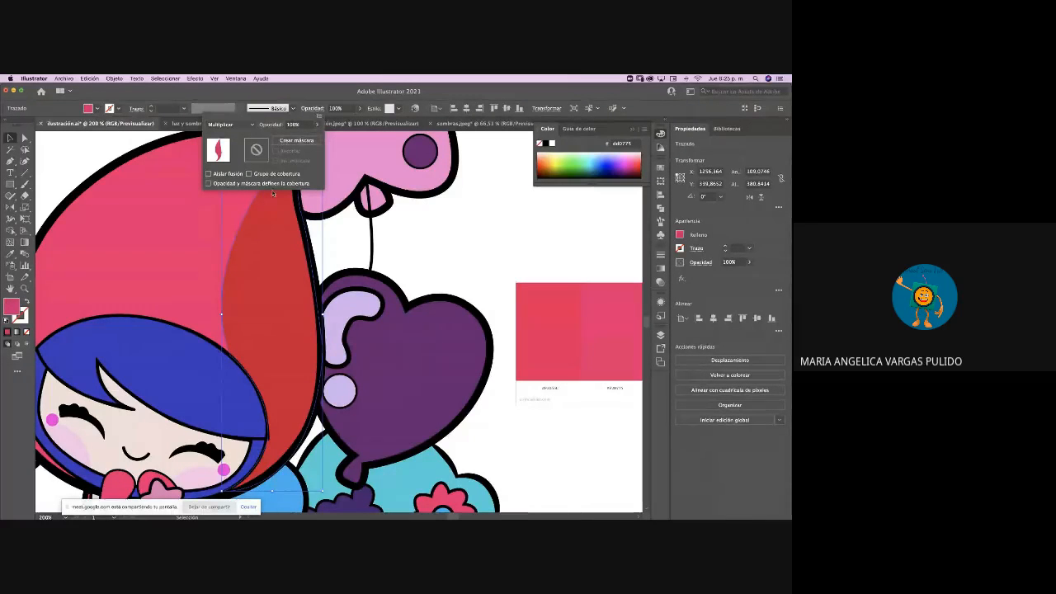
left_click(317, 125)
left_click_drag(309, 138, 288, 142)
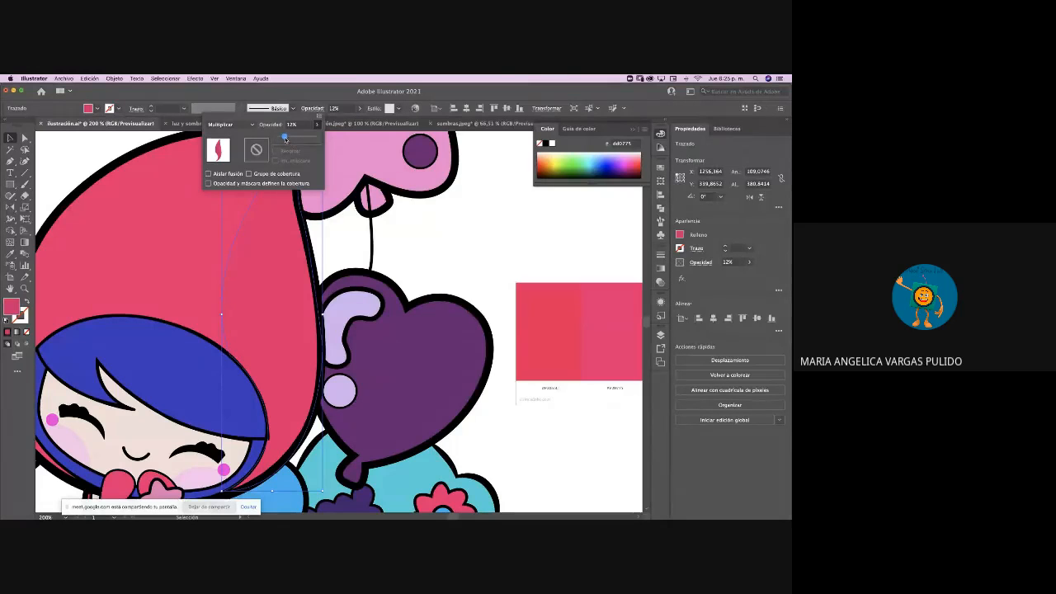
left_click_drag(285, 139, 294, 138)
left_click_drag(290, 140, 289, 140)
left_click_drag(290, 138, 291, 139)
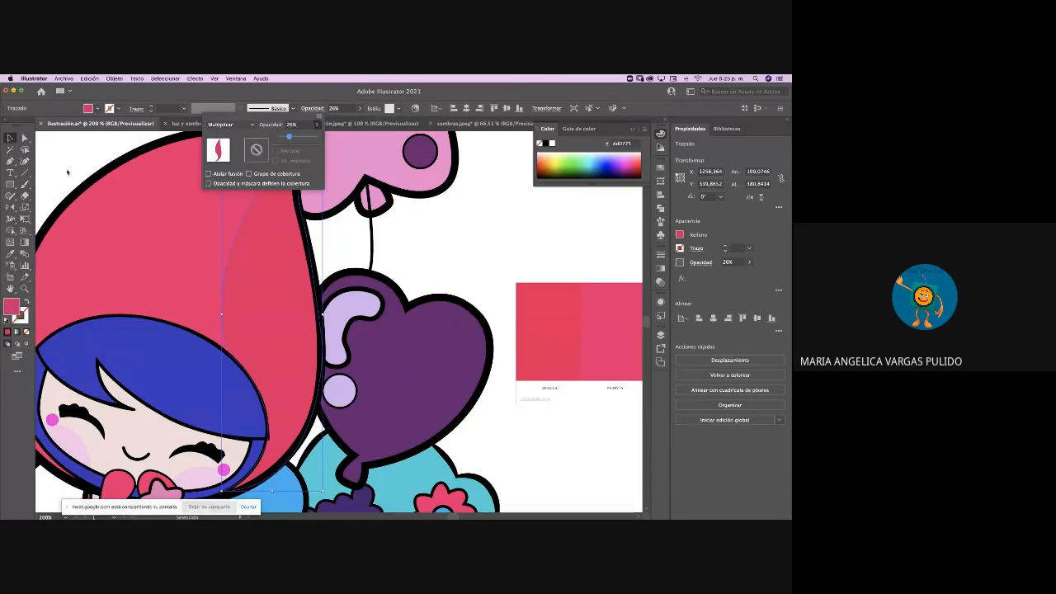
left_click(428, 221)
left_click(449, 218)
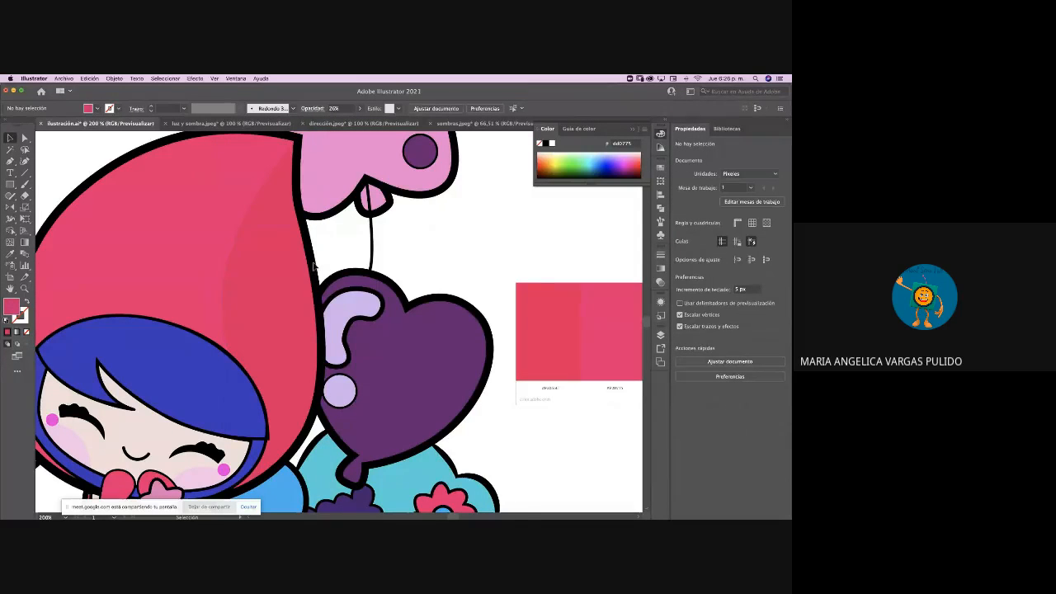
Start a shadow path with the Pen tool on the blue hair, curving from its upper outer edge down past the cheek to its lower edge
scroll(314, 266, "left", 3)
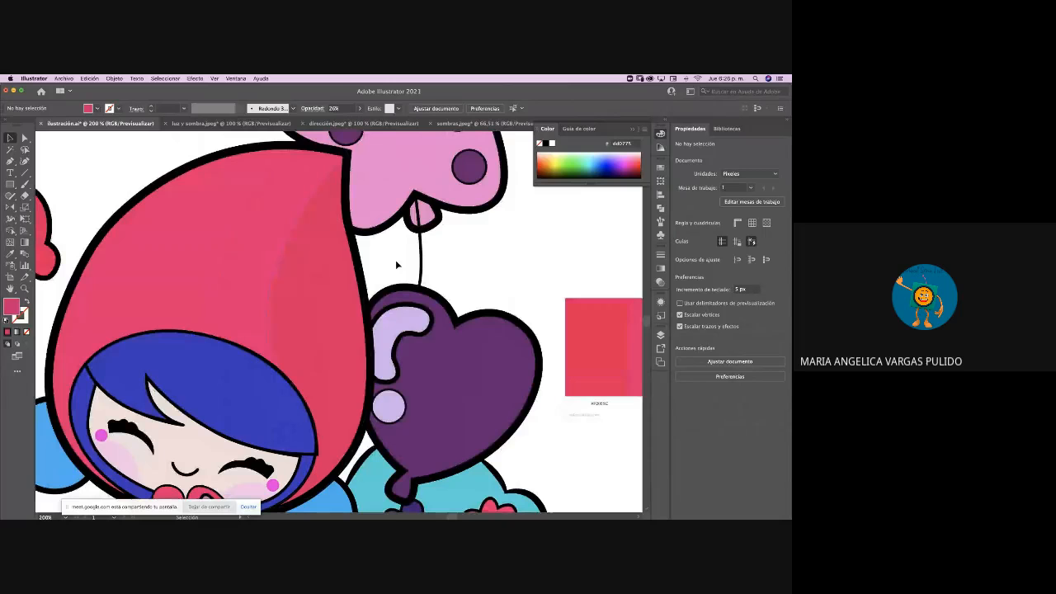
scroll(395, 260, "down", 4)
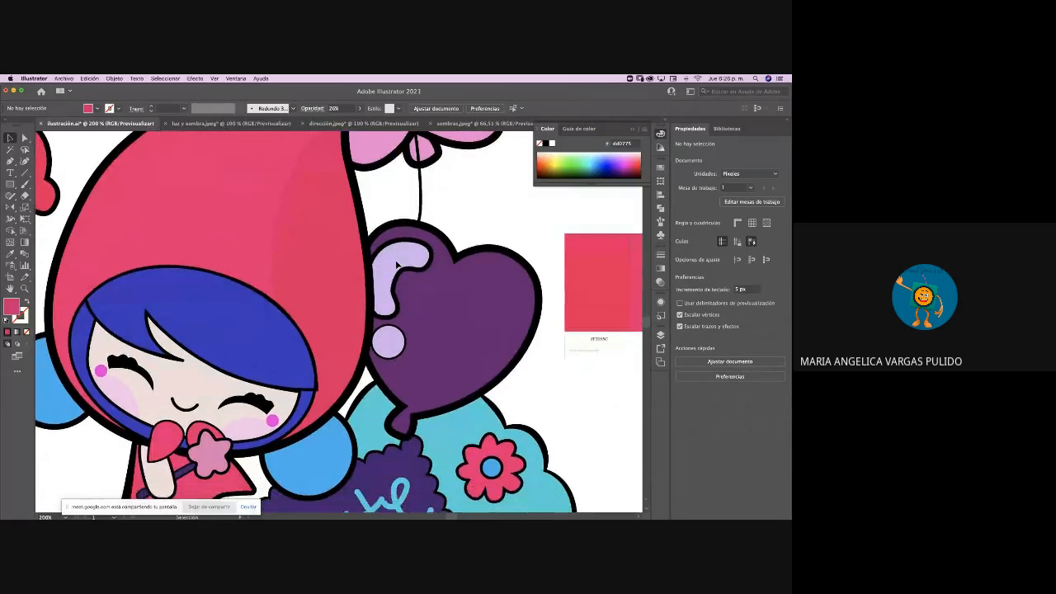
scroll(396, 264, "up", 2)
scroll(397, 265, "up", 2)
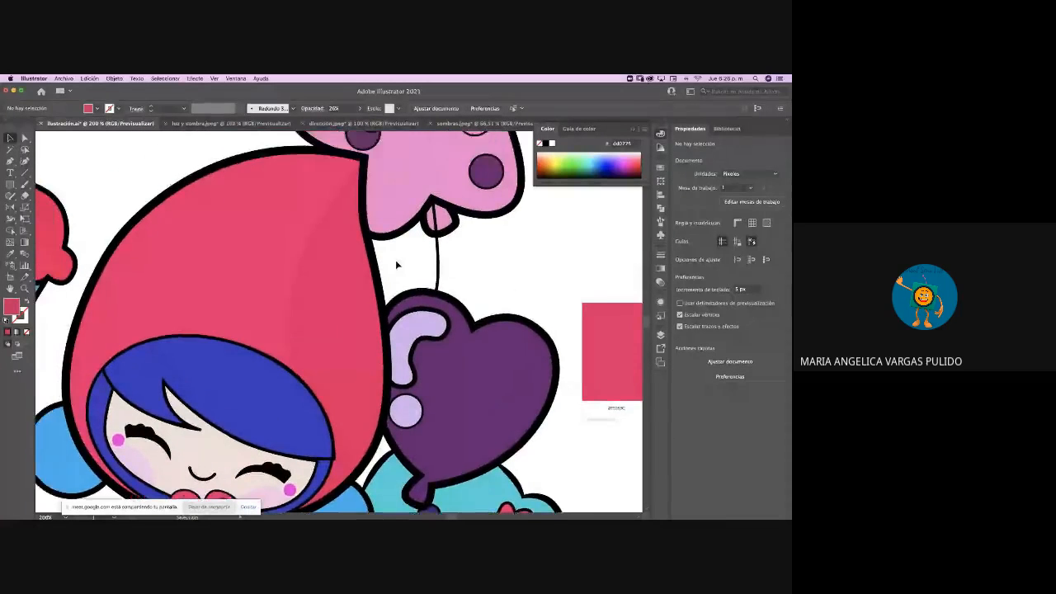
scroll(397, 264, "down", 1)
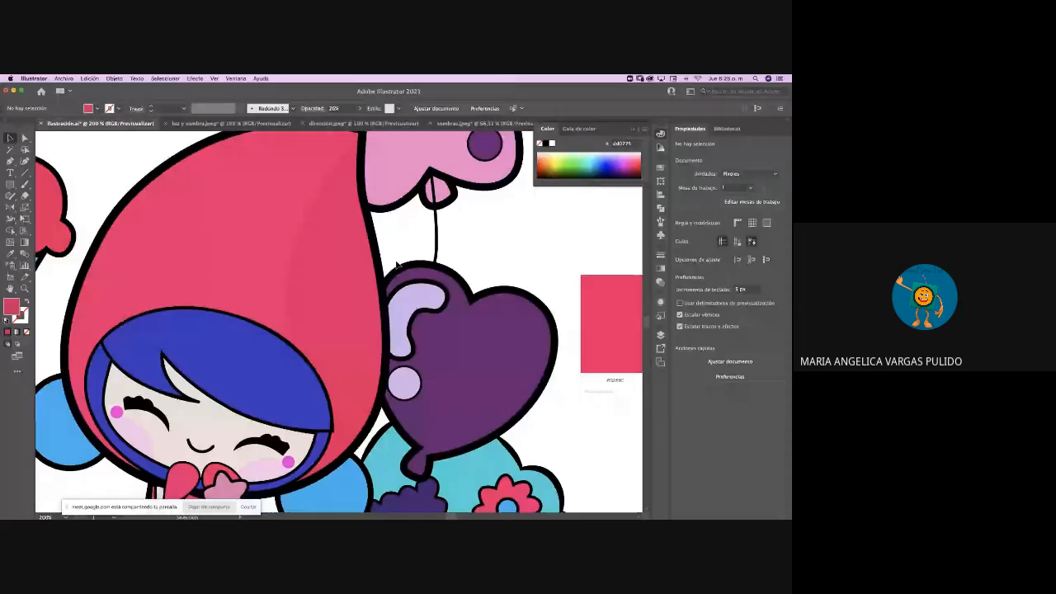
scroll(397, 264, "down", 2)
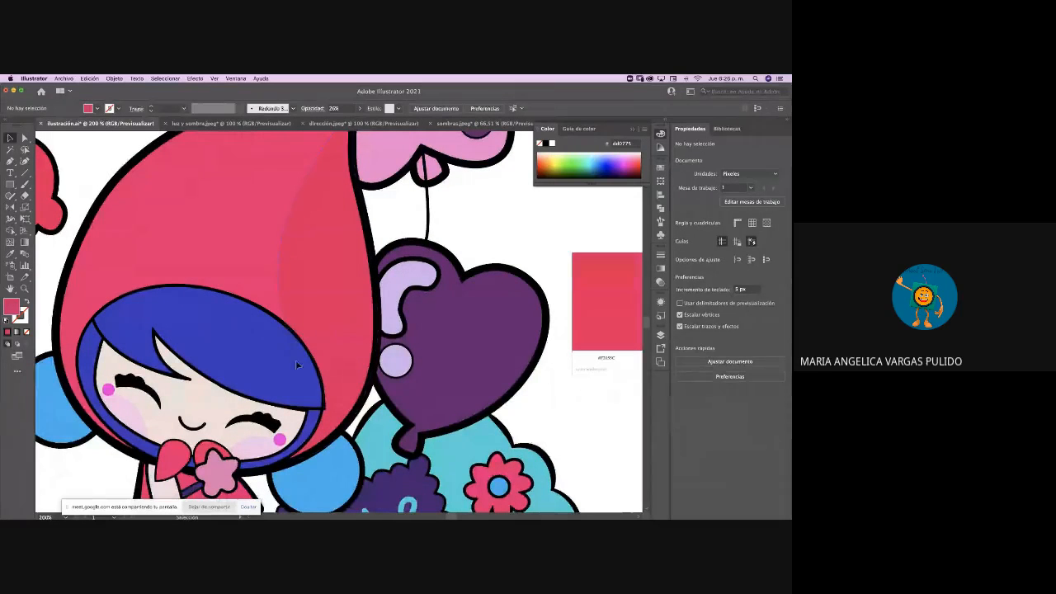
left_click(10, 160)
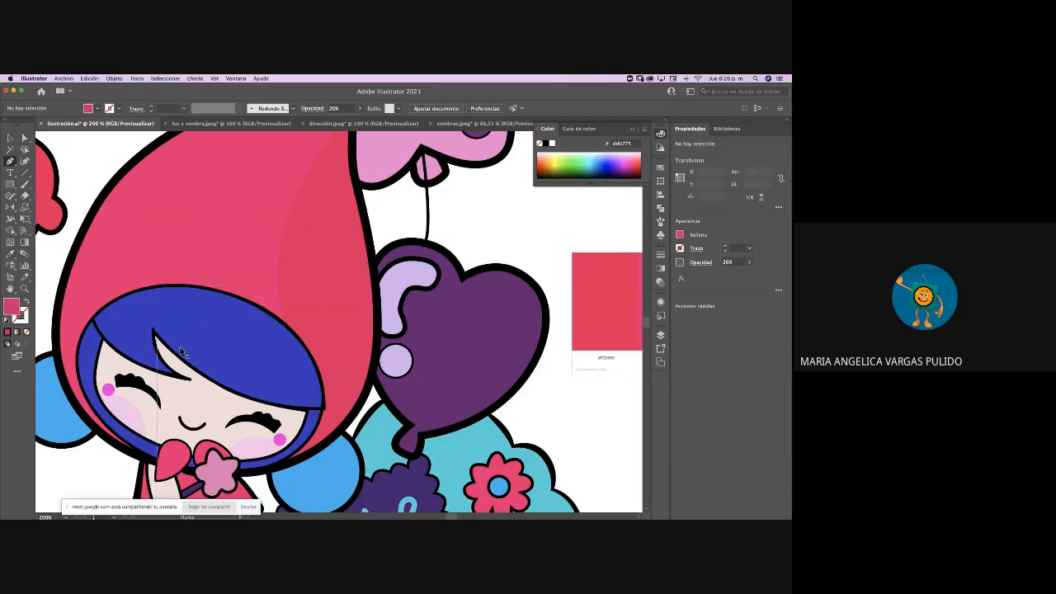
left_click(286, 332)
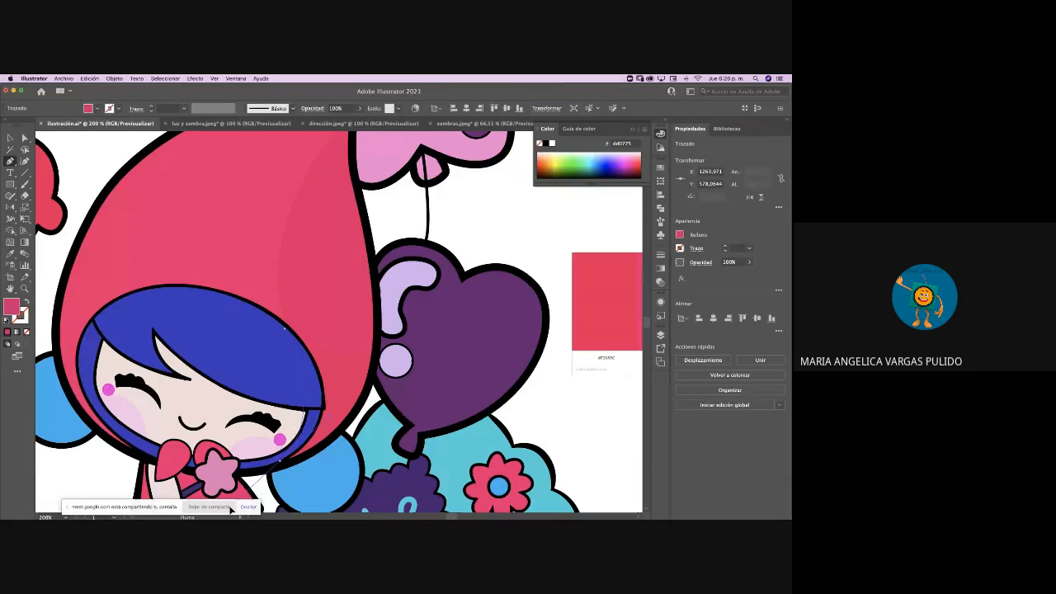
left_click(280, 460)
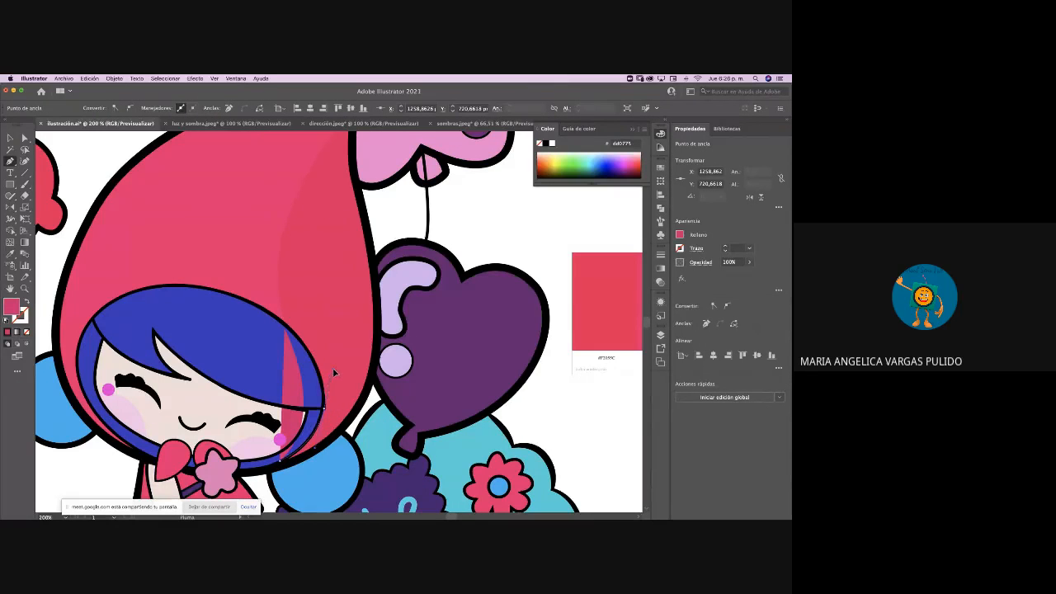
Trace the hair's outer edge back up to the starting point, close the shadow shape and deselect it
left_click_drag(333, 370, 333, 368)
left_click(323, 408)
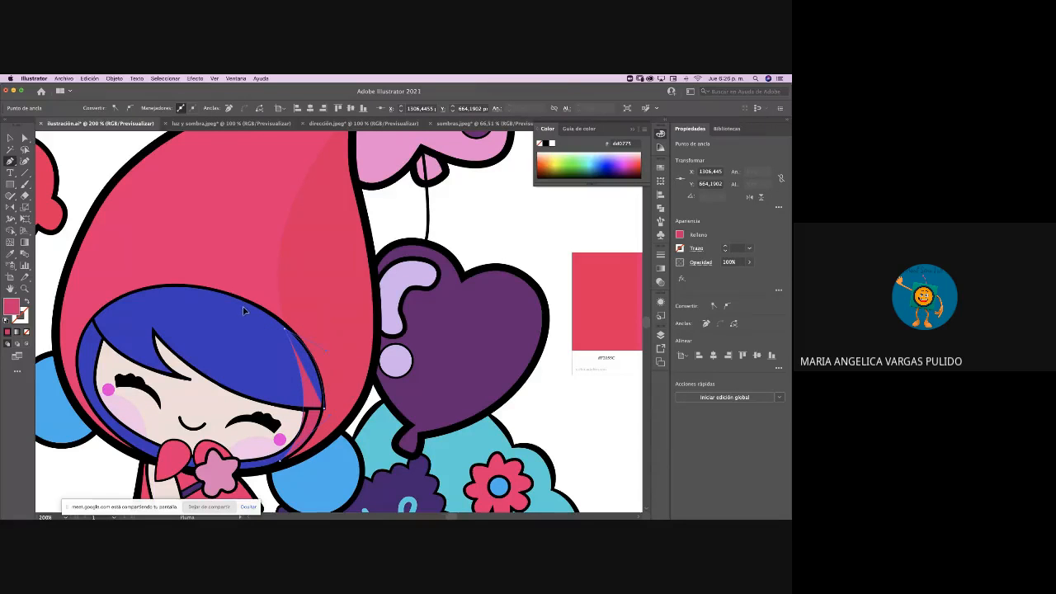
left_click_drag(245, 312, 246, 313)
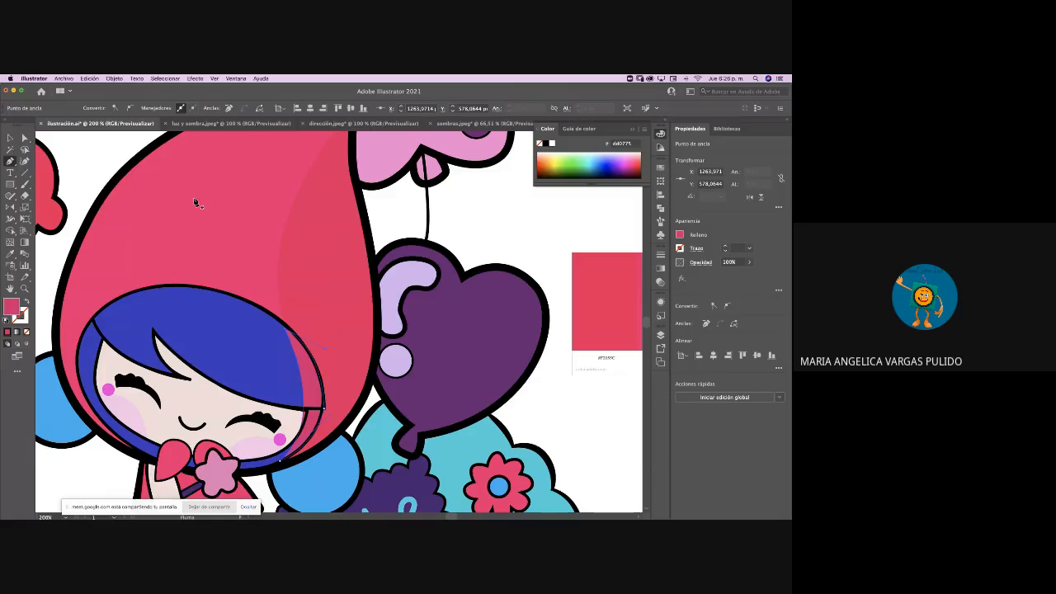
left_click(9, 138)
left_click(67, 151)
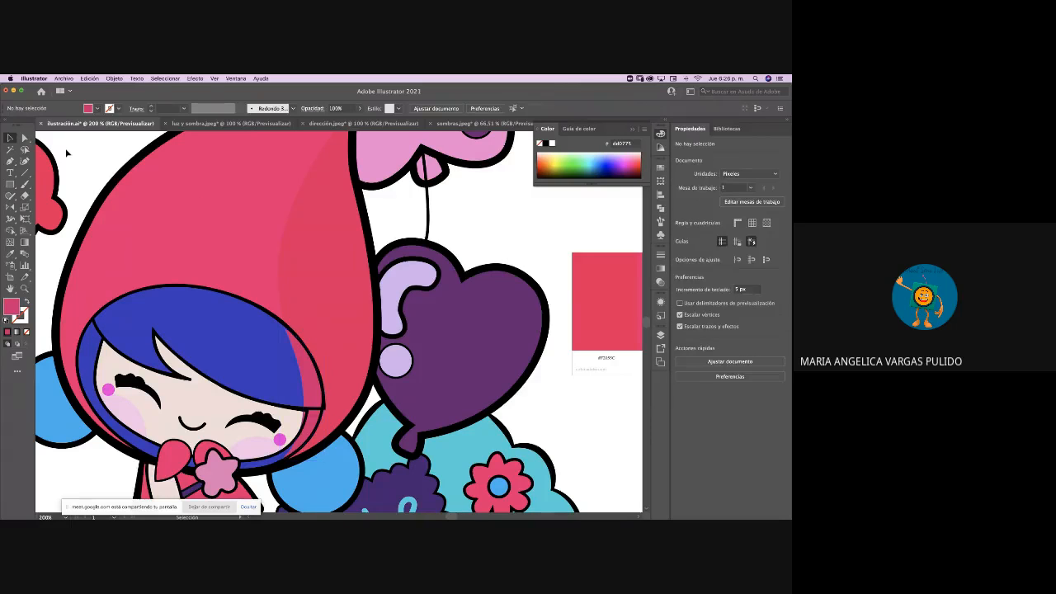
Move the hair shadow's top anchor point slightly up so that it sits on the hair's black outline
left_click(305, 360)
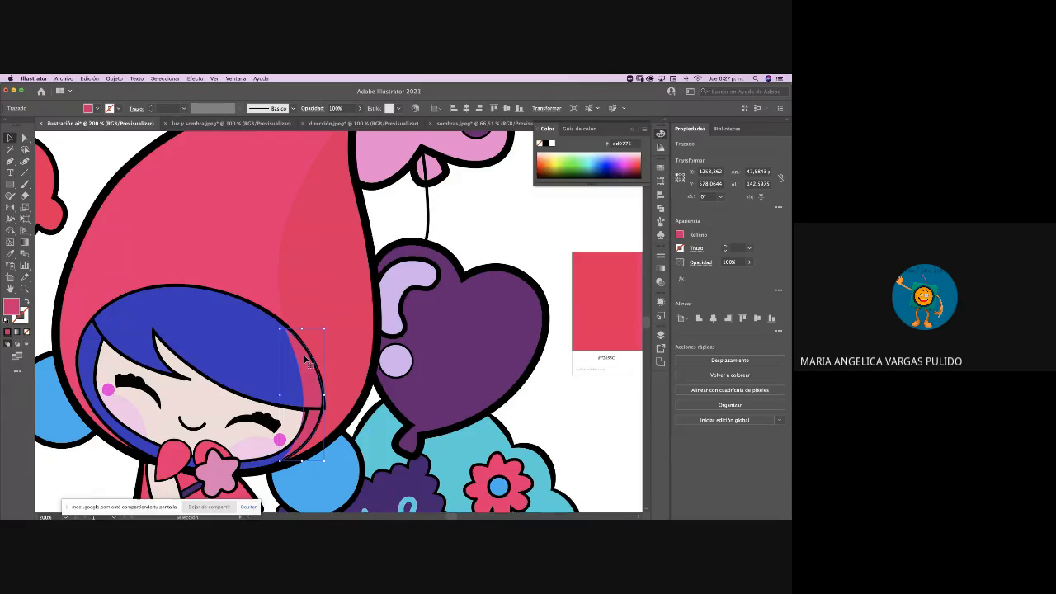
key("super+equal")
key("super+equal")
key("super+equal")
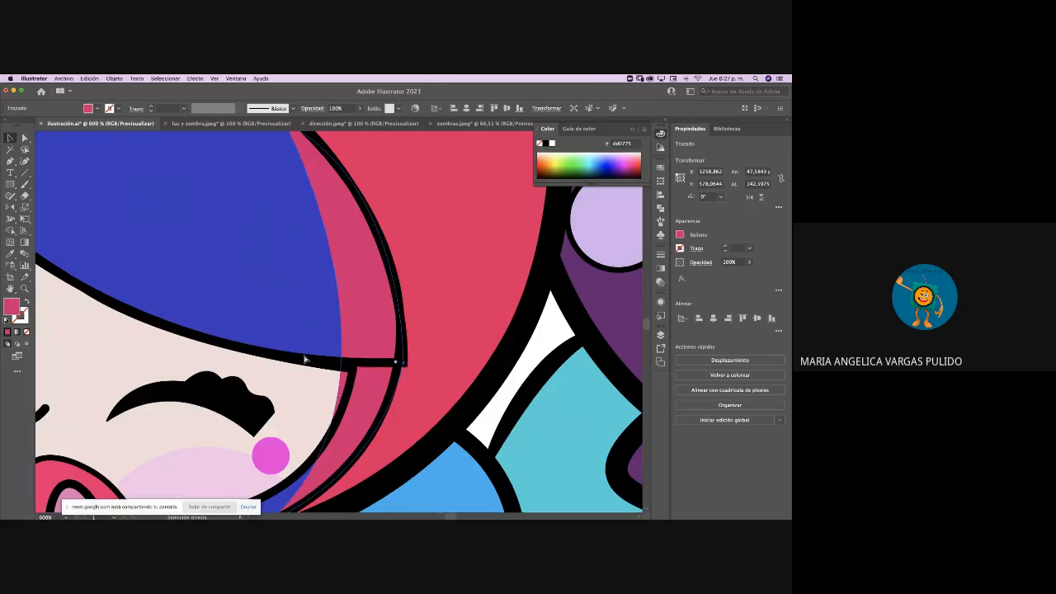
scroll(304, 359, "up", 2)
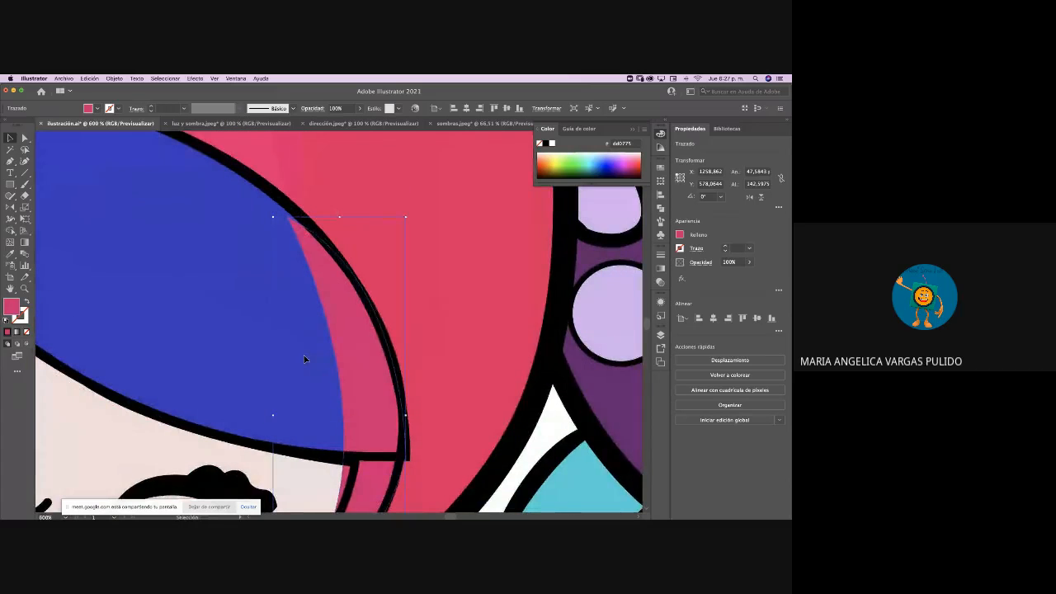
left_click(25, 138)
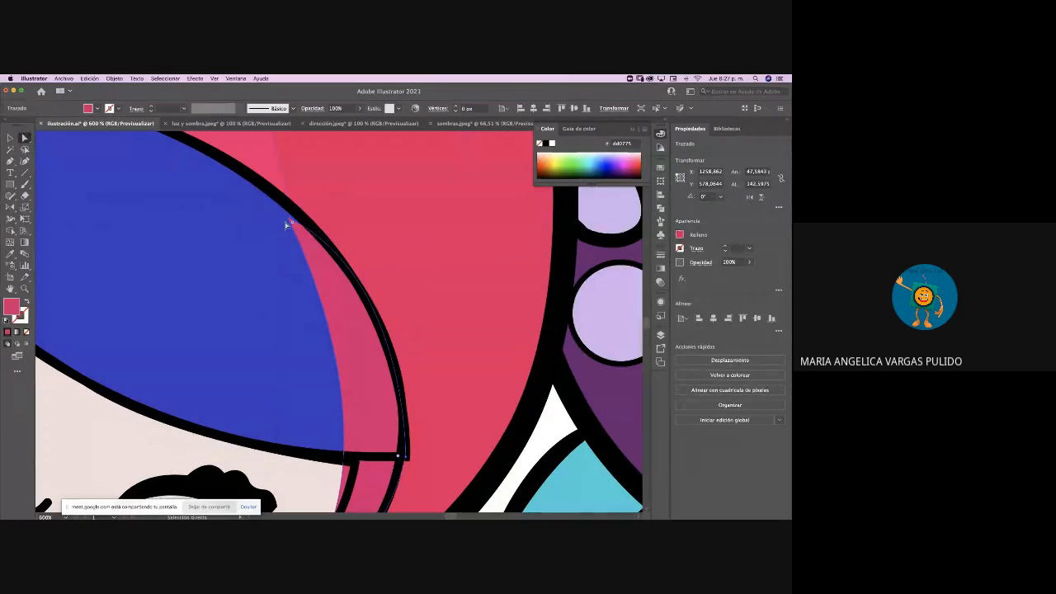
left_click_drag(289, 221, 289, 213)
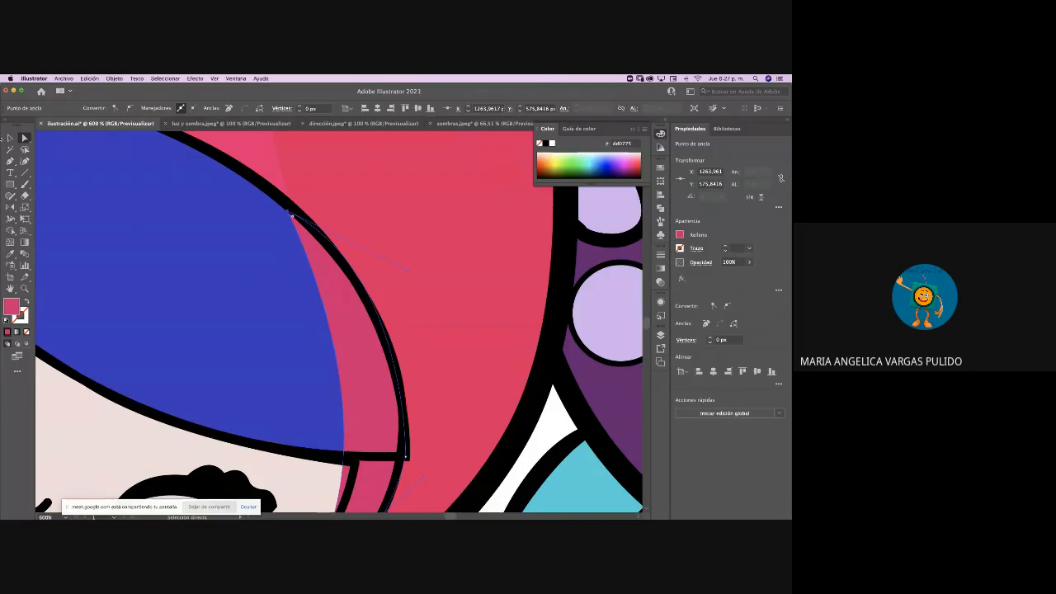
key("v")
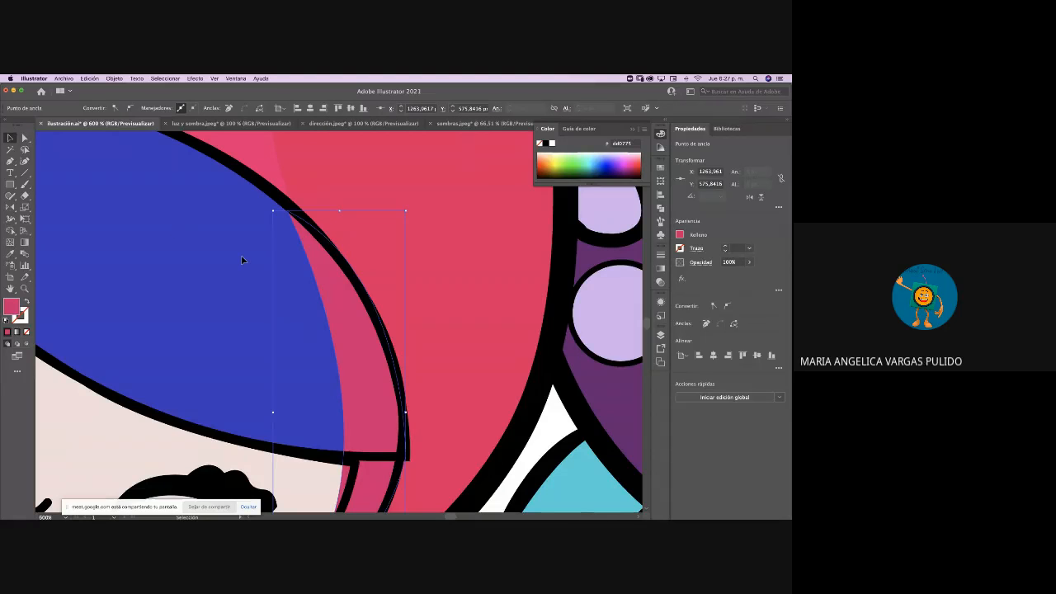
key("a")
Sample the hair's blue with the Eyedropper as the fill of the selected hair shadow shape
key("super+minus")
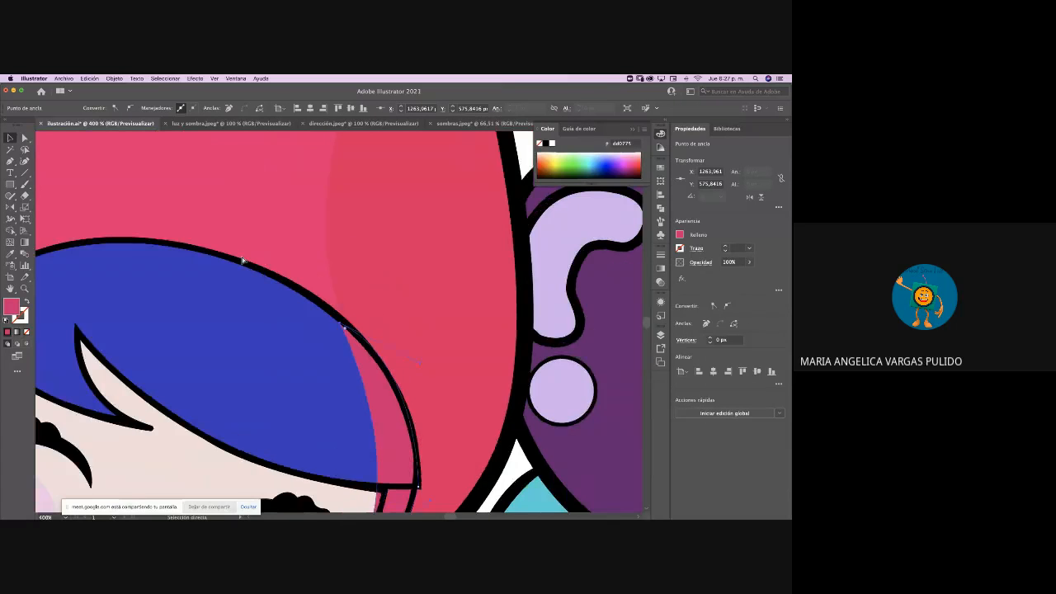
key("super+minus")
key("v")
scroll(241, 260, "down", 5)
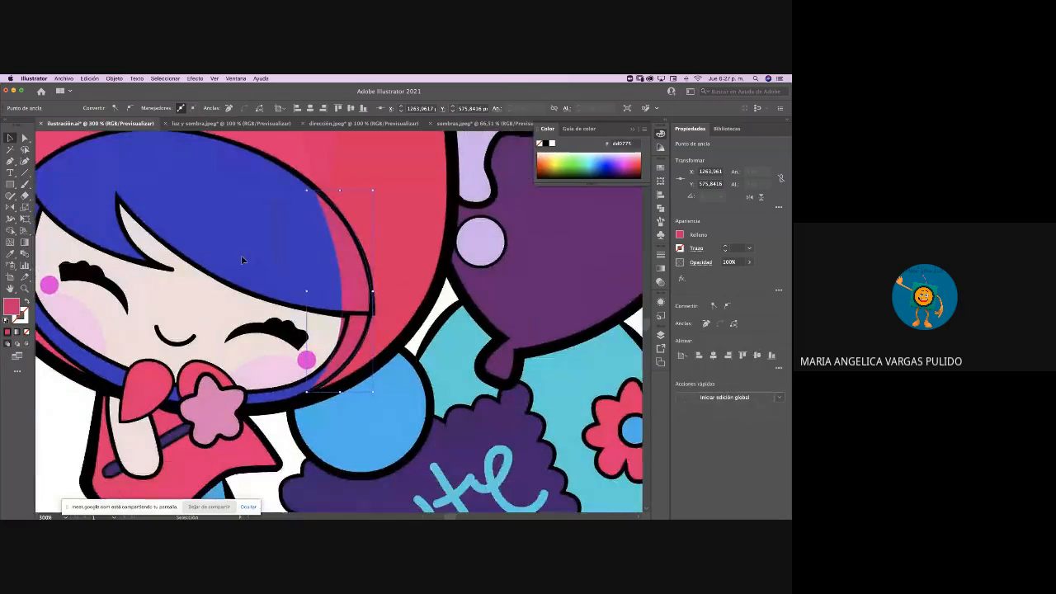
left_click(10, 254)
left_click(271, 205)
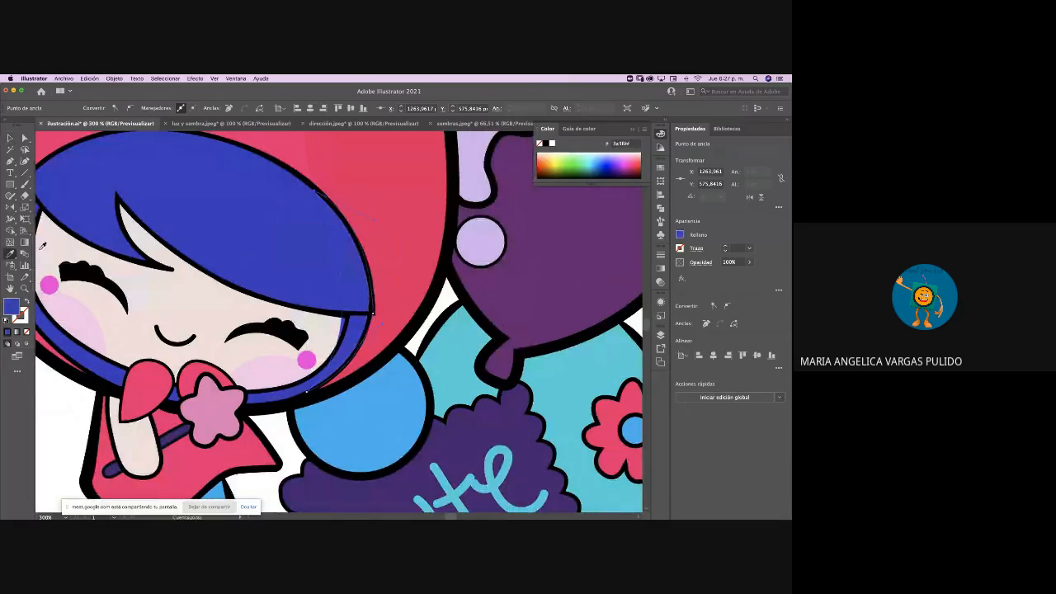
Change the hair shadow's fill to the slightly deeper blue 2236bf and deselect the shape
double_click(12, 307)
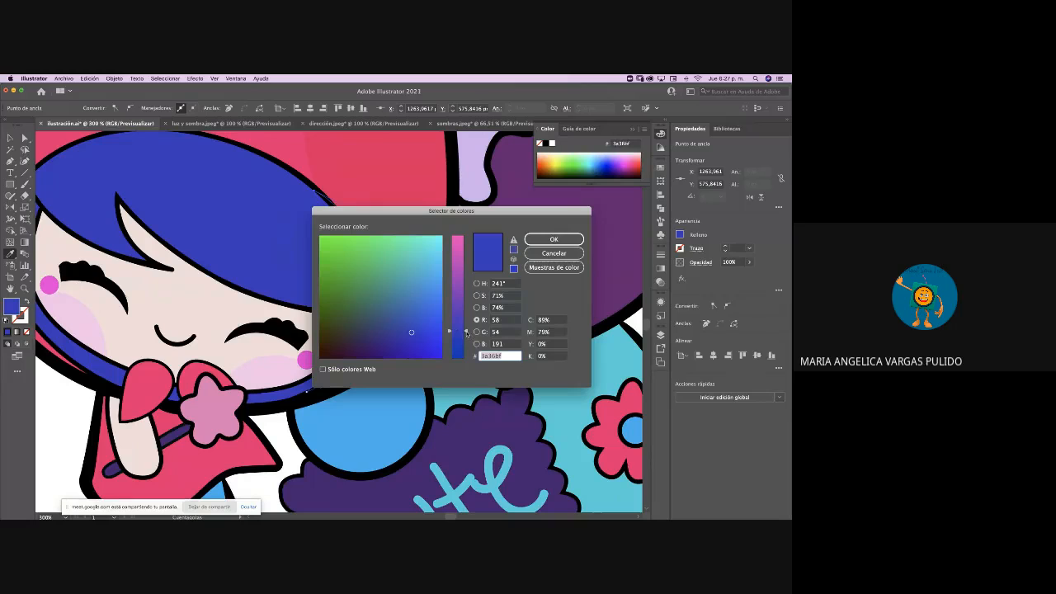
left_click_drag(466, 332, 467, 344)
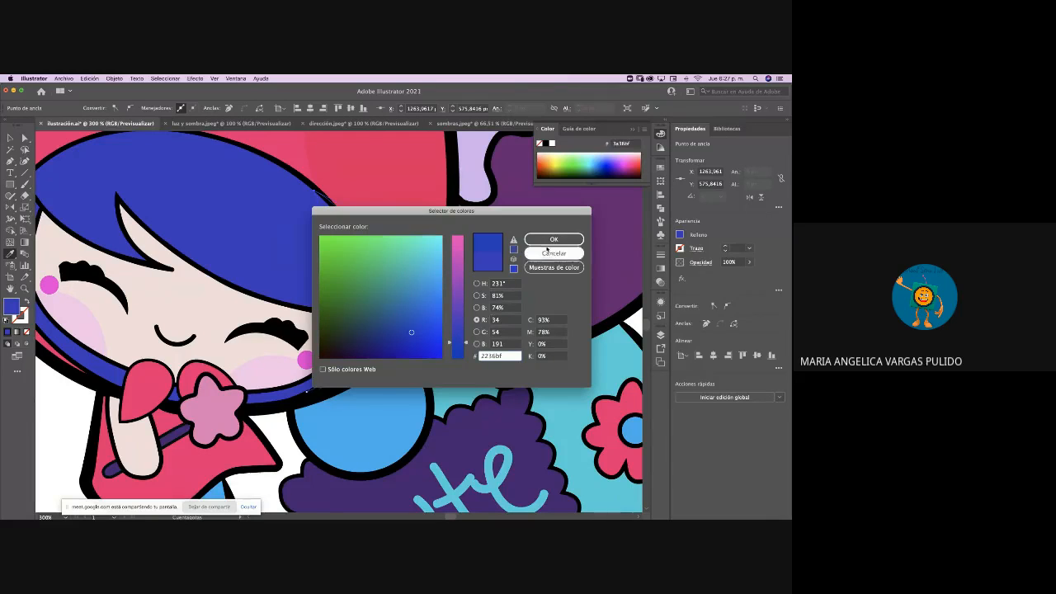
left_click(553, 240)
left_click(10, 138)
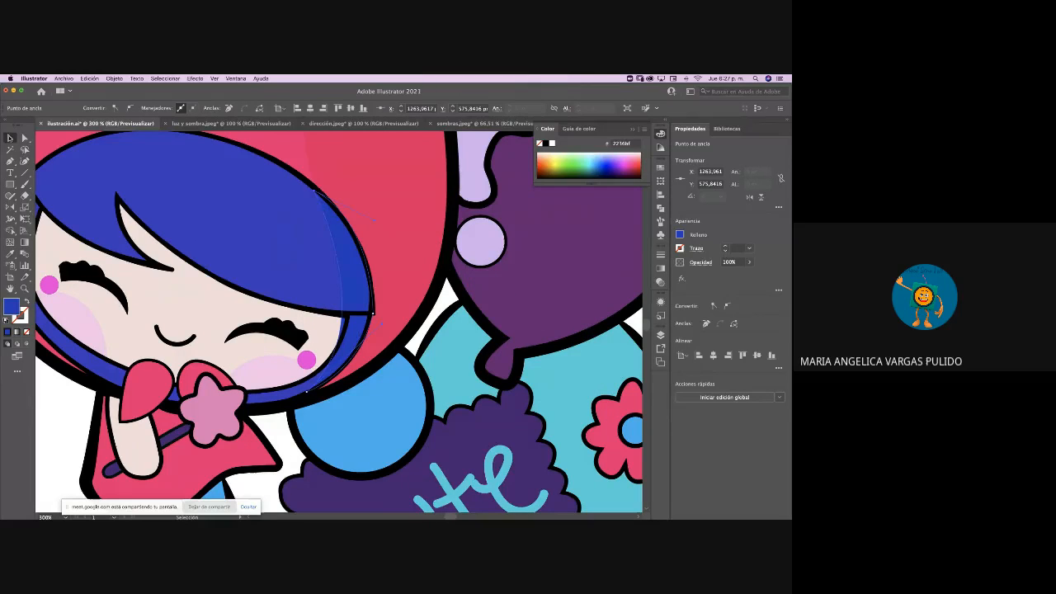
left_click(433, 322)
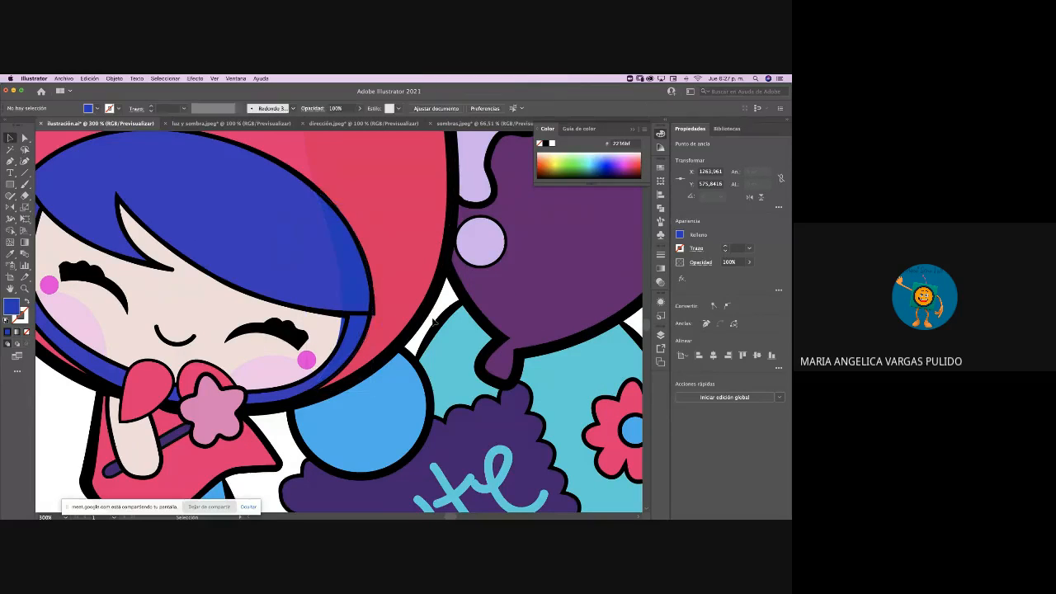
Set the hair shadow's blending mode to Multiplicar and its opacity to 14%, leaving it deselected
left_click(355, 285)
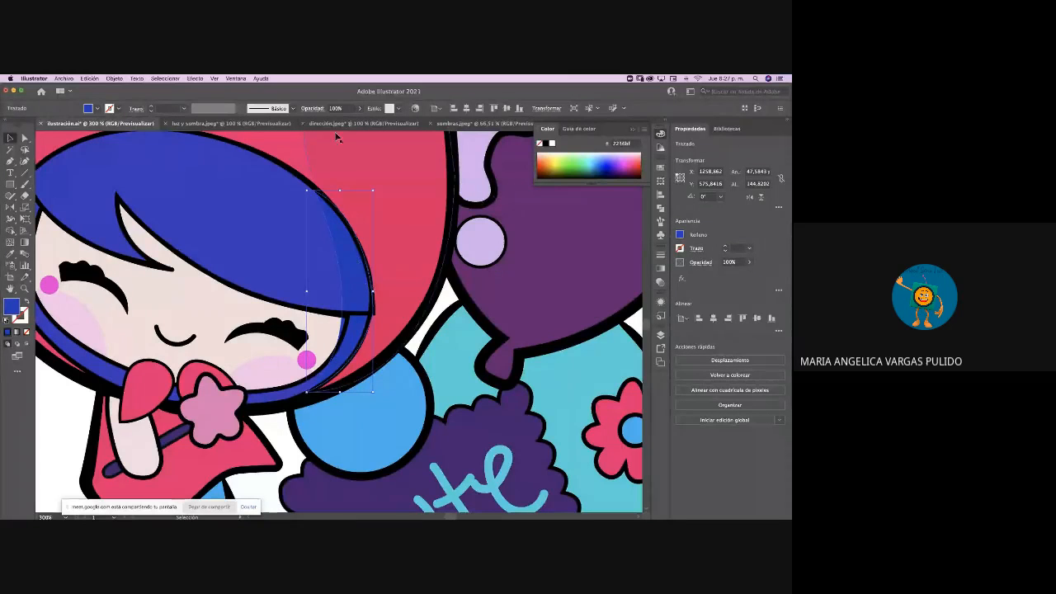
left_click(321, 108)
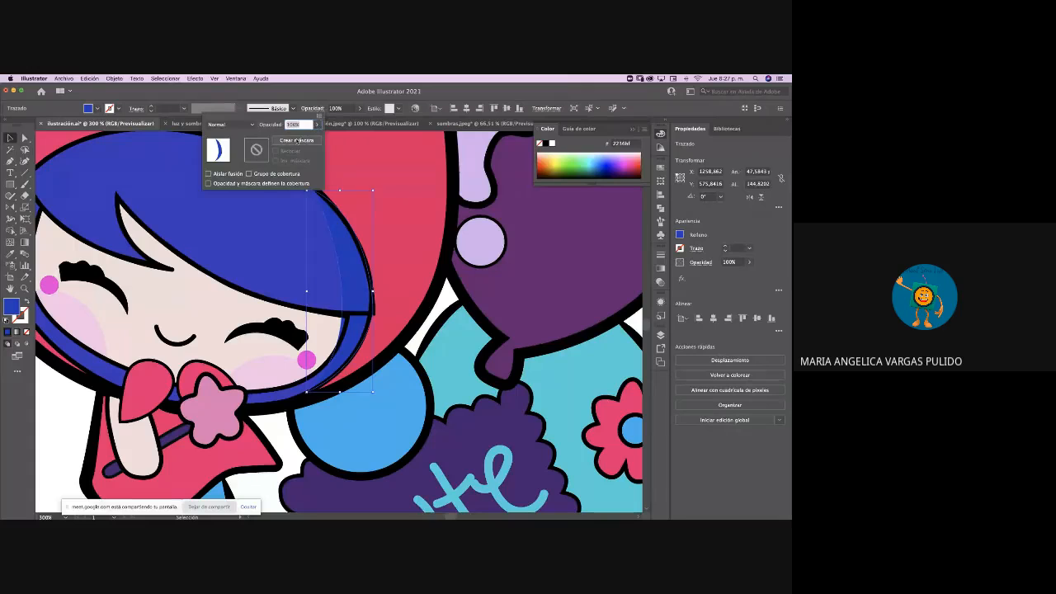
left_click(230, 124)
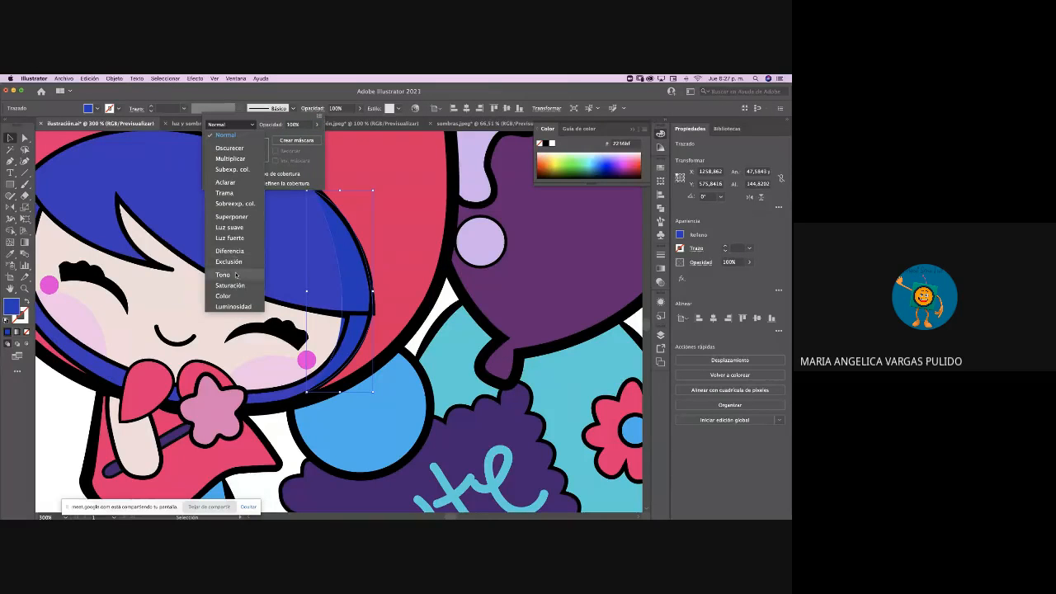
left_click(240, 159)
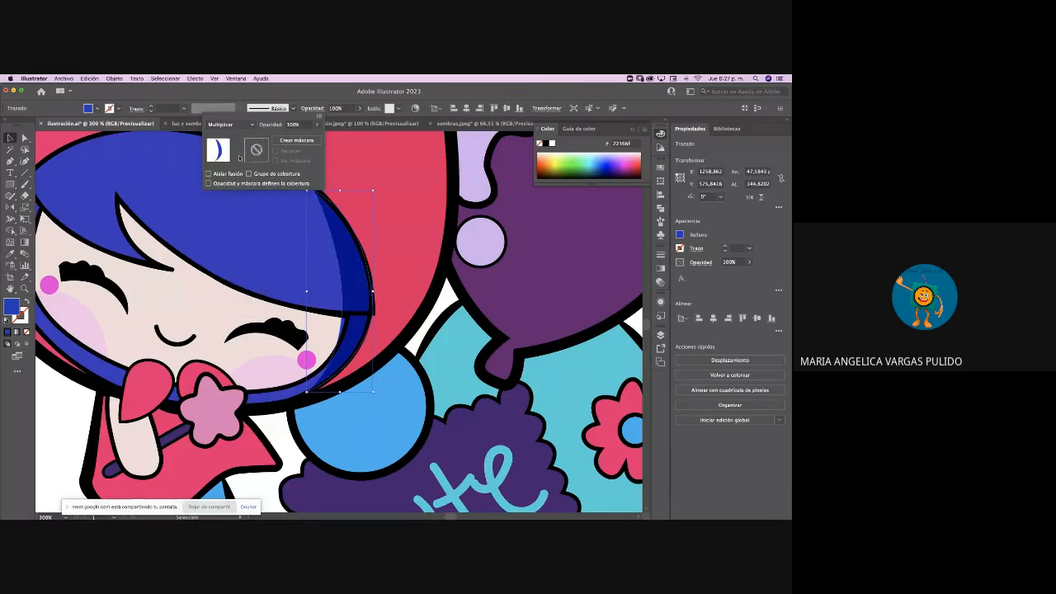
left_click(312, 127)
left_click_drag(314, 138, 289, 139)
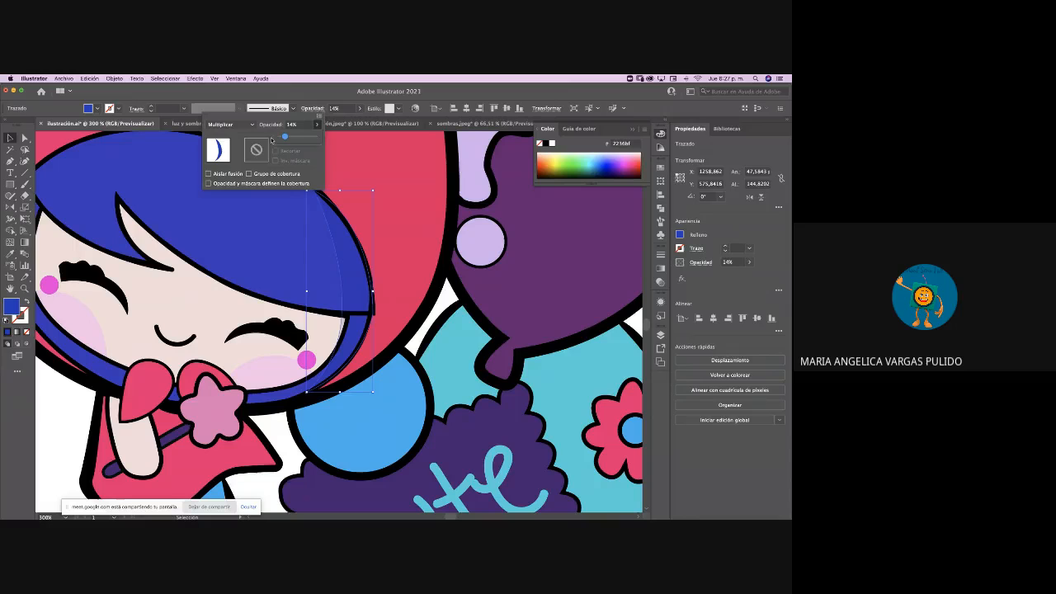
left_click(9, 138)
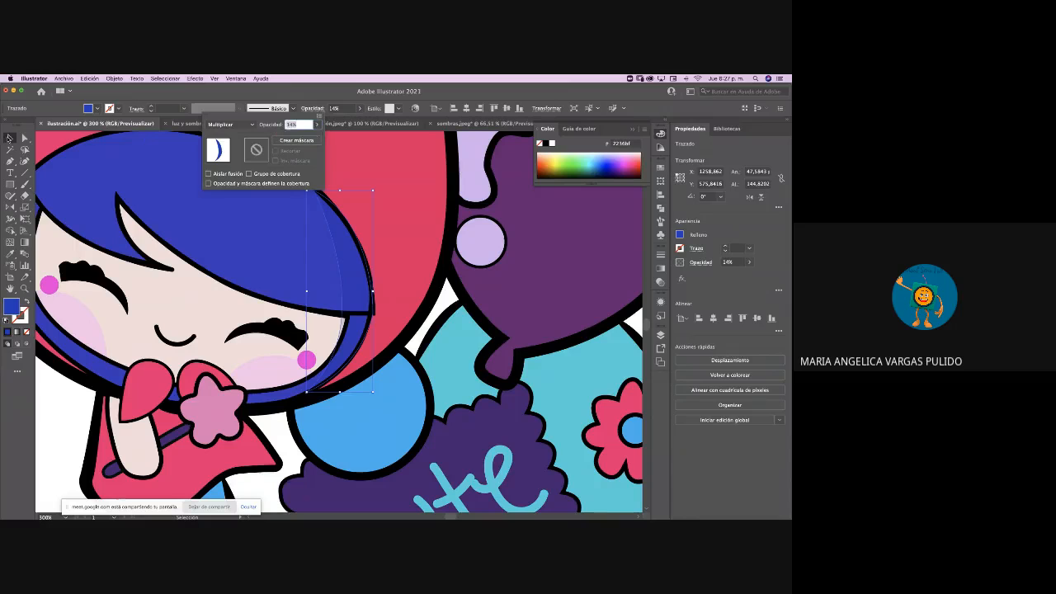
key("Return")
left_click(437, 310)
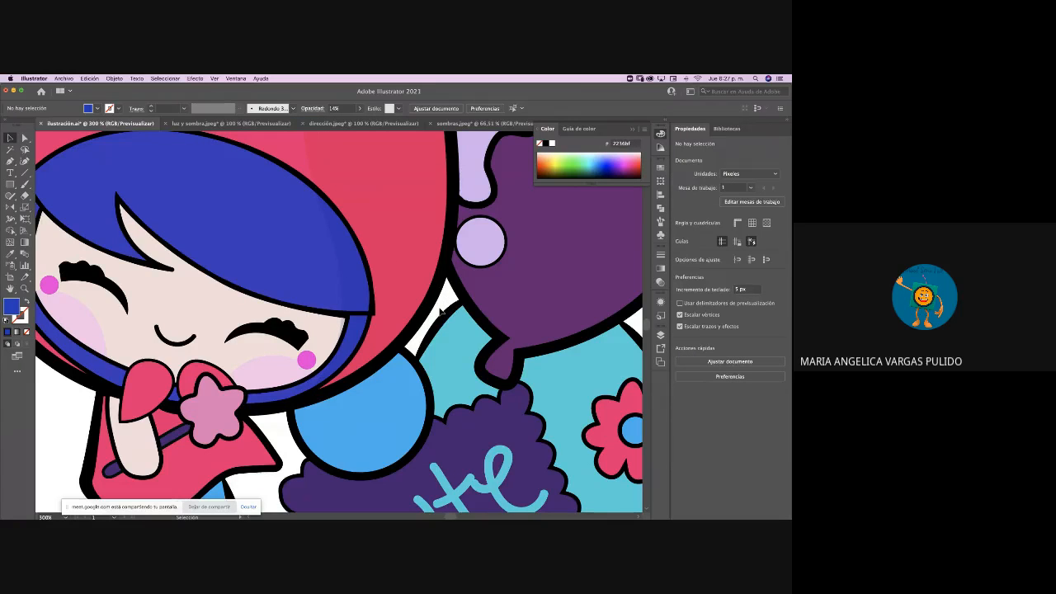
Examine the hood and hair shadows close up and within the whole illustration
scroll(441, 310, "up", 2)
scroll(440, 310, "left", 1)
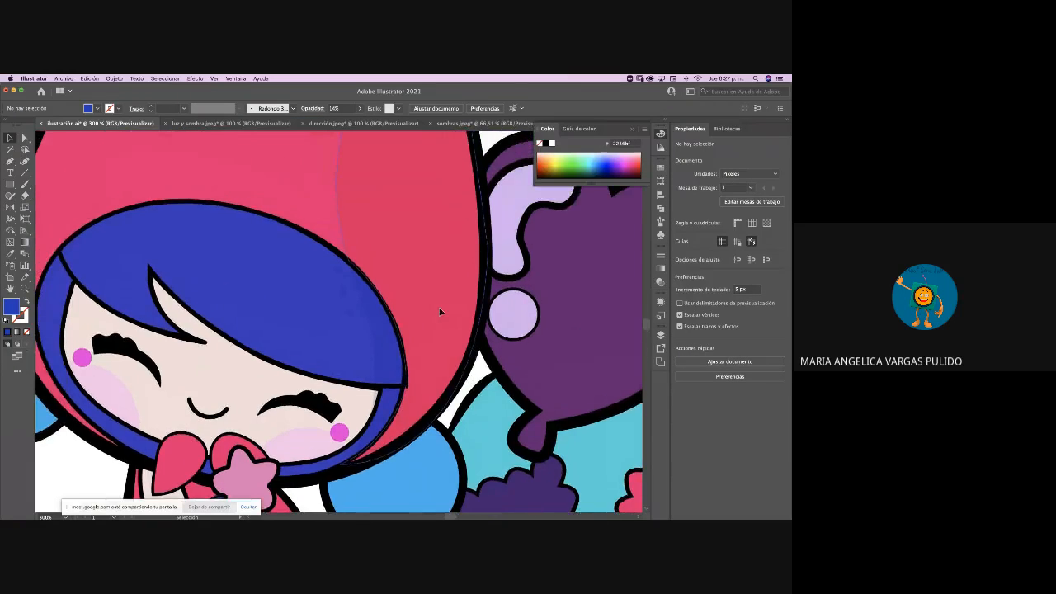
scroll(439, 309, "up", 1)
scroll(439, 309, "left", 1)
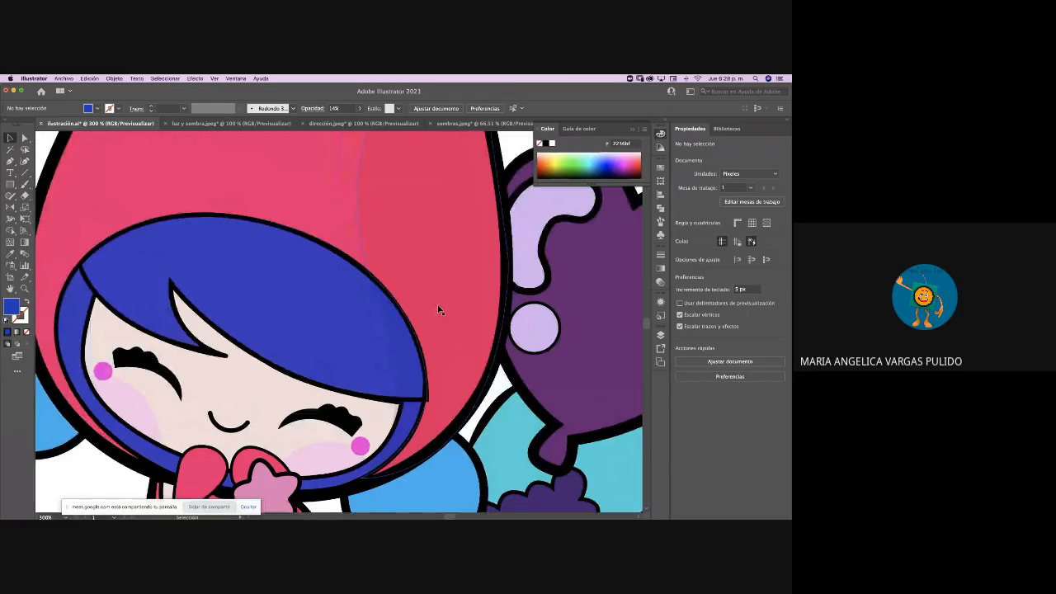
scroll(438, 309, "right", 2)
scroll(438, 310, "up", 1)
scroll(444, 313, "up", 1)
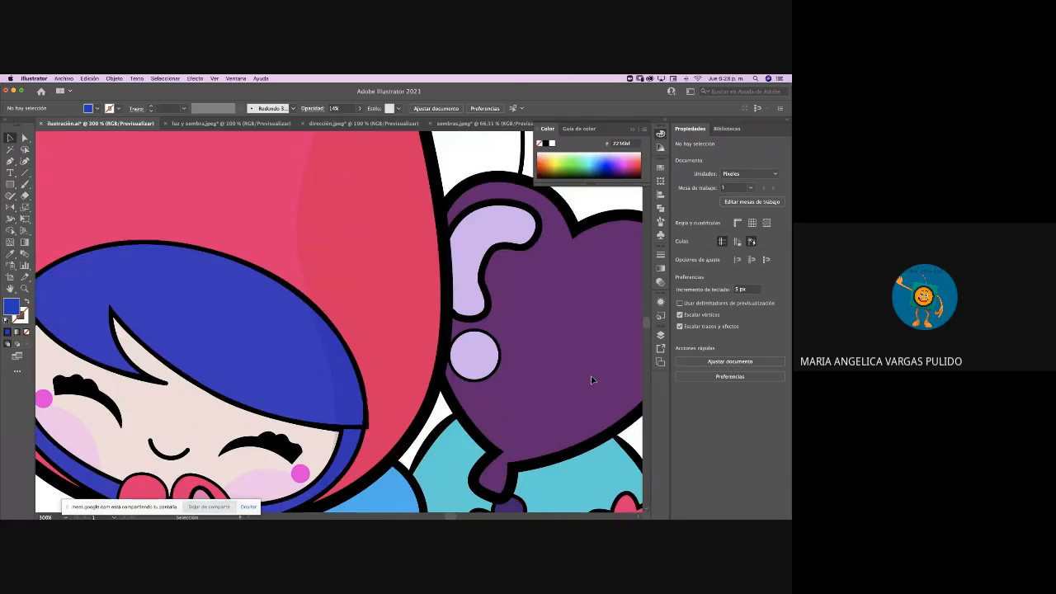
scroll(592, 380, "down", 2)
scroll(592, 380, "left", 2)
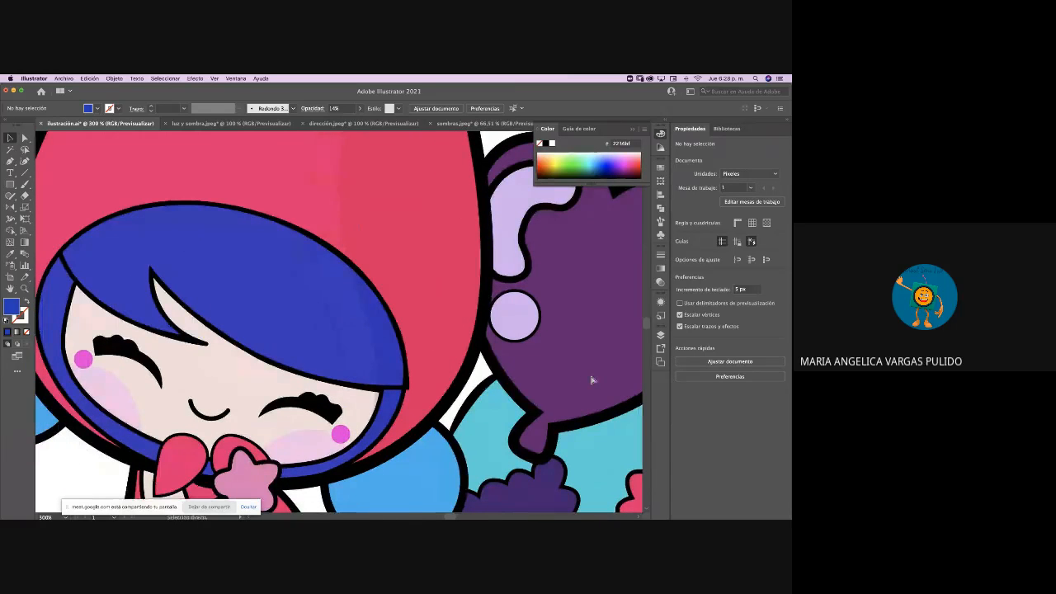
key("super+minus")
key("super+minus")
key("super+minus")
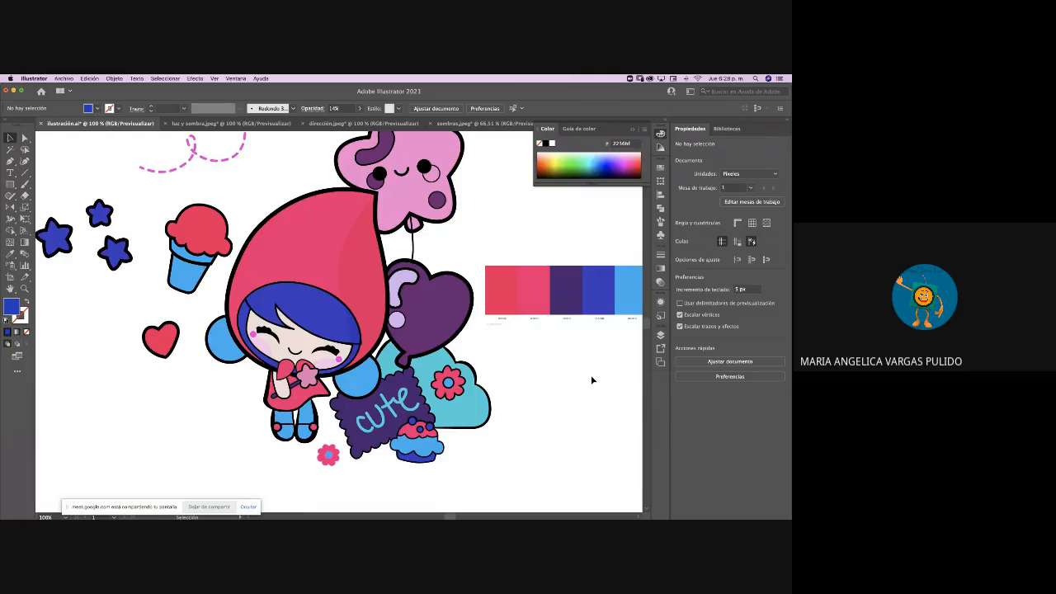
key("super+equal")
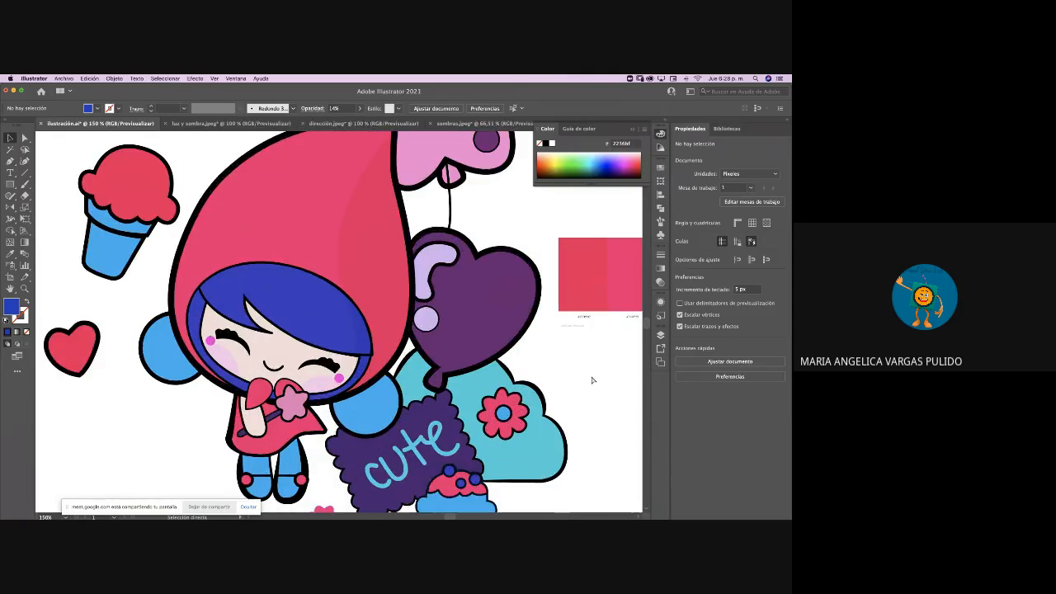
key("super+equal")
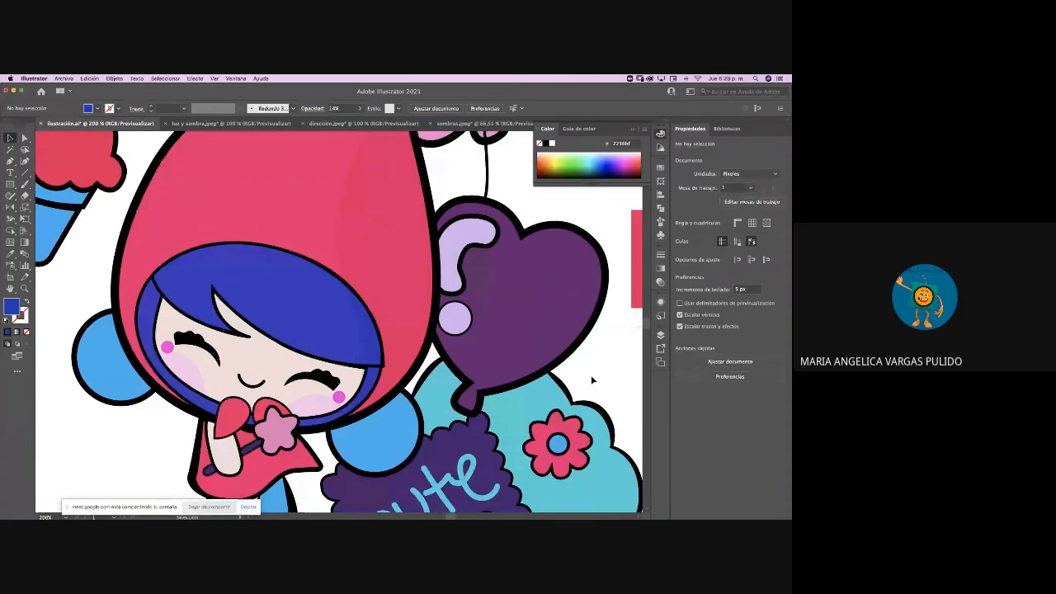
Draw a closed shadow shape with the Pen tool over the outer side of the character's right-hand leg, from the dress hem to the sole
scroll(592, 380, "down", 5)
scroll(591, 379, "left", 2)
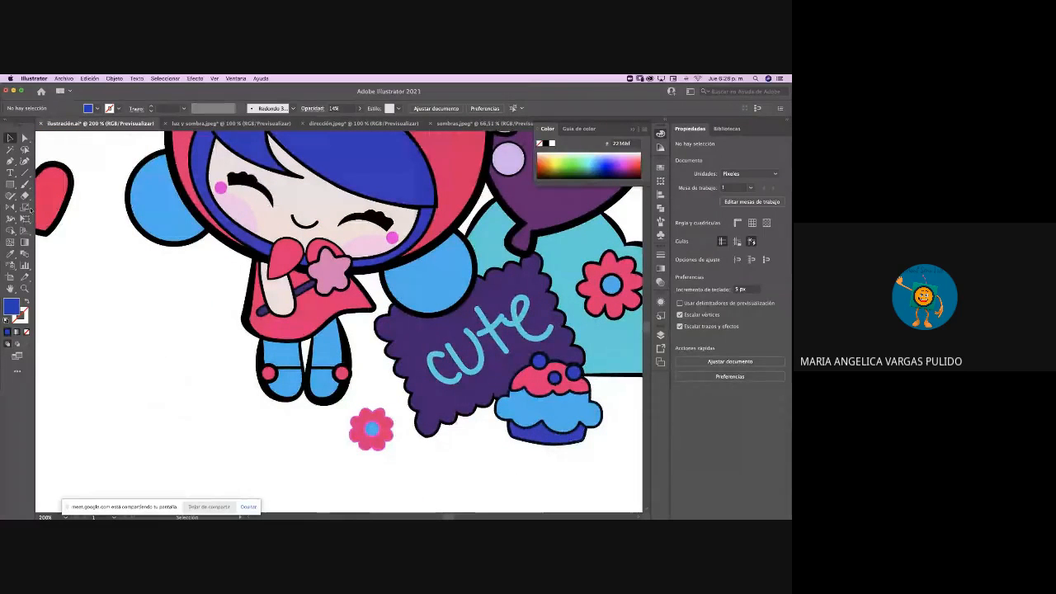
left_click(11, 161)
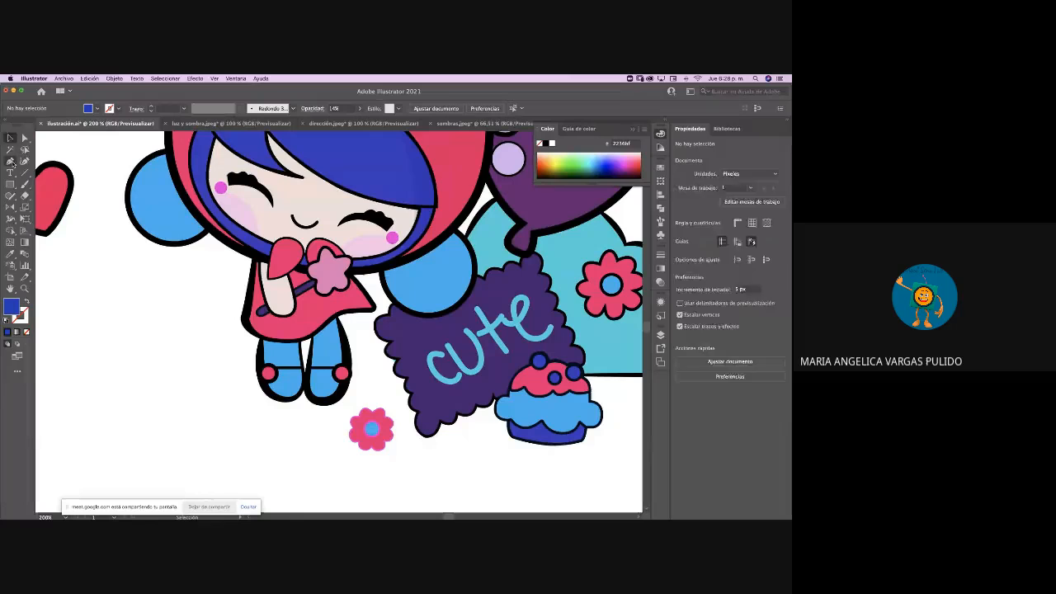
left_click(325, 331)
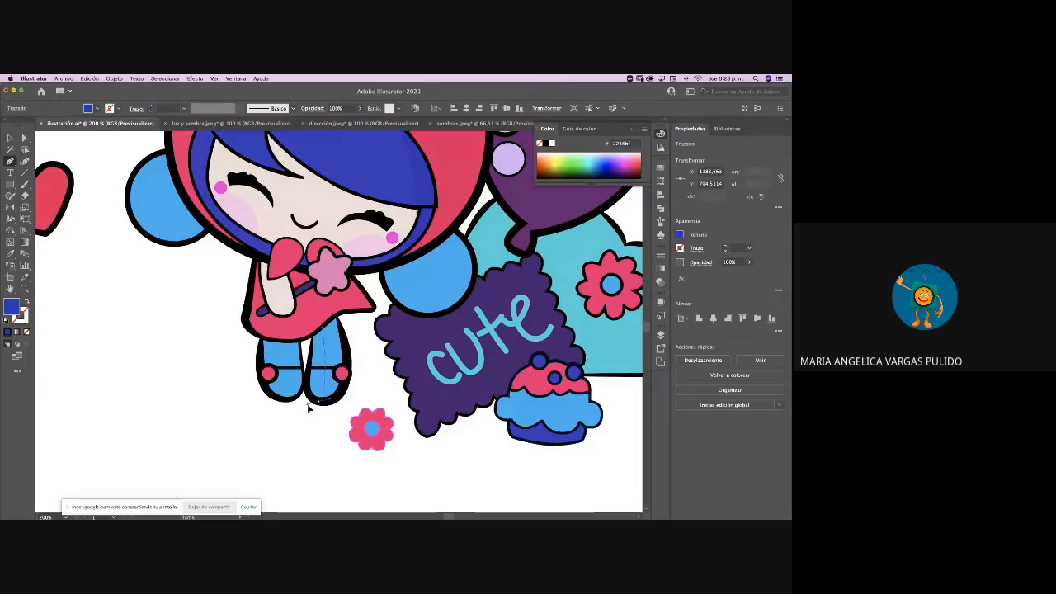
left_click(312, 406)
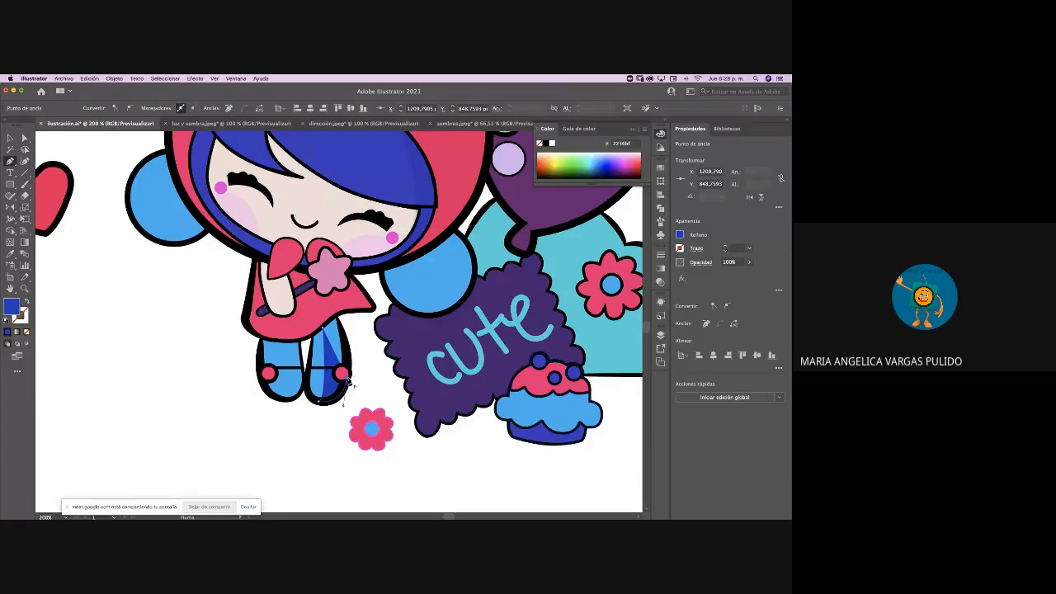
left_click(338, 317)
left_click(338, 318)
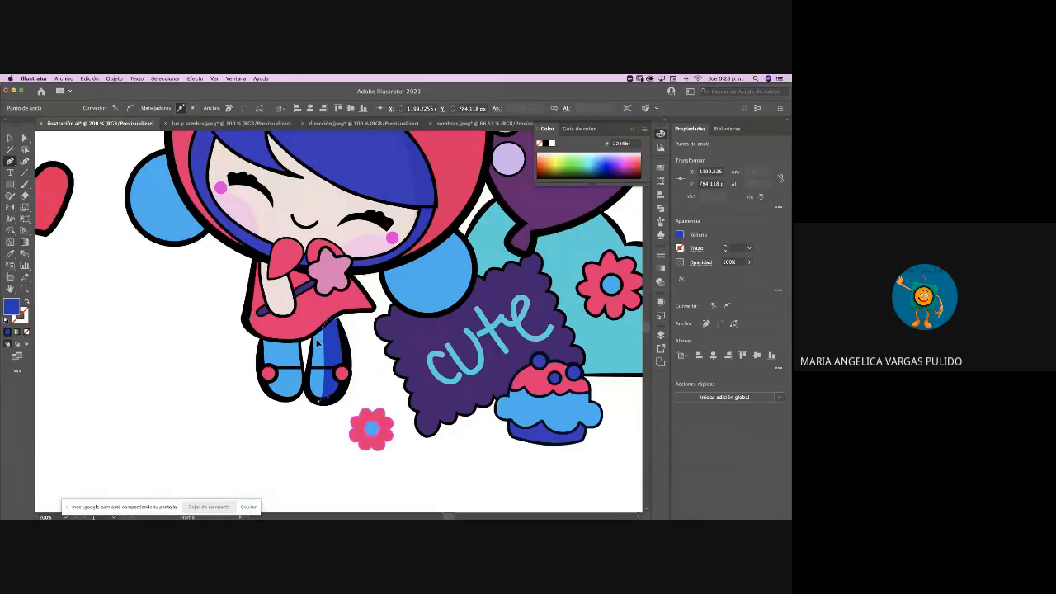
left_click(321, 341)
left_click(11, 139)
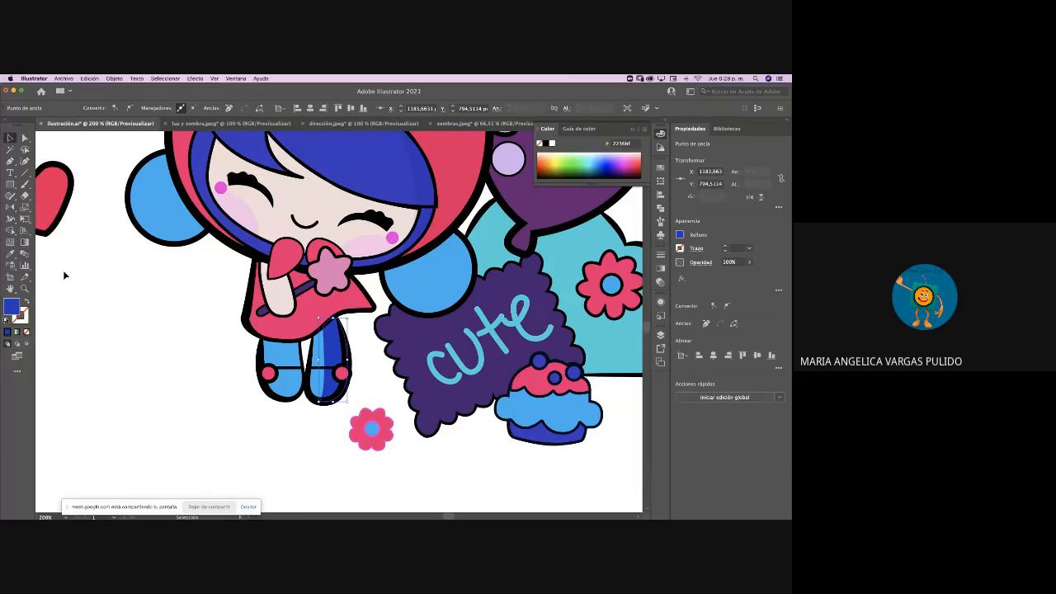
Sample the leg's light blue for its shadow shape, darken the fill to 0091f3 and deselect the shape
left_click(14, 255)
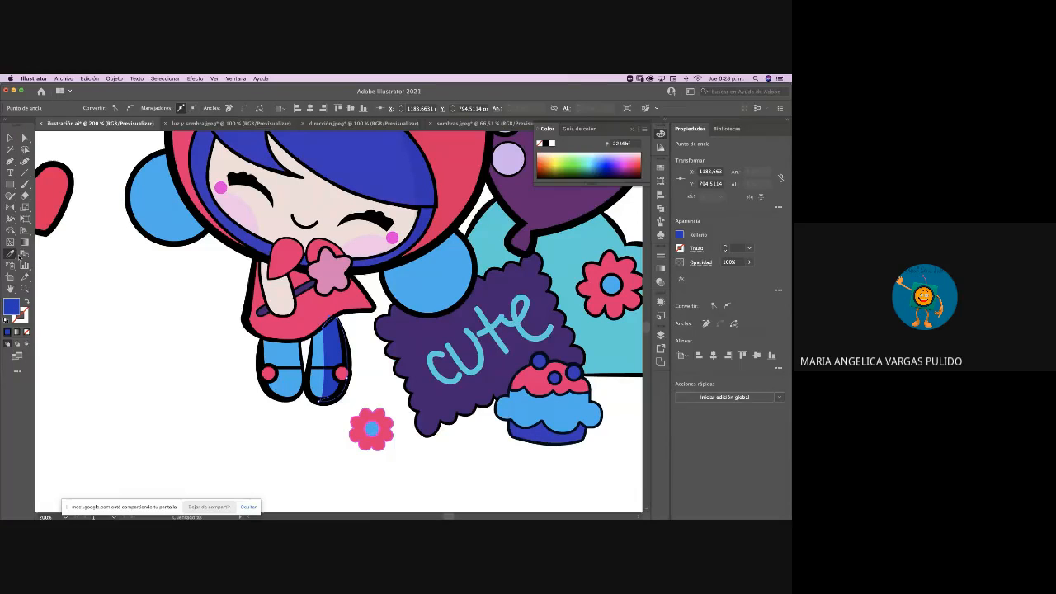
left_click(319, 343)
double_click(14, 308)
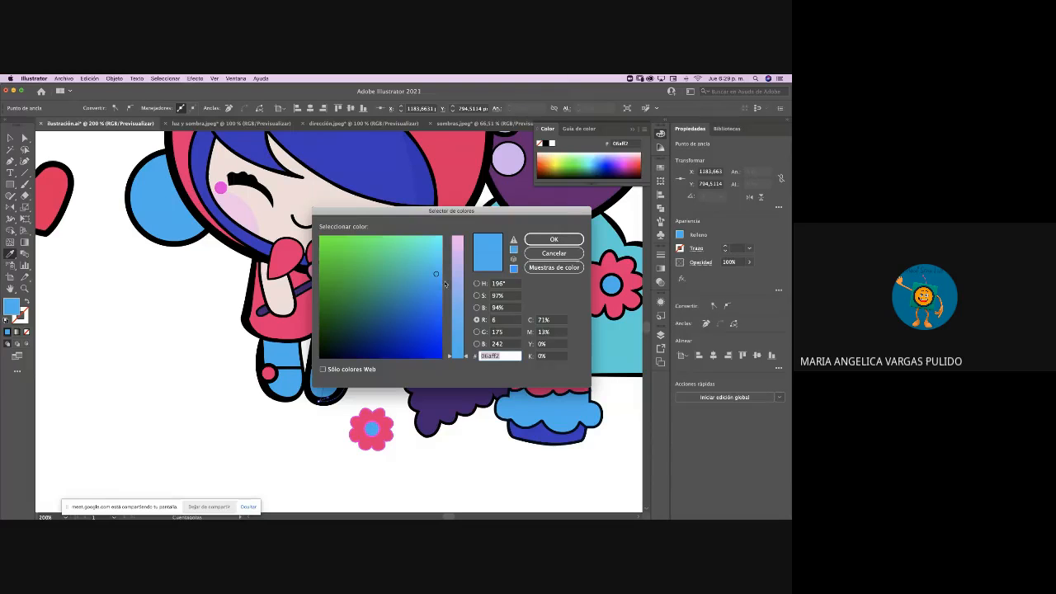
type("02aff2")
left_click(437, 286)
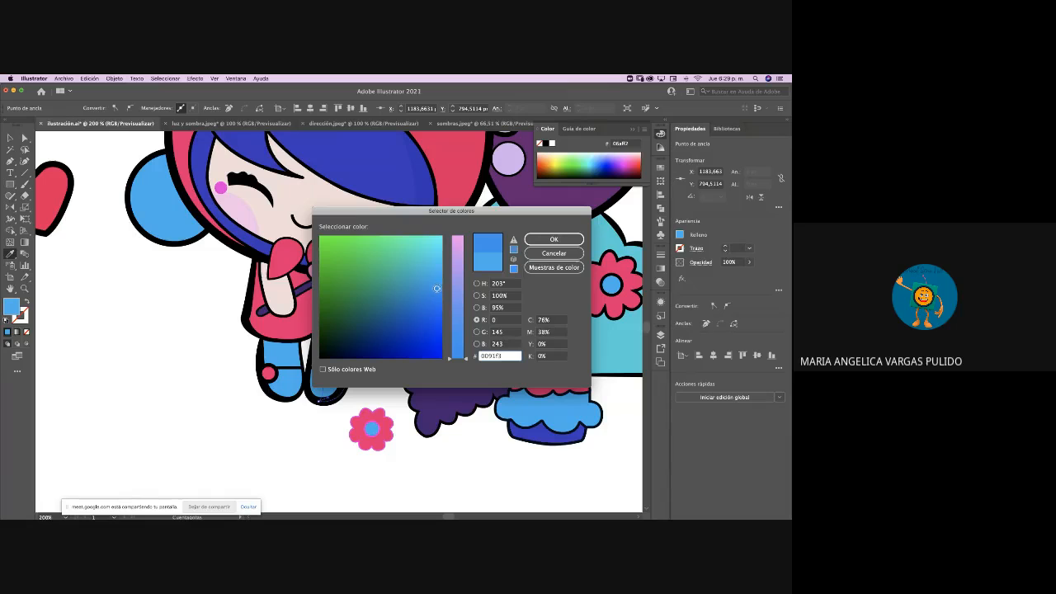
left_click(552, 240)
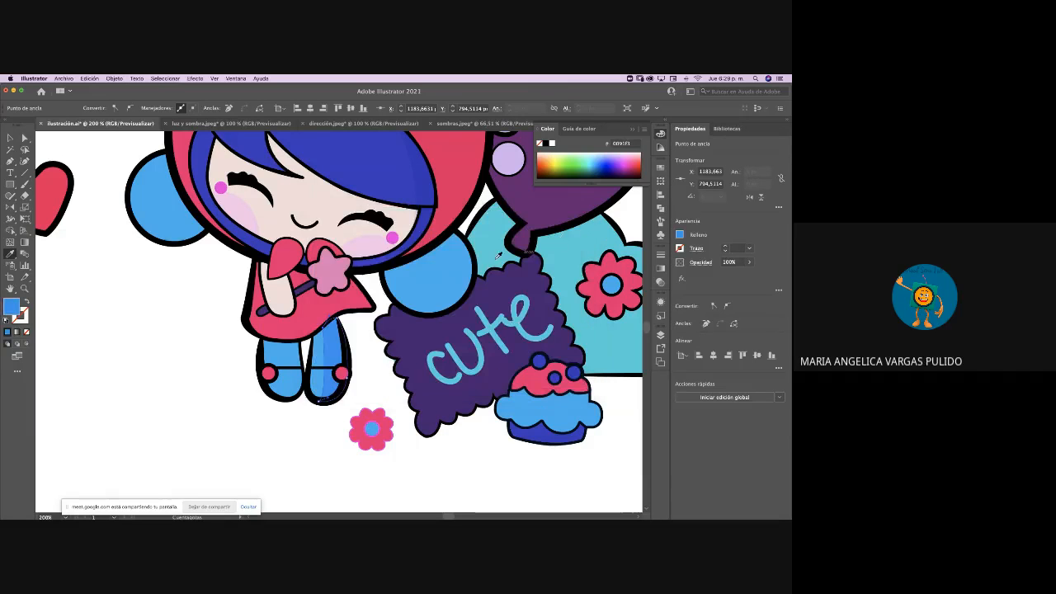
left_click(9, 137)
left_click(157, 322)
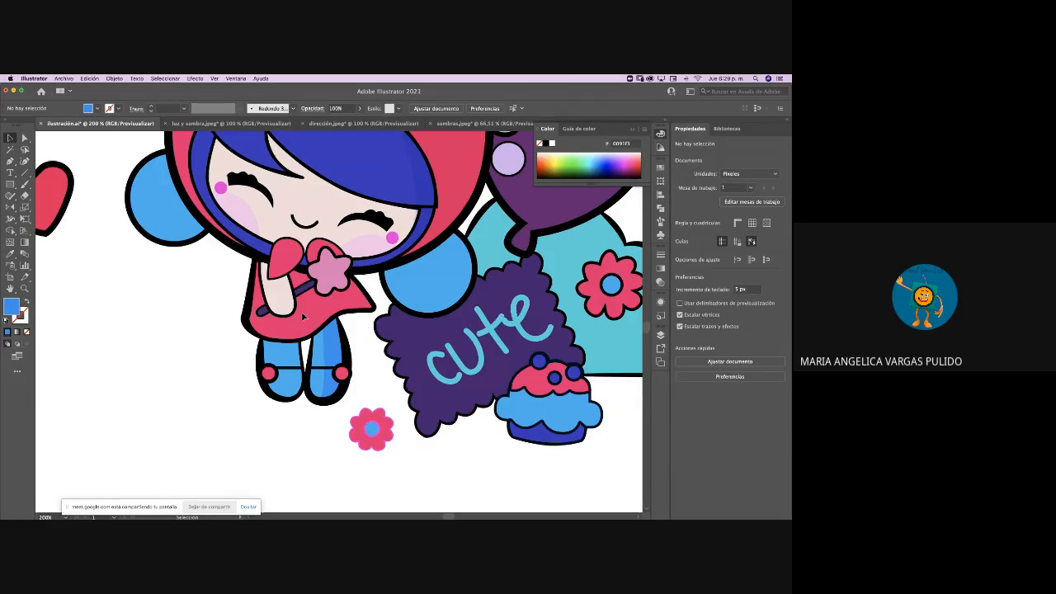
Set the leg shadow's blending mode to Multiplicar and its opacity to 27%, leaving it deselected
left_click(334, 345)
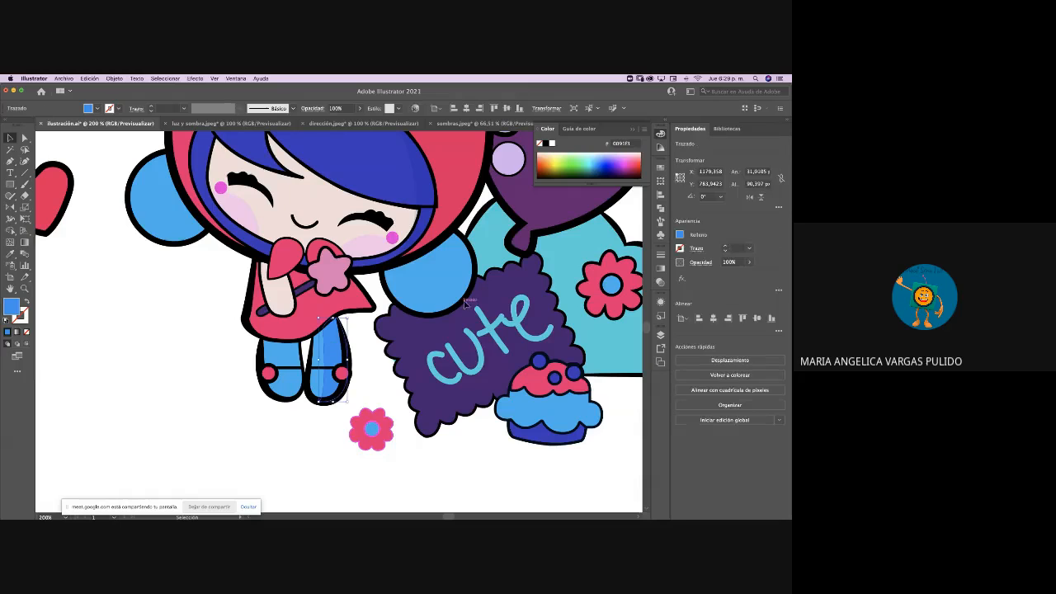
left_click(313, 109)
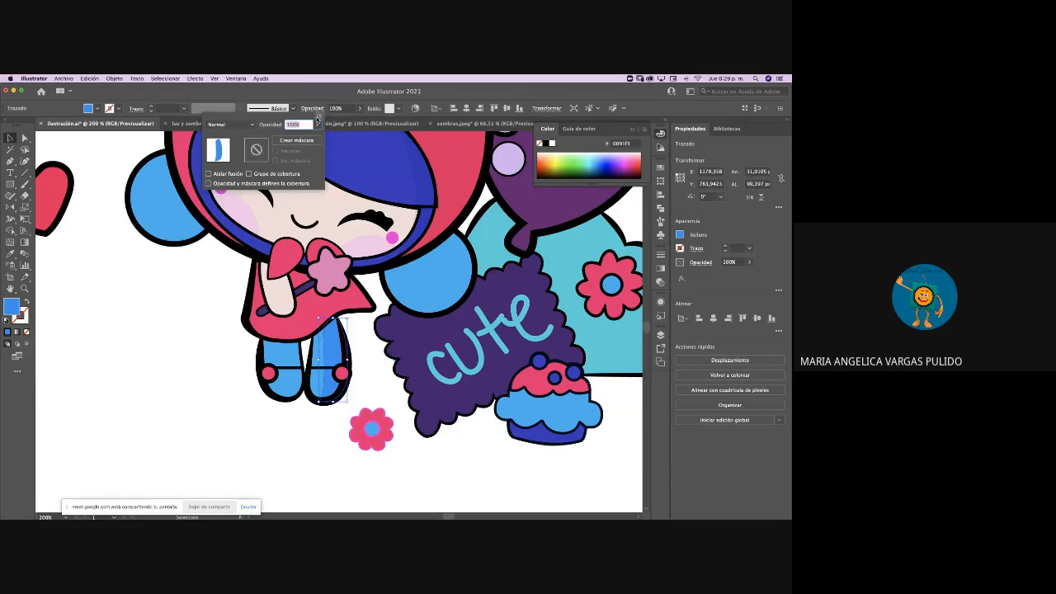
left_click(234, 124)
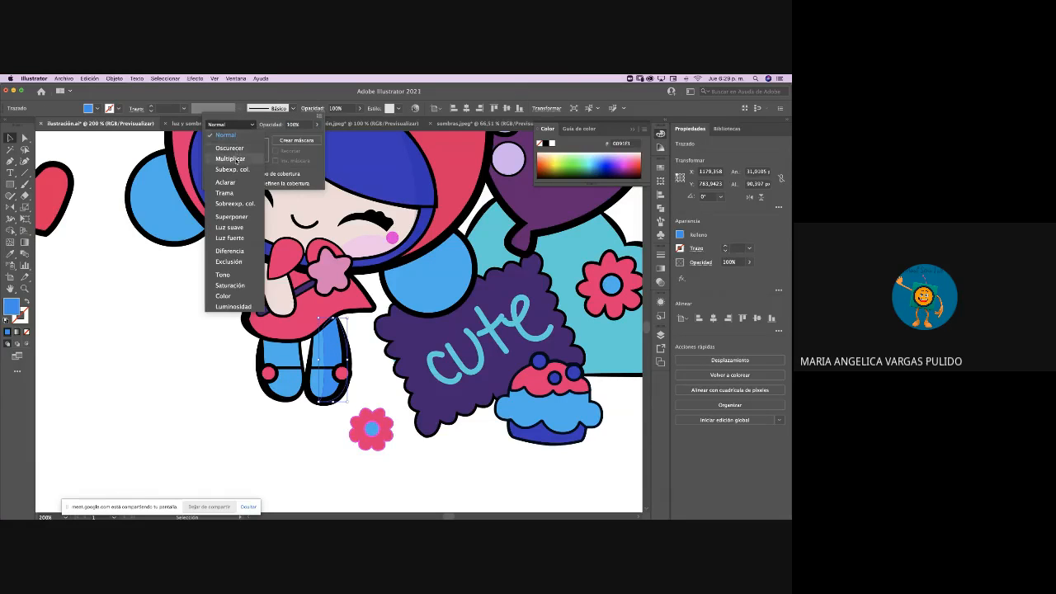
left_click(244, 162)
left_click(317, 123)
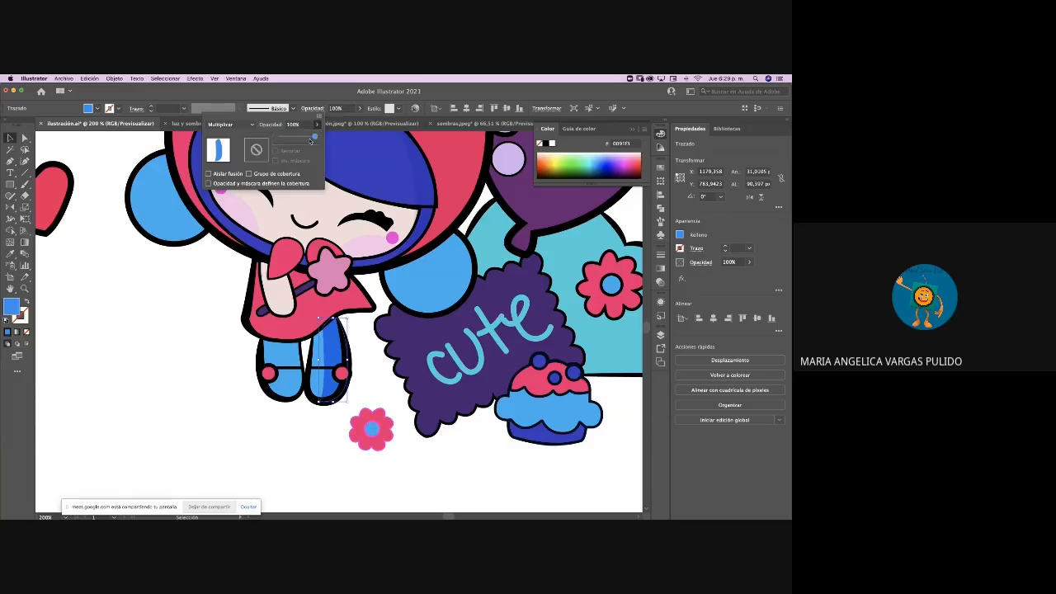
left_click_drag(314, 139, 292, 143)
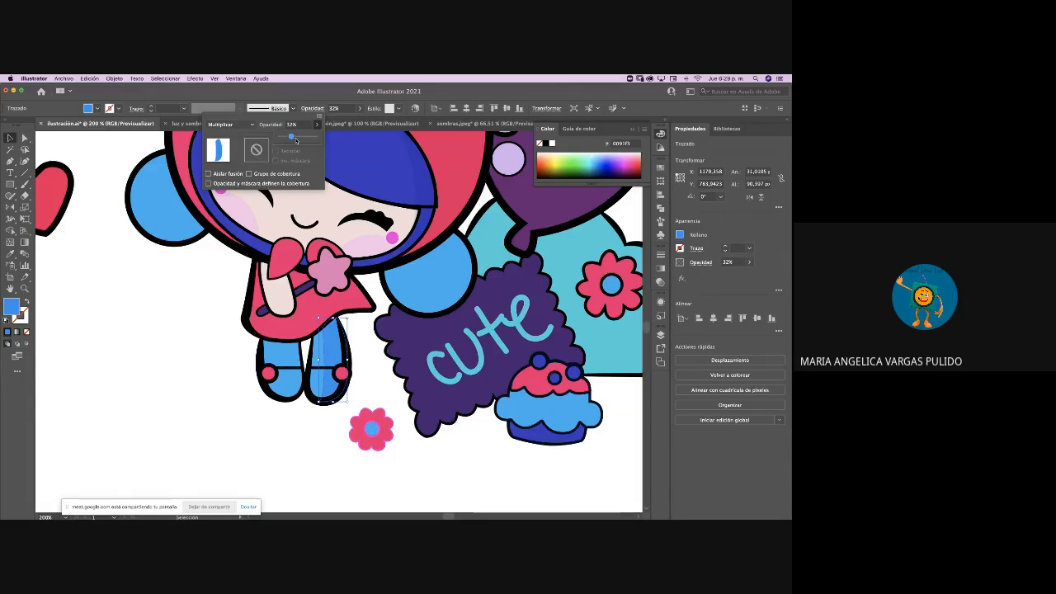
left_click(11, 139)
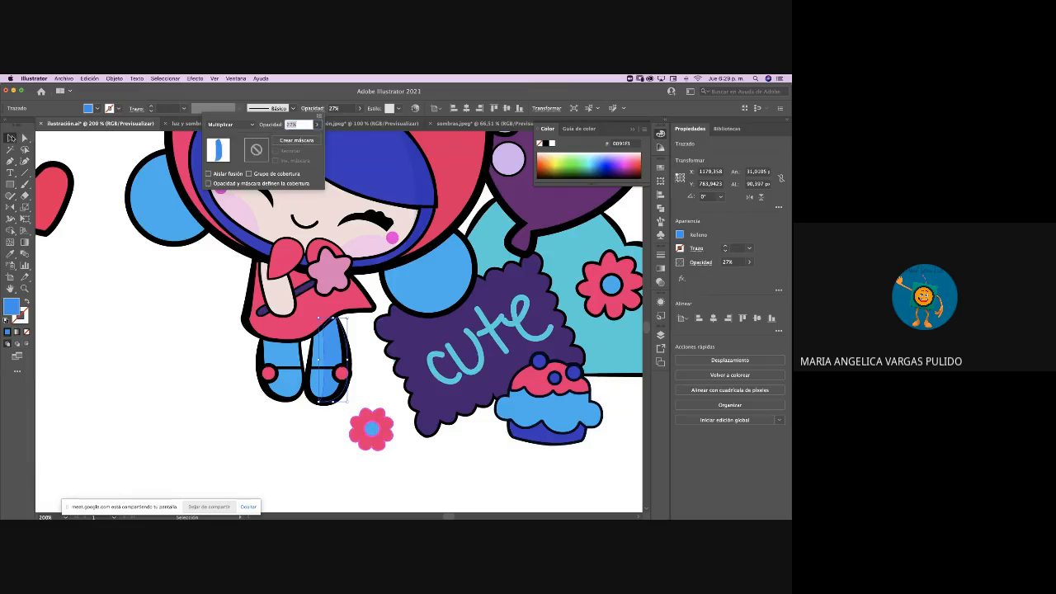
left_click(113, 221)
left_click(113, 222)
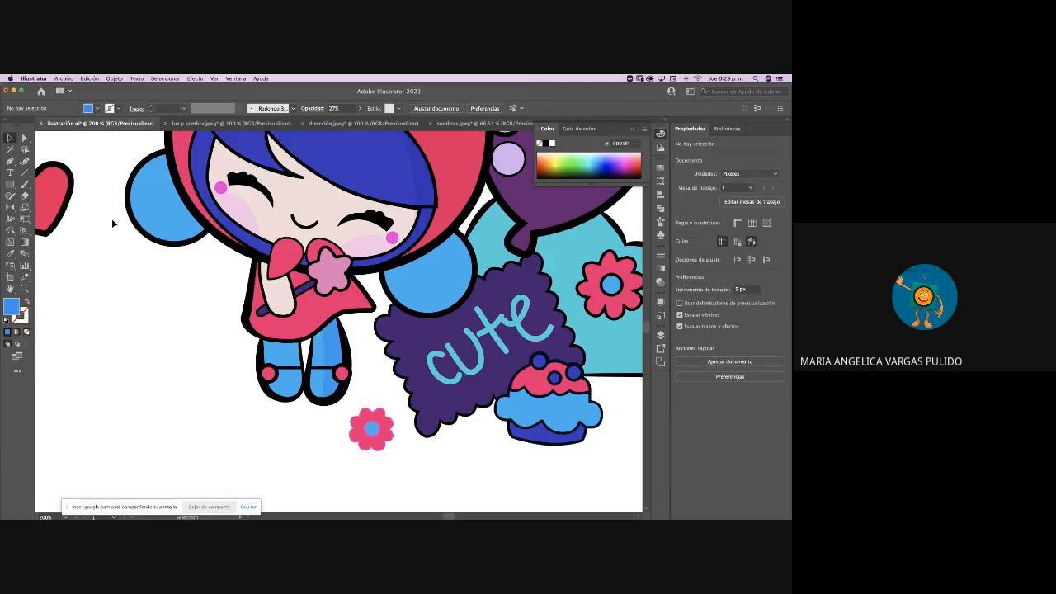
Draw a thin closed shadow shape with the Pen tool on the face, along the lower edge of the smaller left-hand fringe lock
scroll(113, 220, "up", 3)
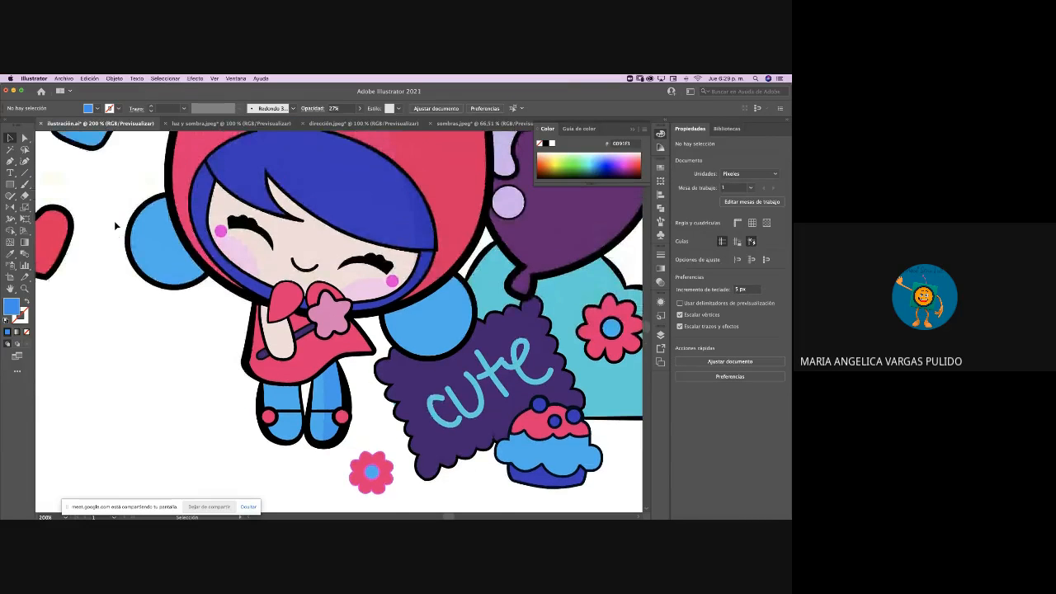
scroll(114, 221, "up", 2)
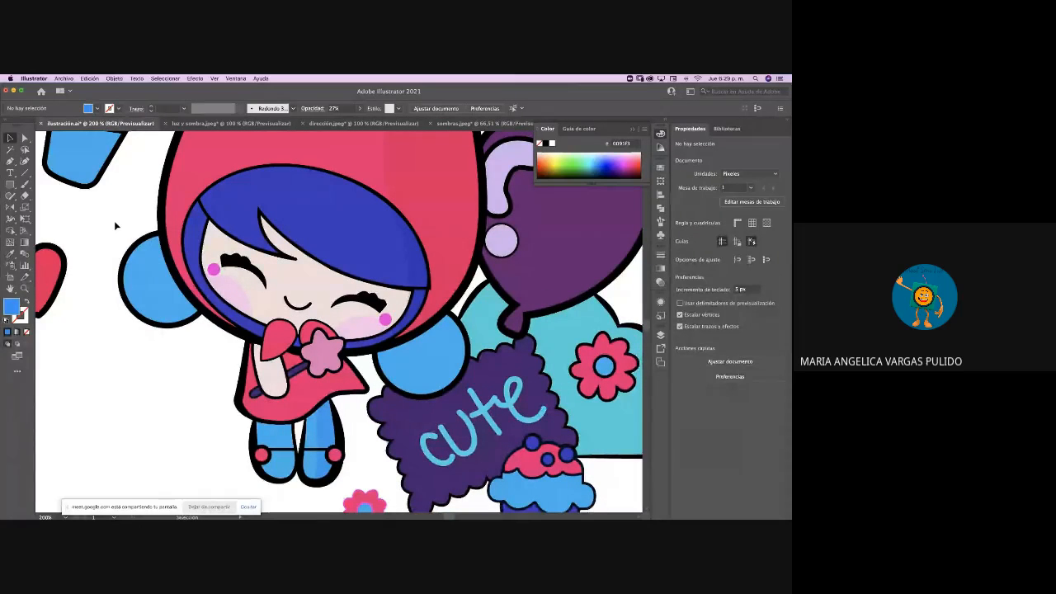
key("a")
scroll(114, 221, "up", 5)
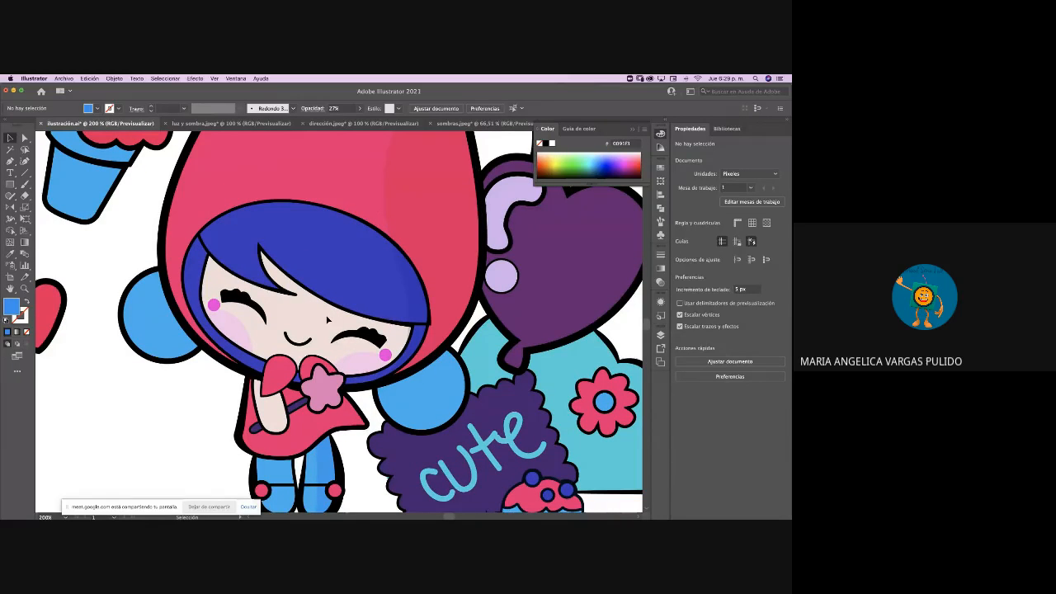
left_click(10, 162)
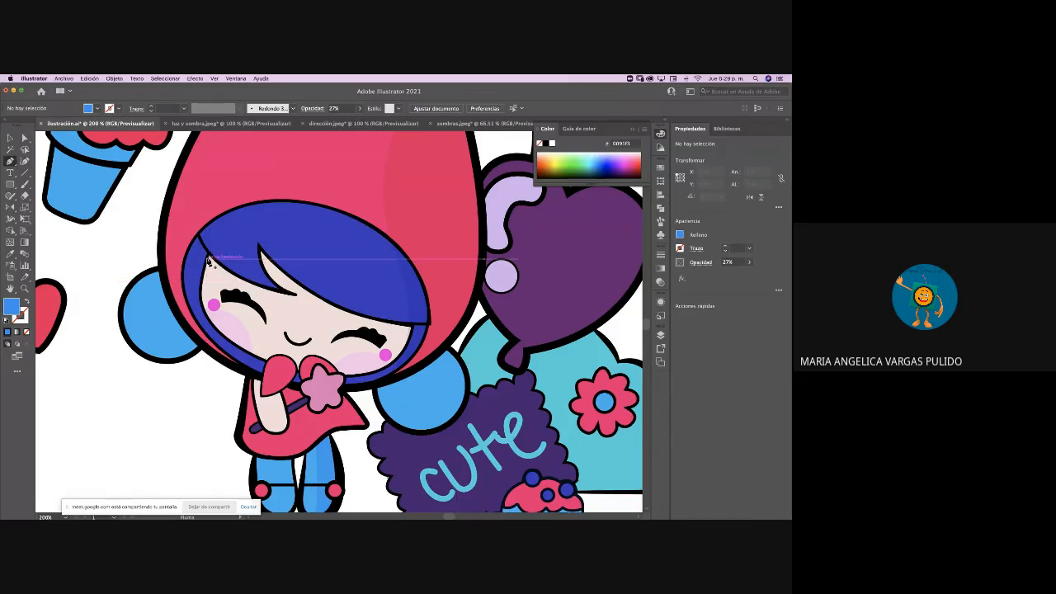
left_click(208, 261)
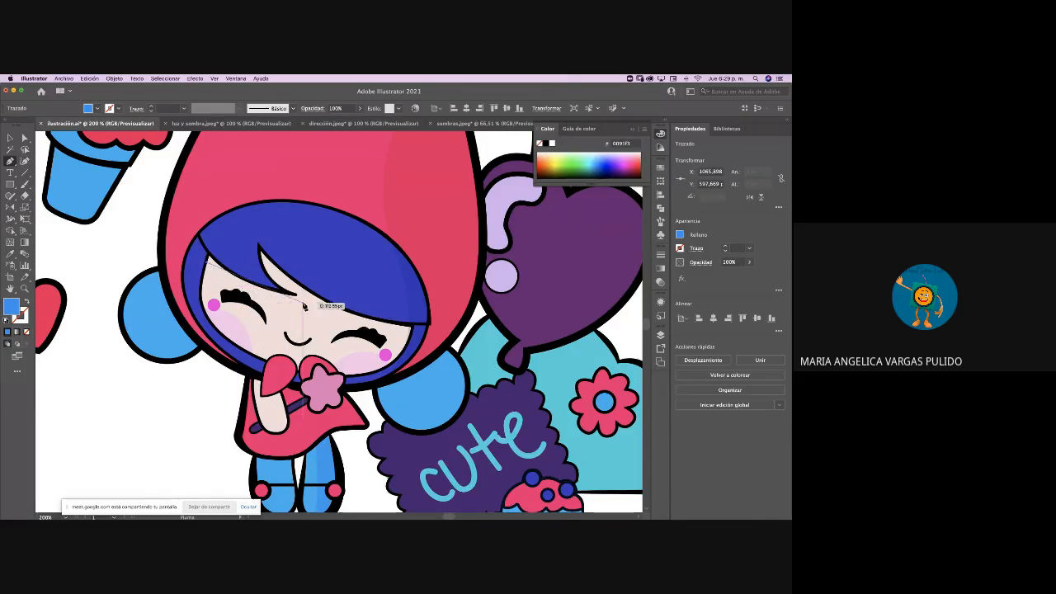
left_click_drag(295, 294, 328, 290)
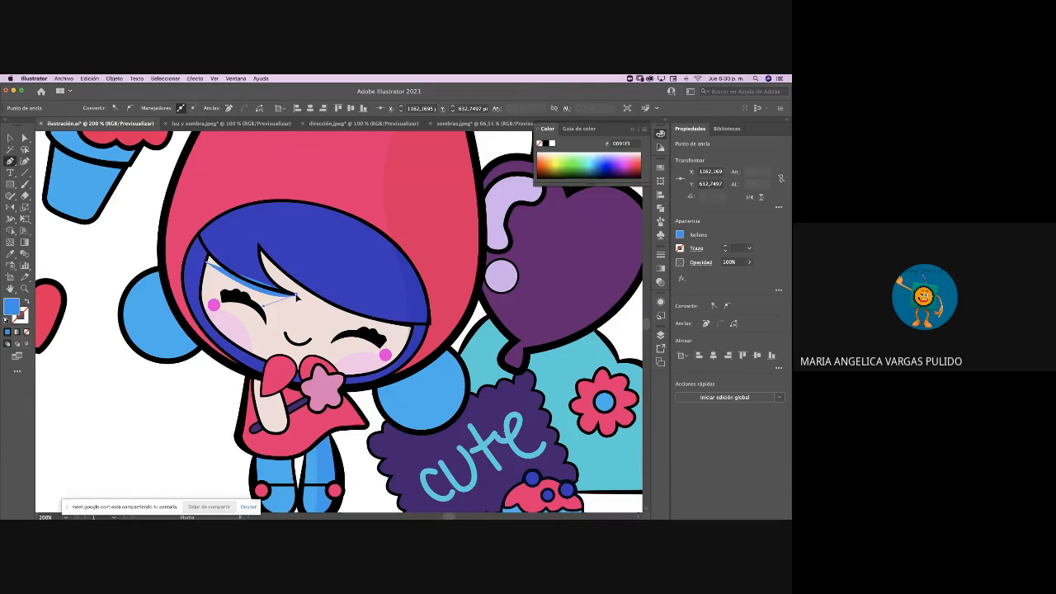
left_click(205, 251)
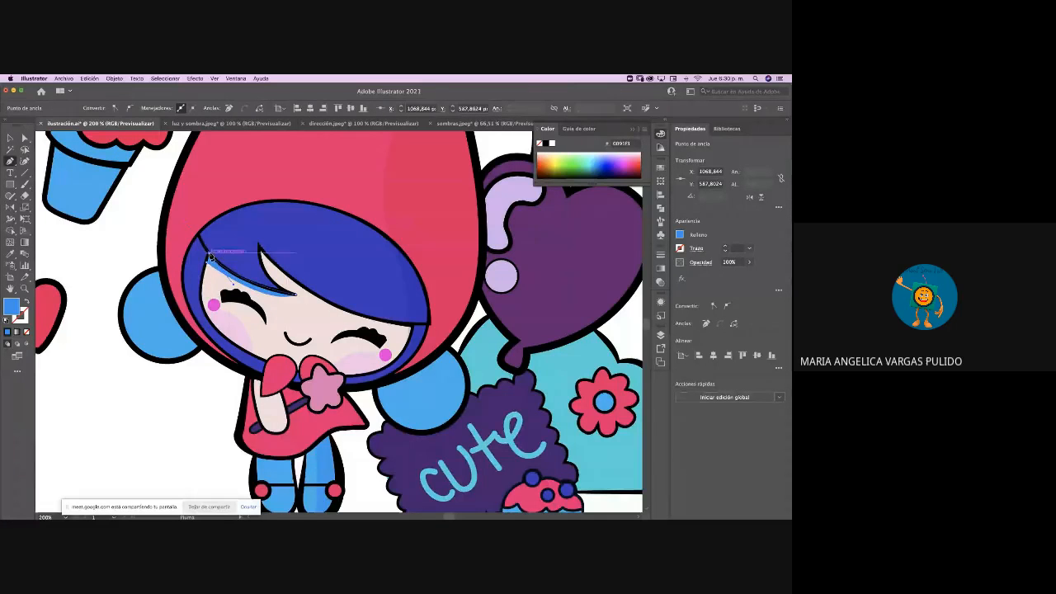
left_click(207, 261)
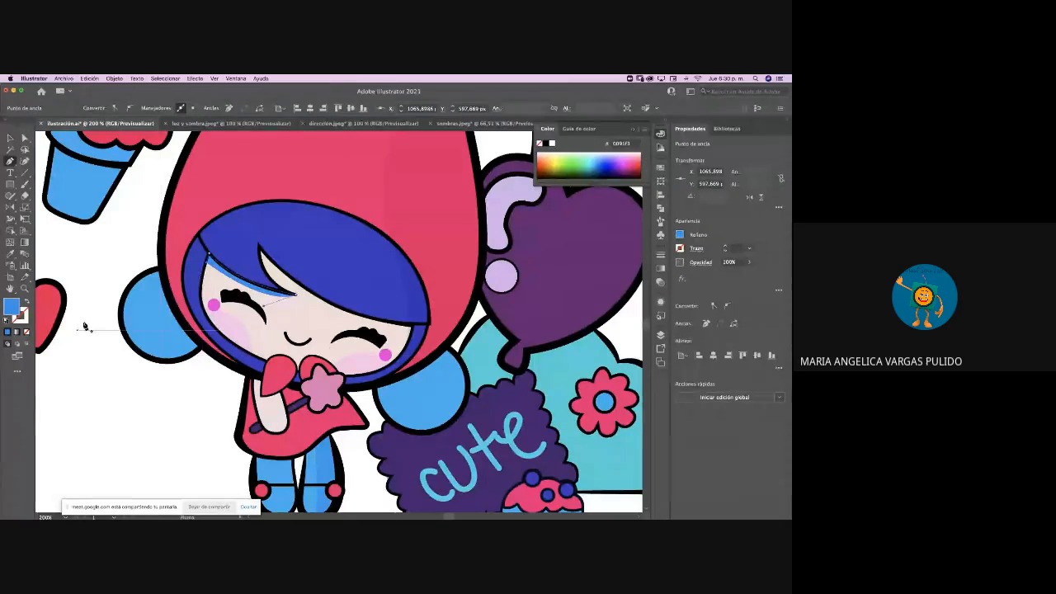
Sample the face's skin colour for the fringe shadow, shift the fill to a slightly darker pink and deselect the shape
left_click(10, 253)
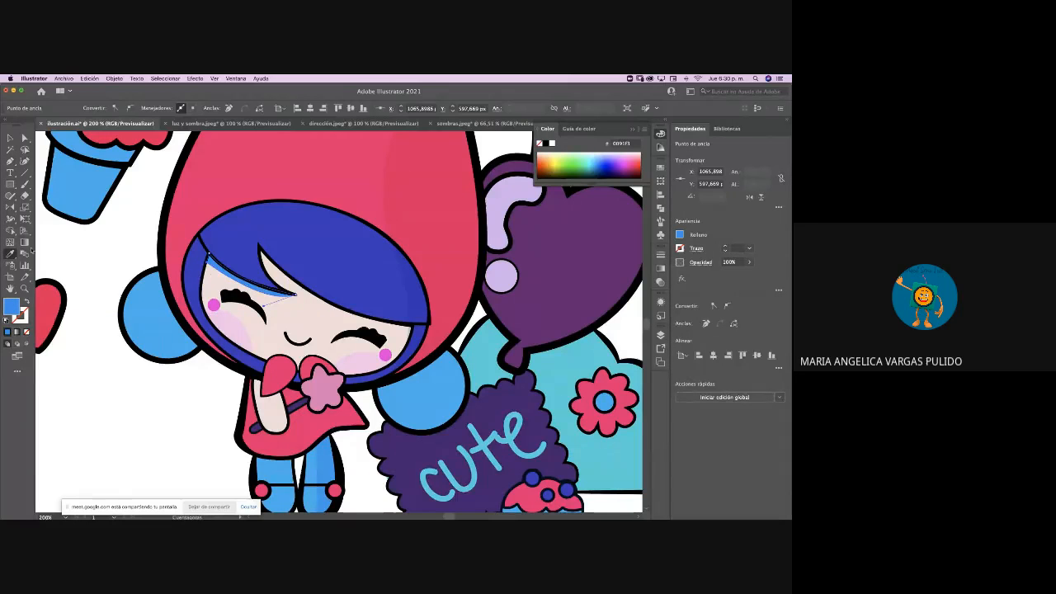
left_click(313, 305)
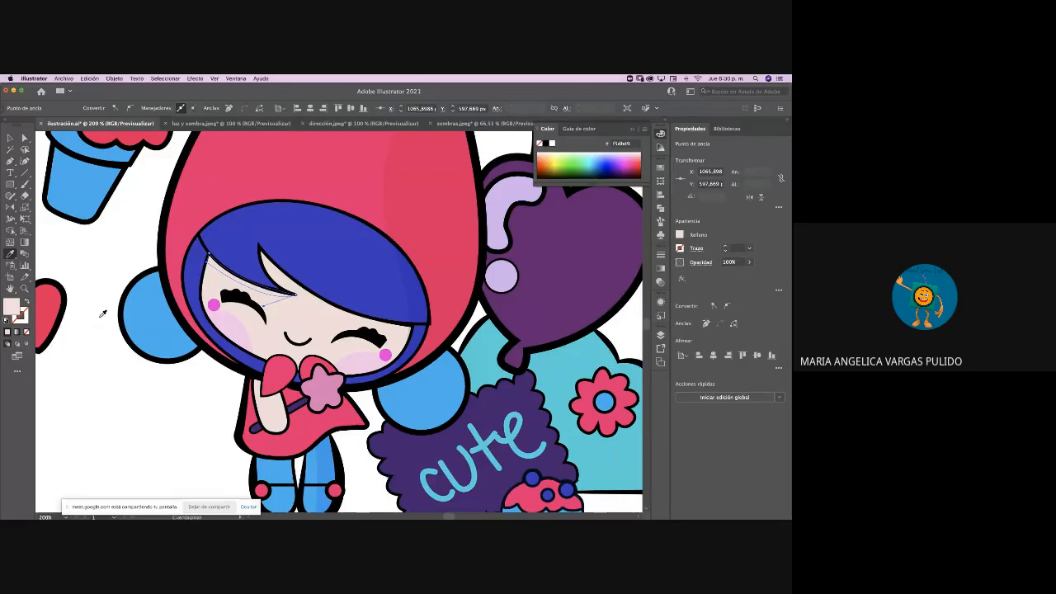
double_click(13, 308)
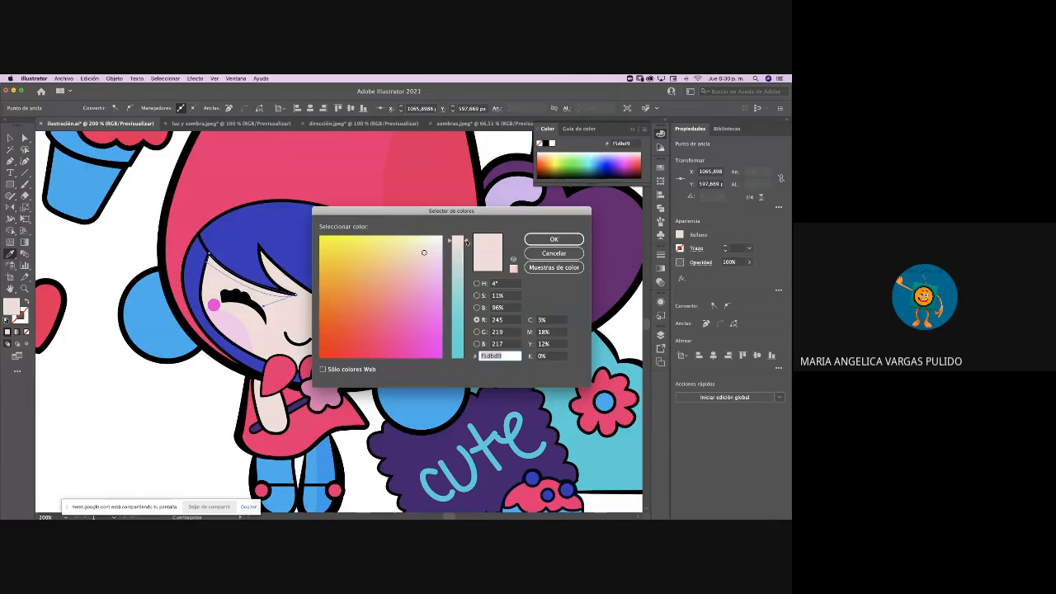
type("efdbd9ecdbd9")
left_click(546, 239)
left_click(10, 138)
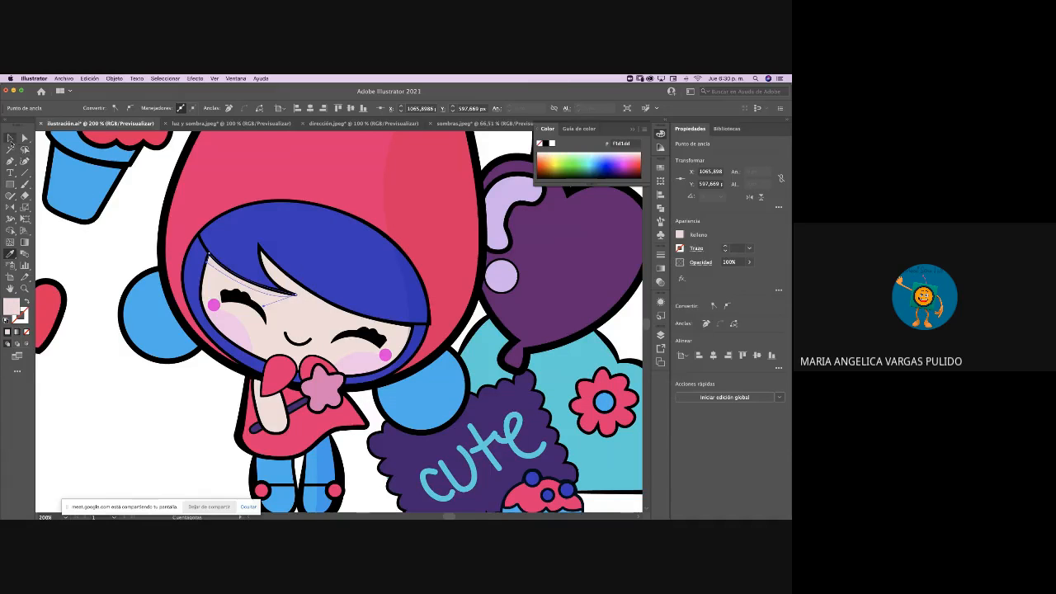
left_click(125, 229)
Set the face shadow's blending mode to Multiplicar and its opacity to 26%, leaving it deselected
left_click(285, 294)
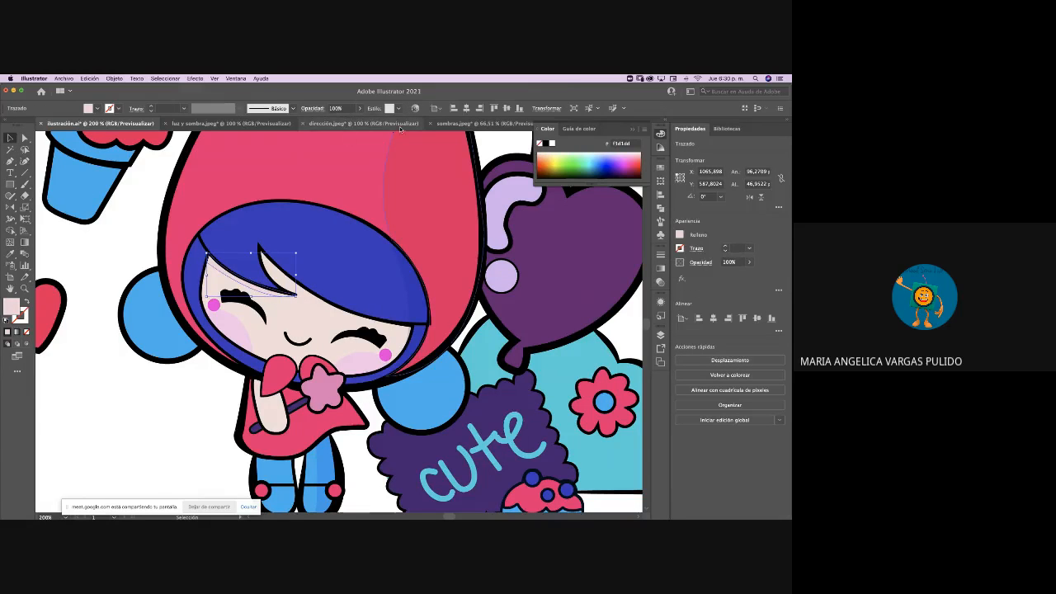
left_click(317, 108)
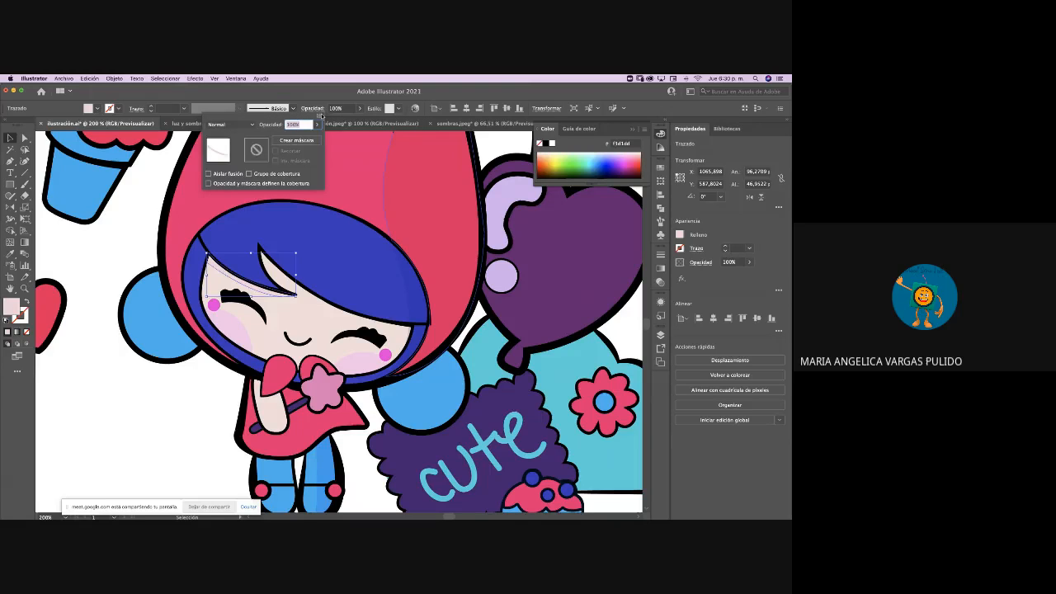
left_click(231, 125)
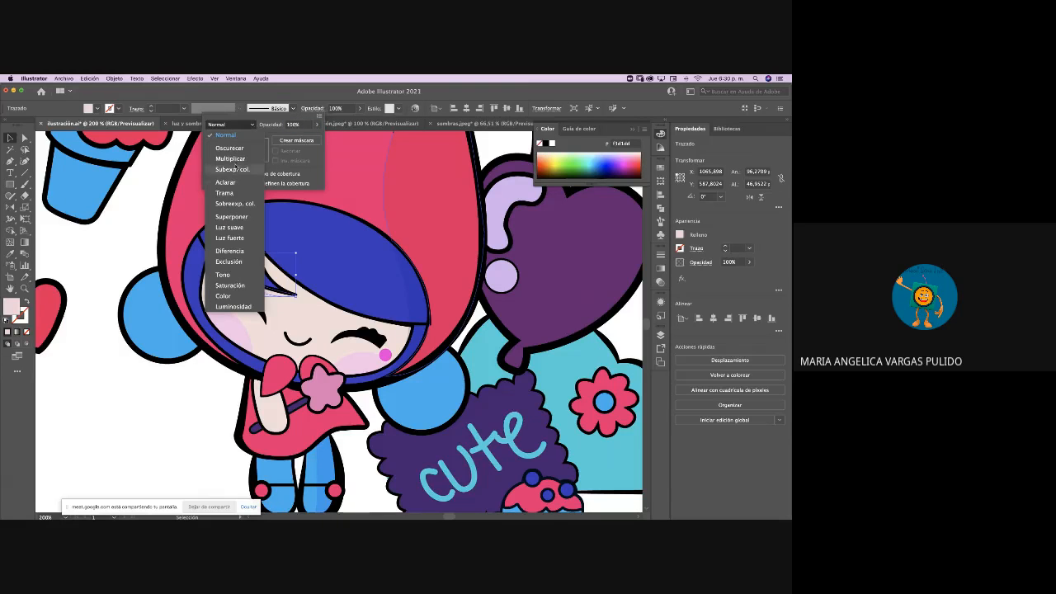
left_click(240, 159)
left_click(315, 125)
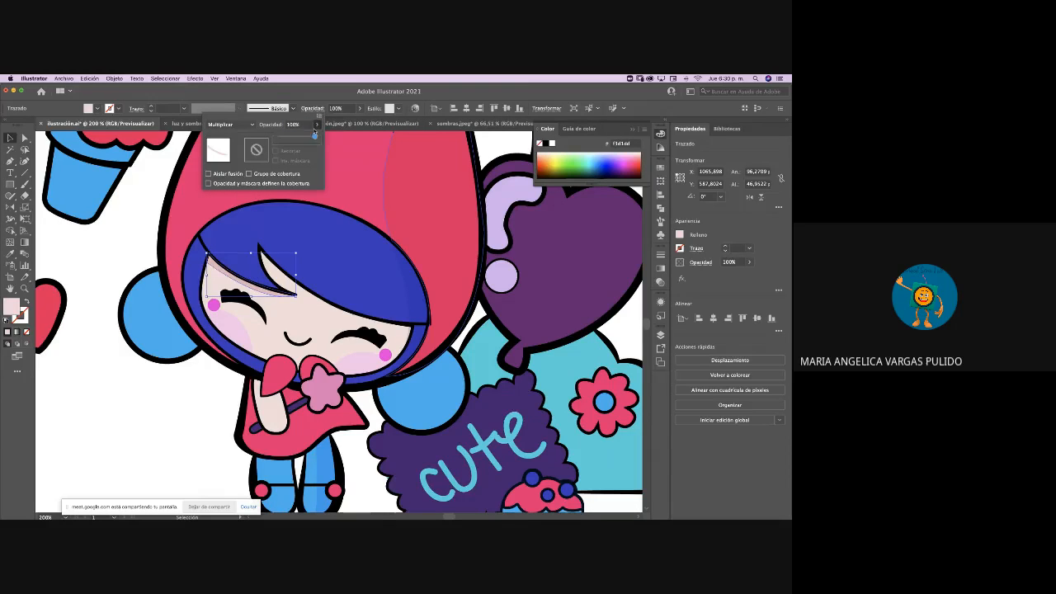
left_click_drag(297, 138, 293, 138)
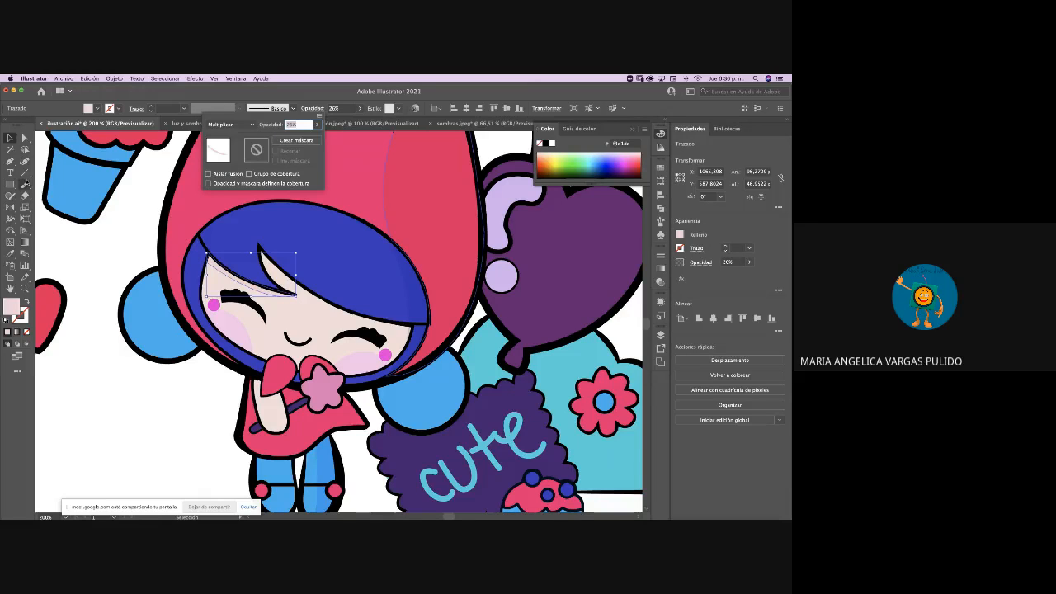
left_click(130, 223)
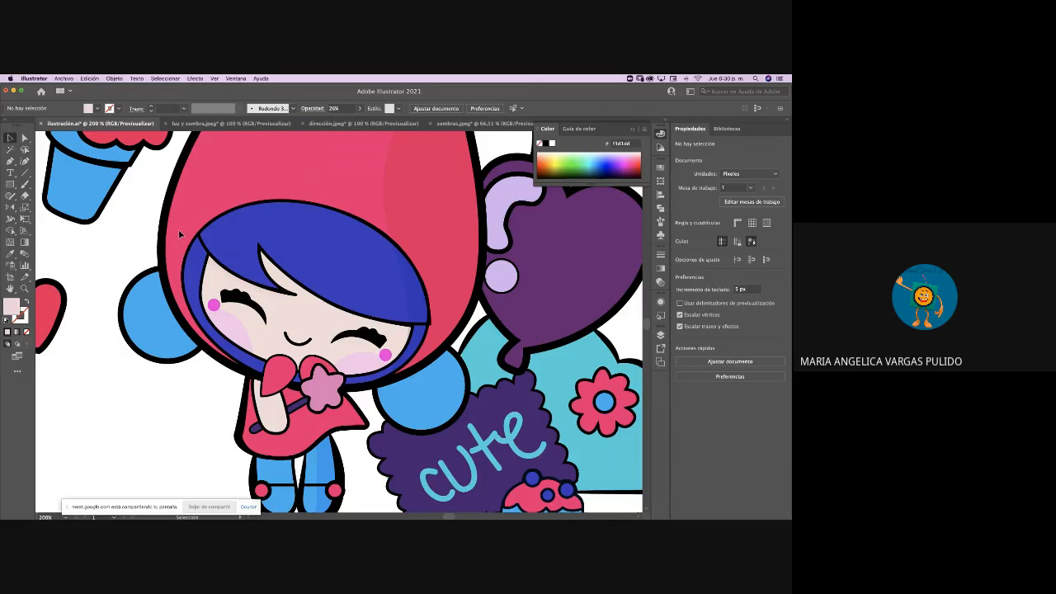
Examine the shadow under the fringe close up and within the whole character
key("super+equal")
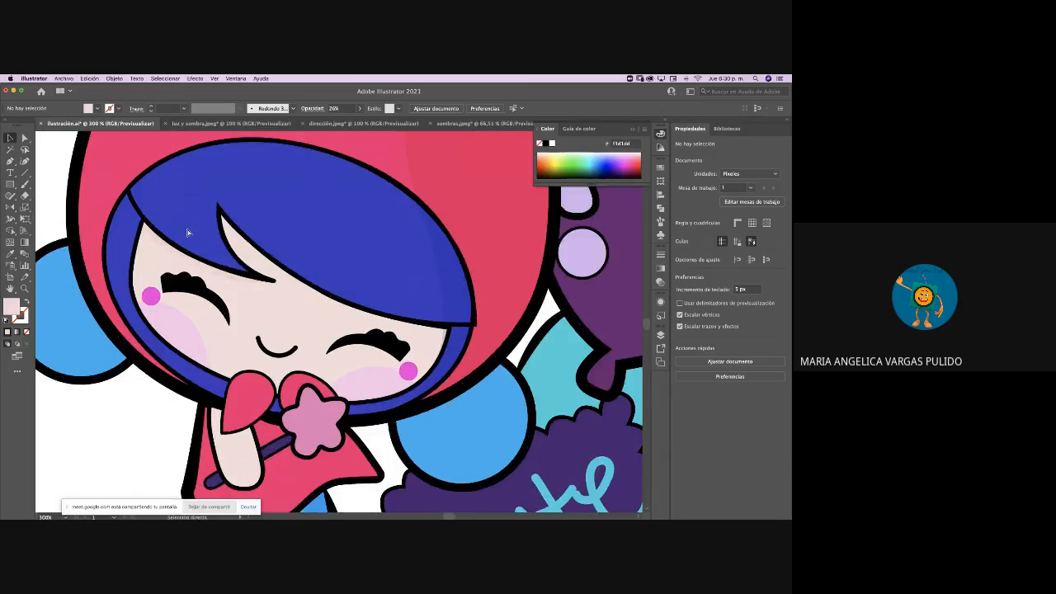
scroll(187, 232, "left", 5)
scroll(187, 233, "up", 1)
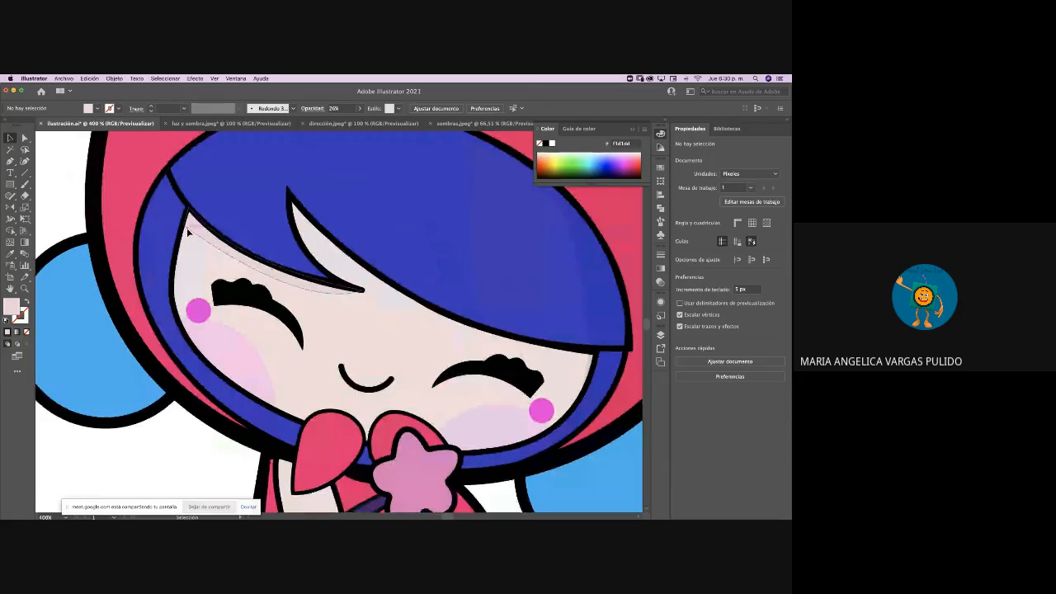
key("super+equal")
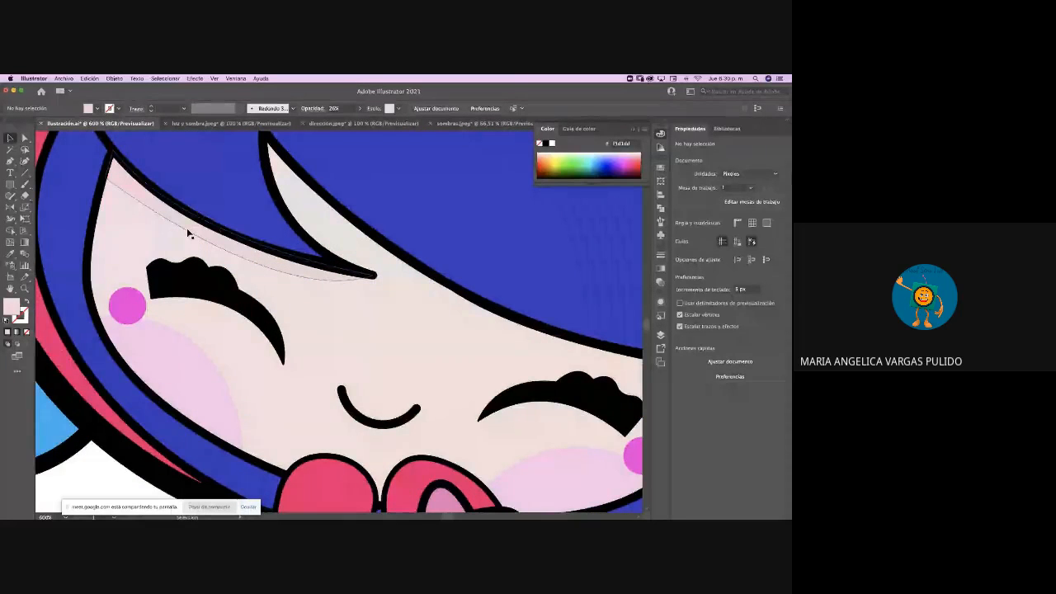
key("a")
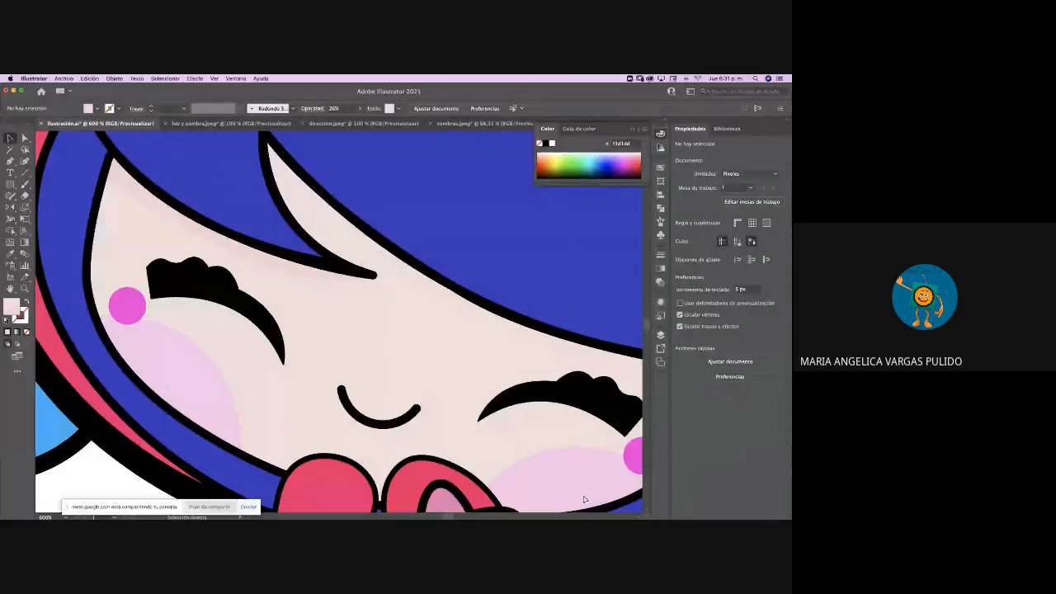
key("super+minus")
key("super+minus")
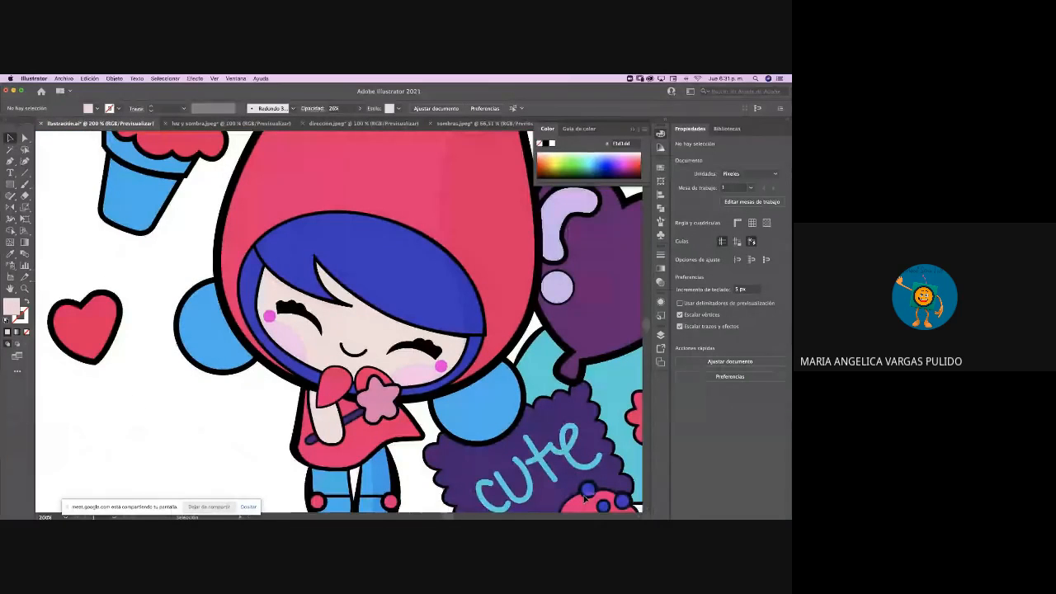
scroll(584, 496, "right", 3)
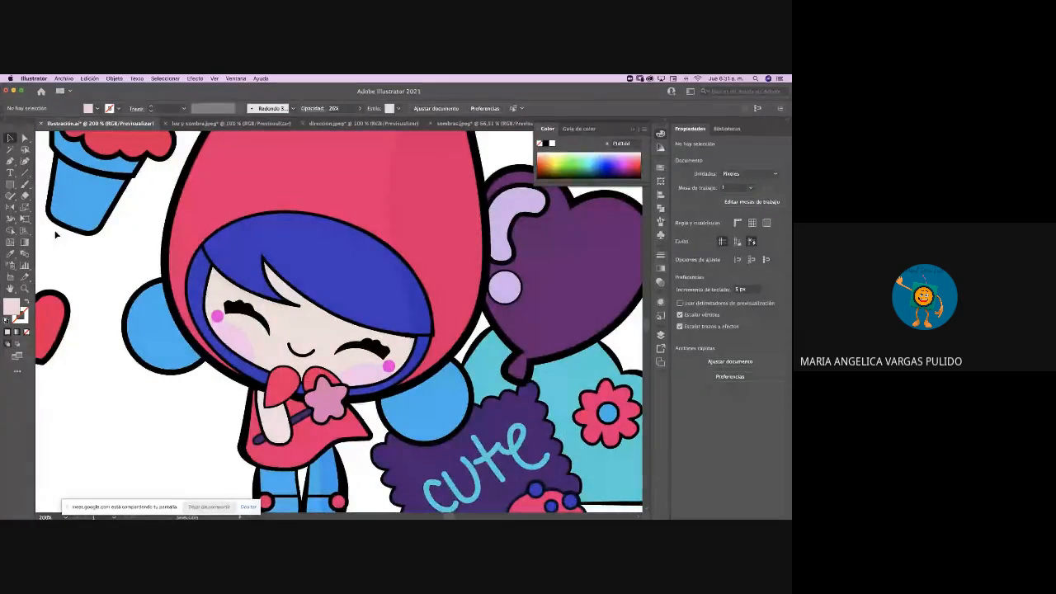
Draw a thin closed shadow shape with the Pen tool on the face, along the lower edge of the large fringe lock, and deselect it
left_click(10, 162)
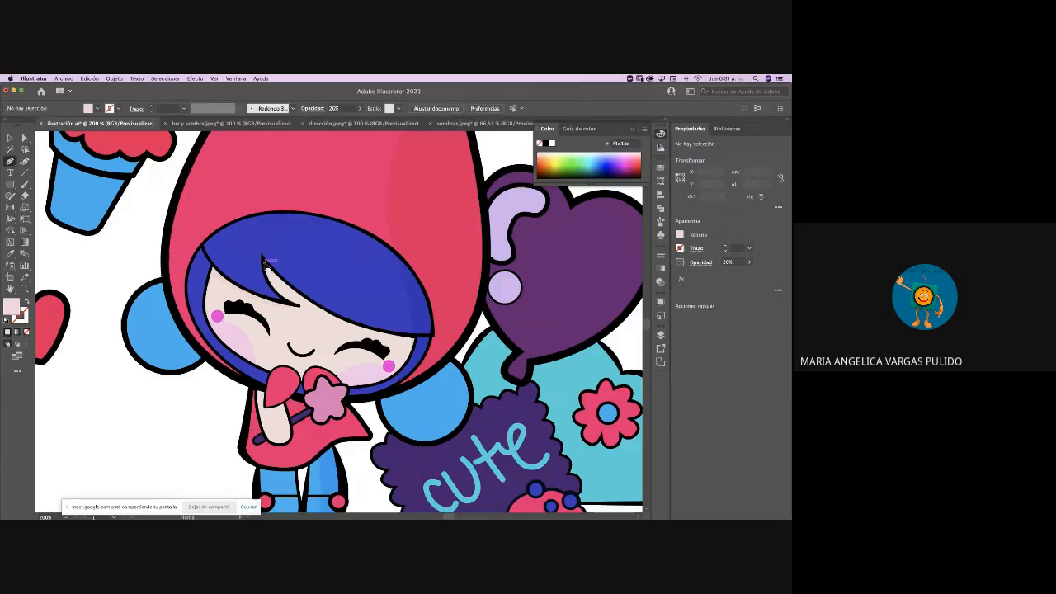
left_click(265, 265)
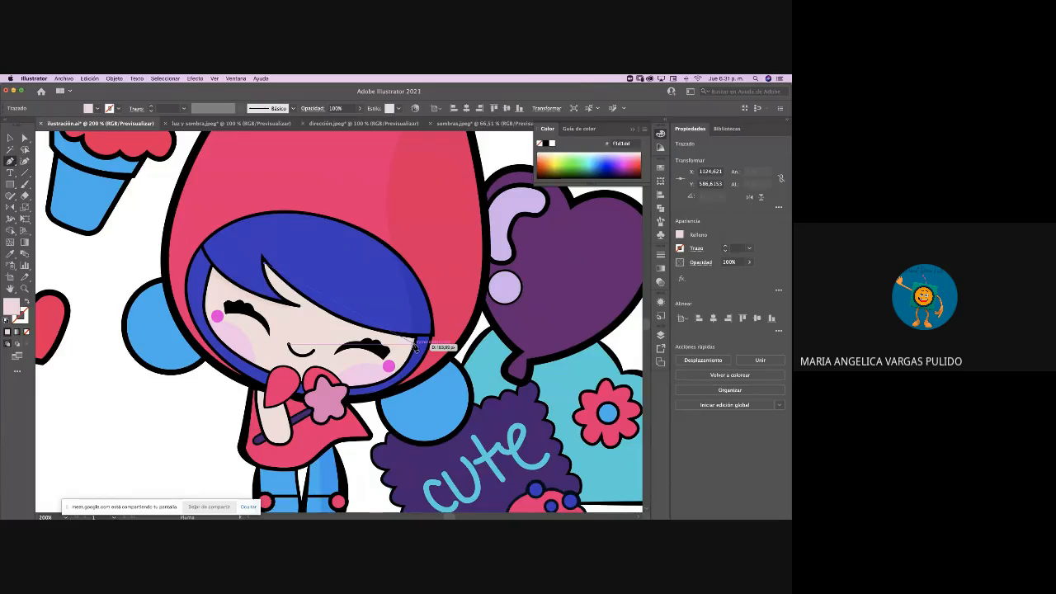
left_click(415, 345)
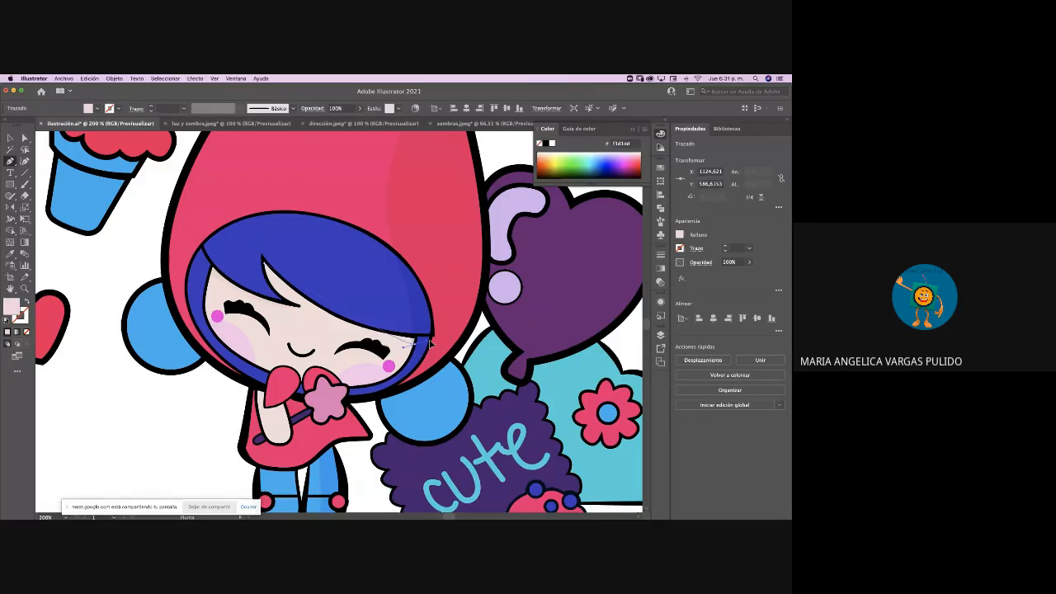
left_click(509, 363)
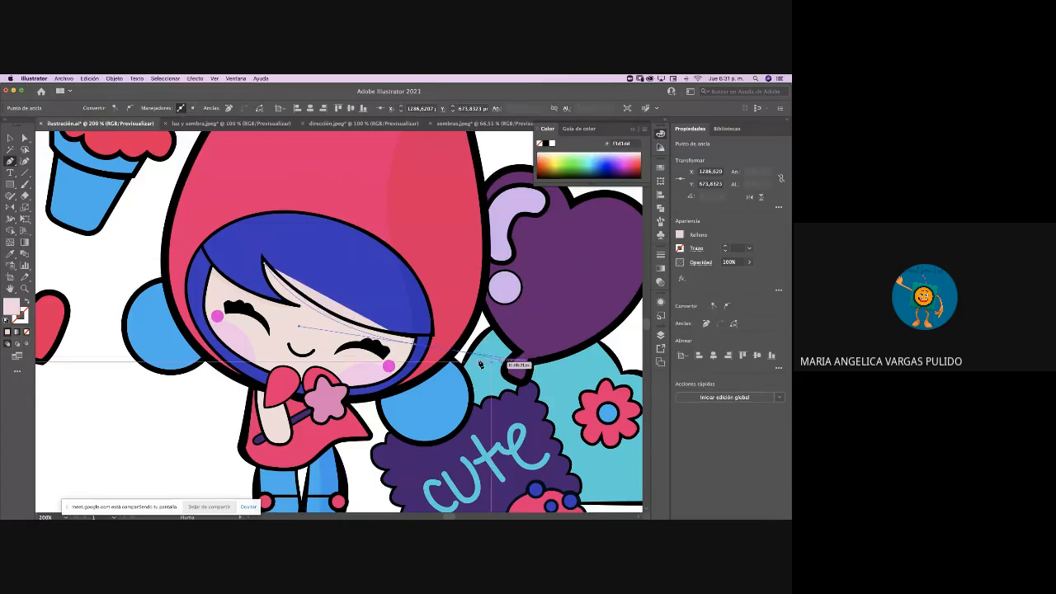
left_click(416, 344)
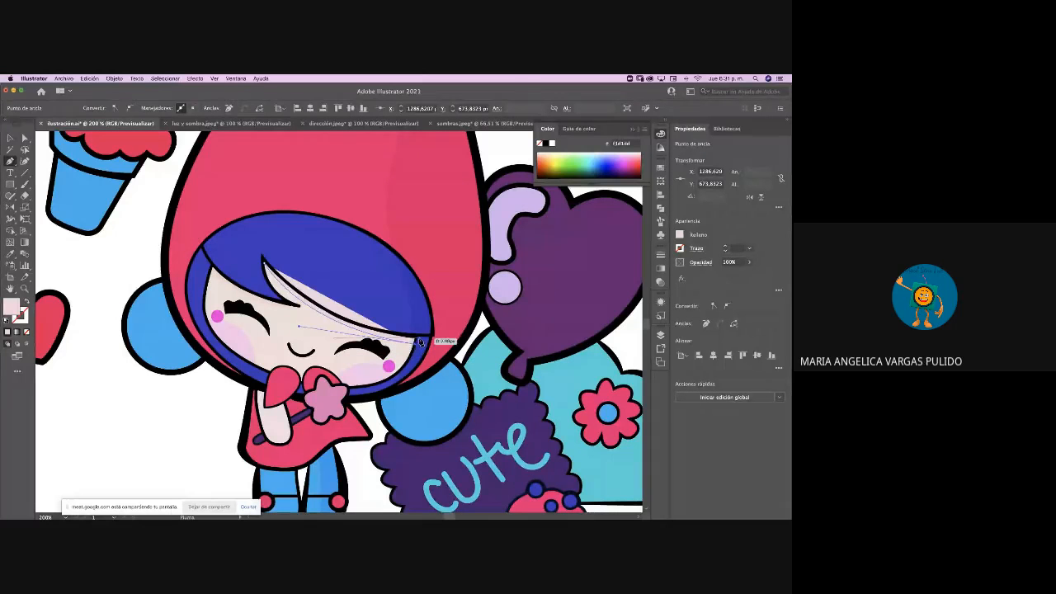
left_click(416, 339)
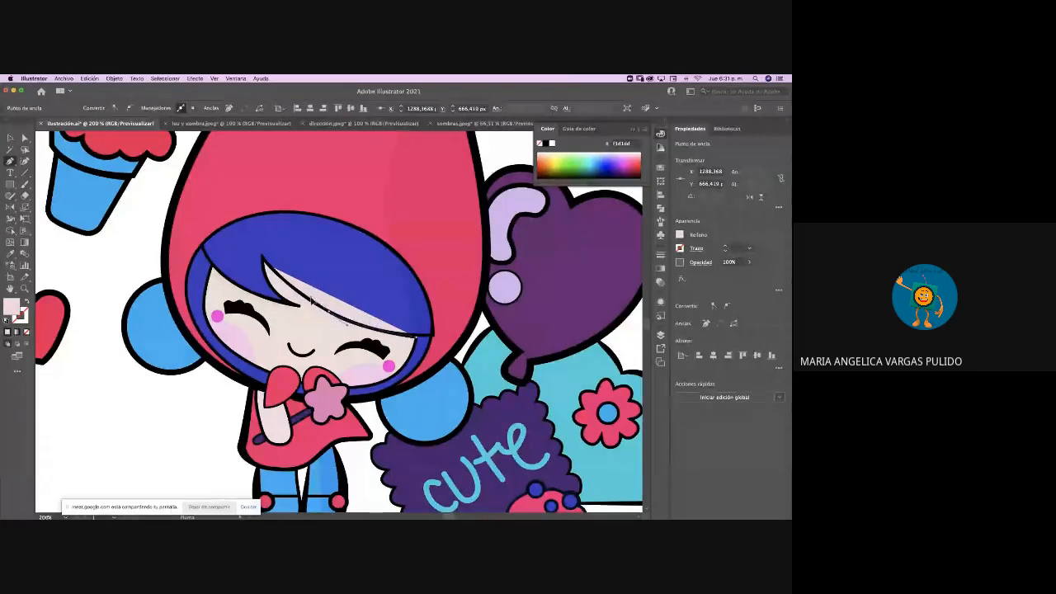
left_click_drag(312, 300, 310, 299)
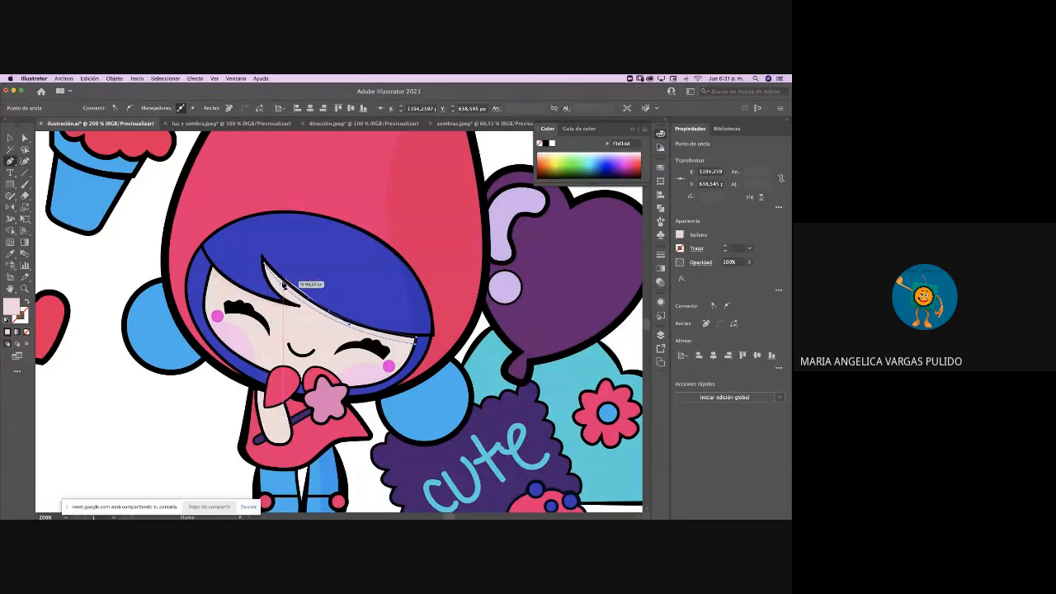
left_click(273, 270)
left_click_drag(273, 270, 265, 263)
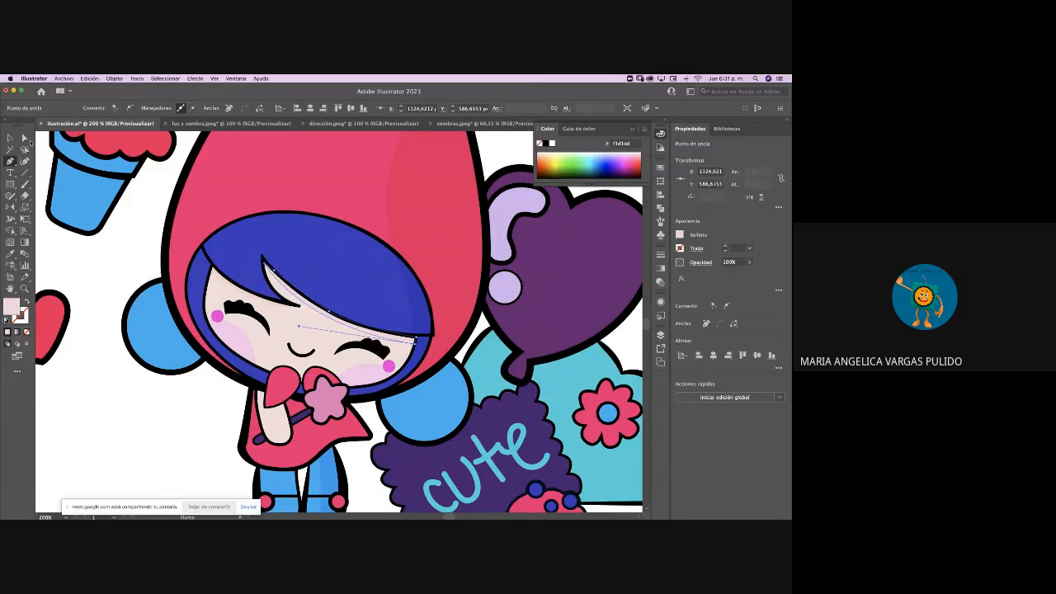
key("v")
left_click(91, 253)
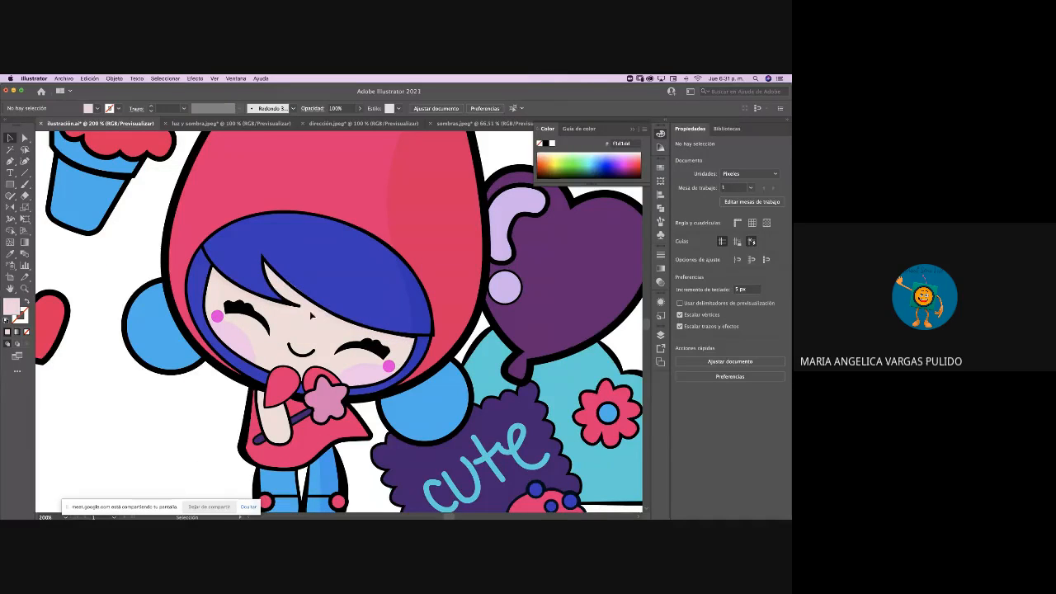
Set the large fringe lock shadow's blending mode to Multiplicar and its opacity to 39%, leaving it deselected
left_click(314, 308)
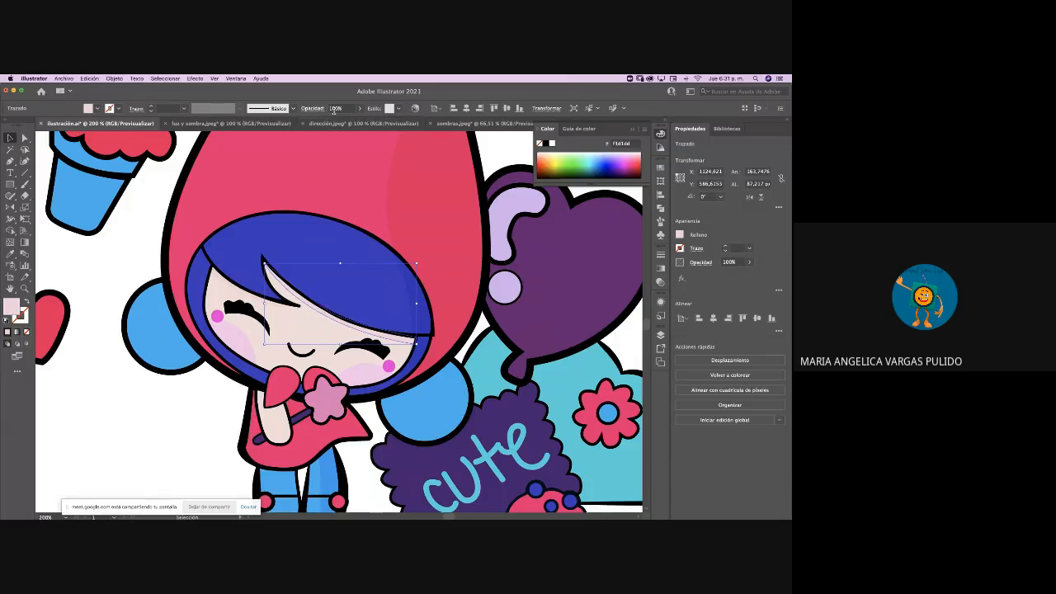
left_click(314, 109)
left_click(235, 125)
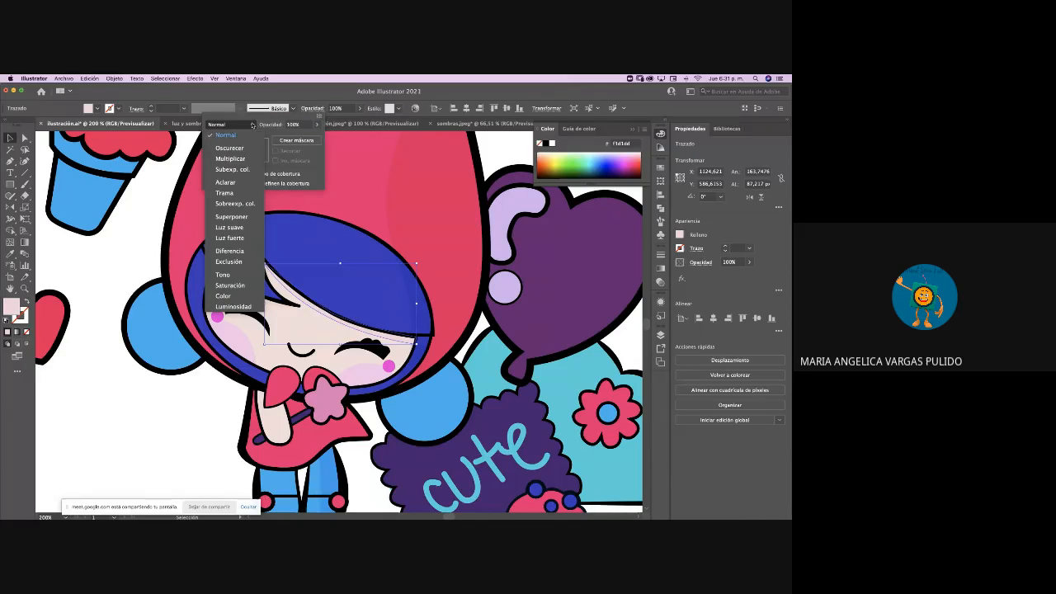
left_click(236, 165)
left_click(360, 109)
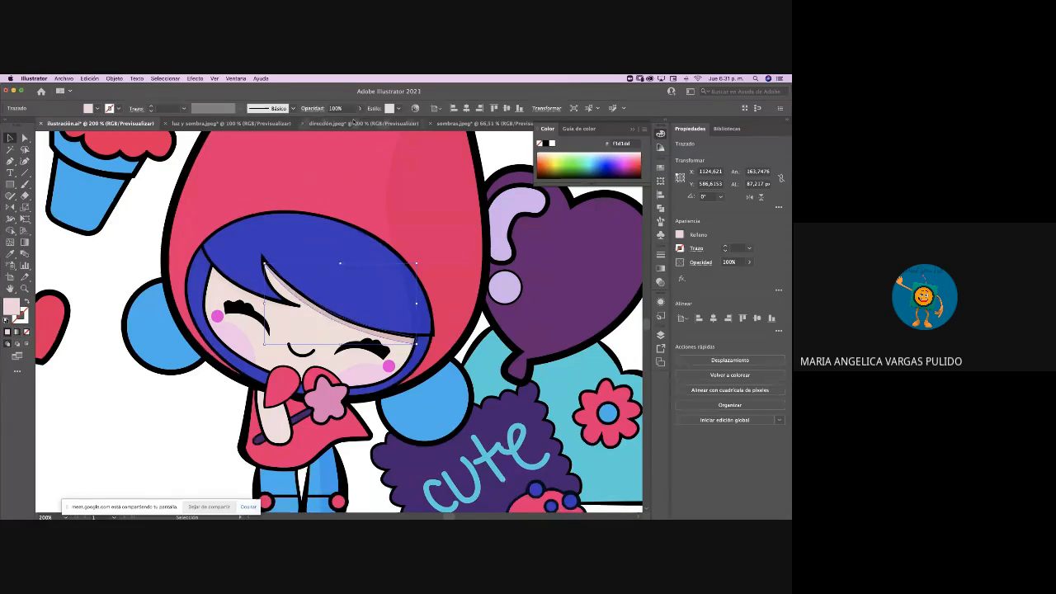
left_click(359, 108)
left_click(314, 109)
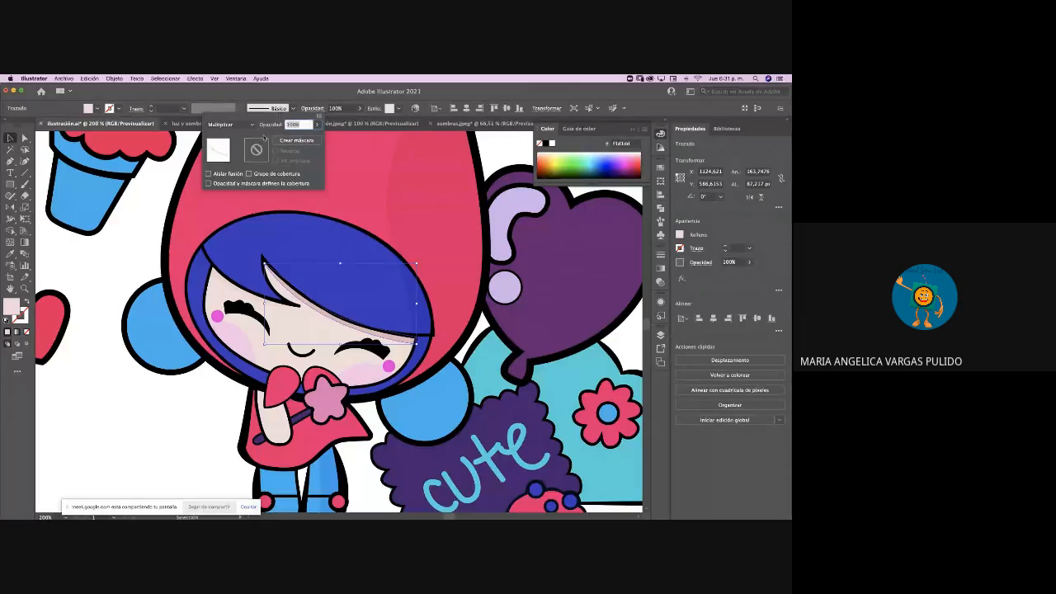
left_click_drag(306, 141, 293, 144)
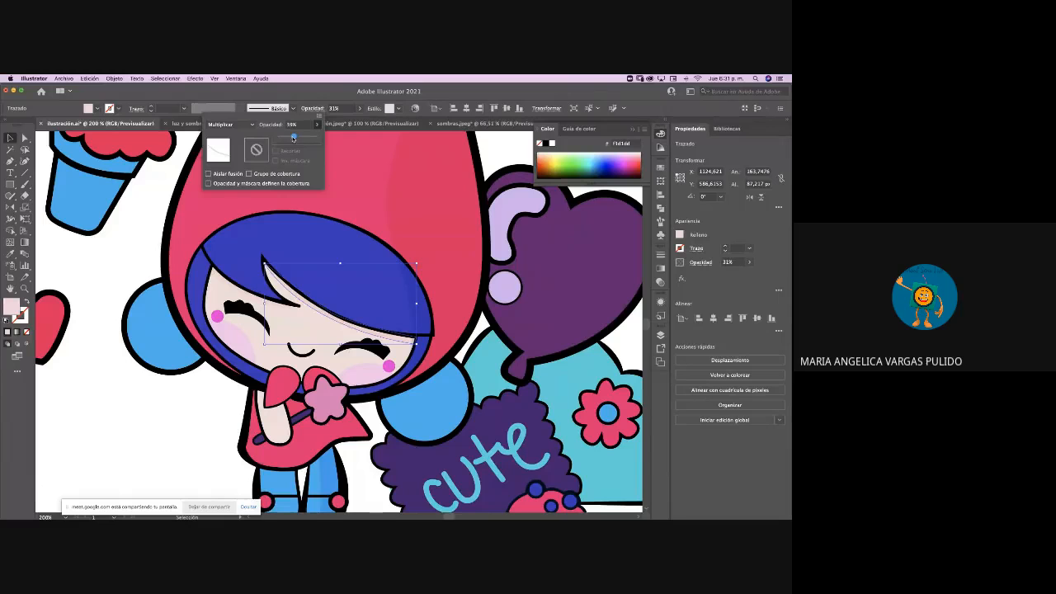
left_click(146, 215)
left_click(145, 221)
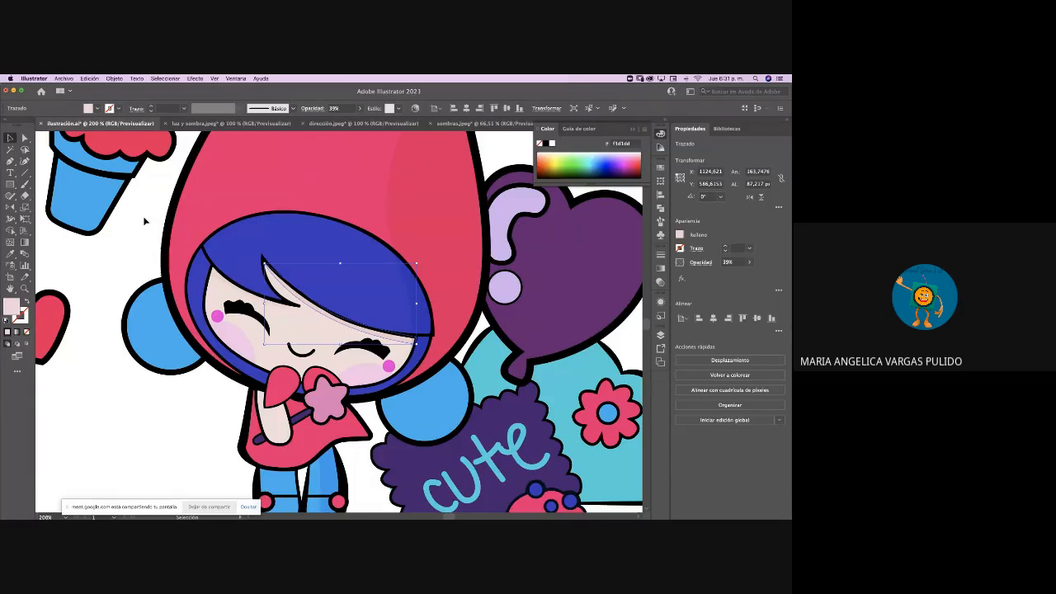
left_click(136, 245)
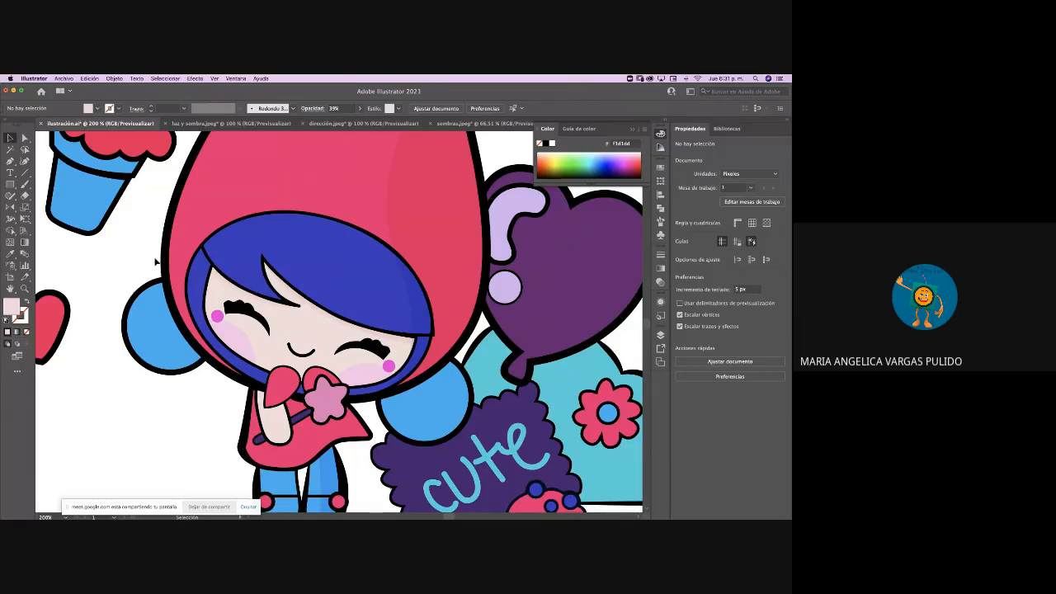
Examine the finished shadows across the whole character, from the hood to the shoes
scroll(155, 262, "left", 2)
scroll(155, 261, "up", 4)
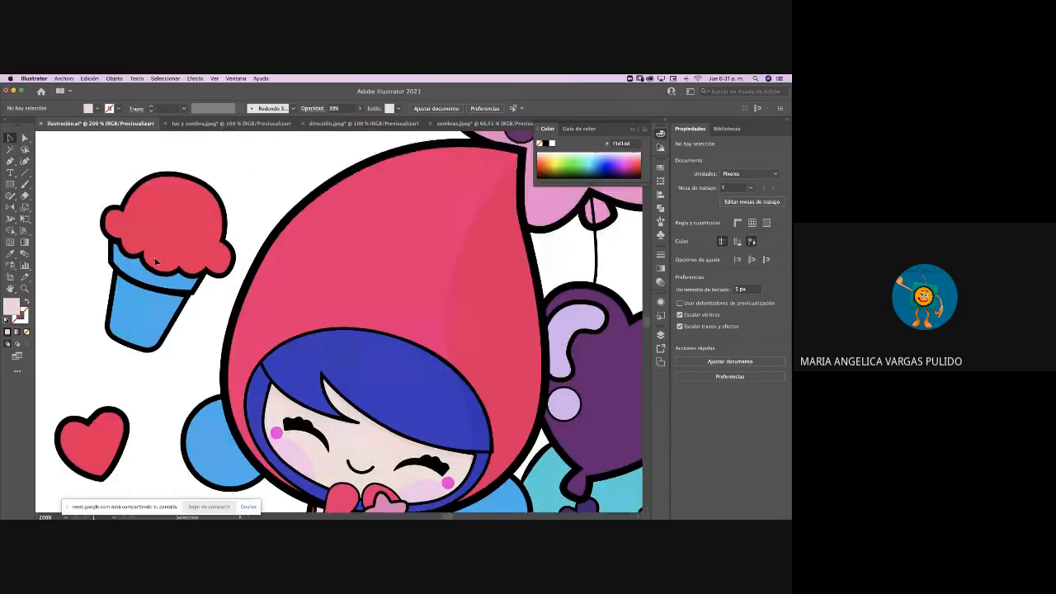
scroll(155, 262, "down", 5)
scroll(155, 262, "right", 3)
scroll(155, 261, "up", 2)
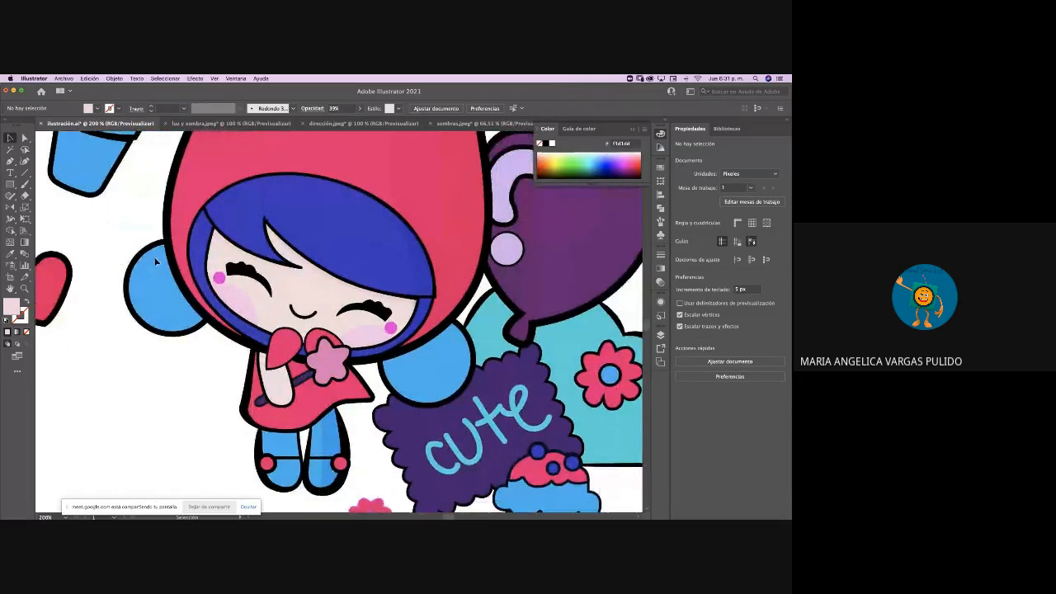
scroll(155, 261, "down", 4)
scroll(155, 262, "right", 3)
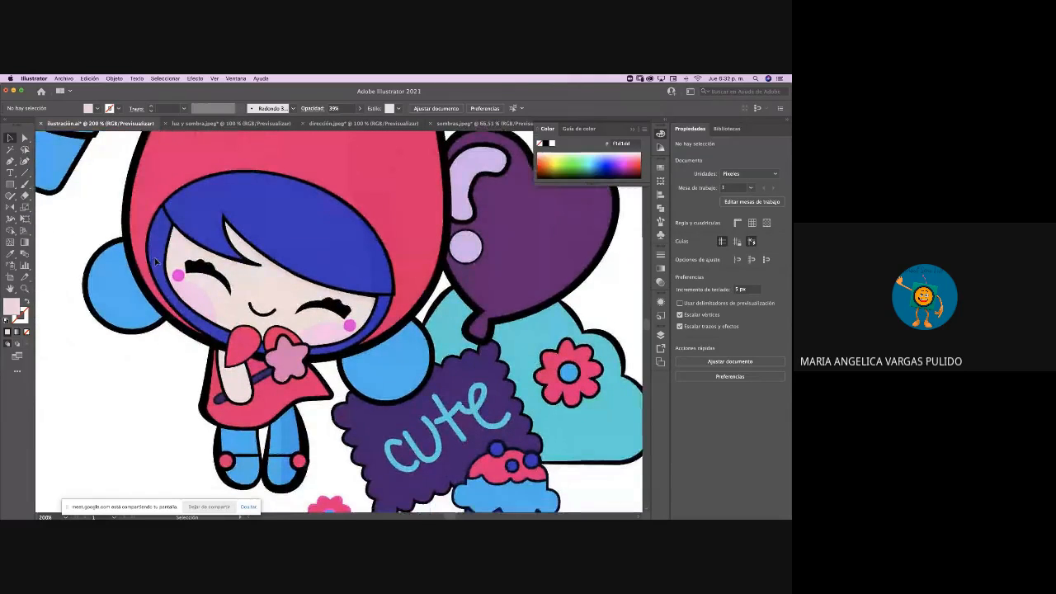
scroll(157, 258, "up", 5)
scroll(156, 258, "left", 1)
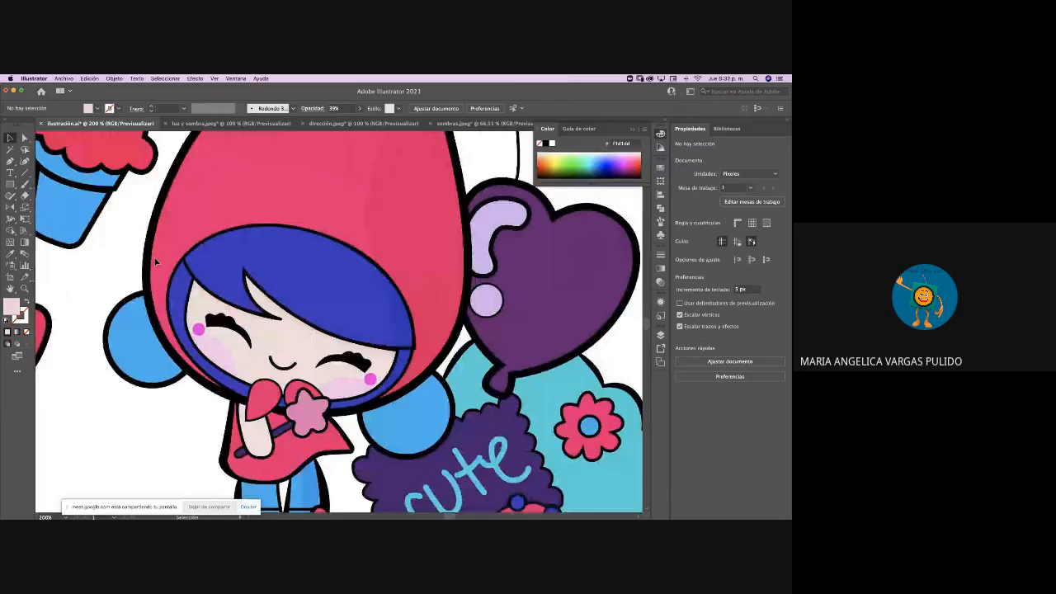
Draw a closed shadow shape with the Pen tool over the star balloon, curving across its face and following its right and lower outline
scroll(155, 261, "up", 5)
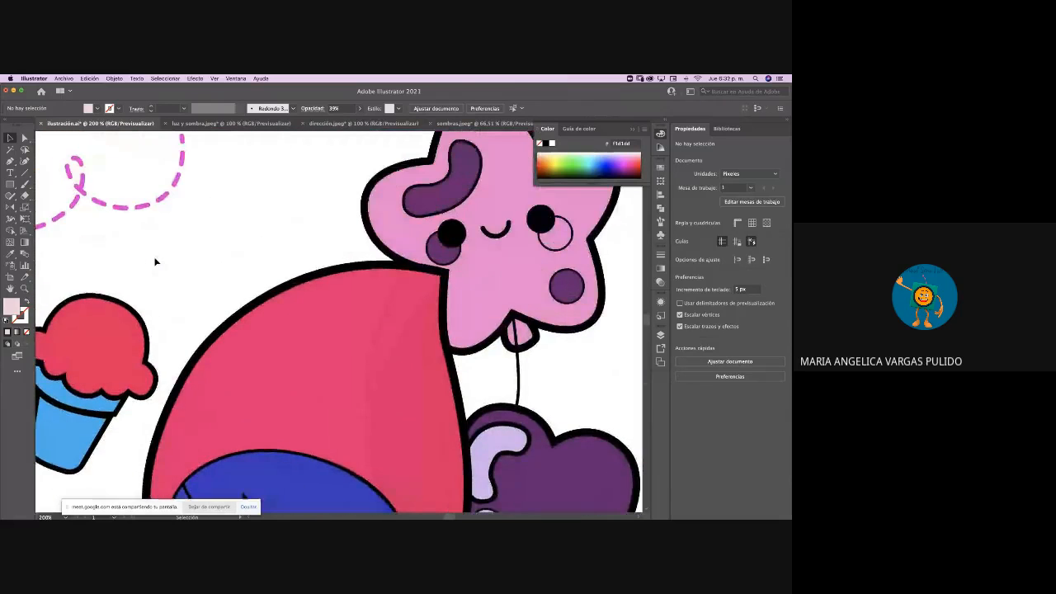
scroll(155, 261, "right", 4)
scroll(155, 261, "up", 1)
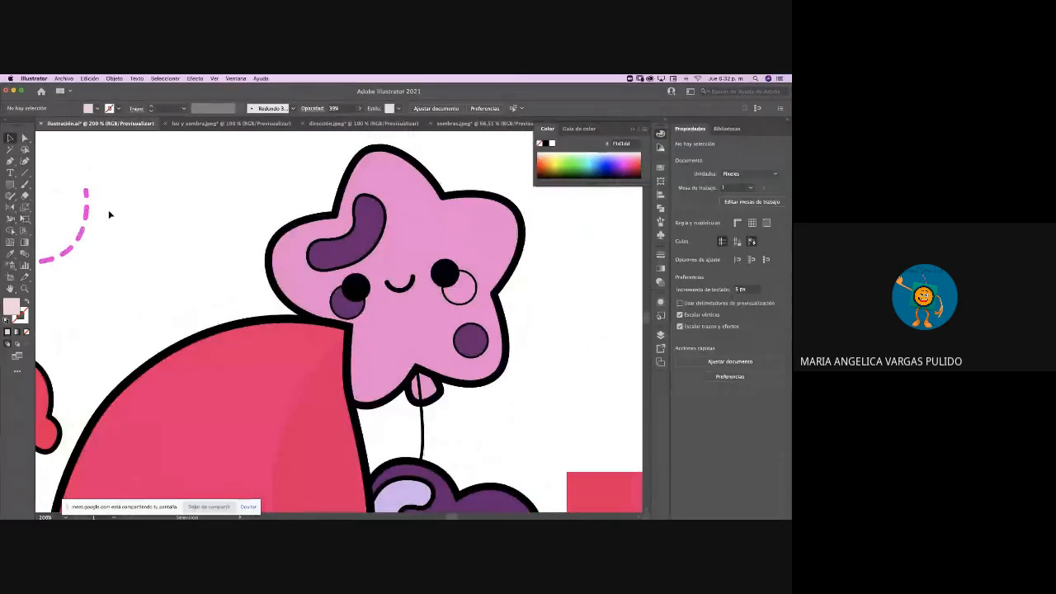
left_click(10, 161)
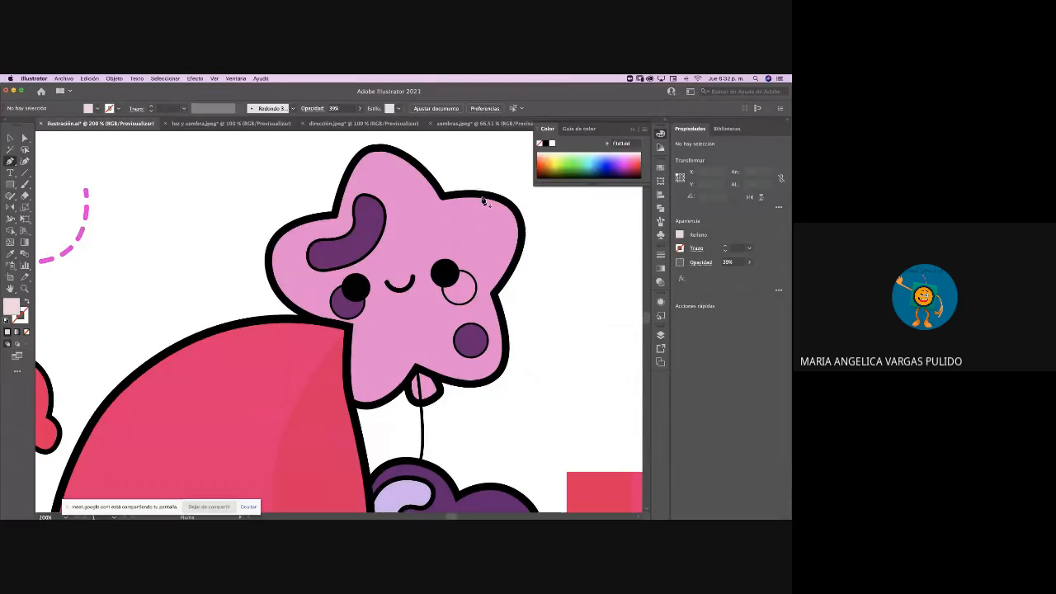
left_click(446, 196)
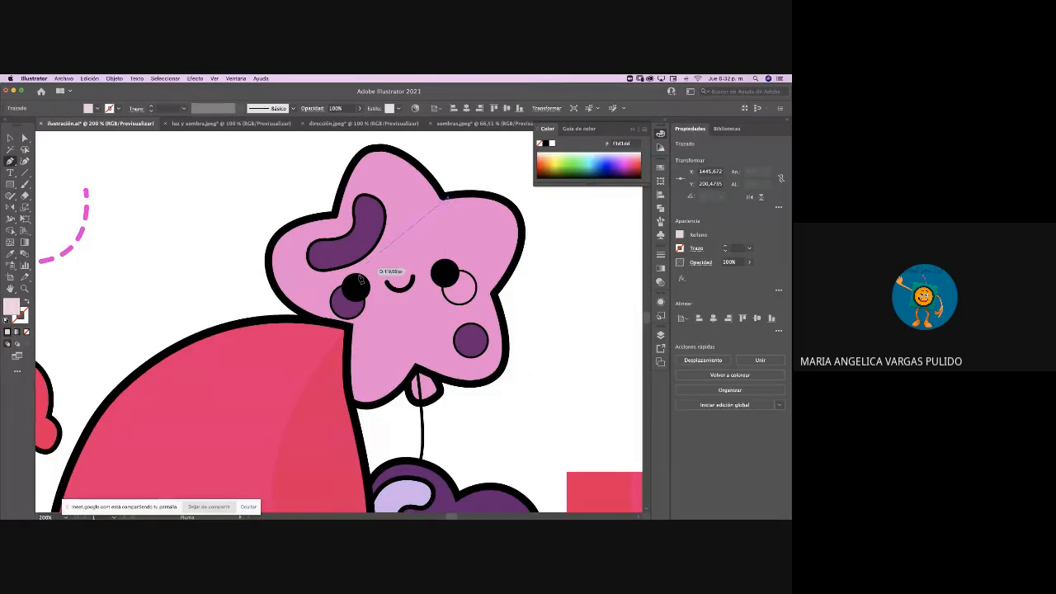
left_click(361, 295)
left_click_drag(344, 355, 354, 330)
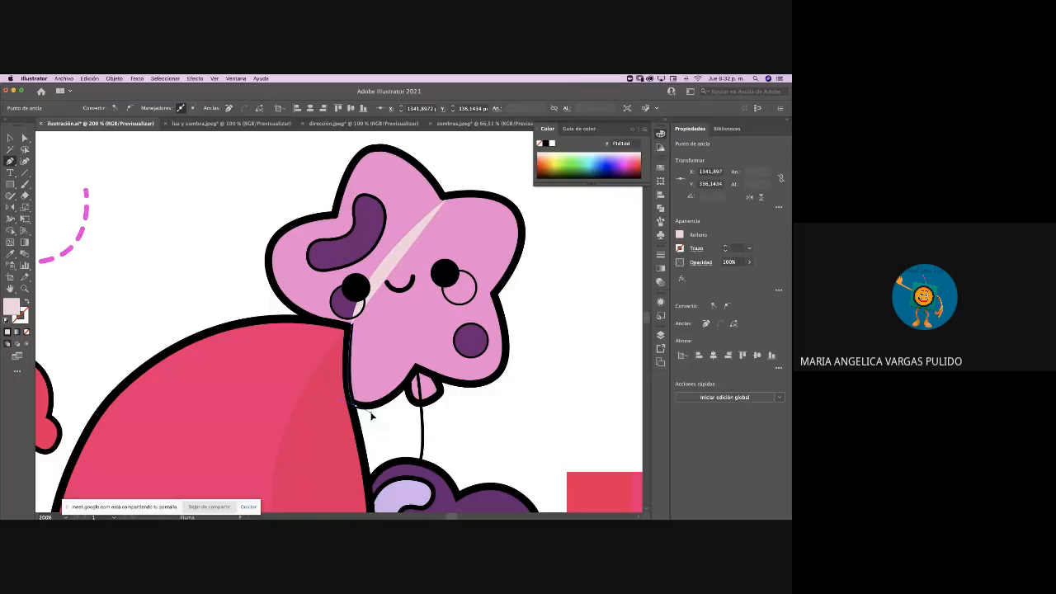
left_click(357, 405)
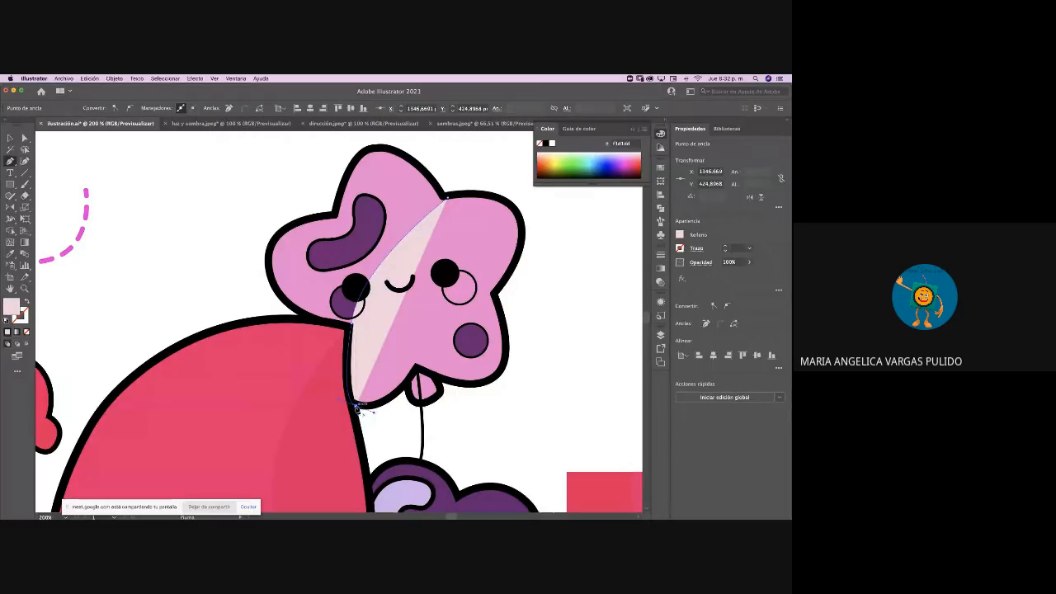
left_click_drag(417, 366, 516, 373)
left_click(487, 382)
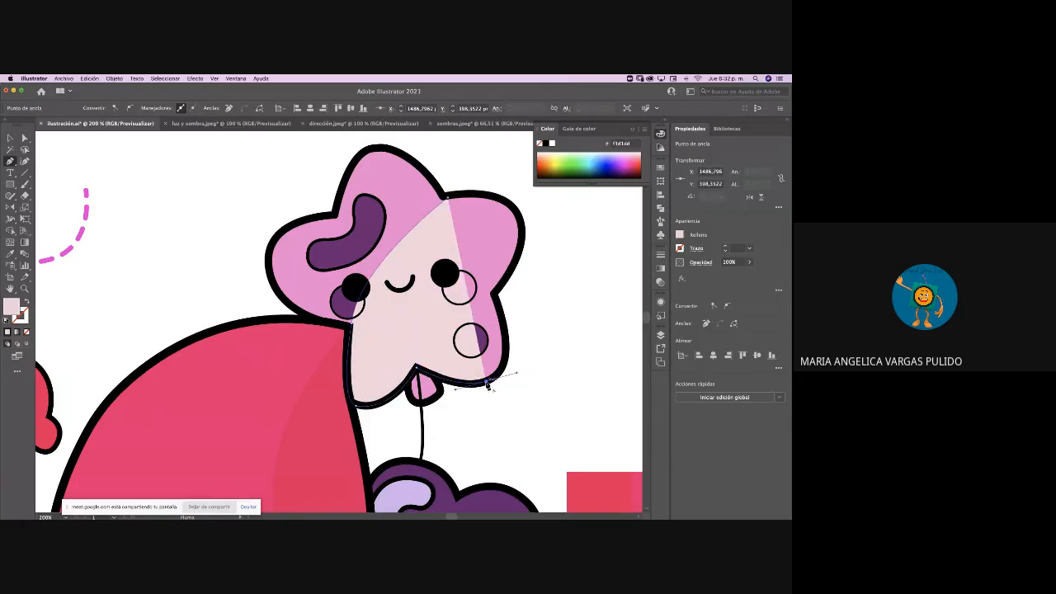
left_click_drag(495, 294, 505, 181)
left_click(495, 296)
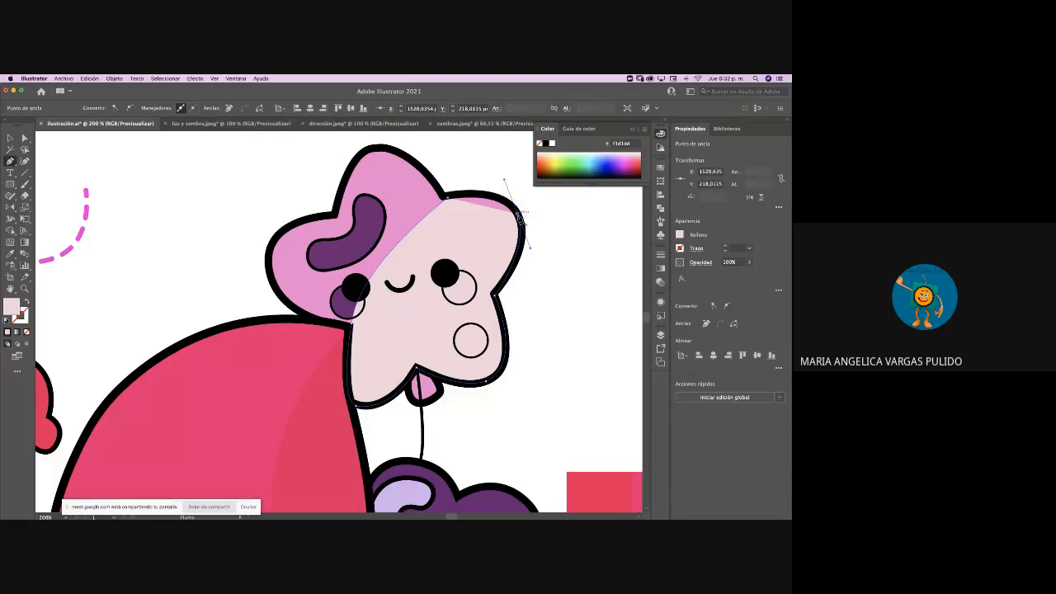
left_click(518, 215)
left_click_drag(447, 199, 398, 211)
left_click_drag(403, 218, 402, 218)
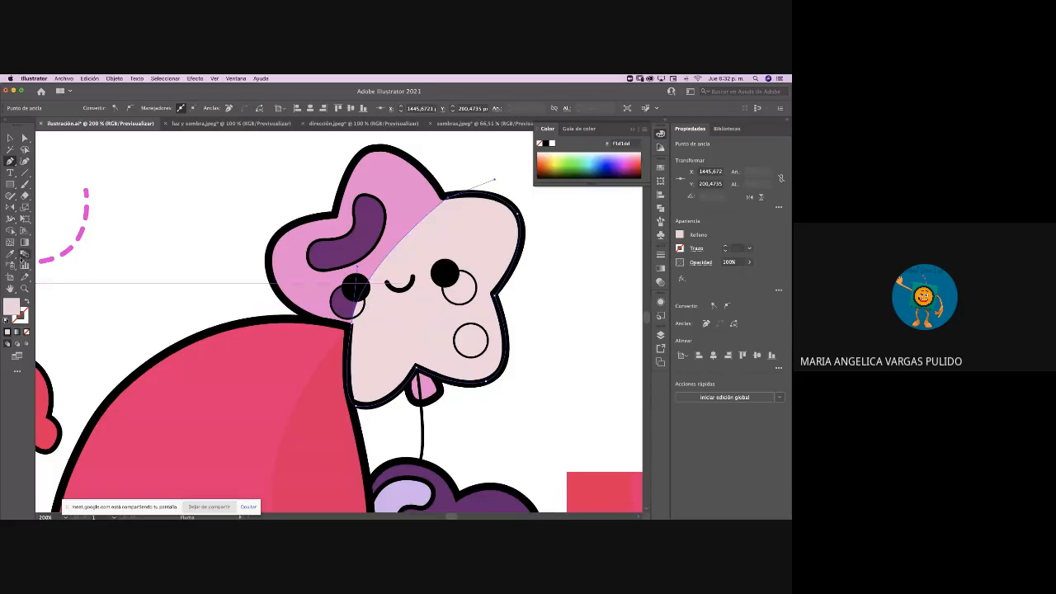
Sample the star balloon's pink for its shadow shape, and shift the fill to the darker pink e96cdc
left_click(10, 254)
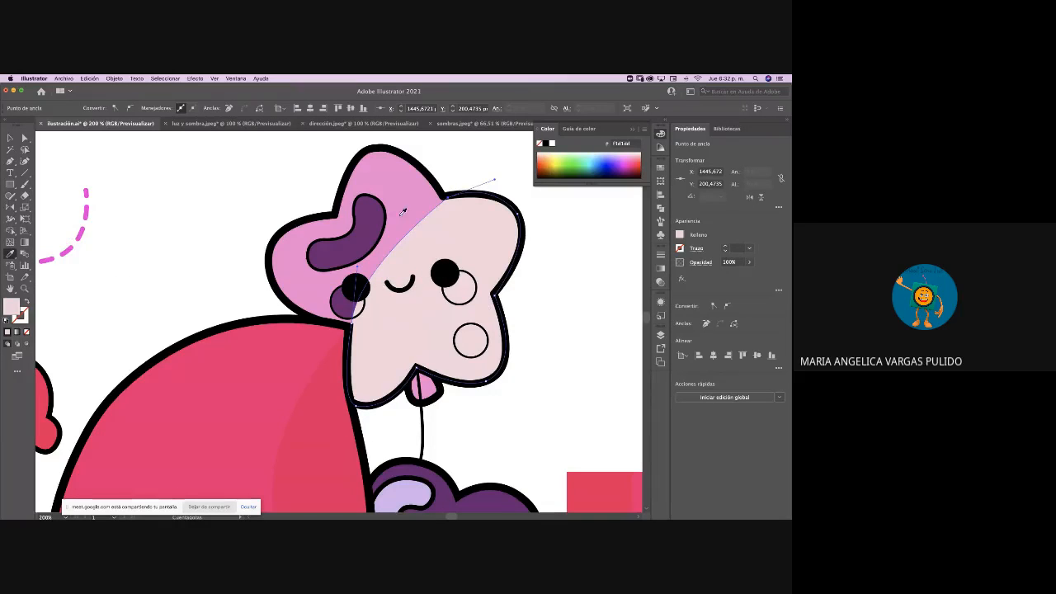
left_click(424, 185)
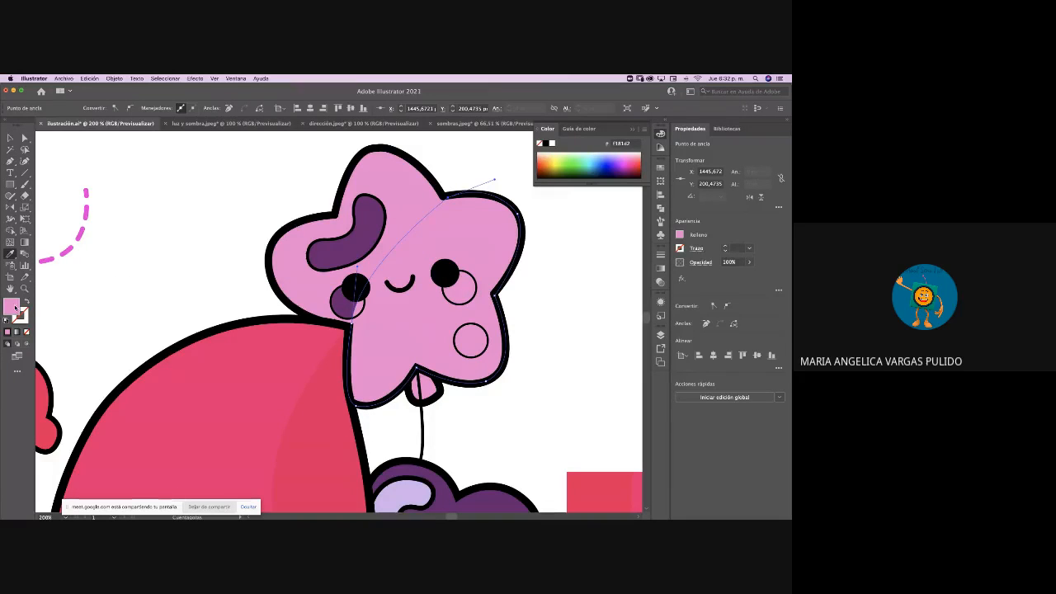
double_click(14, 307)
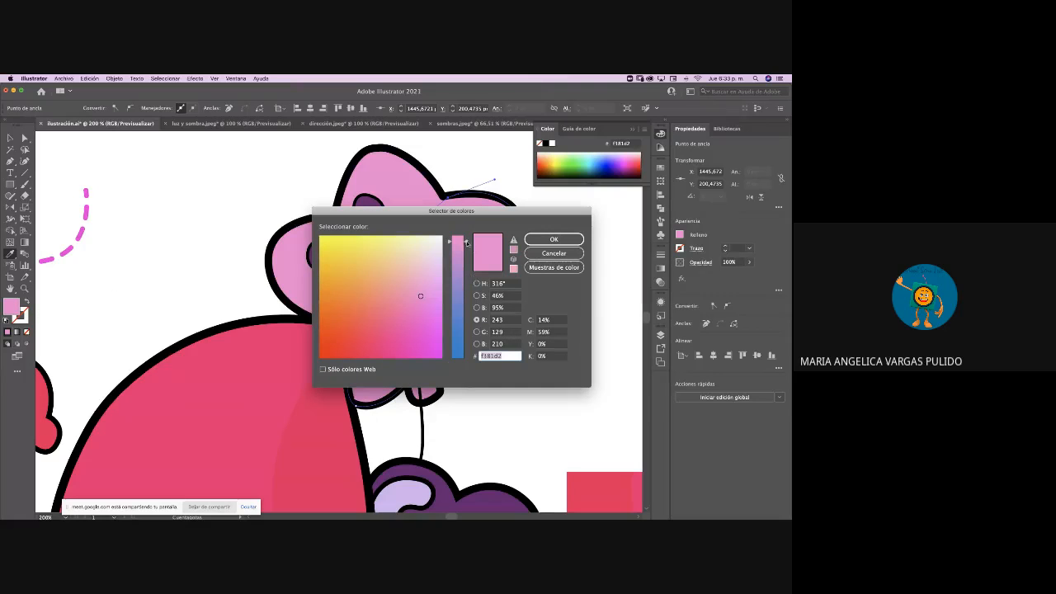
mouse_move(465, 242)
left_mouse_down()
mouse_move(465, 256)
mouse_move(465, 245)
left_mouse_up()
left_click(426, 306)
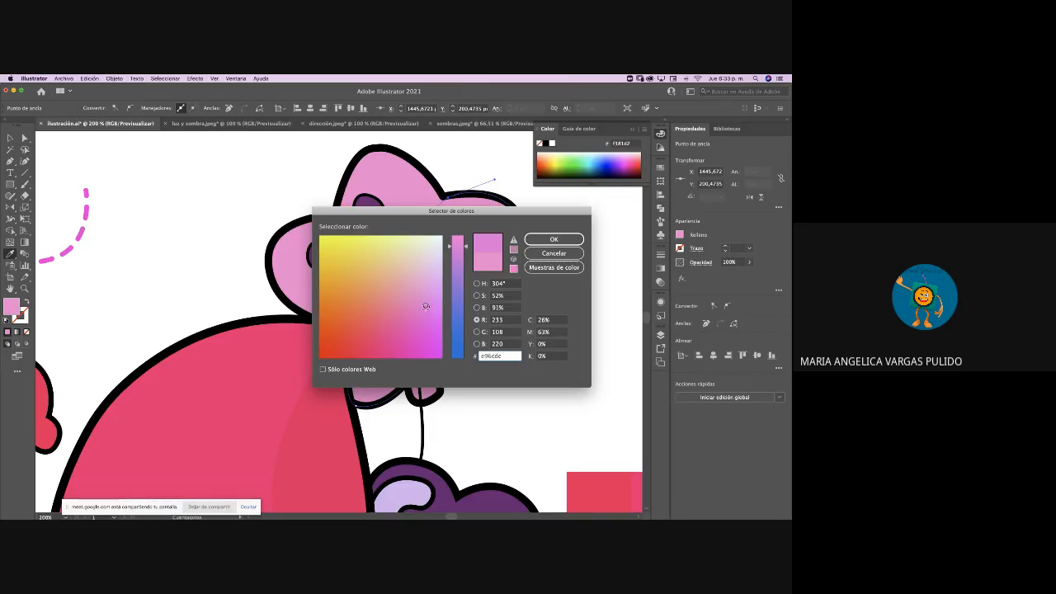
left_click(555, 239)
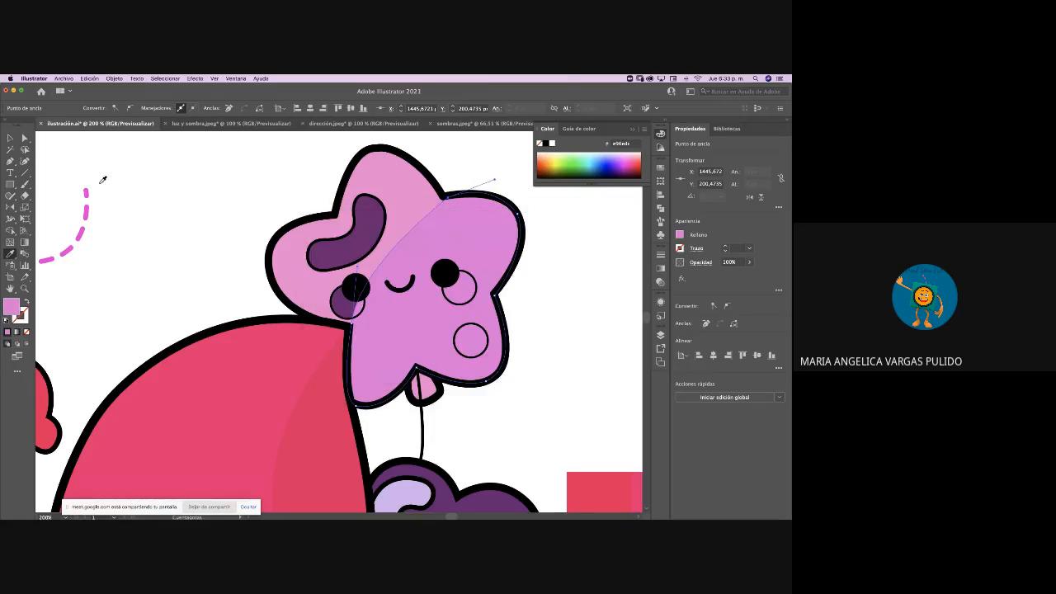
left_click(10, 138)
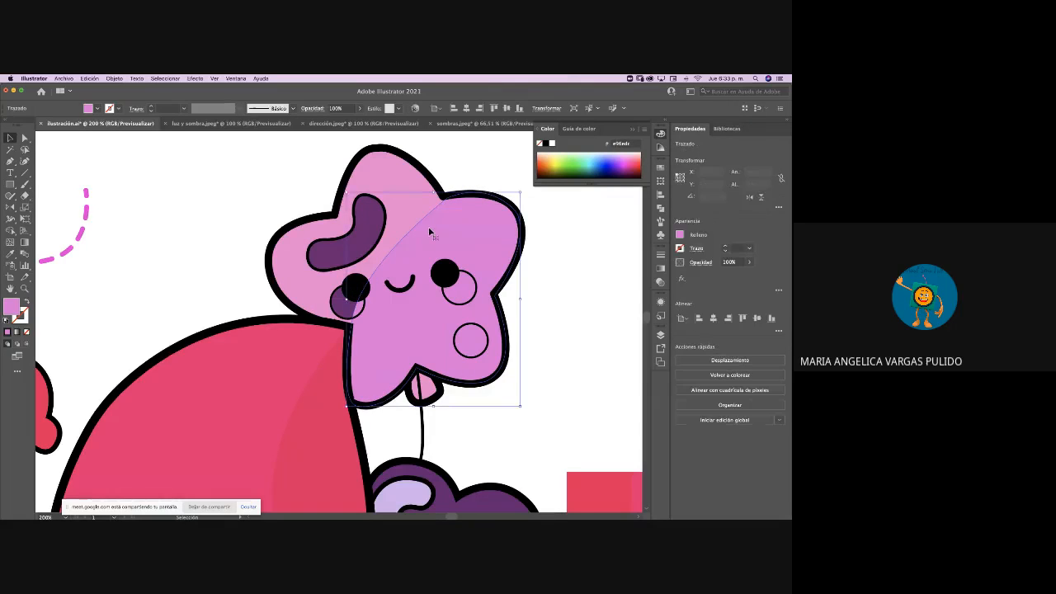
Set the star balloon shadow's blending mode to Multiplicar and its opacity to 19%, leaving it deselected
left_click(360, 109)
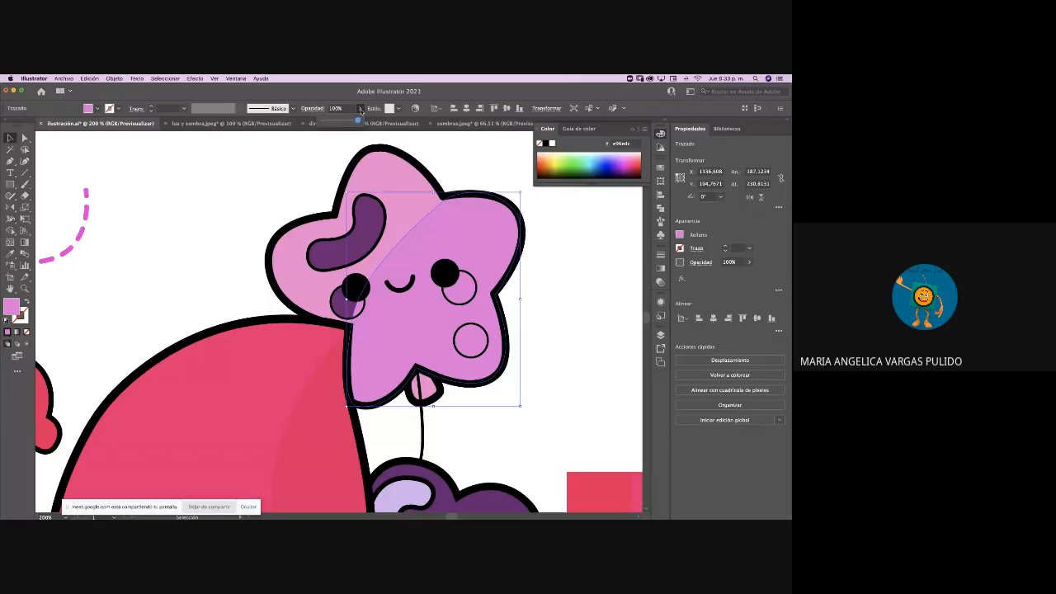
left_click(313, 109)
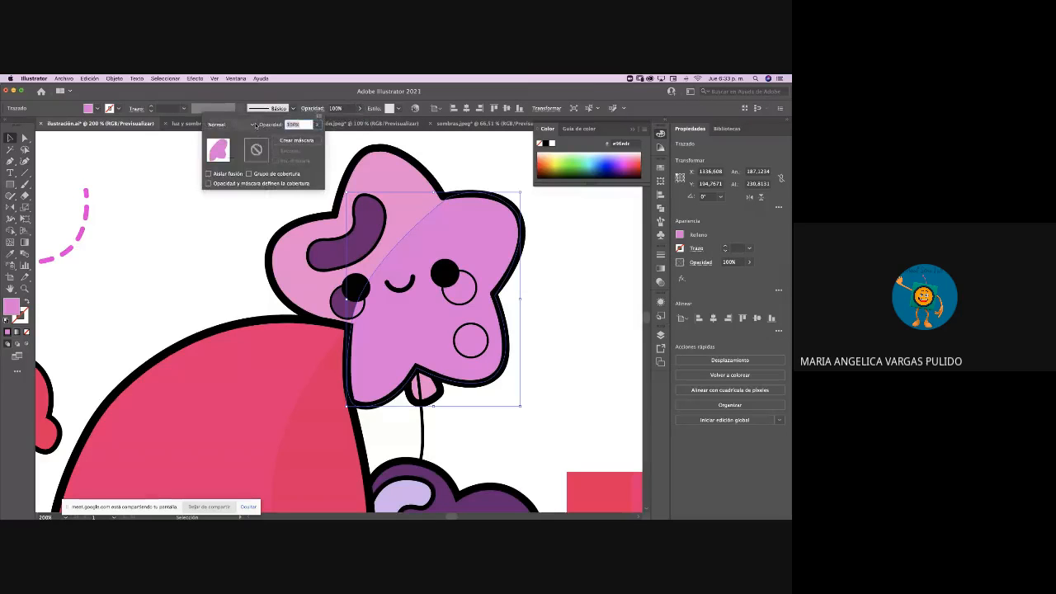
left_click(231, 124)
left_click(231, 158)
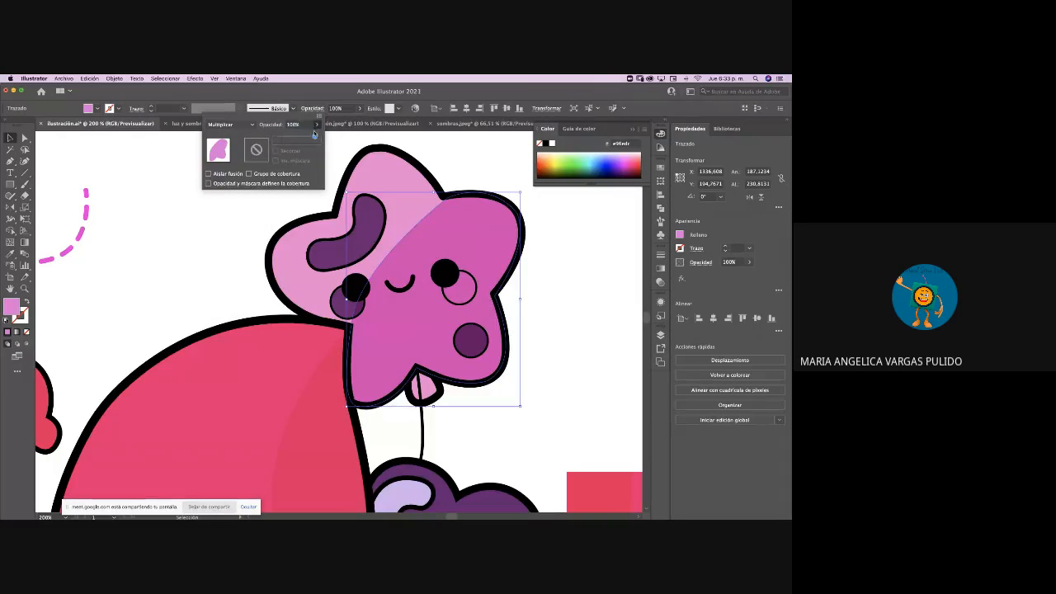
left_click_drag(315, 139, 287, 139)
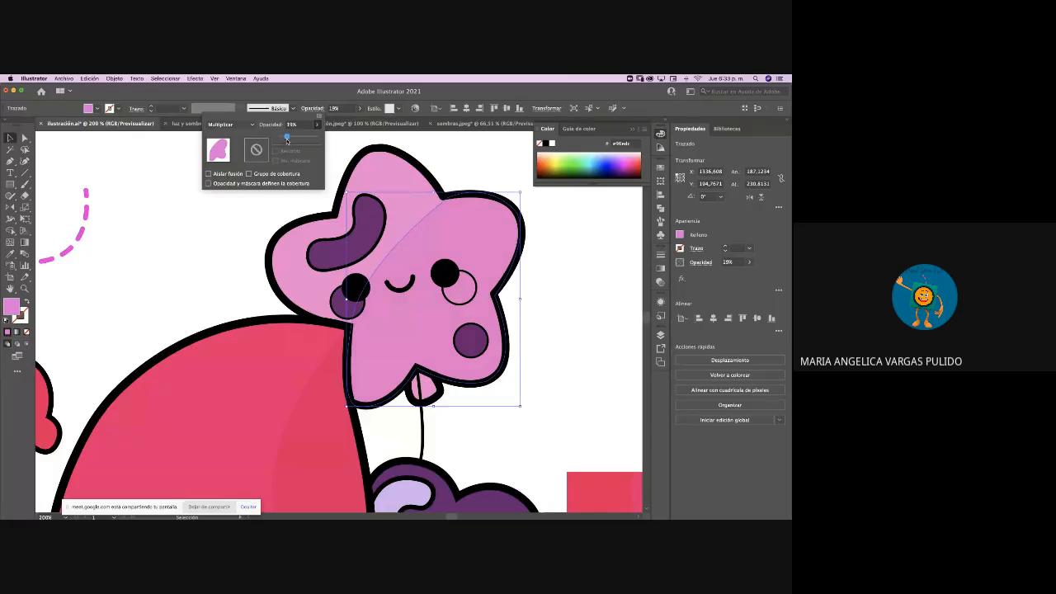
left_click(63, 151)
left_click(128, 186)
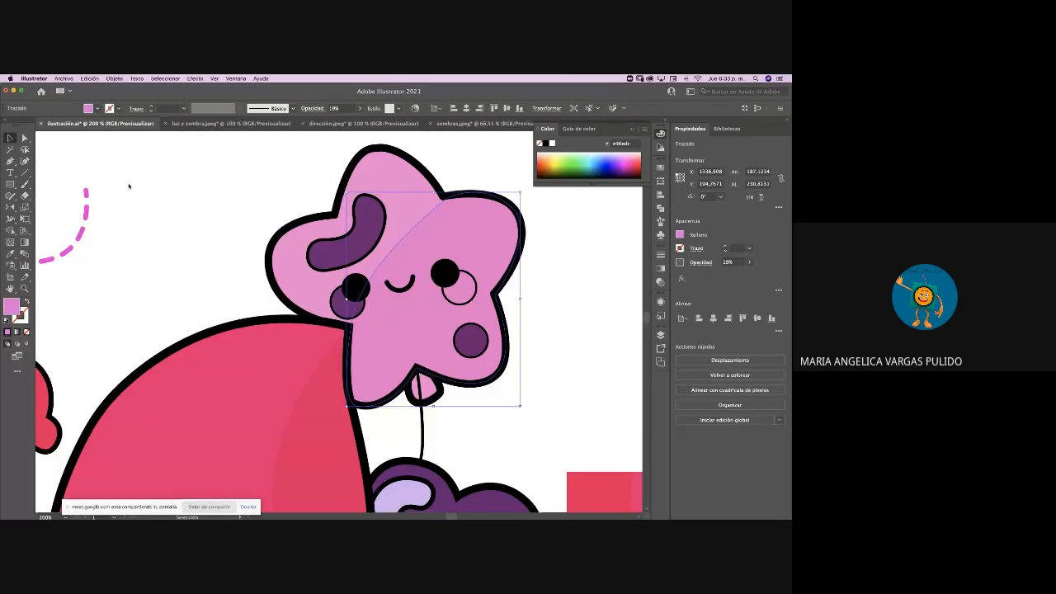
left_click(559, 249)
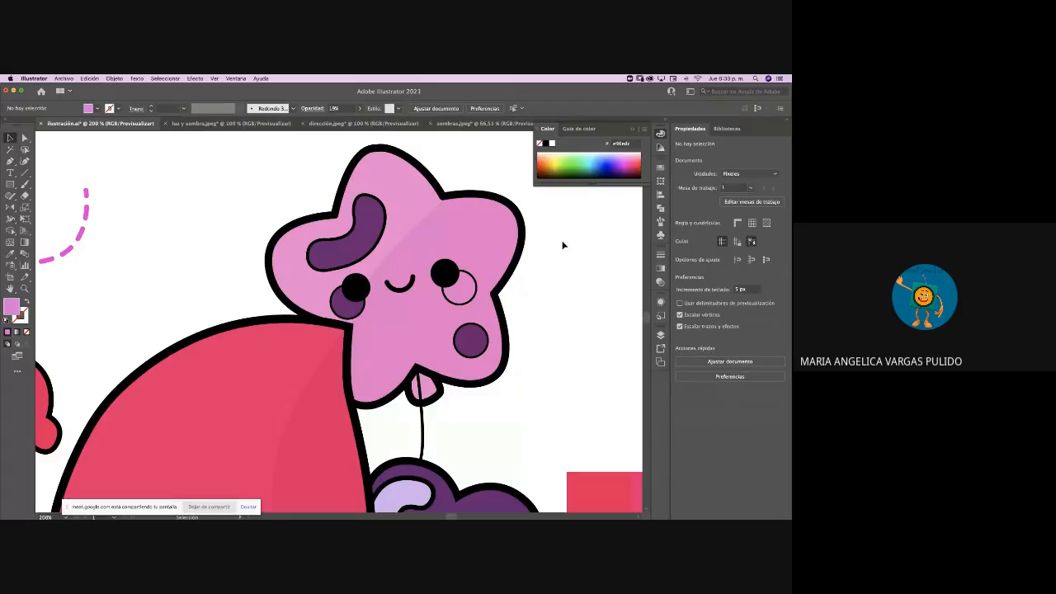
Examine the shaded star balloon together with the rest of the illustration
key("super+minus")
key("super+minus")
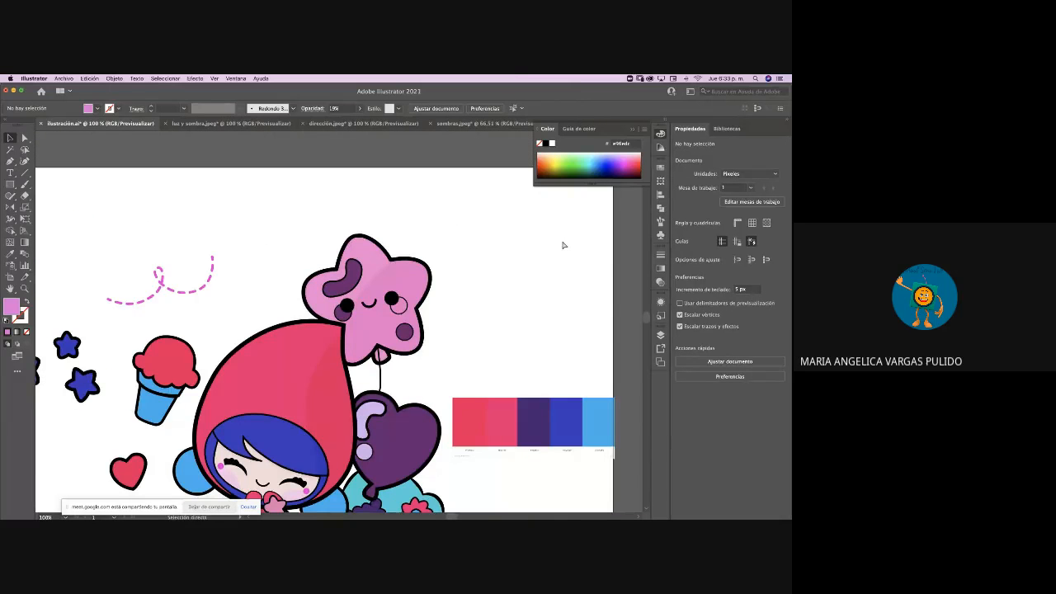
scroll(564, 245, "down", 3)
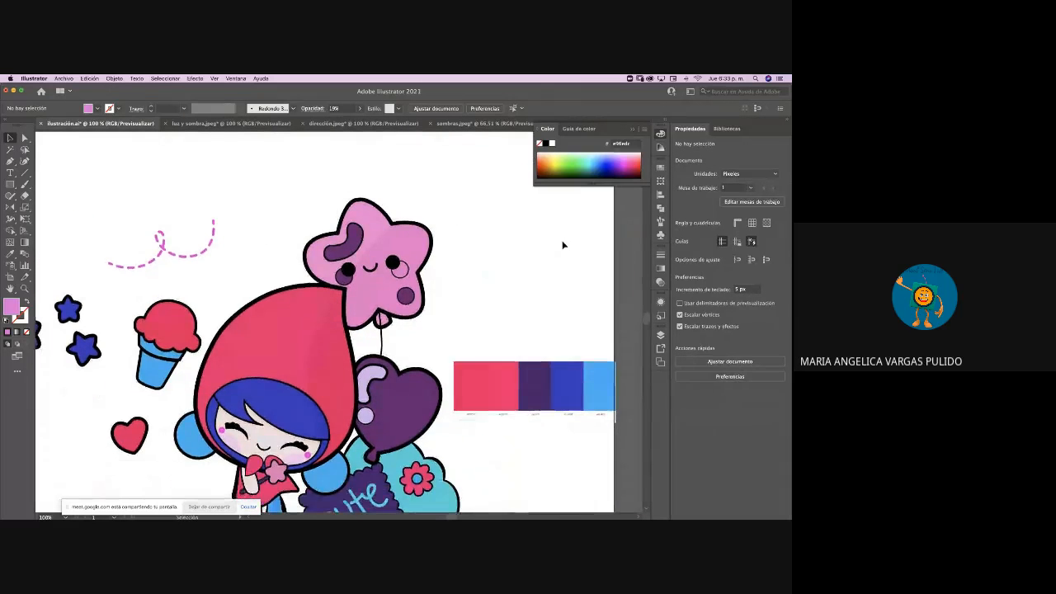
scroll(564, 246, "left", 2)
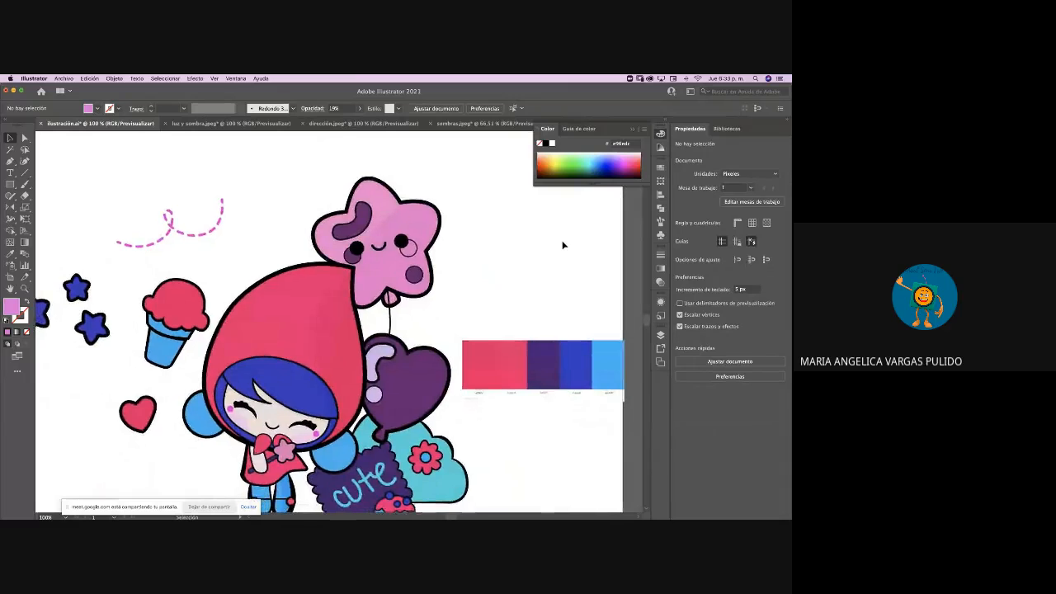
scroll(564, 245, "down", 2)
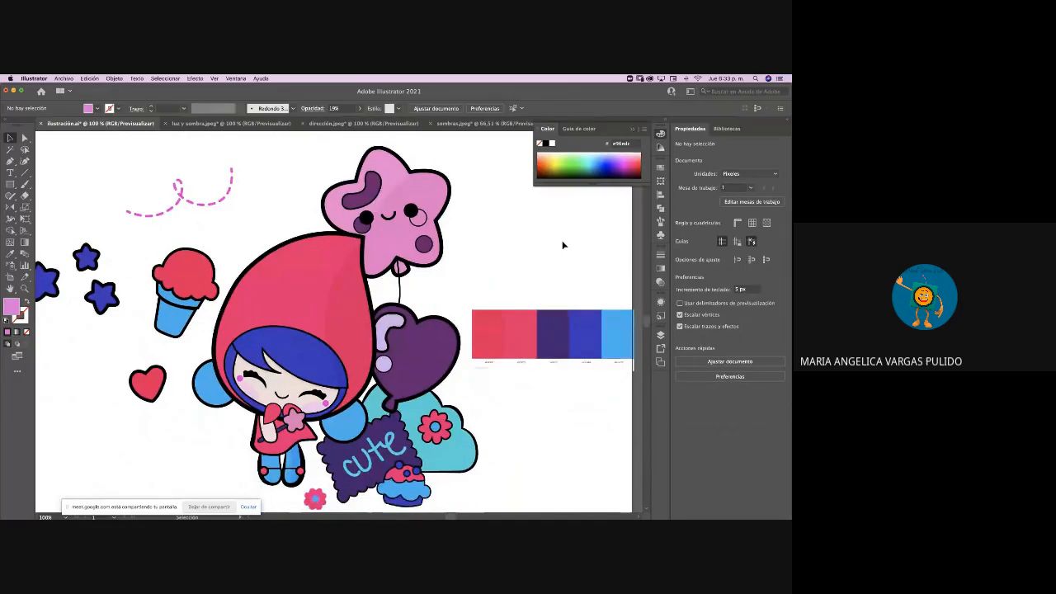
scroll(564, 245, "left", 3)
scroll(563, 245, "right", 3)
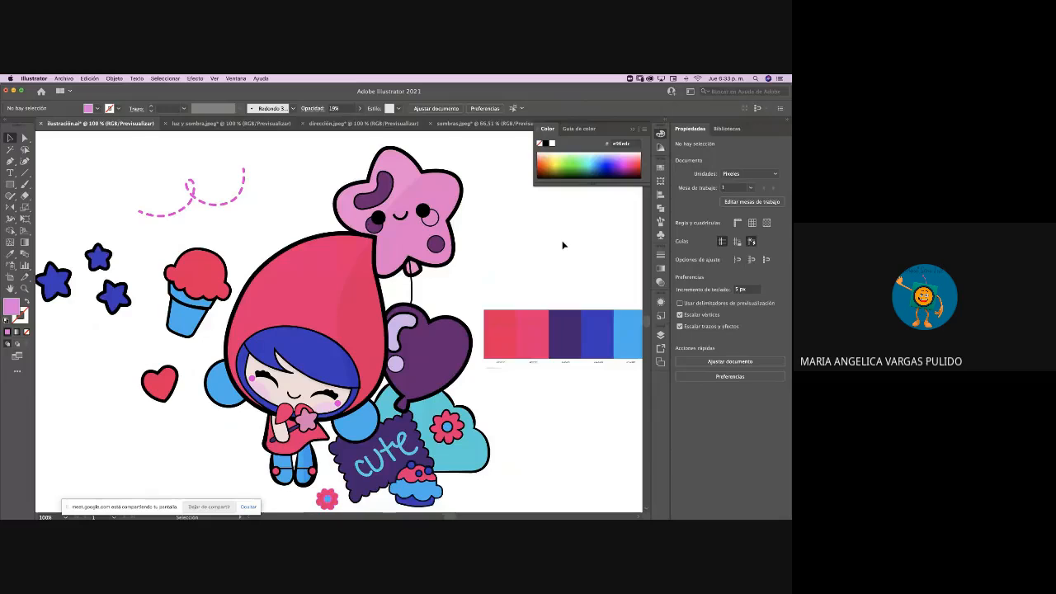
Lock the Sombras layer, and make the Brillos layer visible, unlocked and active
left_click(661, 335)
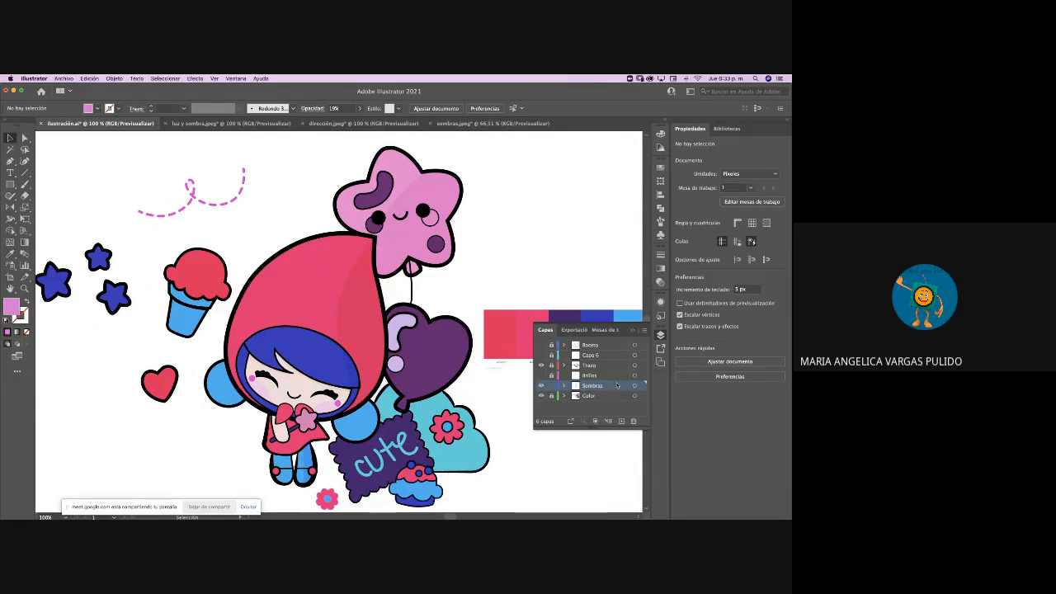
left_click(541, 375)
left_click(587, 376)
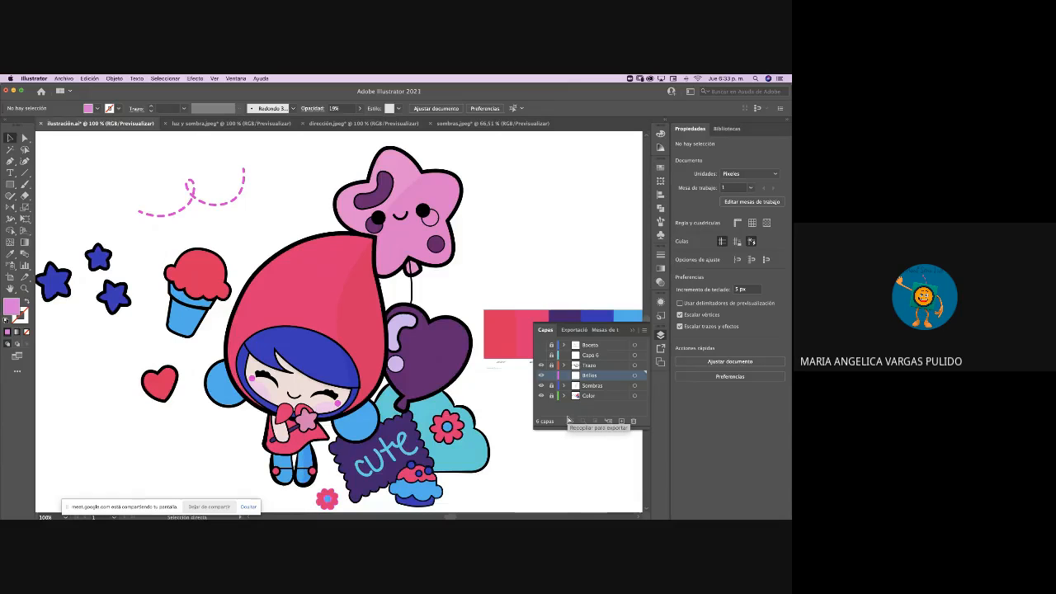
Reset the drawing colours to a white fill with no stroke for highlights on the Brillos layer
key("super+plus")
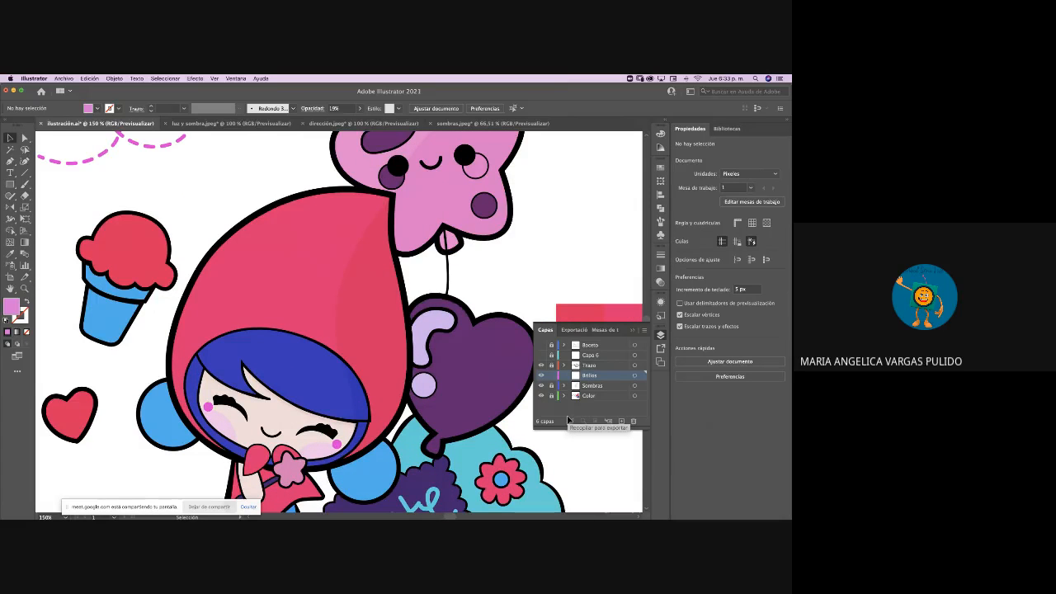
scroll(562, 456, "down", 2)
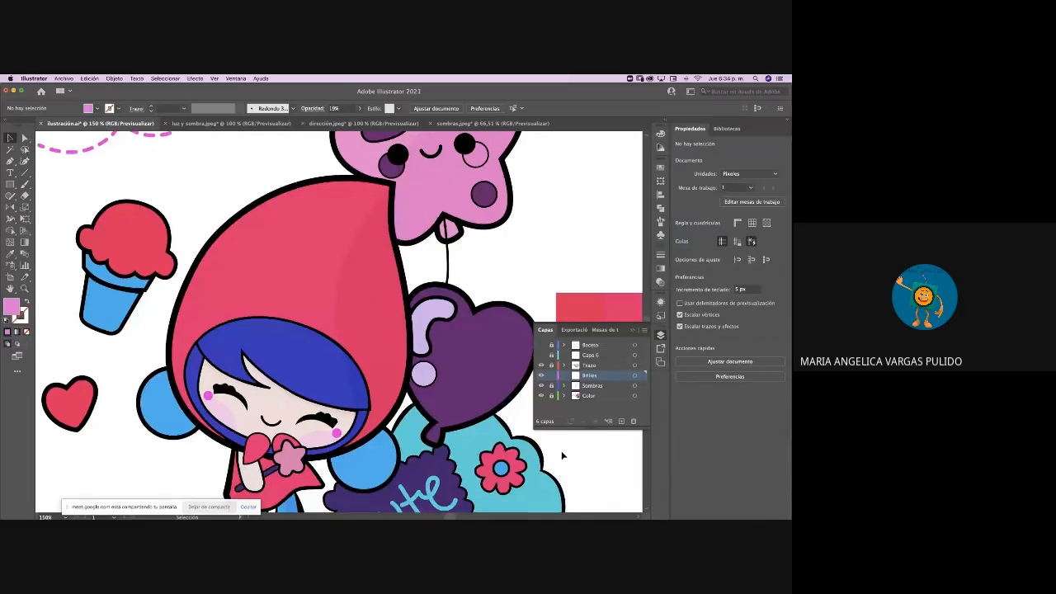
scroll(562, 455, "down", 1)
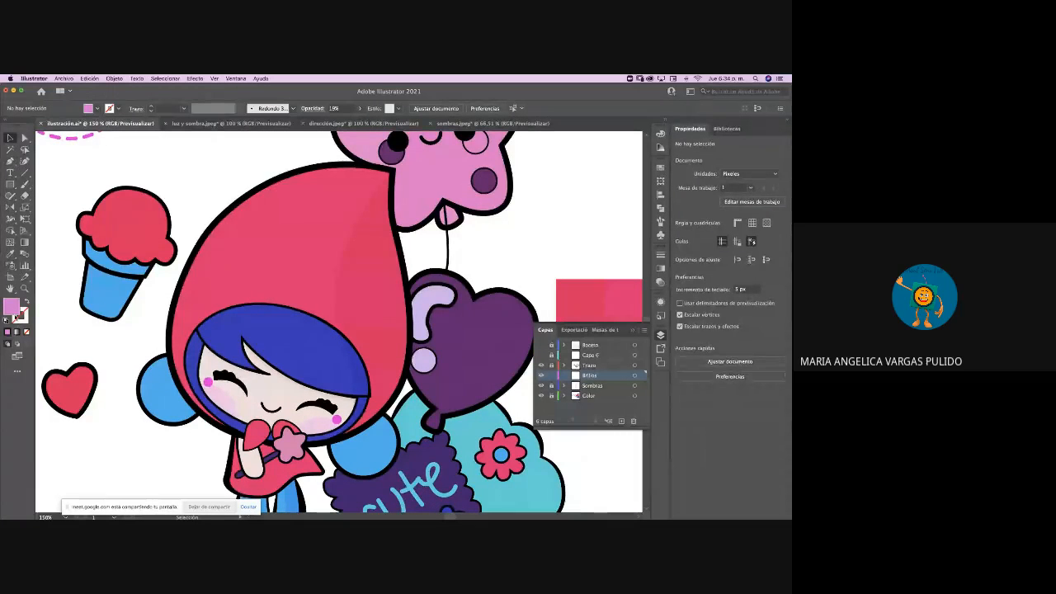
left_click(7, 320)
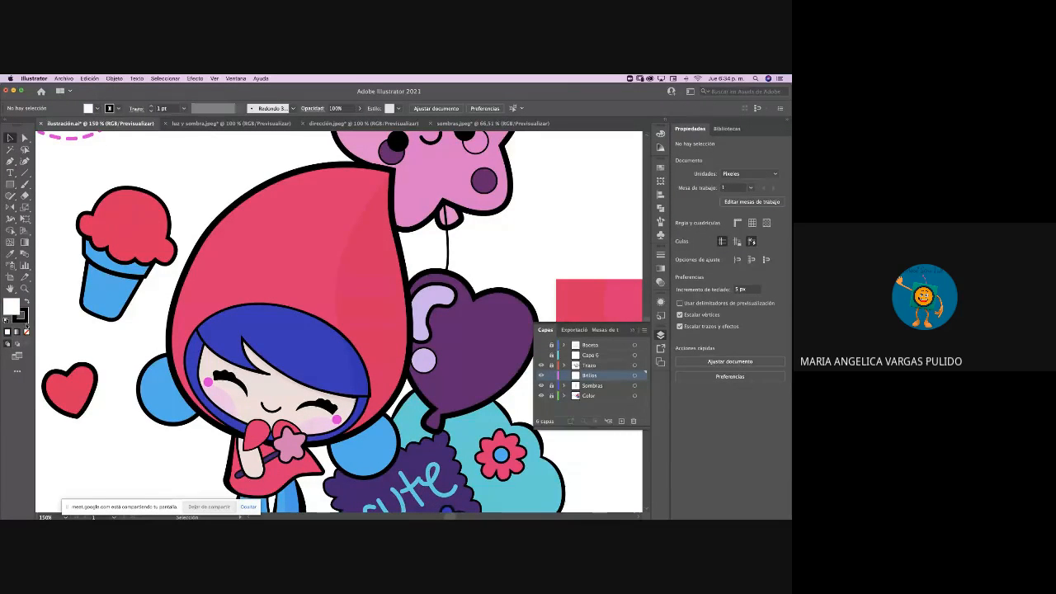
left_click(26, 322)
left_click(26, 332)
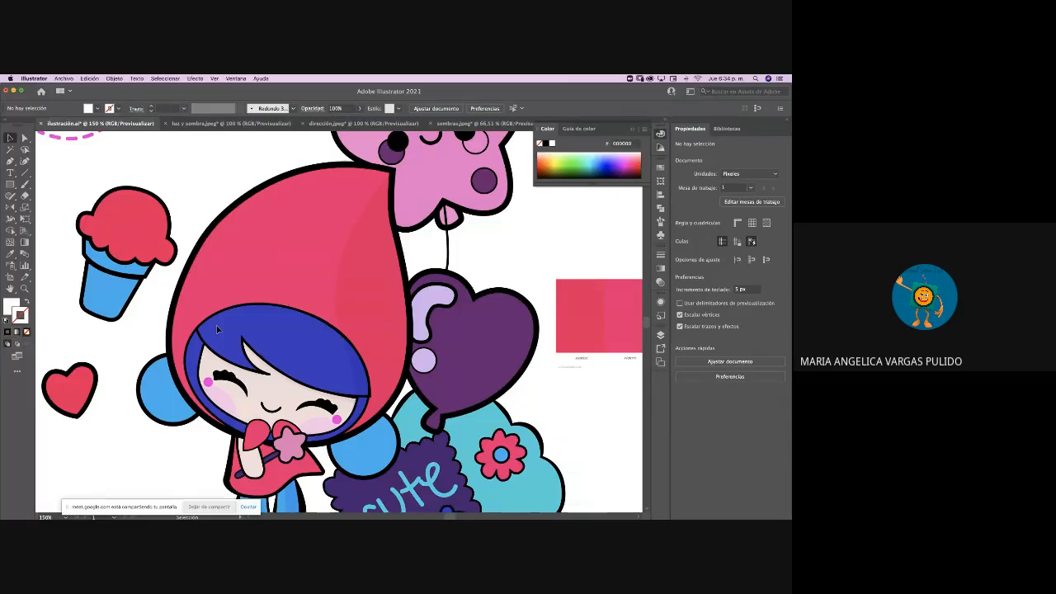
left_click(661, 335)
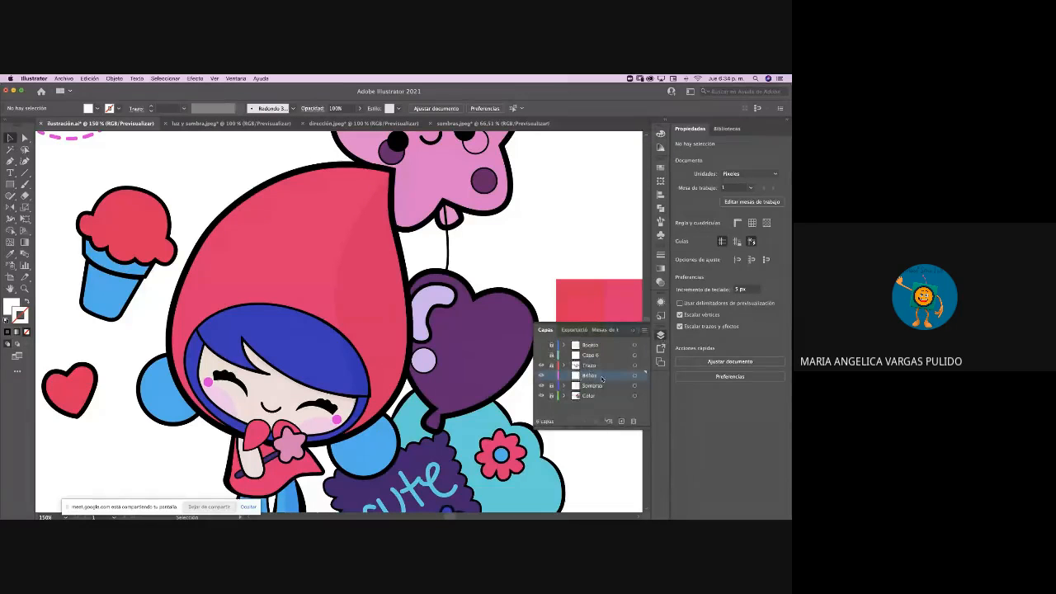
Start a highlight on the hood with the Pen tool, curving from its upper outline to its lower left edge beside the fringe
left_click(10, 161)
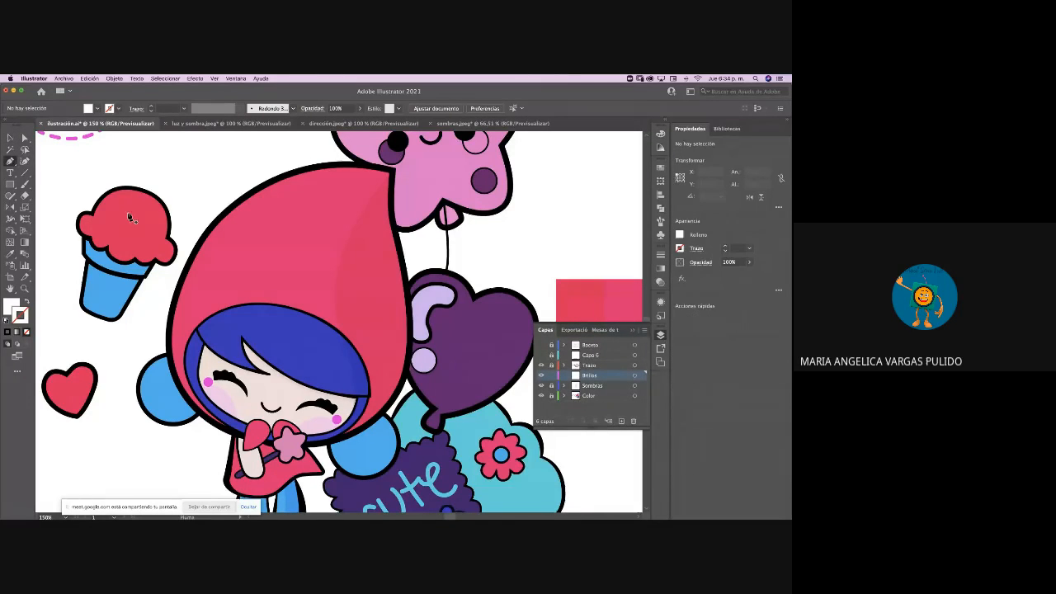
left_click(307, 170)
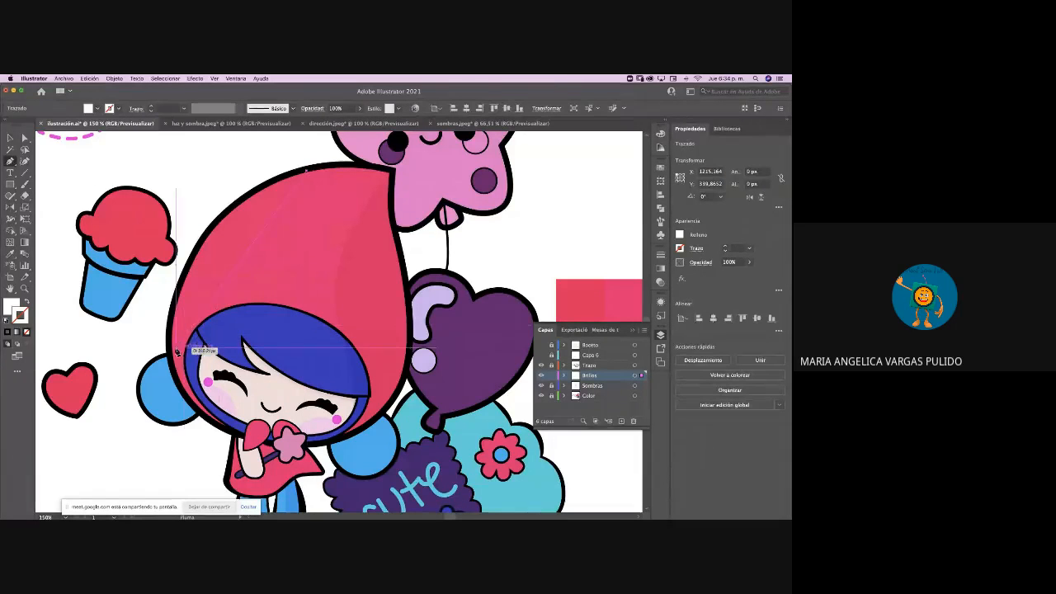
left_click_drag(173, 351, 91, 418)
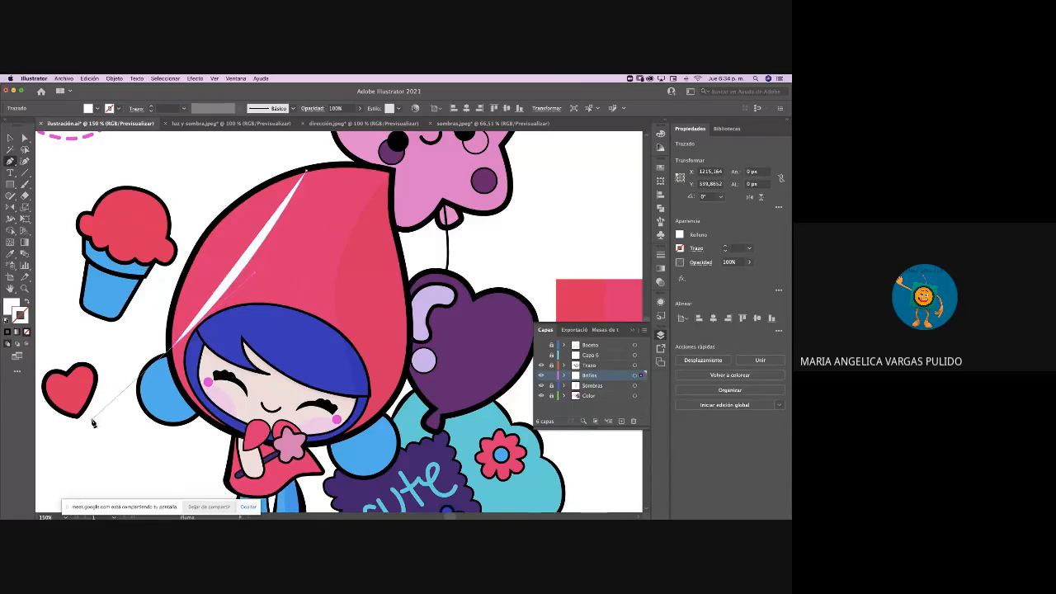
left_click(174, 350)
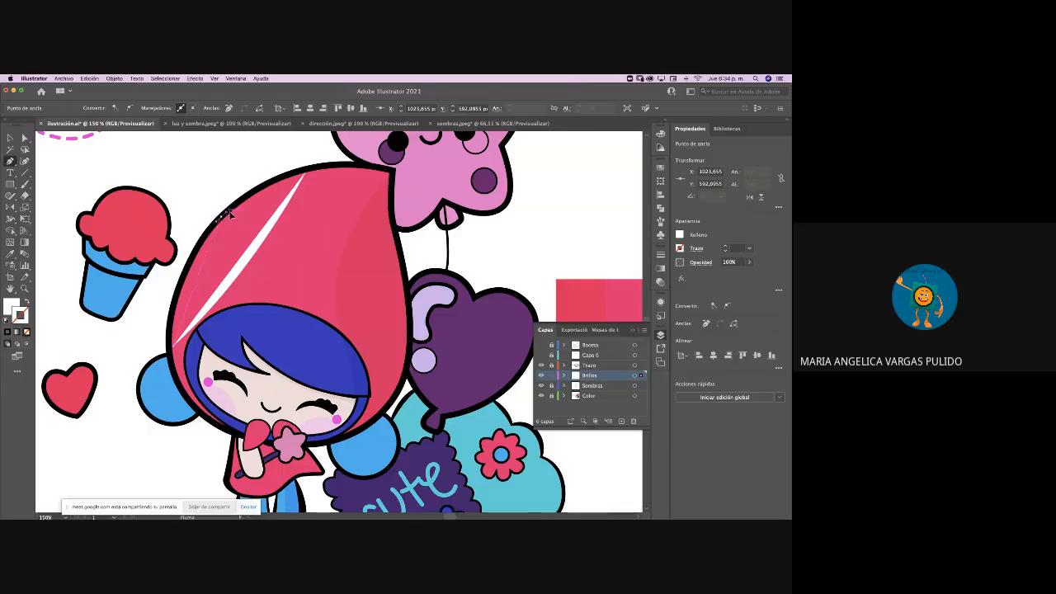
left_click_drag(221, 217, 314, 248)
scroll(313, 248, "down", 6)
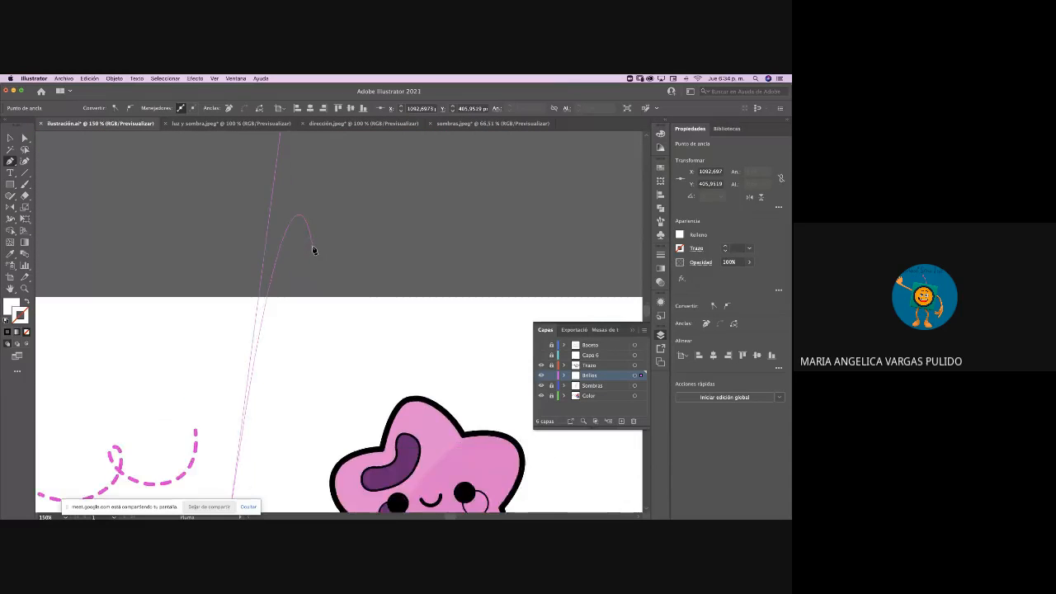
scroll(314, 249, "down", 8)
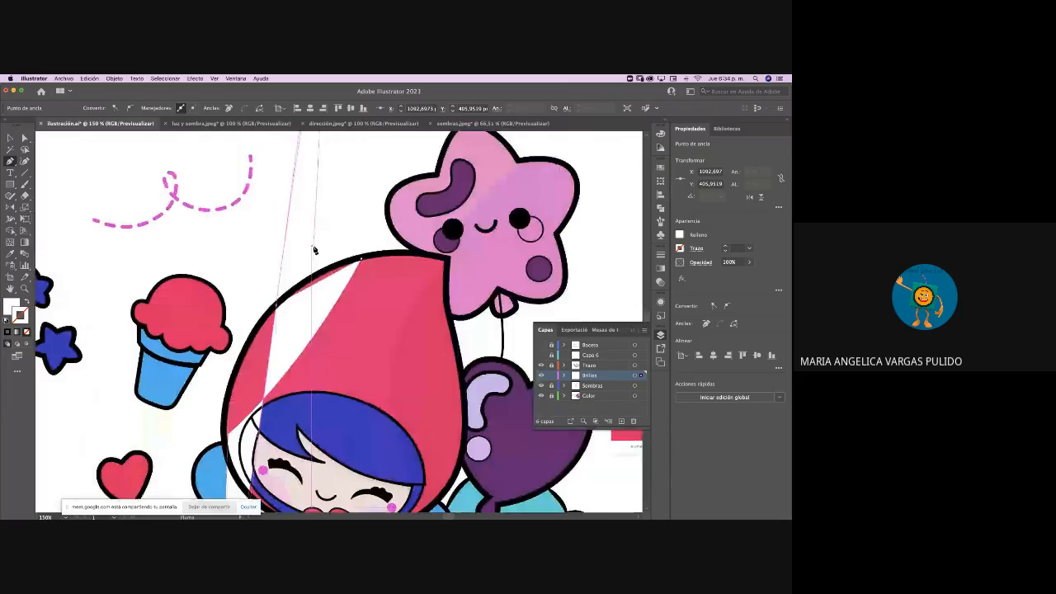
key("super+z")
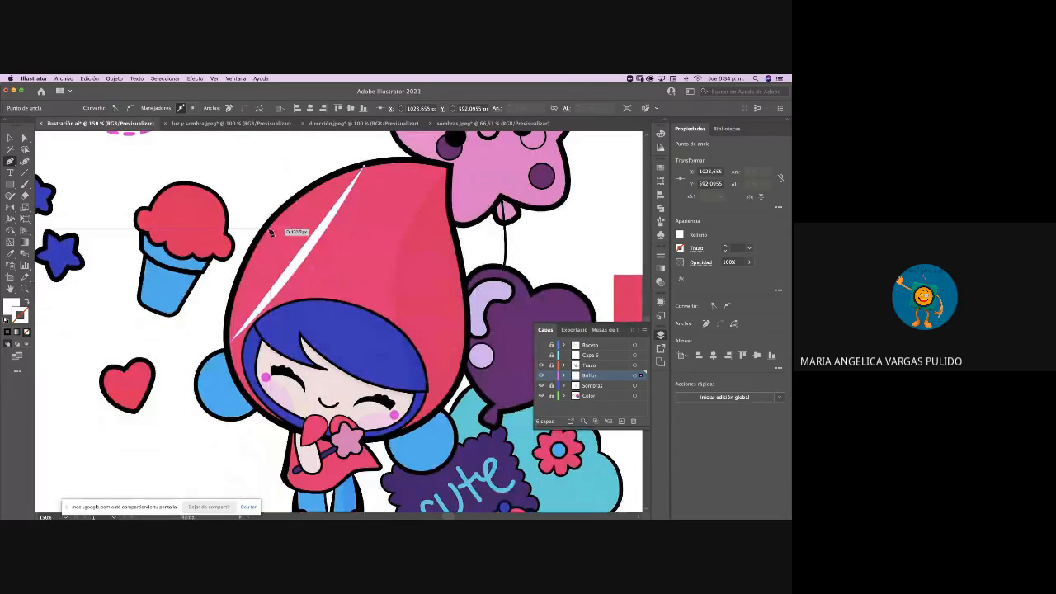
Close the white highlight shape by following the hood's left outline back to the starting point, and deselect it
left_click_drag(270, 222, 413, 168)
left_click(271, 223)
left_click(10, 138)
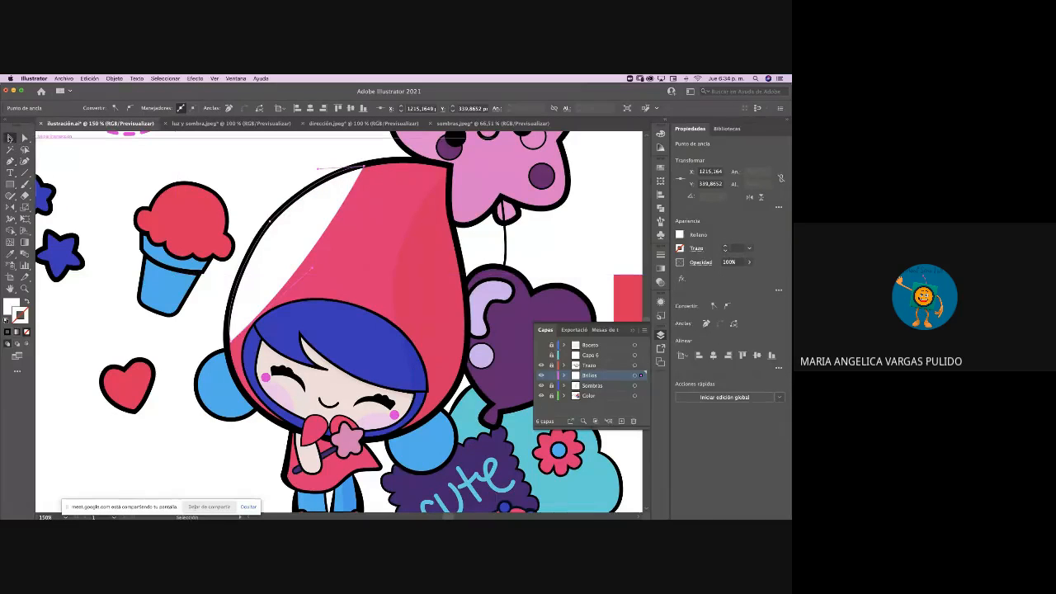
left_click(118, 186)
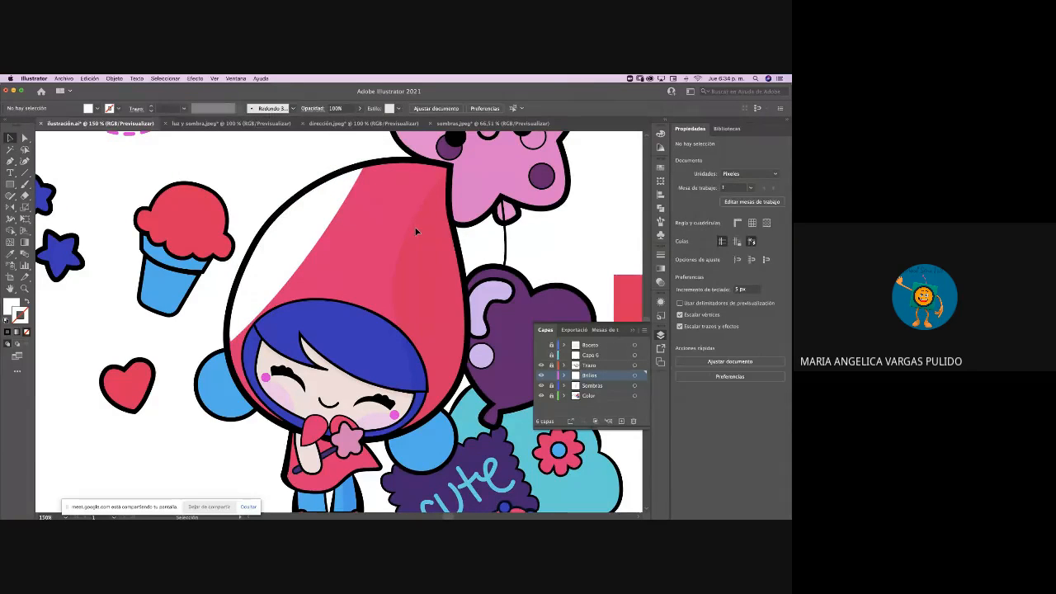
Move the highlight's lower left anchor point slightly outward onto the hood's outline, and deselect the shape
left_click(245, 330)
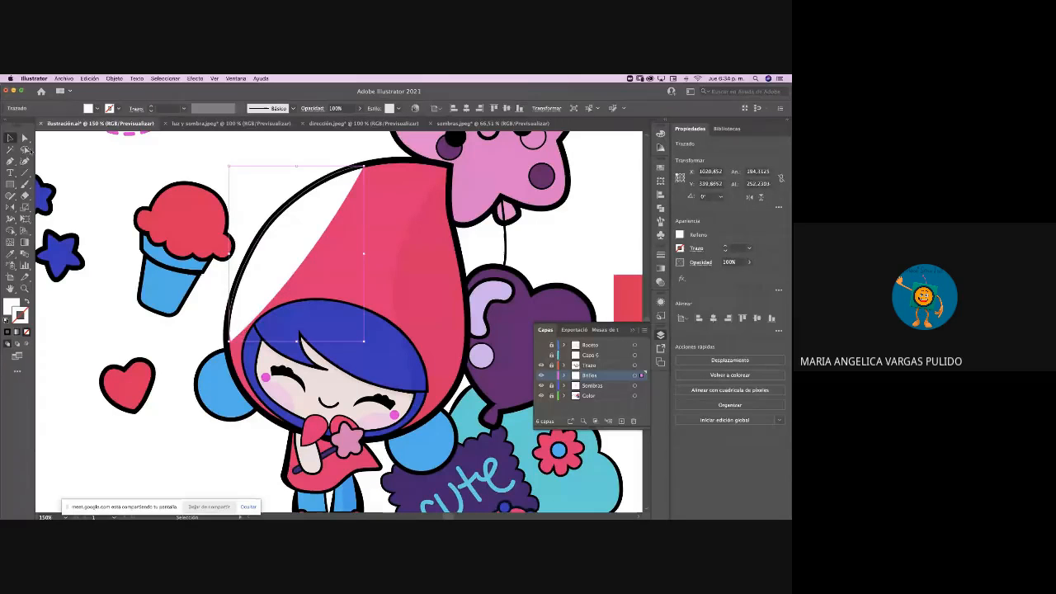
left_click(25, 138)
left_click(235, 345)
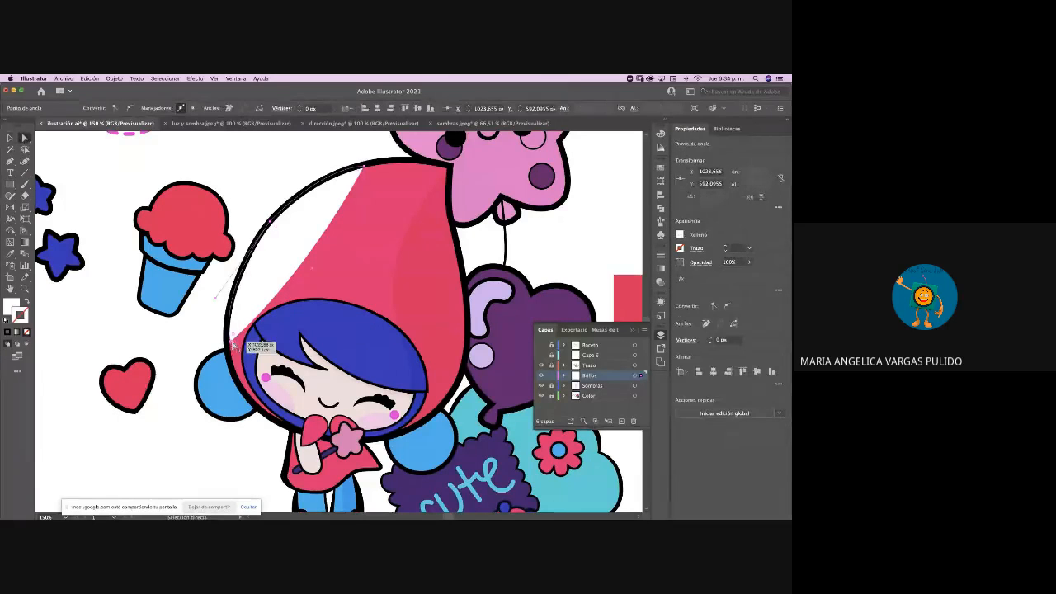
left_click_drag(232, 343, 226, 347)
left_click(9, 138)
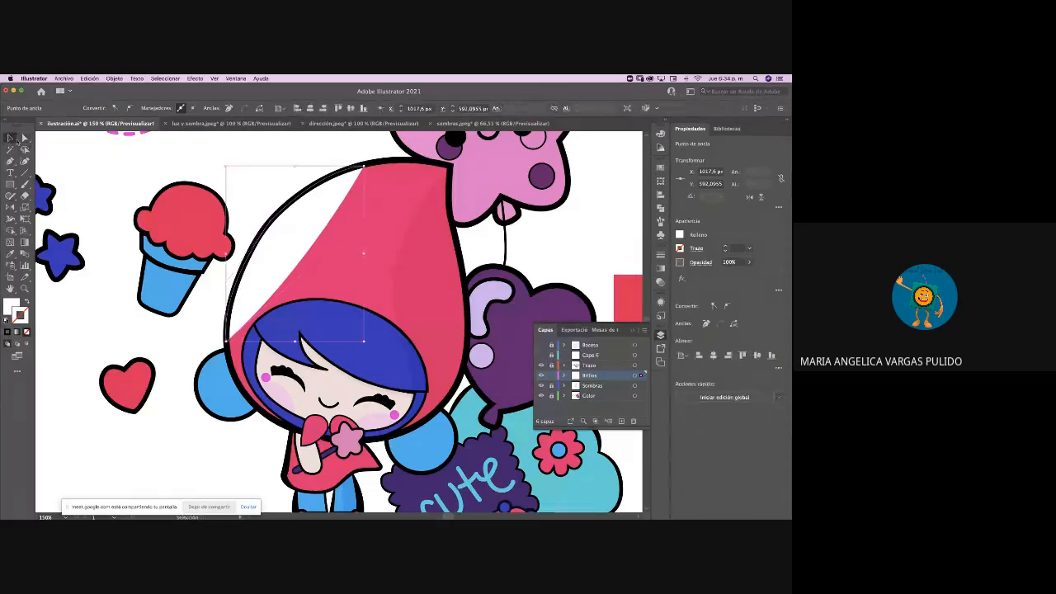
left_click(102, 185)
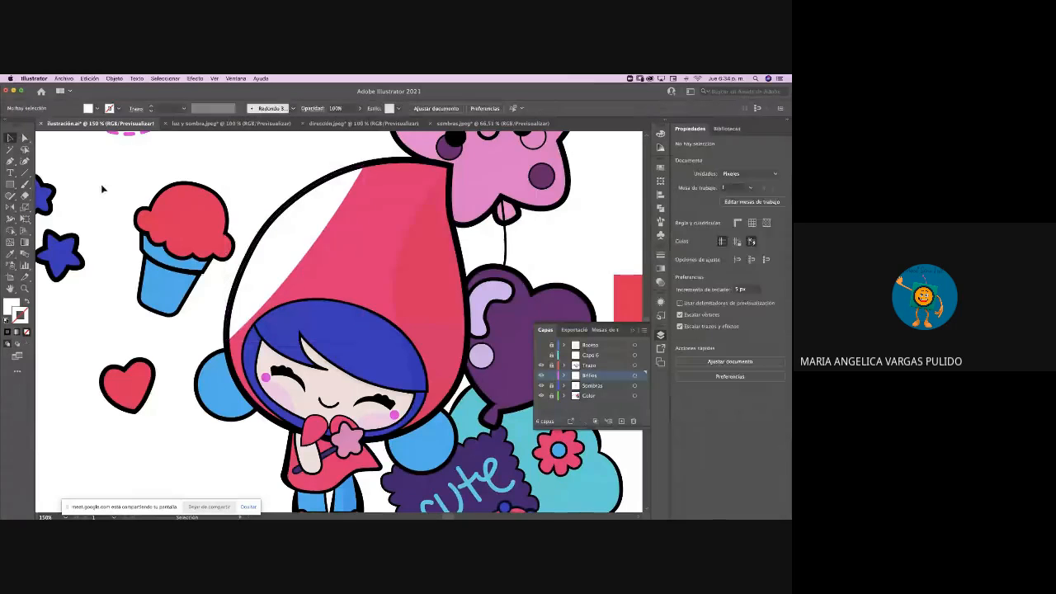
Set the white hood highlight's blending mode to Luz suave and its opacity to 28%
left_click(307, 235)
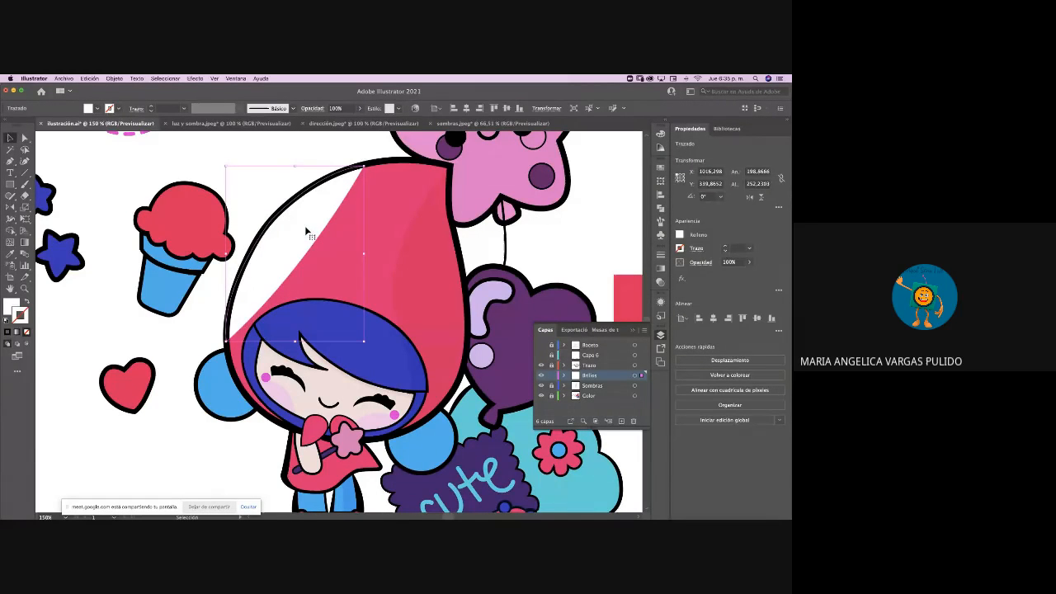
left_click(313, 108)
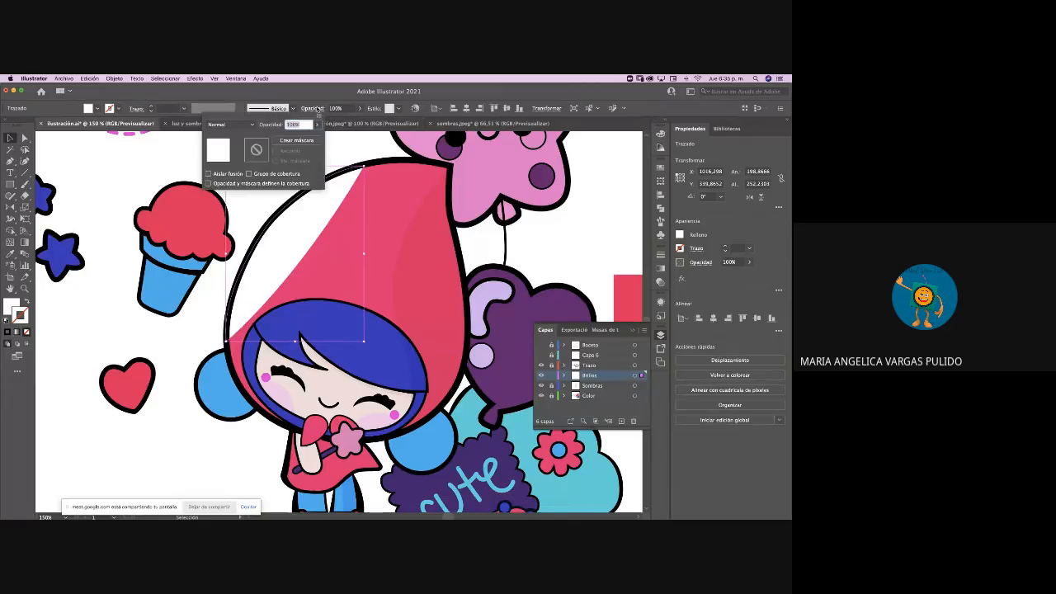
left_click(252, 124)
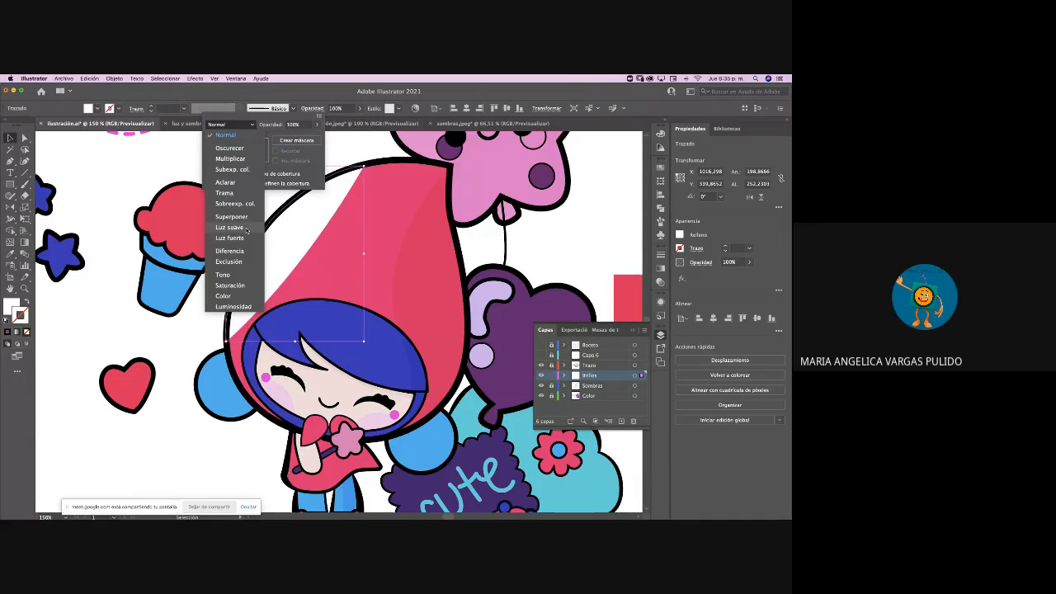
left_click(245, 229)
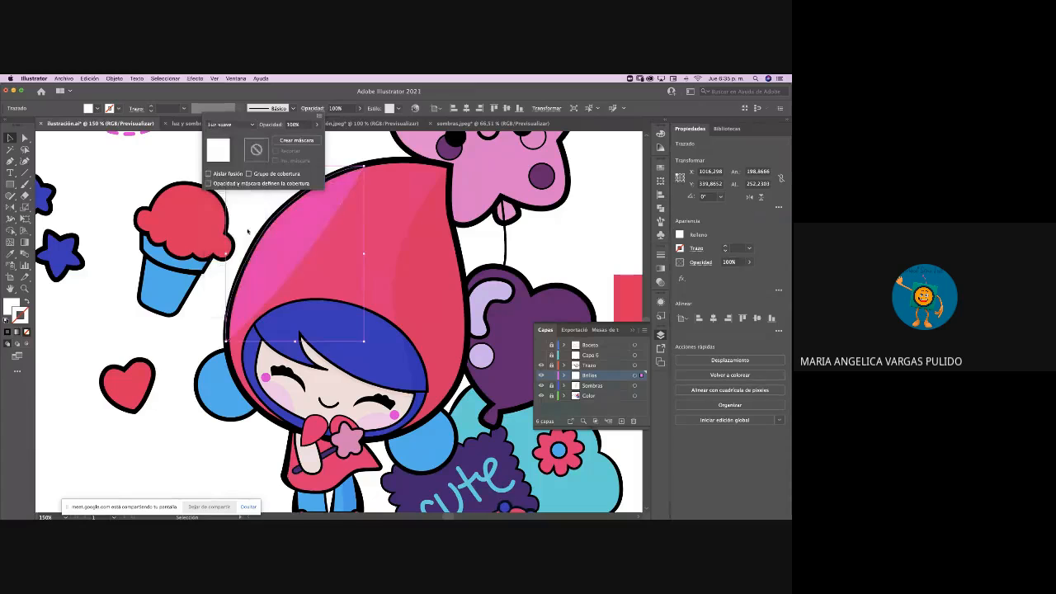
left_click(316, 128)
left_click_drag(311, 138, 291, 142)
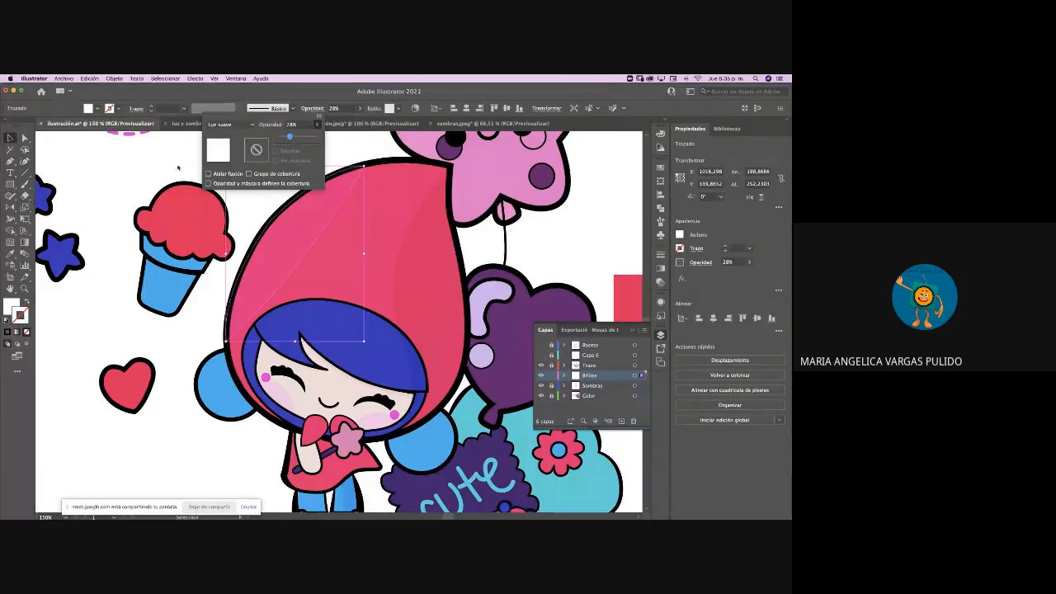
left_click(179, 165)
left_click(13, 138)
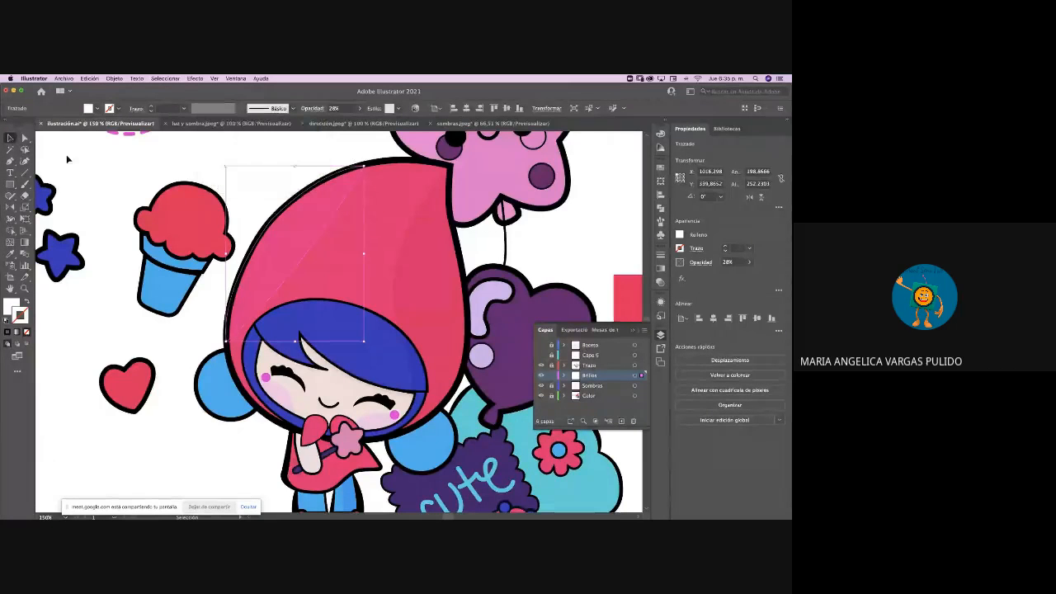
Deselect the hood highlight and set up the Paintbrush tool with the Redondo 10 pt brush
left_click(77, 162)
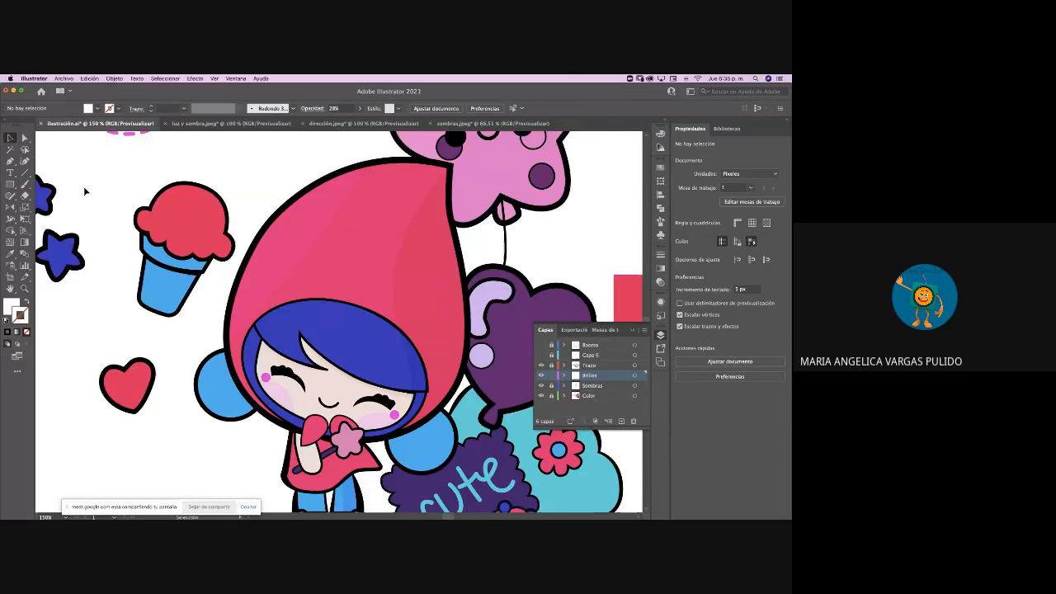
scroll(85, 191, "down", 2)
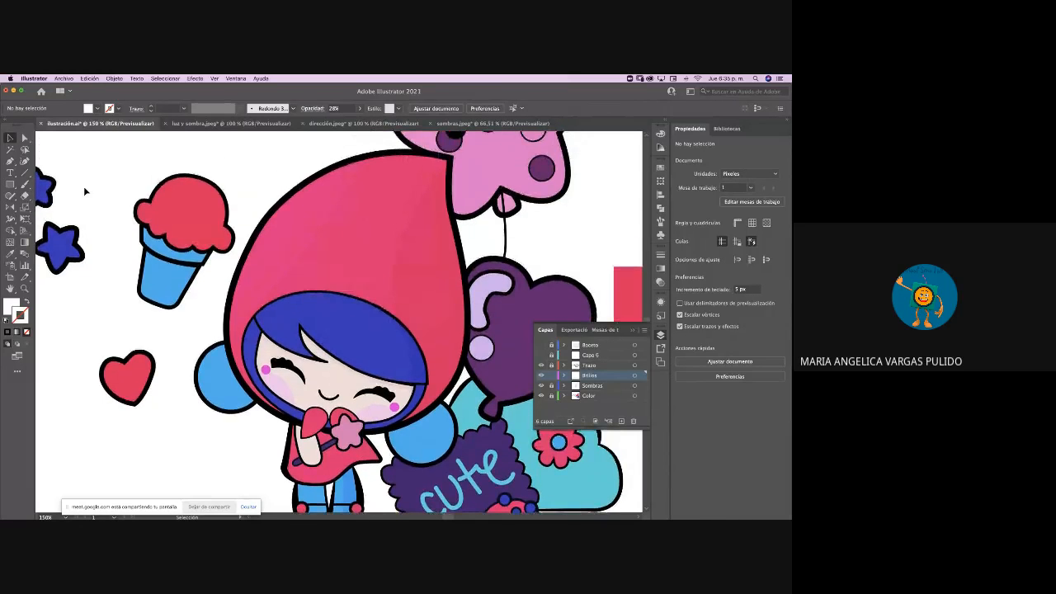
scroll(84, 191, "left", 1)
scroll(84, 191, "down", 1)
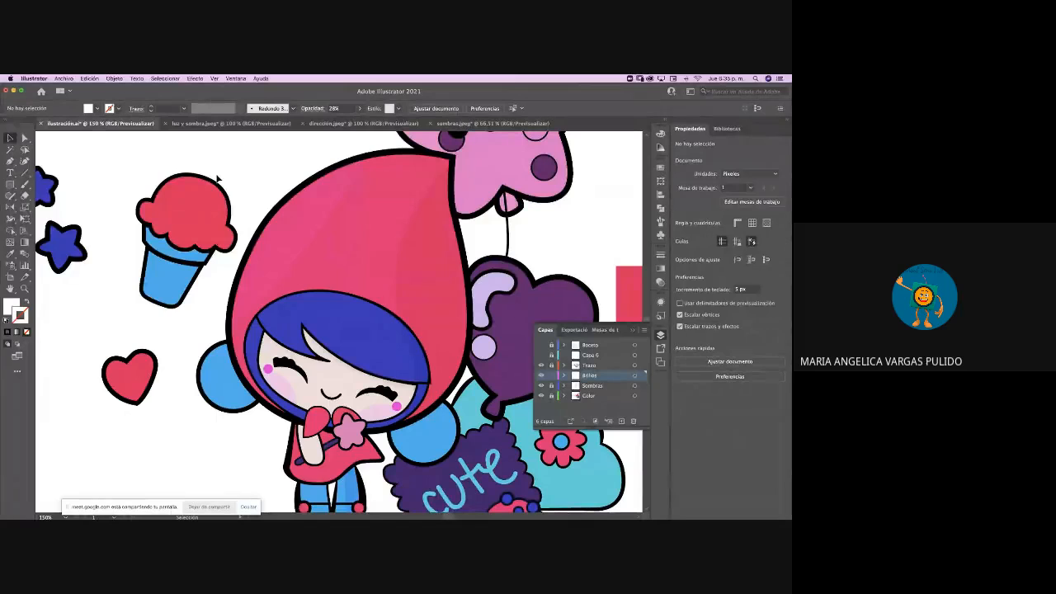
left_click(26, 186)
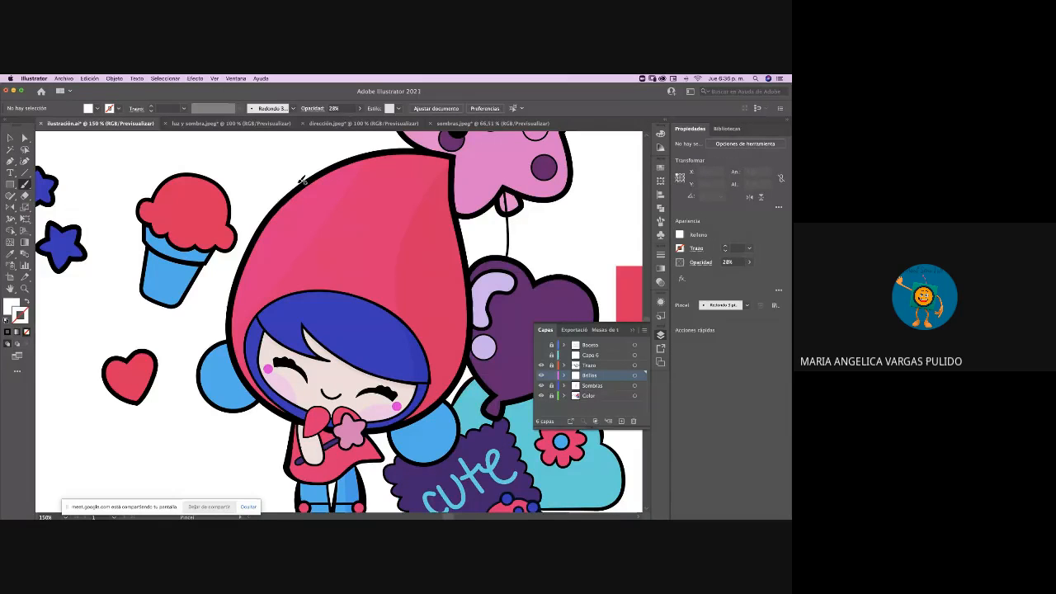
left_click(293, 108)
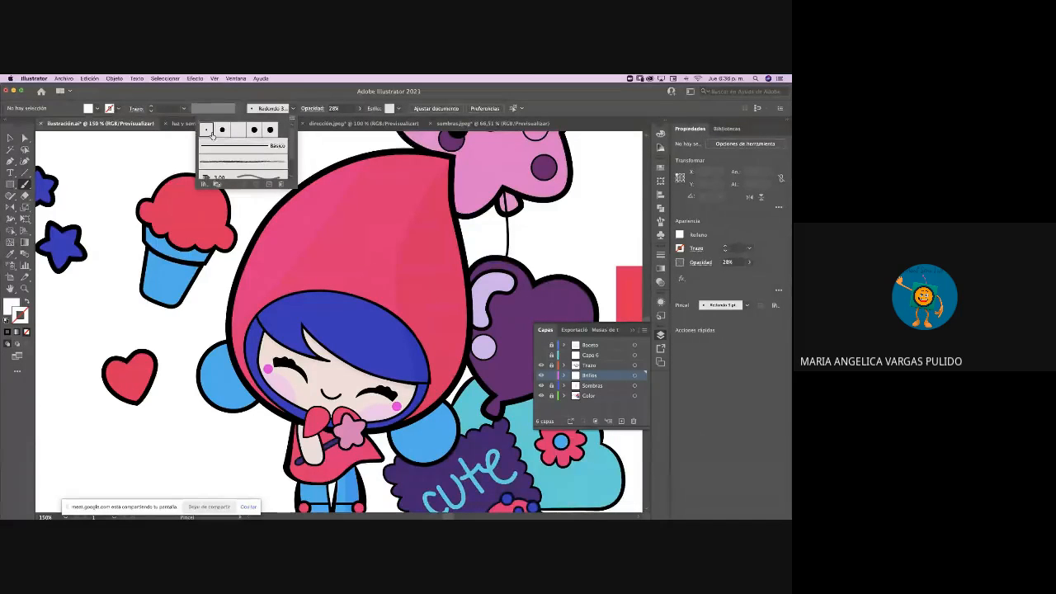
left_click(221, 131)
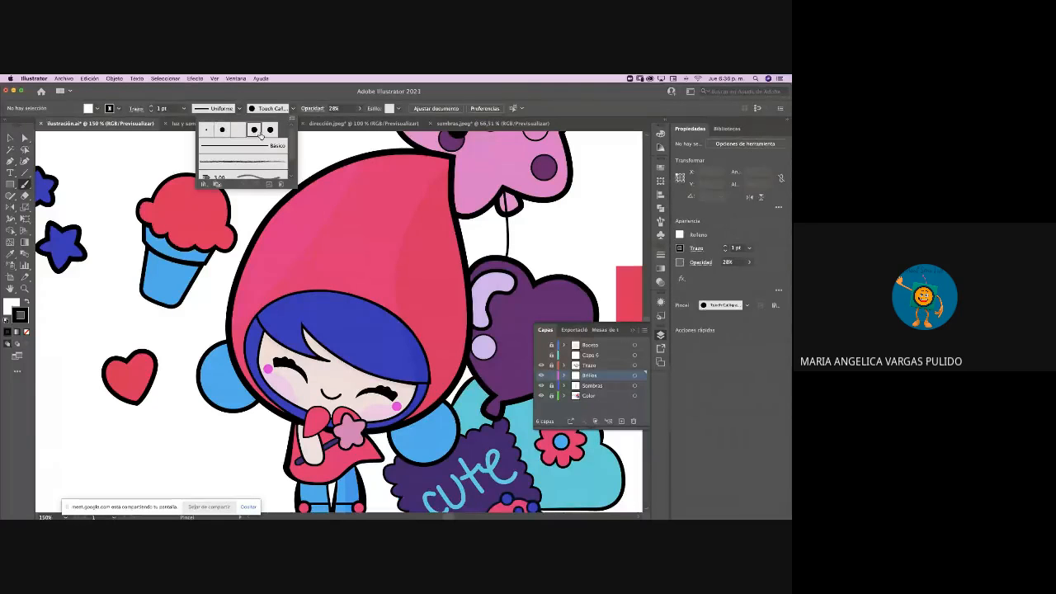
left_click(254, 131)
left_click(256, 132)
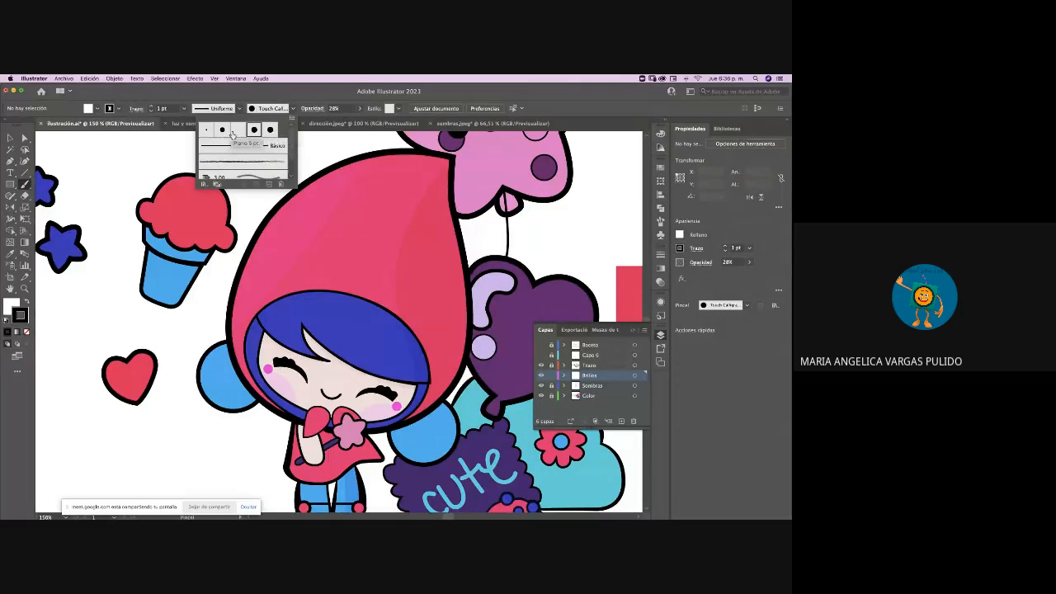
left_click(221, 129)
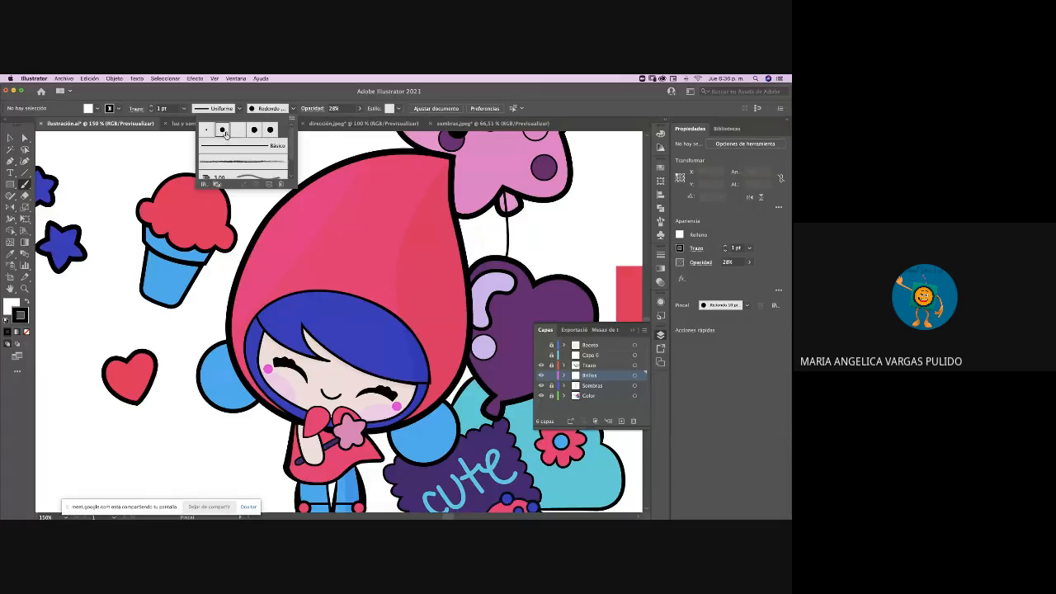
left_click(293, 225)
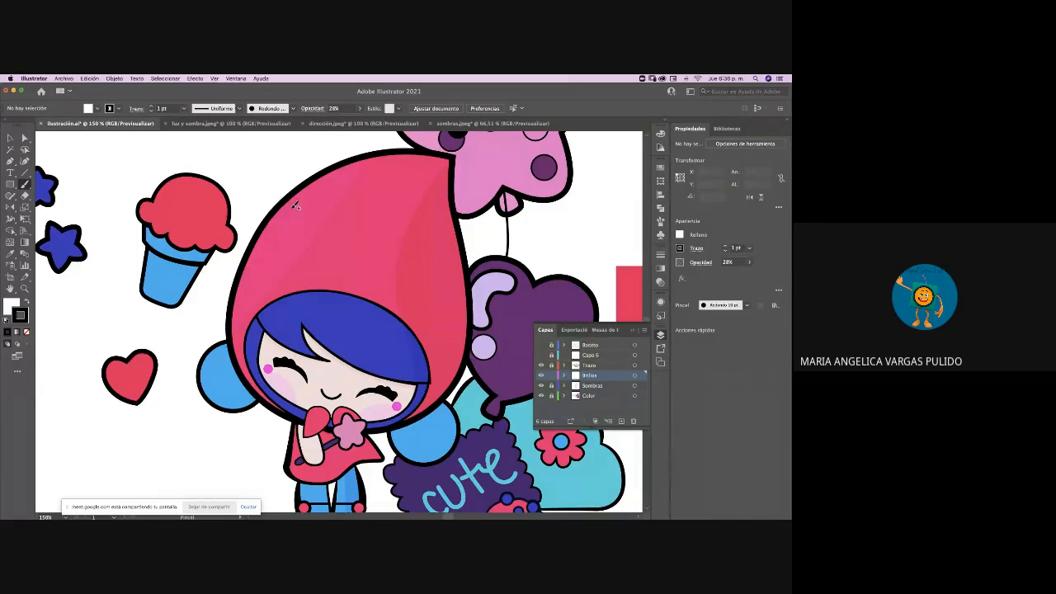
Lock the Brillos layer and add a new layer named luz above it
key("slash")
key("super+z")
left_click(552, 376)
left_click(621, 422)
double_click(590, 377)
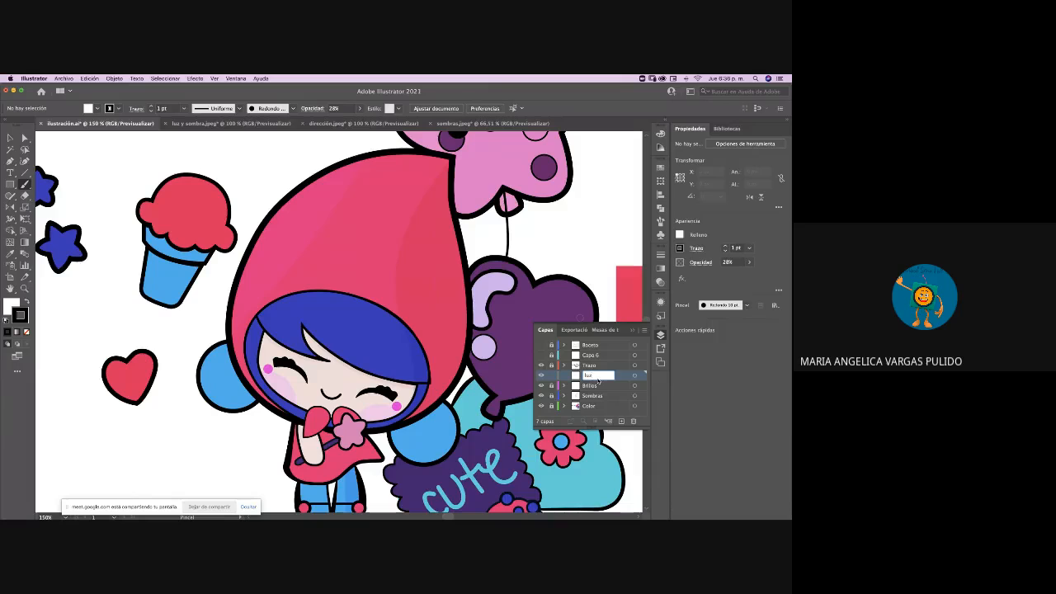
key("Return")
Set the brush's stroke colour to white
left_click_drag(296, 206, 267, 239)
key("d")
double_click(22, 317)
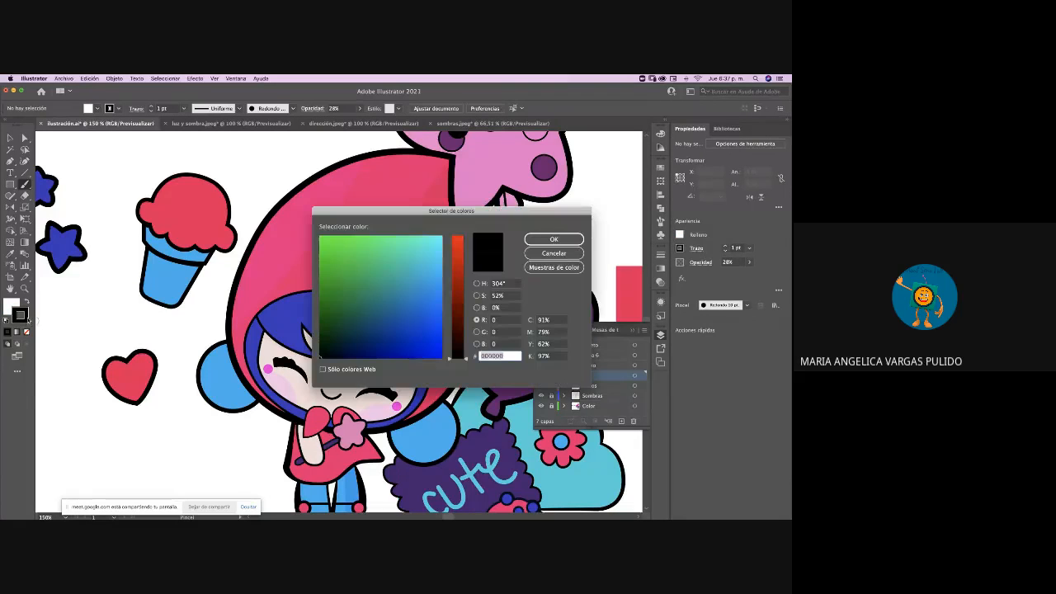
mouse_move(440, 348)
left_mouse_down()
mouse_move(424, 345)
mouse_move(437, 237)
left_mouse_up()
left_click(464, 279)
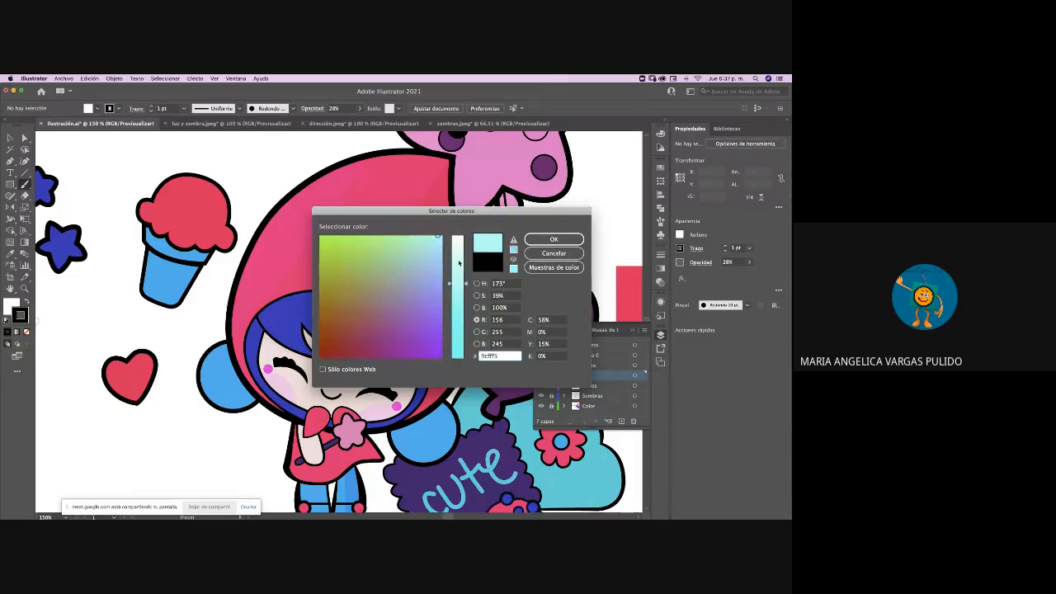
left_click(554, 240)
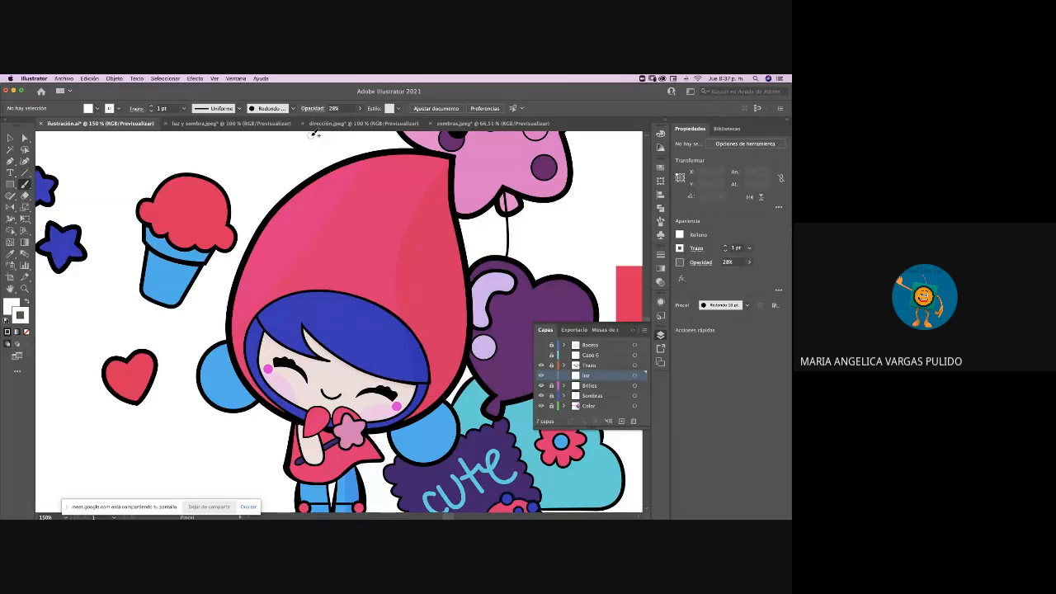
Lower the opacity to 62% and paint short light strokes along the hood's upper left edge
left_click(360, 109)
left_click_drag(333, 121, 347, 123)
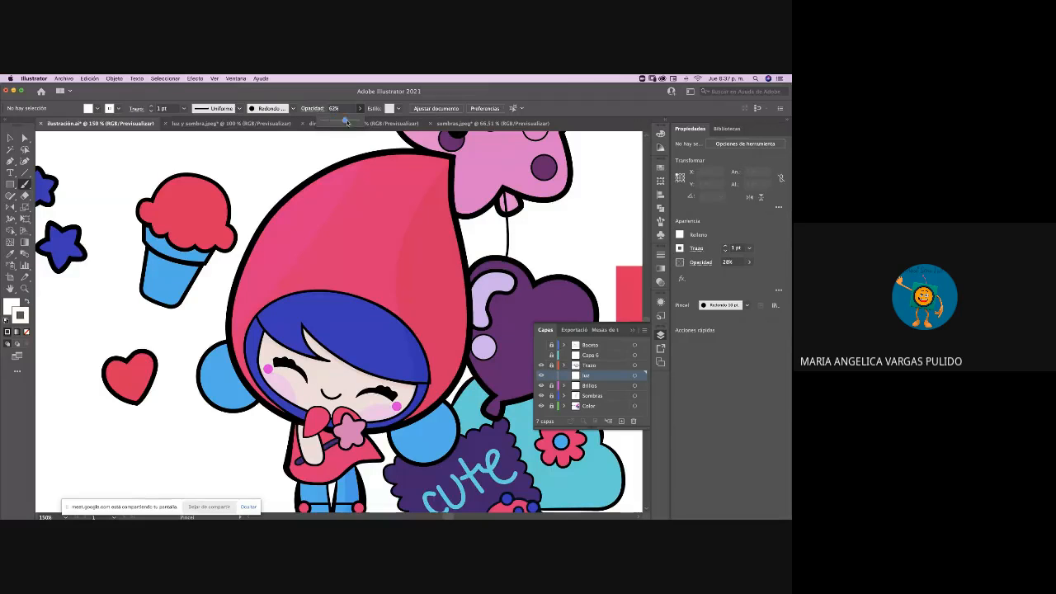
left_click(282, 221)
left_click_drag(281, 220, 259, 251)
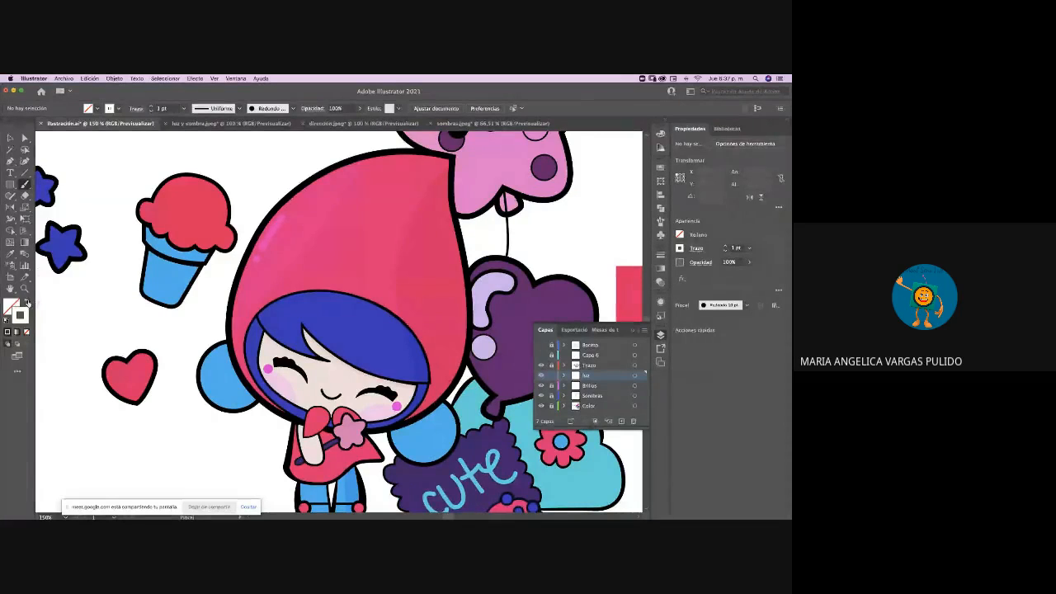
Try blend modes such as Trama and Luz fuerte with nothing selected, and return the mode to Normal
left_click(10, 138)
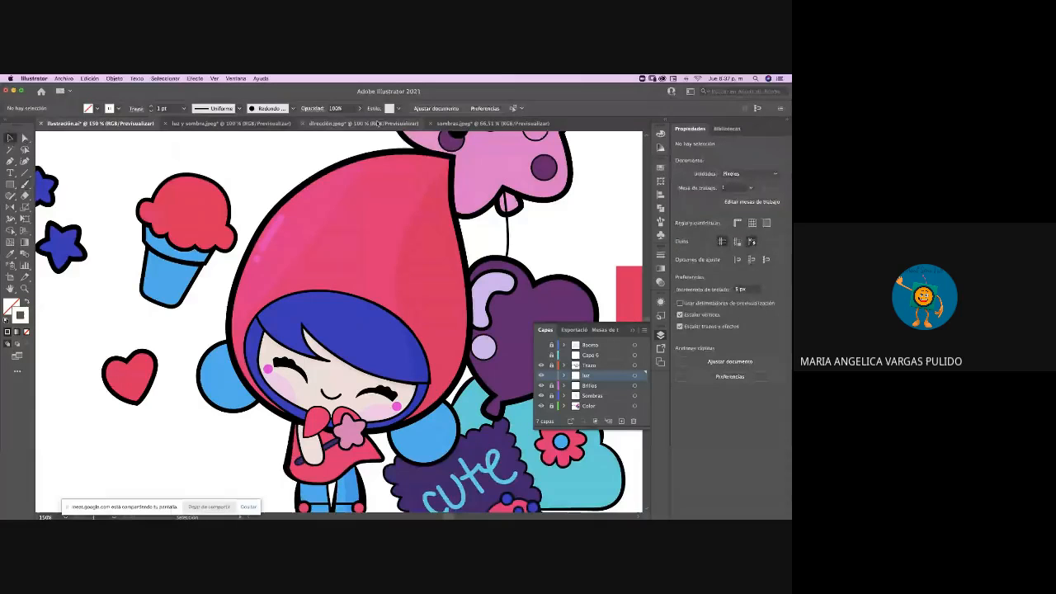
left_click(320, 111)
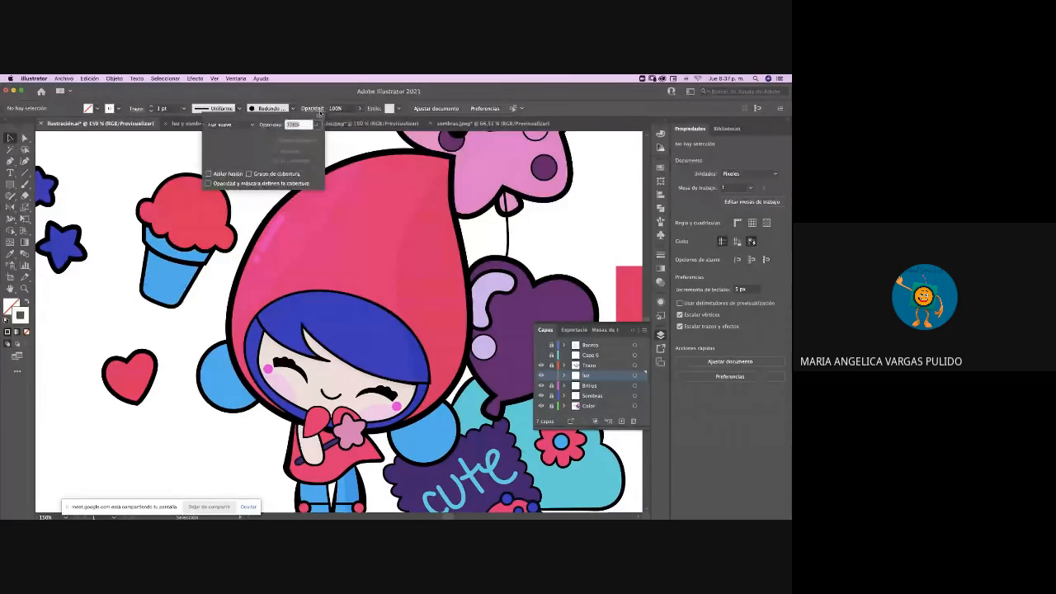
left_click(252, 126)
left_click(246, 137)
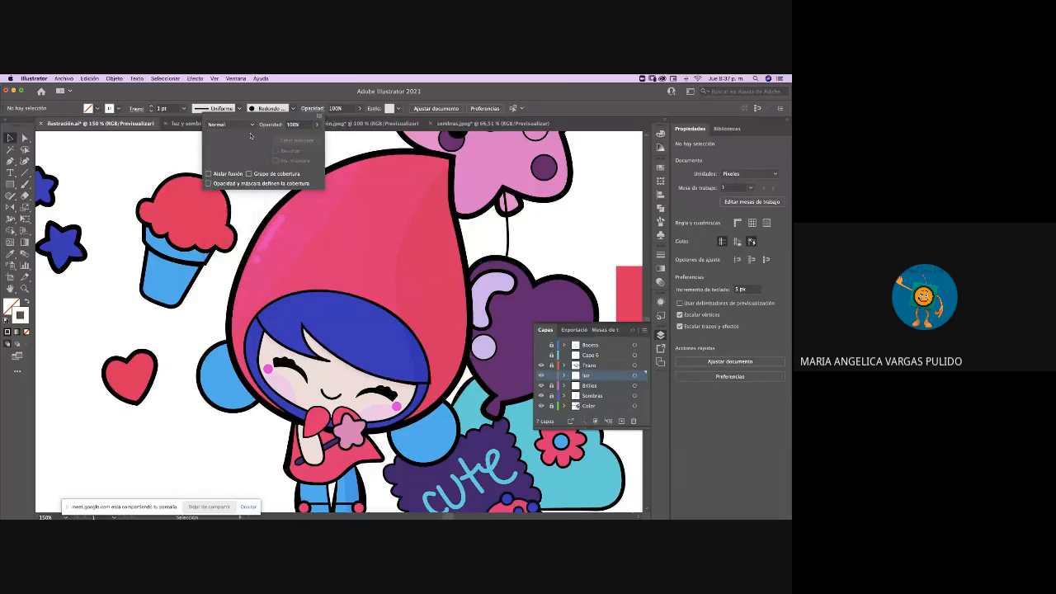
left_click(248, 124)
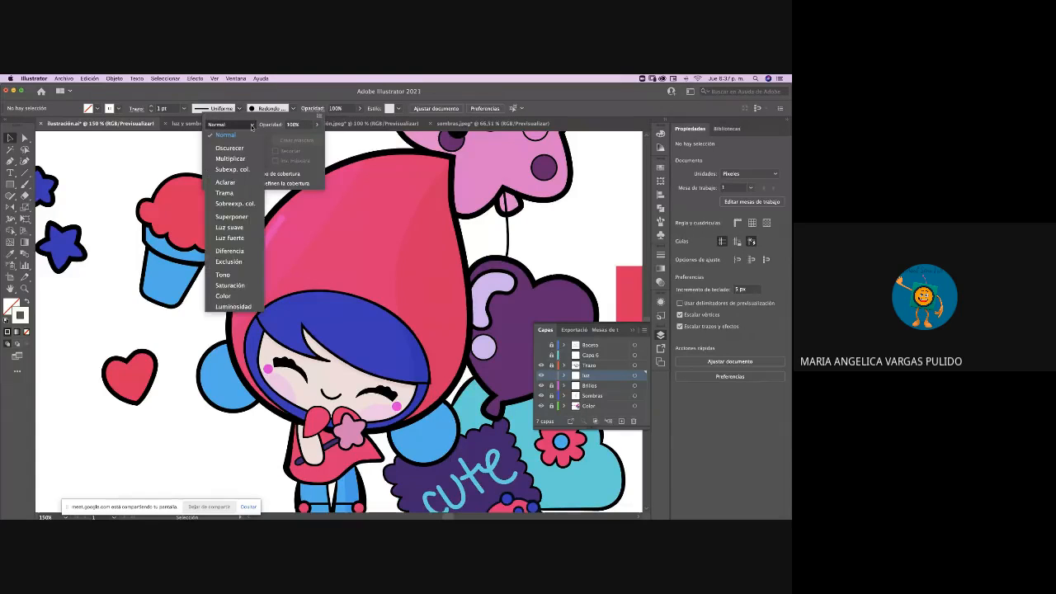
left_click(240, 150)
left_click(239, 125)
left_click(230, 194)
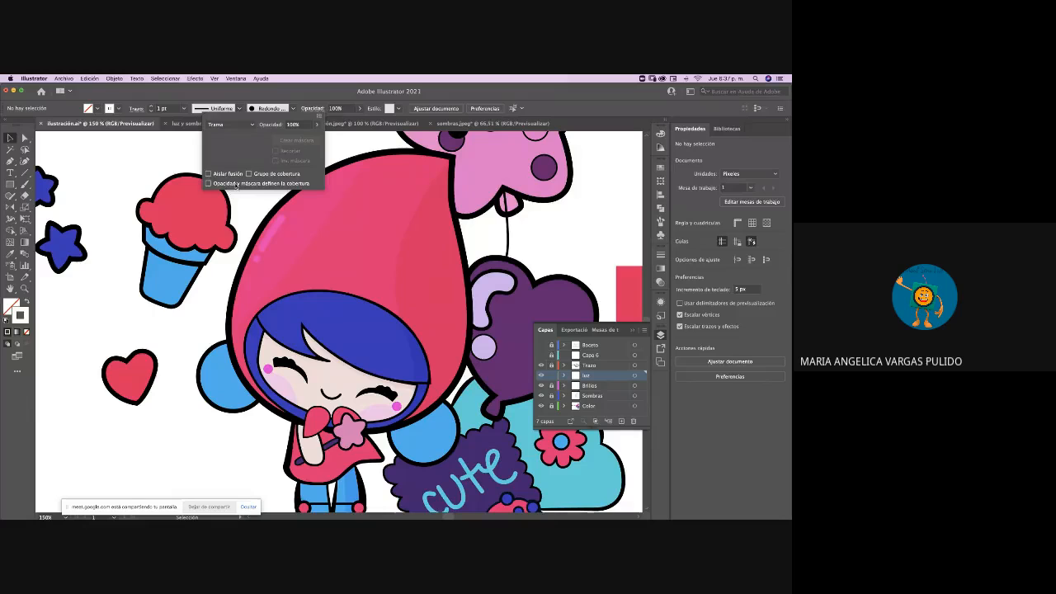
left_click(252, 124)
left_click(233, 238)
left_click(251, 126)
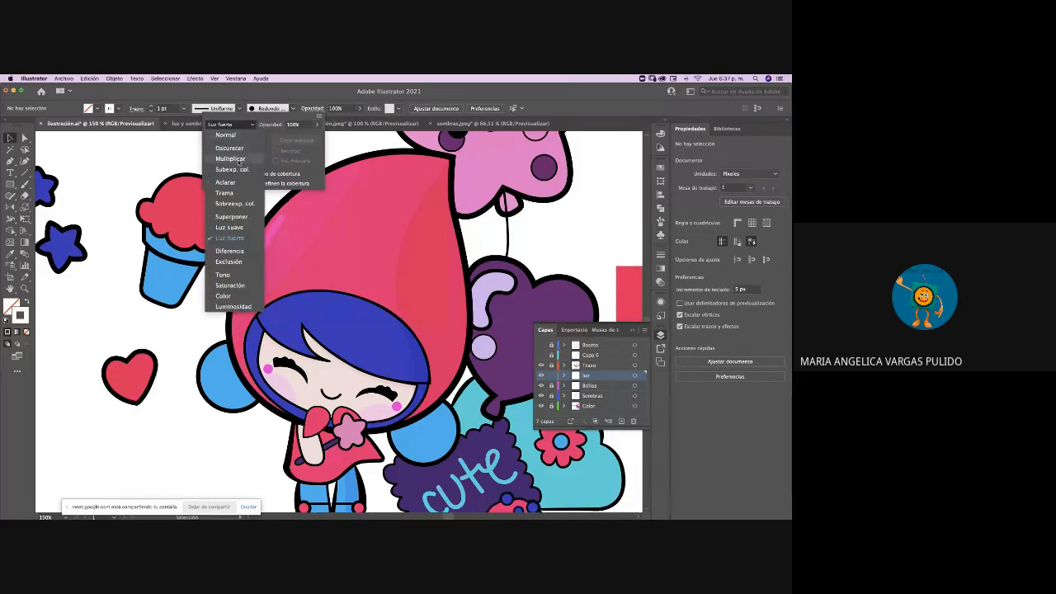
left_click(234, 193)
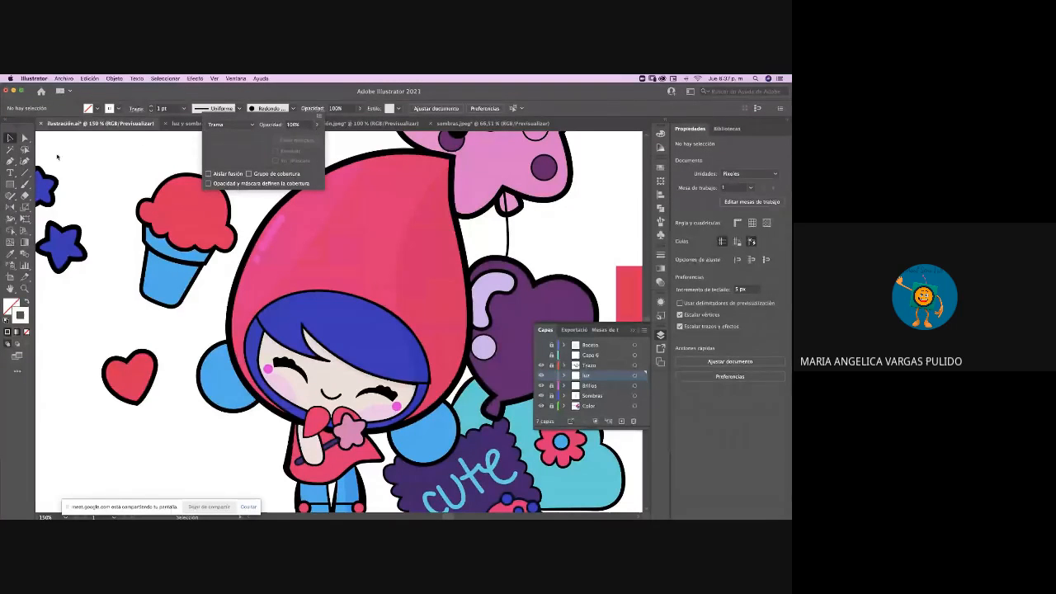
left_click(248, 124)
left_click(226, 134)
left_click(10, 138)
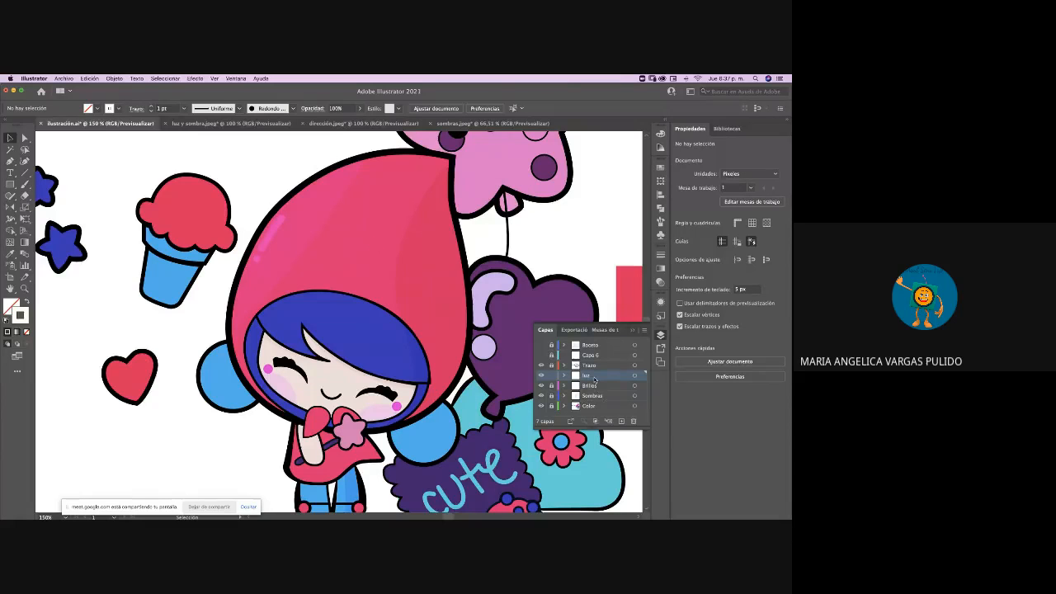
Move the luz layer below Sombras and toggle the visibility of the layers above it, leaving Capa 6 shown and Boceto hidden
left_click_drag(594, 378, 590, 400)
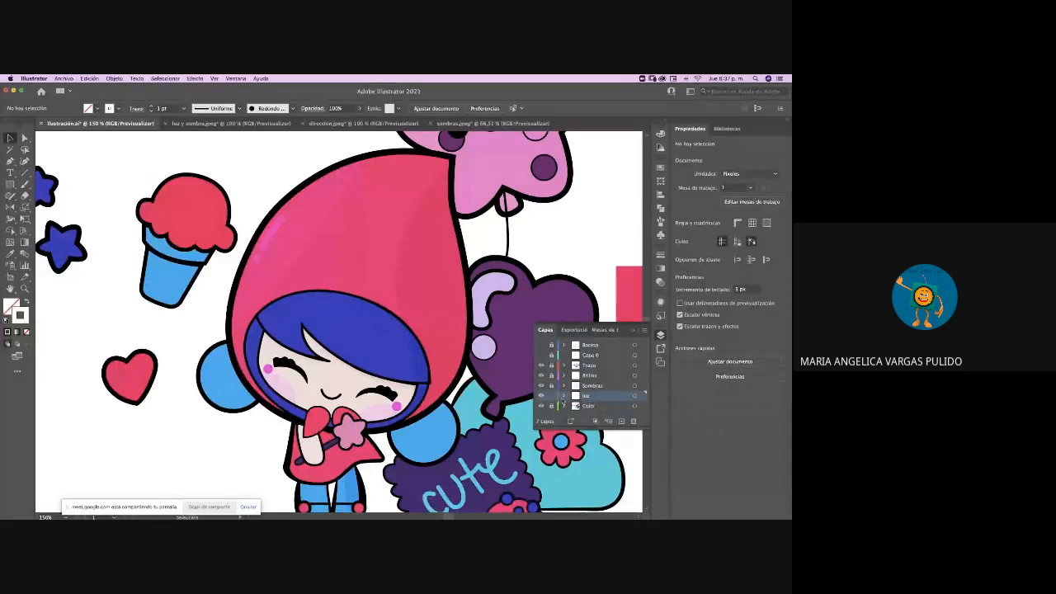
left_click_drag(541, 366, 542, 385)
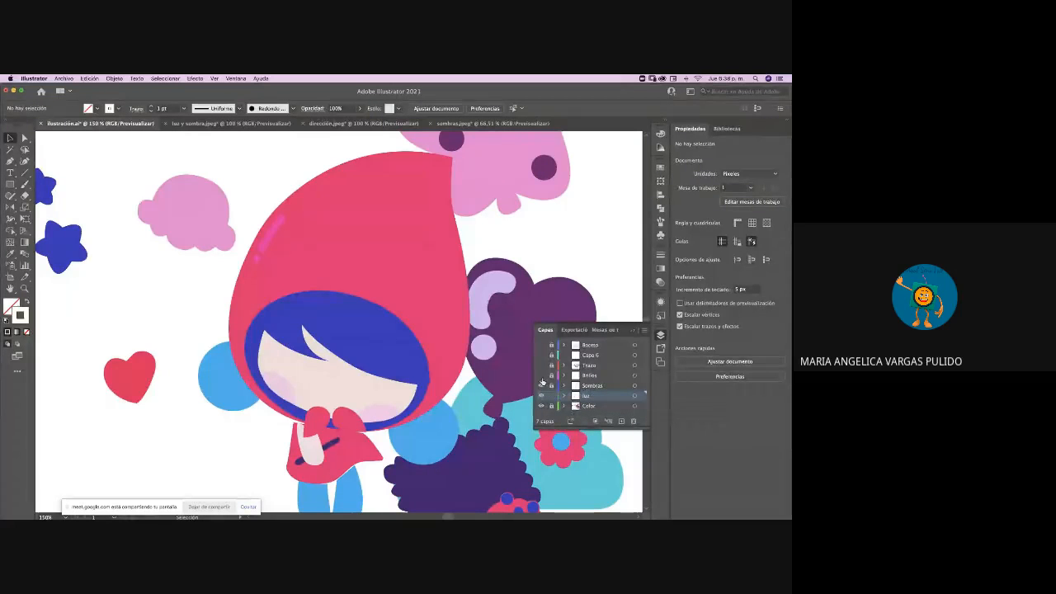
left_click_drag(541, 356, 541, 345)
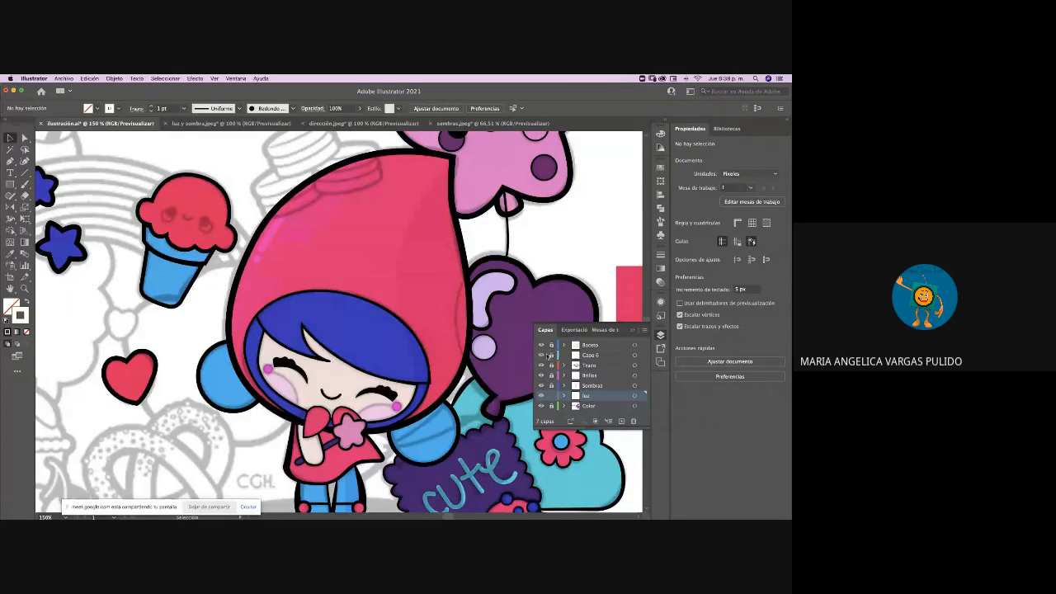
left_click(542, 346)
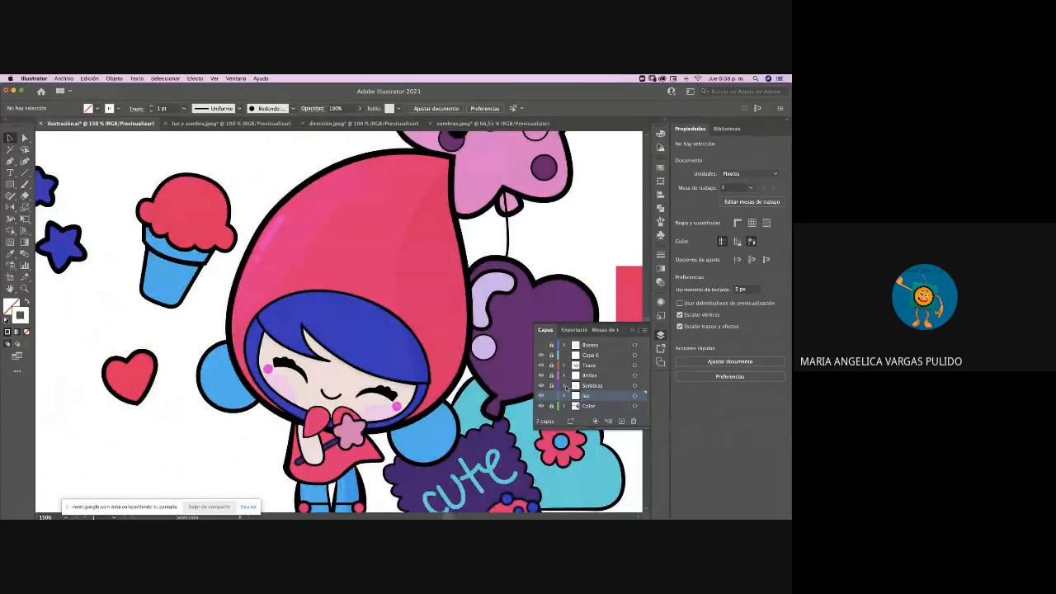
Move the luz layer back up between Trazo and Brillos
double_click(591, 376)
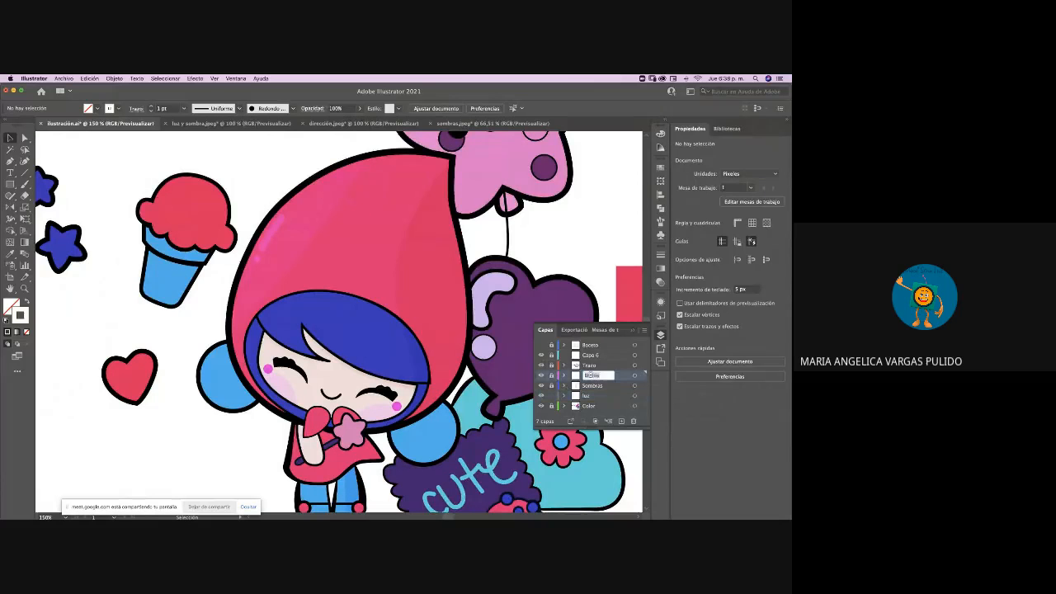
left_click(591, 396)
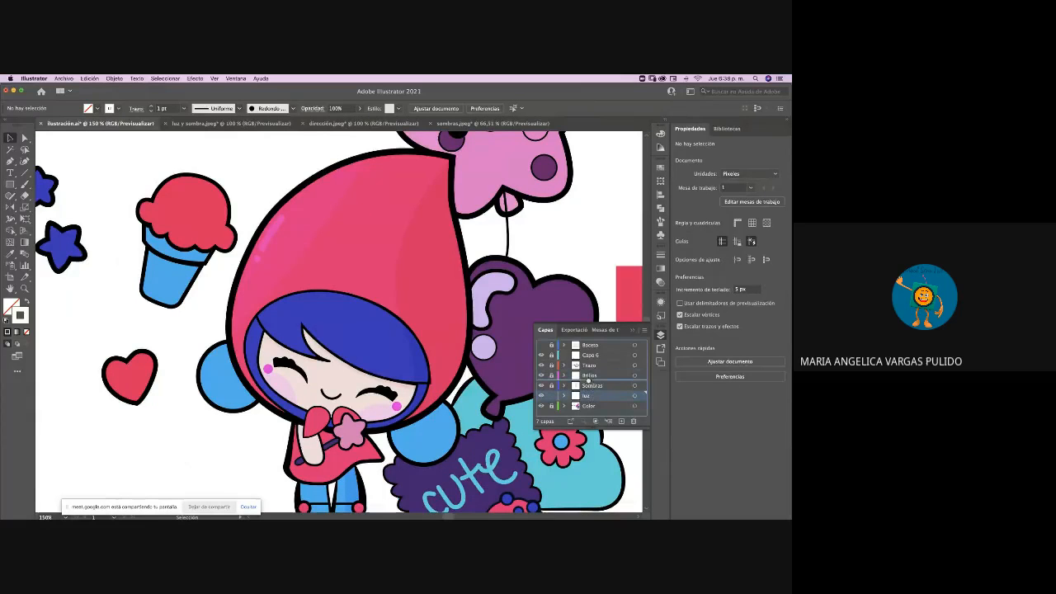
left_click_drag(590, 378, 590, 379)
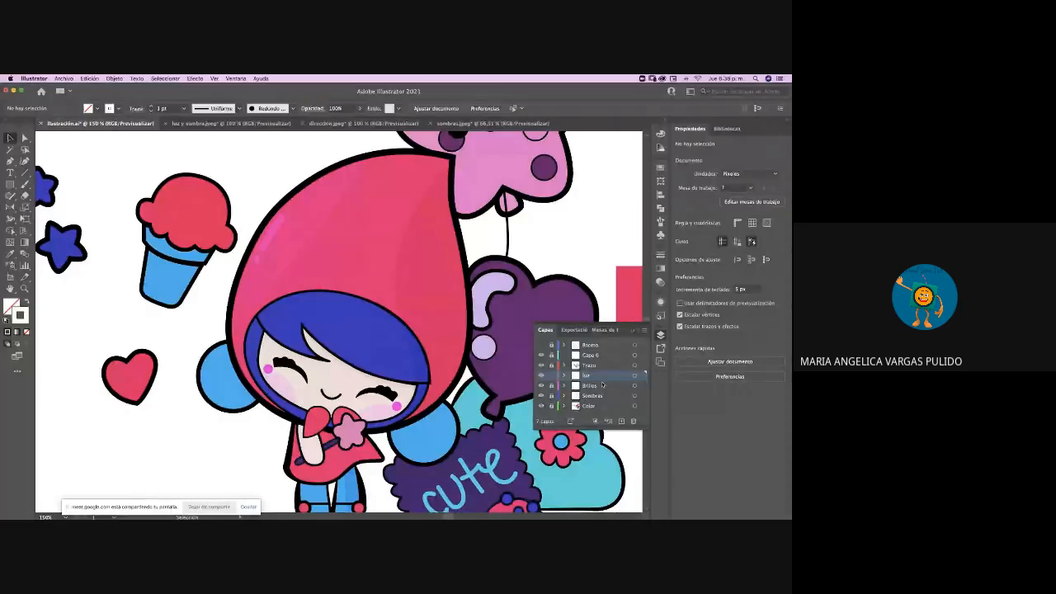
left_click(545, 377)
left_click(548, 377)
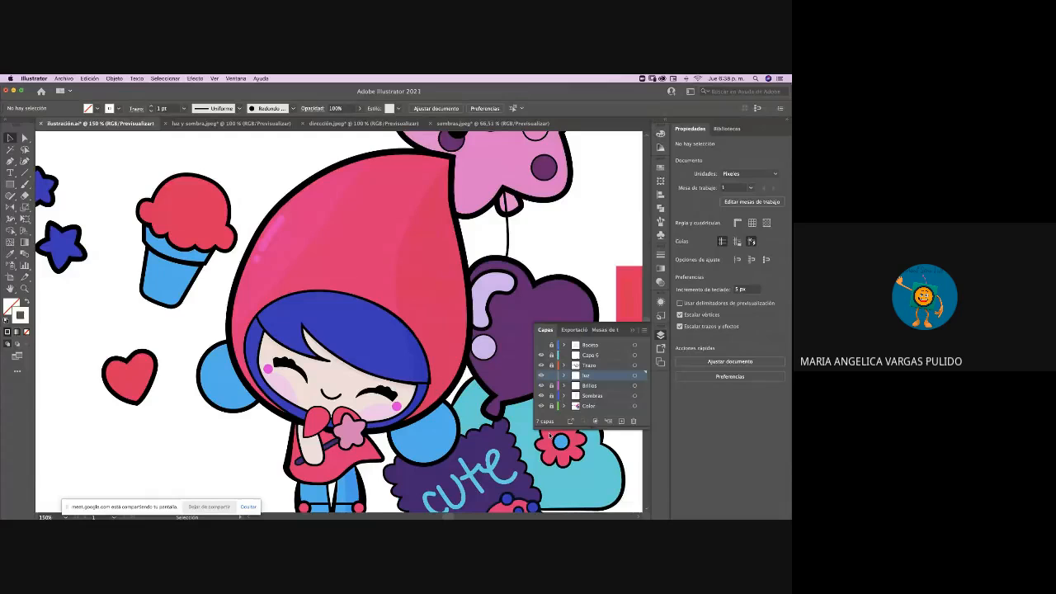
Make the Brillos layer the active layer for further highlights on the girl
scroll(550, 435, "down", 3)
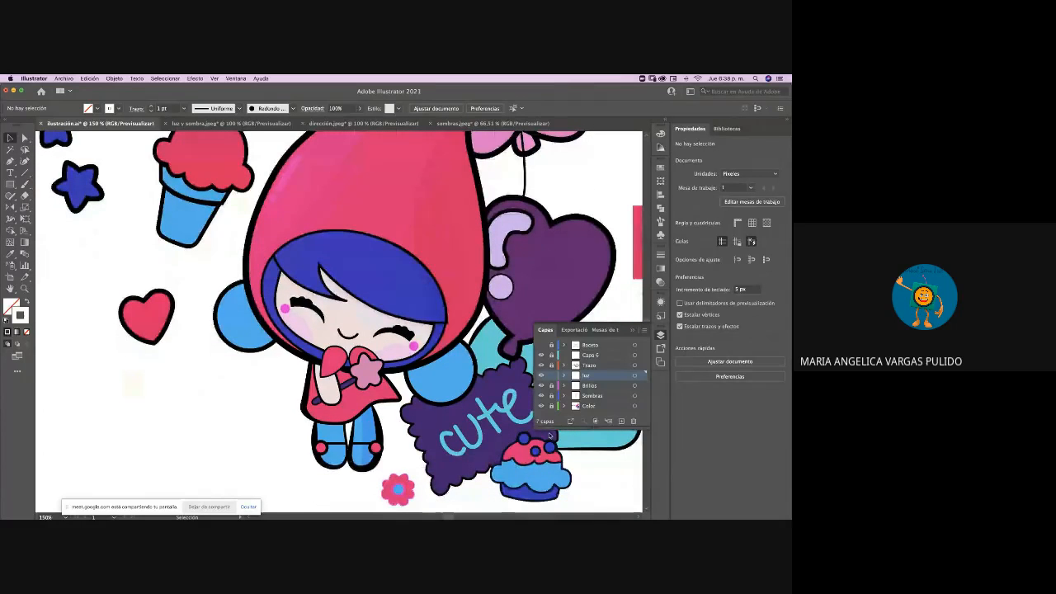
scroll(549, 435, "right", 2)
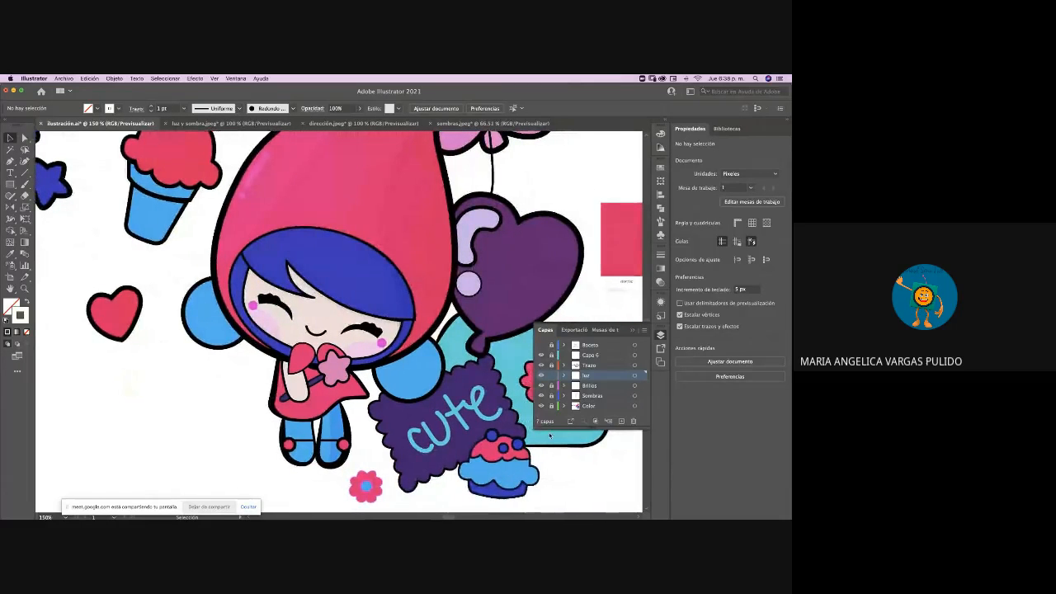
scroll(550, 435, "right", 1)
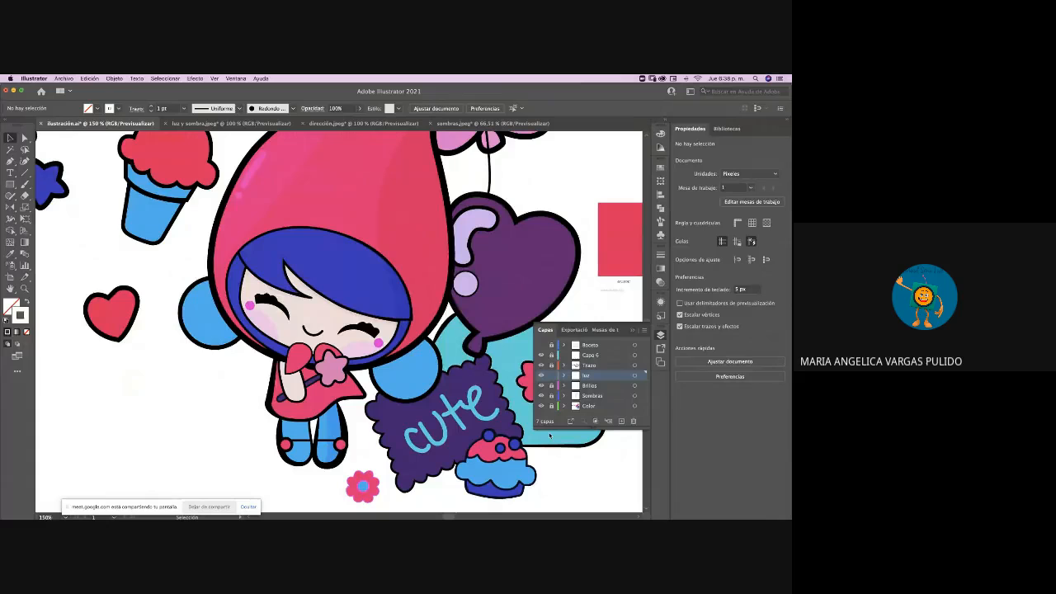
left_click(594, 387)
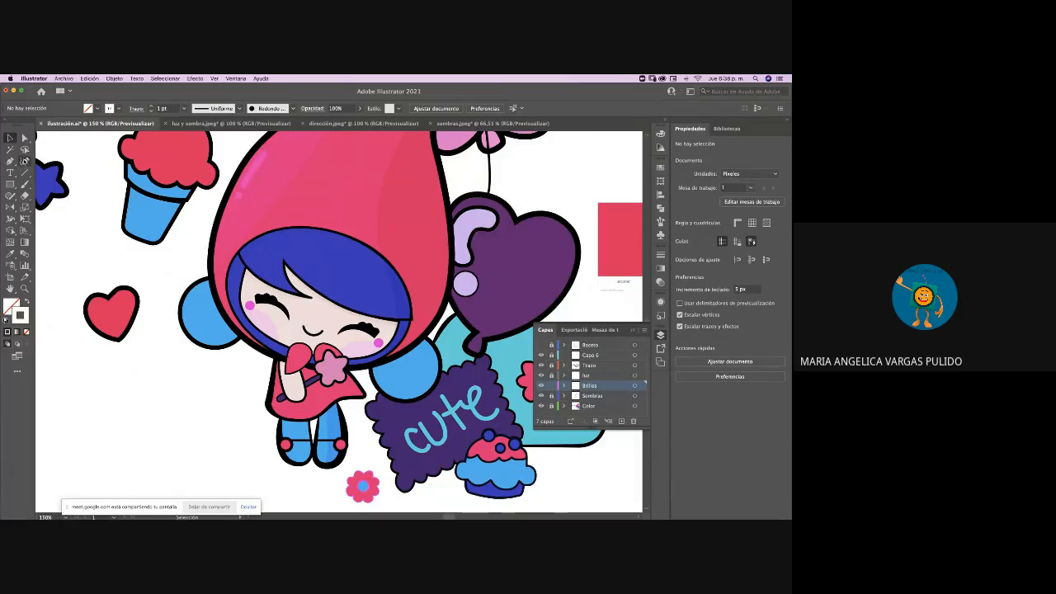
With a white fill and no stroke, start a Pen outline from the girl's hands down her left-hand boot and up to the dress hem
left_click(27, 303)
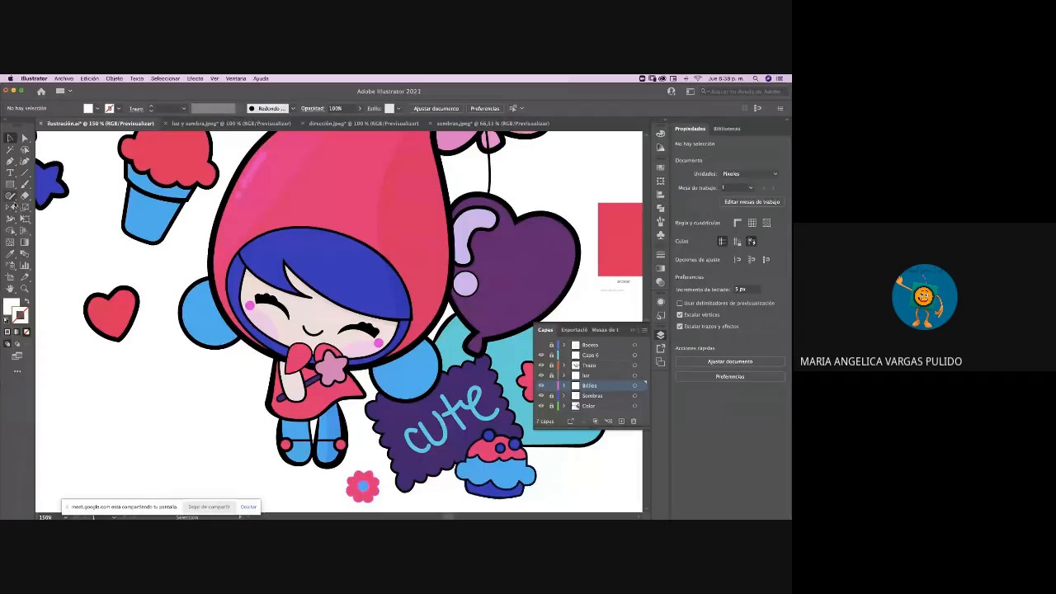
left_click(11, 162)
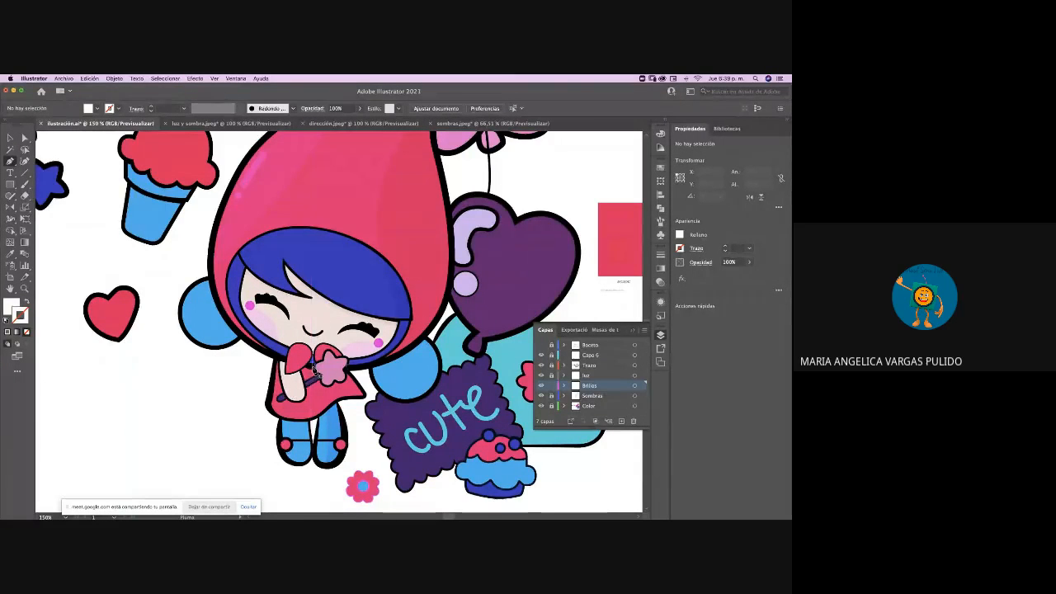
left_click(314, 370)
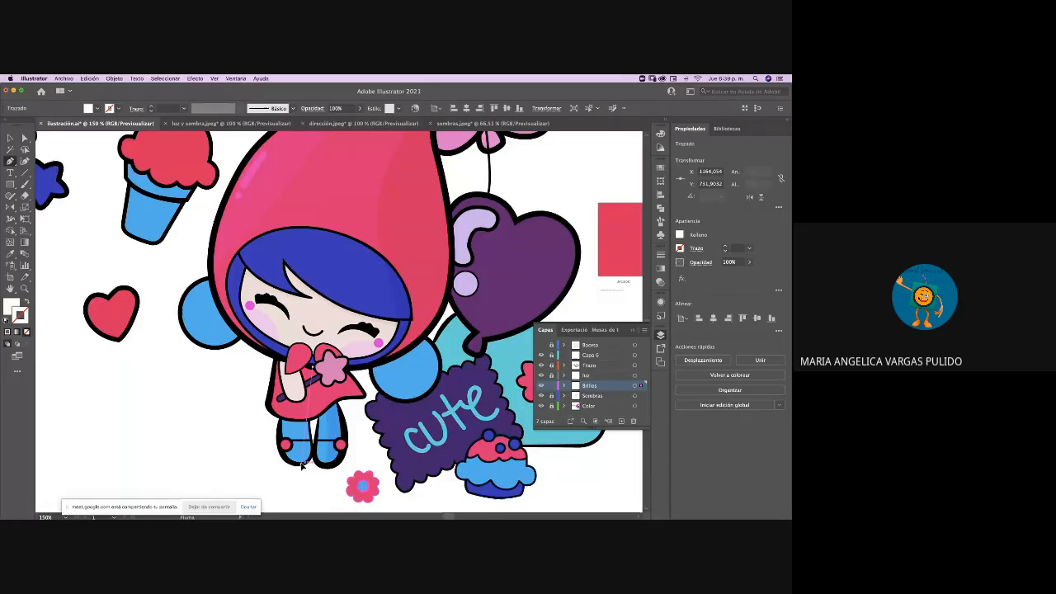
left_click(304, 493)
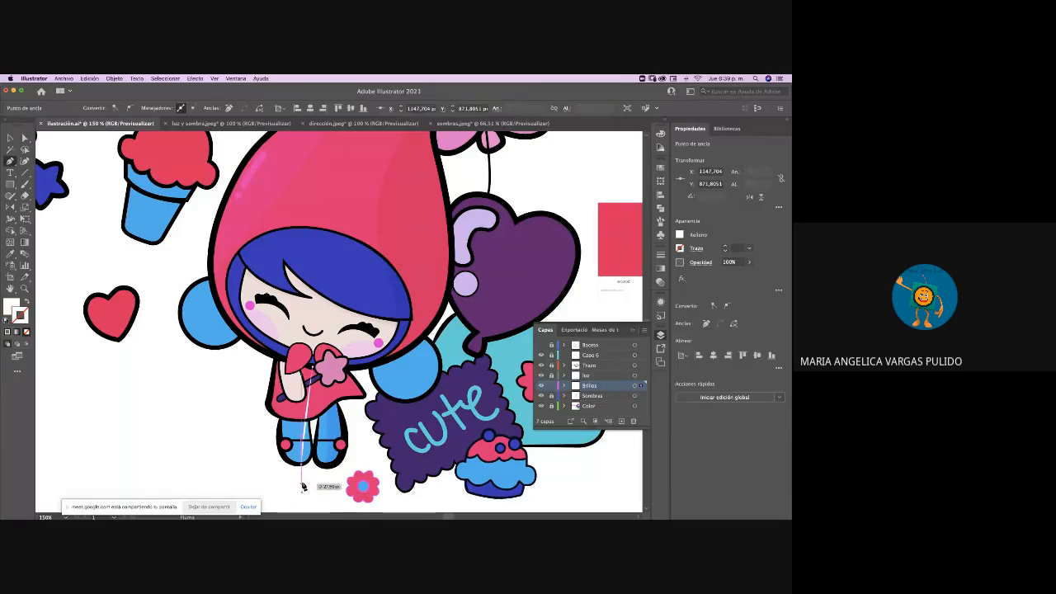
left_click(302, 465)
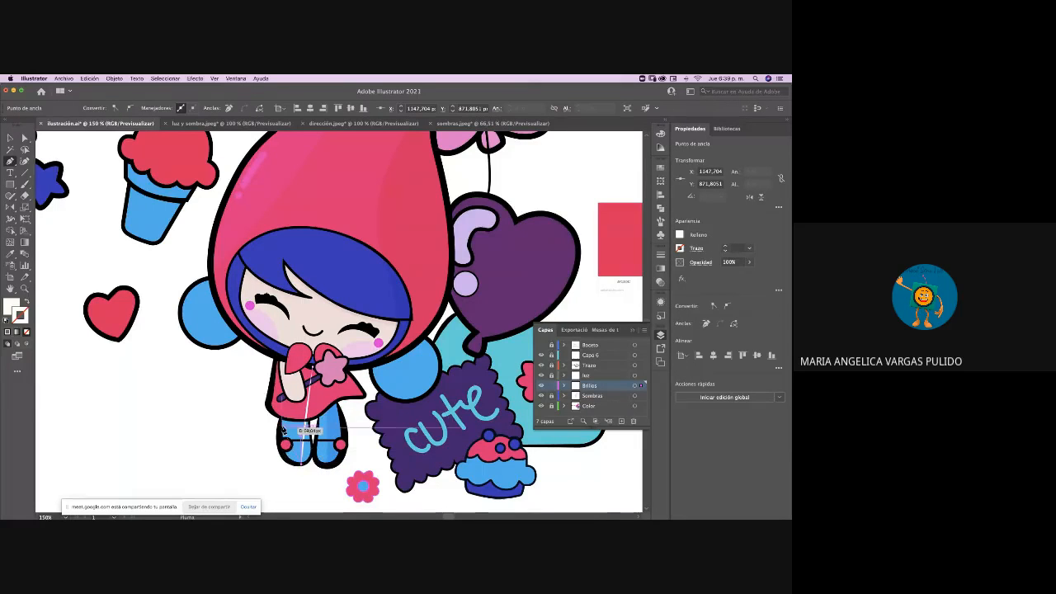
left_click_drag(280, 421, 274, 472)
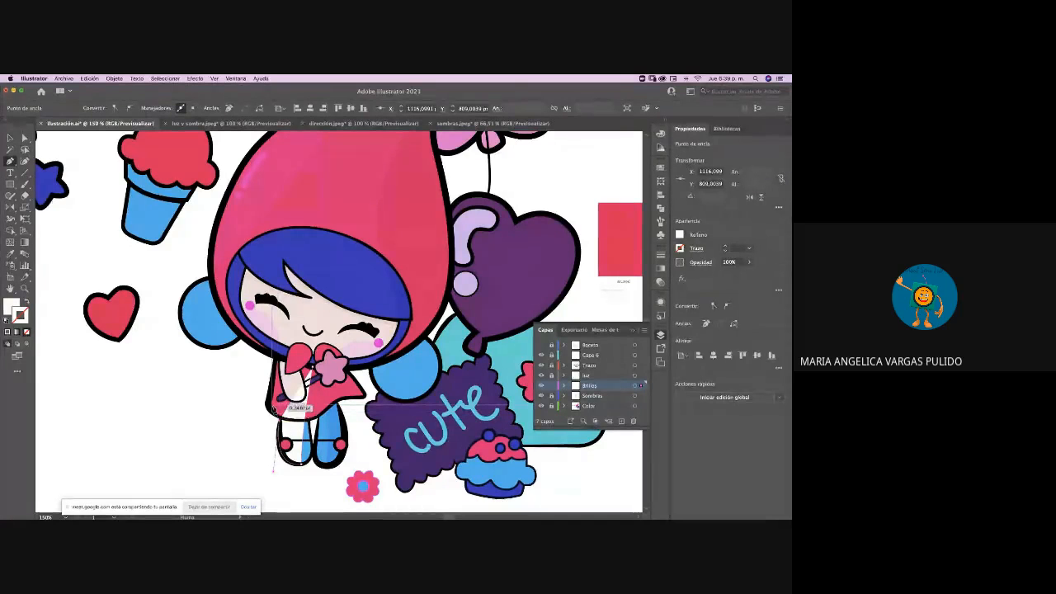
left_click(269, 406)
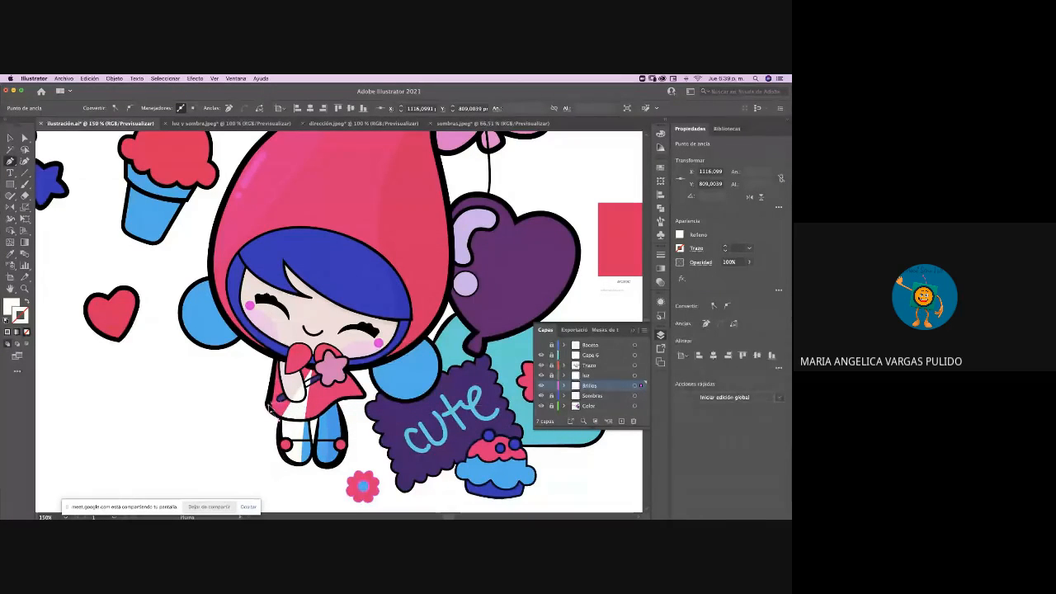
key("super+z")
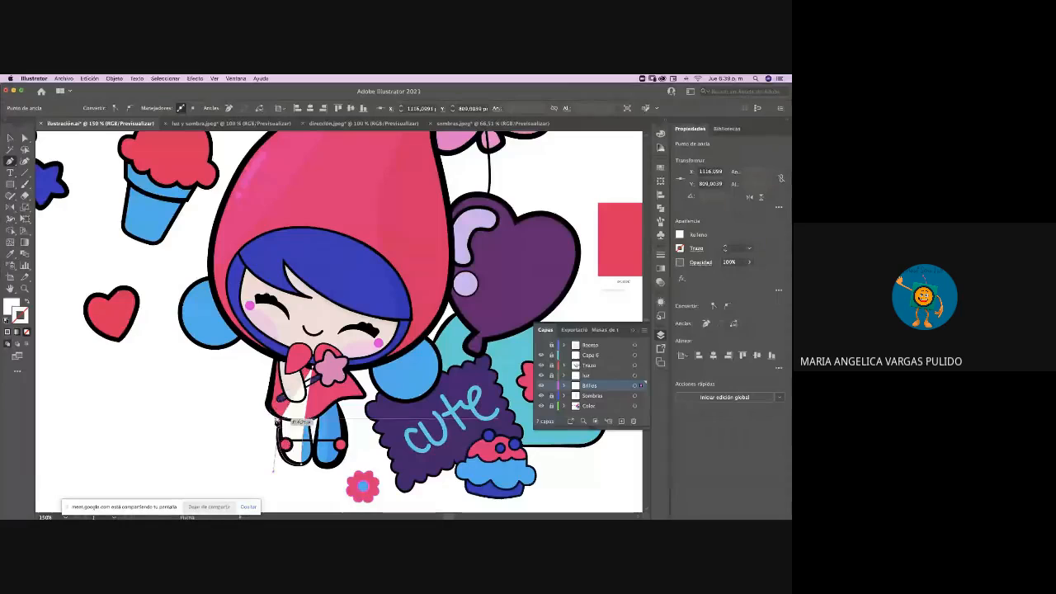
left_click(280, 421)
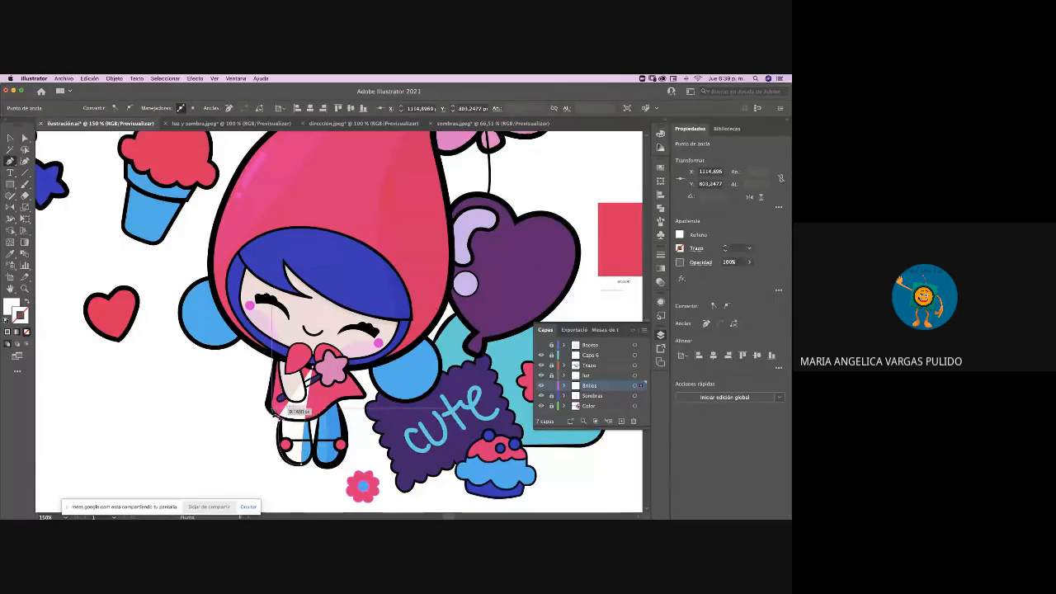
Continue the white outline up the dress's outer side and across the mitten, closing it at its starting point by the hands
left_click_drag(269, 402, 270, 340)
left_click(278, 358)
left_click(278, 358)
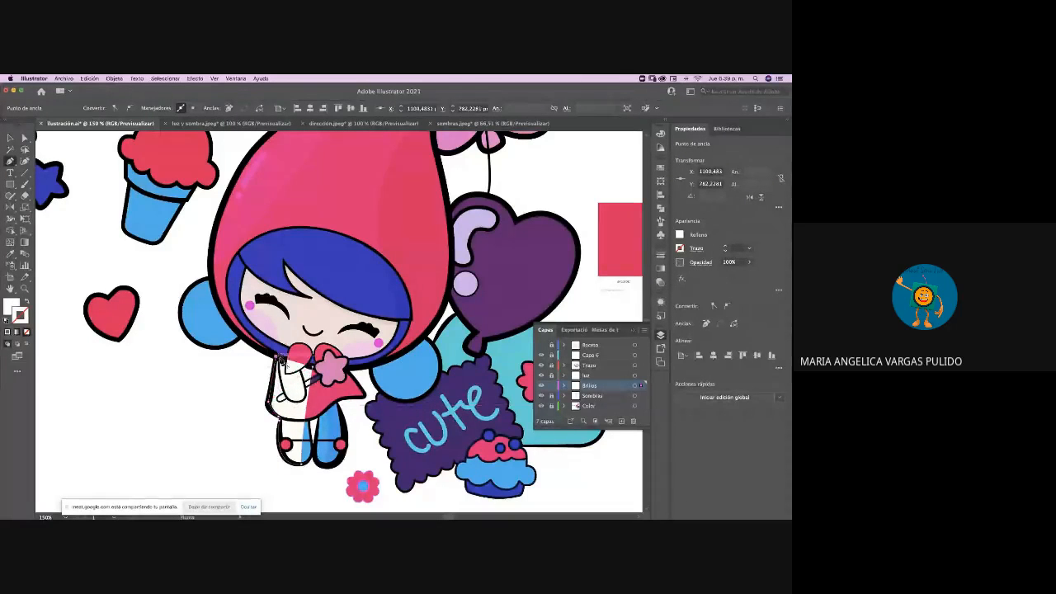
left_click(316, 369)
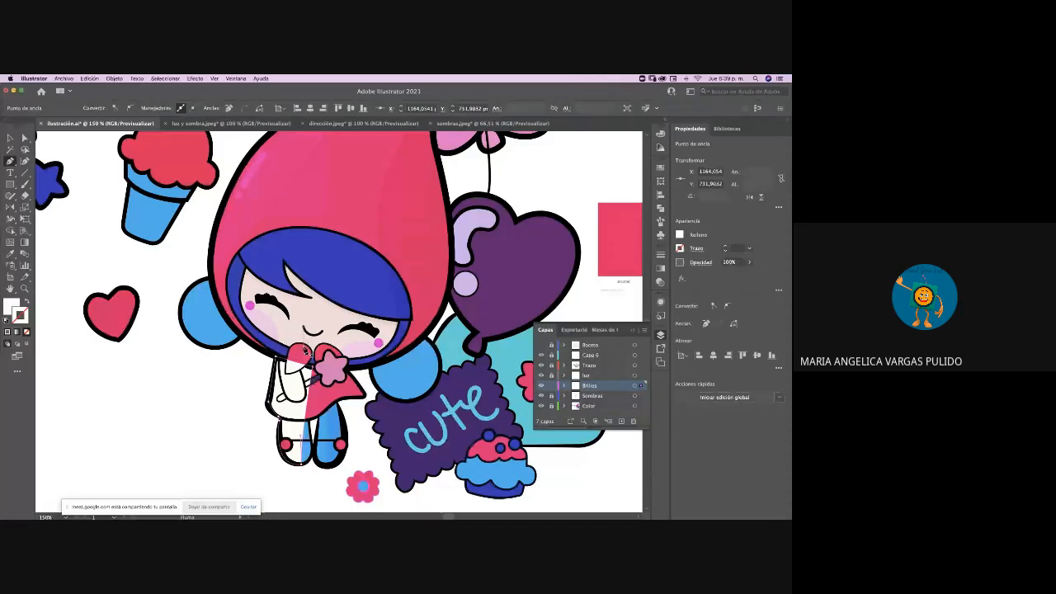
key("super+z")
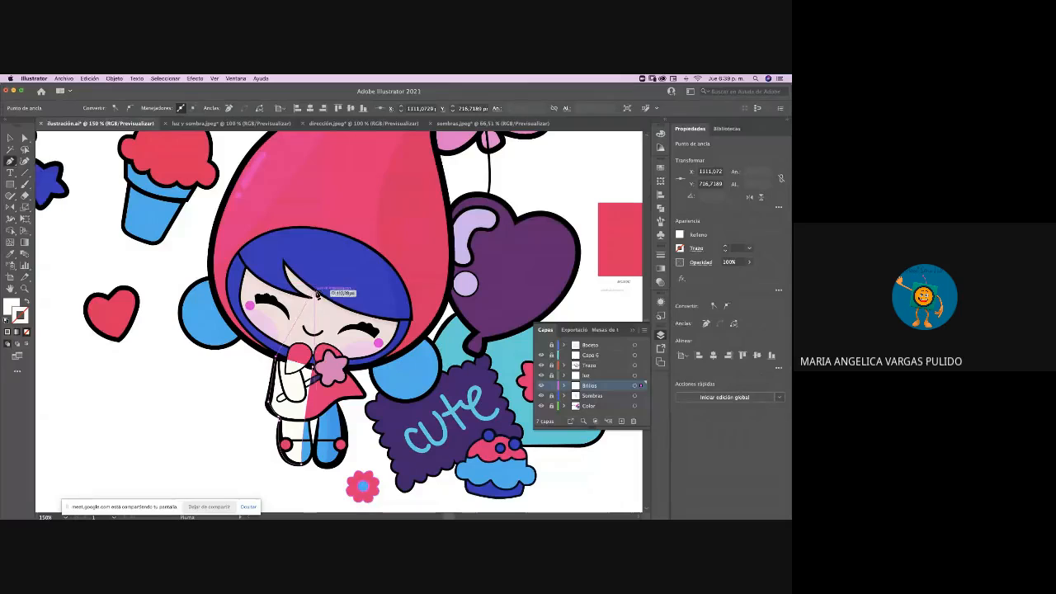
left_click(286, 360)
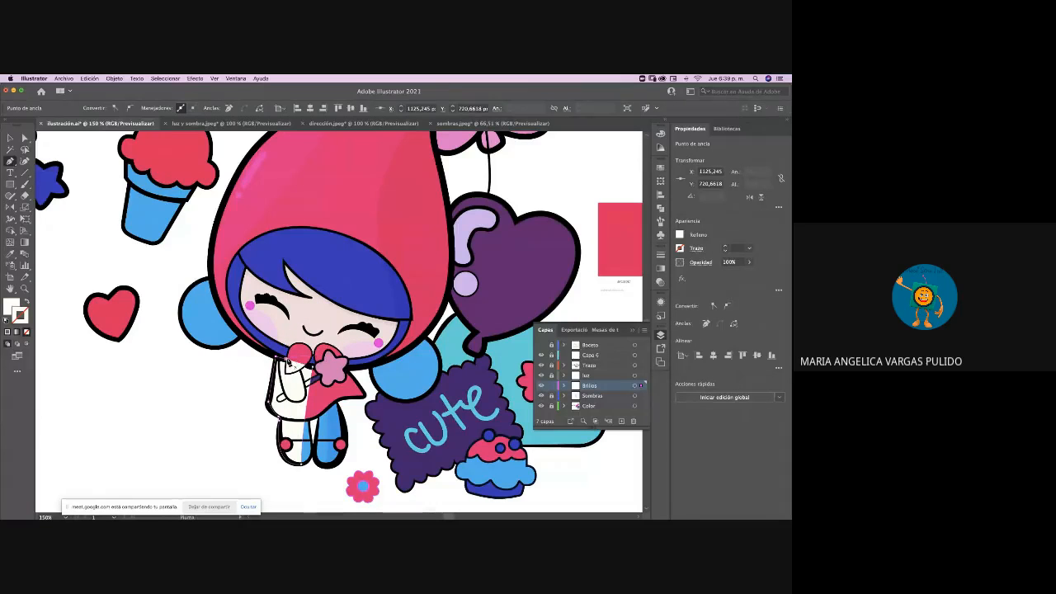
left_click(288, 354)
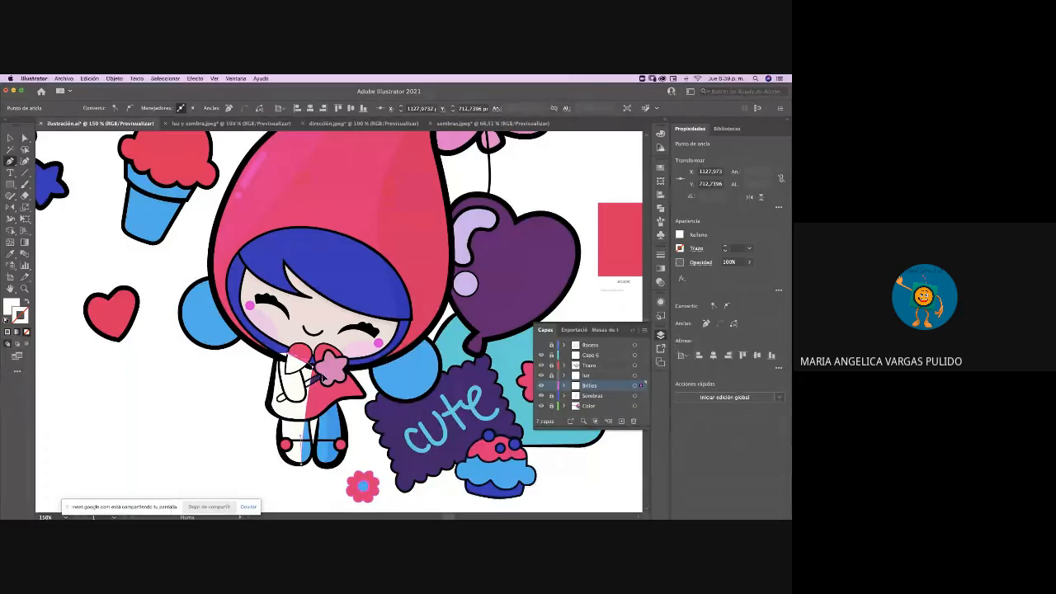
left_click(312, 368)
Set the white body shape's blend mode to Superponer and its opacity to 24%
left_click(10, 137)
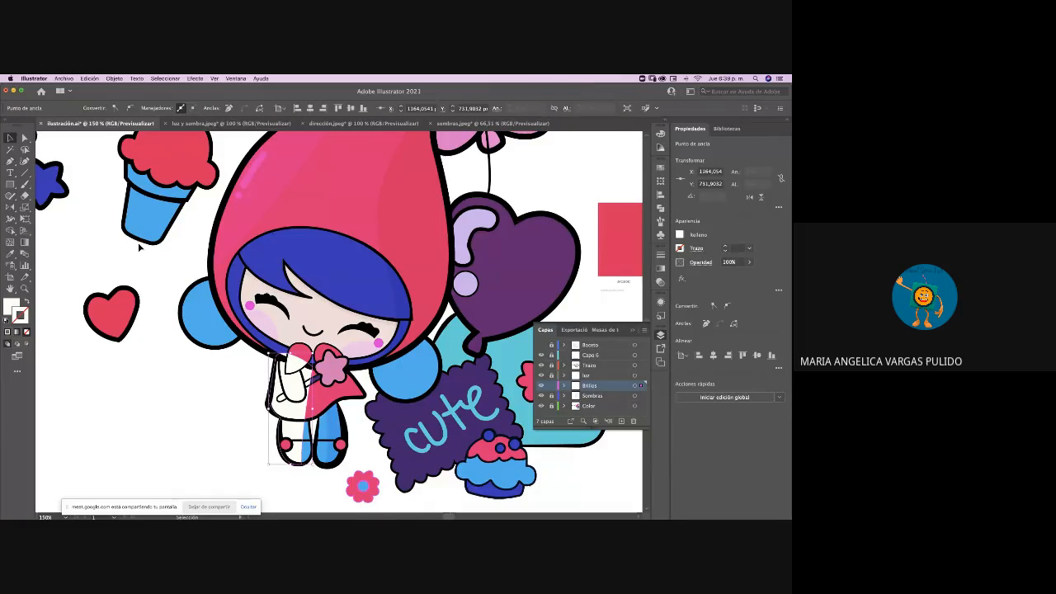
left_click(189, 389)
left_click(291, 408)
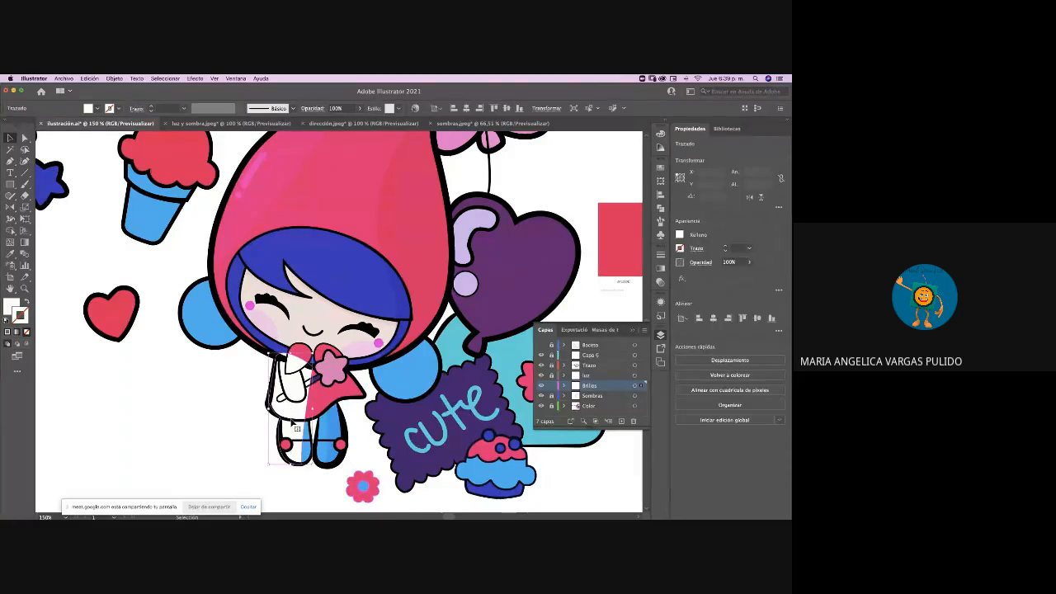
left_click(317, 109)
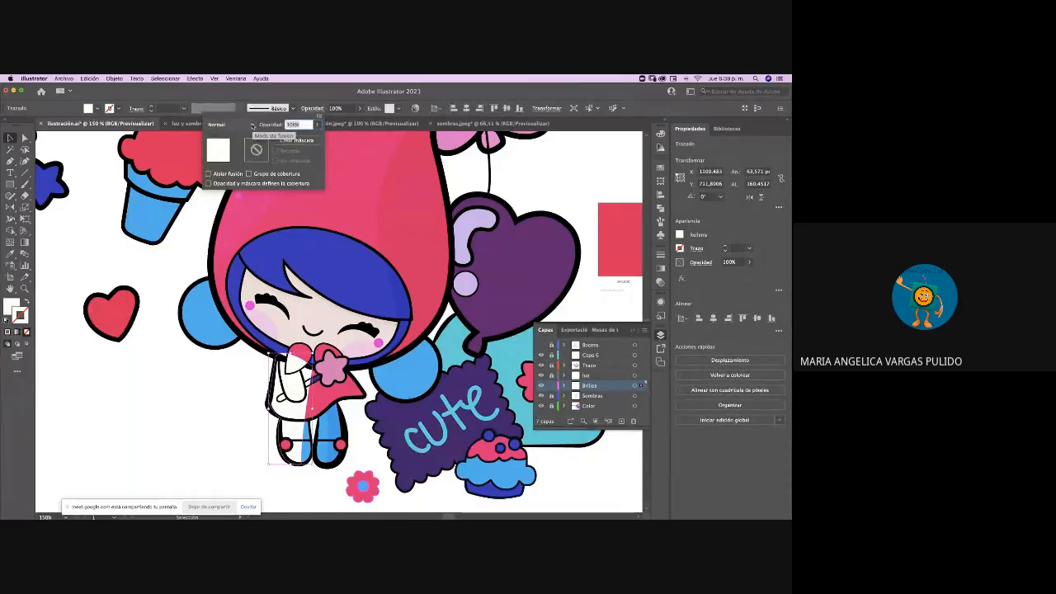
left_click(252, 124)
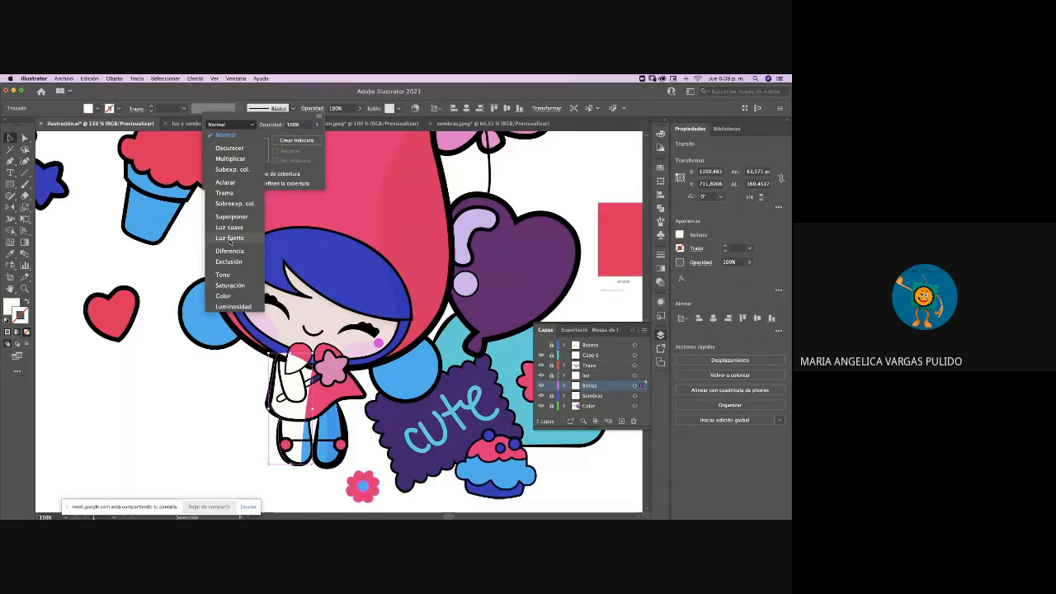
left_click(232, 218)
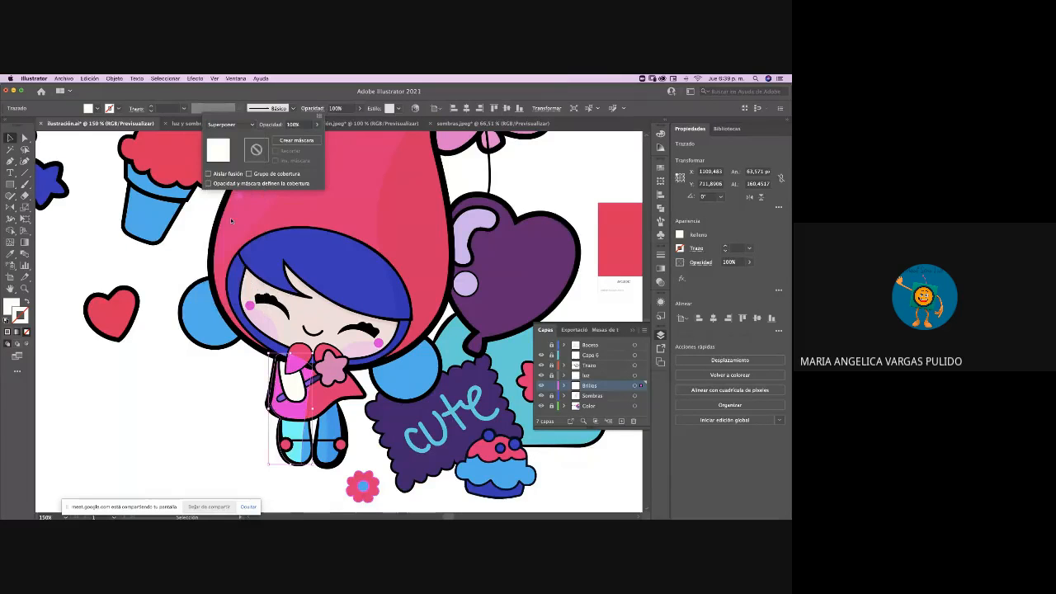
left_click(318, 124)
left_click_drag(315, 139, 289, 144)
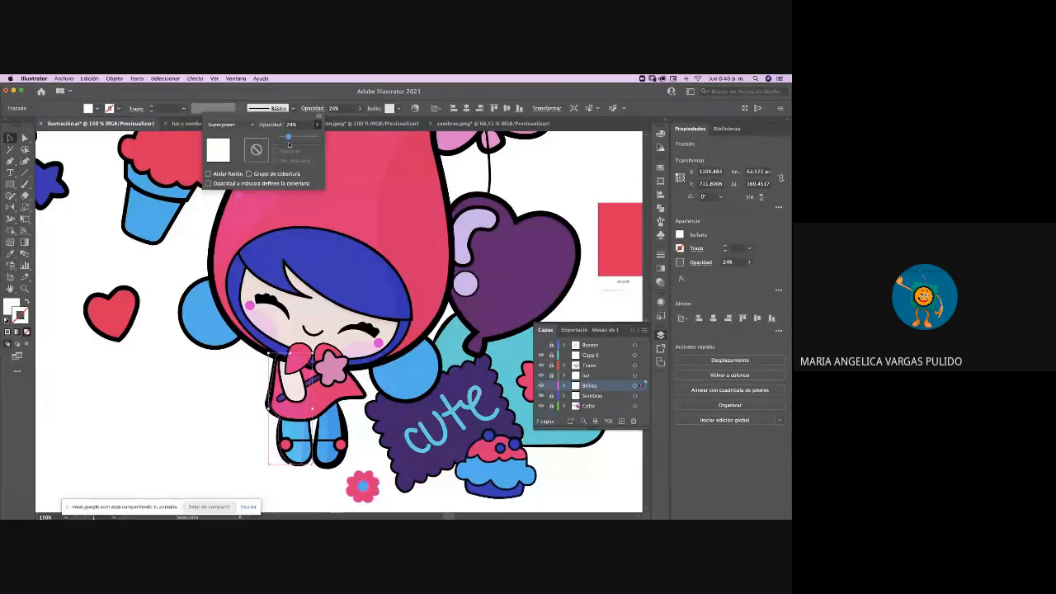
left_click(229, 380)
left_click(233, 383)
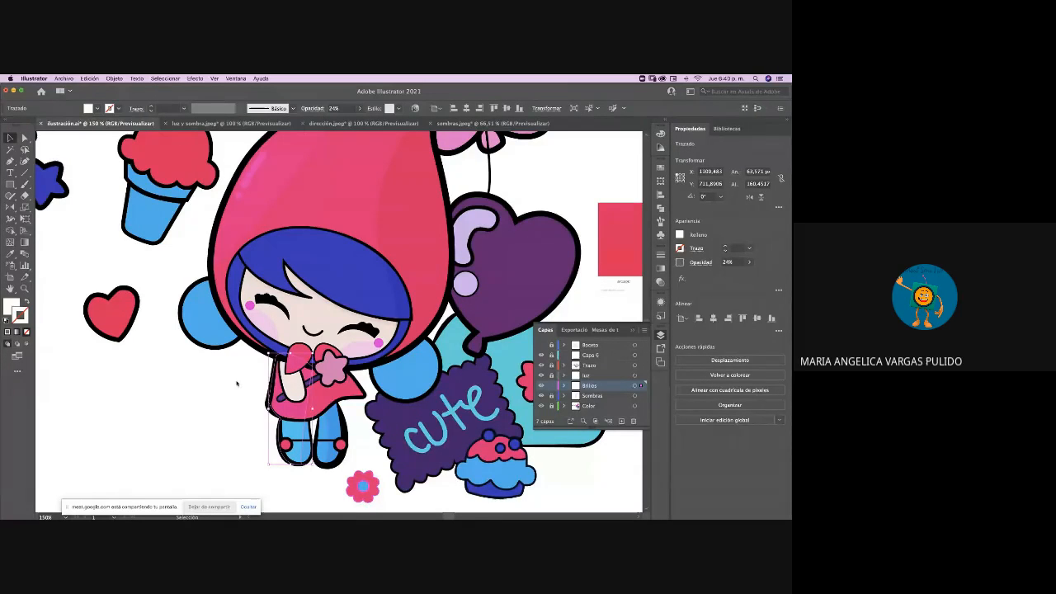
left_click(366, 421)
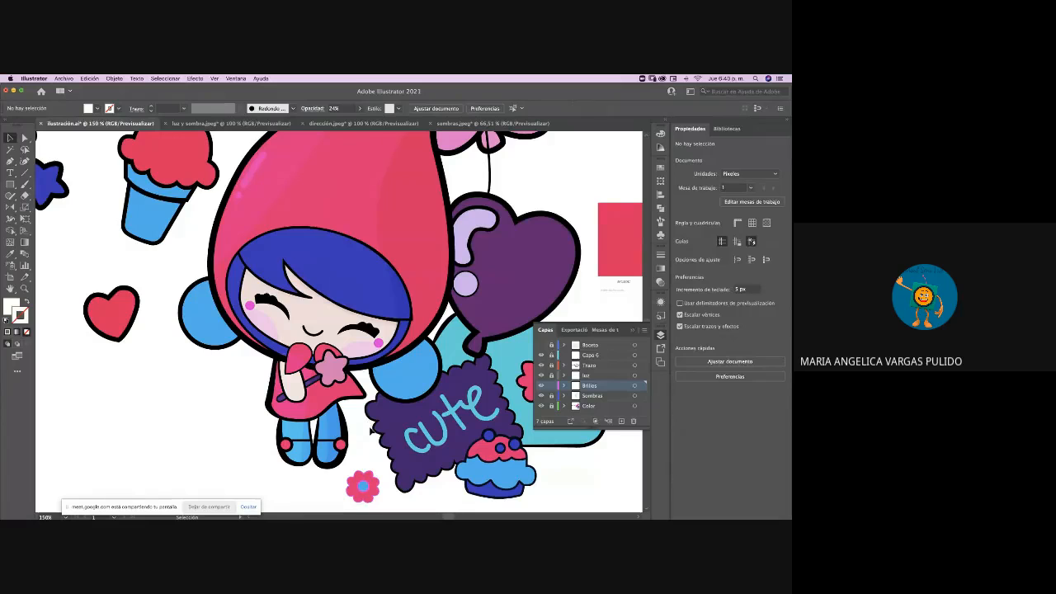
Reselect the white body highlight and change its blend mode from Superponer to one of the Luz modes
left_click(311, 459)
left_click(321, 109)
left_click(231, 124)
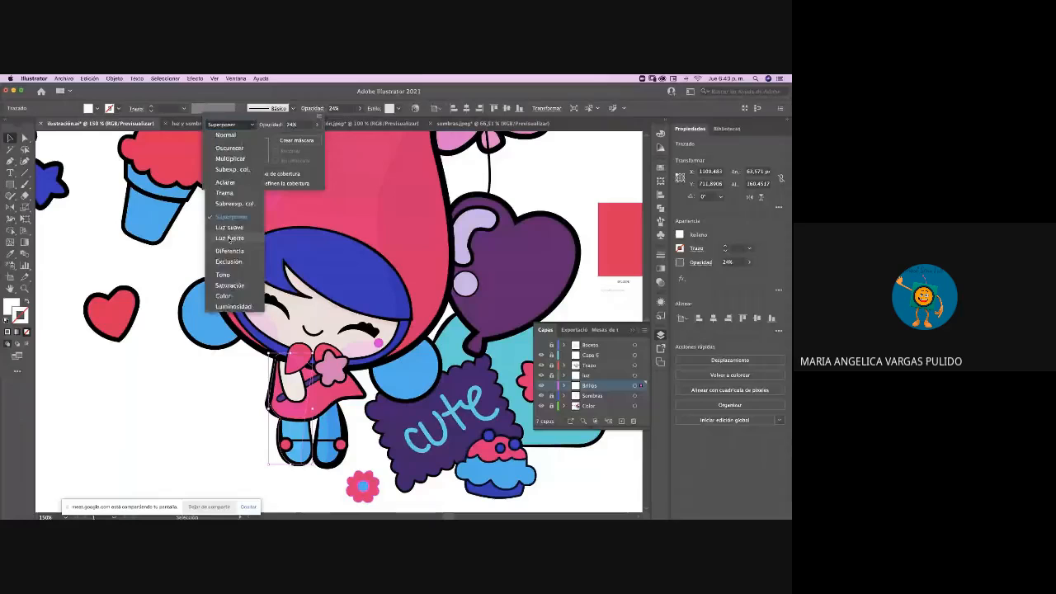
left_click(243, 233)
left_click(237, 407)
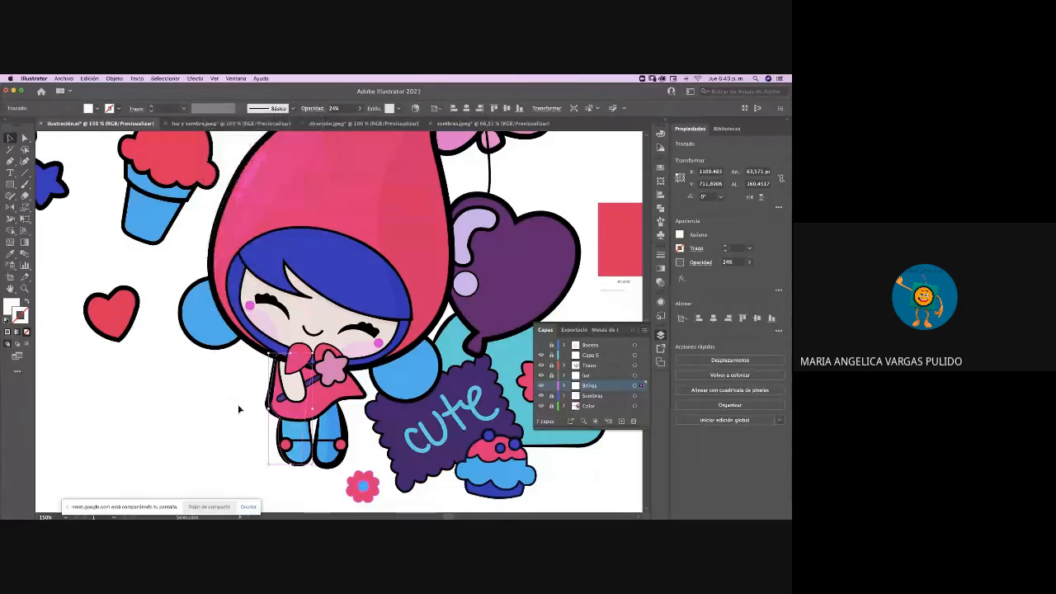
left_click(362, 449)
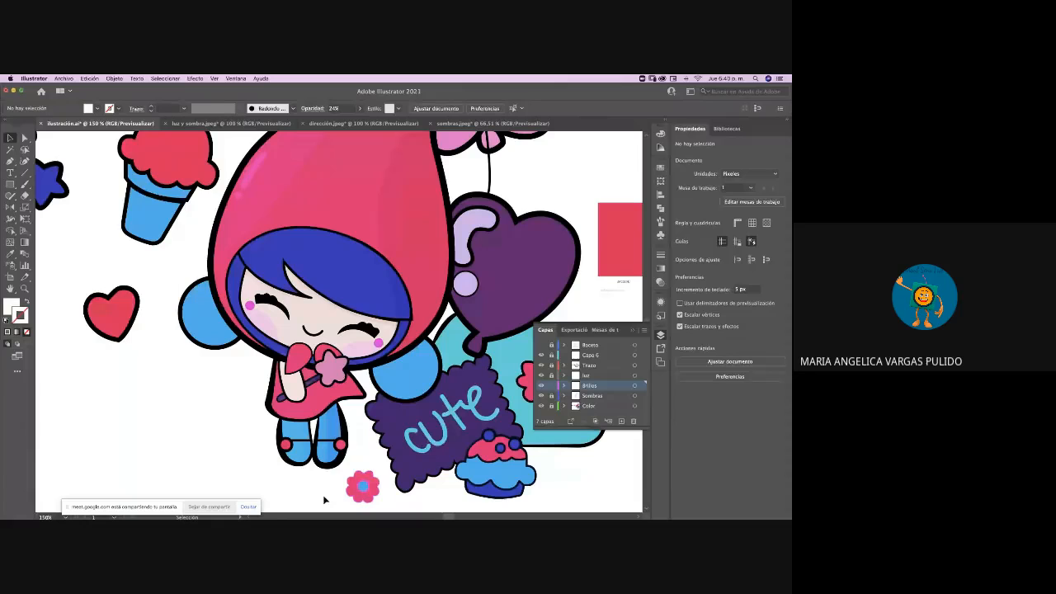
Lock the Brillos layer, unlock the Color layer and make it active for painting with the Paintbrush tool
scroll(324, 500, "up", 2)
scroll(324, 500, "left", 1)
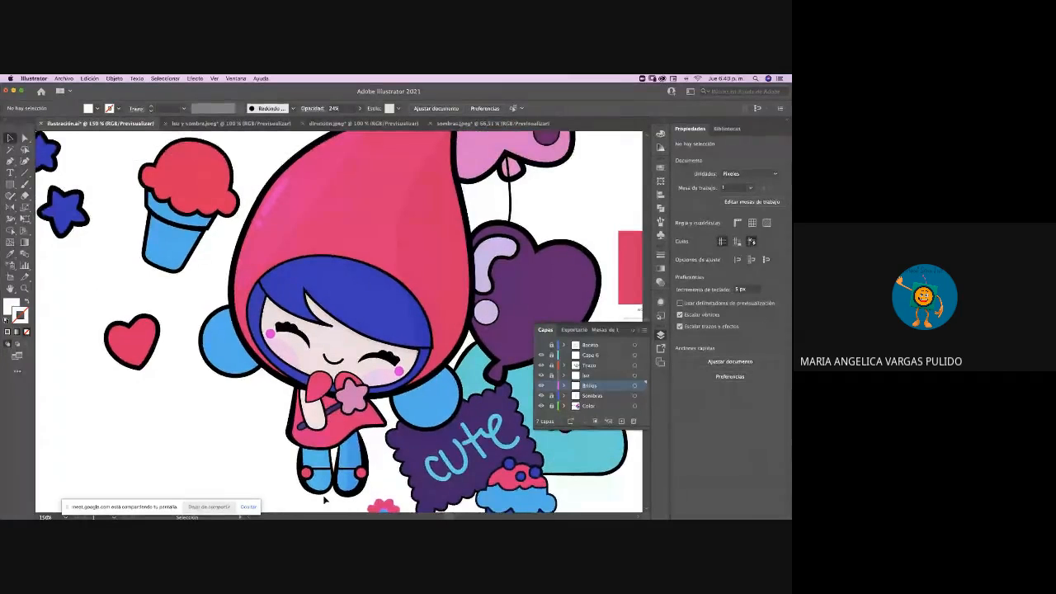
scroll(324, 500, "down", 4)
scroll(324, 500, "left", 2)
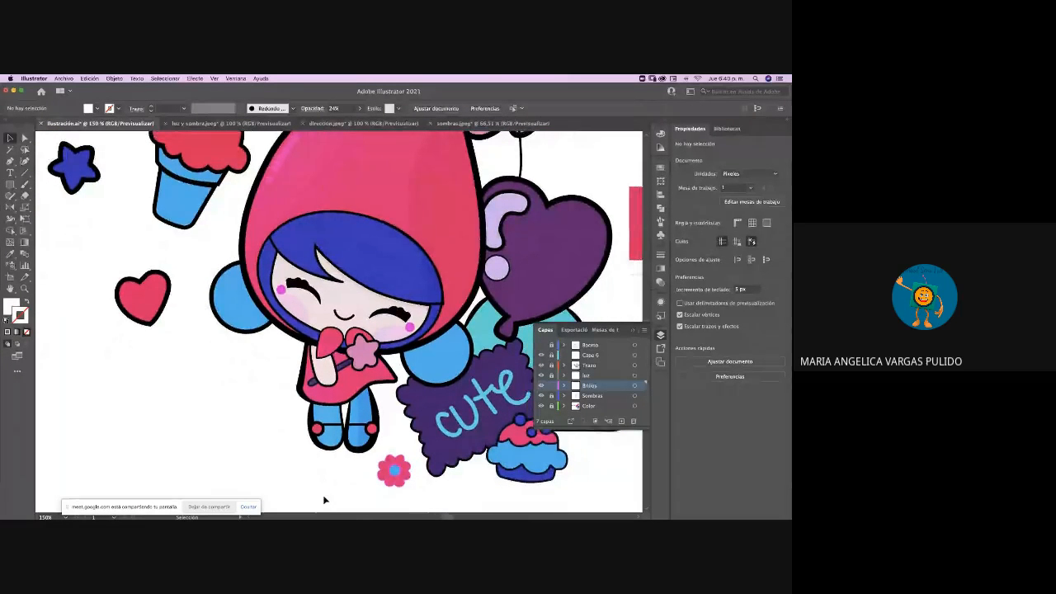
scroll(324, 500, "right", 1)
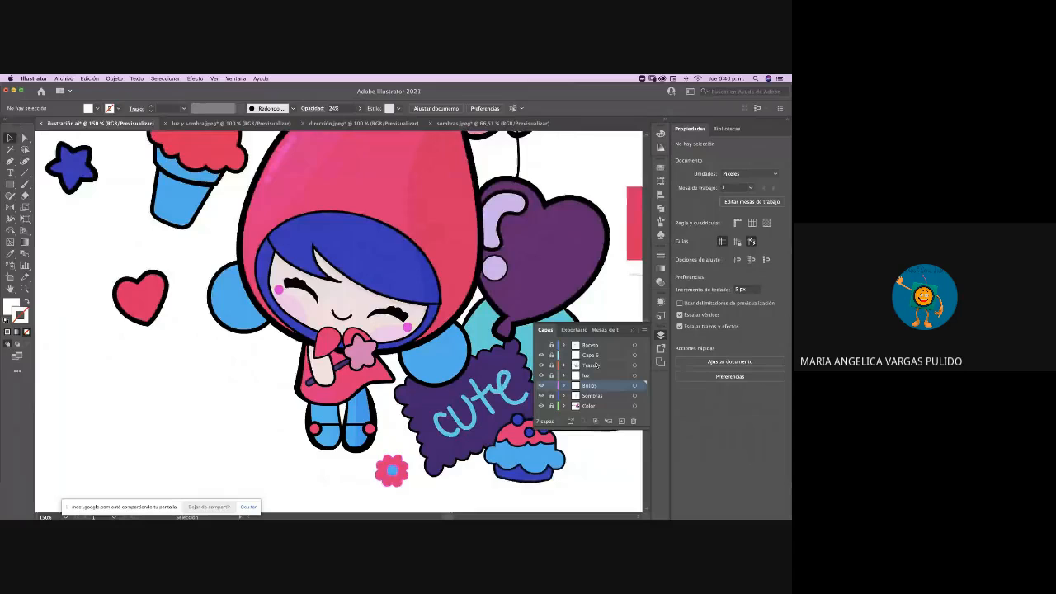
left_click(24, 185)
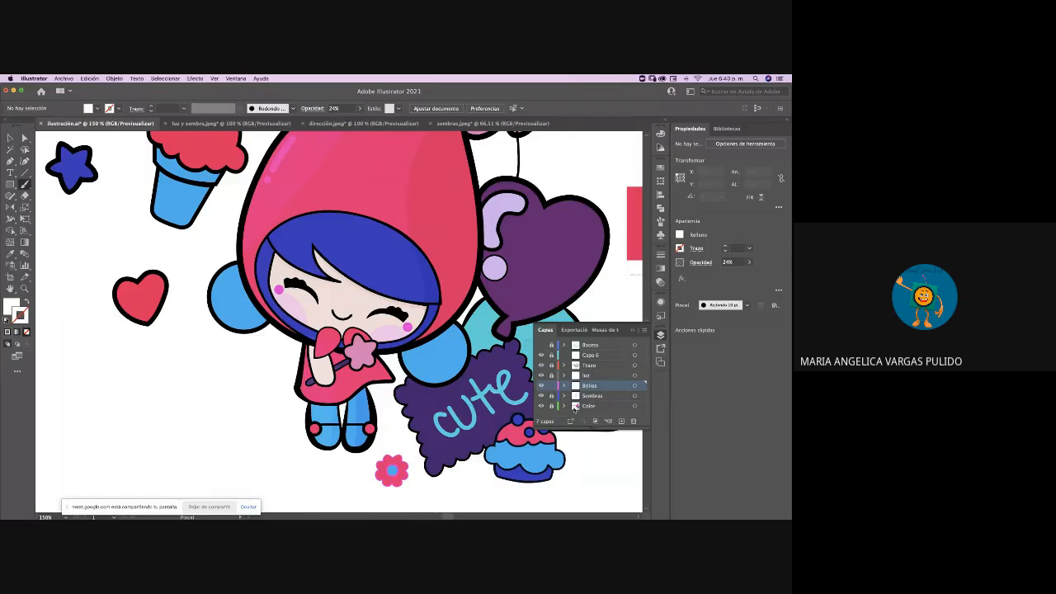
left_click(552, 386)
left_click(552, 406)
left_click(559, 408)
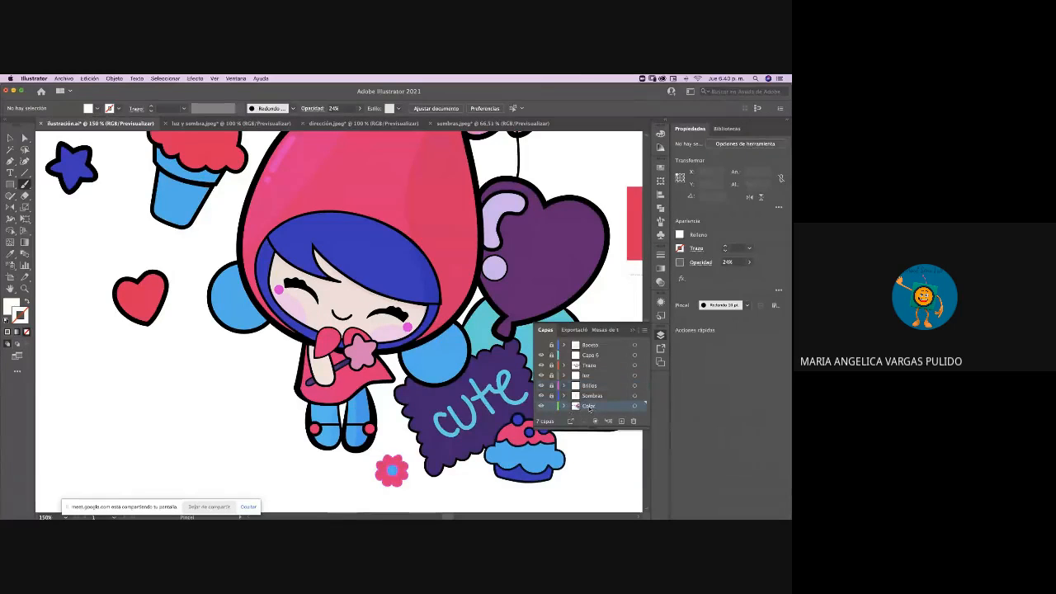
Toggle the Color layer's visibility off and on, and hide the layers above it from Capa 6 to Sombras
left_click(542, 407)
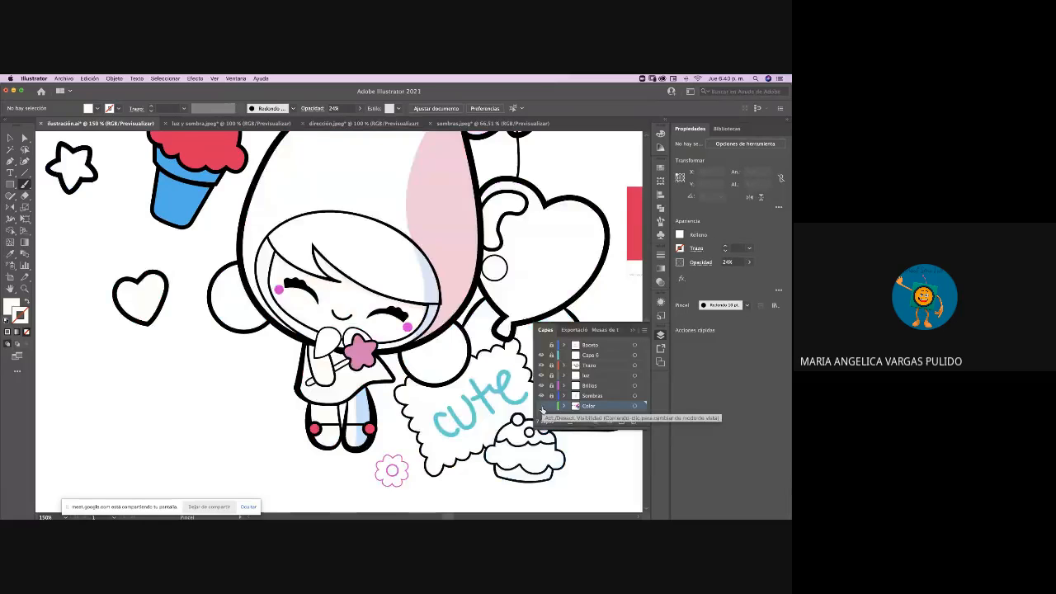
left_click(542, 408)
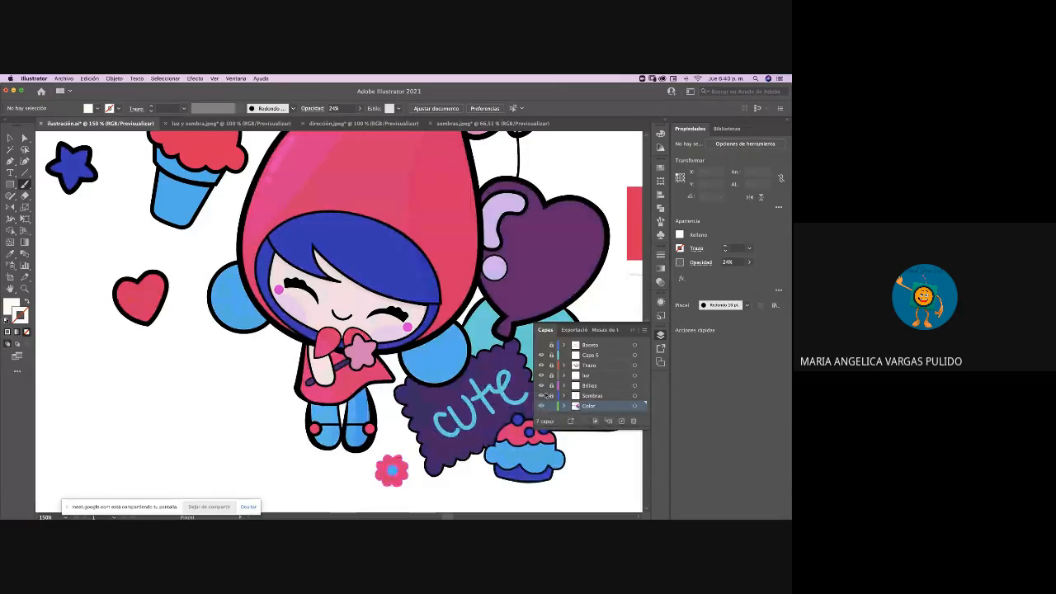
left_click_drag(541, 356, 542, 396)
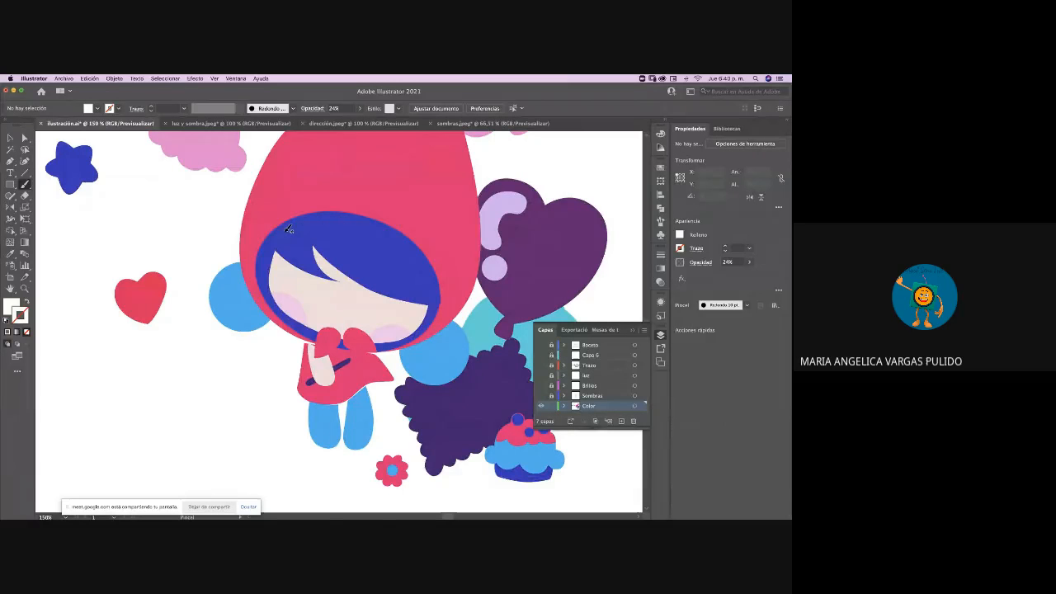
Paint a short white 1 pt brush stroke and a dot beside it as shine on the girl's blue hair
key("shift+x")
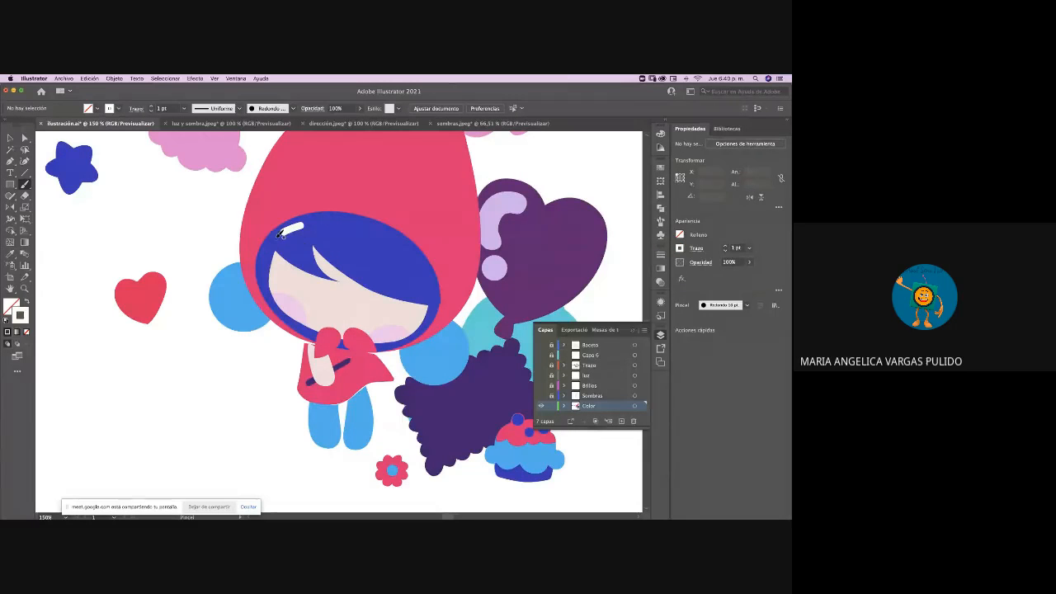
left_click(276, 237)
left_click(10, 138)
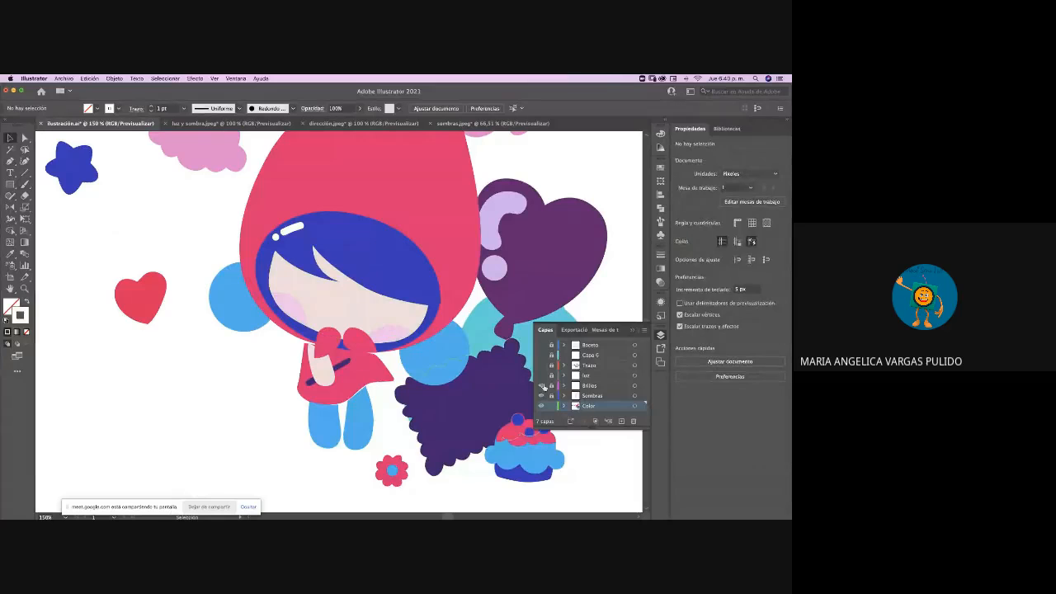
Show the hidden layers above Brillos up to Capa 6 again, leaving the Boceto sketch layer hidden
left_click_drag(542, 375, 541, 365)
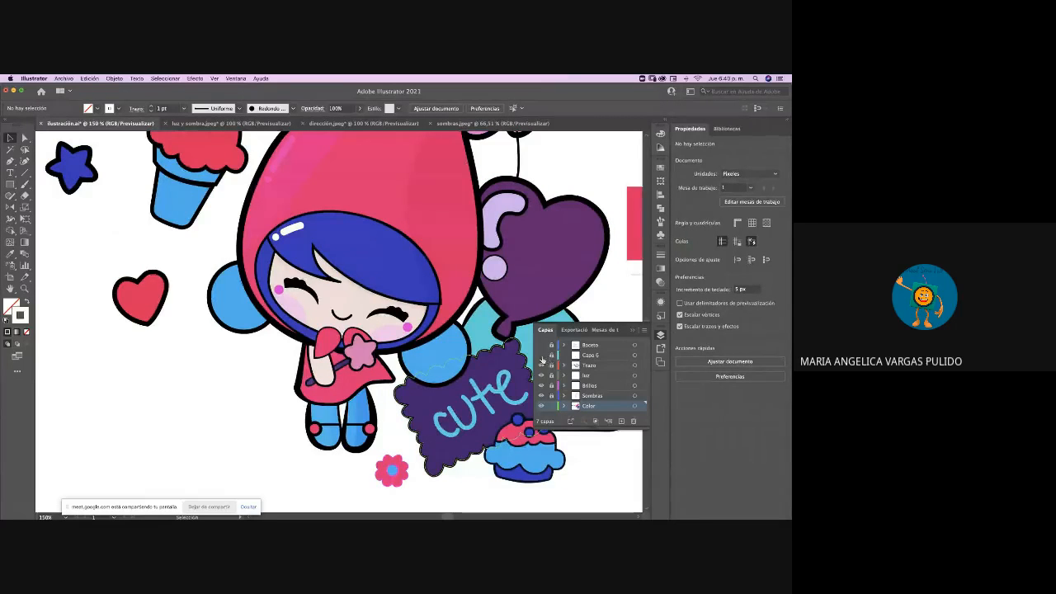
left_click(541, 355)
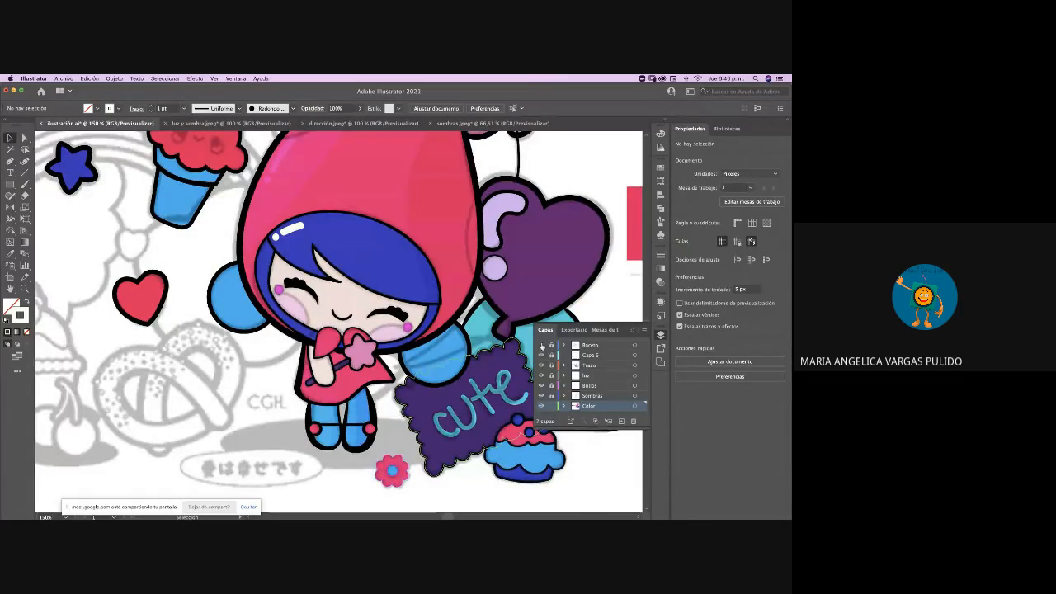
left_click(541, 355)
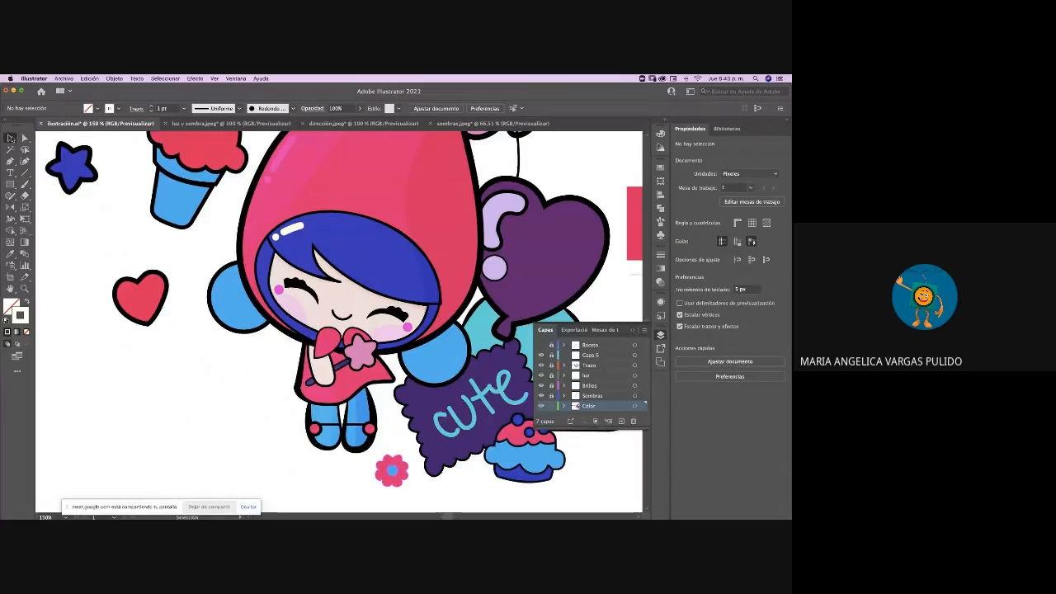
Unlock the Trazo layer and remove the blue fill from the lower part of the ice cream cup, keeping its black outline
scroll(72, 212, "up", 3)
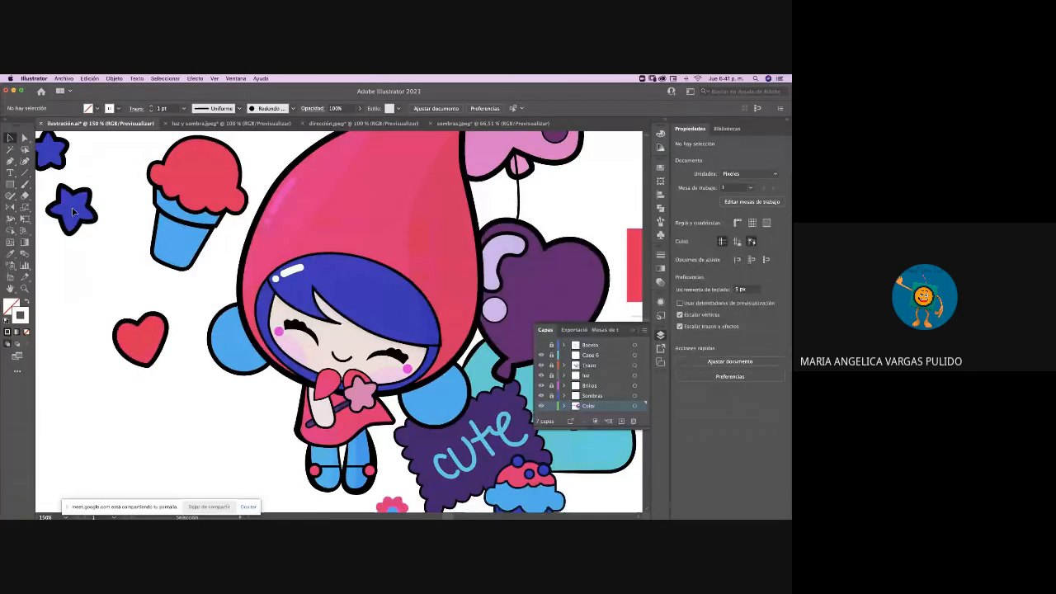
scroll(72, 212, "up", 5)
scroll(73, 212, "left", 5)
scroll(72, 213, "up", 5)
scroll(72, 212, "left", 8)
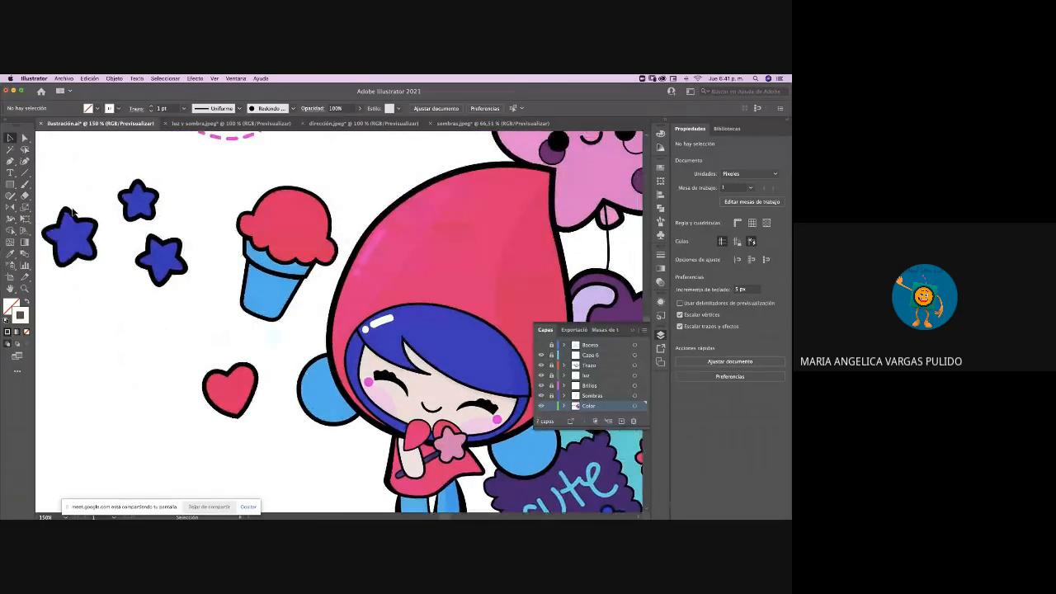
scroll(73, 212, "left", 1)
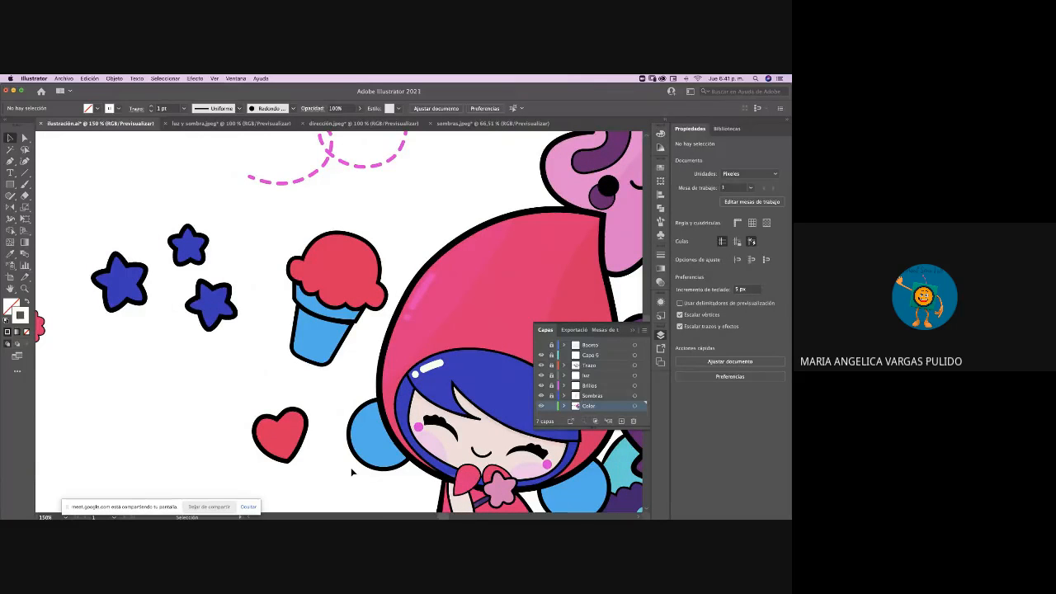
key("super+equal")
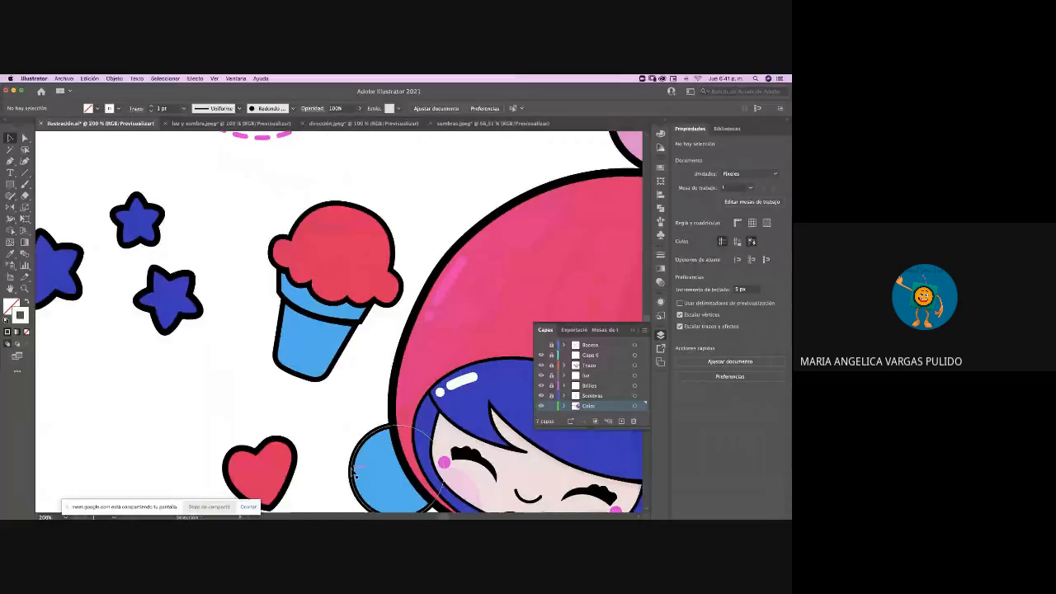
scroll(351, 475, "right", 2)
scroll(351, 475, "down", 1)
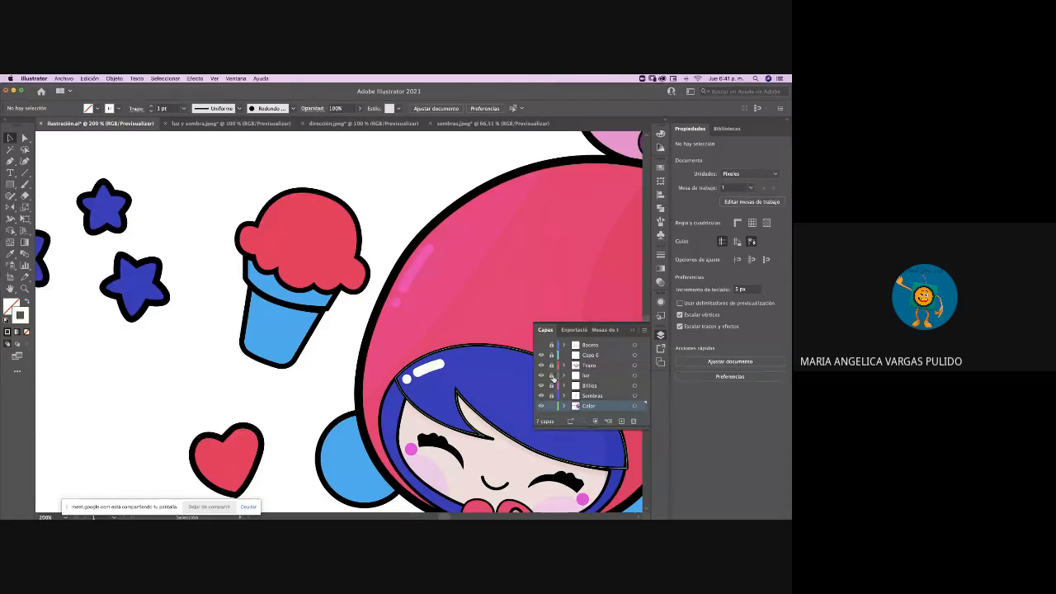
left_click(552, 365)
left_click(310, 342)
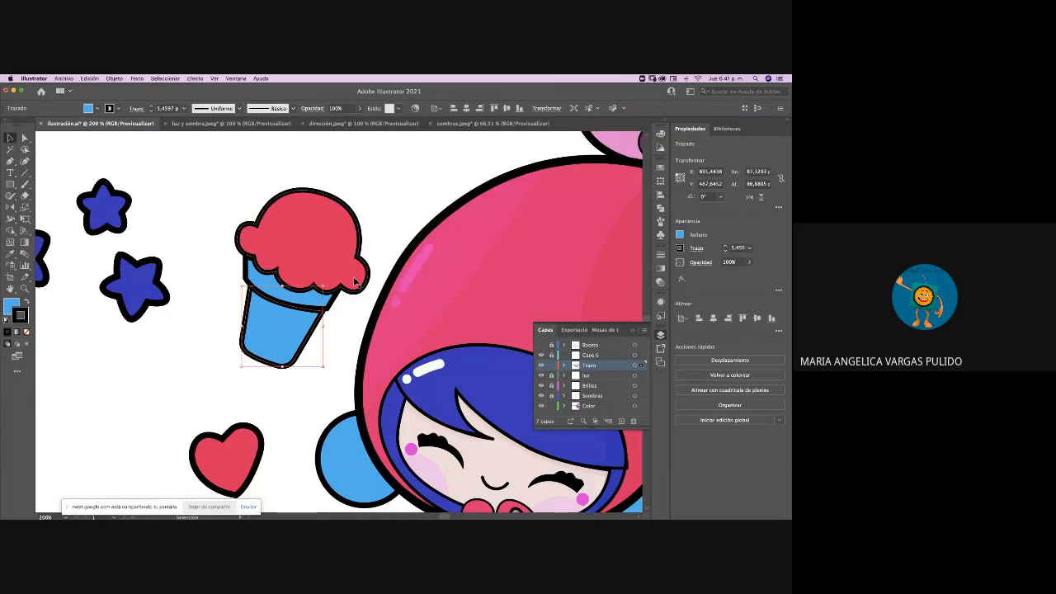
left_click(313, 337)
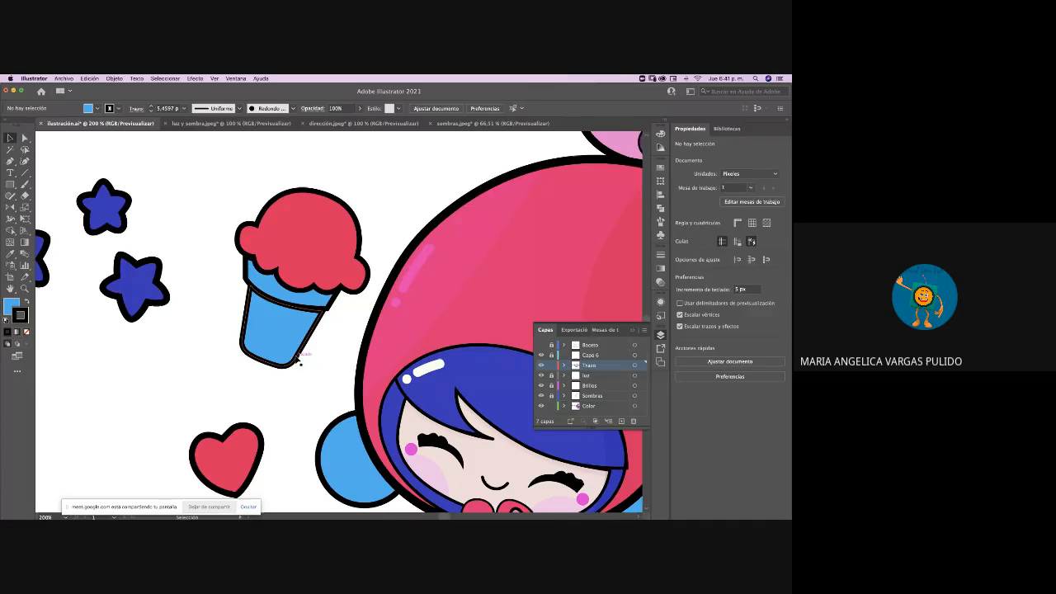
left_click(298, 361)
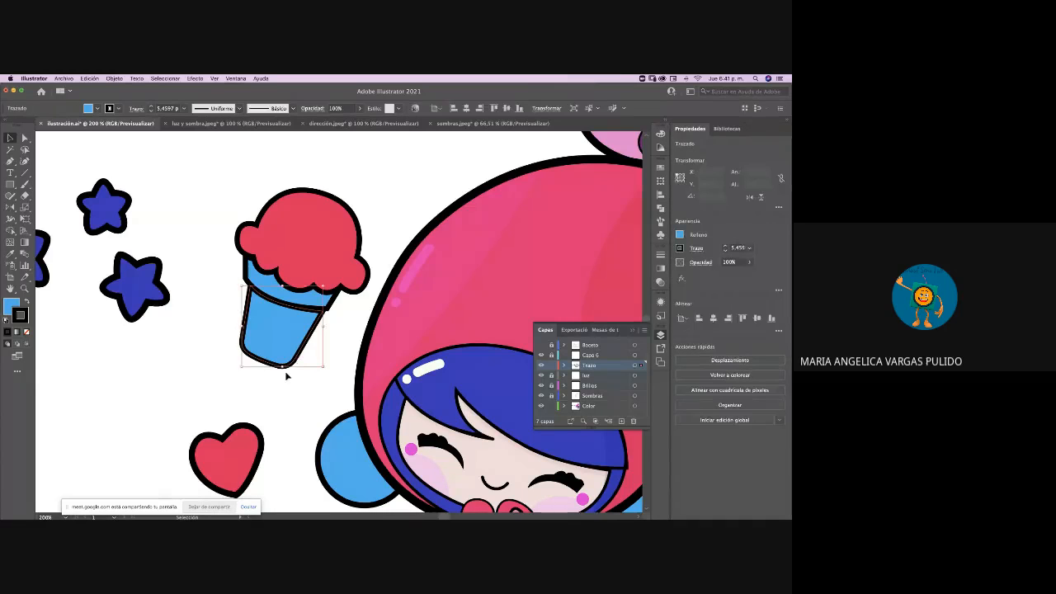
left_click(11, 305)
left_click(27, 334)
left_click(133, 382)
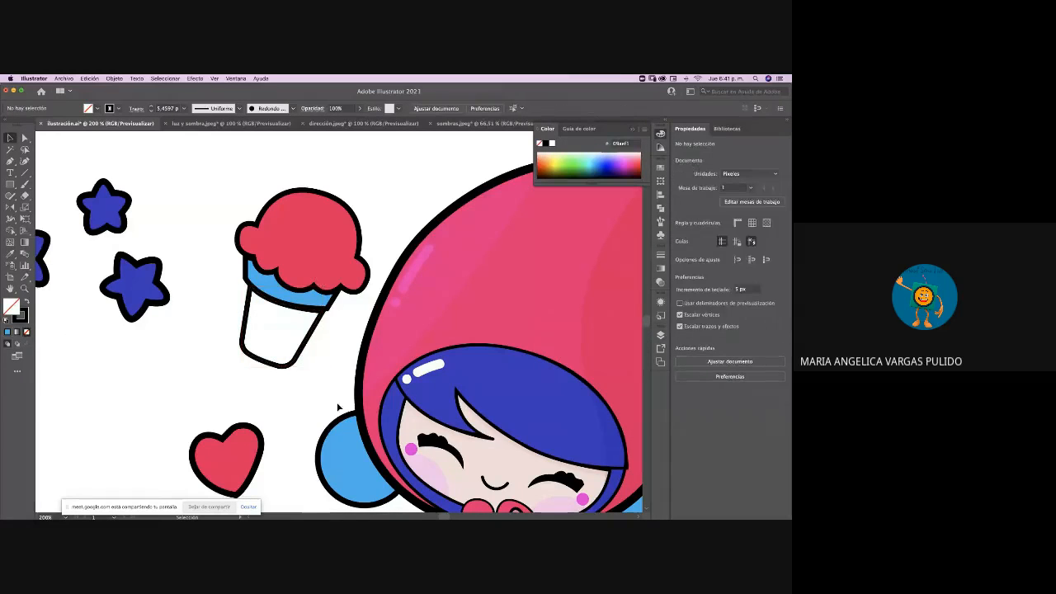
Copy the lower cup outline in place onto the Color layer and give the copy a blue fill with no stroke
left_click(302, 354)
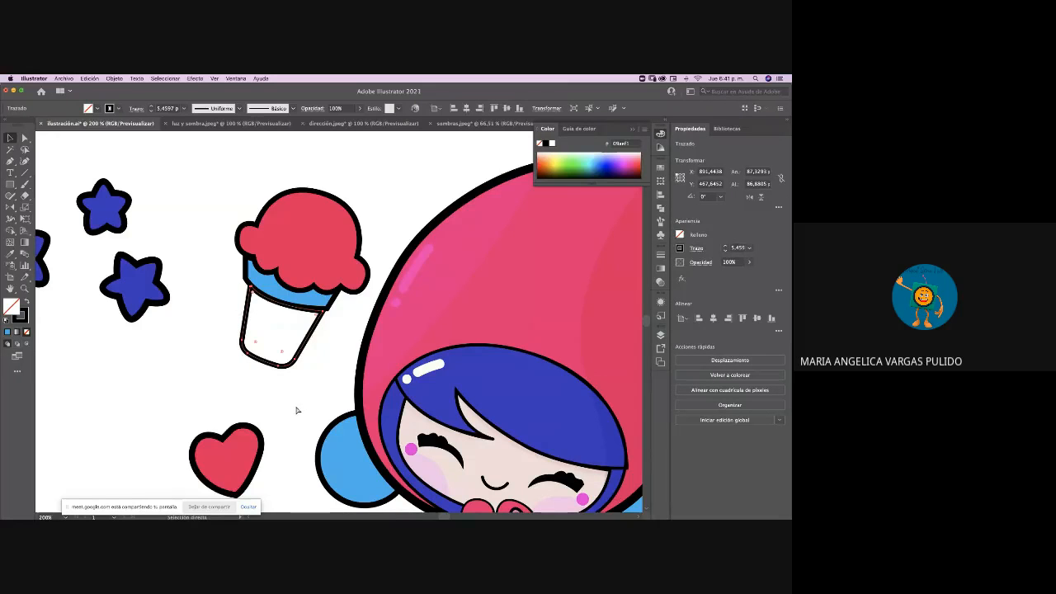
left_click(660, 336)
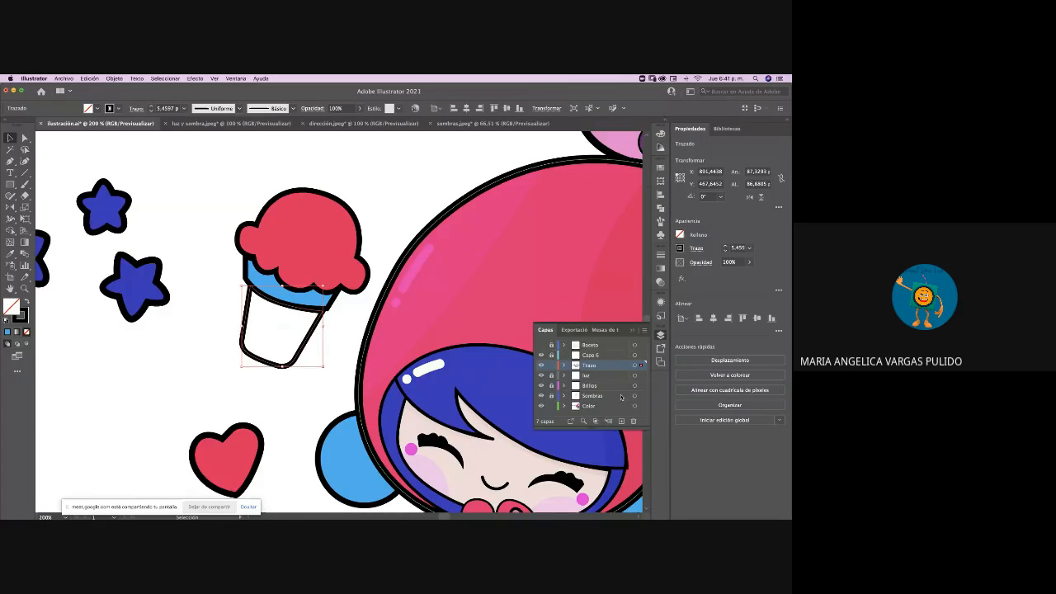
left_click(590, 408)
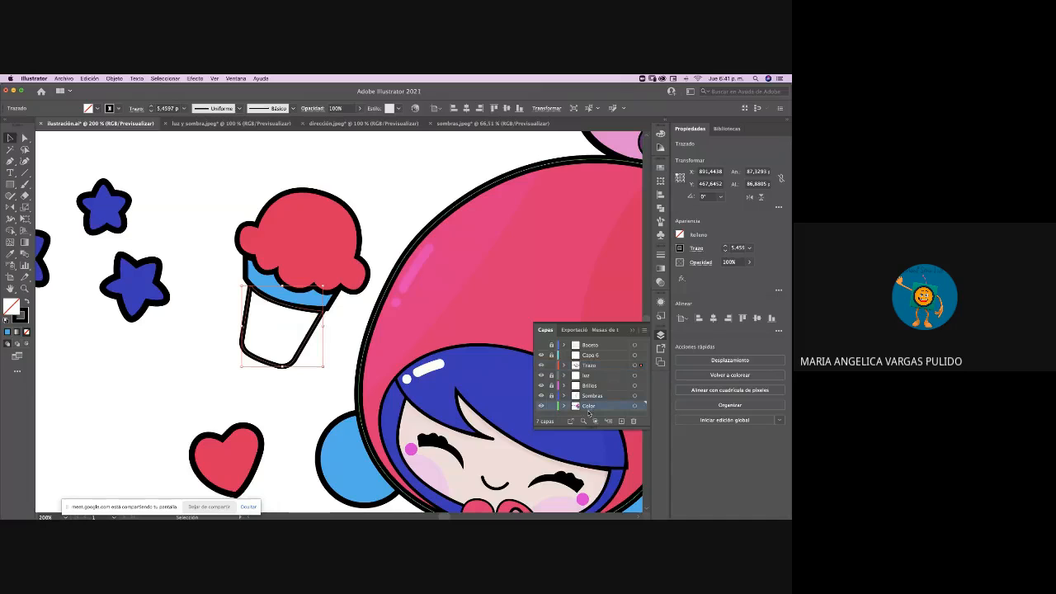
key("super")
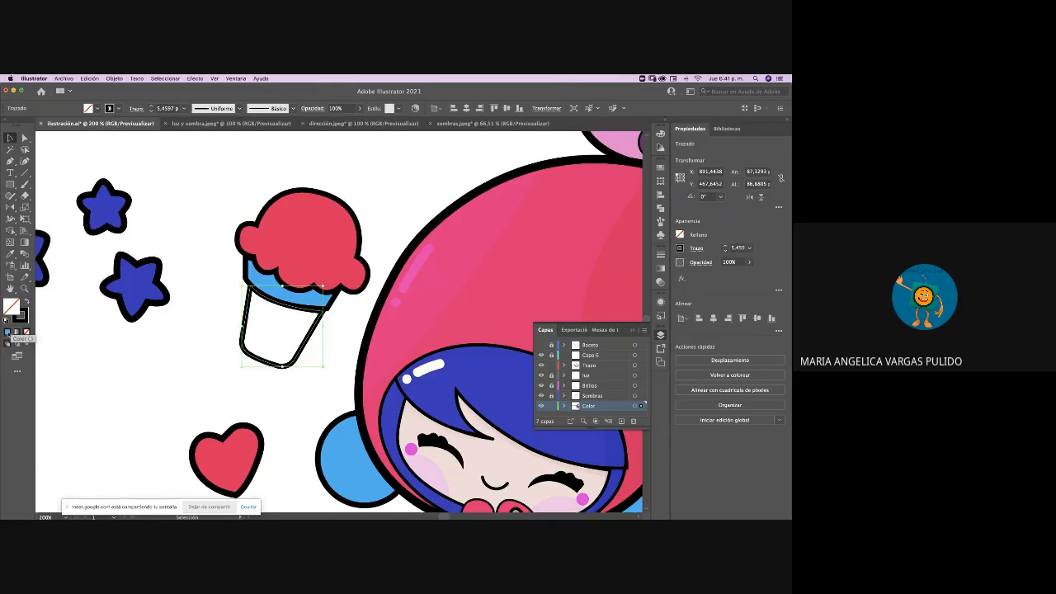
left_click(8, 334)
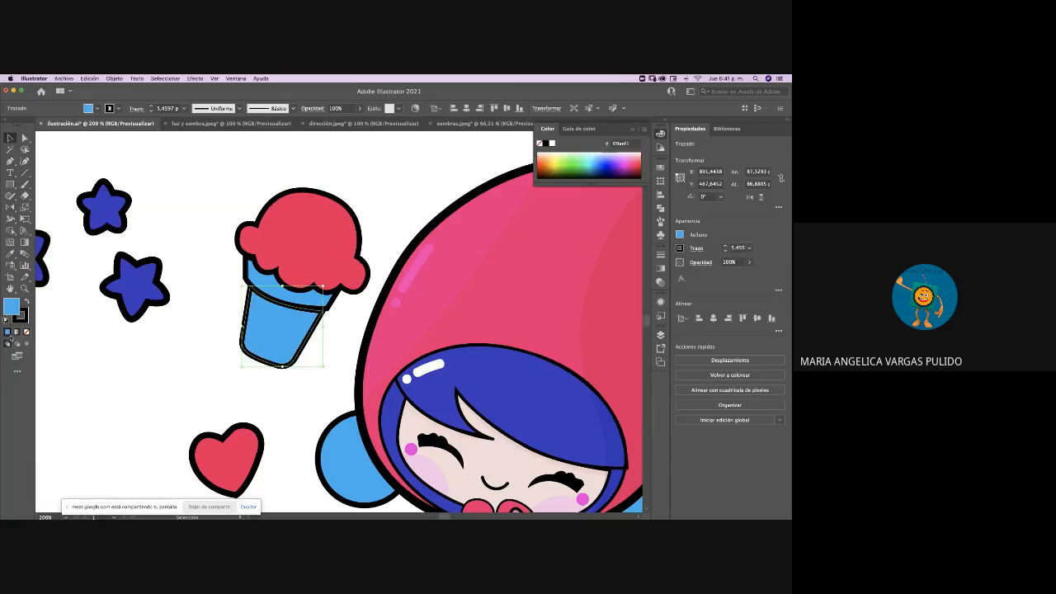
left_click(24, 318)
left_click(26, 332)
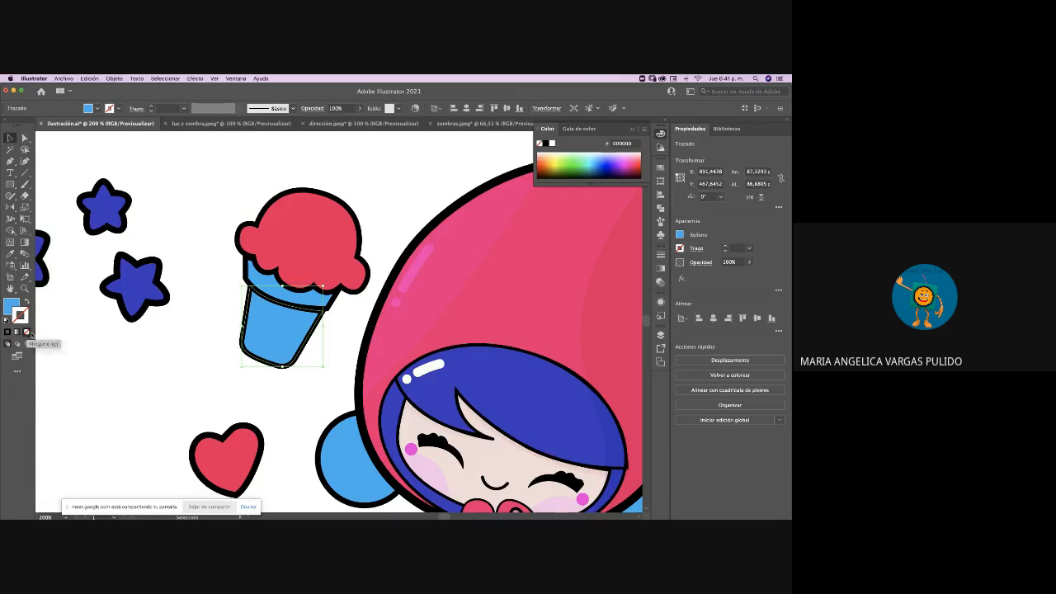
Toggle the Trazo layer's visibility off and on to check the lower cup shape on the Color layer, and deselect it
left_click(660, 335)
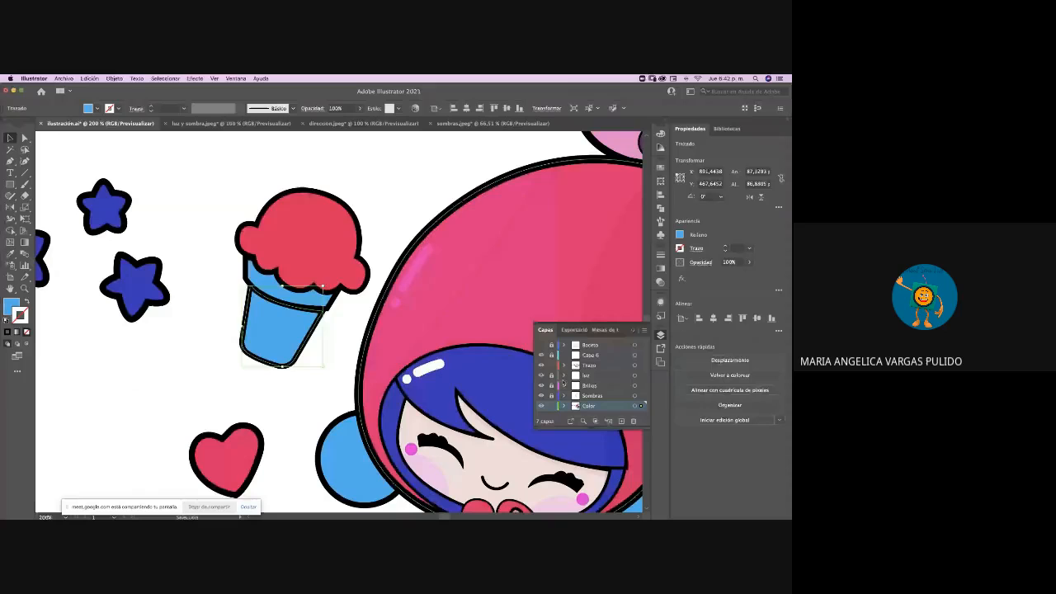
left_click(541, 366)
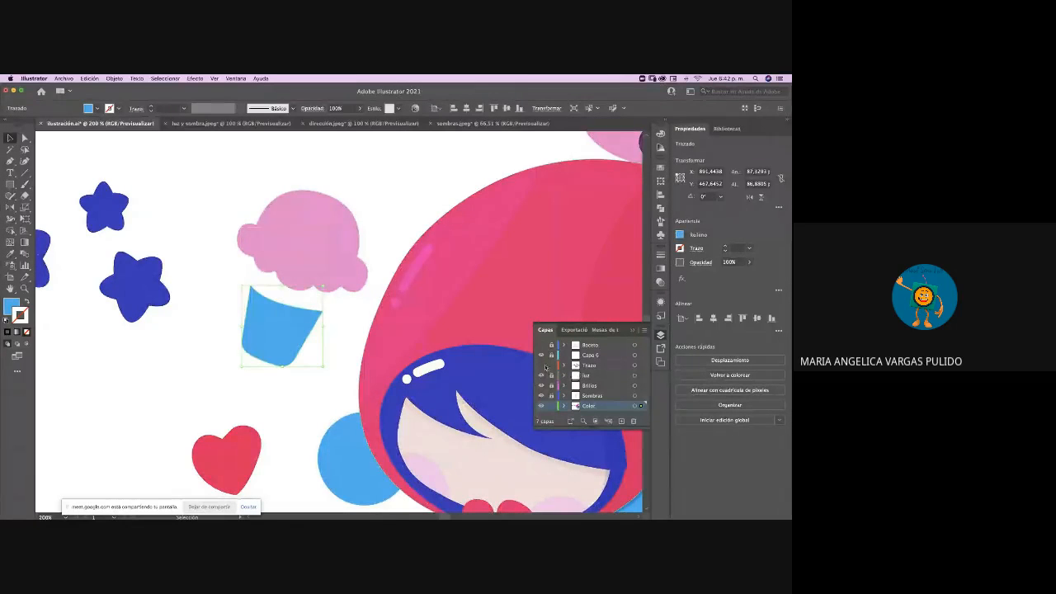
left_click(541, 366)
left_click(227, 271)
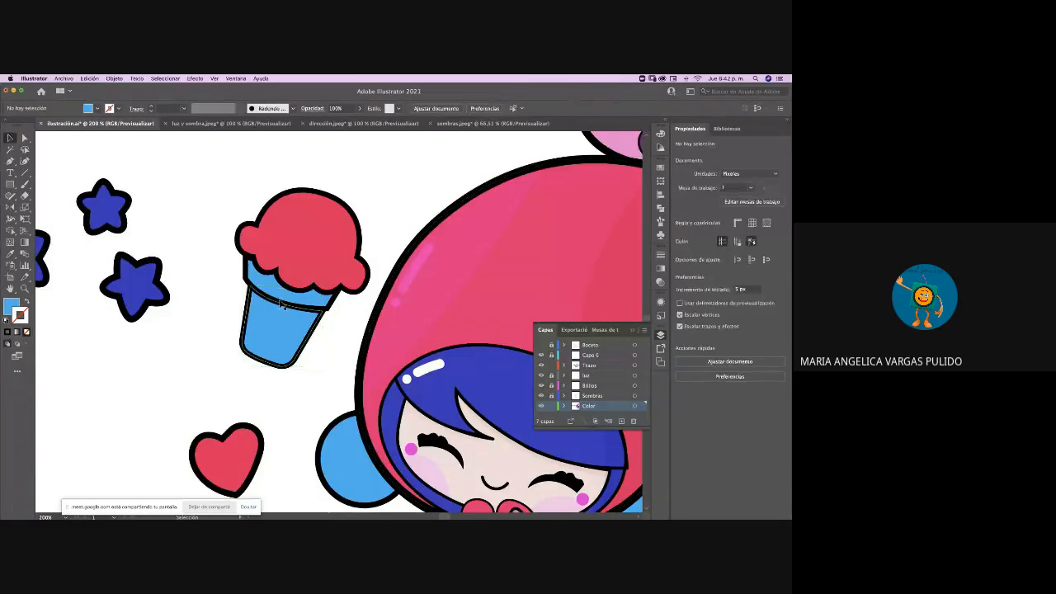
Remove the blue fill from the ice cream cup's rim on the Trazo layer, keeping its black outline
left_click(263, 321)
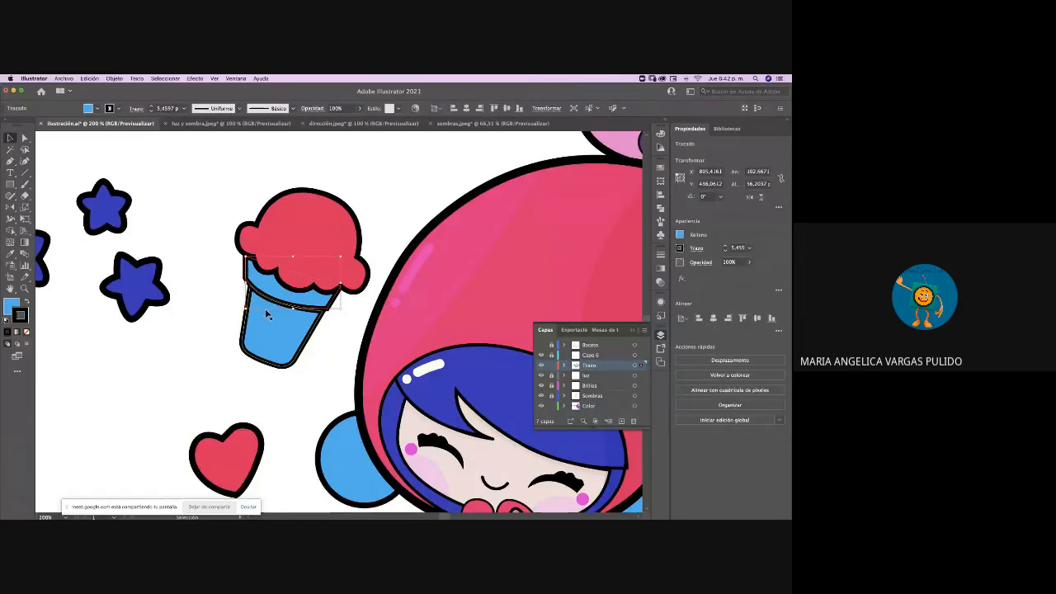
left_click(8, 332)
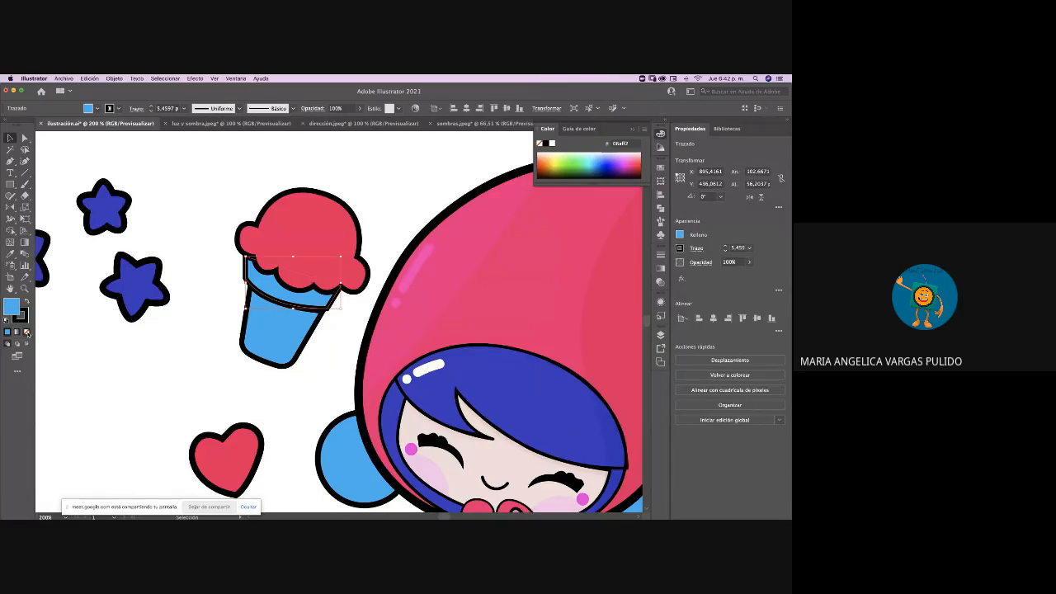
left_click(27, 333)
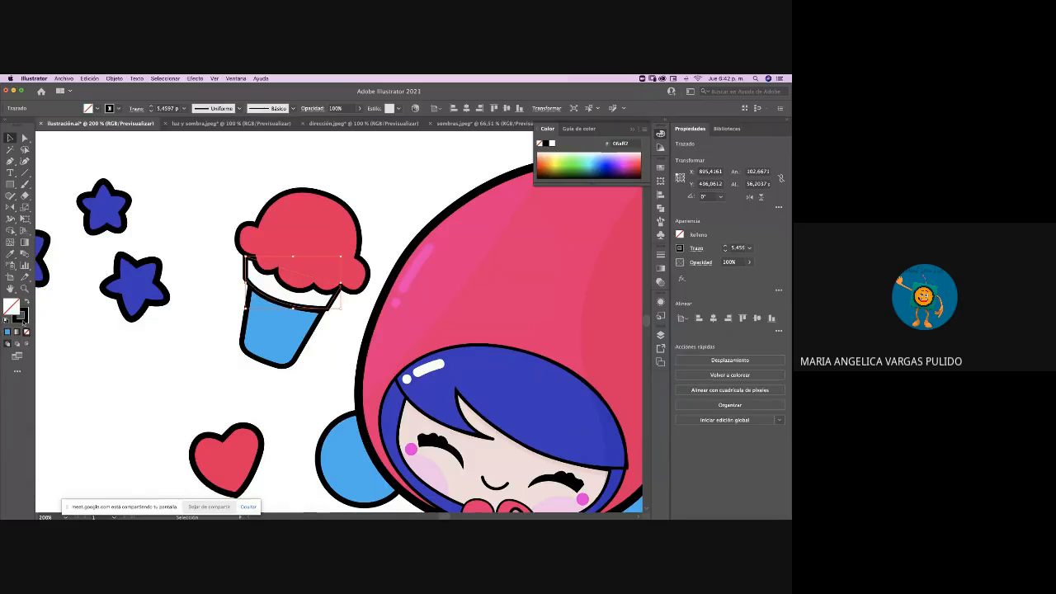
left_click(176, 321)
Copy the cup's rim outline in place onto the Color layer and give the copy a blue fill with no stroke
left_click(250, 283)
left_click(661, 334)
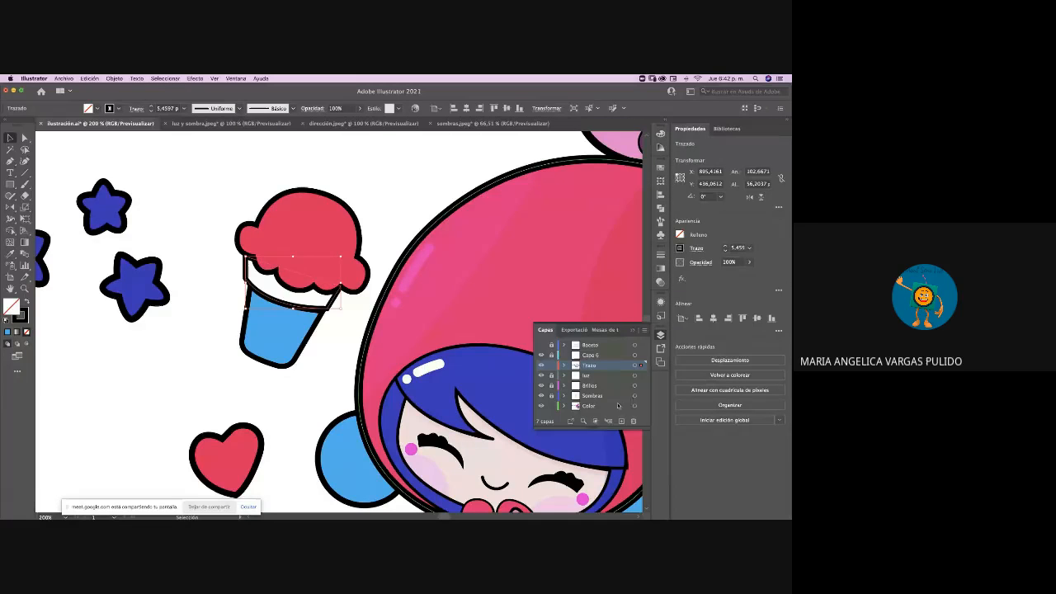
double_click(604, 407)
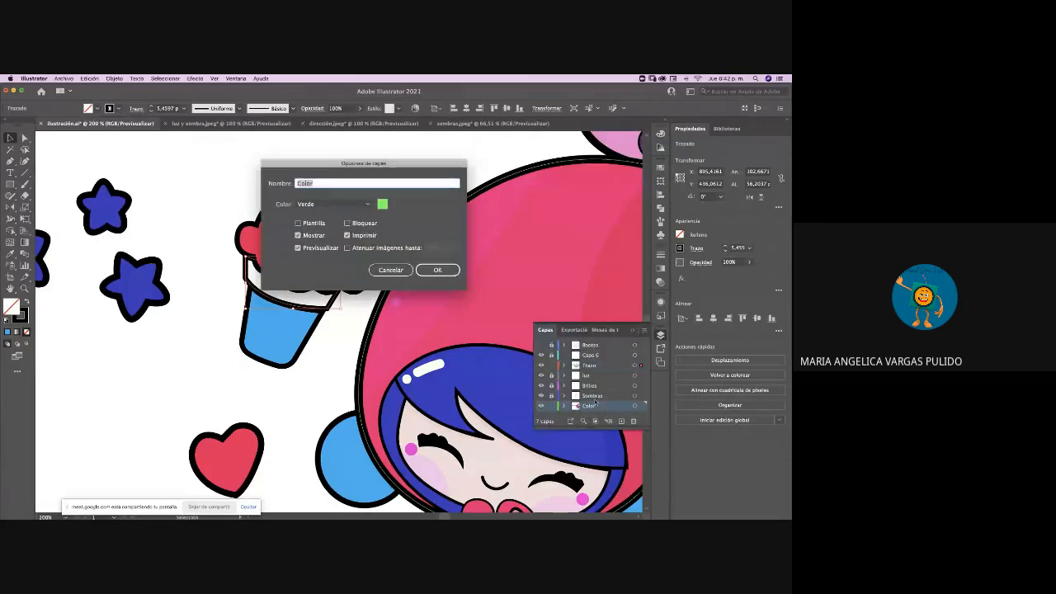
key("Return")
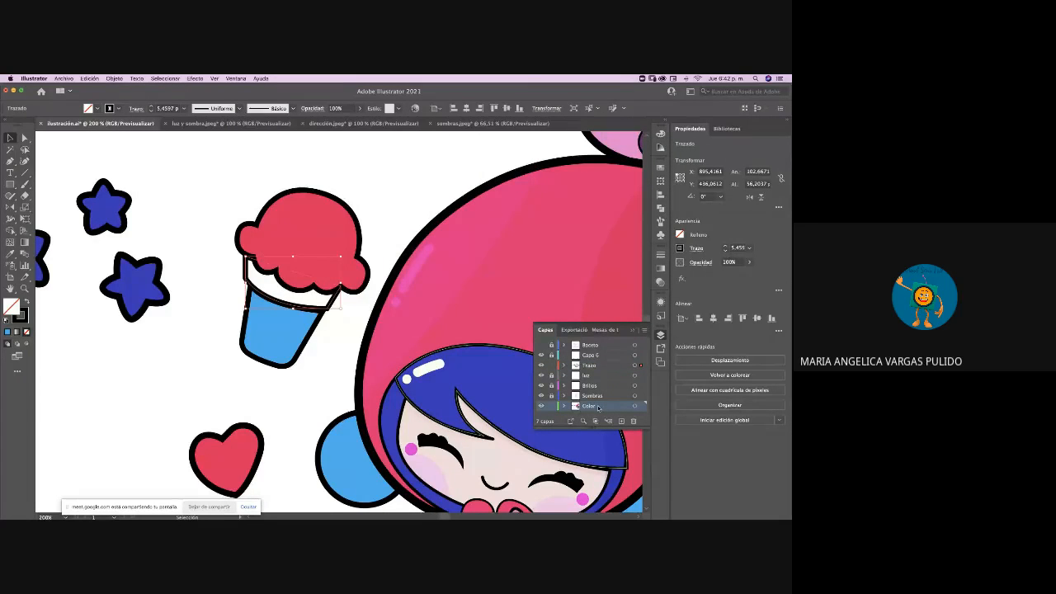
key("super+c")
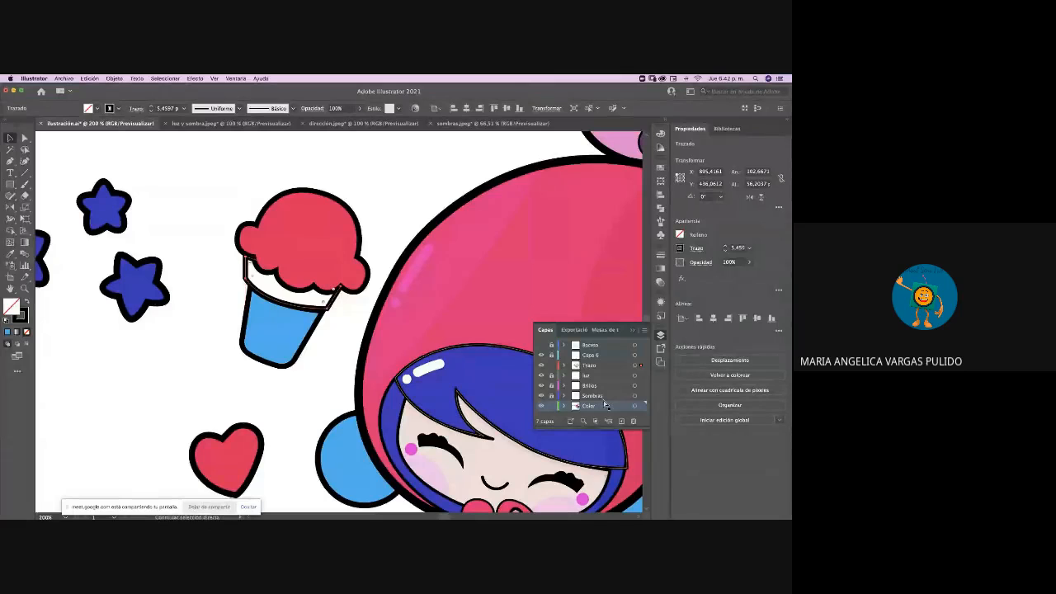
key("super+f")
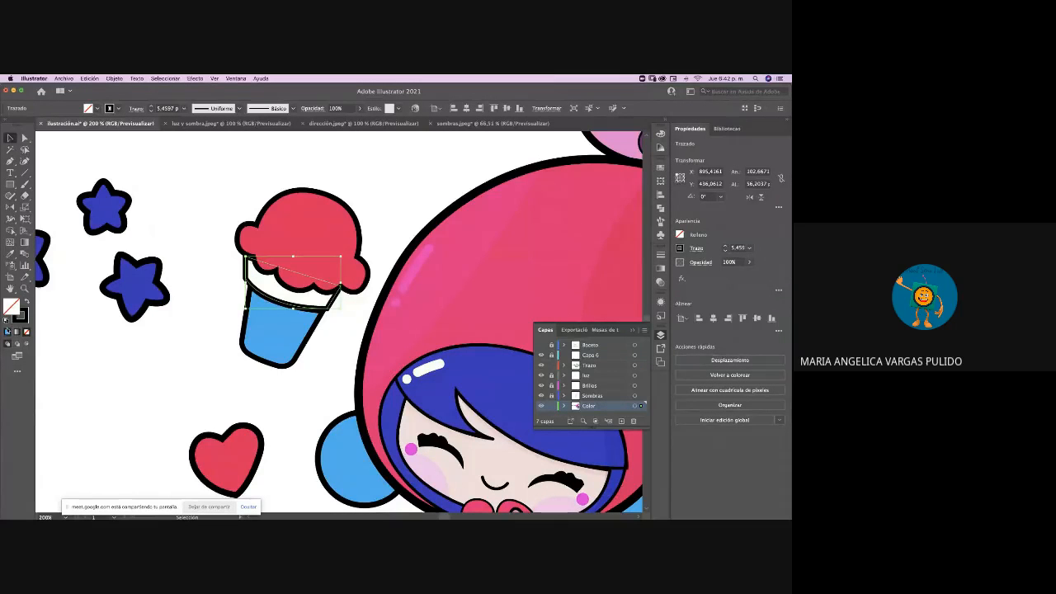
left_click(7, 332)
left_click(23, 320)
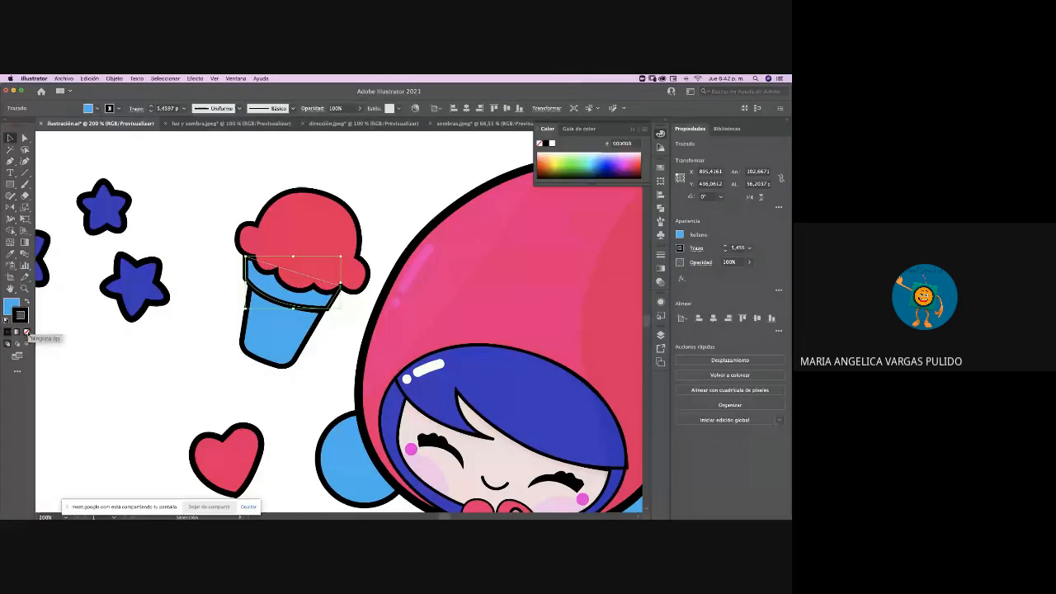
left_click(26, 333)
left_click(159, 354)
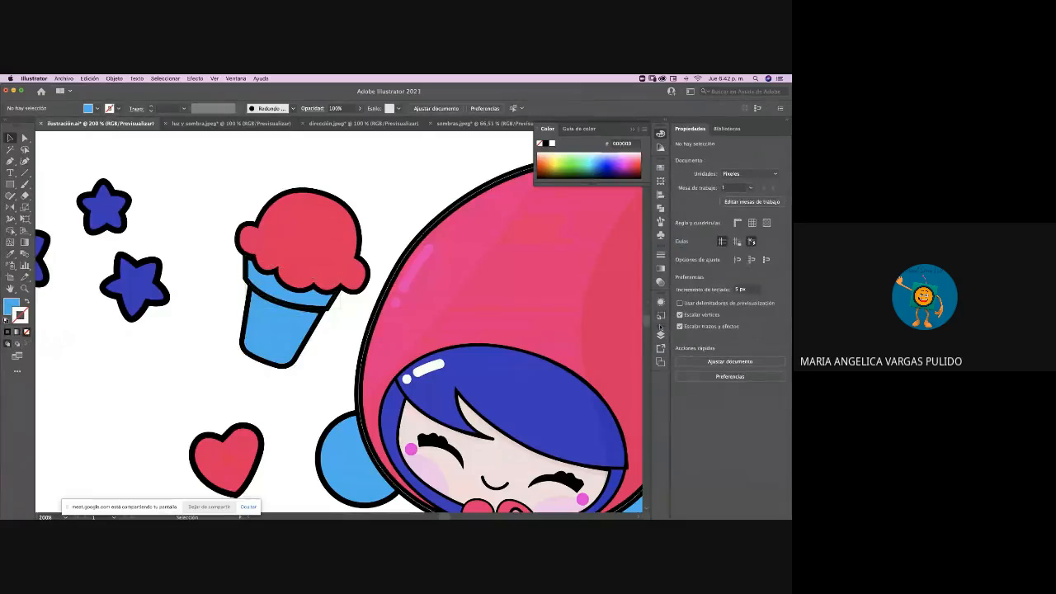
Hide and reshow the Trazo layer to check the cup's rim and lower part on the Color layer
left_click(660, 335)
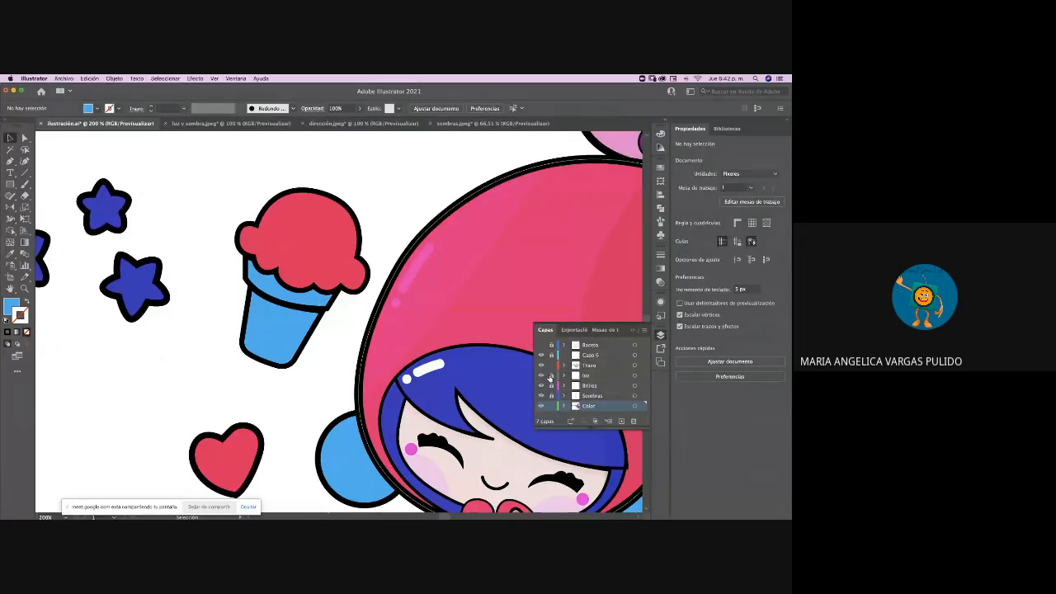
left_click(542, 366)
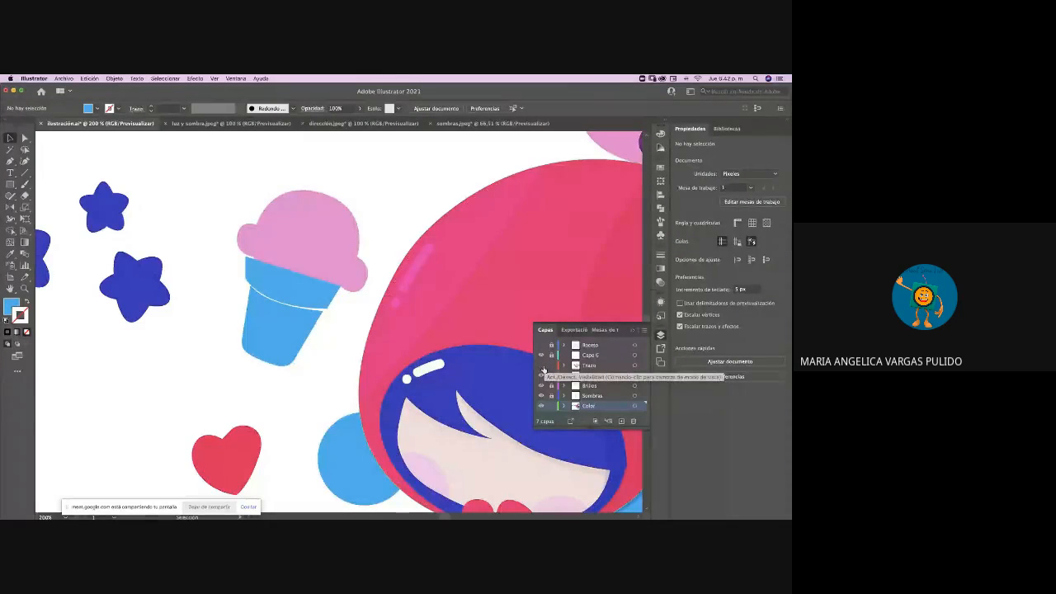
left_click(541, 366)
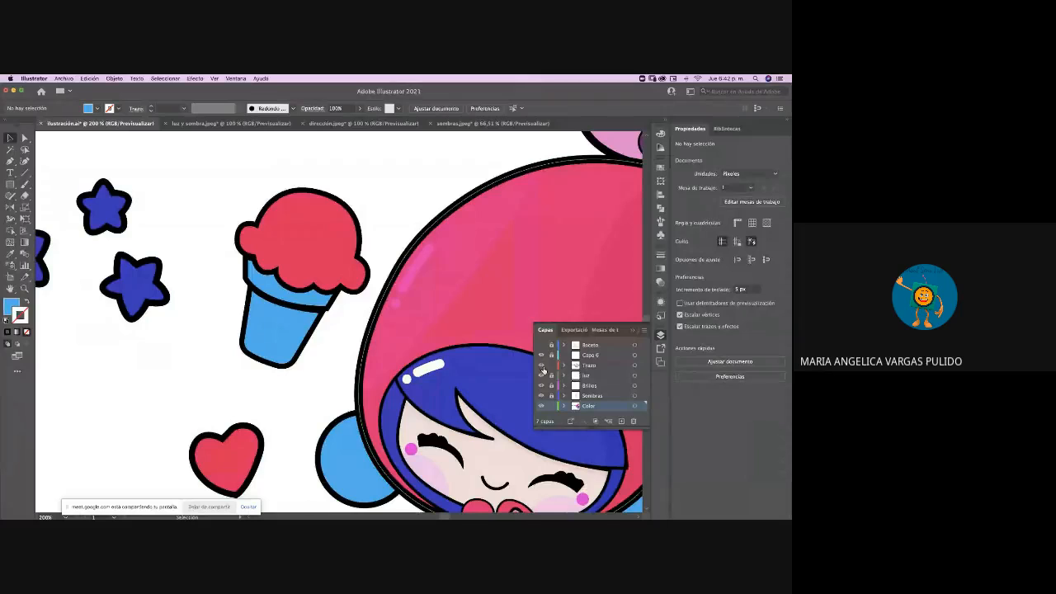
Remove the red fill from the ice cream scoop on the Trazo layer, keeping its black outline
left_click(305, 303)
left_click(360, 269)
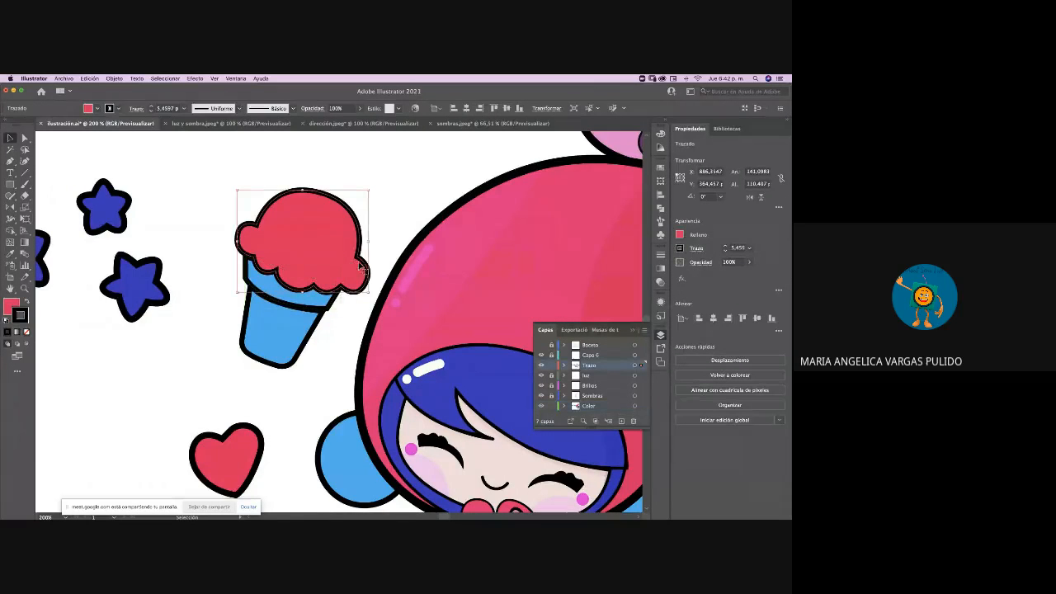
left_click(541, 365)
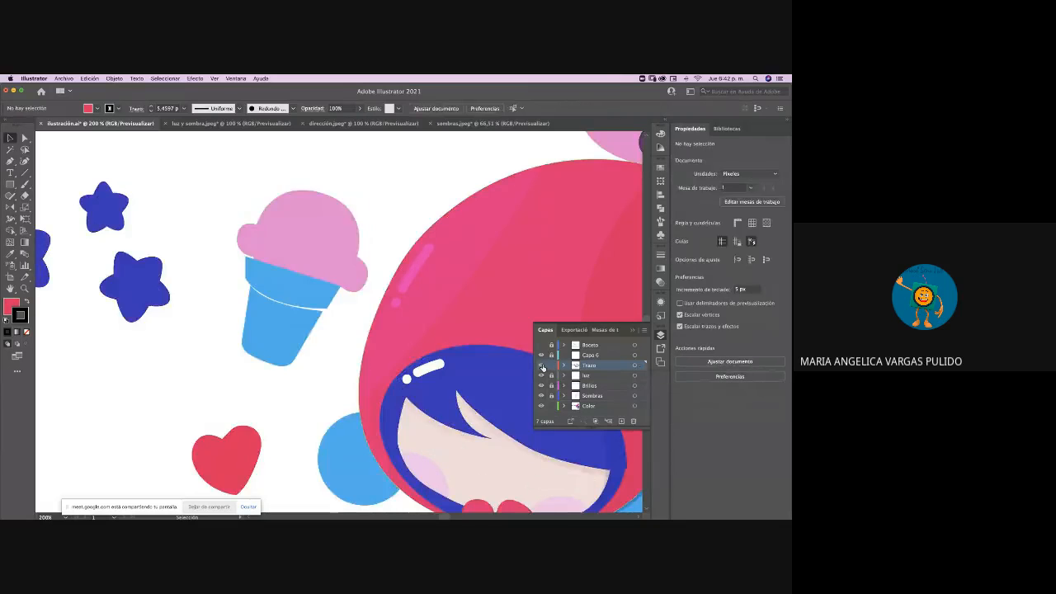
left_click(542, 365)
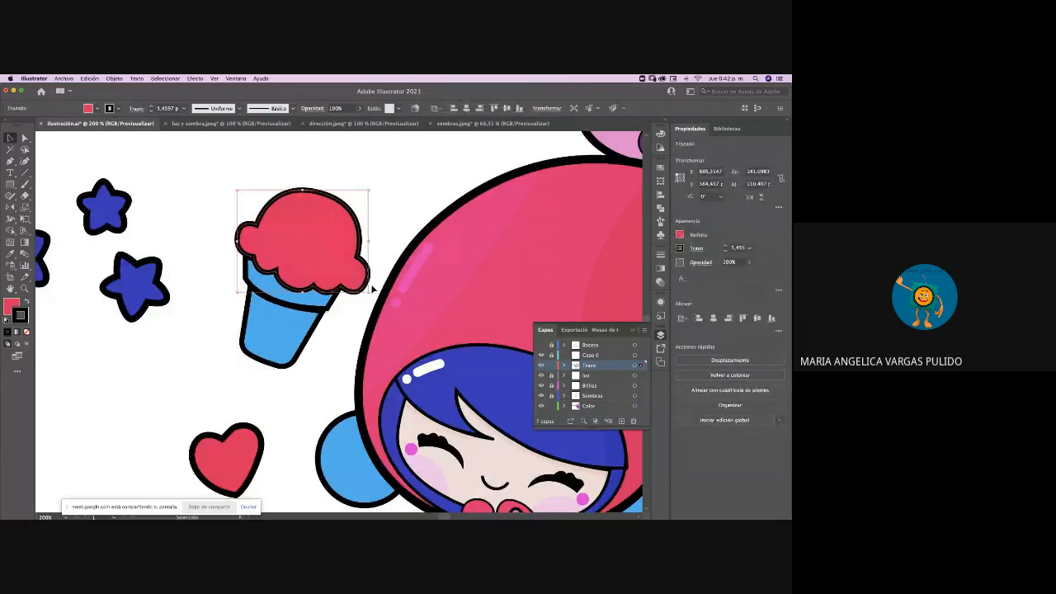
key("a")
key("v")
left_click(13, 304)
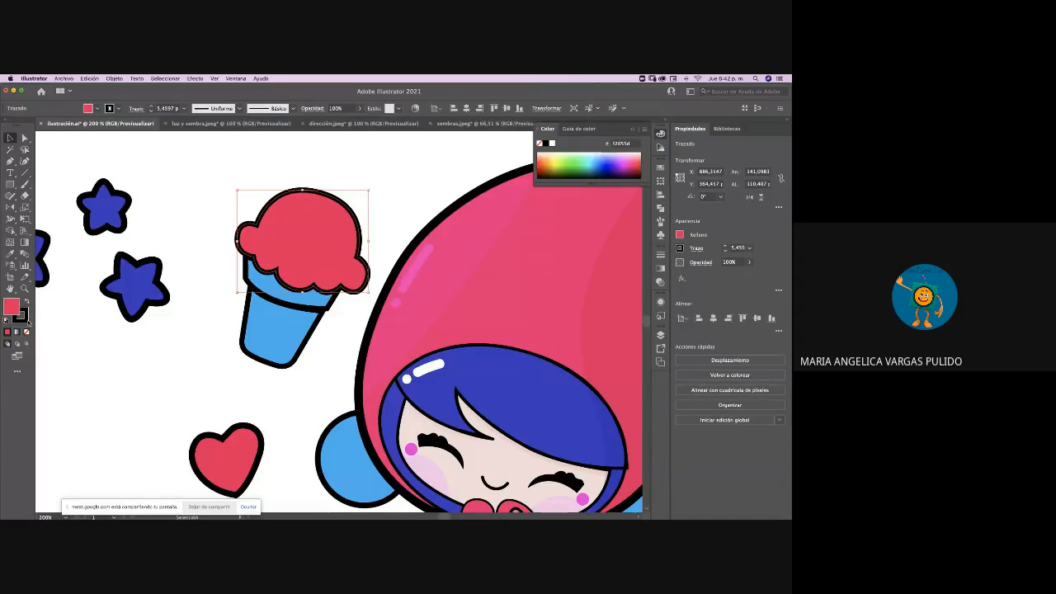
left_click(27, 332)
left_click(358, 312)
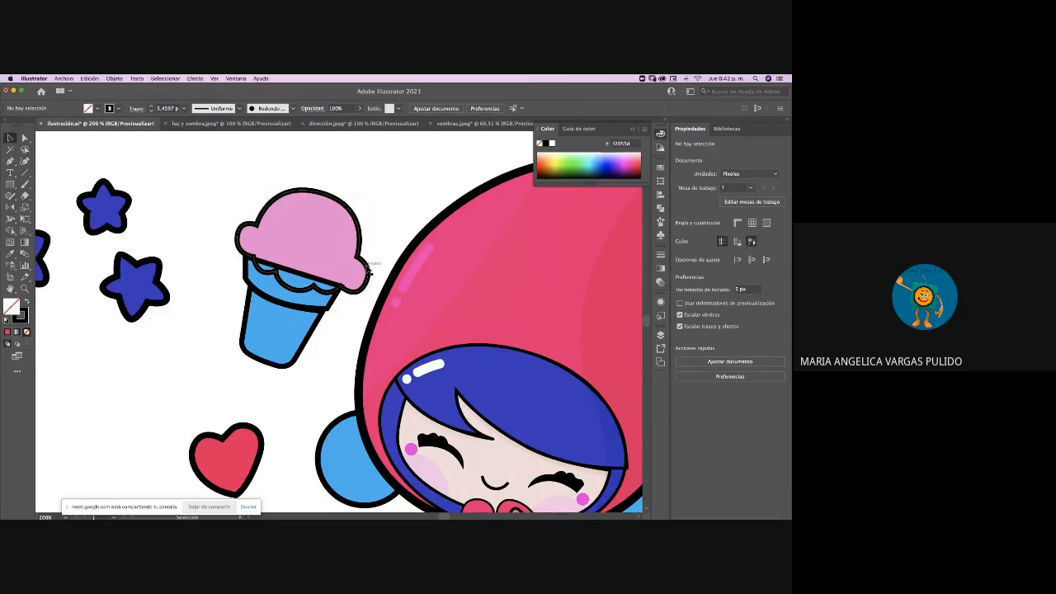
Make Color the active layer and hide the Trazo layer to isolate the ice cream's fills
left_click(370, 274)
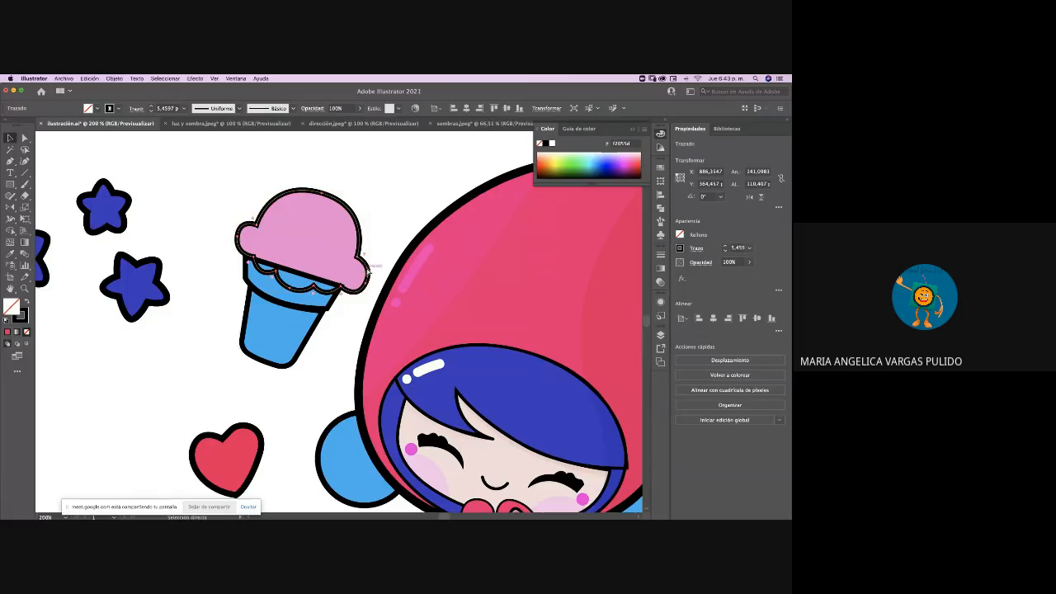
left_click(660, 335)
left_click(600, 406)
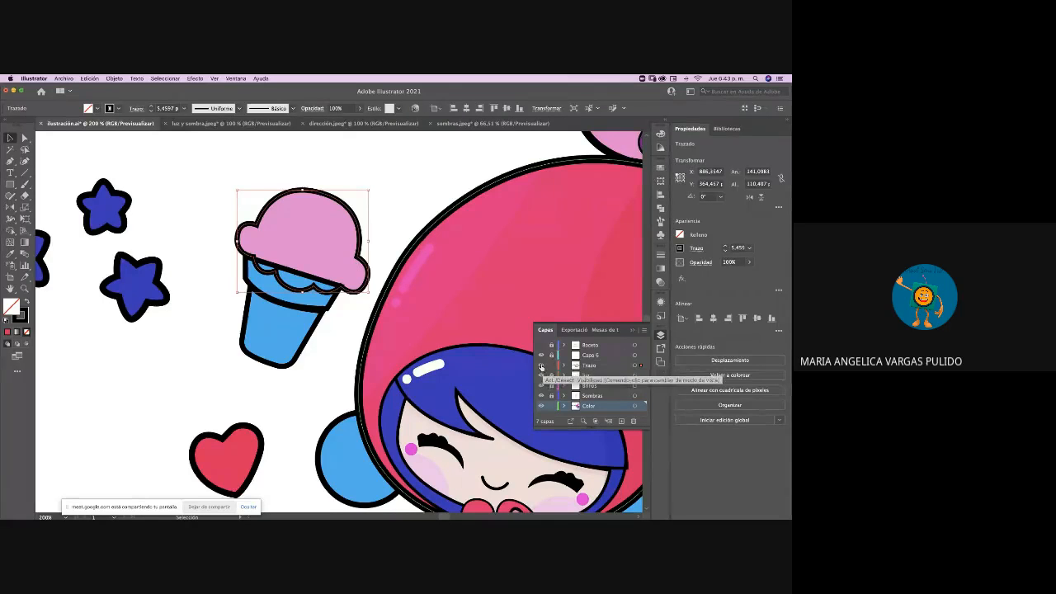
left_click(541, 366)
left_click(542, 366)
left_click(541, 366)
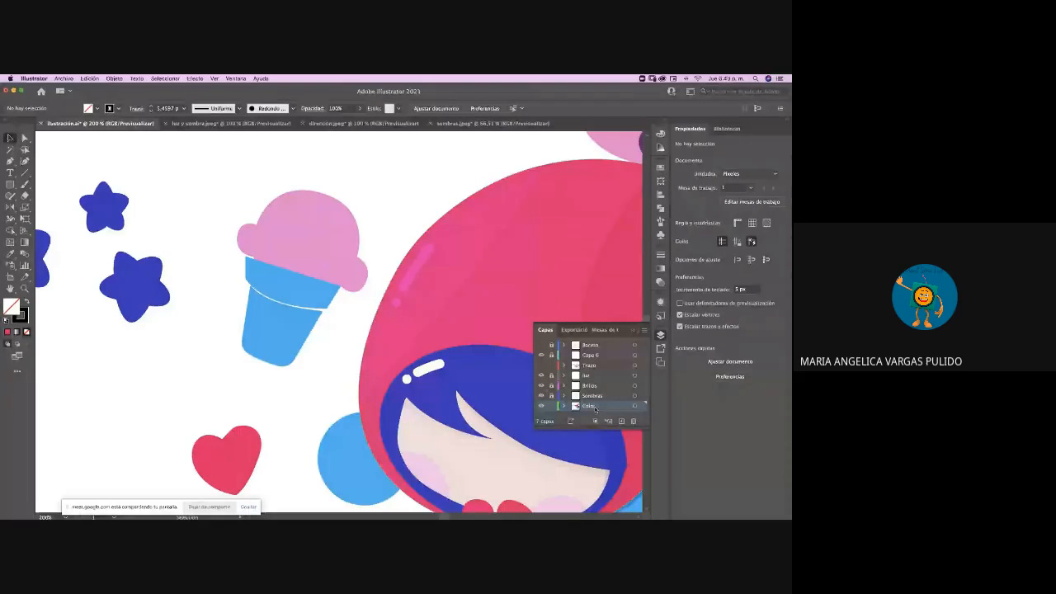
Cut the pink scoop from the Color layer and paste it back in place in front of the cup
left_click(343, 261)
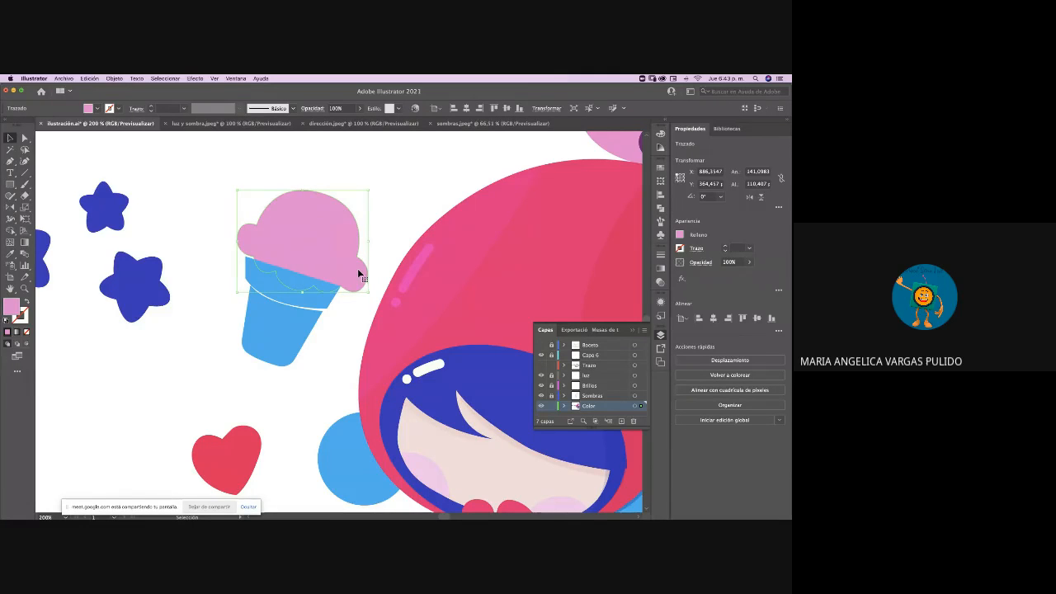
key("BackSpace")
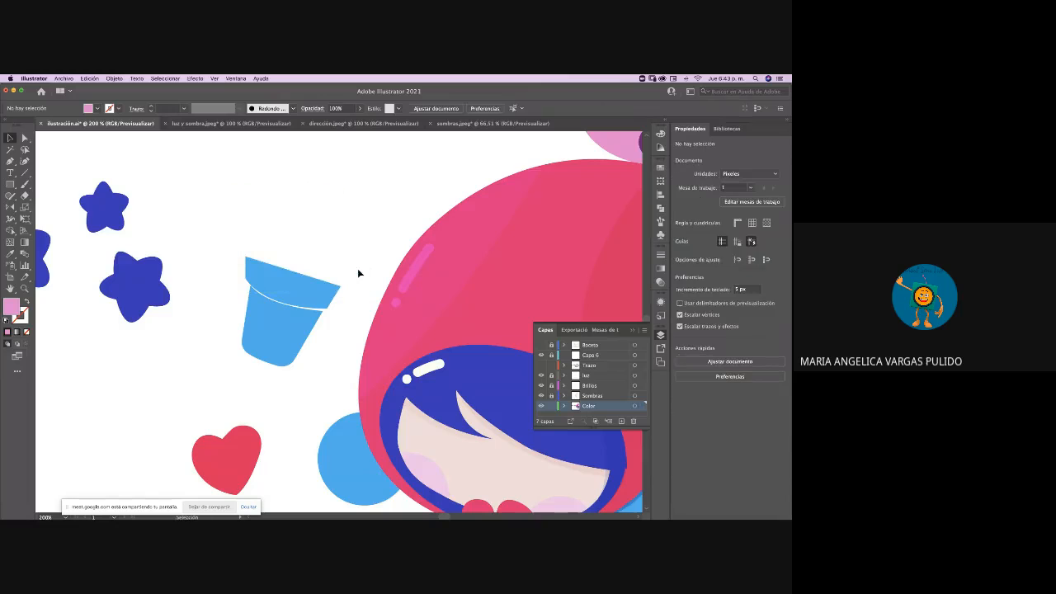
key("super+z")
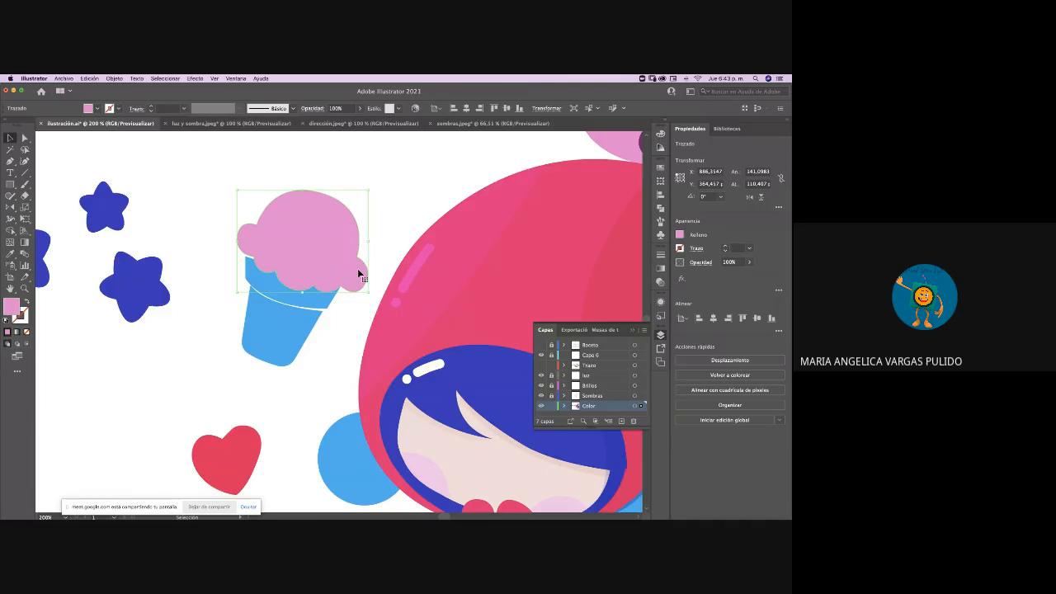
left_click(415, 218)
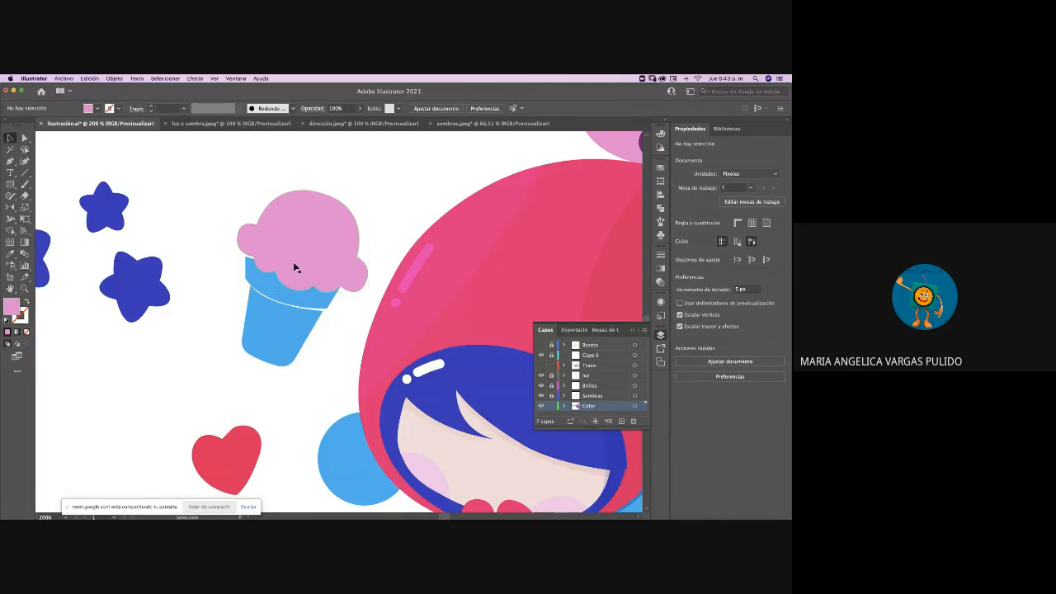
Send the pink scoop one level backward and also to the very back of the Color layer's stacking order
left_click(312, 236)
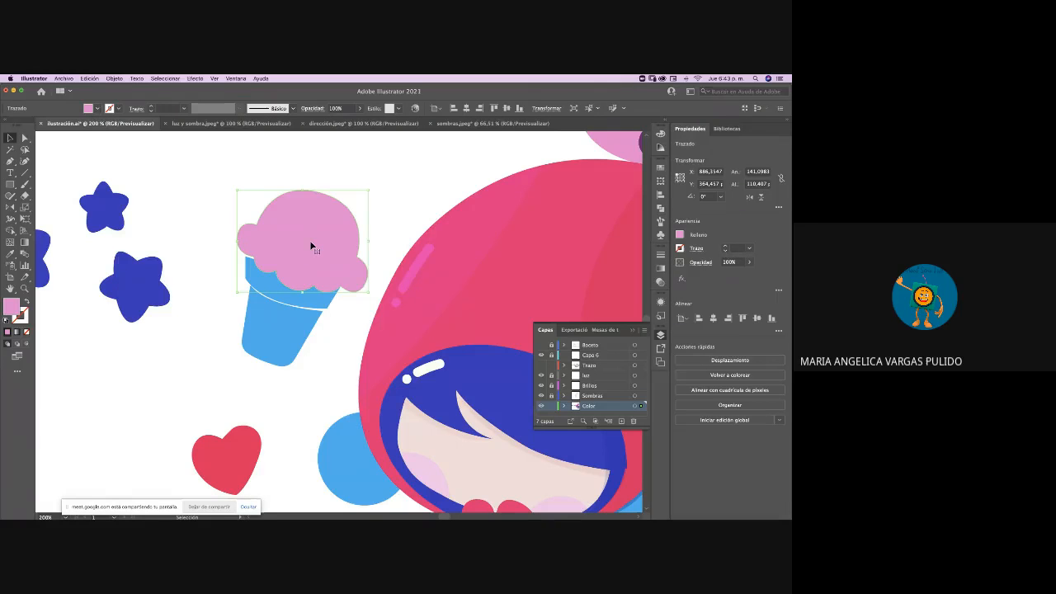
right_click(309, 242)
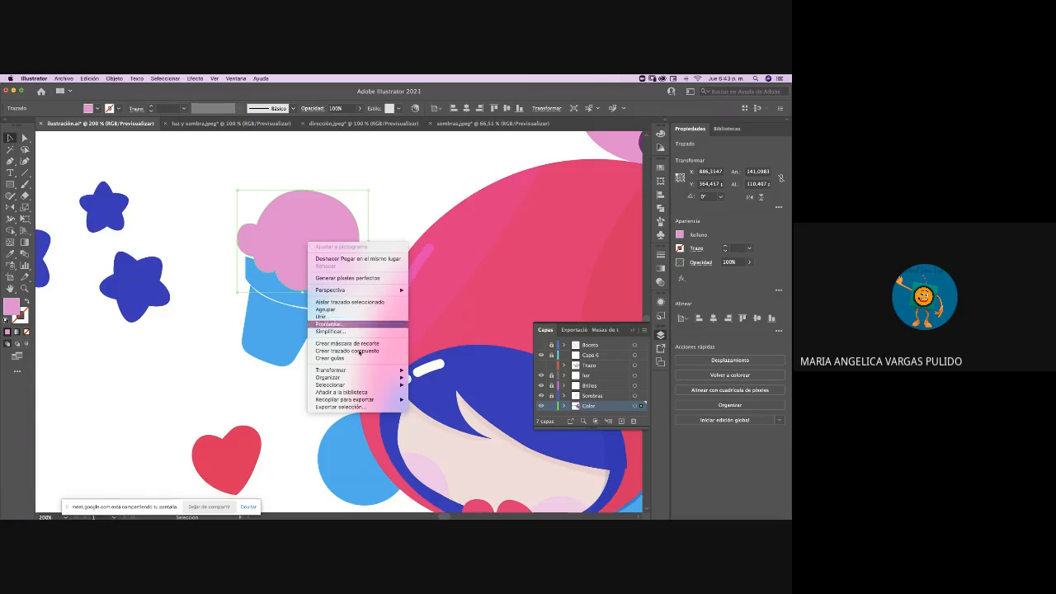
mouse_move(355, 380)
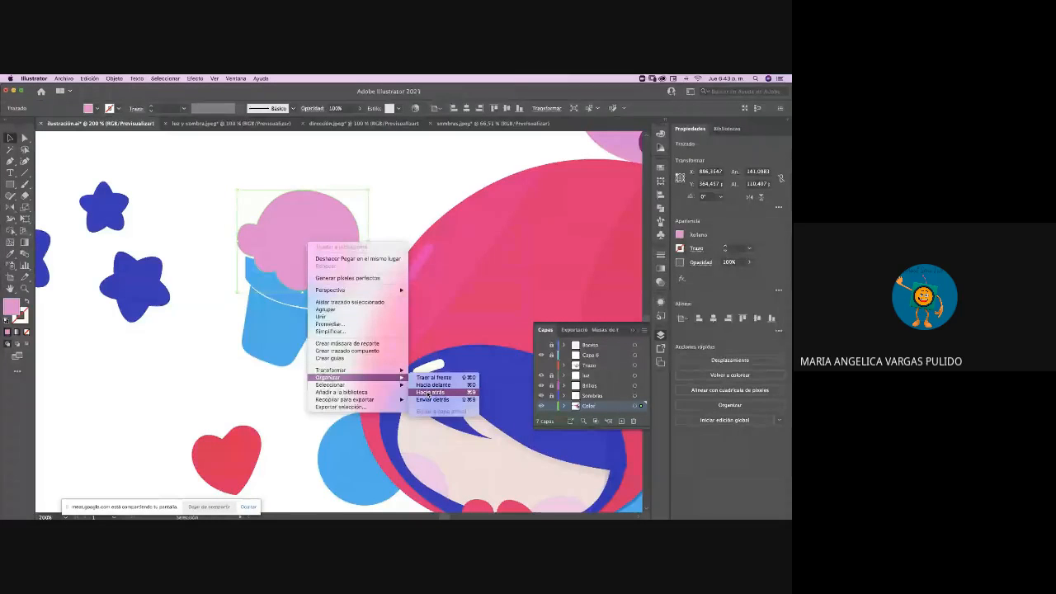
left_click(430, 393)
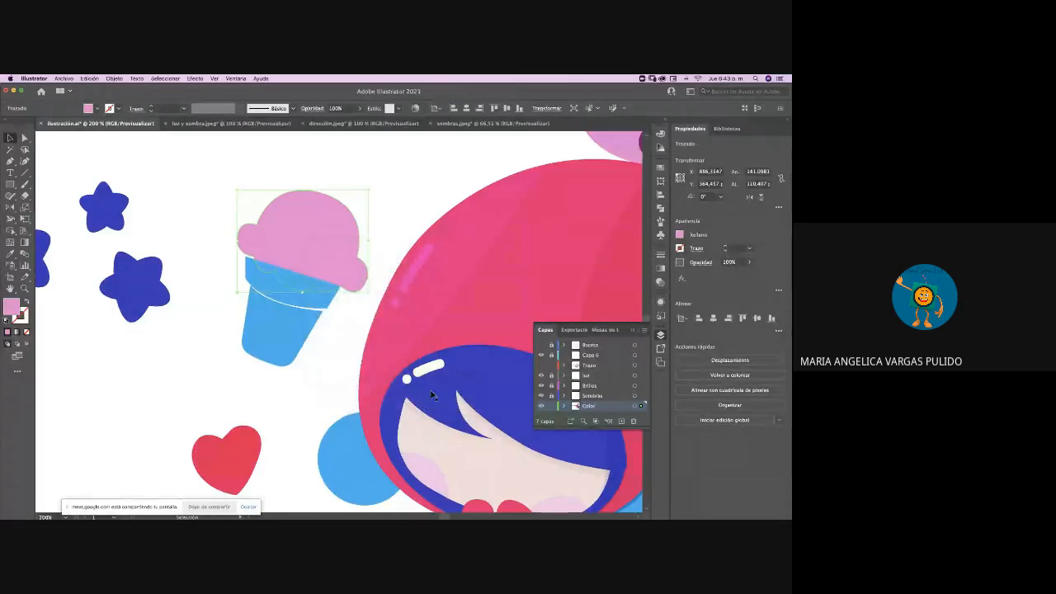
right_click(329, 277)
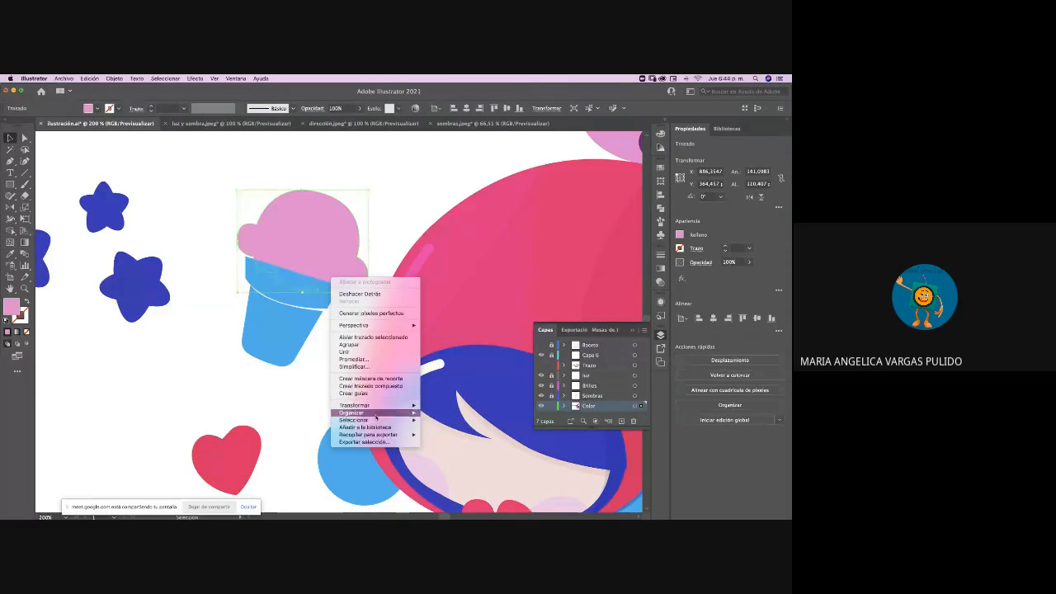
mouse_move(377, 415)
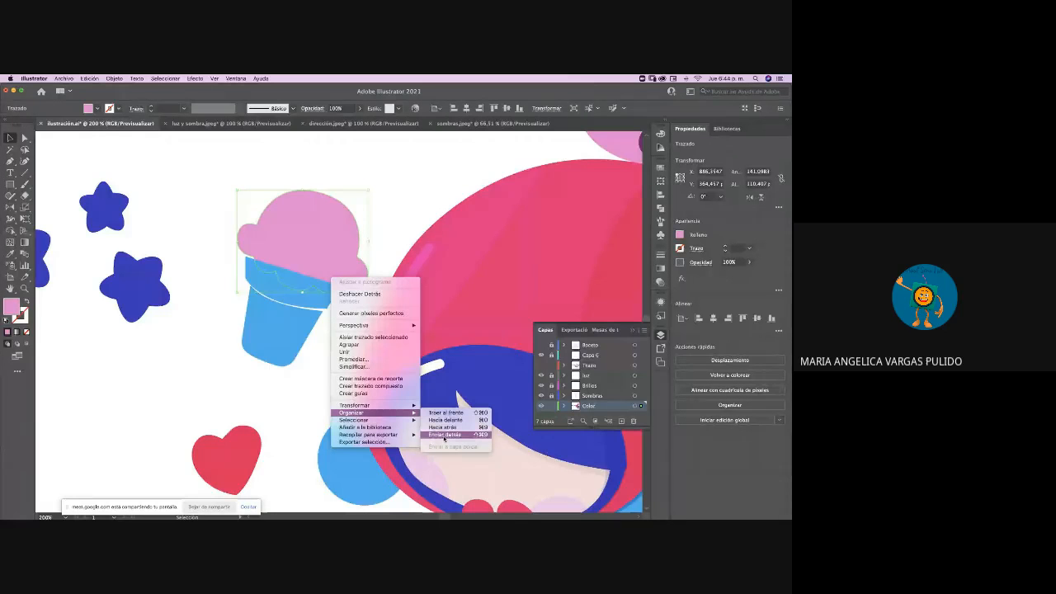
left_click(446, 435)
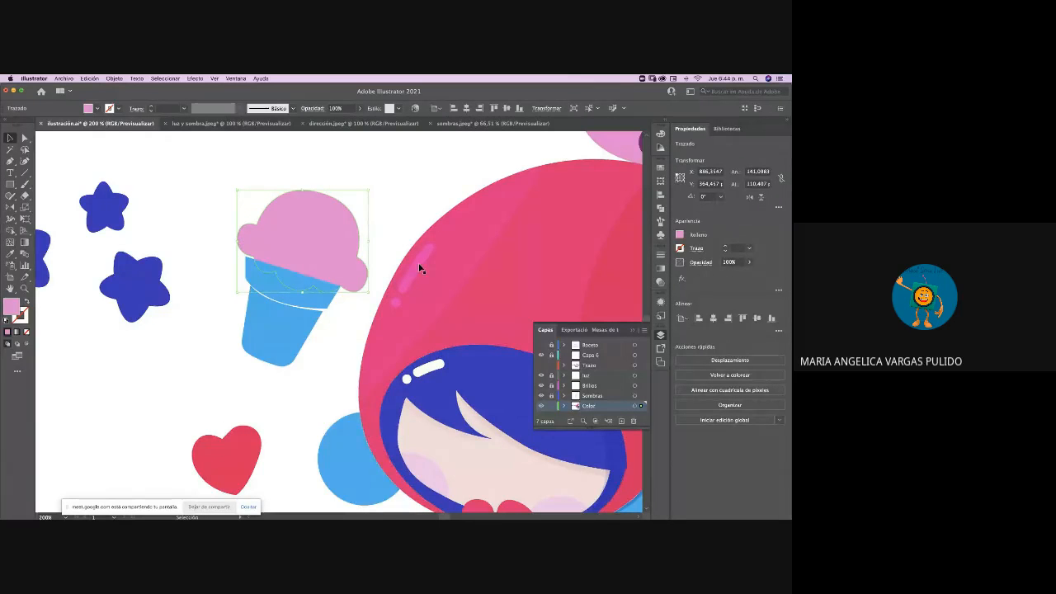
Bring the pink scoop to the front of the Color layer and show the Trazo layer again
right_click(360, 276)
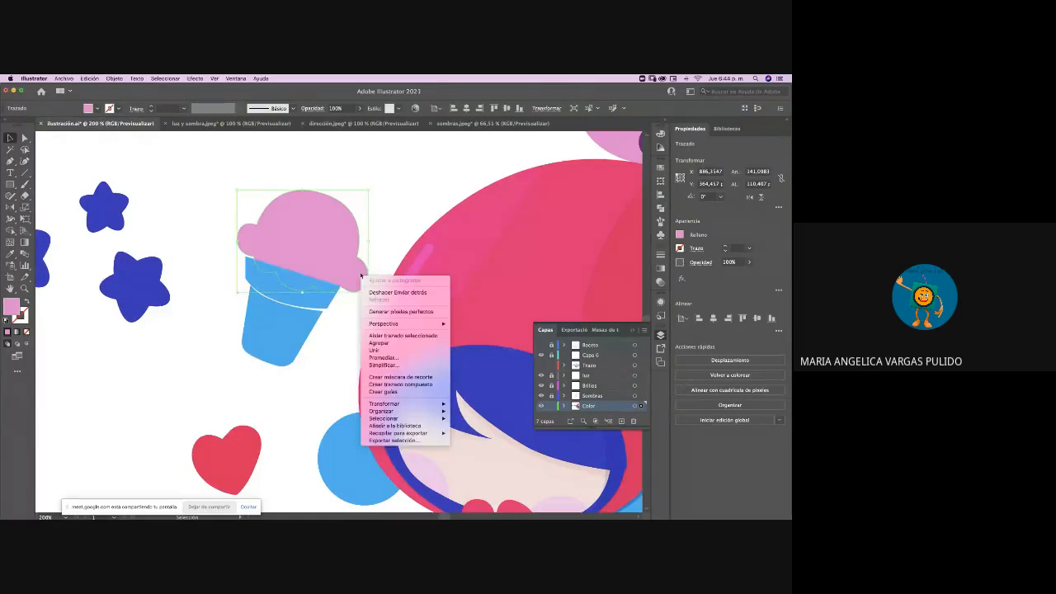
mouse_move(401, 412)
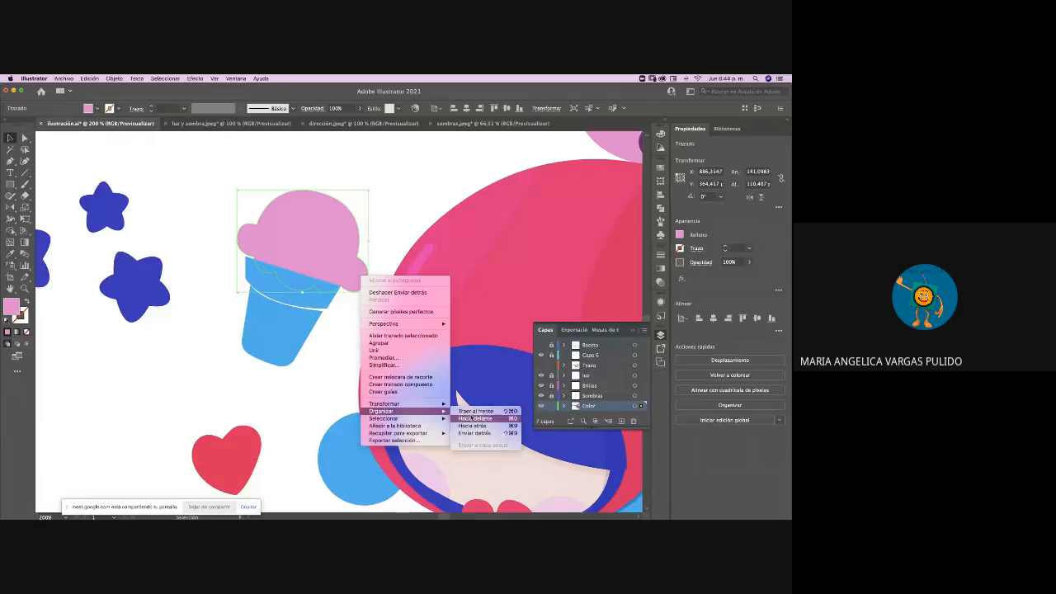
left_click(475, 412)
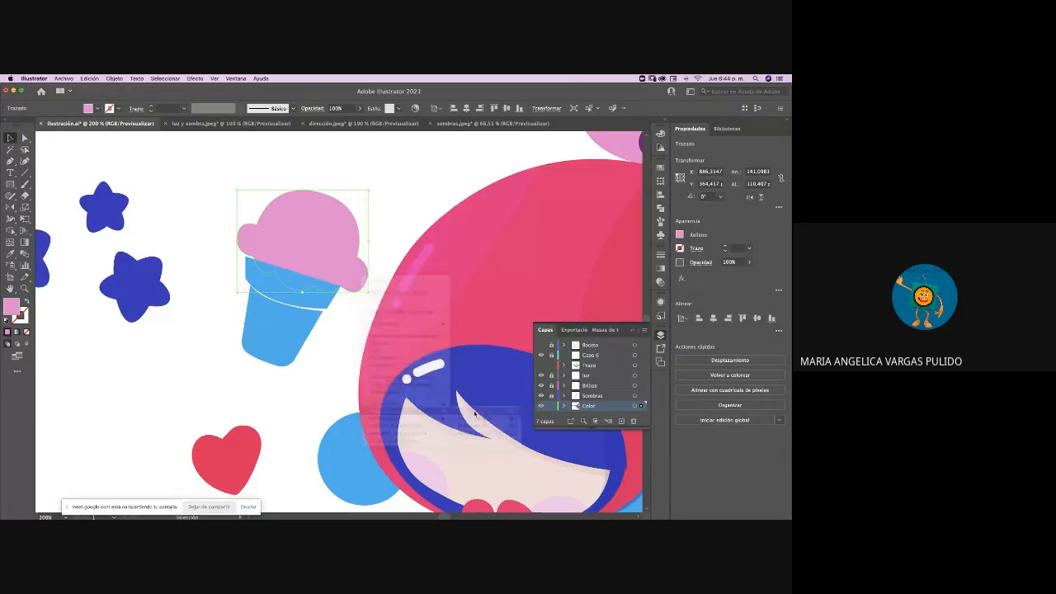
left_click(331, 406)
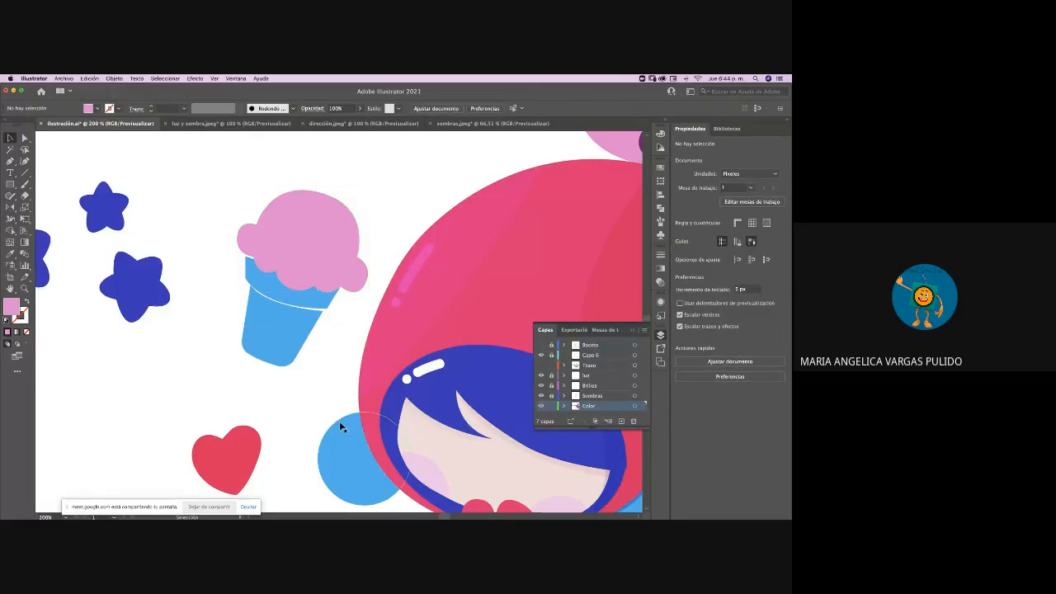
left_click(541, 366)
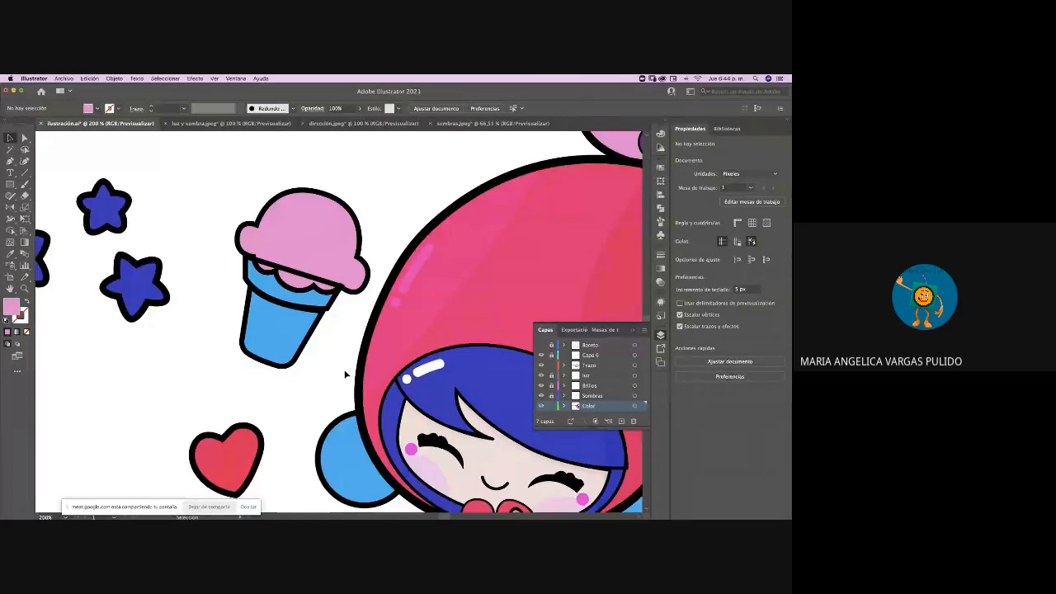
Examine up close where the cup rim's outline crosses the lower edge of the ice cream scoop
key("a")
key("super+plus")
key("super+plus")
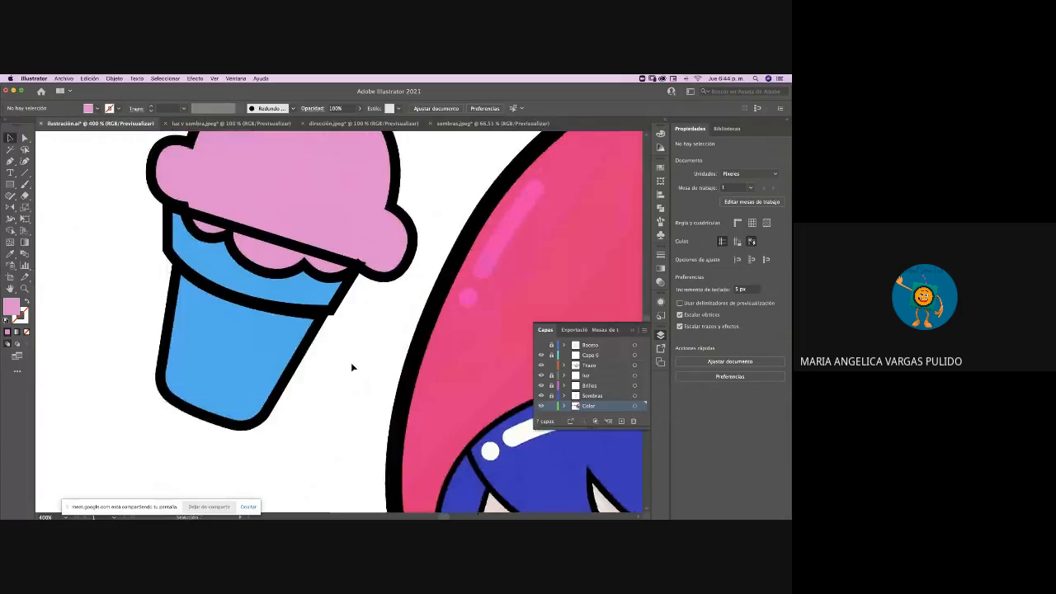
scroll(351, 368, "up", 5)
scroll(351, 367, "left", 5)
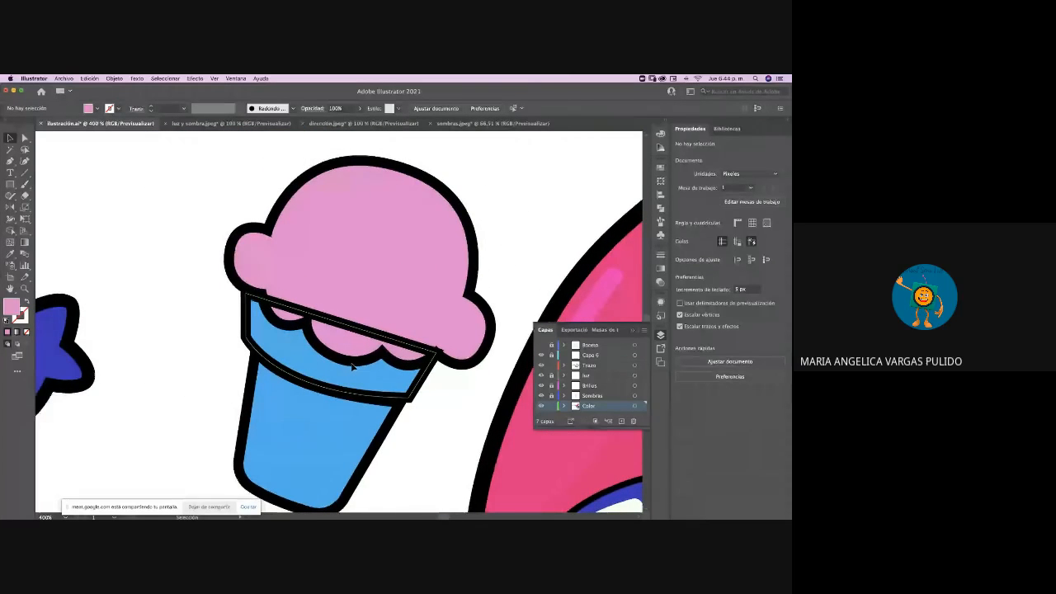
scroll(351, 368, "left", 1)
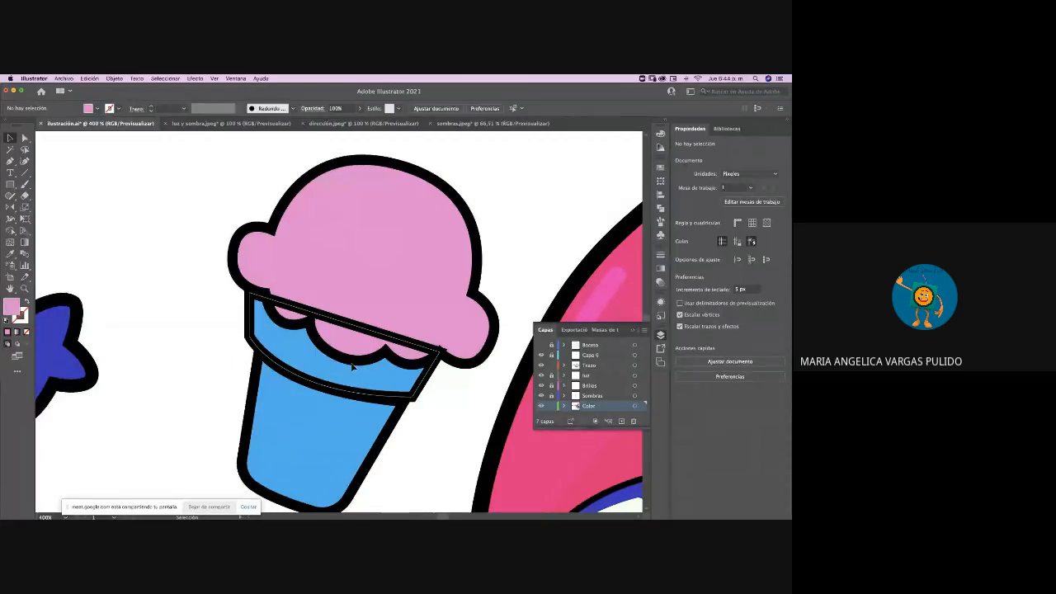
key("super+plus")
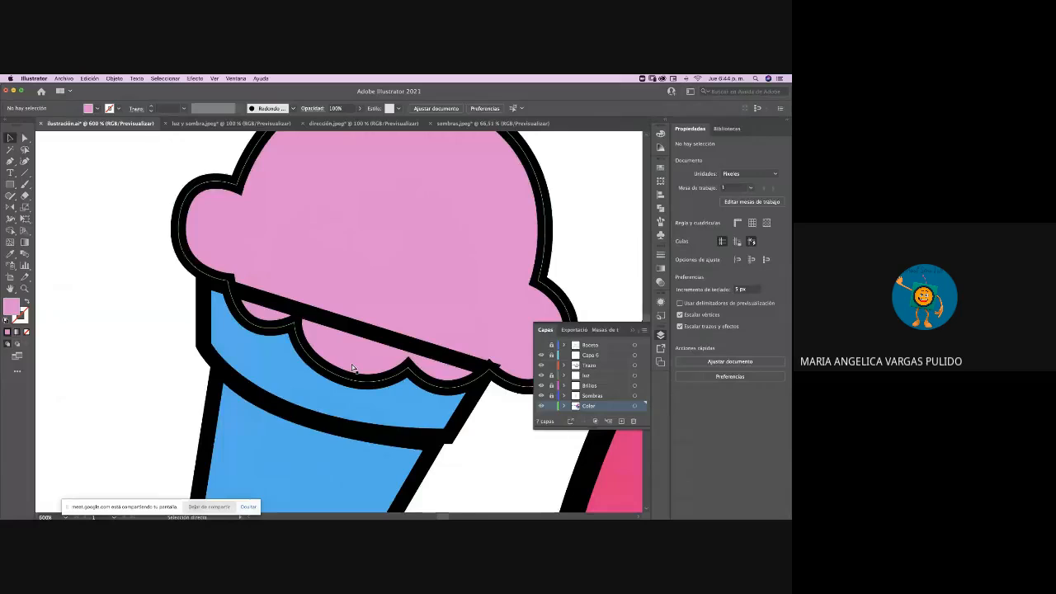
key("super+minus")
scroll(351, 368, "down", 2)
scroll(351, 368, "right", 1)
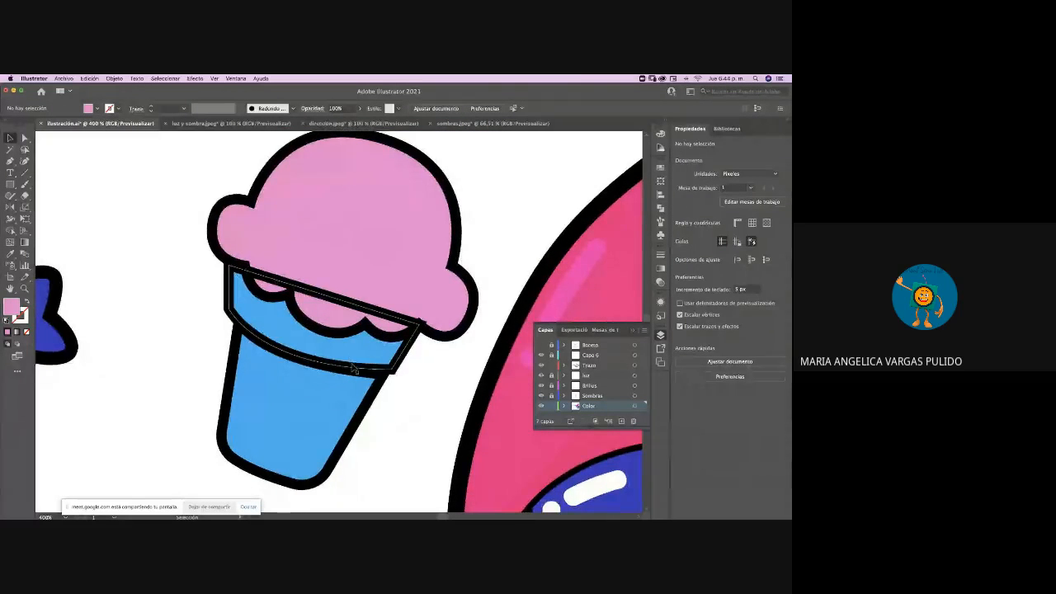
Add two anchor points along the straight upper edge of the cup rim's outline, where the scoop's scalloped edge crosses
left_click(379, 388)
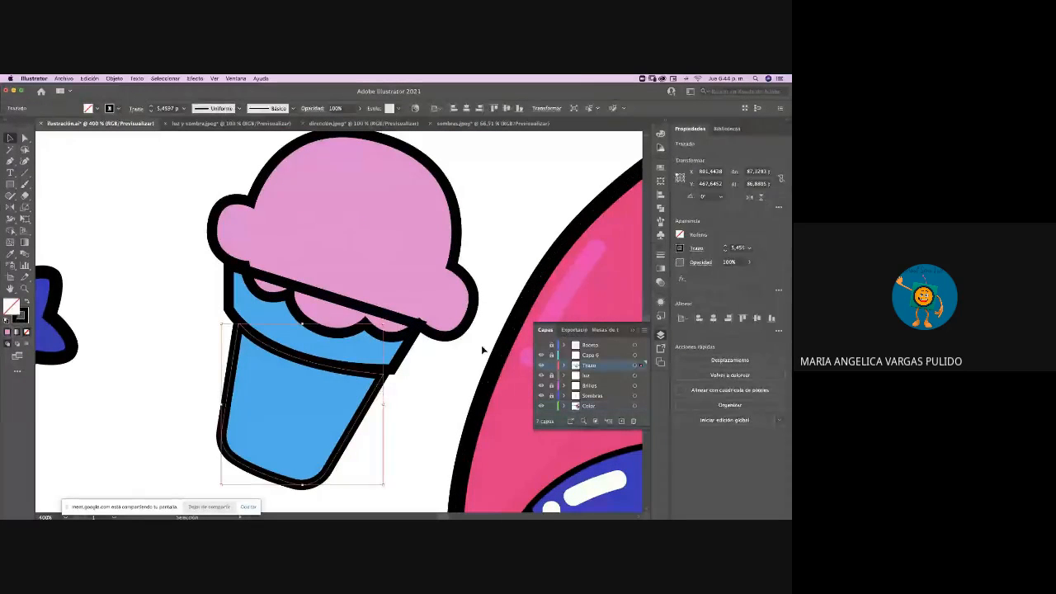
left_click(397, 367)
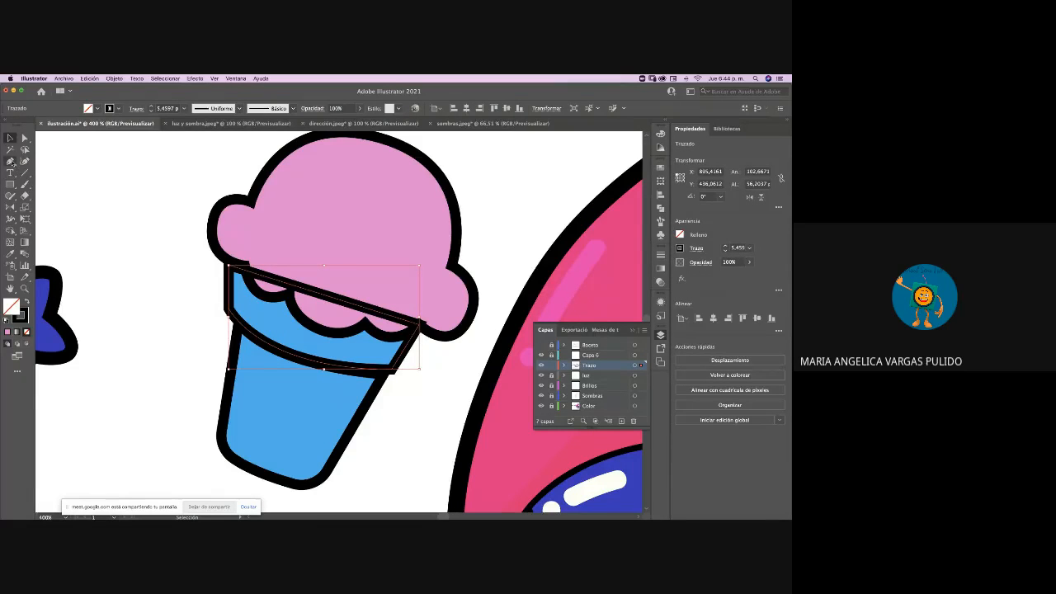
left_click(10, 162)
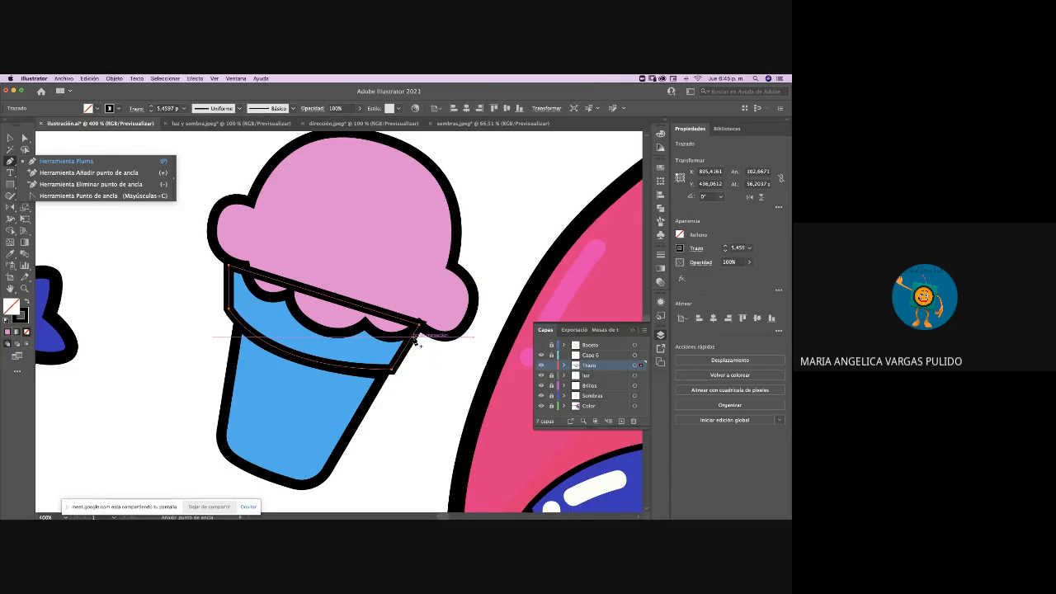
left_click(291, 284)
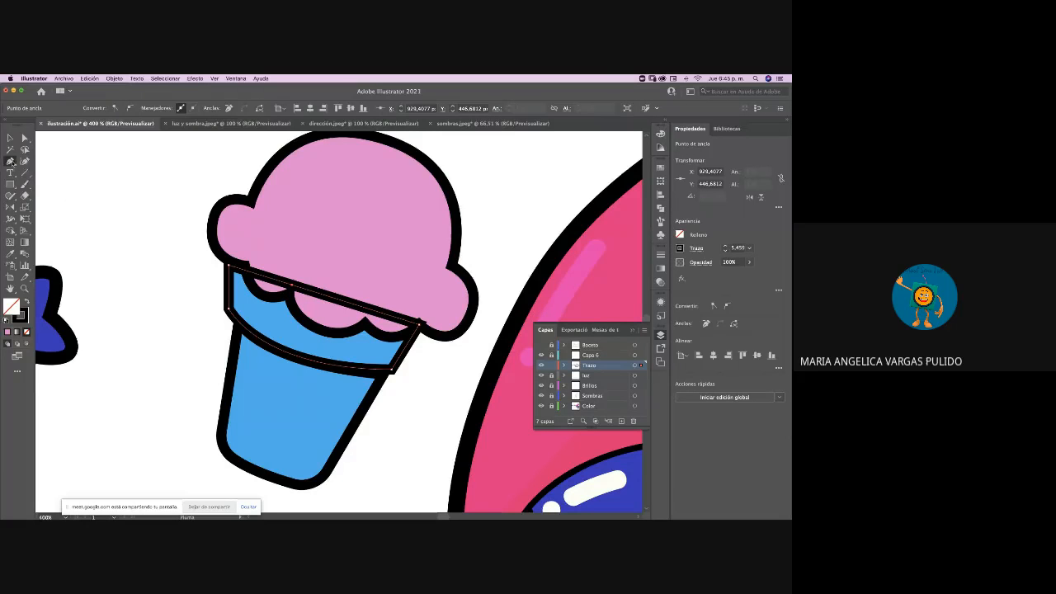
left_click(12, 162)
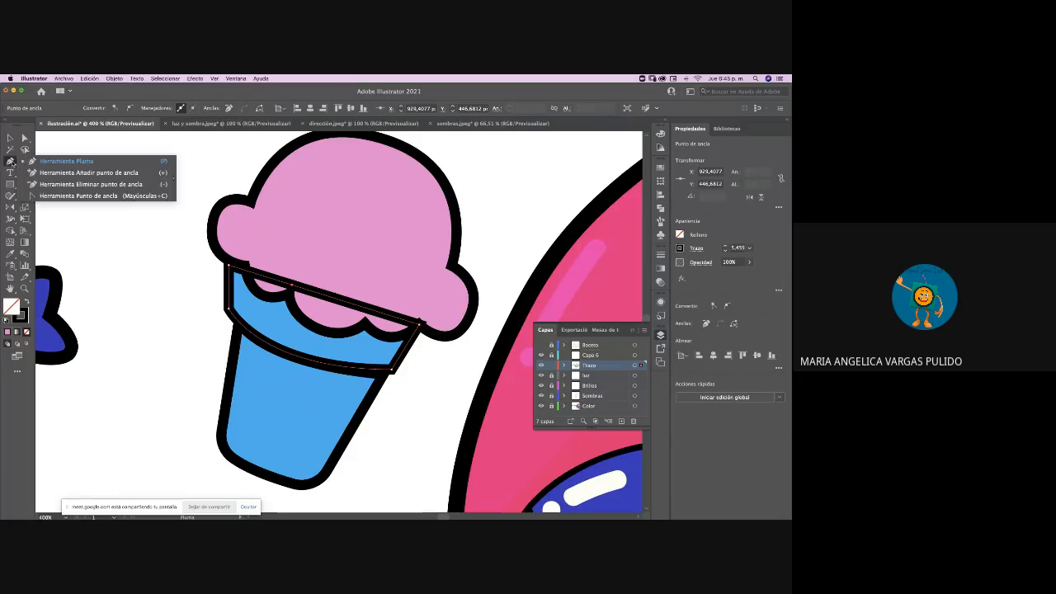
left_click(64, 174)
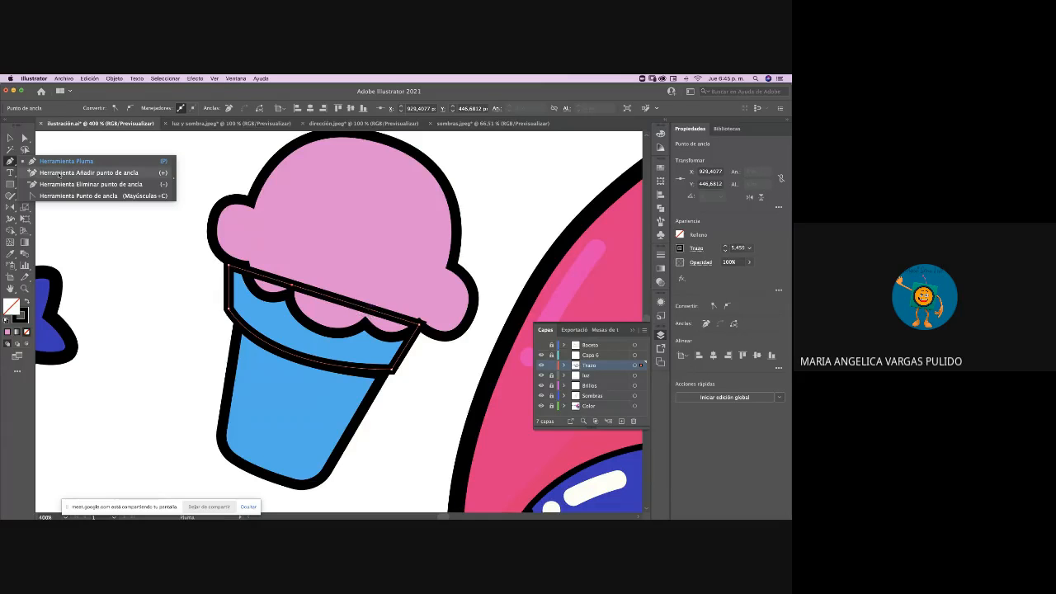
left_click(369, 312)
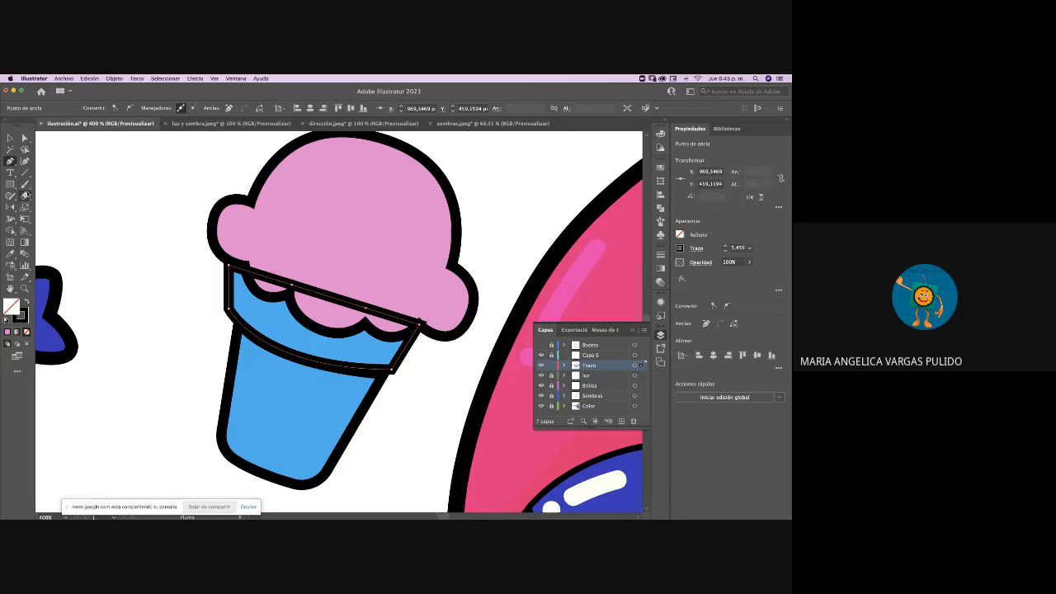
Split the cup rim's outline at the two added anchor points with the Scissors tool
left_click(26, 184)
left_click(27, 185)
left_click(25, 196)
left_click(27, 199)
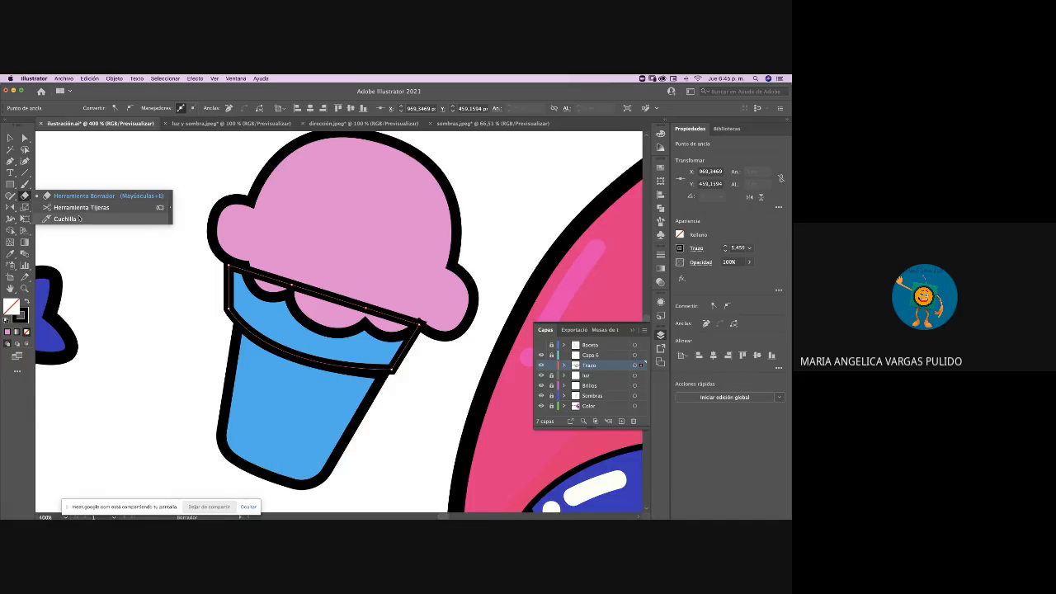
left_click(89, 208)
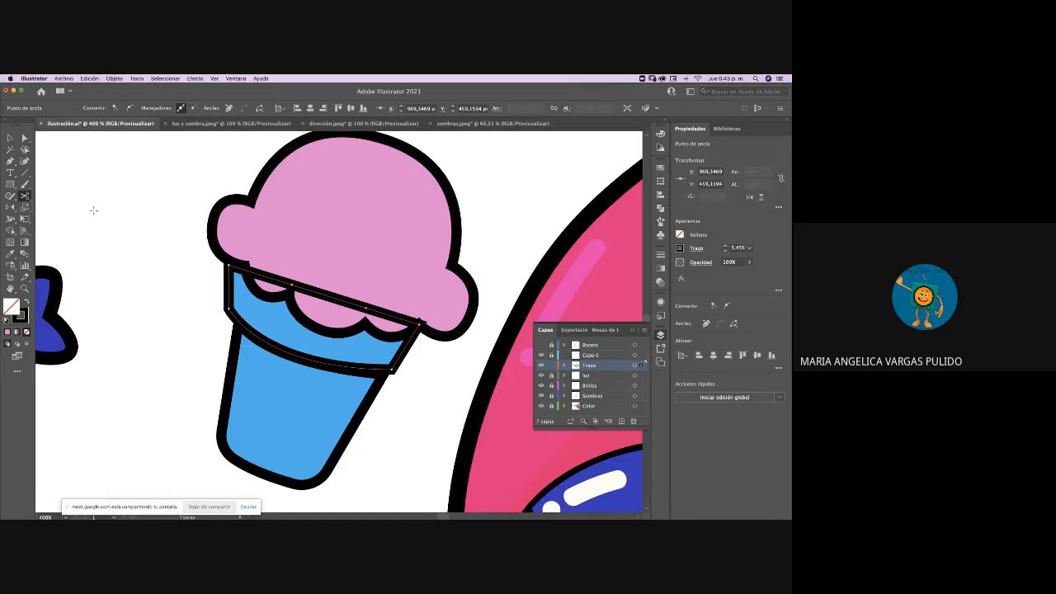
left_click(290, 284)
left_click(364, 307)
left_click(10, 138)
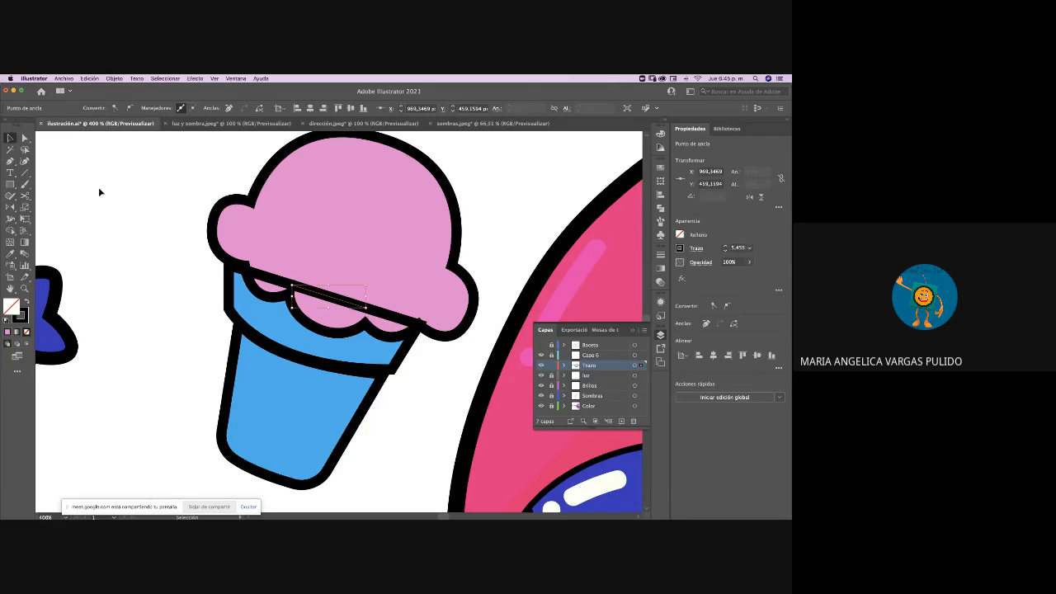
Move the cut middle segment of the rim outline up onto the scoop, delete it, and select the remaining rim outline
left_click(99, 190)
left_click_drag(353, 306, 372, 254)
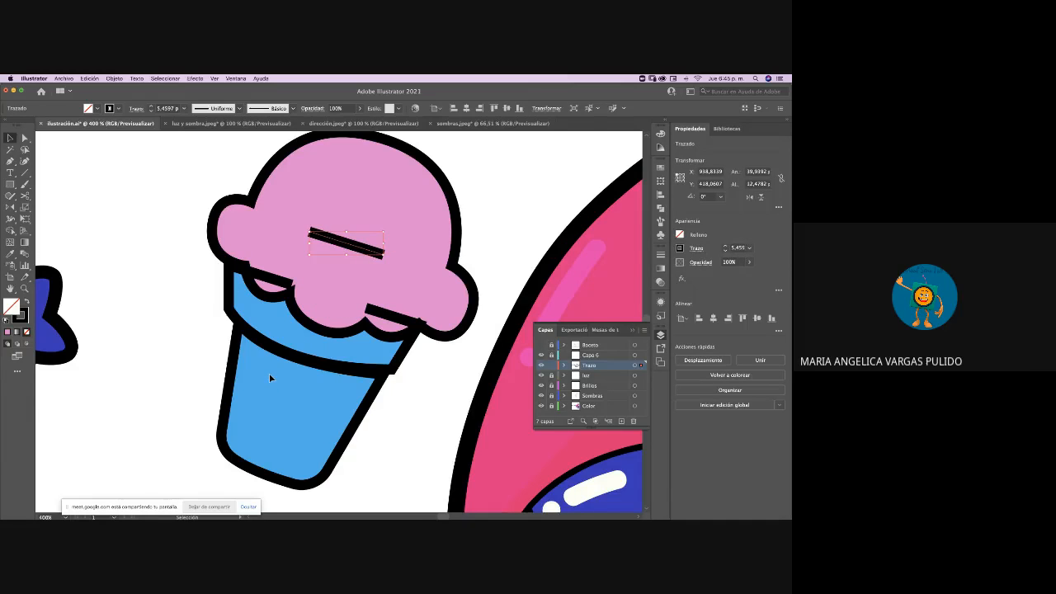
key("Delete")
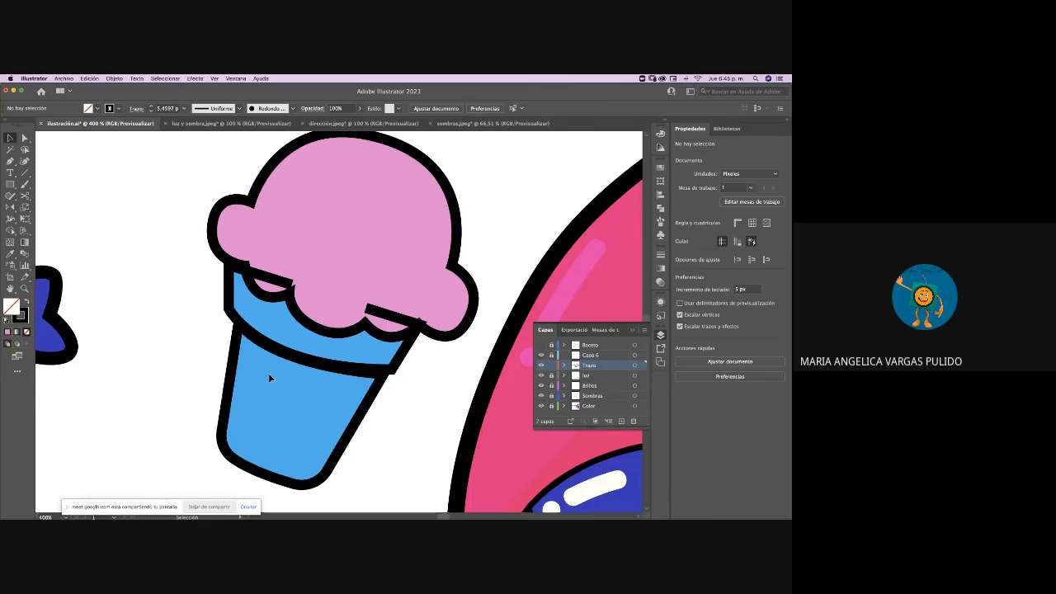
left_click(275, 283)
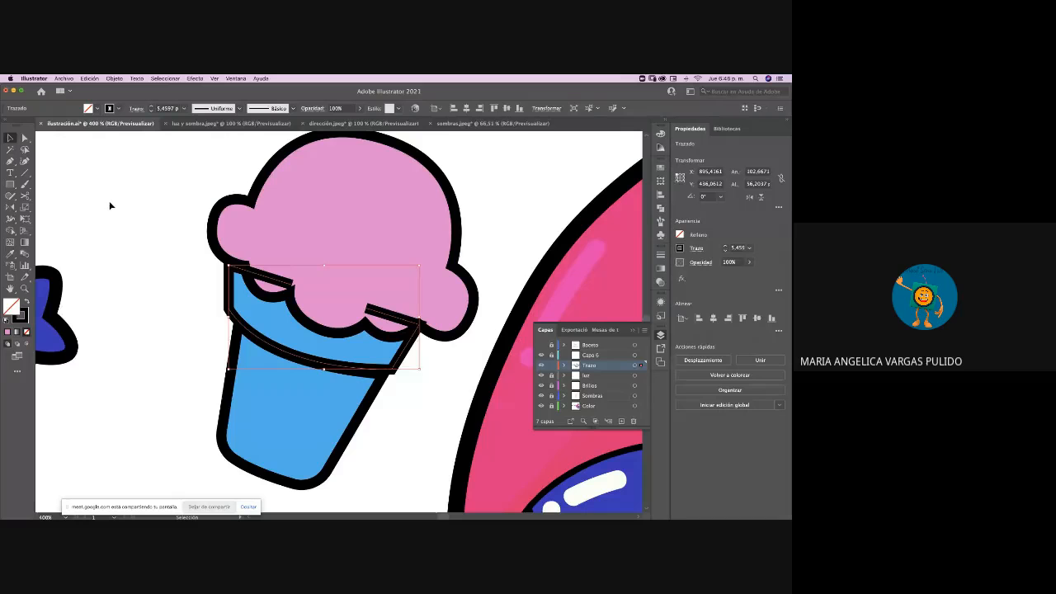
Undo the segment's removal, the scissor cuts and the added anchor points on the rim outline
key("super+z")
key("super+z")
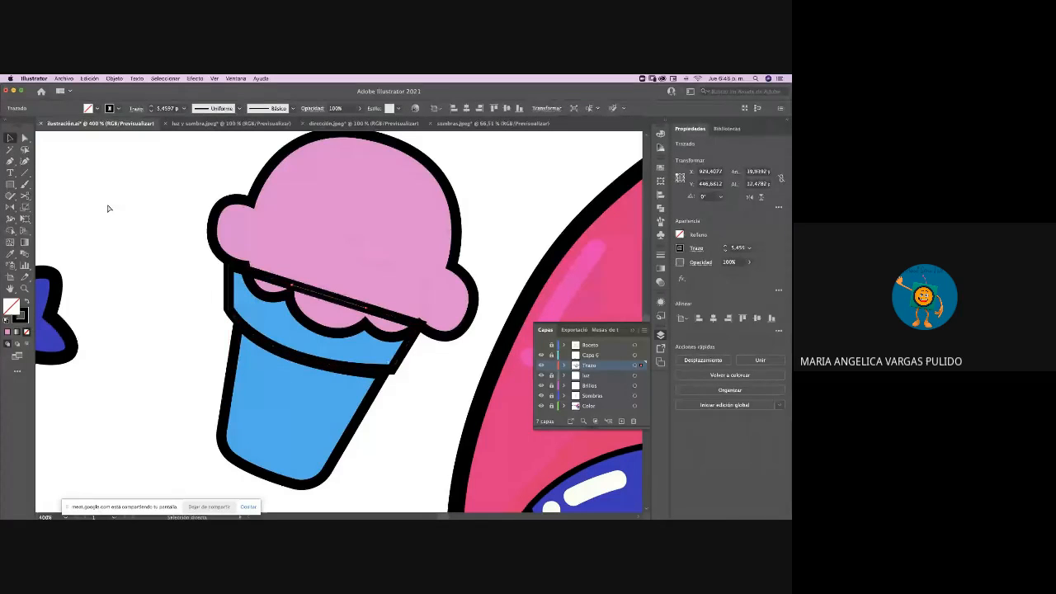
key("super+z")
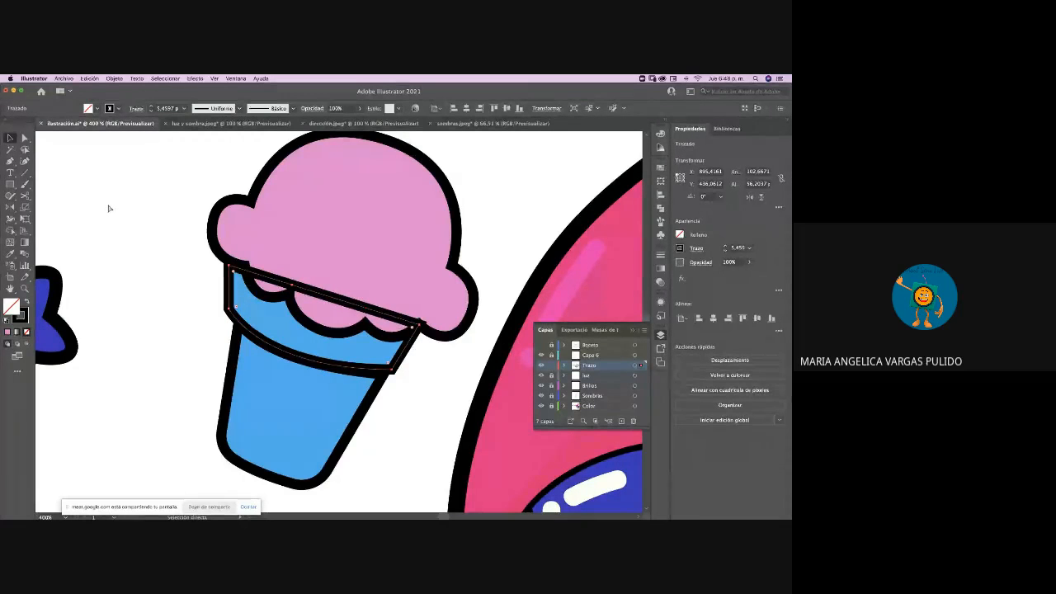
key("v")
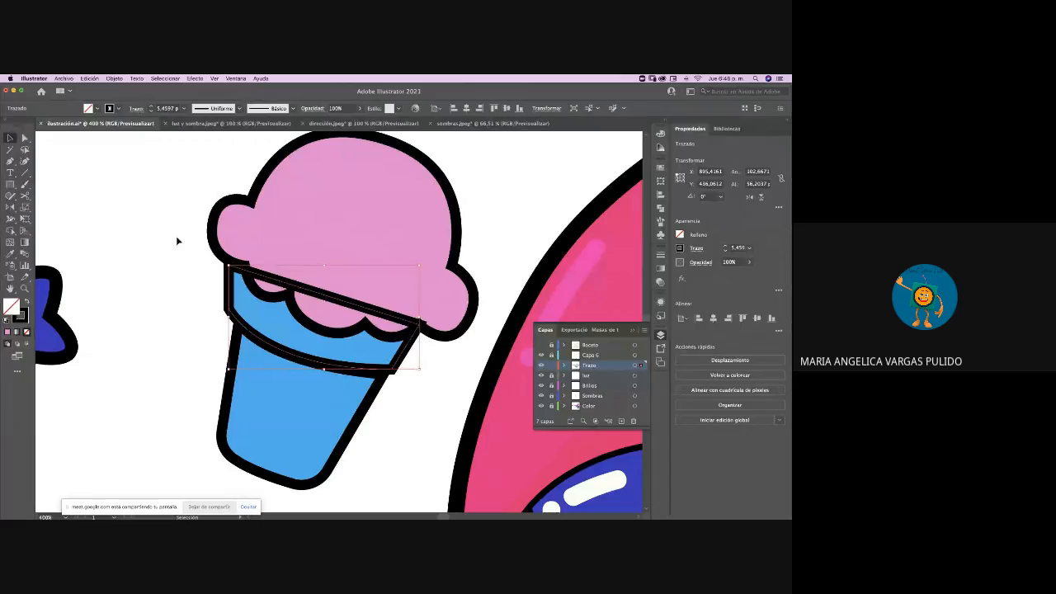
Split the cup rim's outline at its two upper corners with the Scissors tool and delete the straight segment between them
left_click(25, 196)
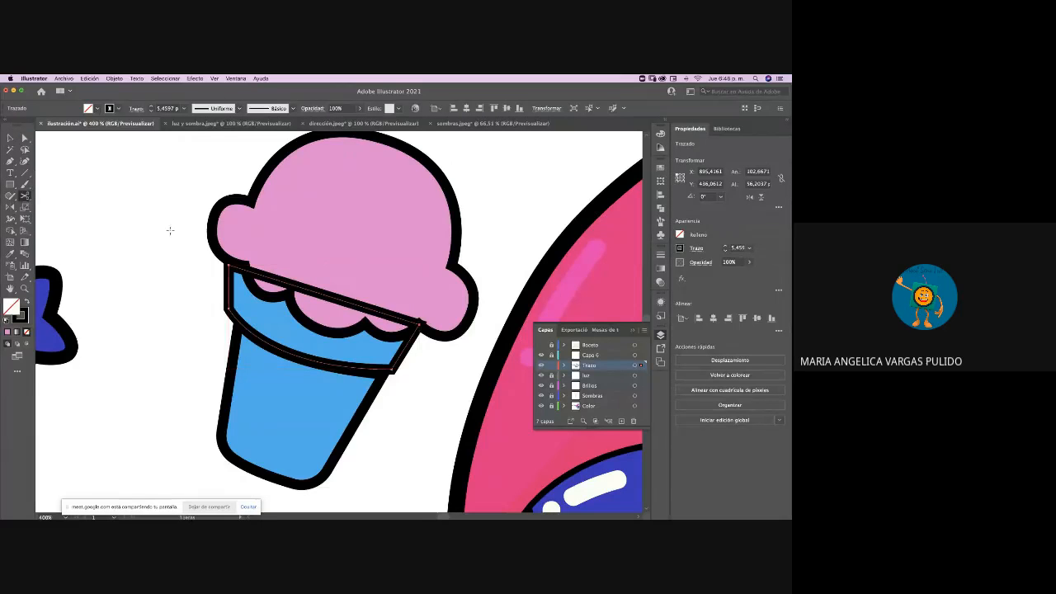
left_click(229, 265)
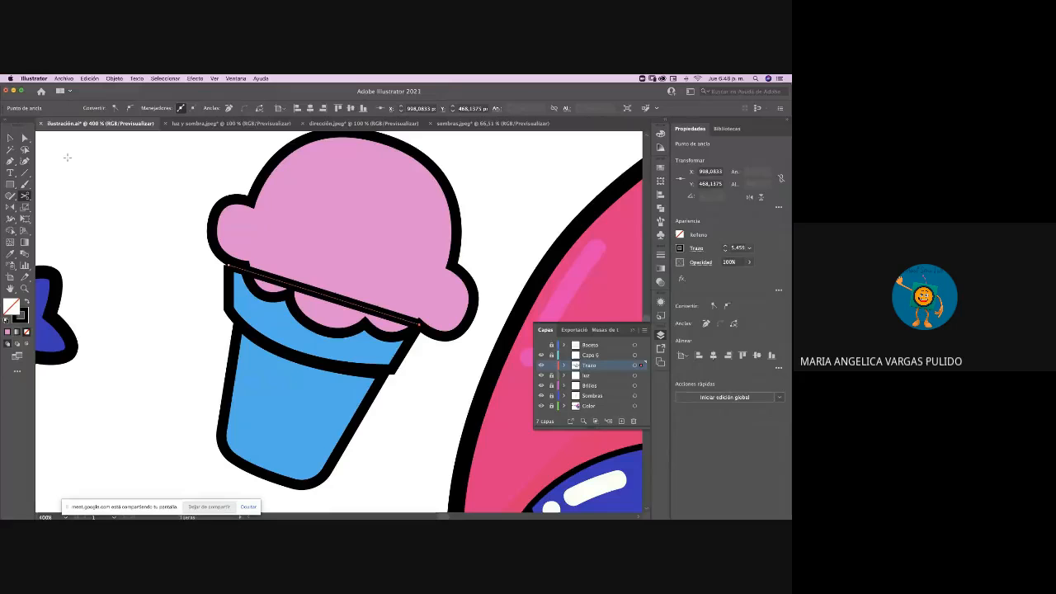
left_click(10, 138)
left_click(76, 183)
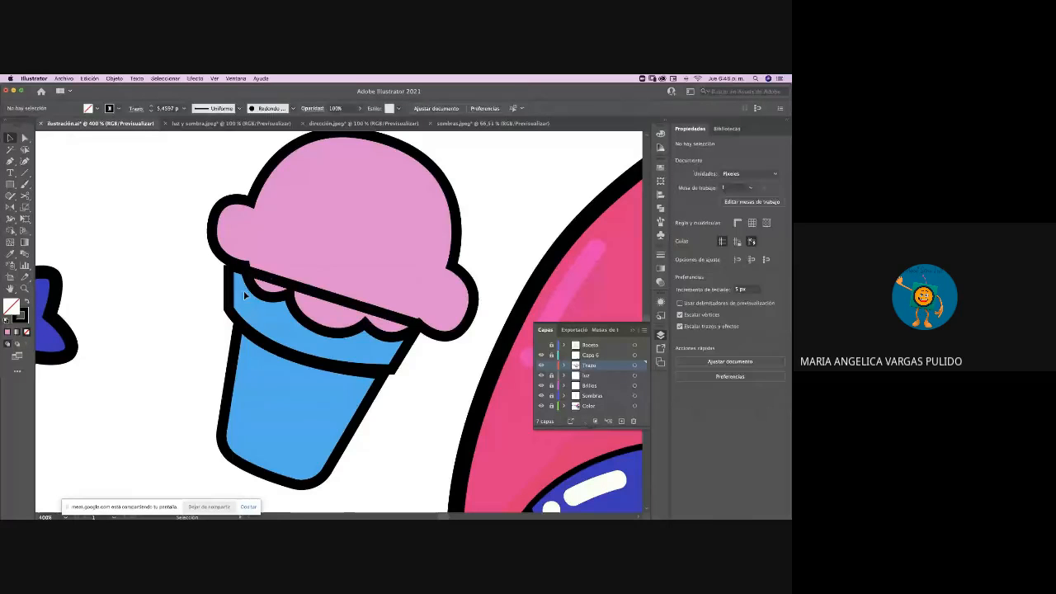
left_click(300, 288)
key("super+shift+bracketleft")
left_click(174, 306)
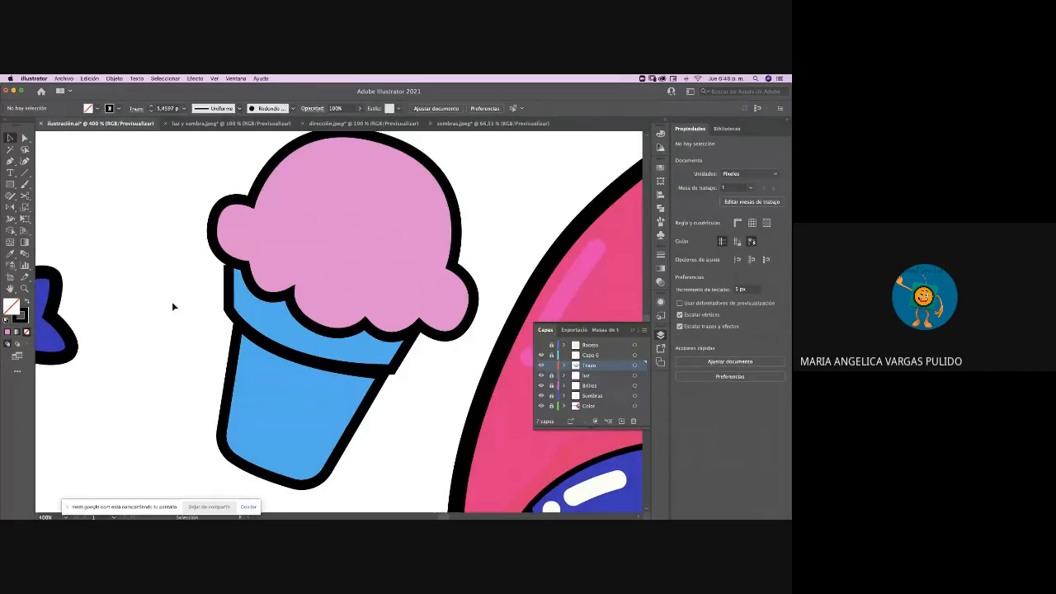
Move the upper-left end point of the cup rim's outline straight up to about Y 433.5 px to meet the scoop's outline
left_click(227, 291)
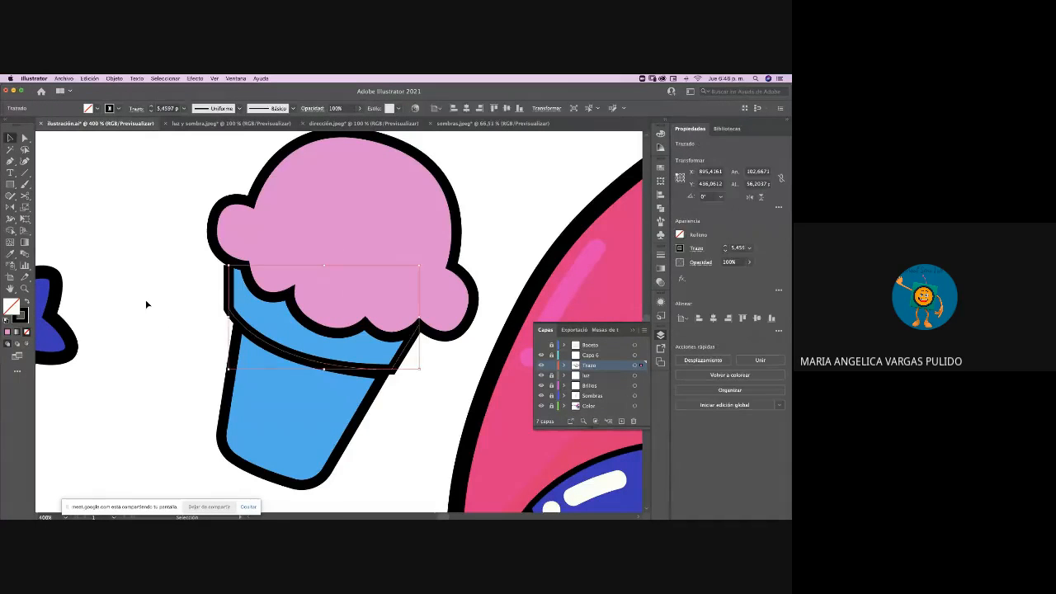
key("a")
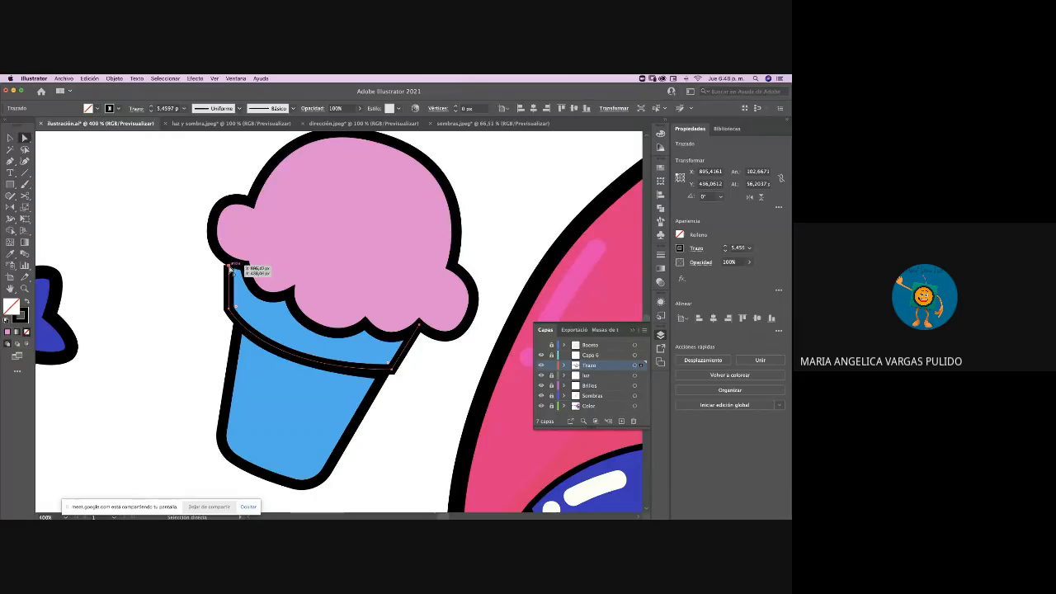
left_click(228, 265)
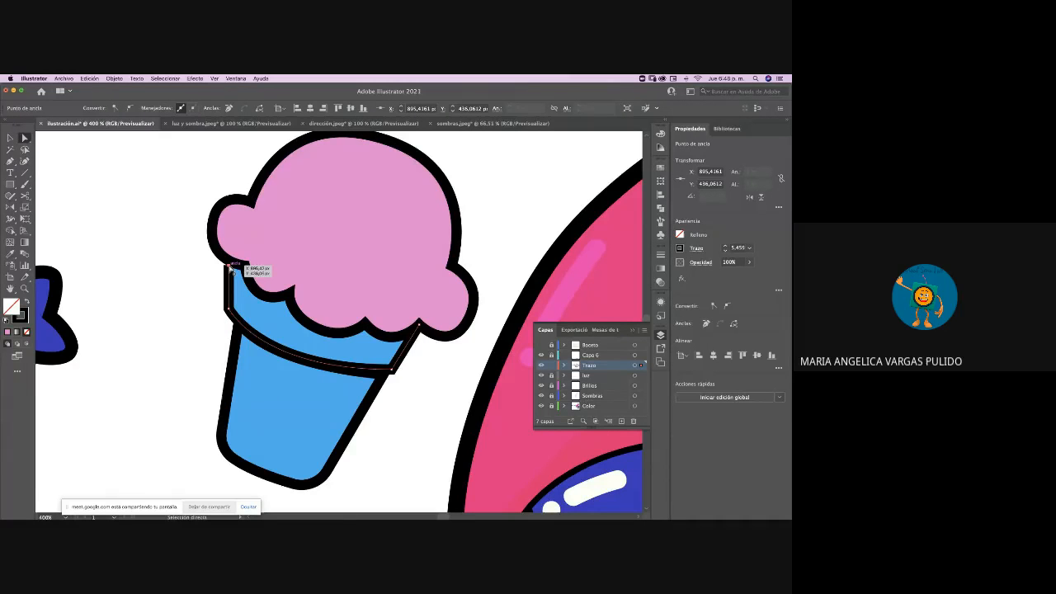
left_click_drag(229, 266, 230, 262)
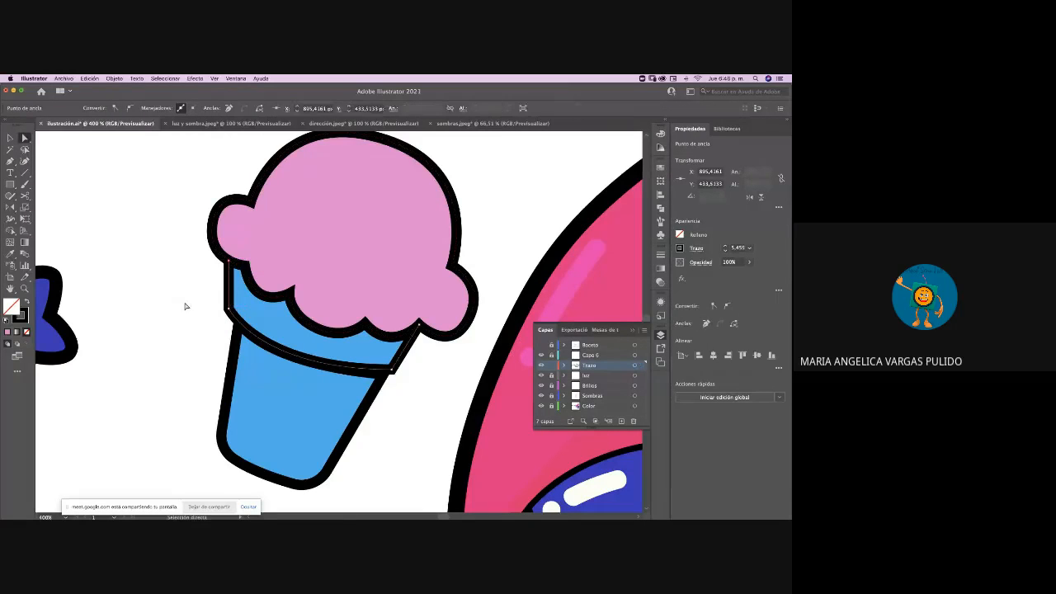
left_click(184, 304)
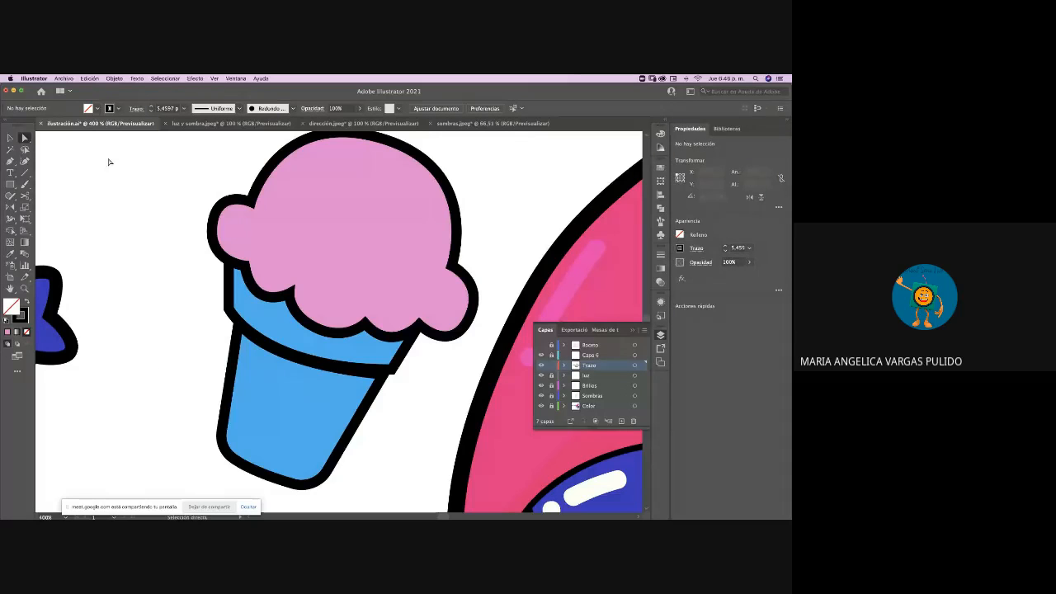
key("v")
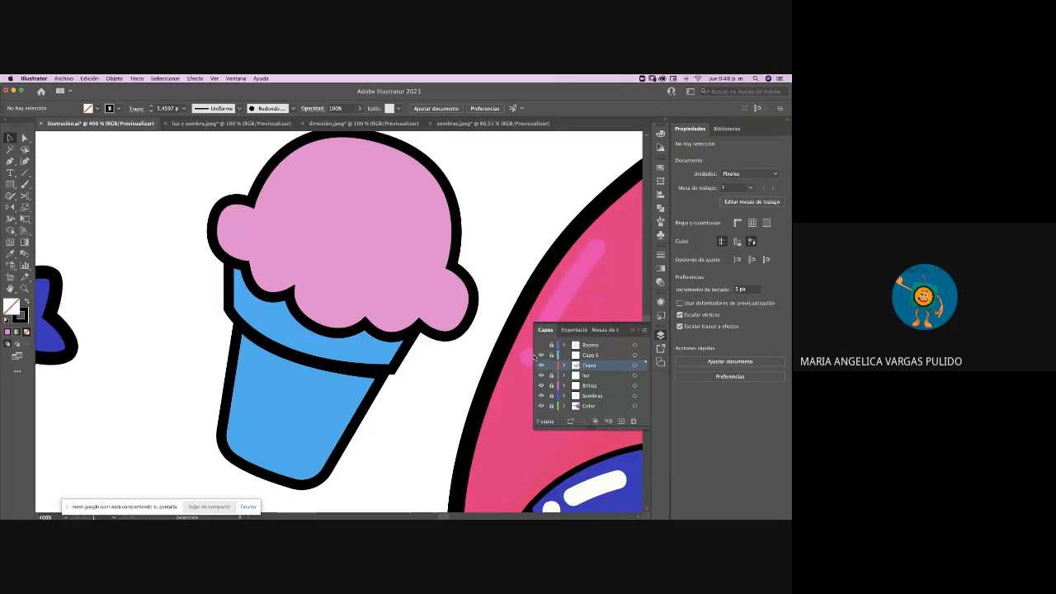
Make the Sombras layer active and take up the Pen tool for the ice cream's shadow
scroll(467, 363, "right", 2)
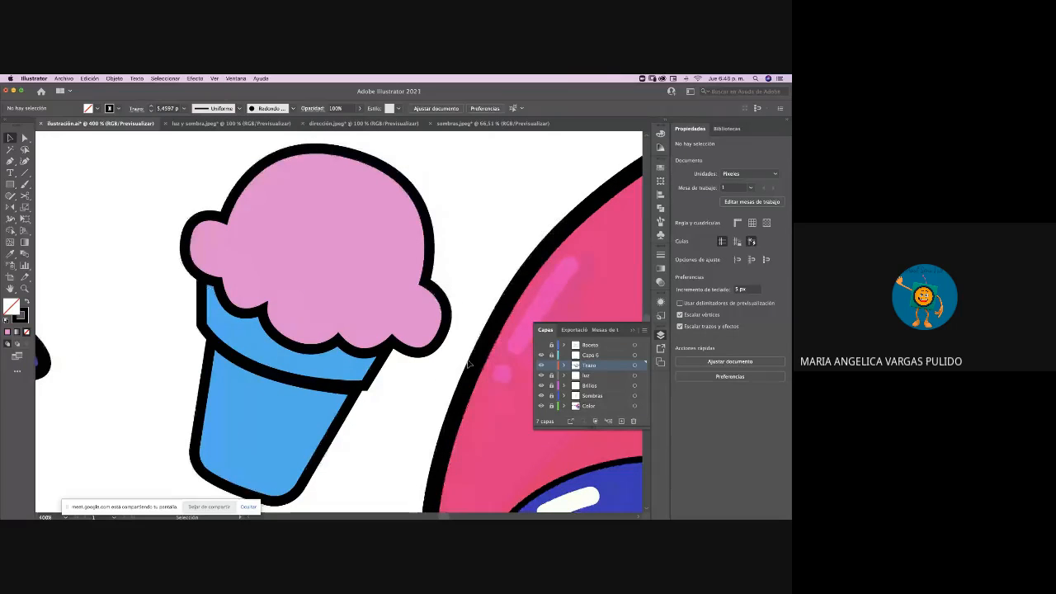
scroll(469, 364, "down", 1)
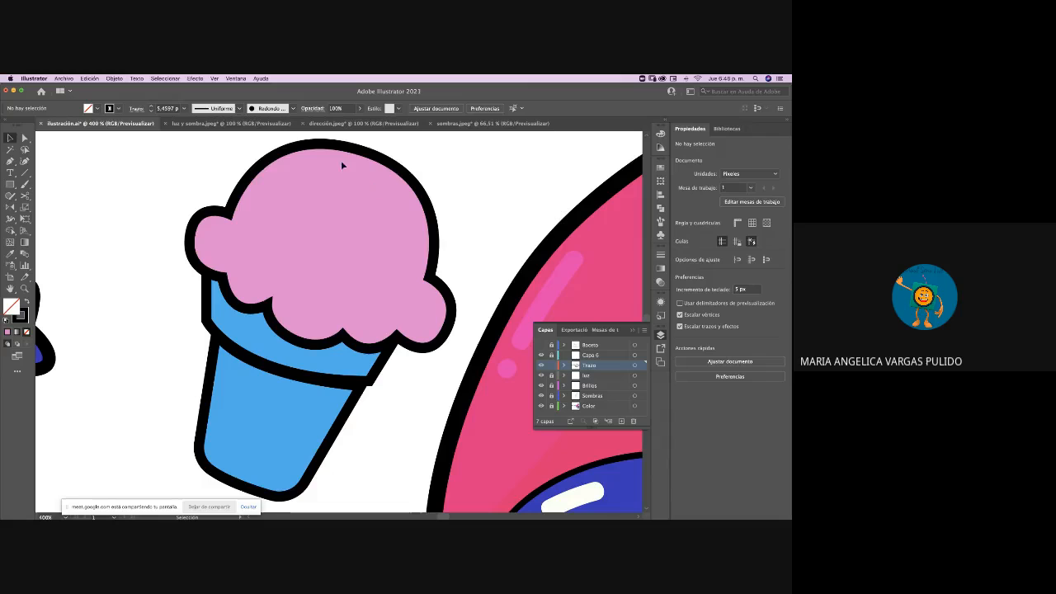
left_click(586, 397)
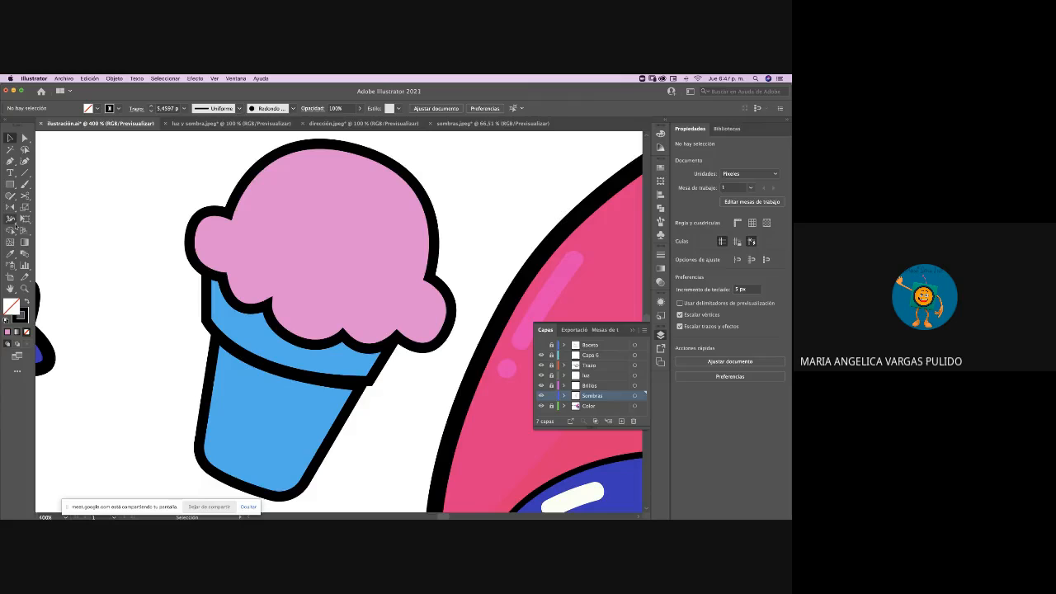
left_click(11, 162)
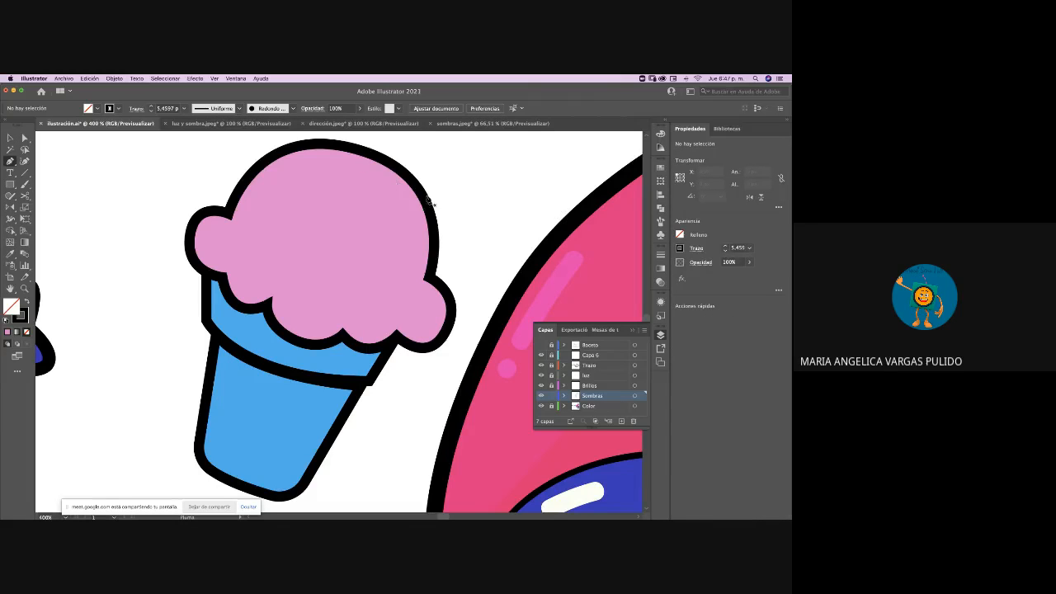
left_click(370, 159)
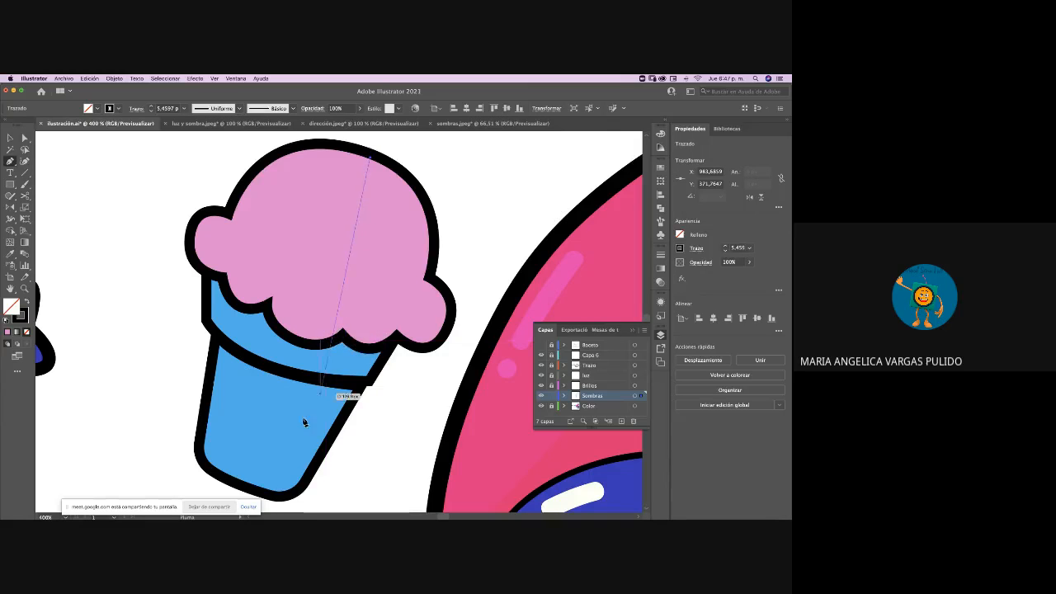
left_click(257, 476)
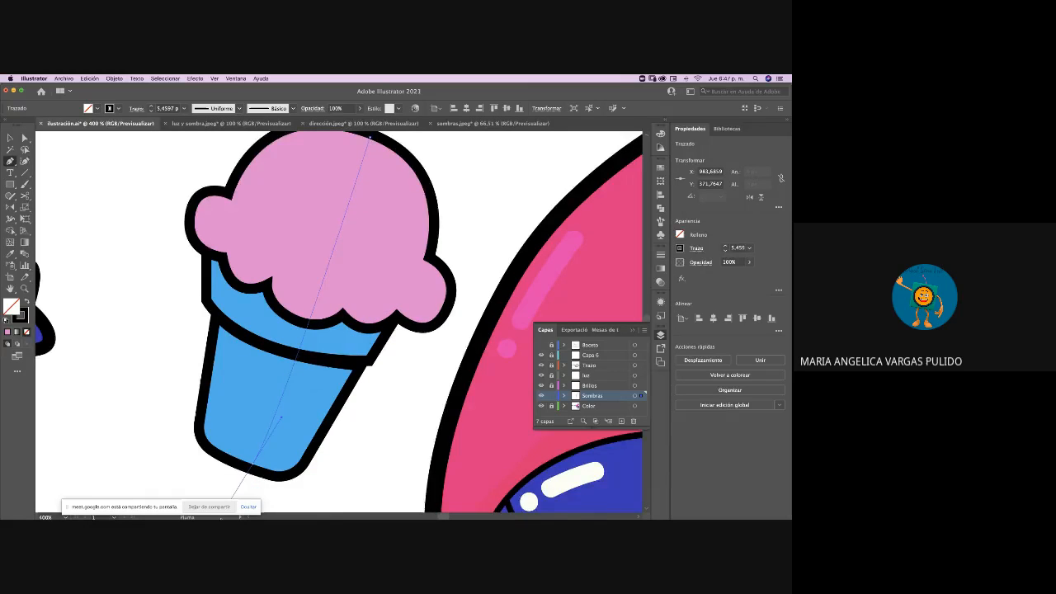
scroll(248, 462, "down", 5)
left_click_drag(182, 410, 182, 409)
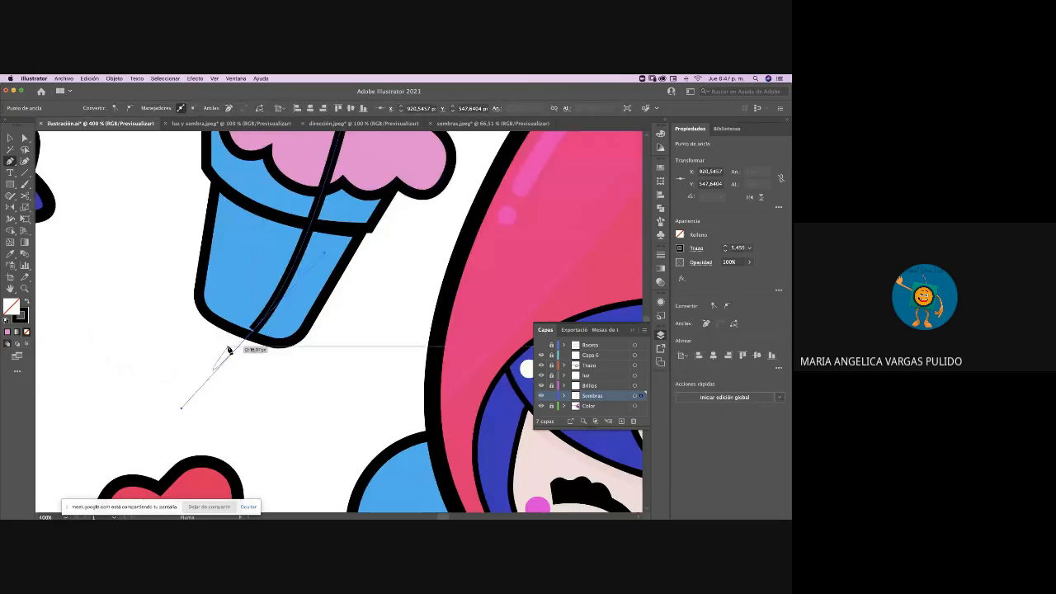
scroll(229, 350, "up", 5)
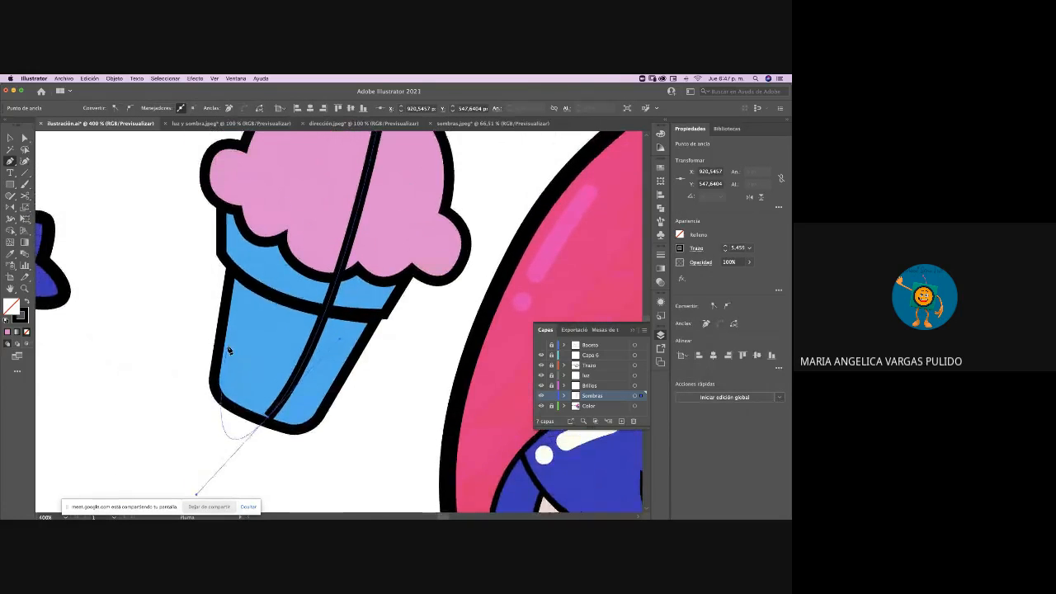
scroll(230, 350, "up", 1)
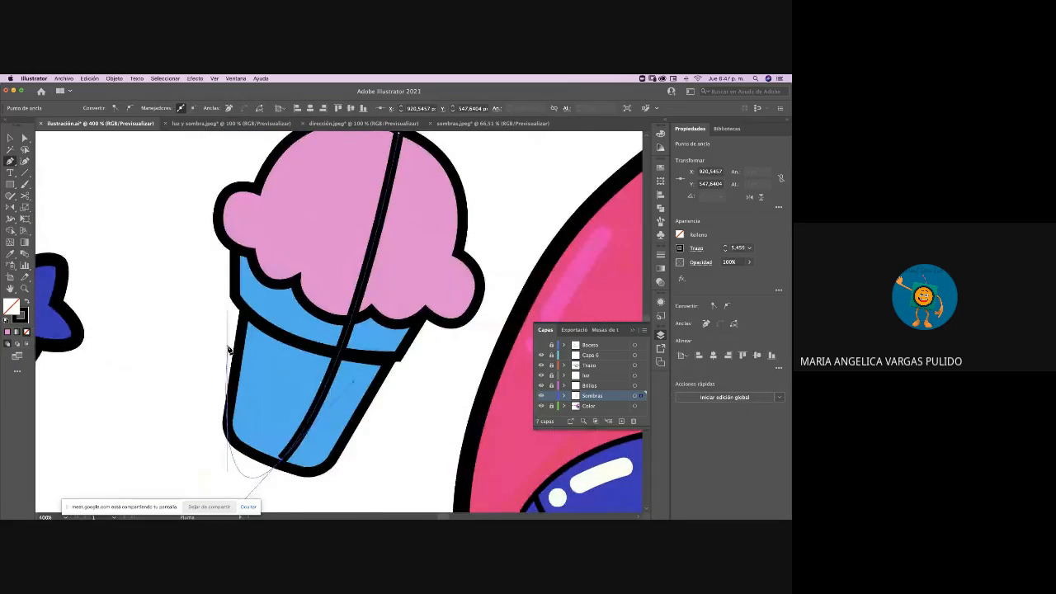
key("super+z")
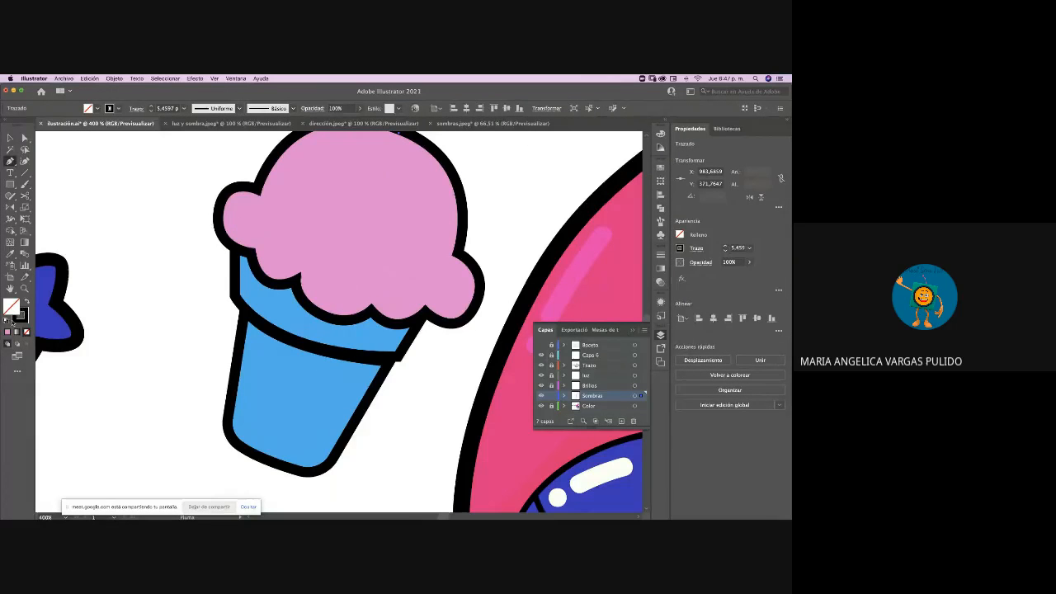
Set a pink fill without stroke and draw the shadow's curved inner edge from the scoop's top to the cup's base
left_click(7, 331)
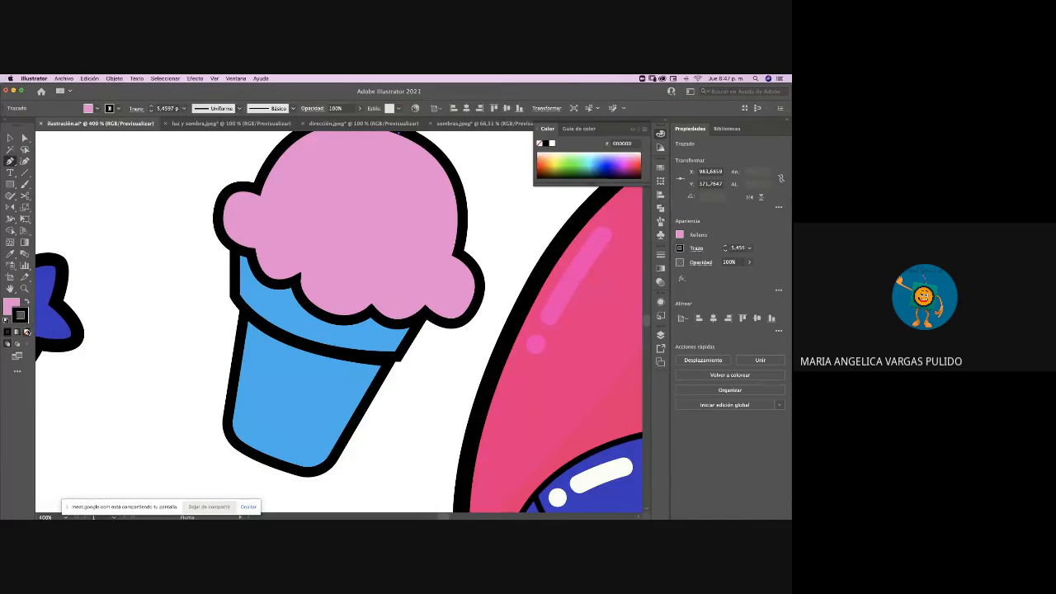
left_click(25, 331)
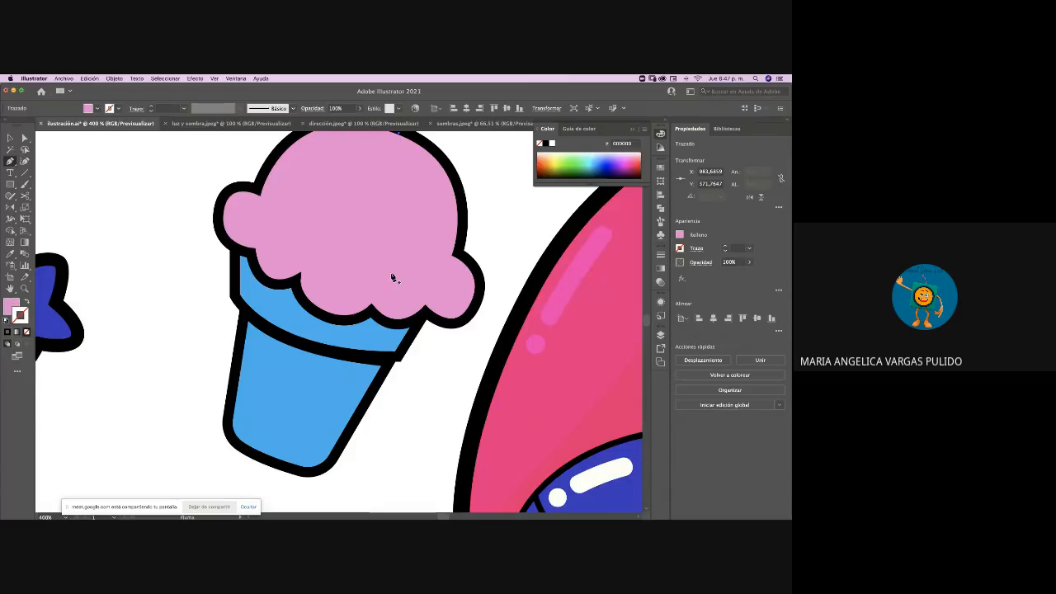
scroll(392, 278, "up", 1)
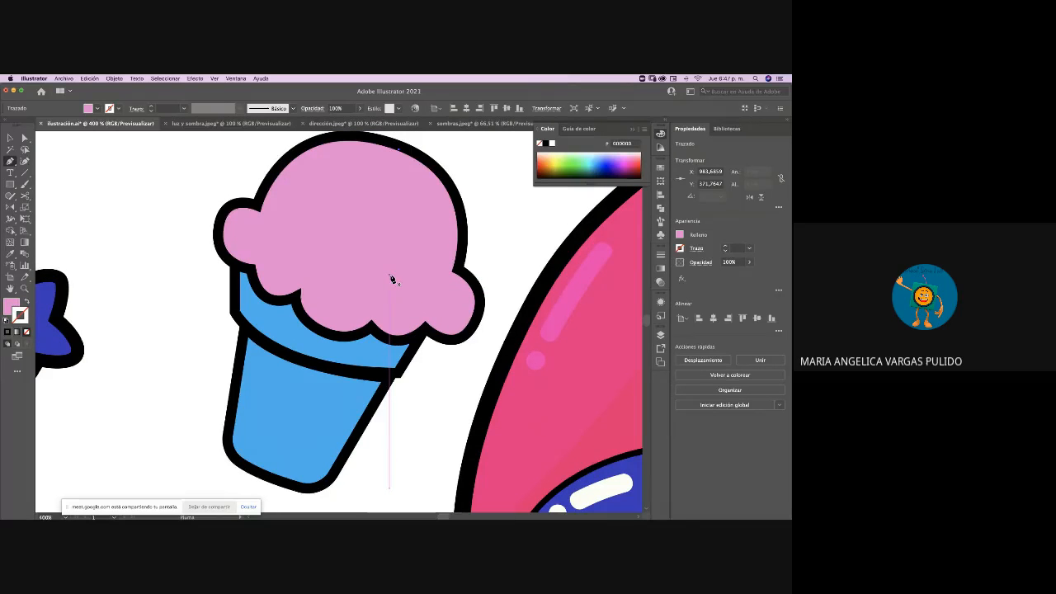
left_click(395, 147)
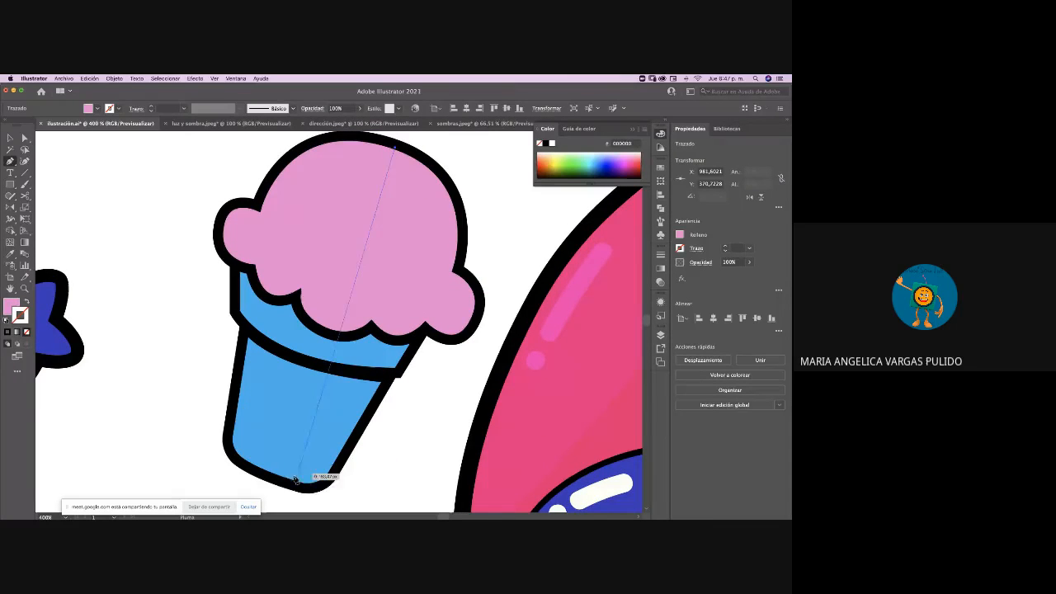
scroll(219, 510, "down", 4)
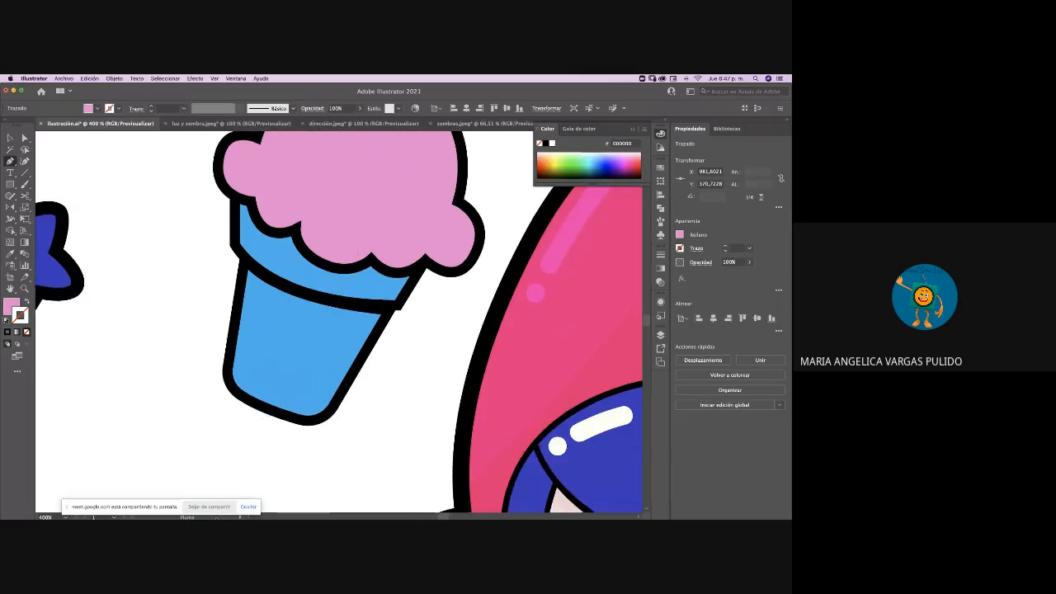
scroll(209, 472, "down", 2)
left_click_drag(189, 471, 283, 417)
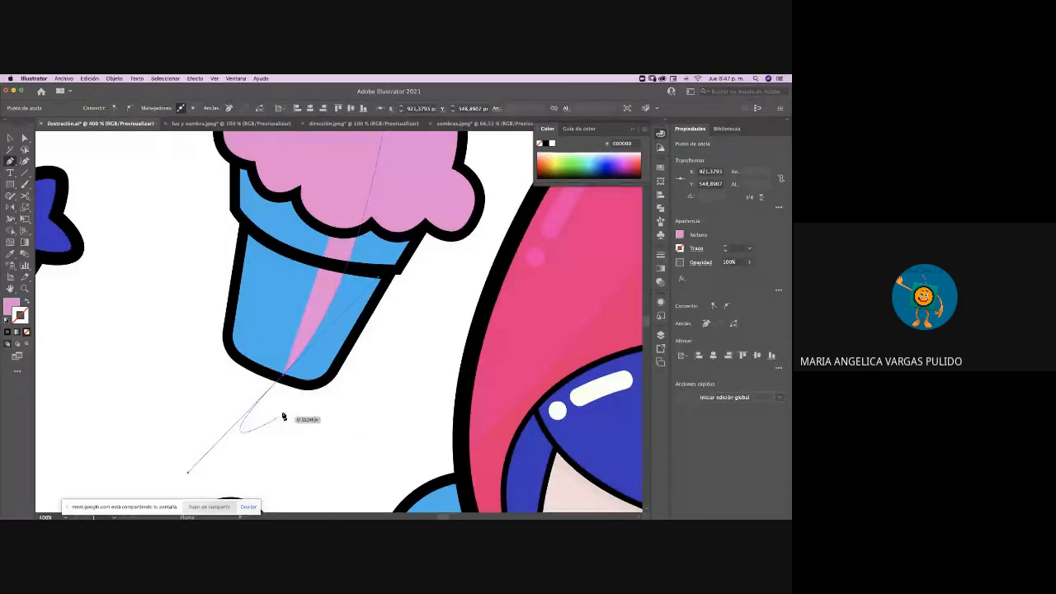
Continue the shadow path along the right-hand outlines of the cup and scoop and close it at the scoop's top
left_click(284, 376)
left_click_drag(317, 385, 330, 380)
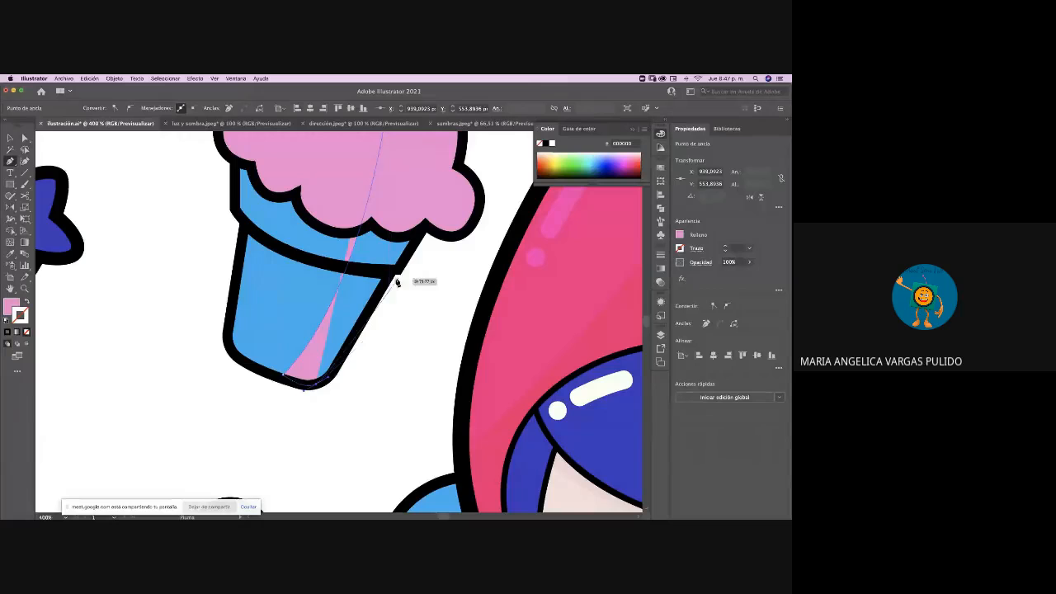
left_click_drag(391, 273, 484, 176)
left_click(426, 229)
left_click(456, 167)
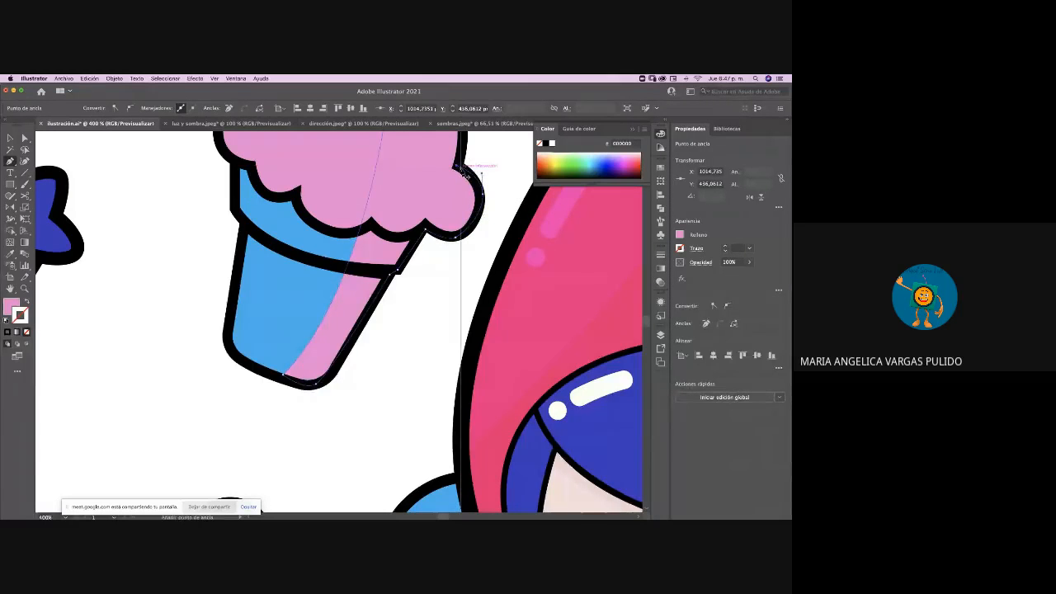
scroll(460, 170, "up", 5)
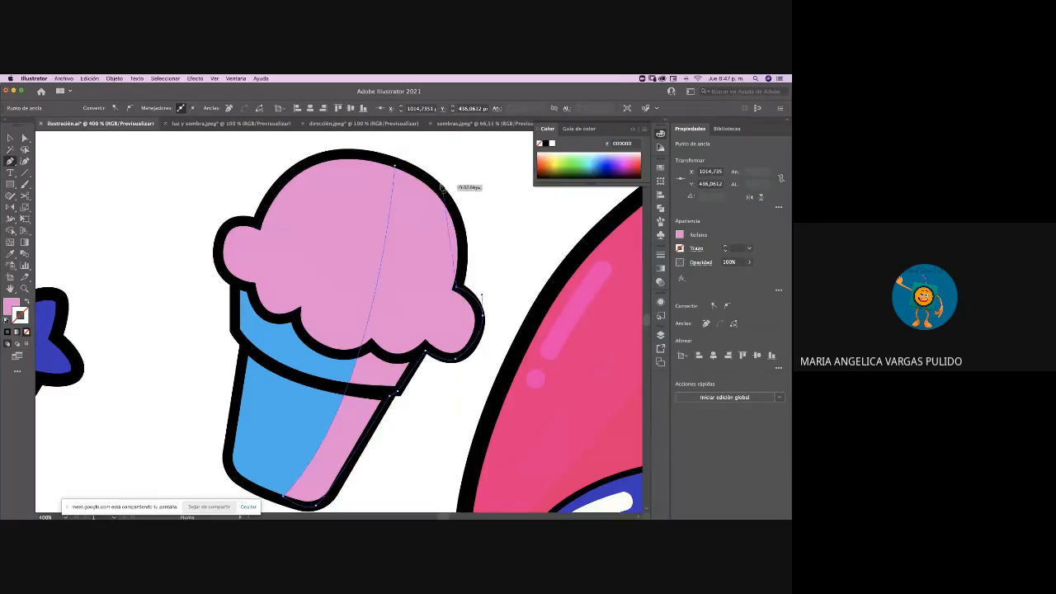
left_click_drag(399, 169, 304, 153)
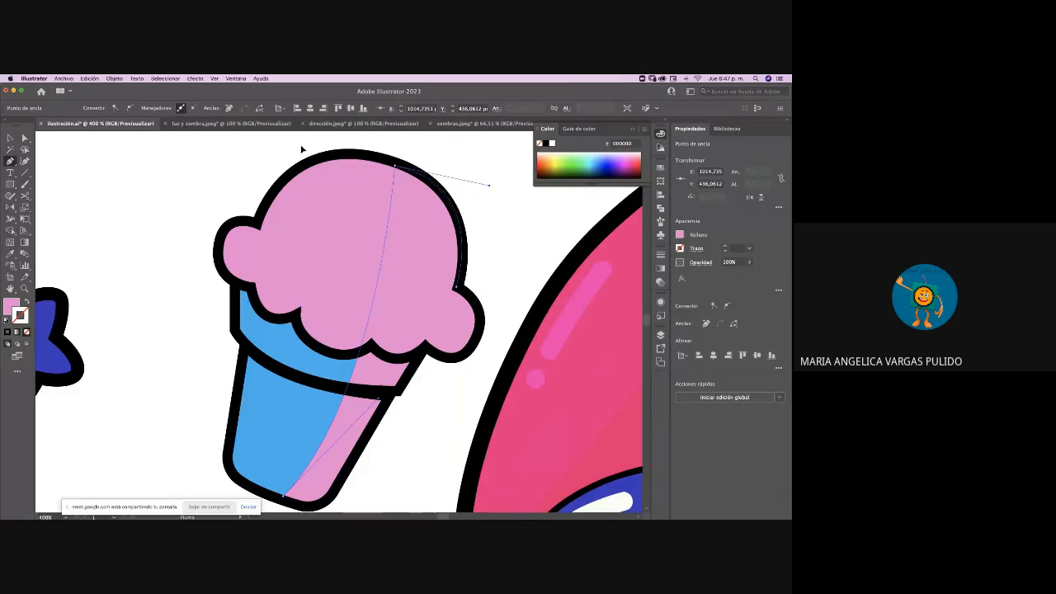
Select the ice cream's shadow shape and change its fill to the stronger pink f26ad6
left_click(10, 138)
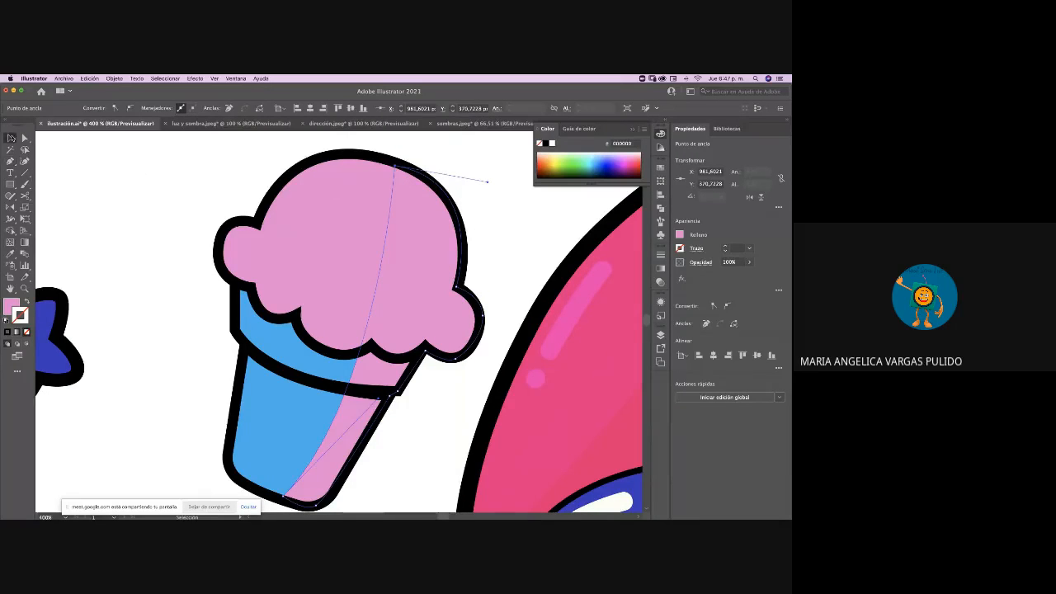
left_click(79, 191)
left_click(441, 314)
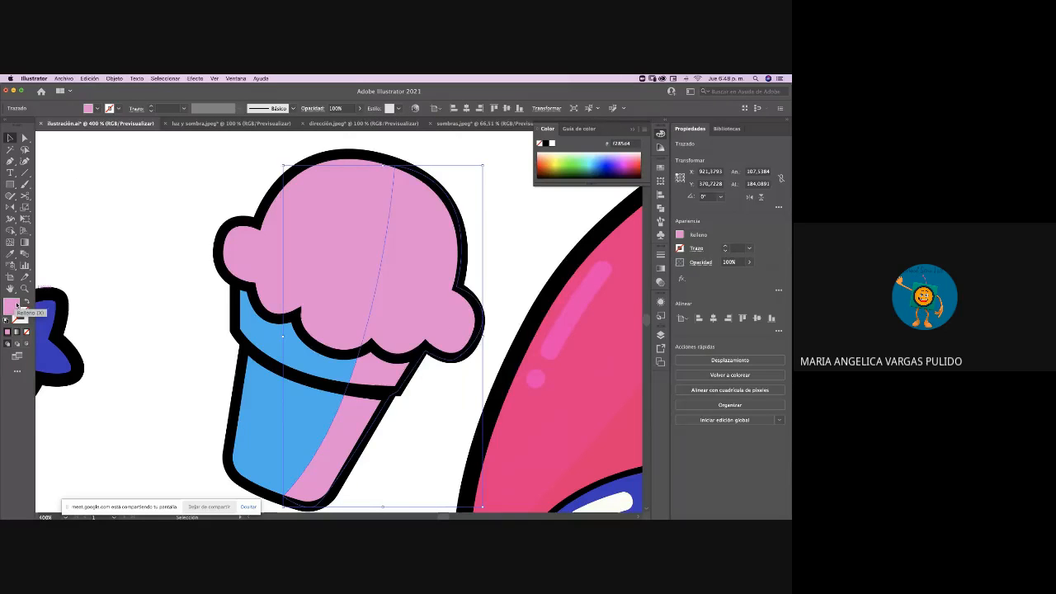
double_click(13, 306)
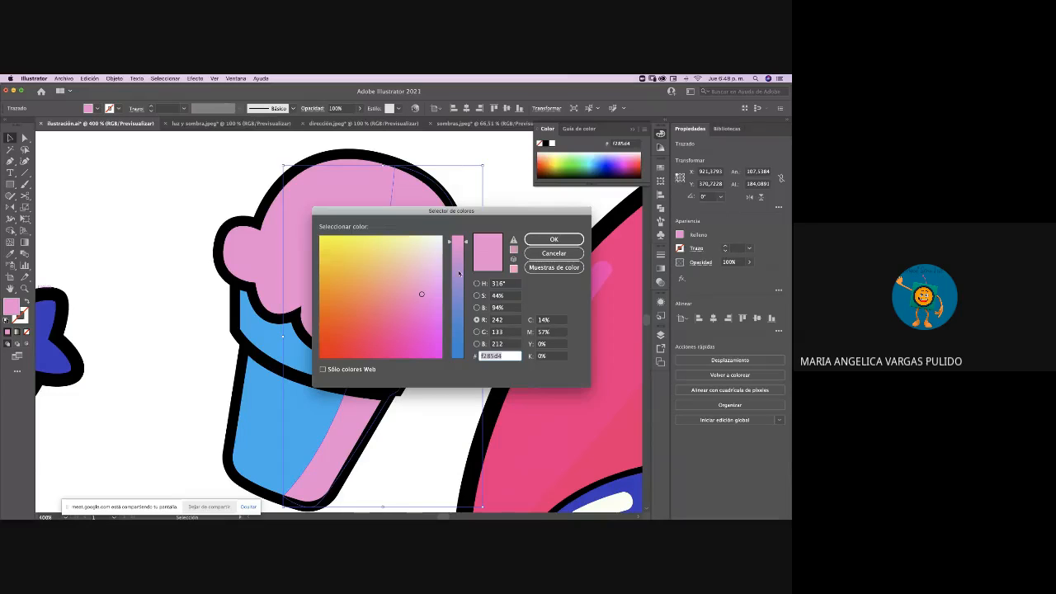
left_click(424, 306)
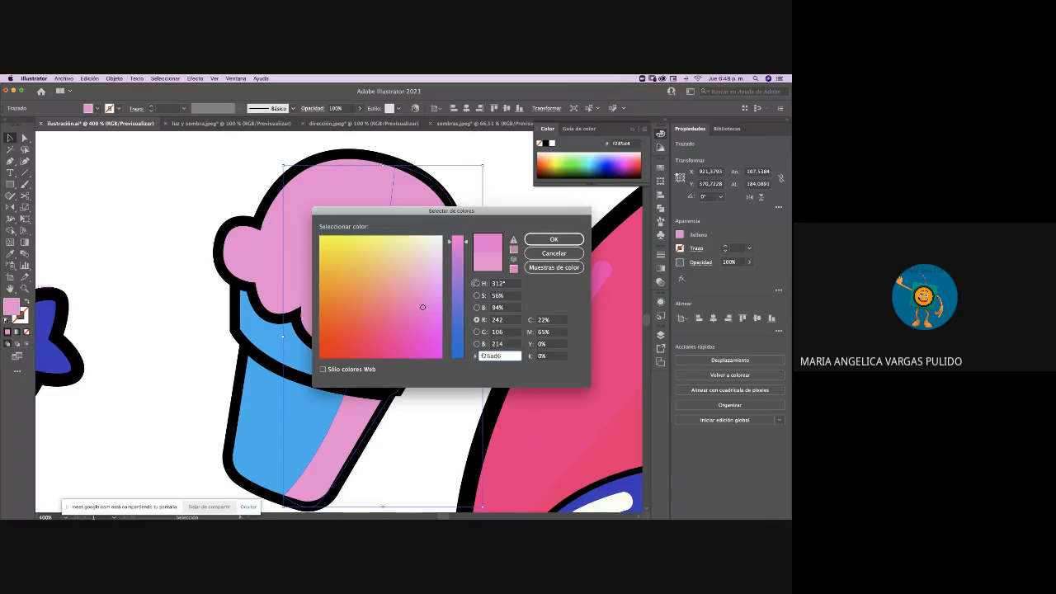
left_click(554, 239)
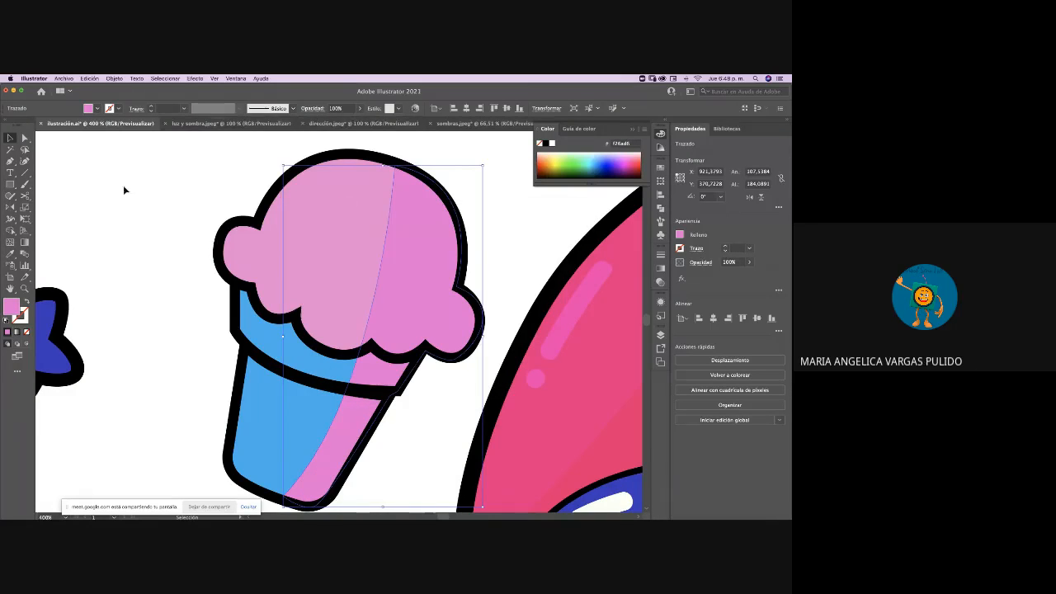
Set the ice cream shadow's blending mode to Multiplicar and its opacity to 22%, and deselect it
left_click(71, 164)
left_click(410, 213)
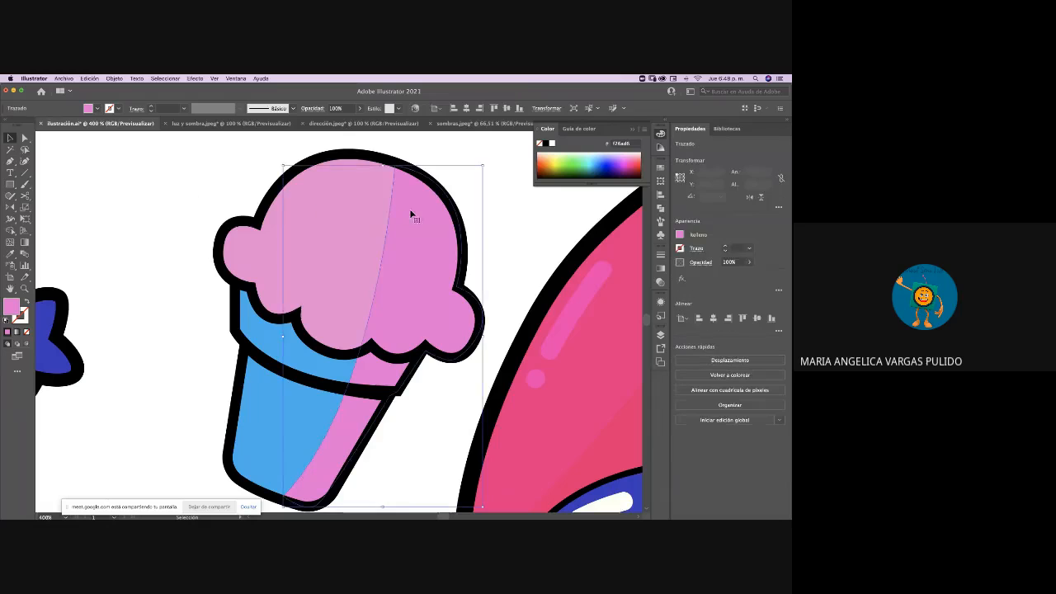
left_click(323, 109)
left_click(231, 125)
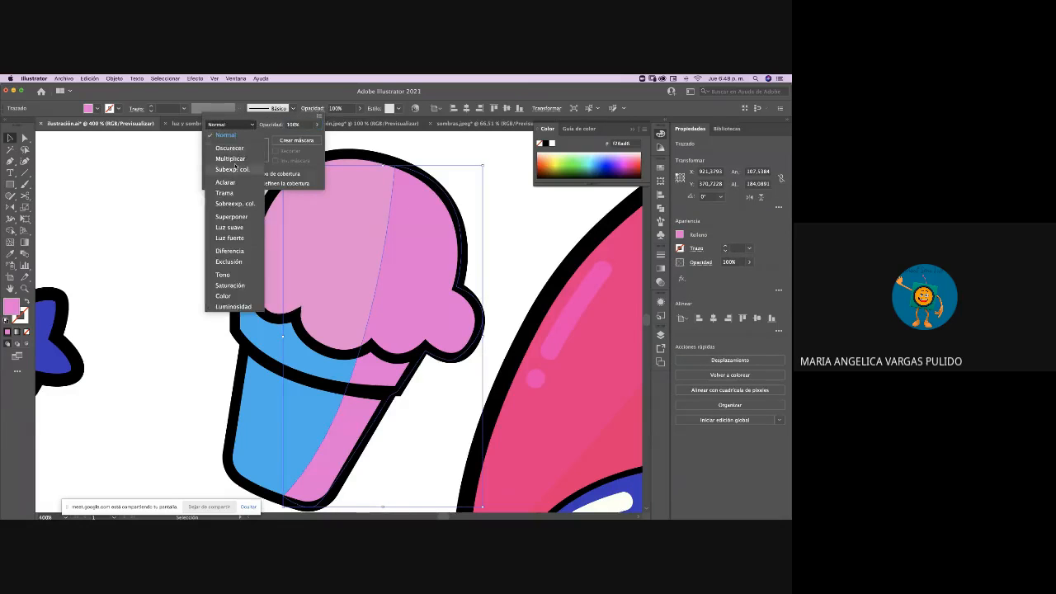
left_click(231, 159)
left_click(317, 125)
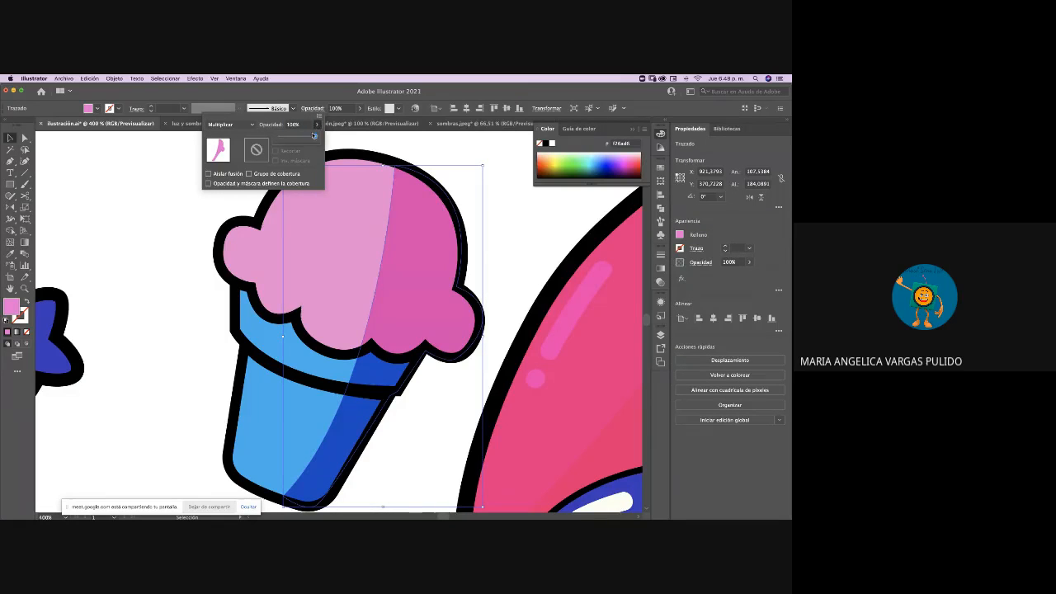
left_click_drag(316, 137, 287, 137)
left_click(357, 238)
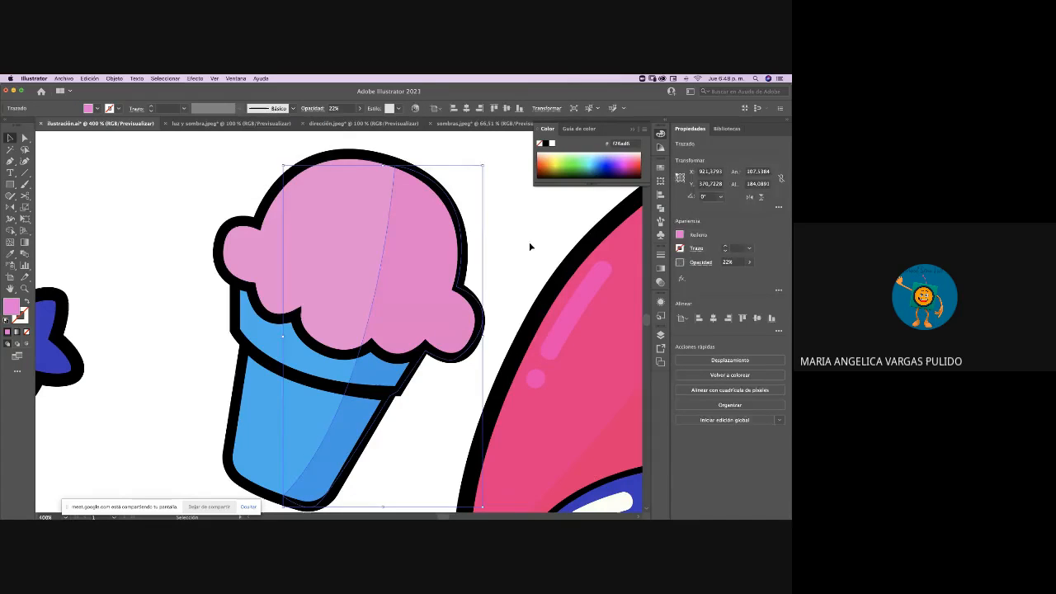
left_click(521, 270)
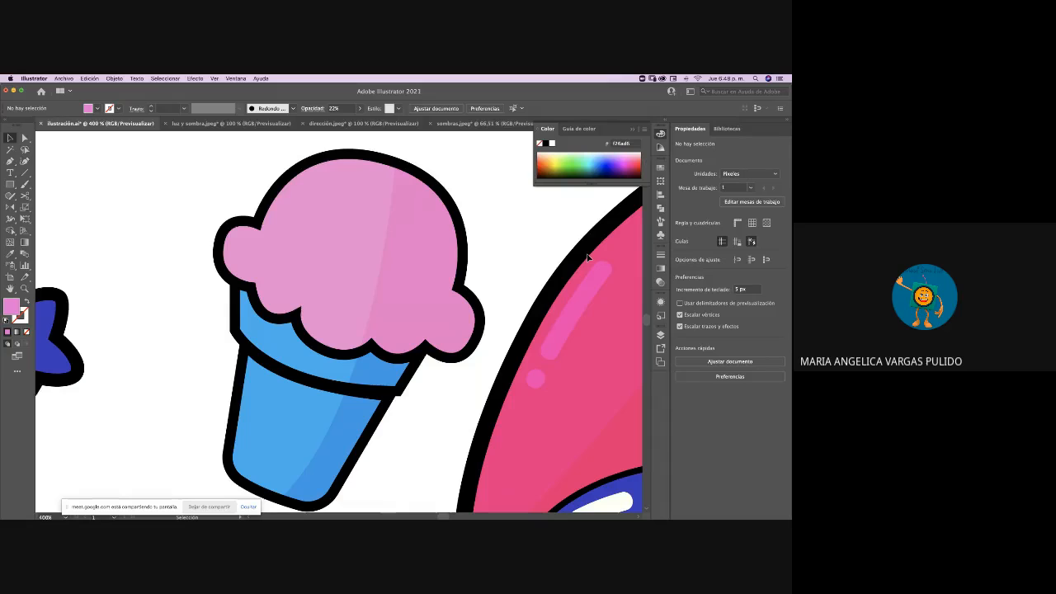
Examine the whole illustration, then the girl's face and the lower edge of the hood beside the blue circle
key("super+minus")
key("super+minus")
key("super+minus")
key("super+minus")
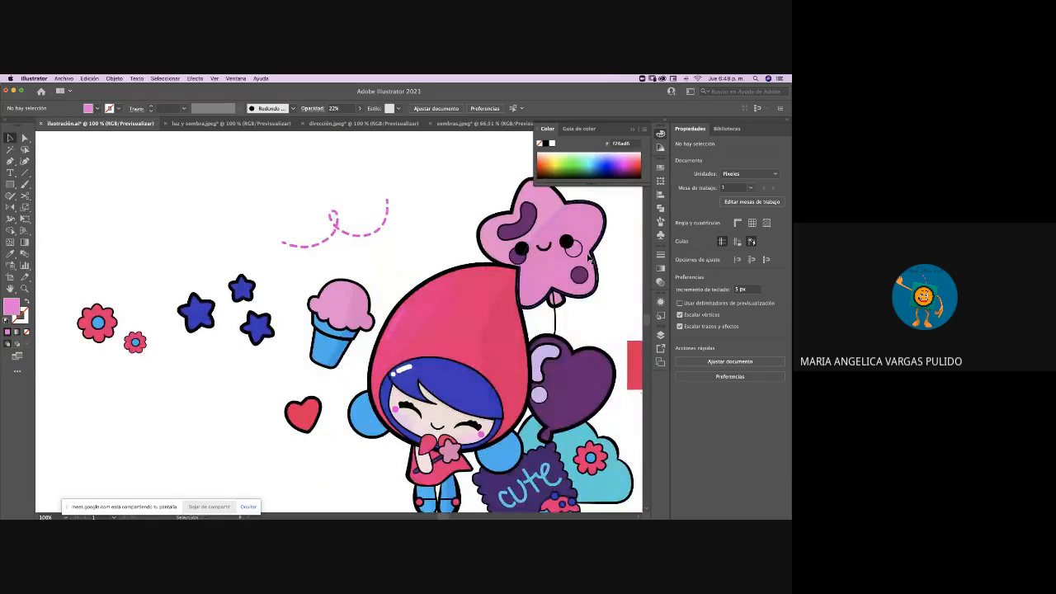
scroll(589, 258, "right", 3)
scroll(590, 257, "down", 2)
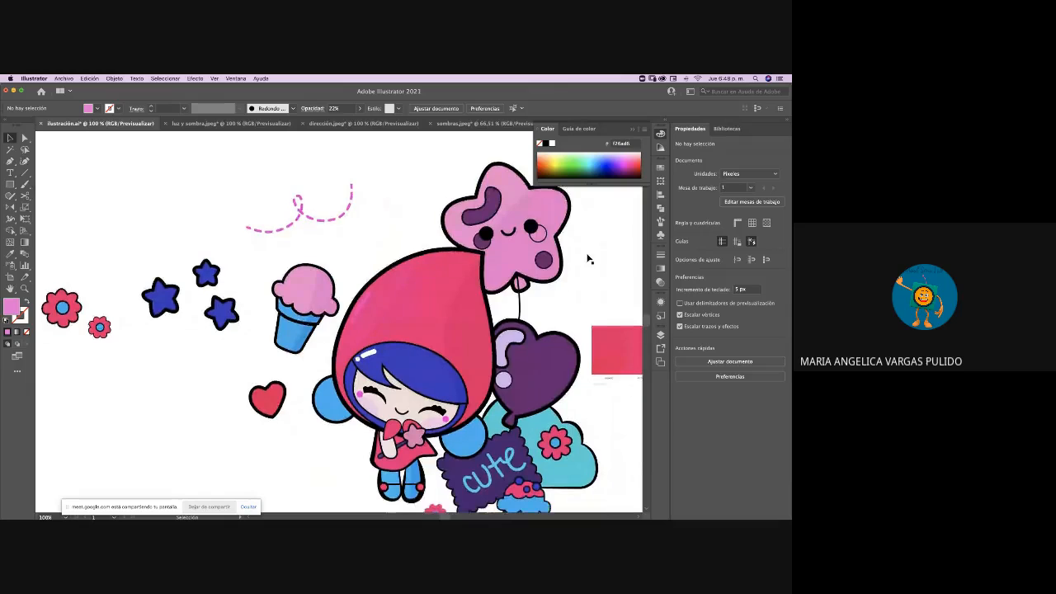
scroll(589, 259, "right", 1)
scroll(589, 259, "down", 1)
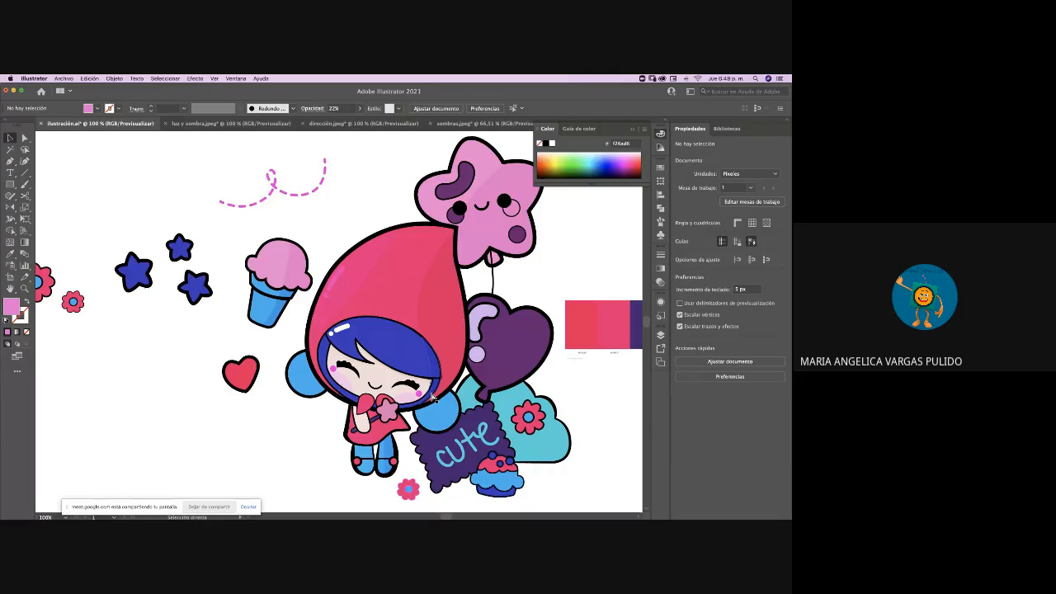
scroll(431, 397, "up", 5)
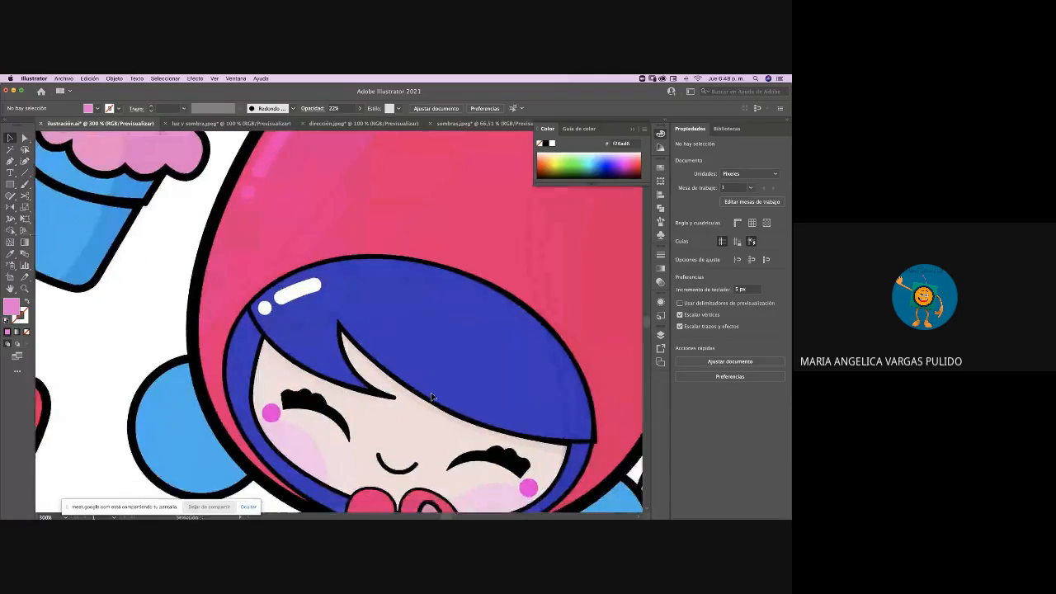
scroll(431, 398, "right", 5)
scroll(431, 397, "down", 3)
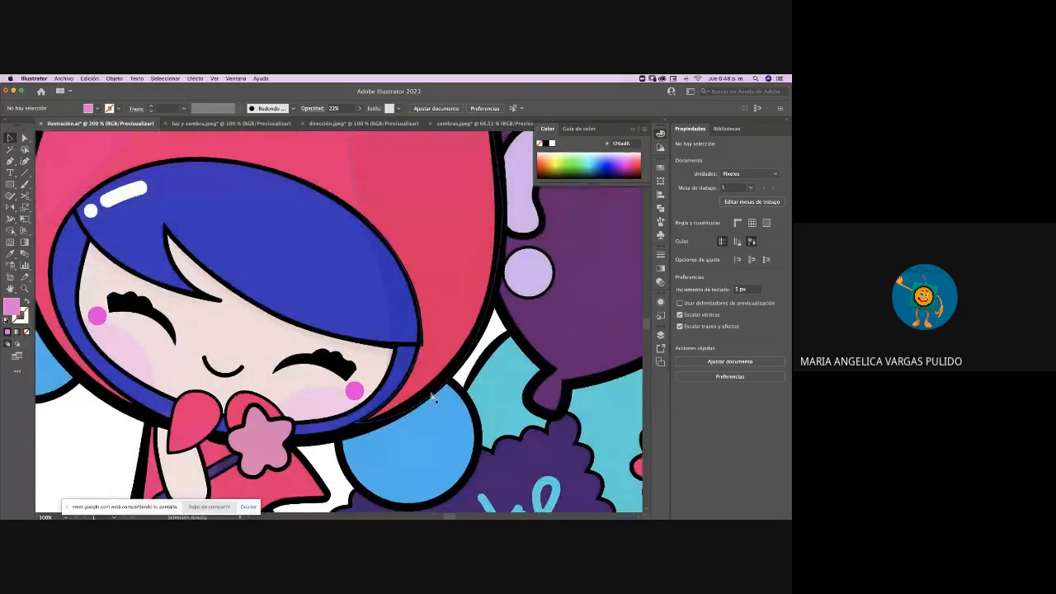
Examine the hood's shadow shape around the hair and outer outline, then the whole illustration, and clear the selection
scroll(431, 398, "up", 3)
scroll(430, 398, "right", 2)
scroll(431, 397, "down", 1)
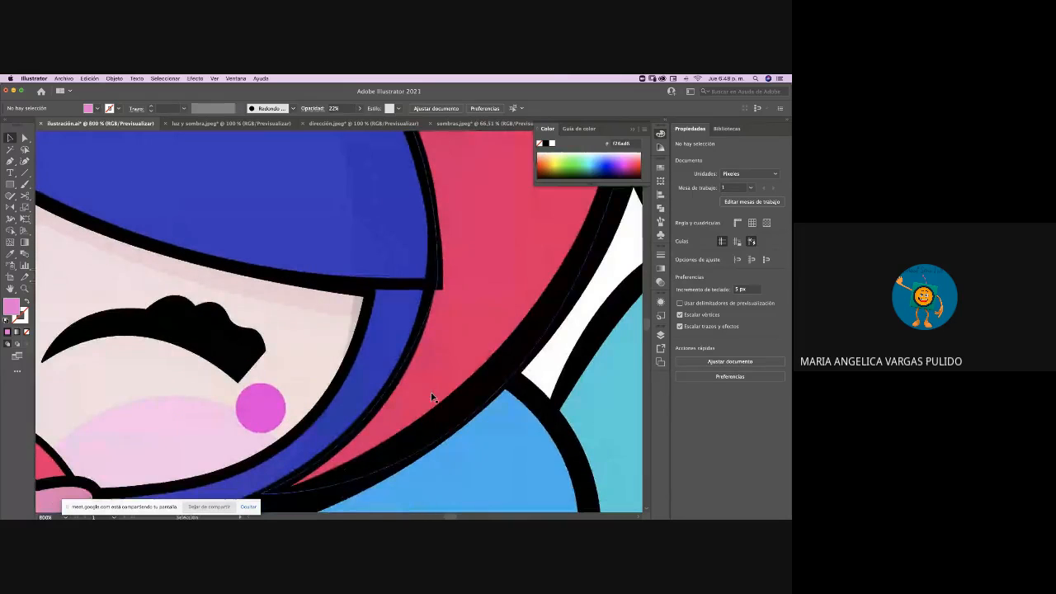
left_click(397, 363)
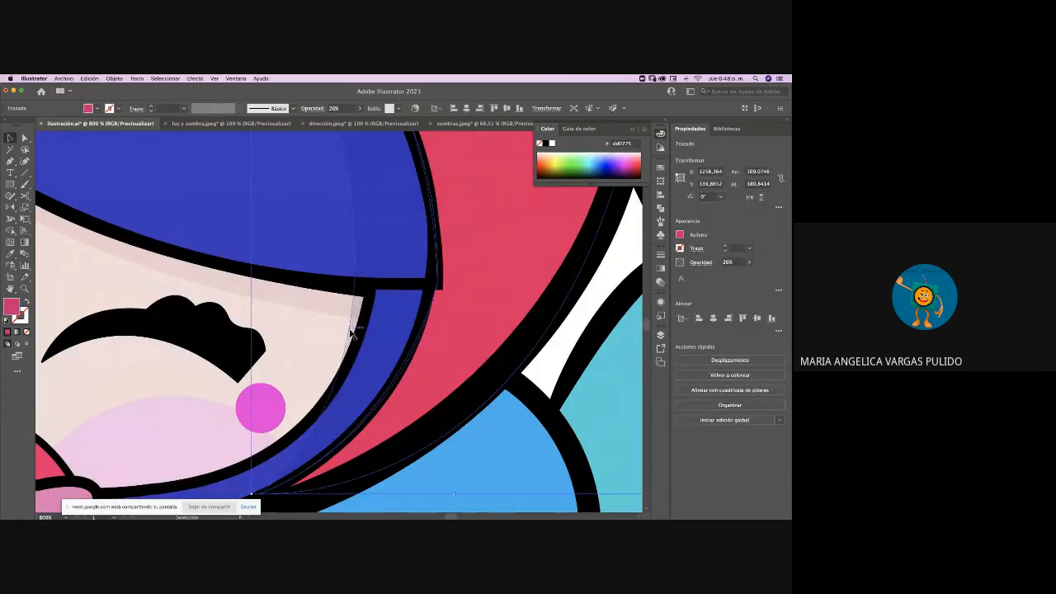
key("a")
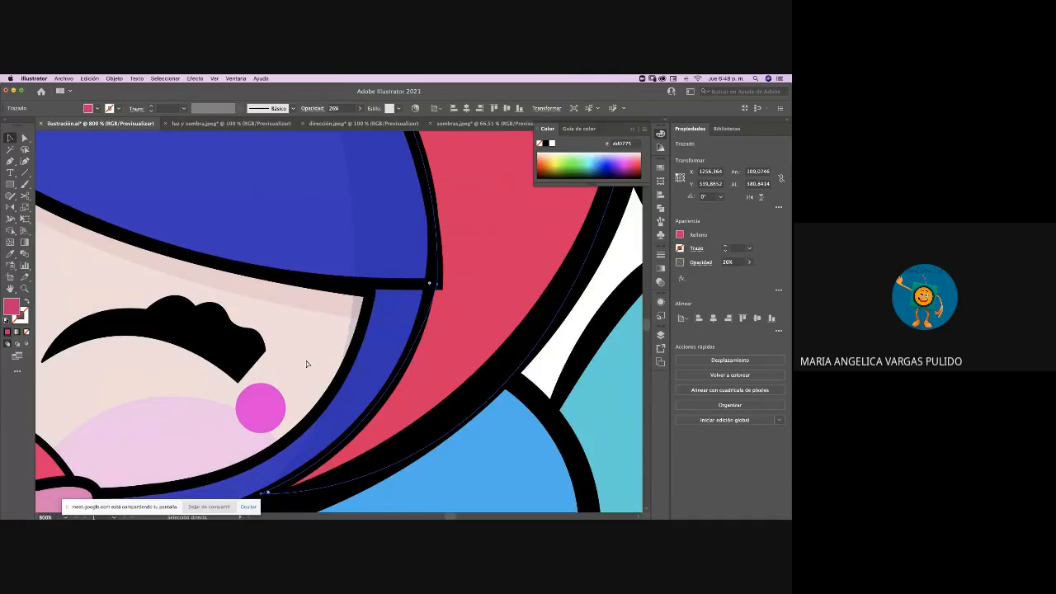
key("super+minus")
key("super+minus")
key("super+minus")
key("super+minus")
key("super+minus")
key("super+minus")
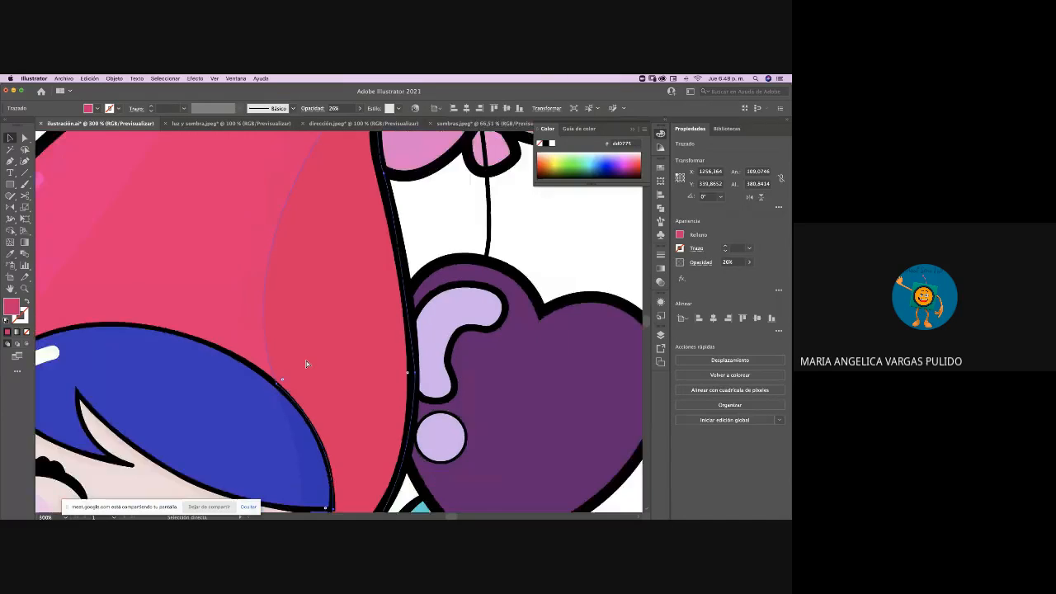
key("v")
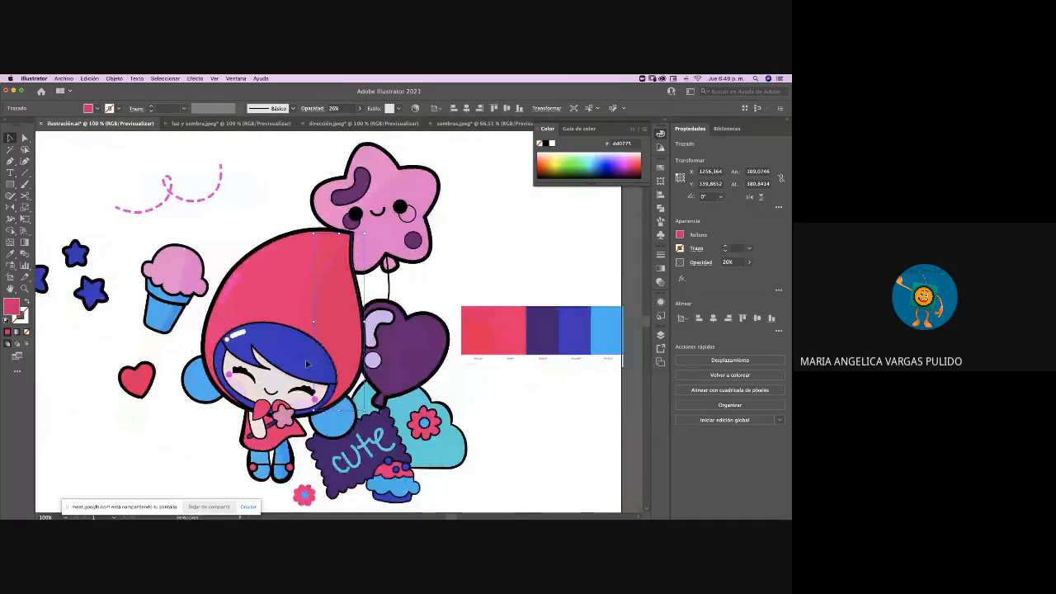
scroll(306, 364, "left", 3)
scroll(306, 364, "down", 2)
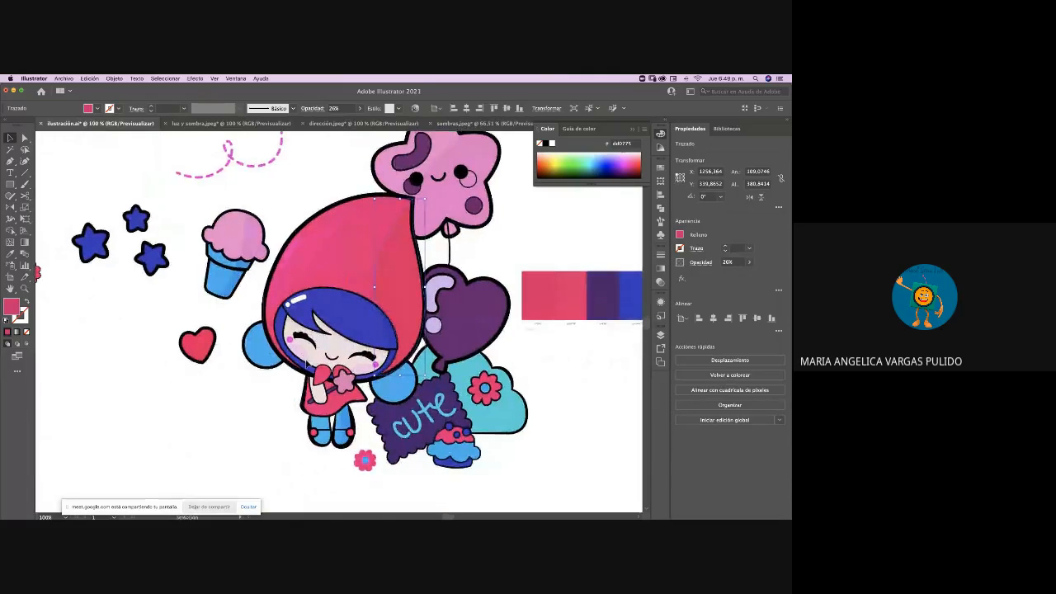
left_click(564, 415)
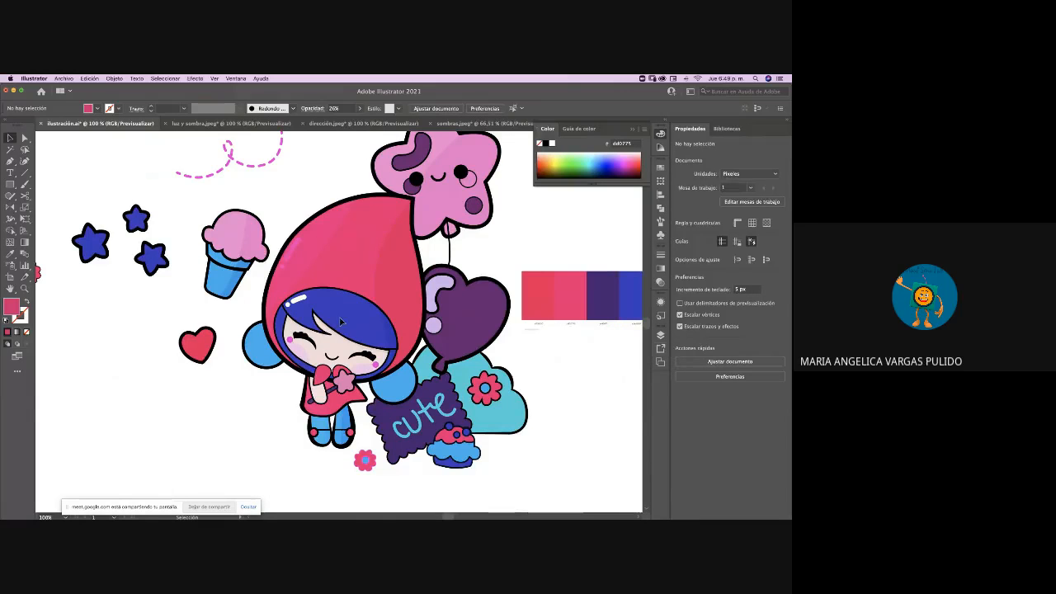
Unlock the Color layer and set the opacity of the long white highlight on the girl's hair to 90%
left_click(660, 335)
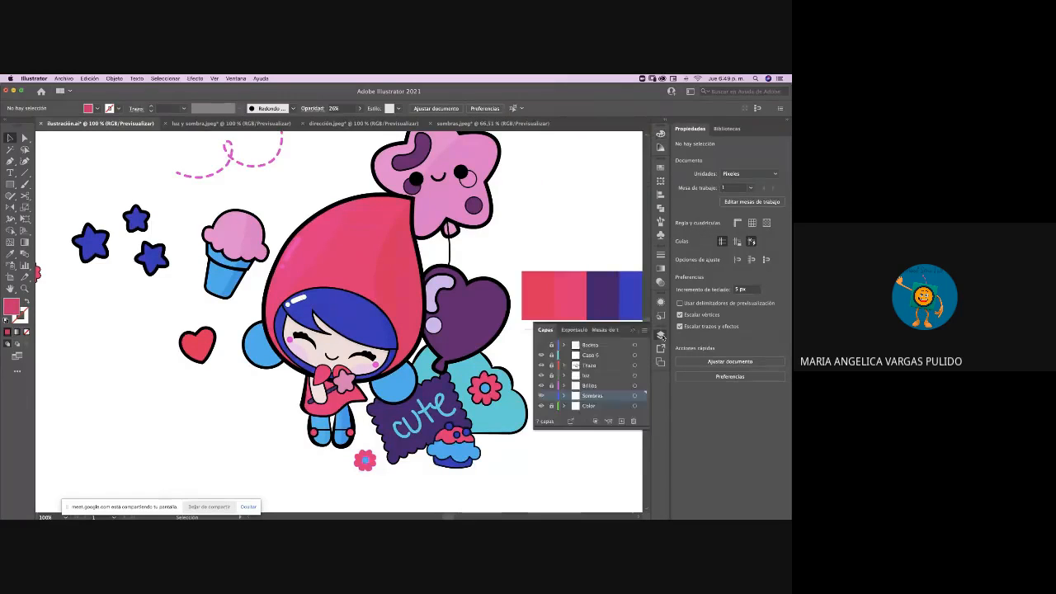
left_click(588, 407)
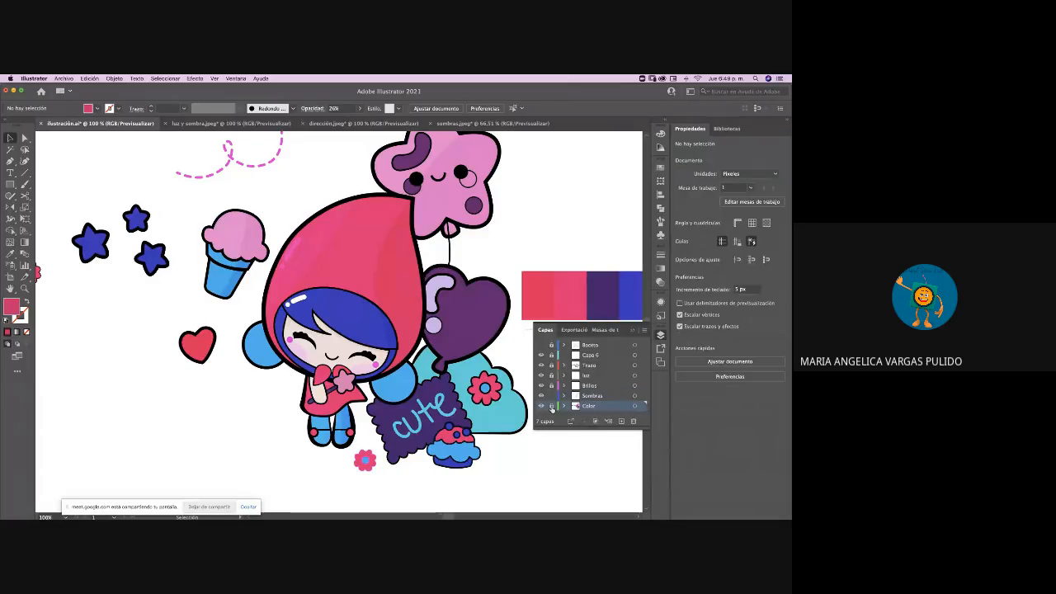
left_click(299, 303)
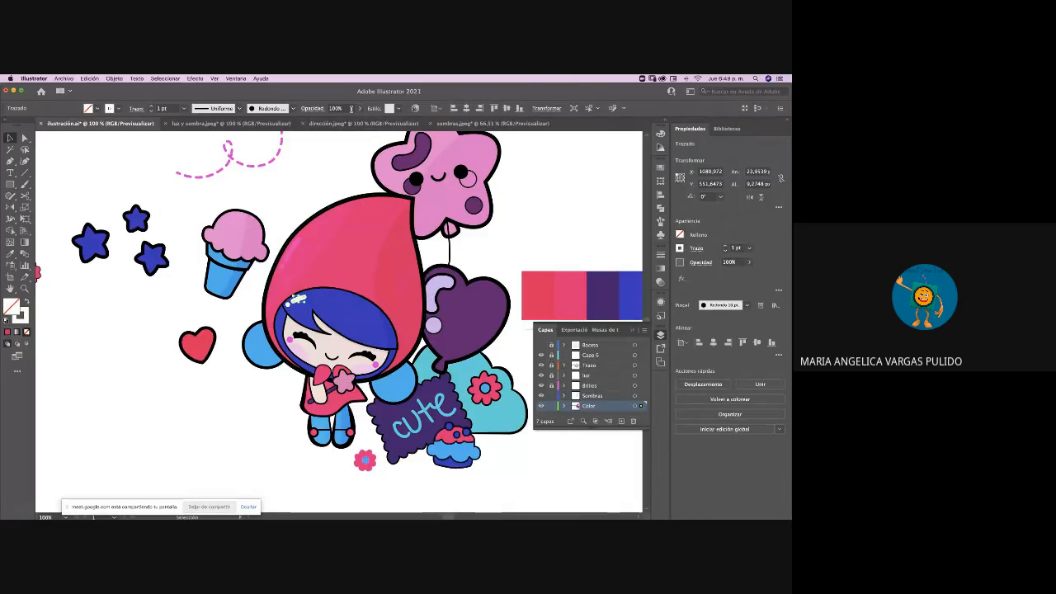
left_click(360, 108)
mouse_move(361, 122)
left_mouse_down()
mouse_move(341, 122)
mouse_move(355, 122)
left_mouse_up()
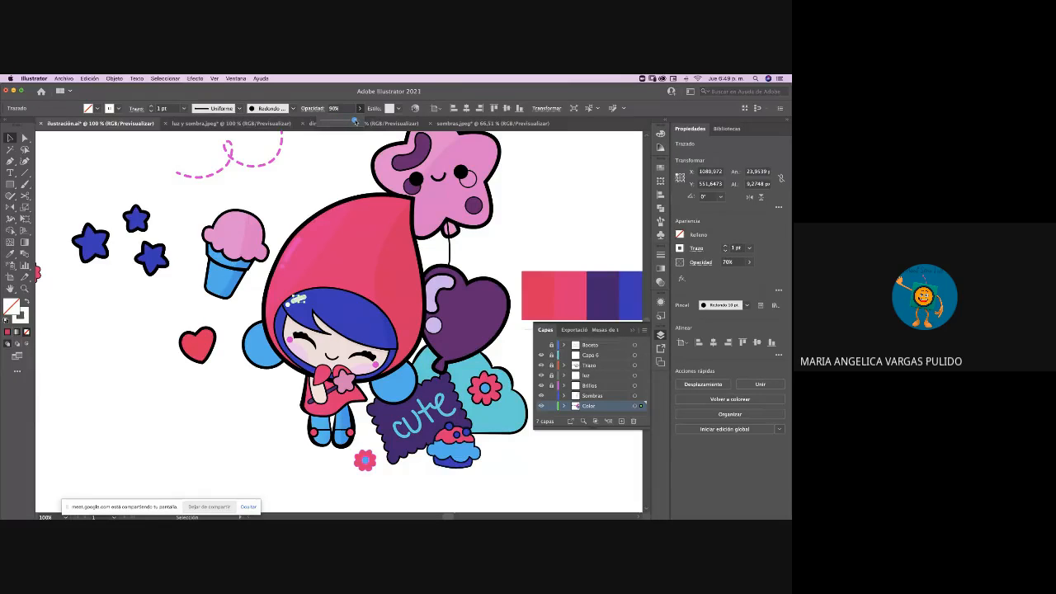
left_click(331, 182)
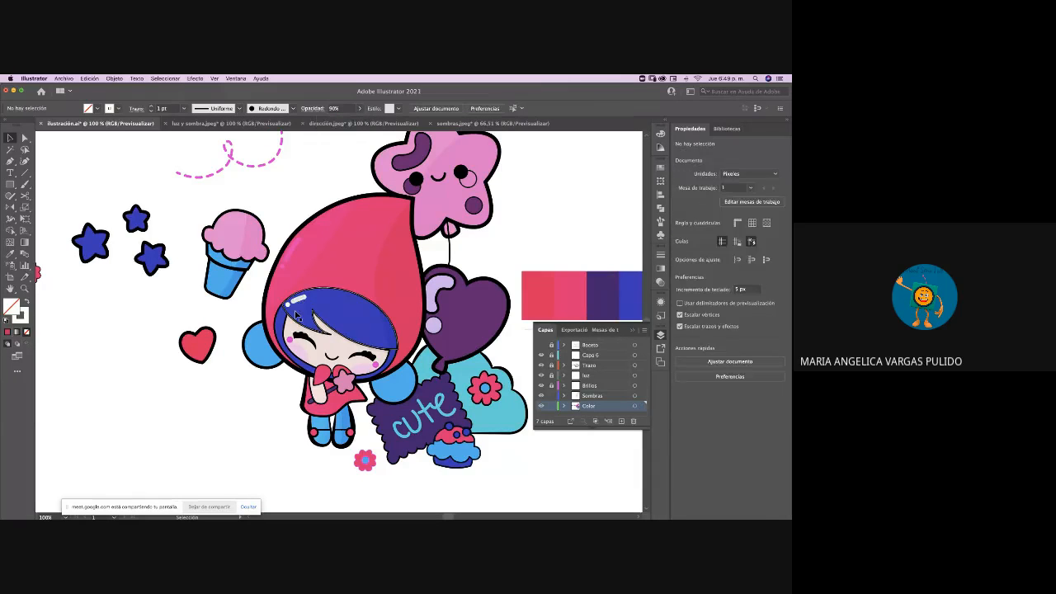
Set the opacity of the small white dot highlight on the hair to 84% and deselect it
left_click(288, 305)
left_click(360, 109)
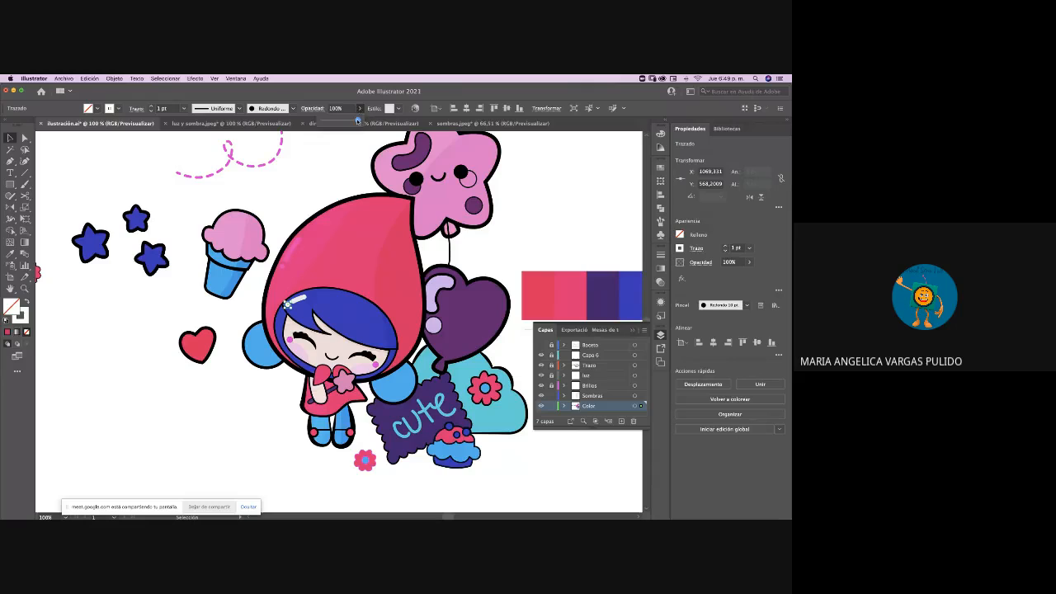
left_click(352, 154)
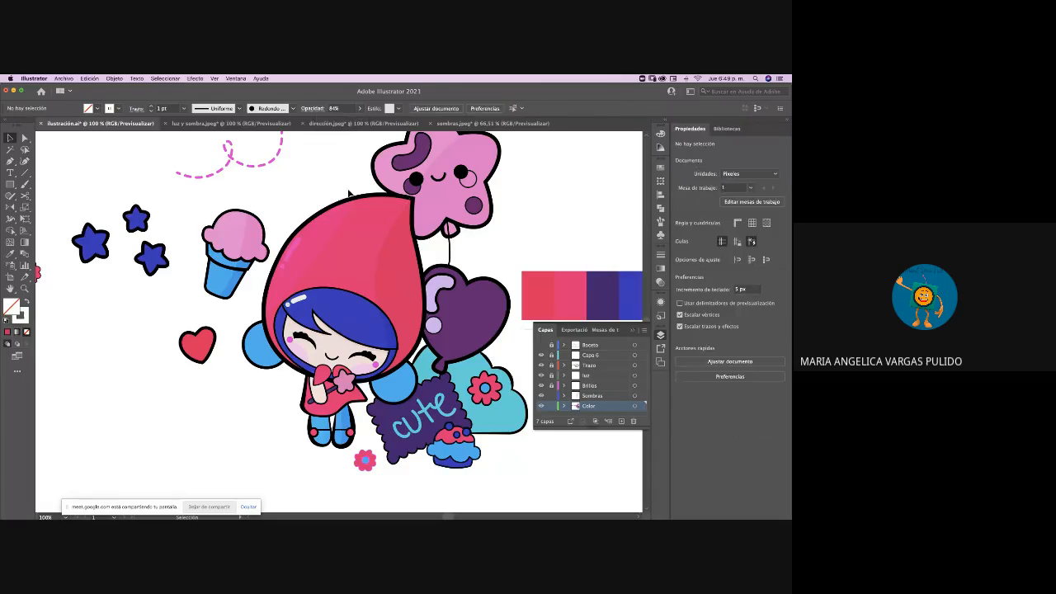
left_click(25, 184)
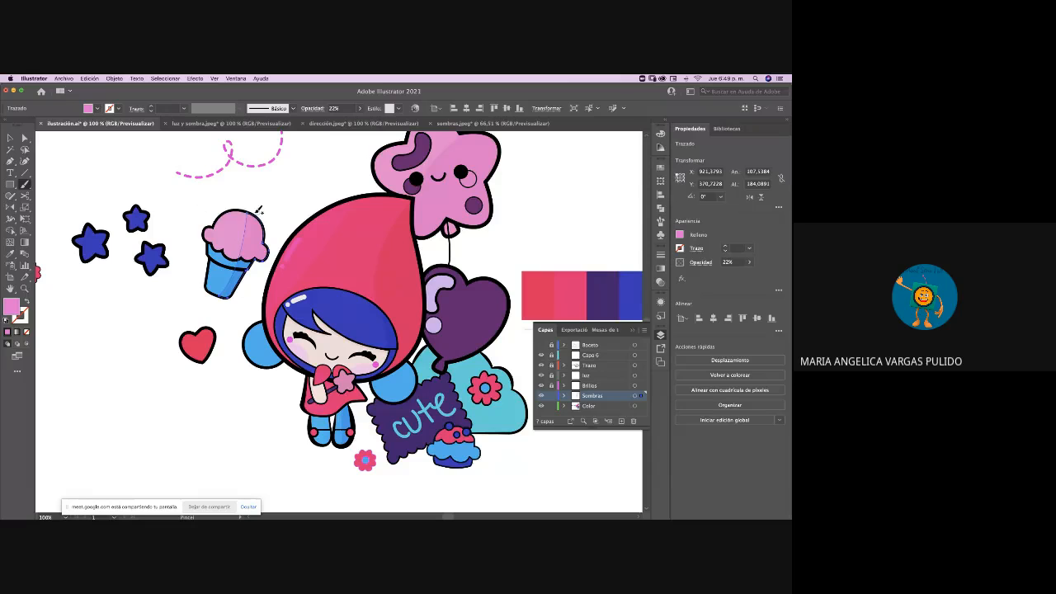
left_click(8, 319)
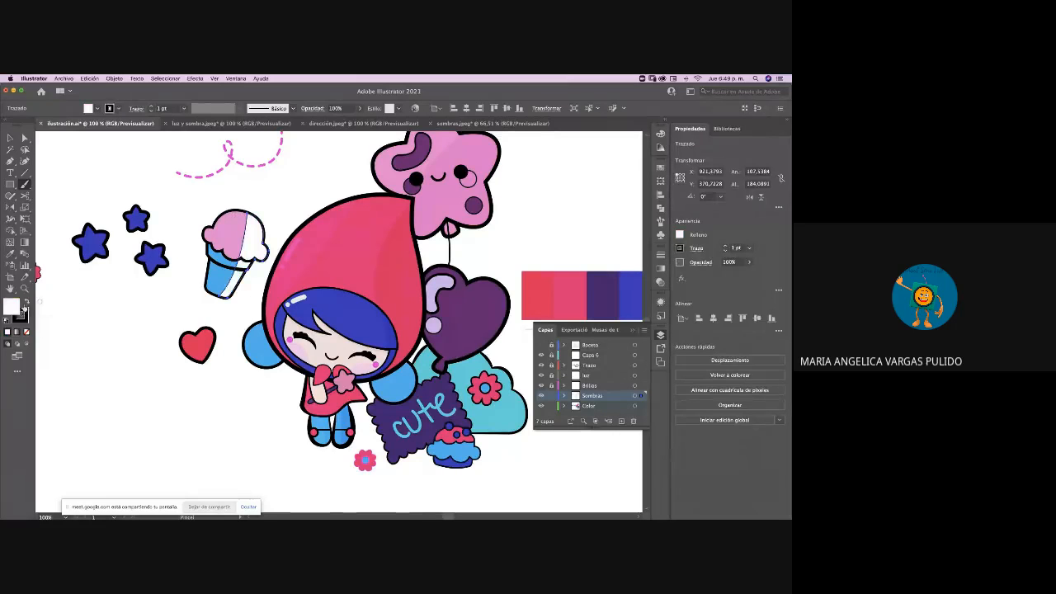
key("super+z")
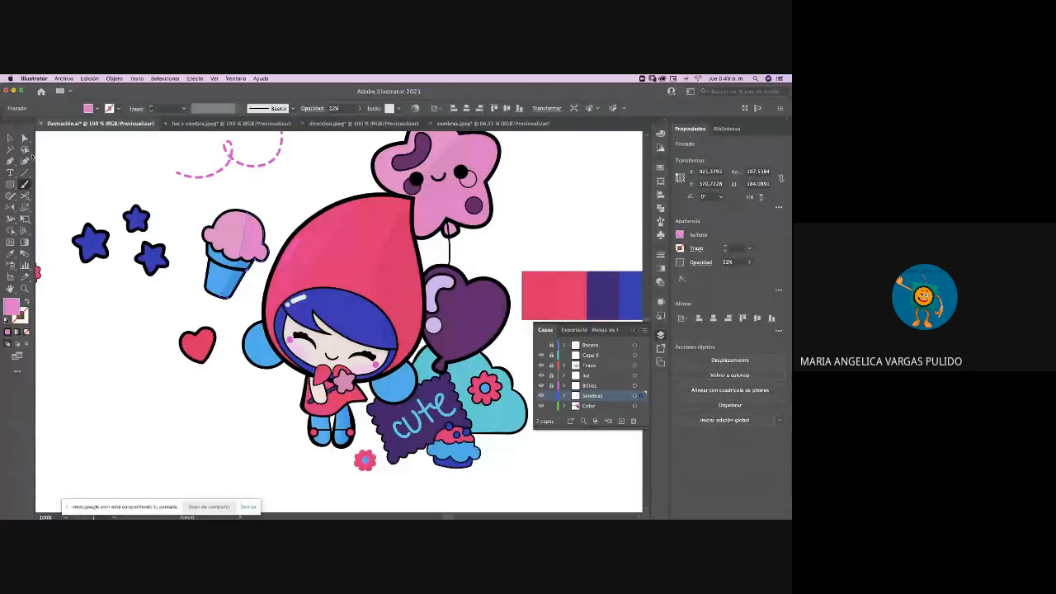
key("v")
Paint a short dash and a dot as highlights on the upper ice cream scoop, and set the current stroke colour to white
left_click(25, 184)
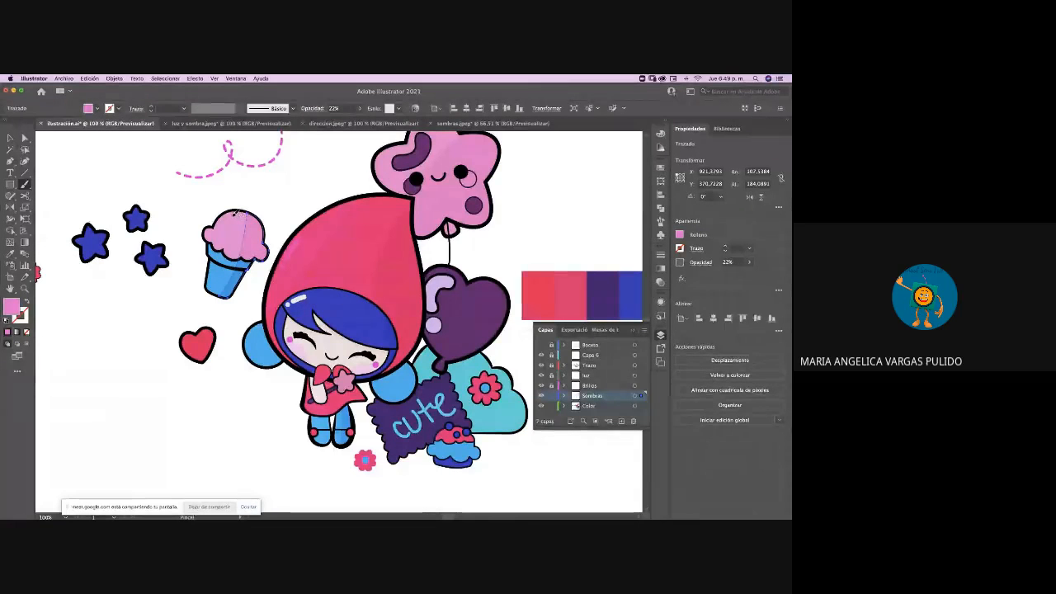
left_click_drag(227, 220, 222, 224)
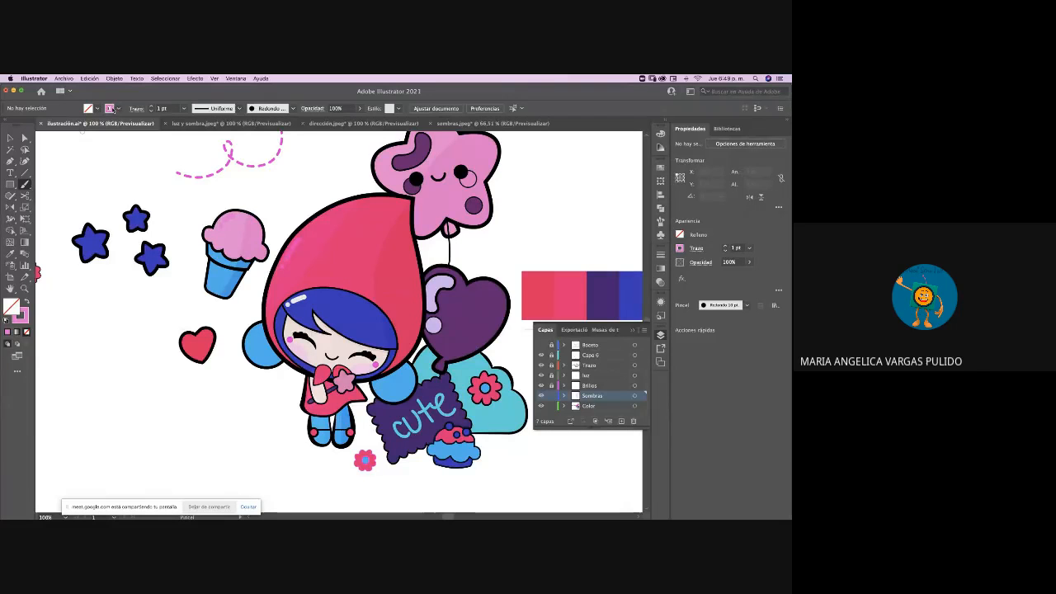
left_click(110, 108)
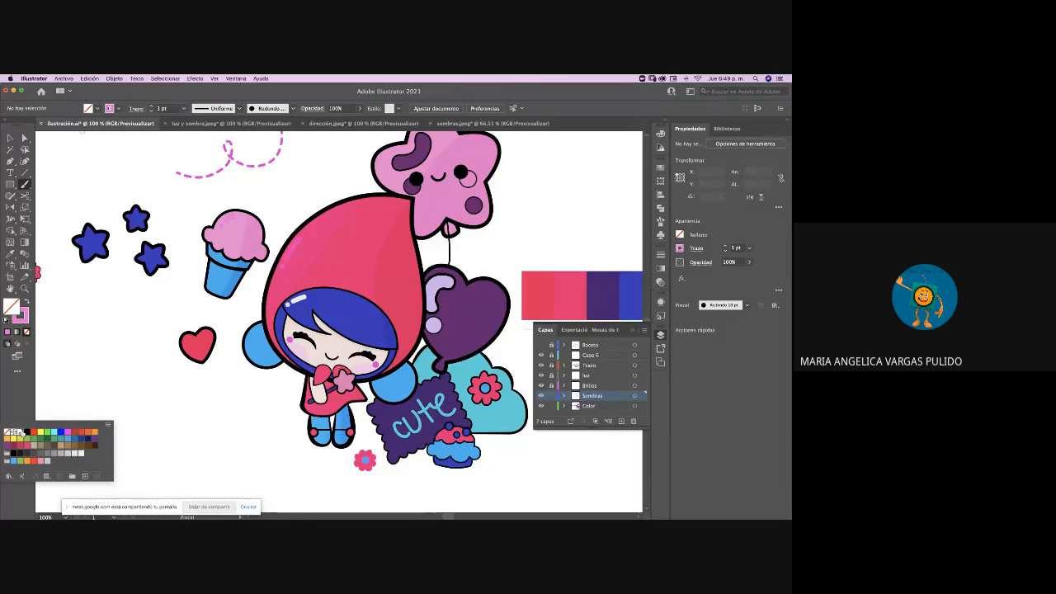
mouse_move(110, 480)
left_mouse_down()
mouse_move(131, 483)
mouse_move(107, 466)
left_mouse_up()
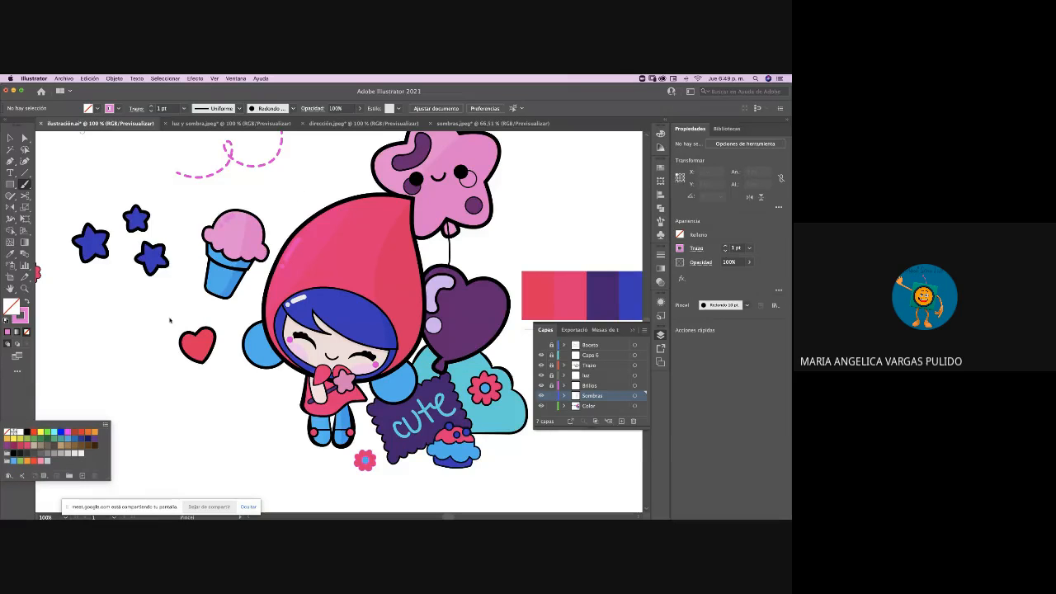
left_click(80, 455)
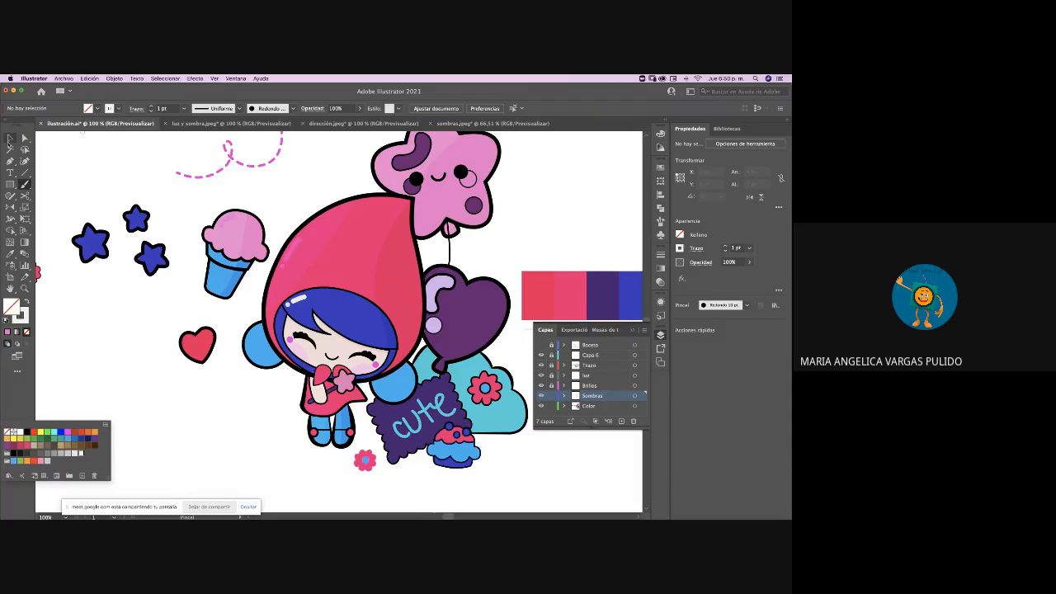
left_click(9, 142)
key("v")
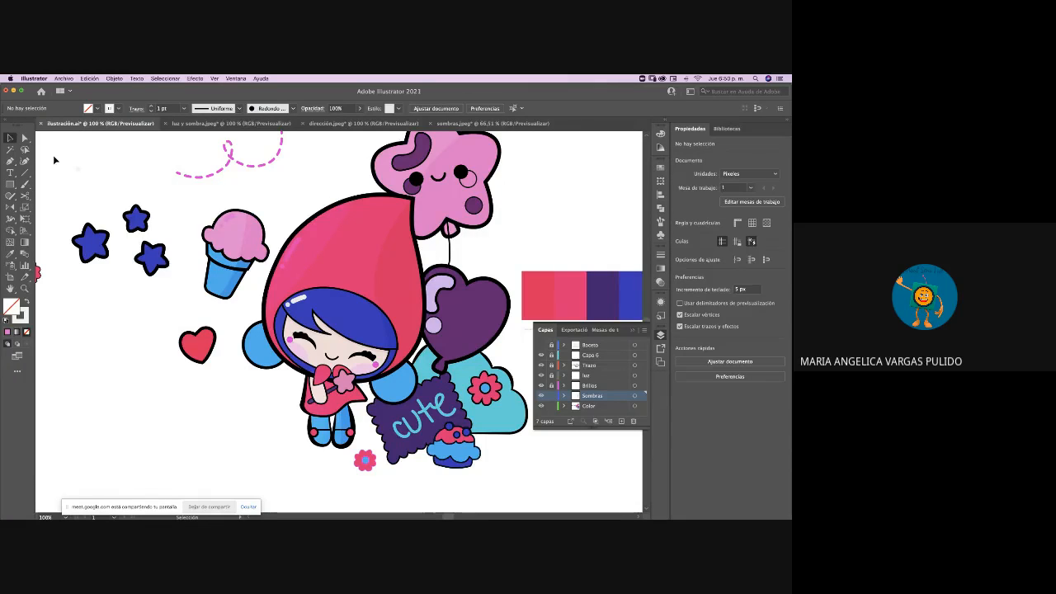
Recolour the strokes of the dash and dot highlights on the ice cream scoop to white
left_click(226, 220)
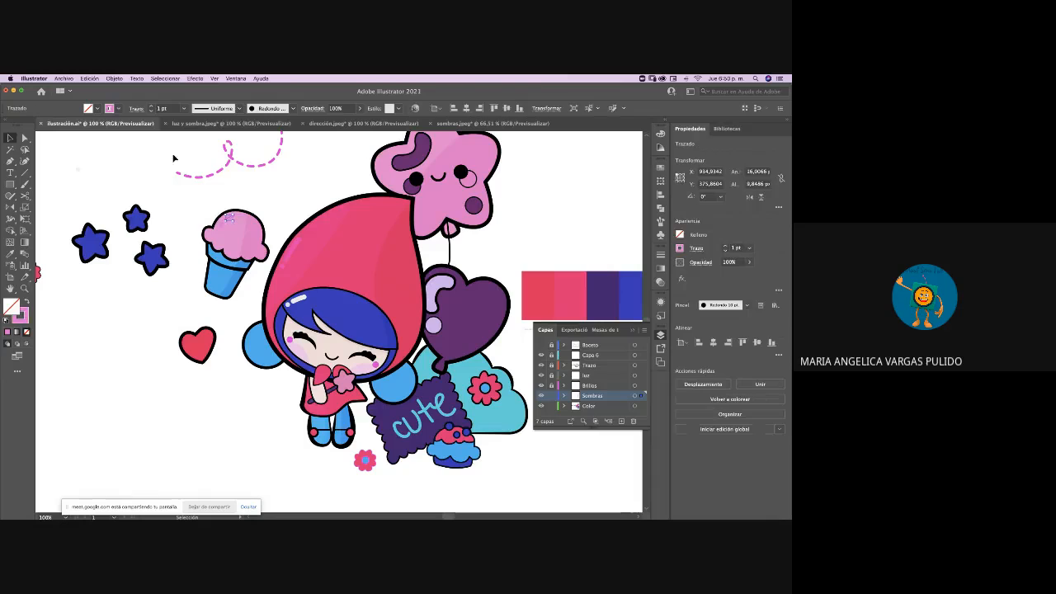
left_click(111, 109)
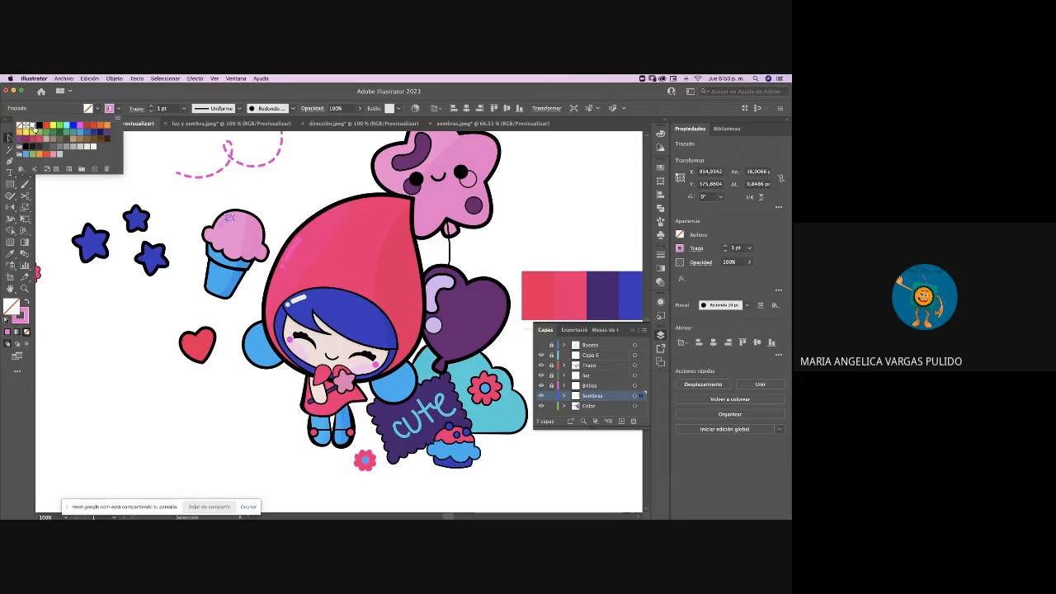
left_click(33, 127)
left_click(179, 193)
left_click(222, 229)
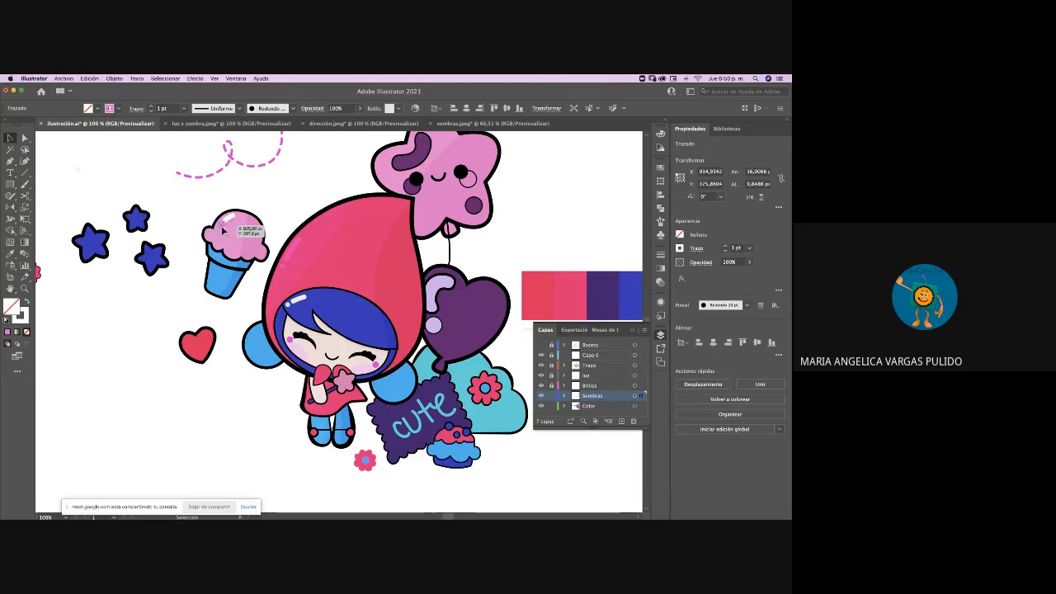
left_click(119, 110)
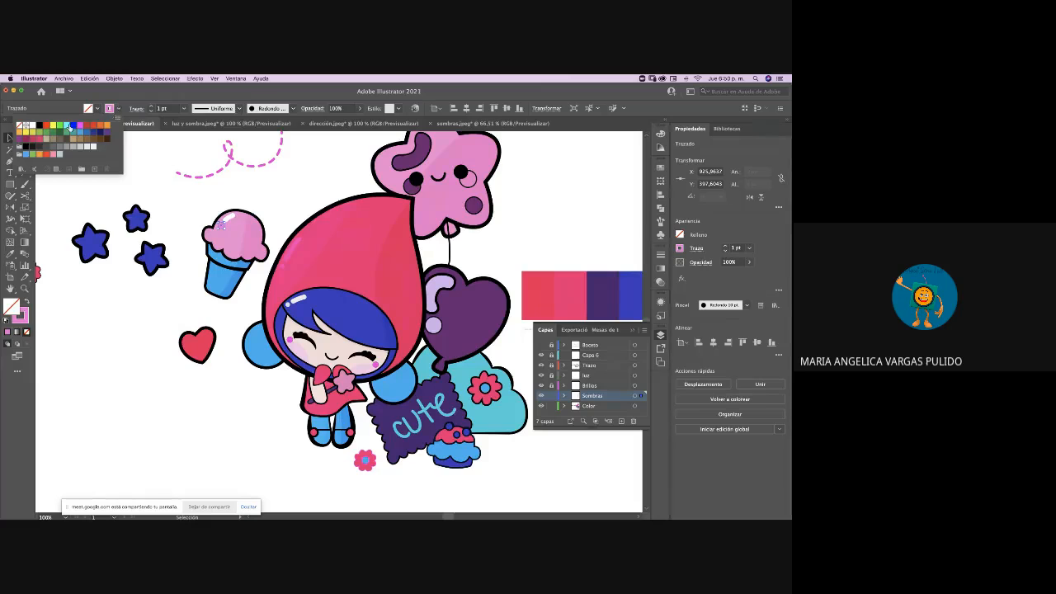
left_click(33, 127)
left_click(168, 206)
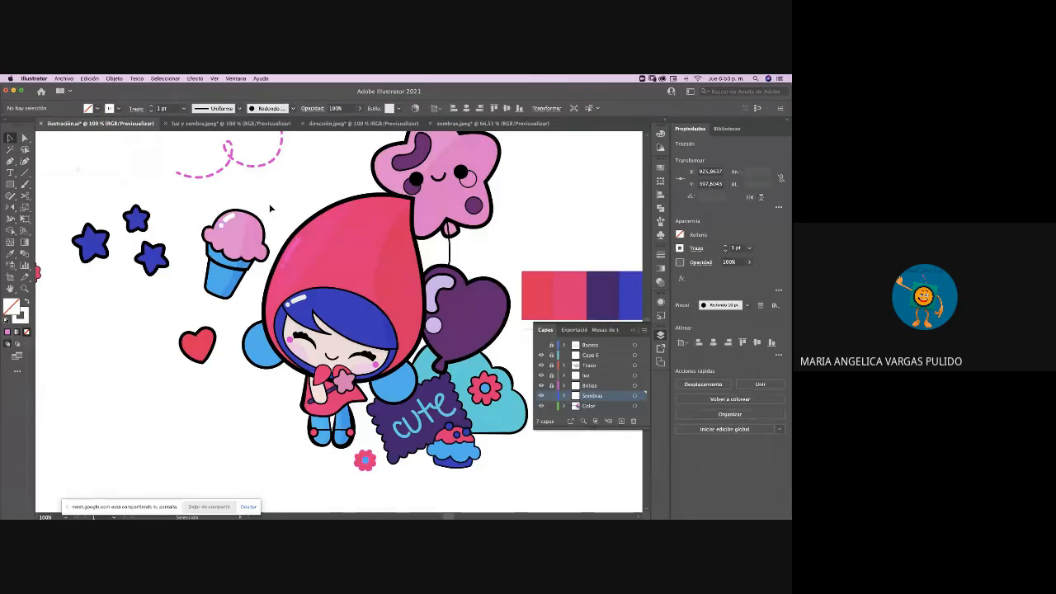
Lower the opacity of the scoop's dash highlight to 67% and deselect it
left_click(230, 218)
left_click(221, 226, "shift")
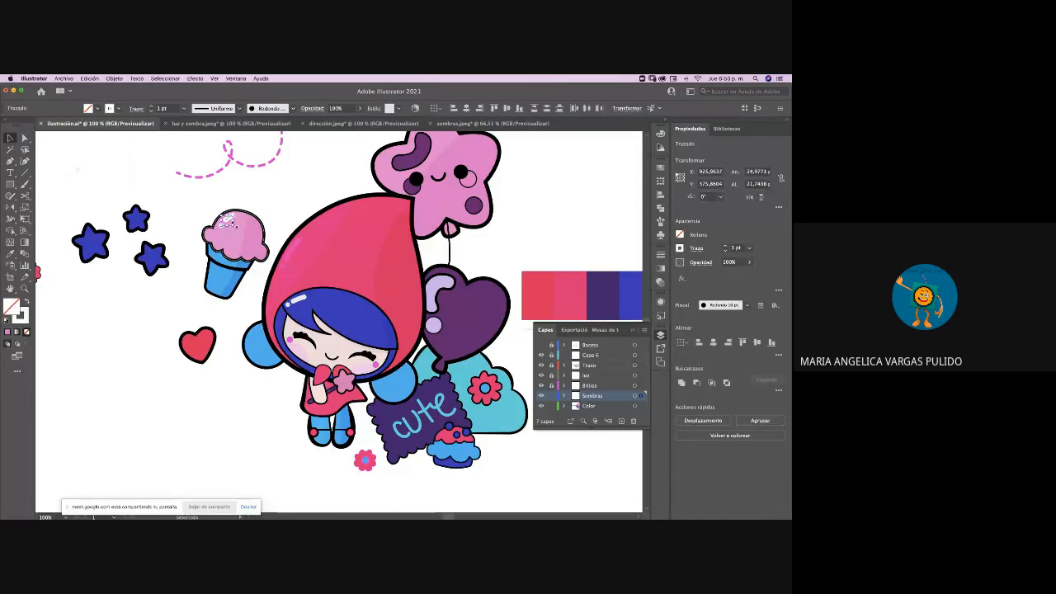
left_click(276, 198)
left_click(230, 219)
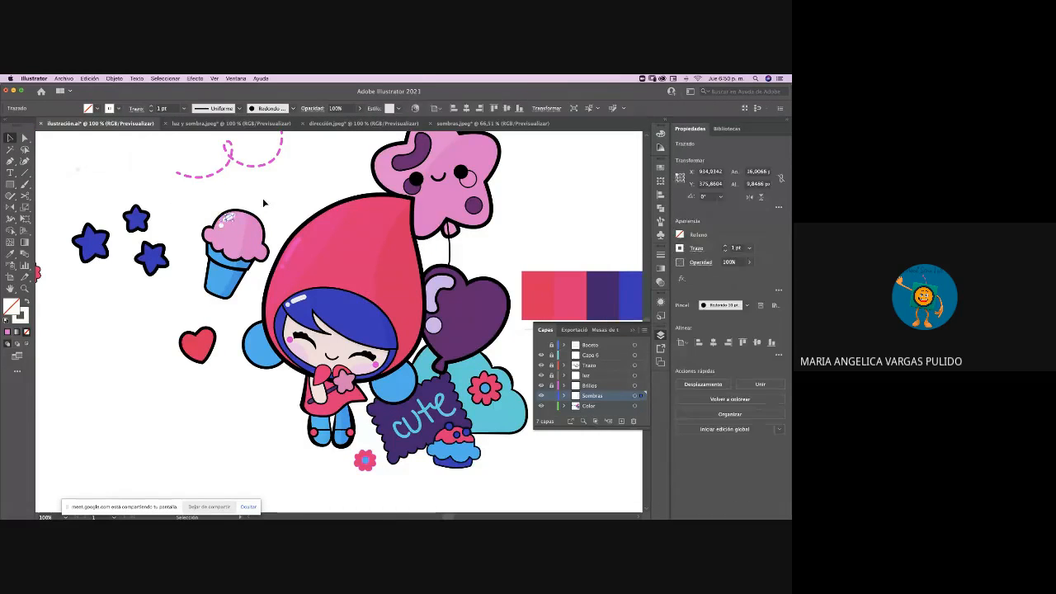
left_click(361, 109)
left_click_drag(366, 122, 348, 122)
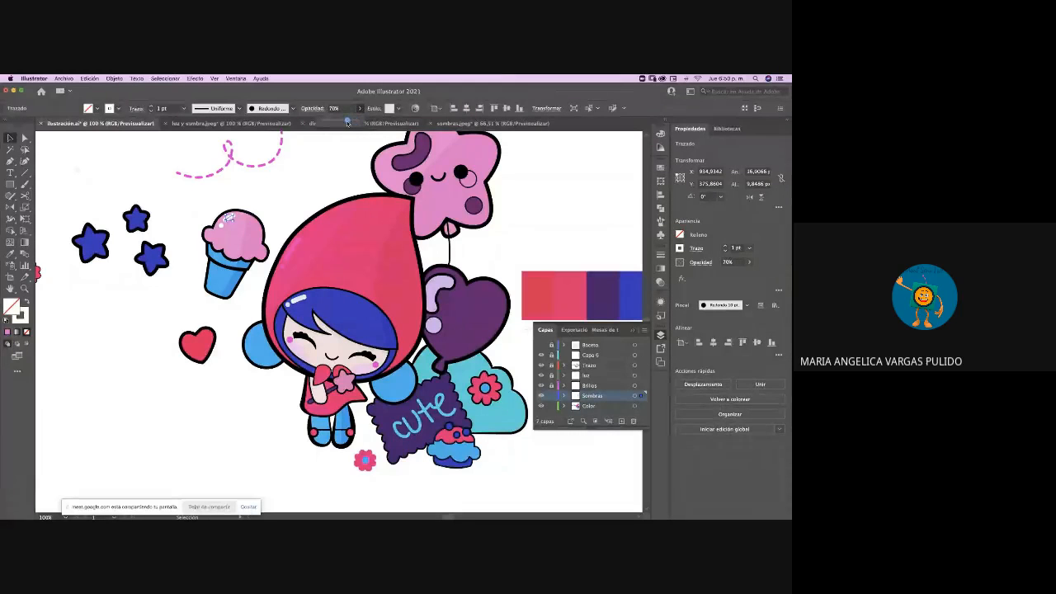
left_click(326, 149)
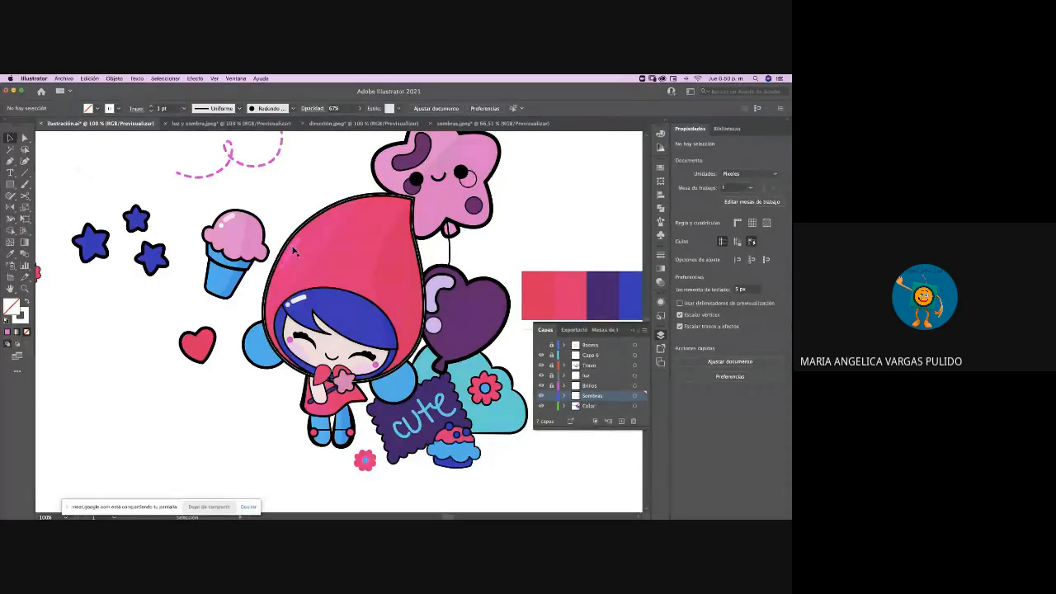
Lower the opacity of the scoop's dot highlight to 75% and deselect it
left_click(222, 228)
left_click(357, 110)
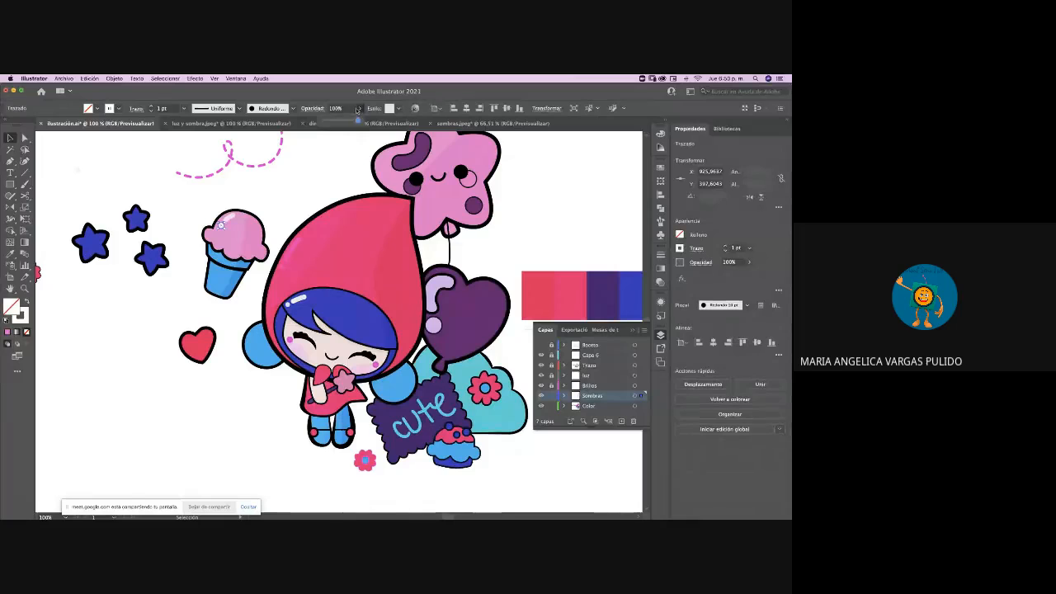
left_click_drag(346, 123, 351, 122)
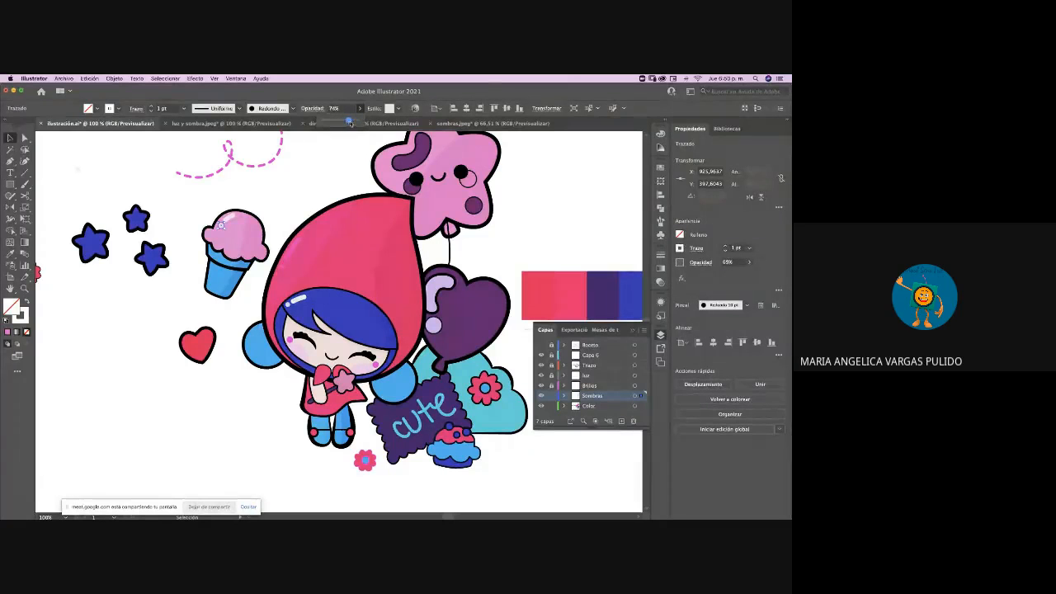
left_click(320, 188)
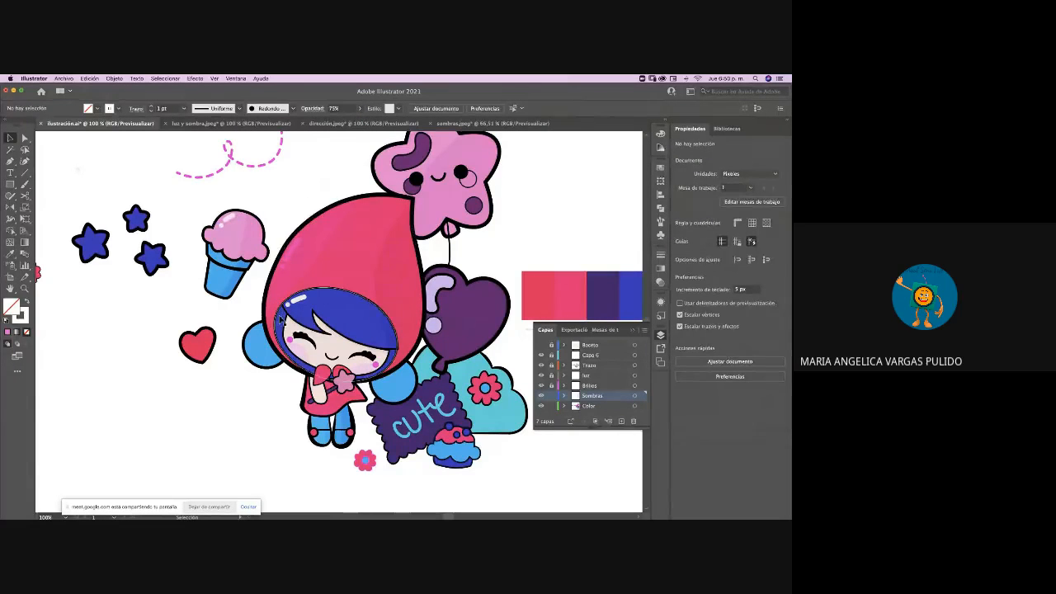
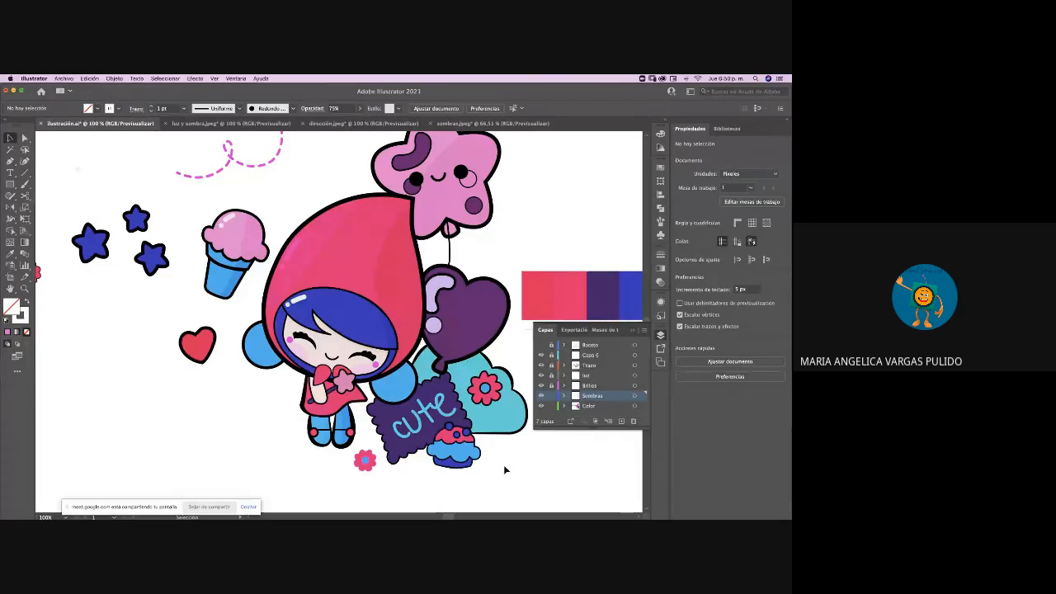
Examine the outlines of the girl, the cute sign, the cloud and the heart balloon at a closer zoom
key("a")
key("super+equal")
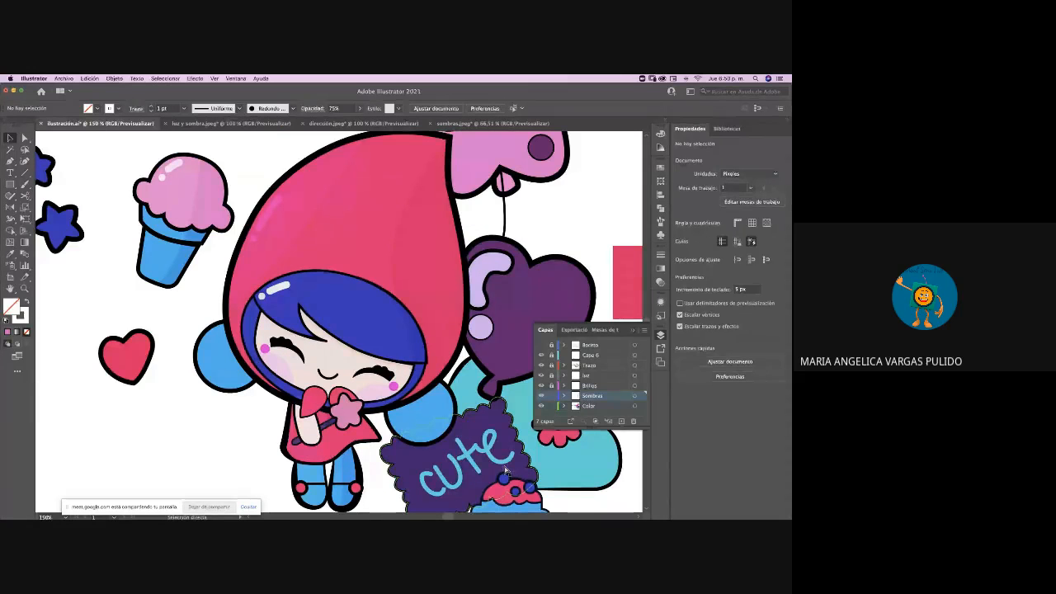
scroll(505, 470, "right", 3)
scroll(505, 470, "up", 1)
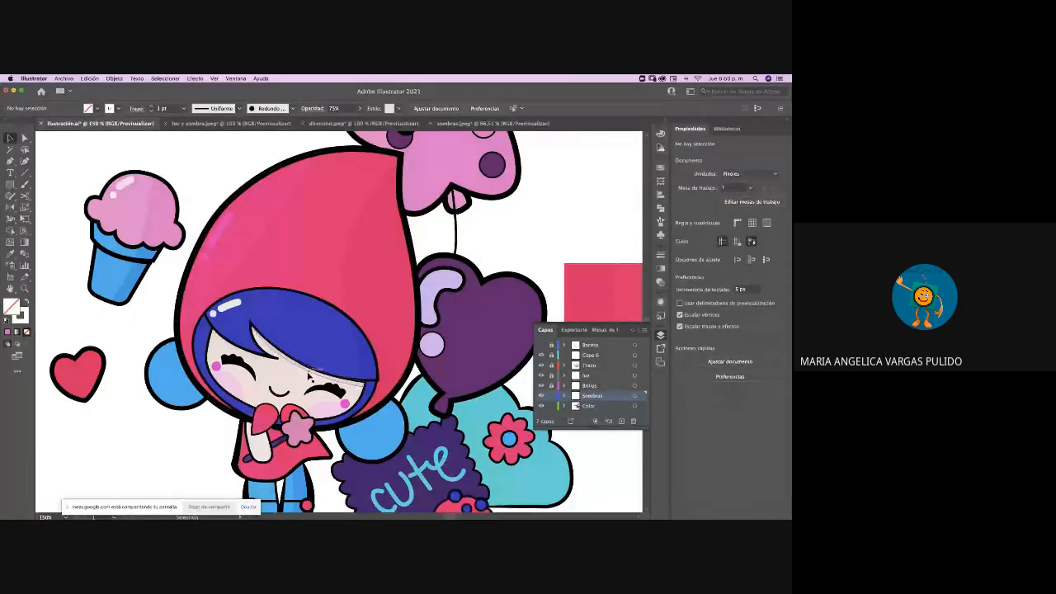
scroll(309, 377, "right", 3)
scroll(310, 377, "down", 2)
scroll(310, 377, "right", 2)
scroll(310, 377, "down", 1)
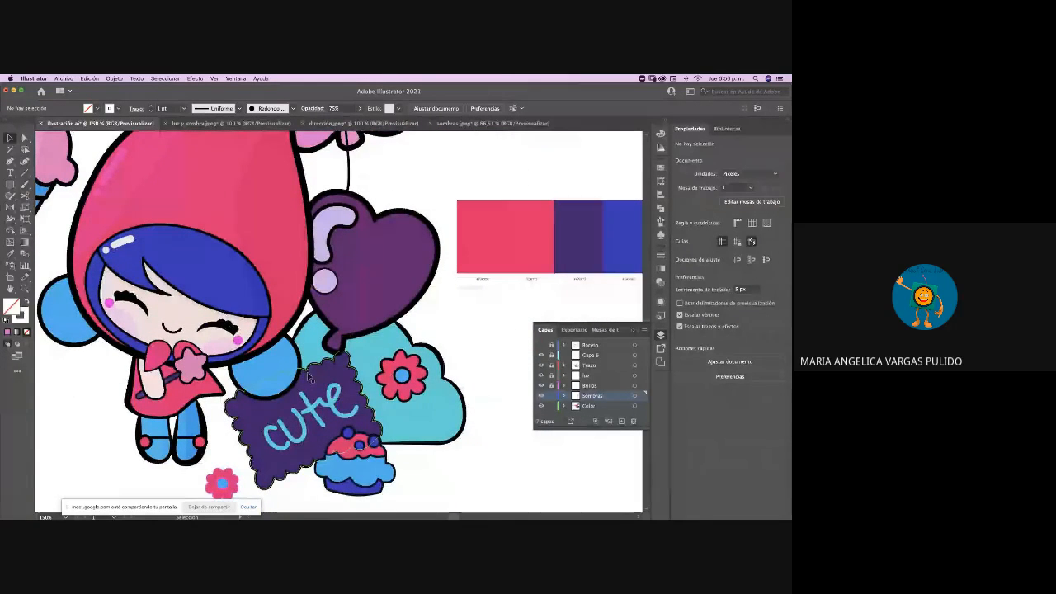
left_click(445, 373)
left_click(481, 377)
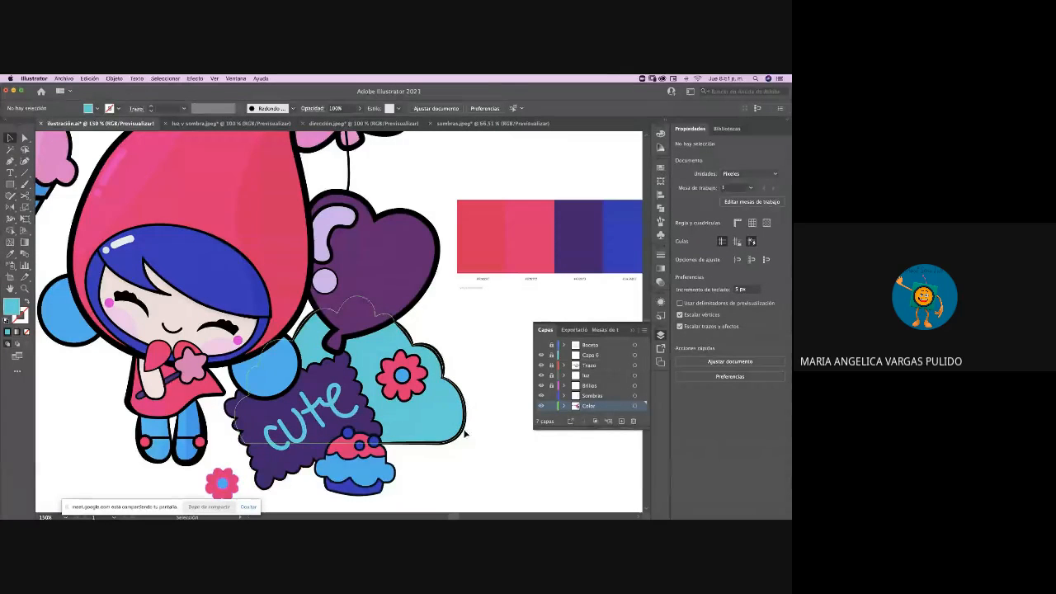
scroll(470, 433, "up", 2)
scroll(469, 433, "left", 2)
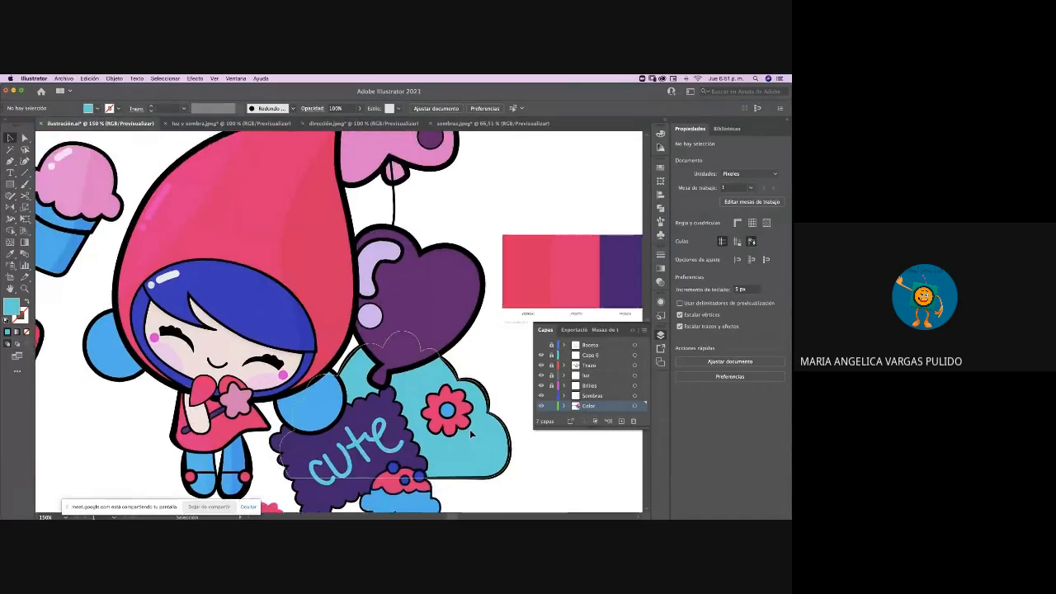
scroll(470, 429, "up", 3)
scroll(470, 429, "left", 6)
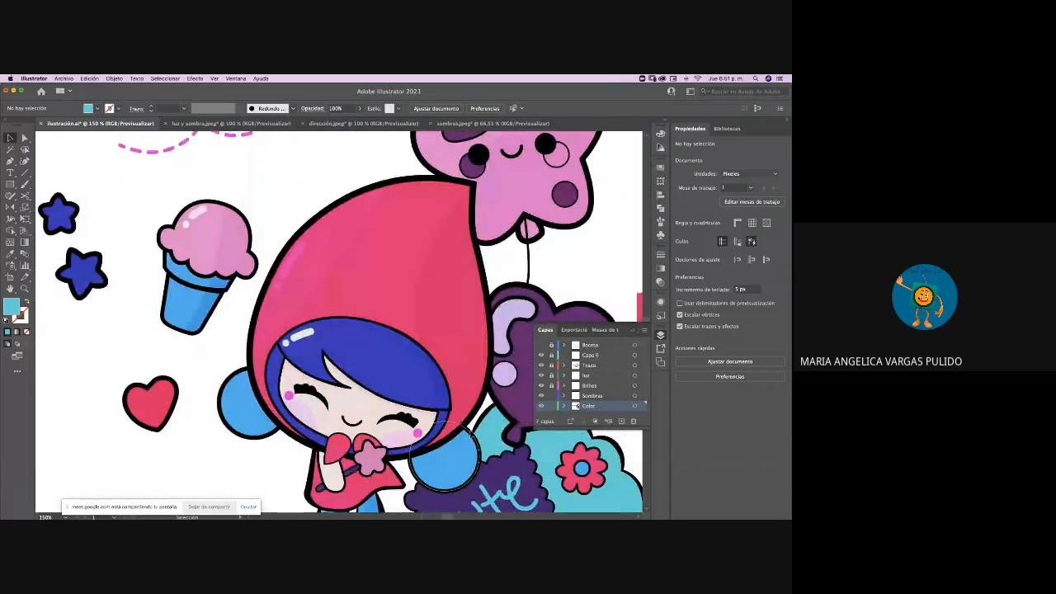
Lock the Color layer and make the unlocked Trazo layer active for editing the outlines
left_click(325, 221)
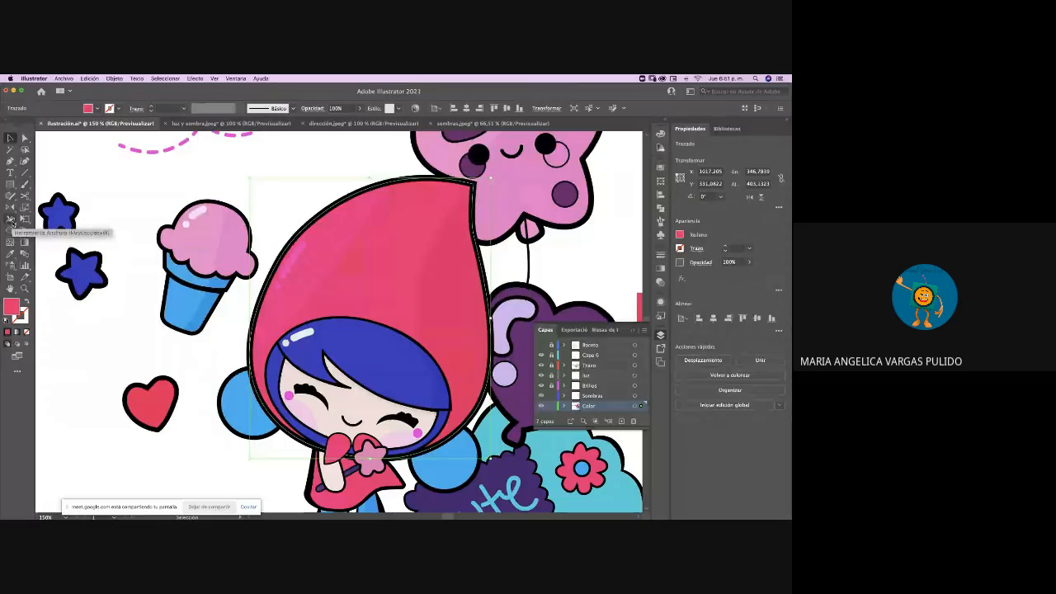
left_click(12, 220)
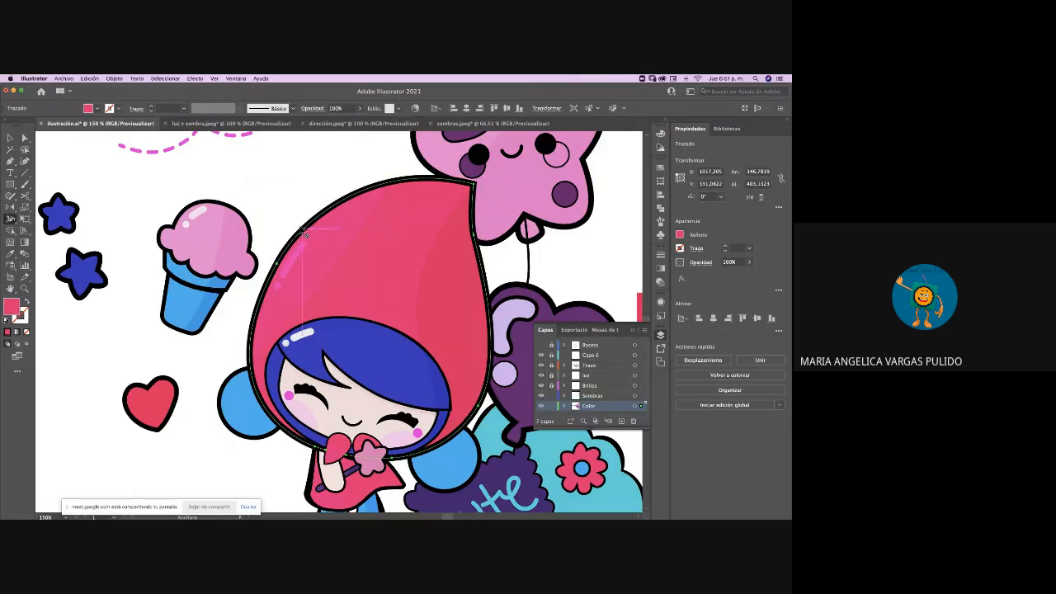
left_click(552, 406)
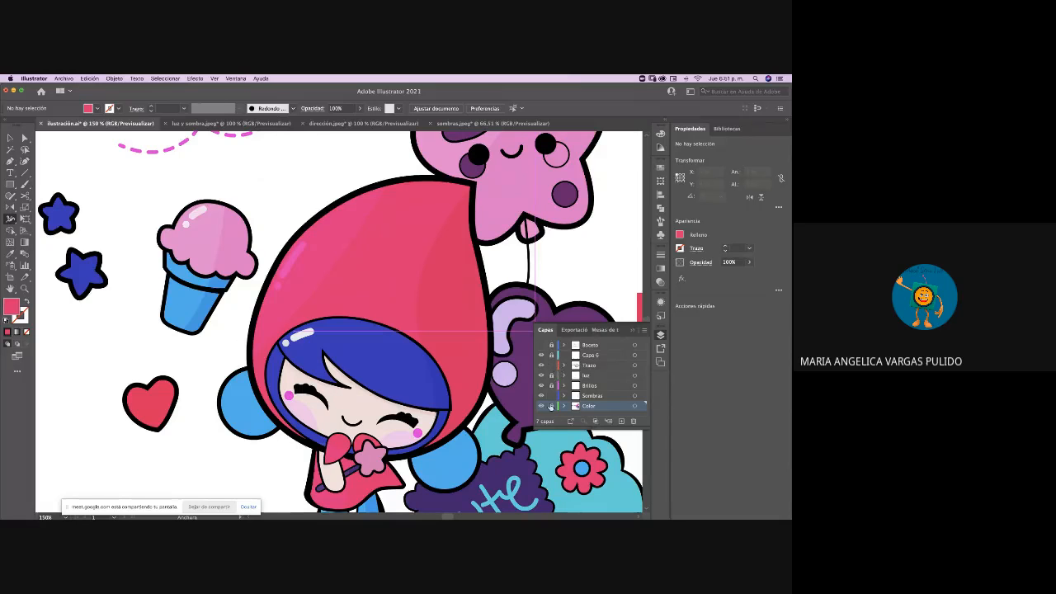
left_click(589, 367)
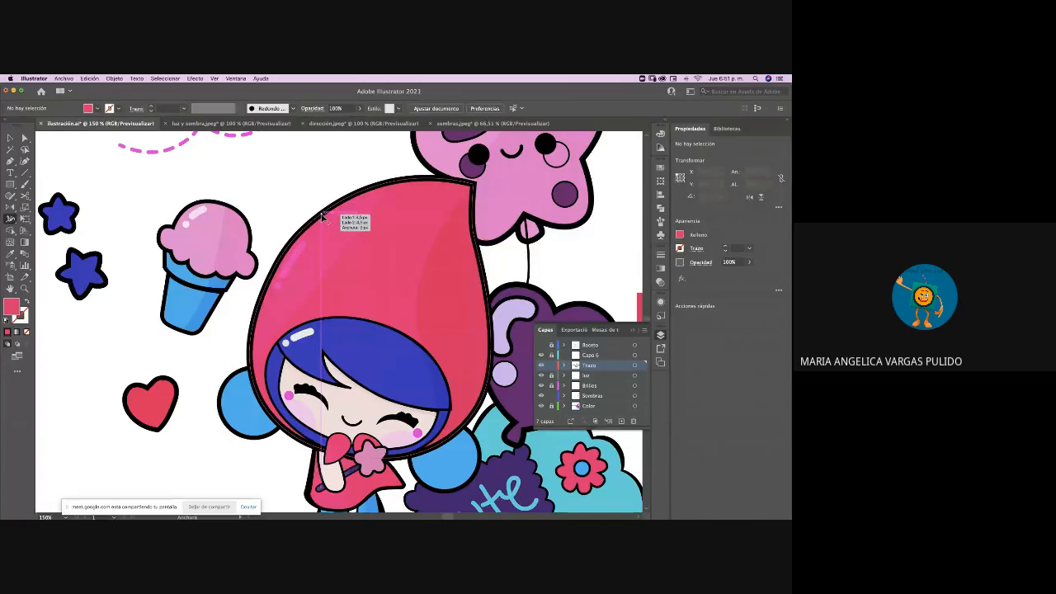
Vary the hood outline's stroke thickness with the Width tool at its upper left, lower left, right edge and lower right
left_click_drag(322, 216, 327, 222)
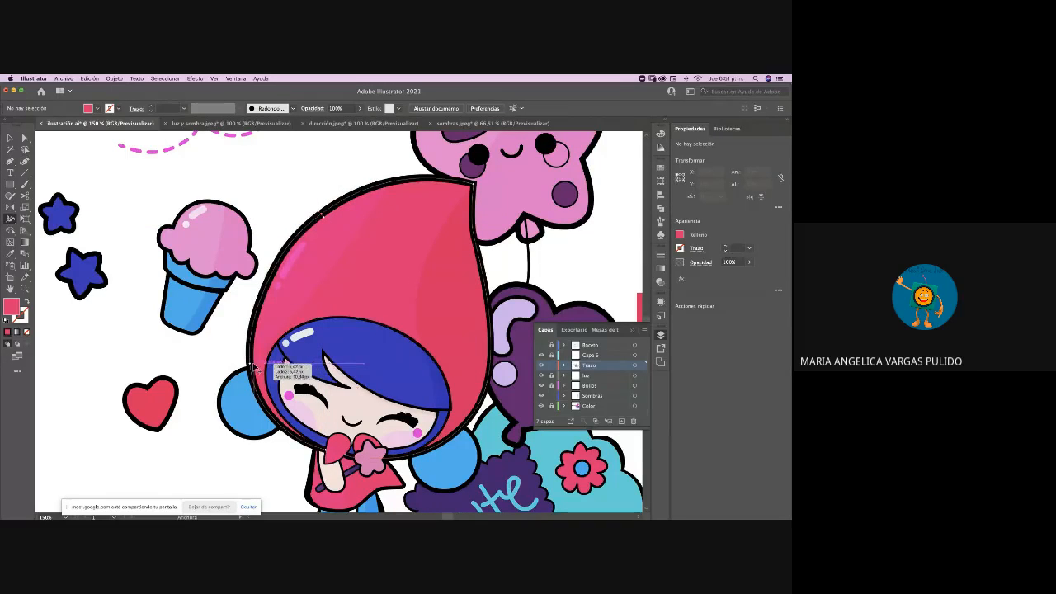
left_click_drag(254, 370, 251, 373)
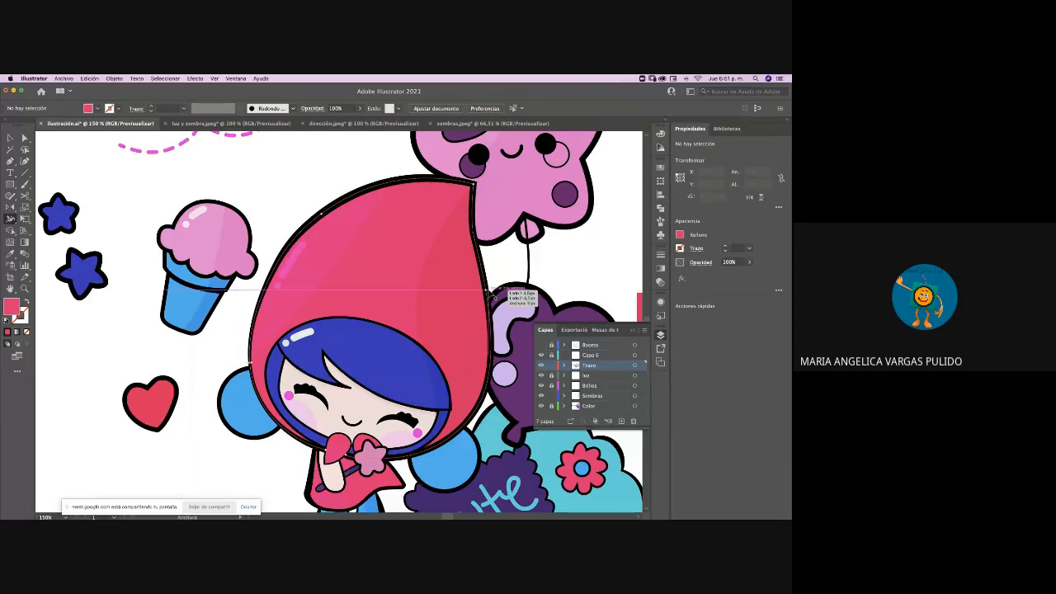
left_click_drag(492, 293, 495, 294)
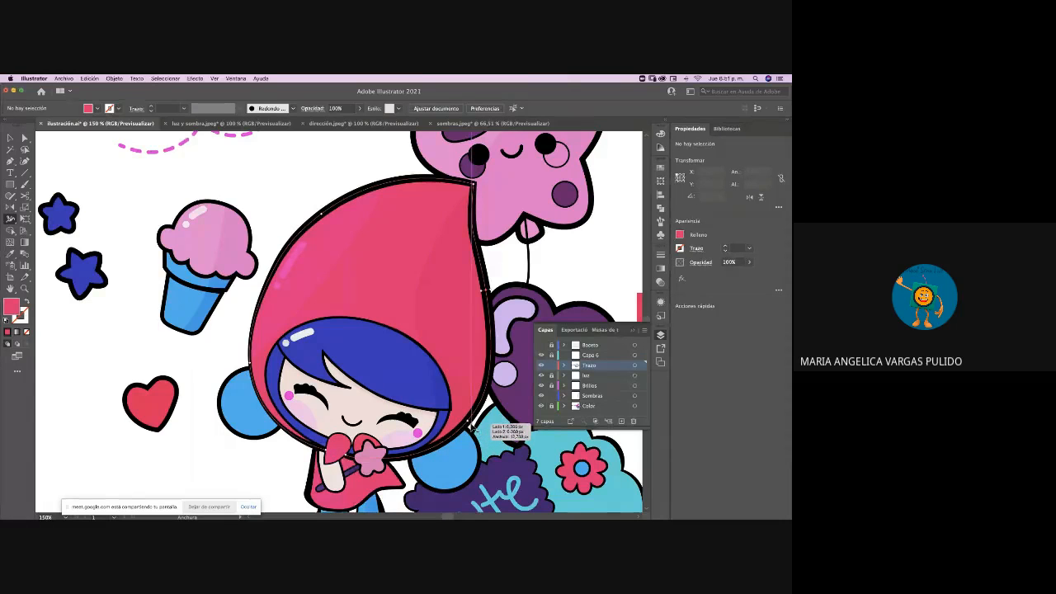
left_click_drag(474, 427, 469, 422)
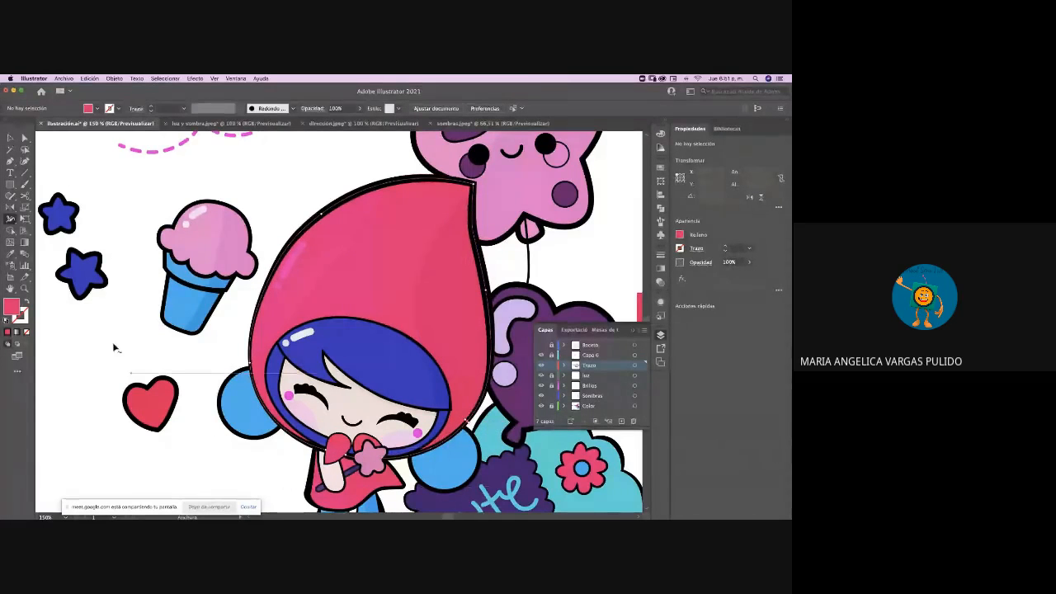
key("v")
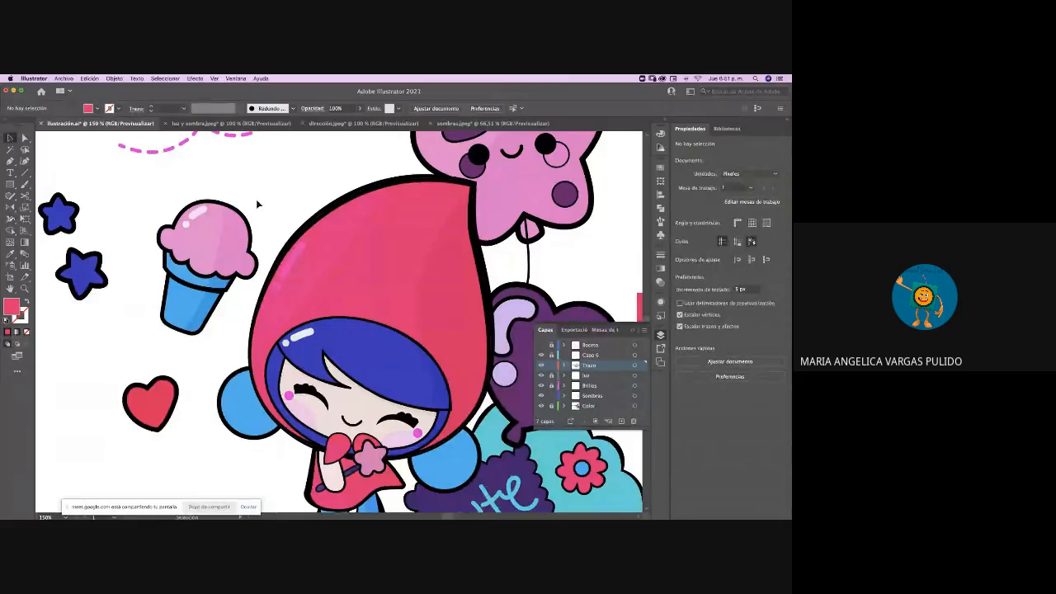
Thicken the blue fringe's outline to about 10 pt at its widest along the top edge with the Width tool, and deselect it
scroll(255, 199, "right", 3)
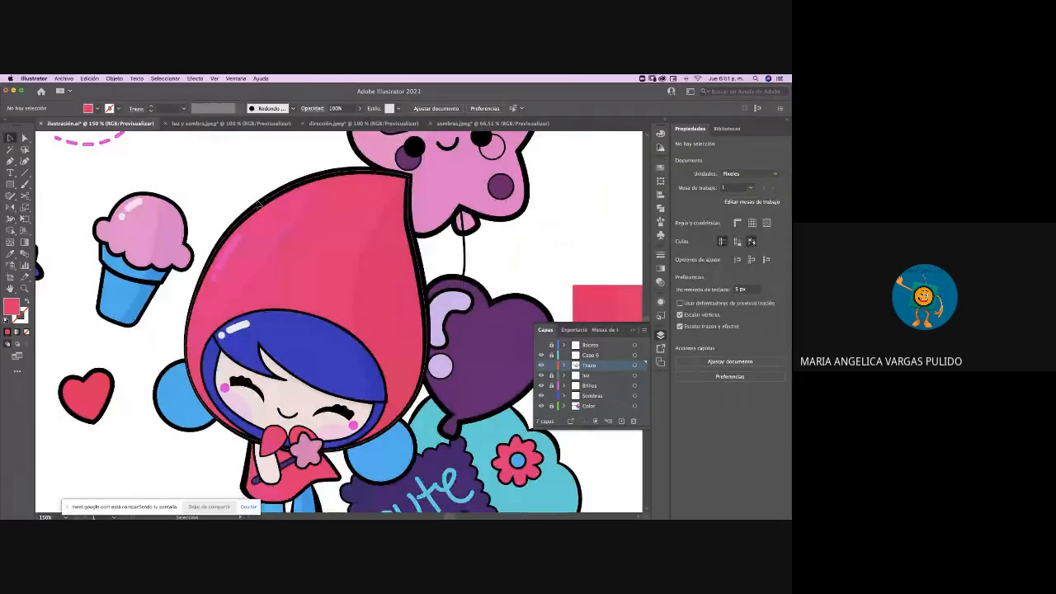
scroll(257, 202, "down", 5)
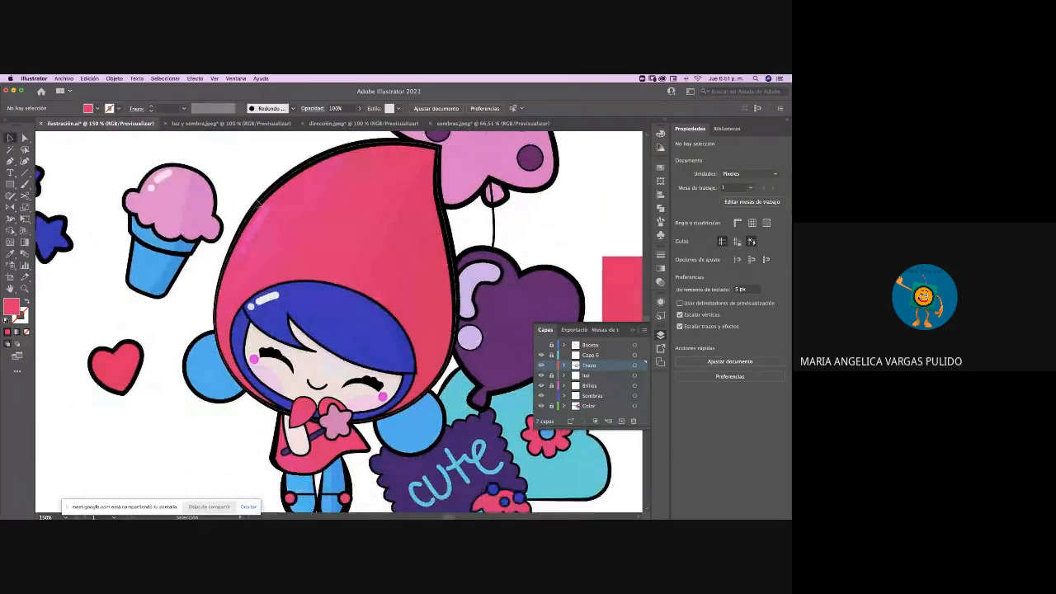
scroll(258, 204, "down", 2)
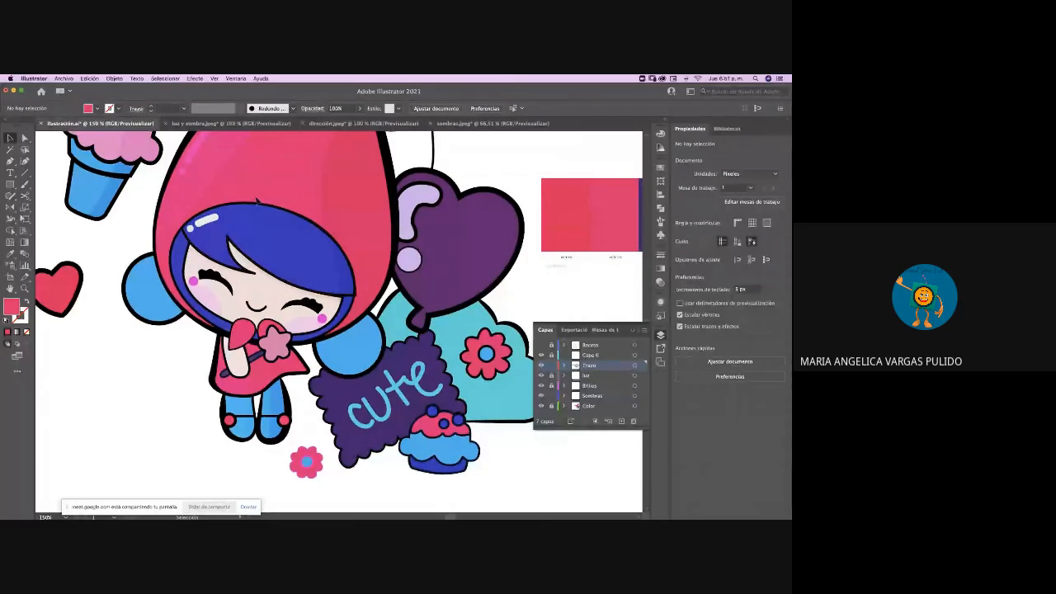
left_click(257, 202)
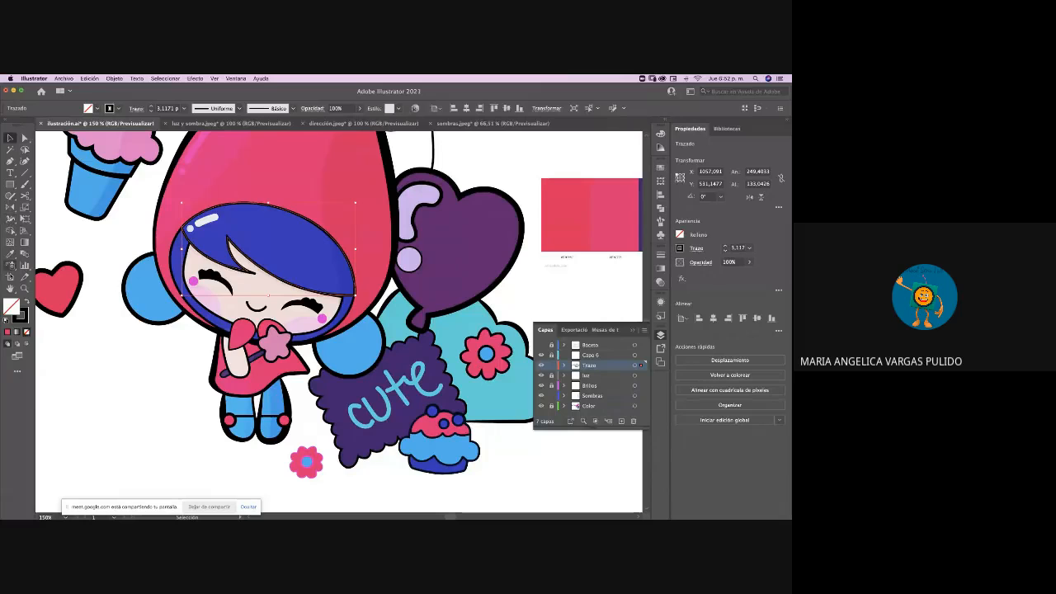
left_click(11, 219)
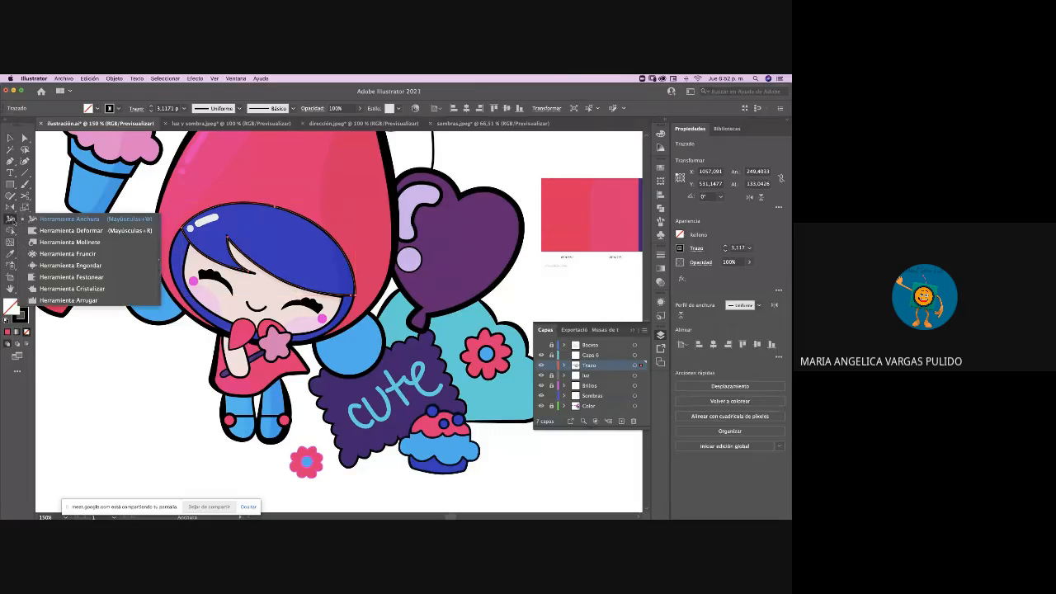
left_click(49, 221)
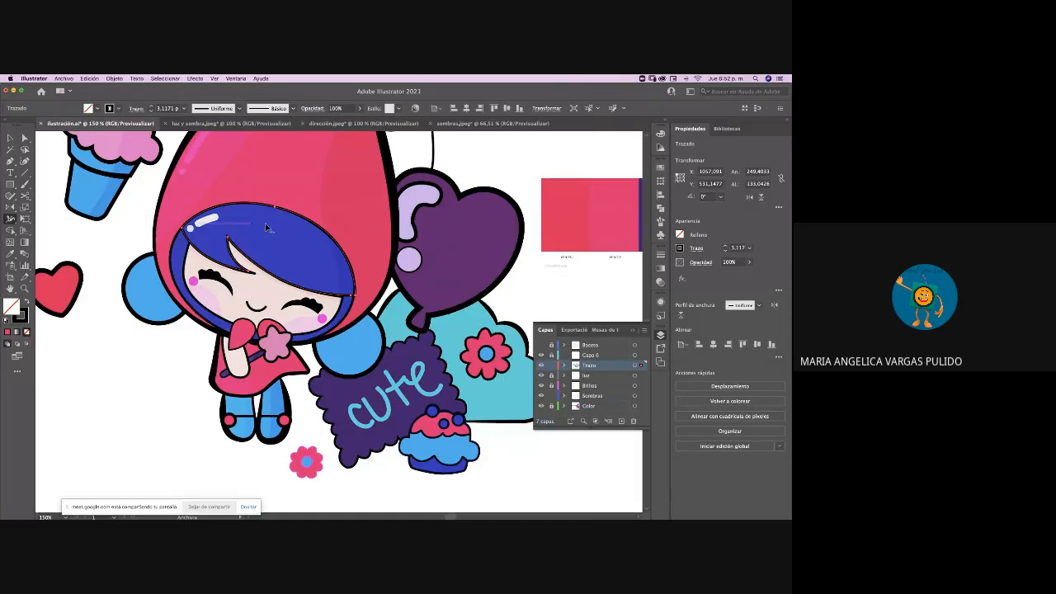
left_click_drag(292, 214, 291, 216)
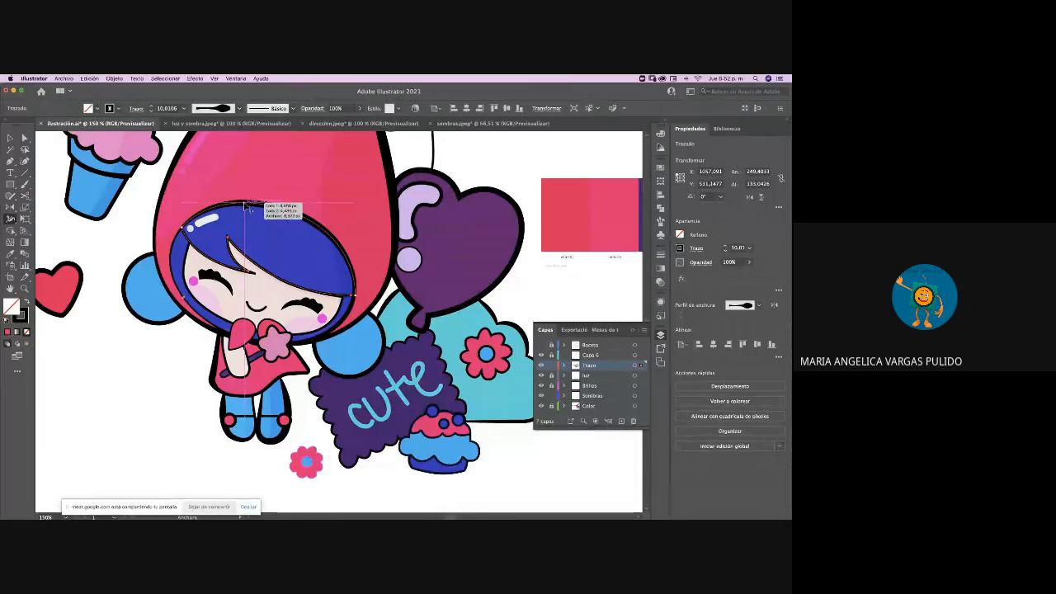
mouse_move(245, 205)
left_mouse_down()
mouse_move(245, 193)
mouse_move(245, 205)
left_mouse_up()
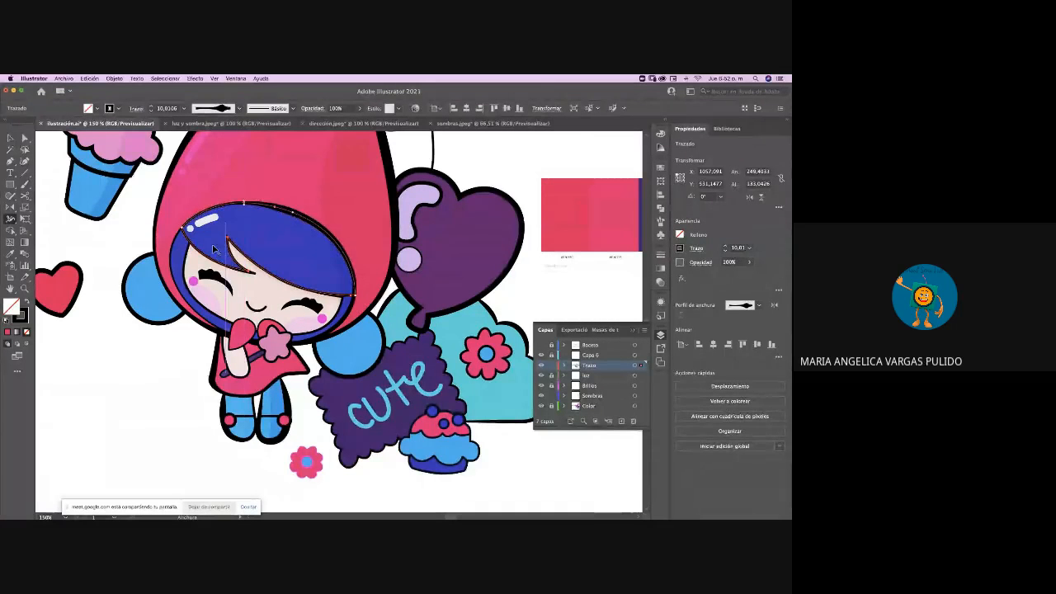
key("v")
left_click(90, 315)
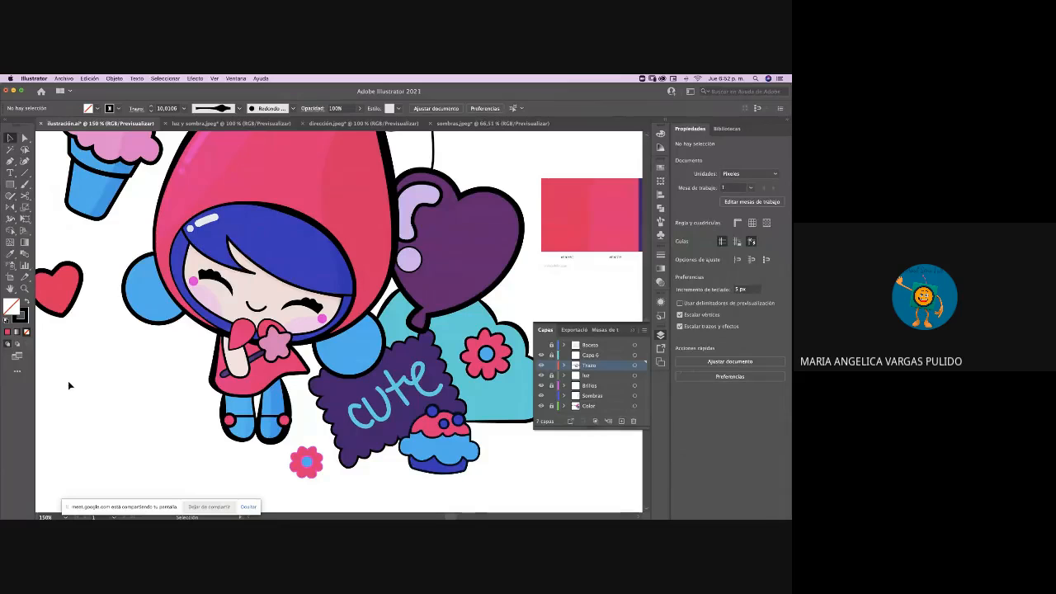
Widen the face outline at two points beneath the fringe with the Width tool, to about 7.8 pt at its thickest, and deselect it
scroll(68, 380, "up", 4)
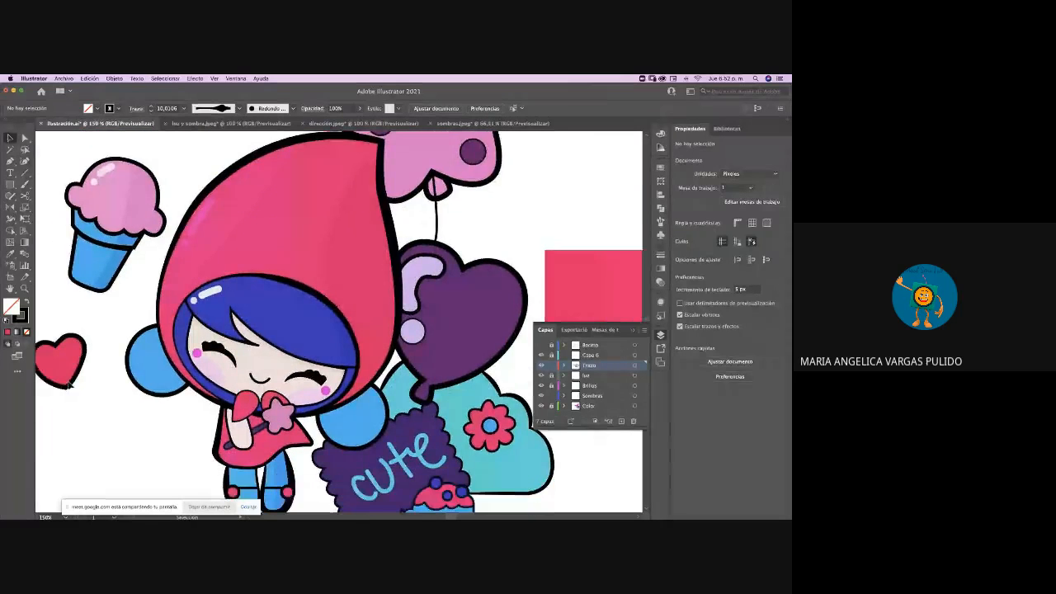
scroll(69, 383, "down", 1)
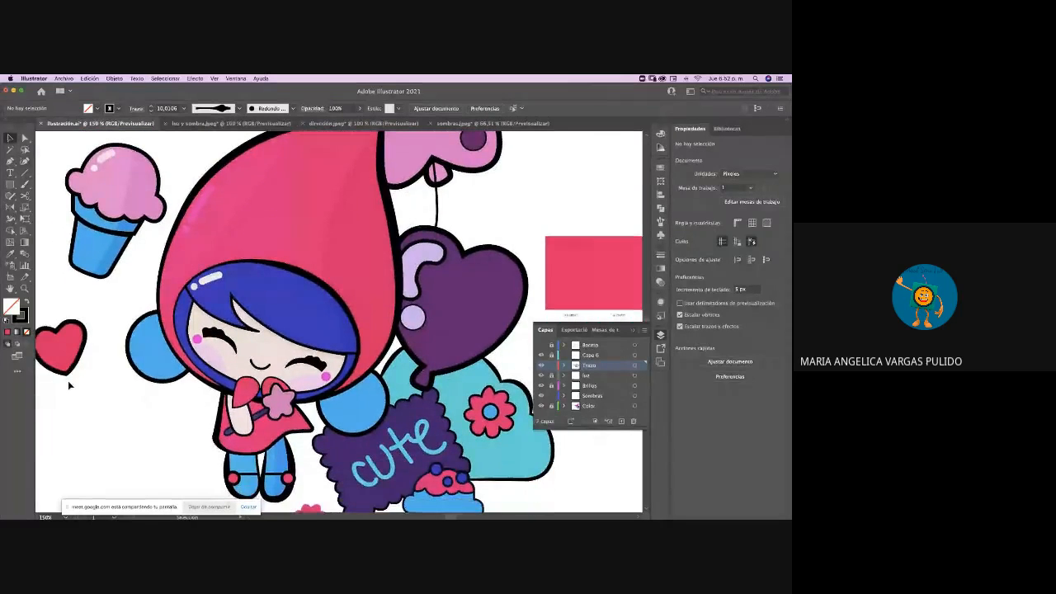
left_click(282, 335)
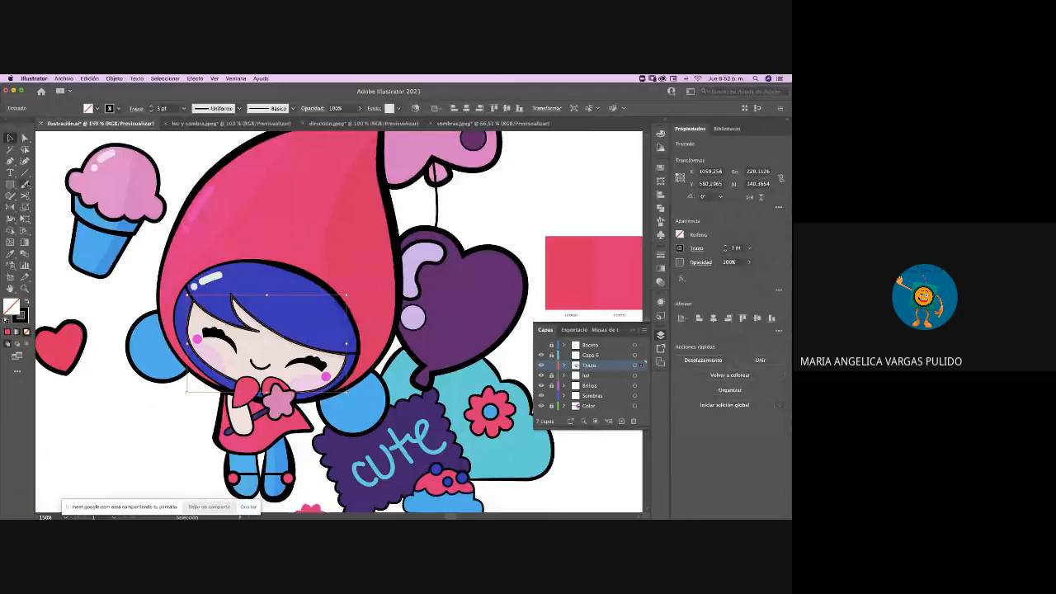
left_click(11, 220)
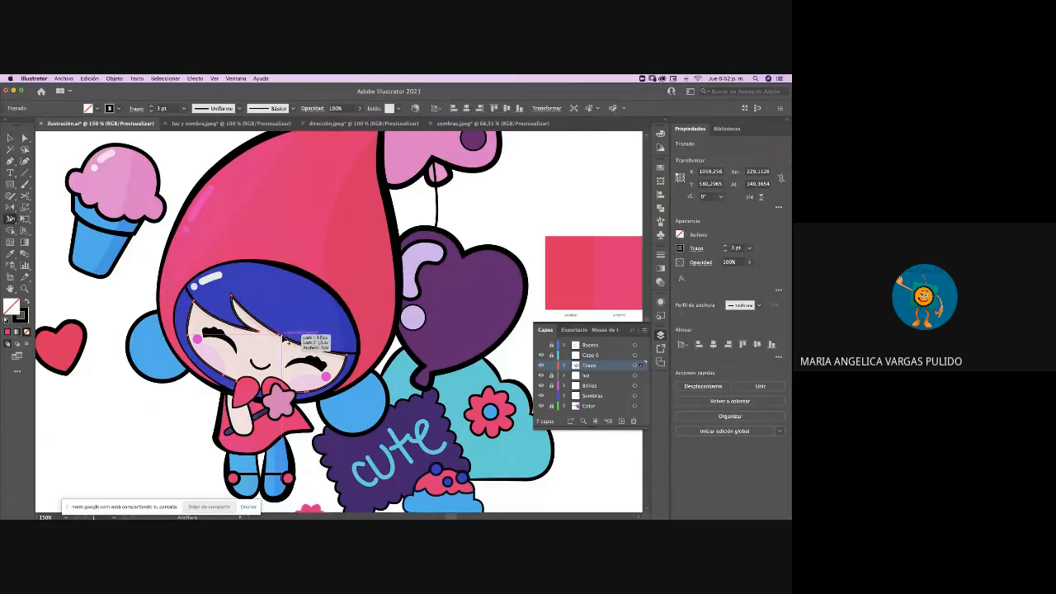
mouse_move(283, 334)
left_mouse_down()
mouse_move(314, 334)
mouse_move(333, 364)
left_mouse_up()
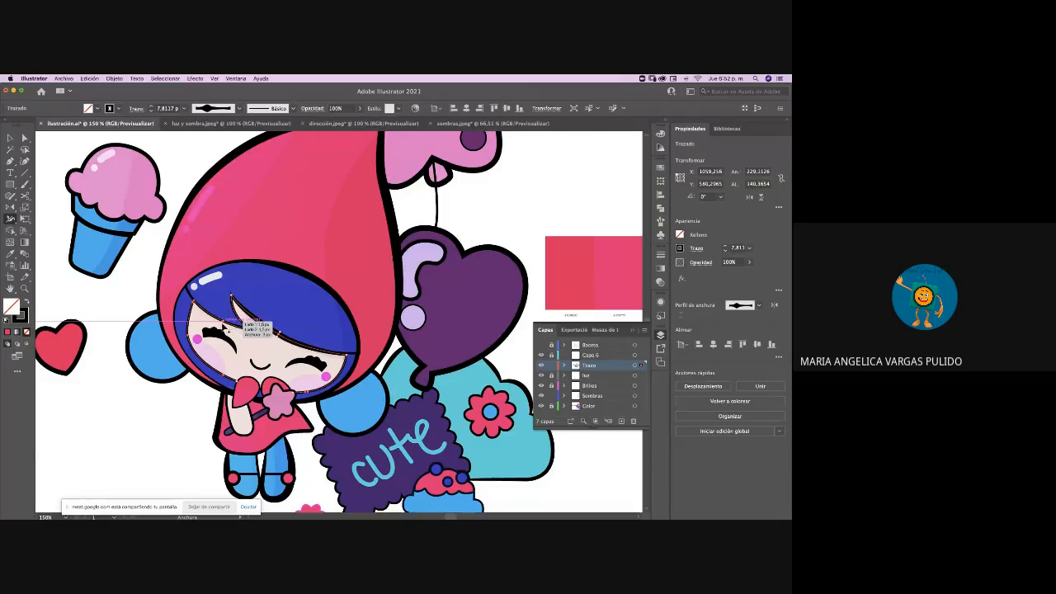
left_click_drag(224, 329, 222, 330)
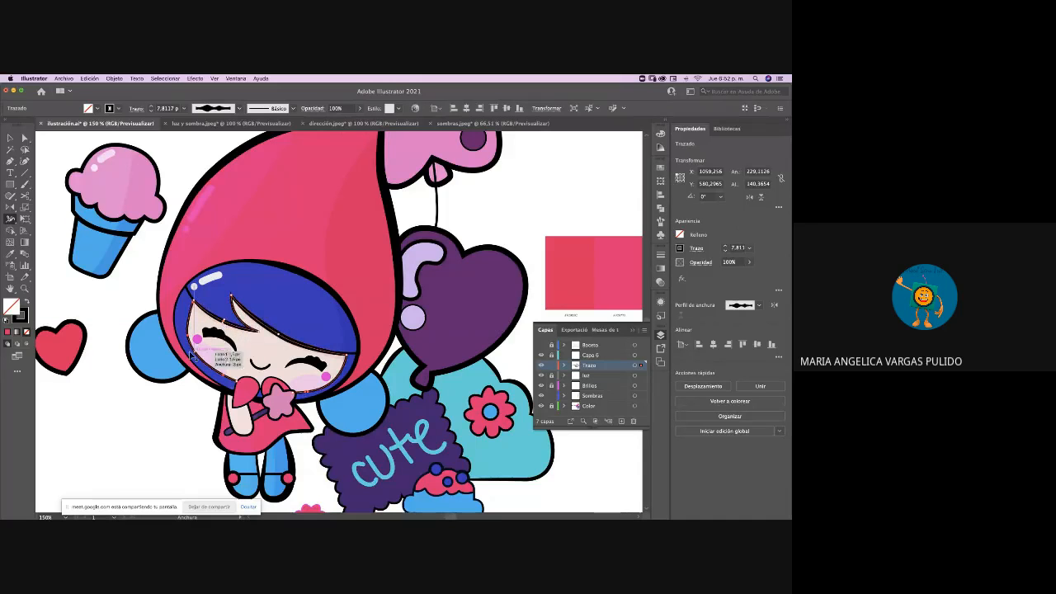
left_click(11, 138)
left_click(65, 153)
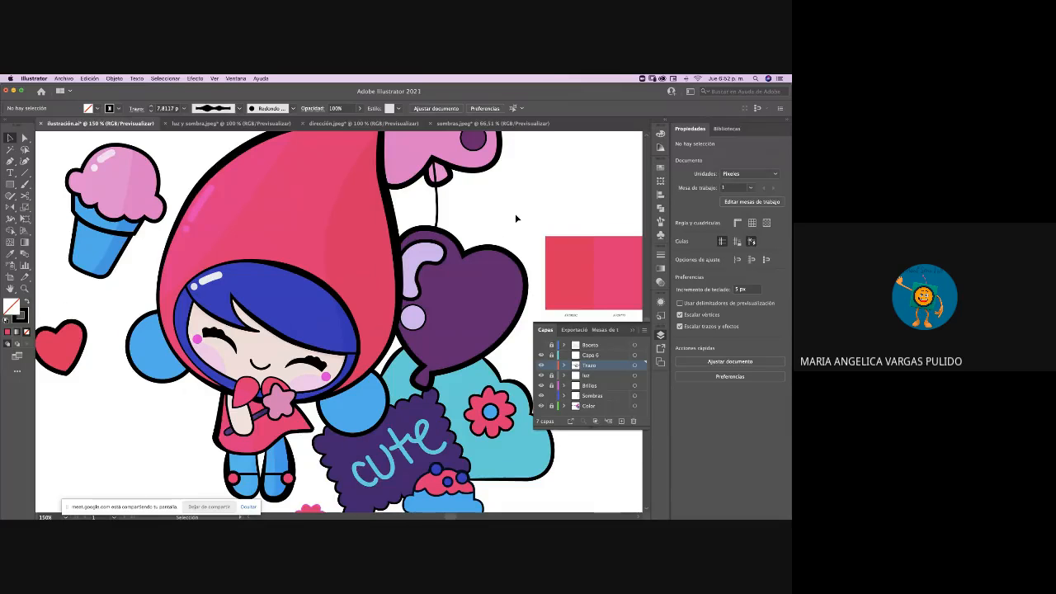
Vary the pink star balloon's outline with the Width tool at its upper right arm, about 10 pt at its widest, and beside its top arm, and deselect it
scroll(516, 218, "right", 1)
scroll(515, 219, "up", 3)
scroll(516, 219, "up", 2)
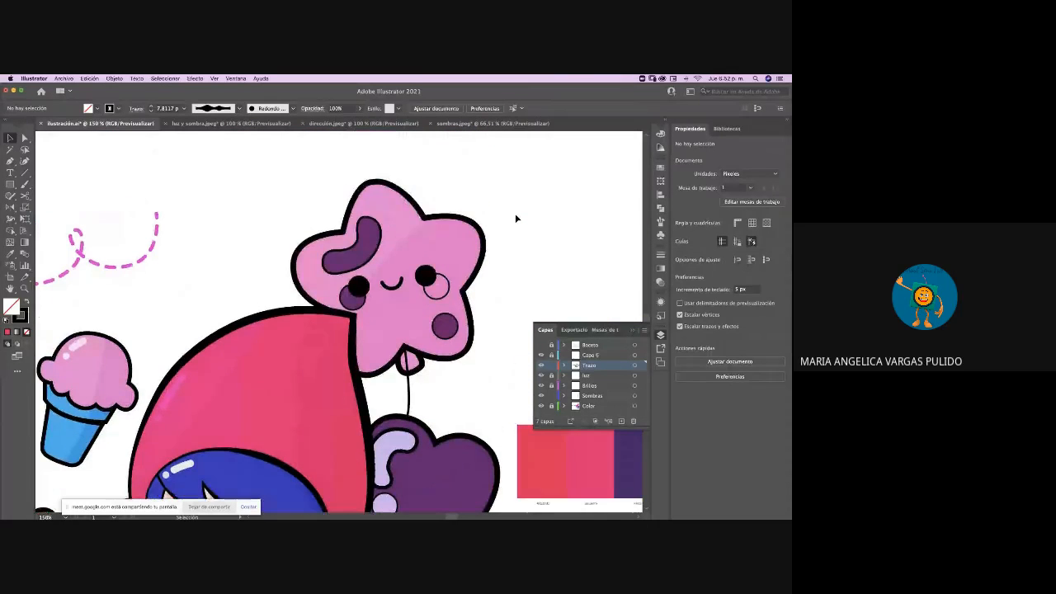
left_click(484, 239)
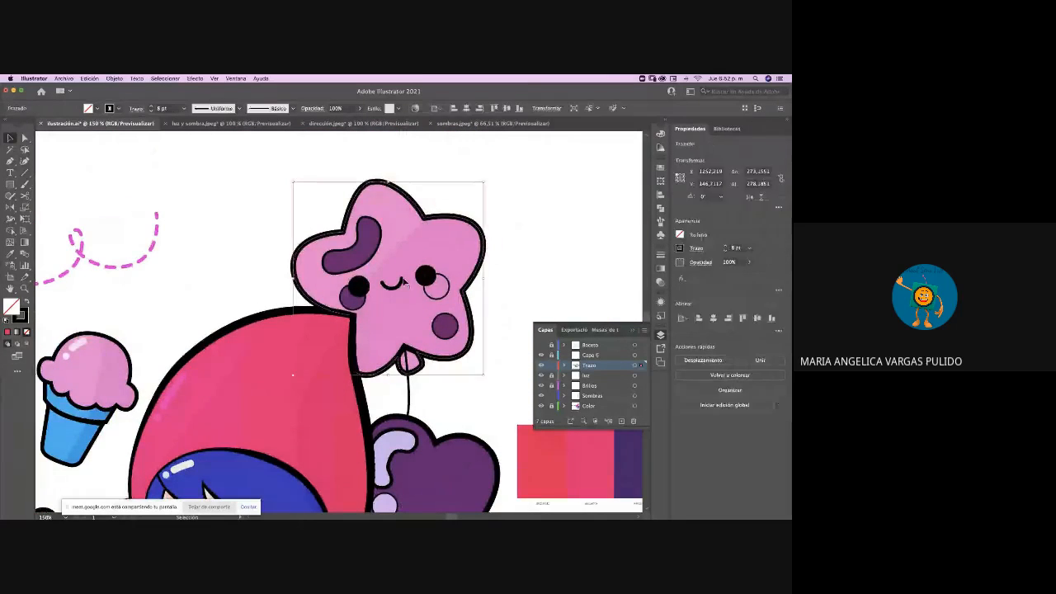
left_click(11, 218)
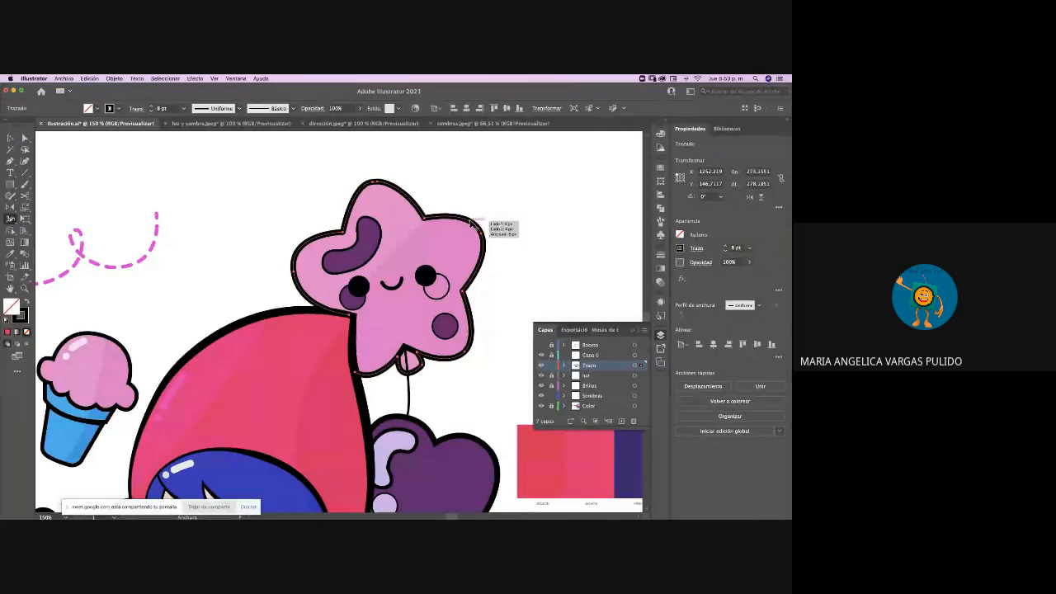
left_click_drag(474, 226, 472, 220)
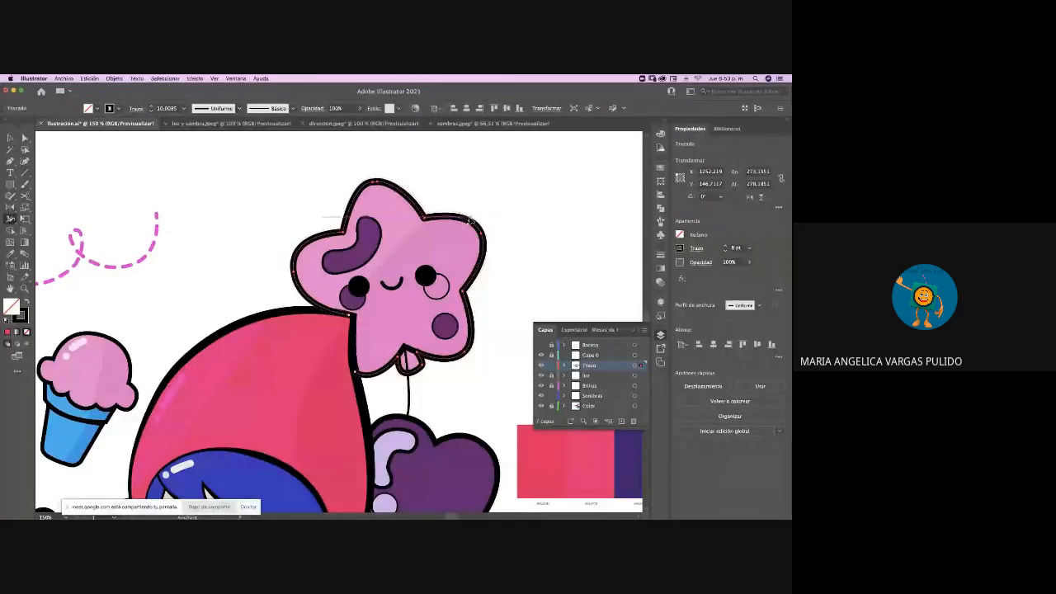
left_click_drag(409, 195, 404, 194)
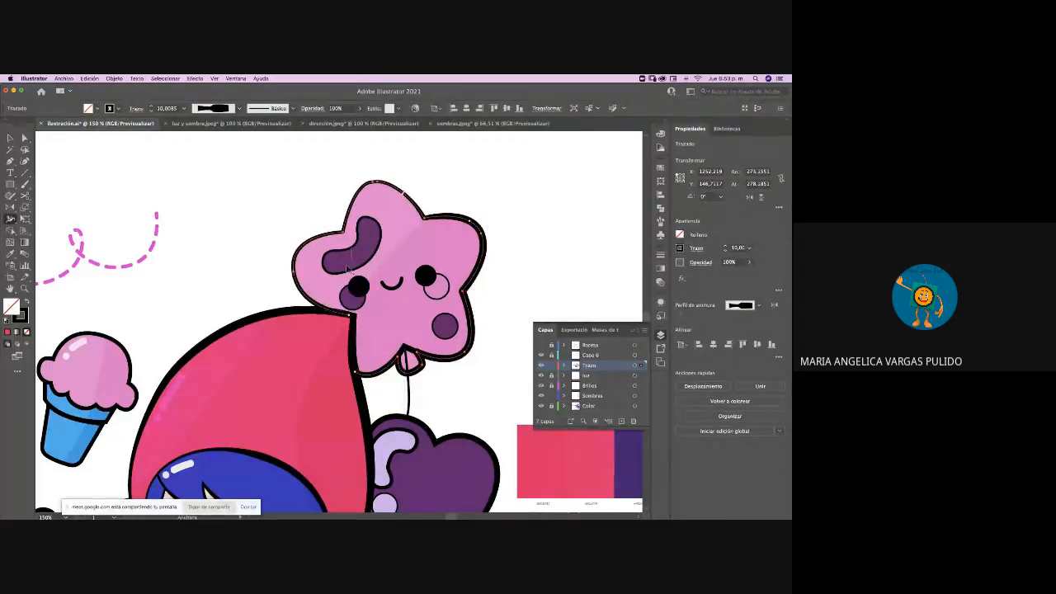
left_click(10, 138)
left_click(144, 192)
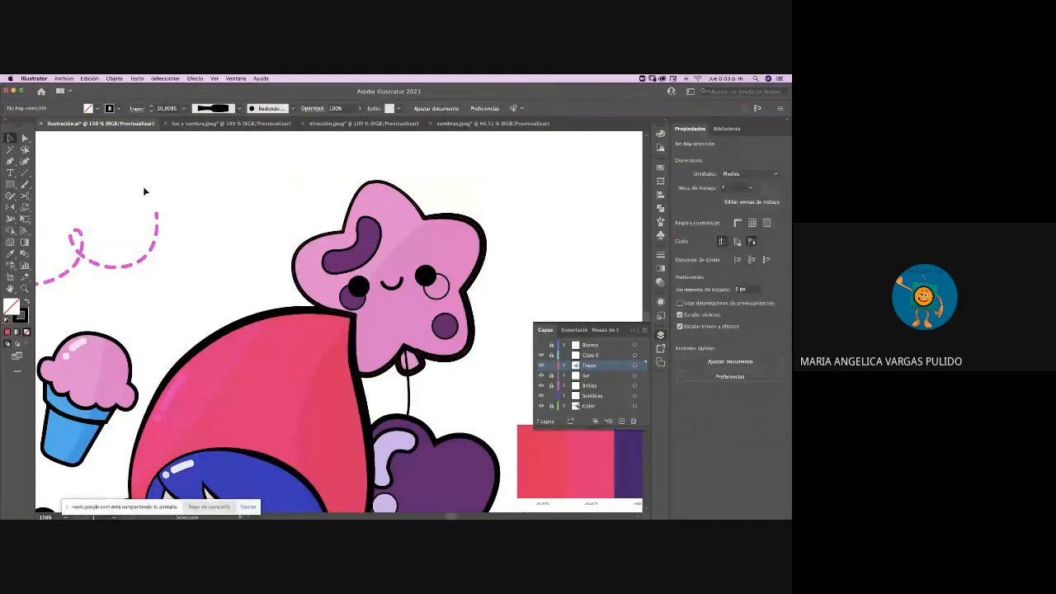
Paint a black 6 and # in the empty area above the hood with the Paintbrush, using the 10 pt round brush
scroll(144, 191, "down", 3)
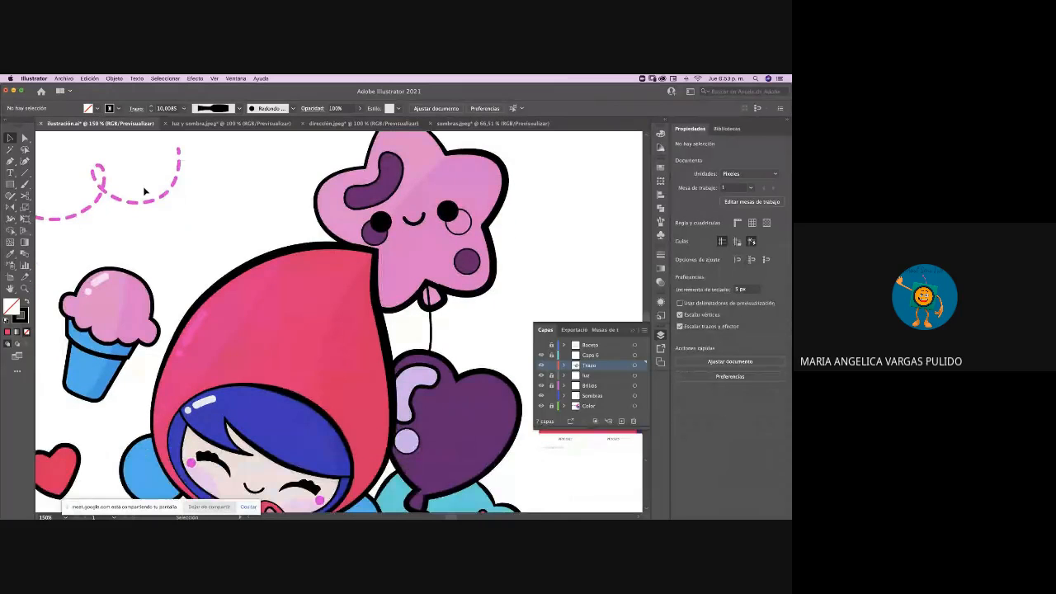
scroll(143, 192, "down", 2)
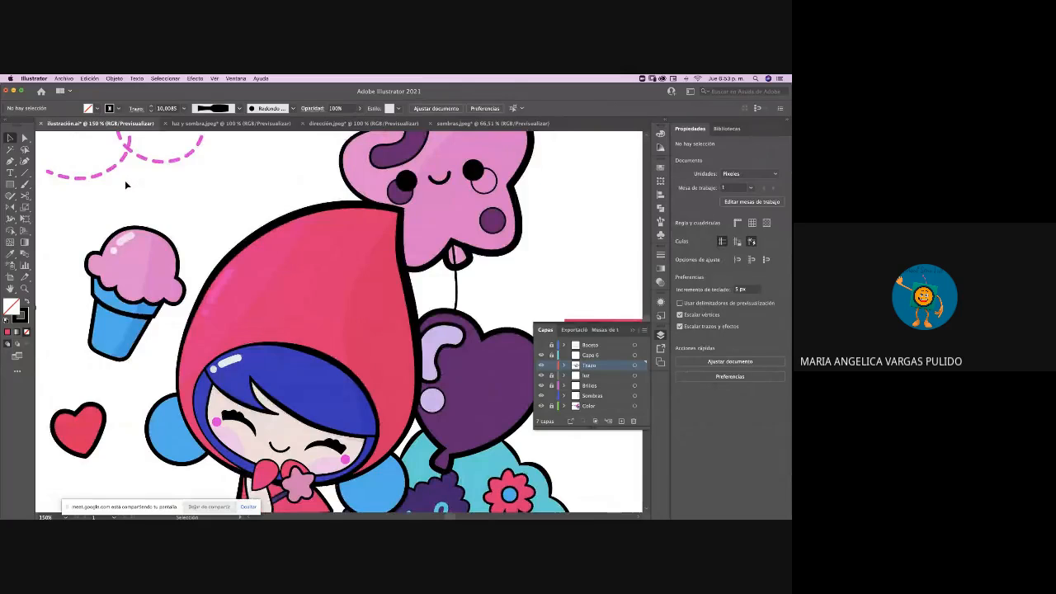
left_click(26, 186)
left_click(57, 184)
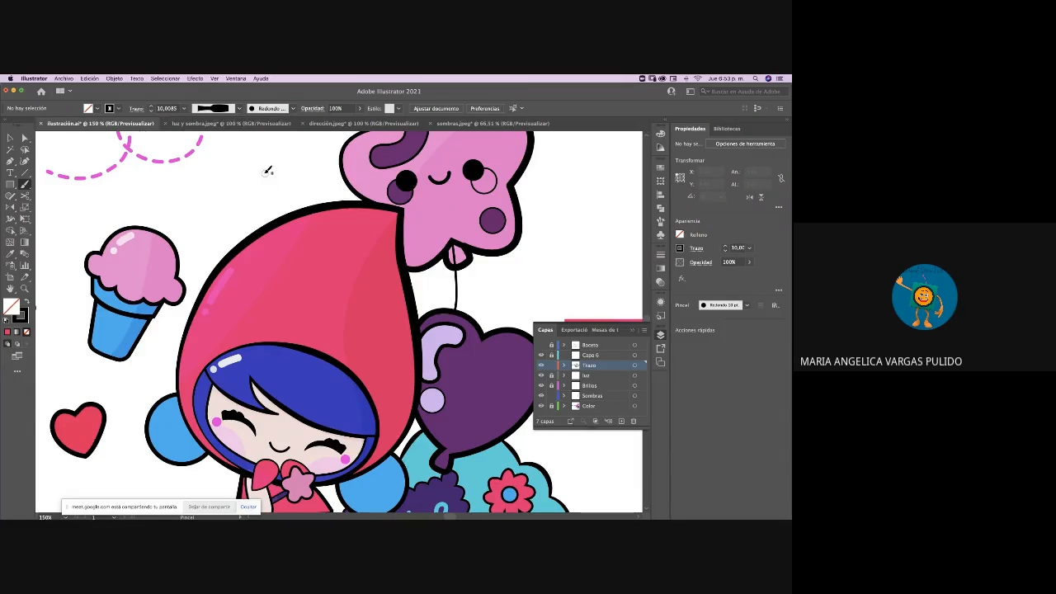
mouse_move(267, 170)
left_mouse_down()
mouse_move(249, 175)
mouse_move(262, 191)
mouse_move(259, 181)
mouse_move(293, 187)
left_mouse_up()
mouse_move(307, 152)
left_mouse_down()
mouse_move(304, 183)
mouse_move(316, 164)
mouse_move(315, 176)
left_mouse_up()
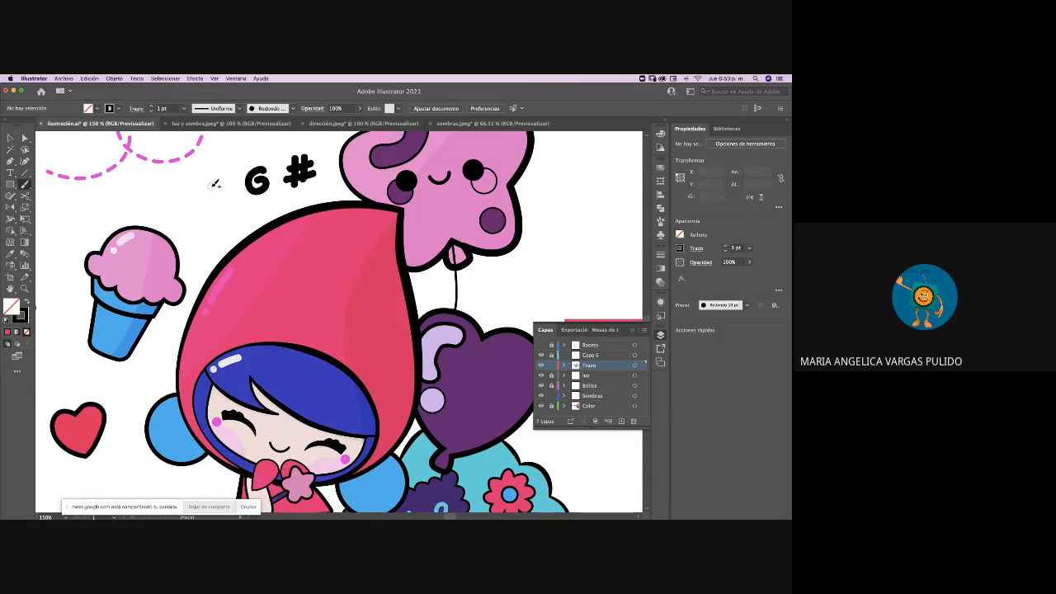
Paint two zigzag test strokes above the ice cream, one with the 10 pt round brush and one with a thinner round brush
left_click_drag(213, 183, 208, 216)
left_click(293, 108)
left_click(207, 131)
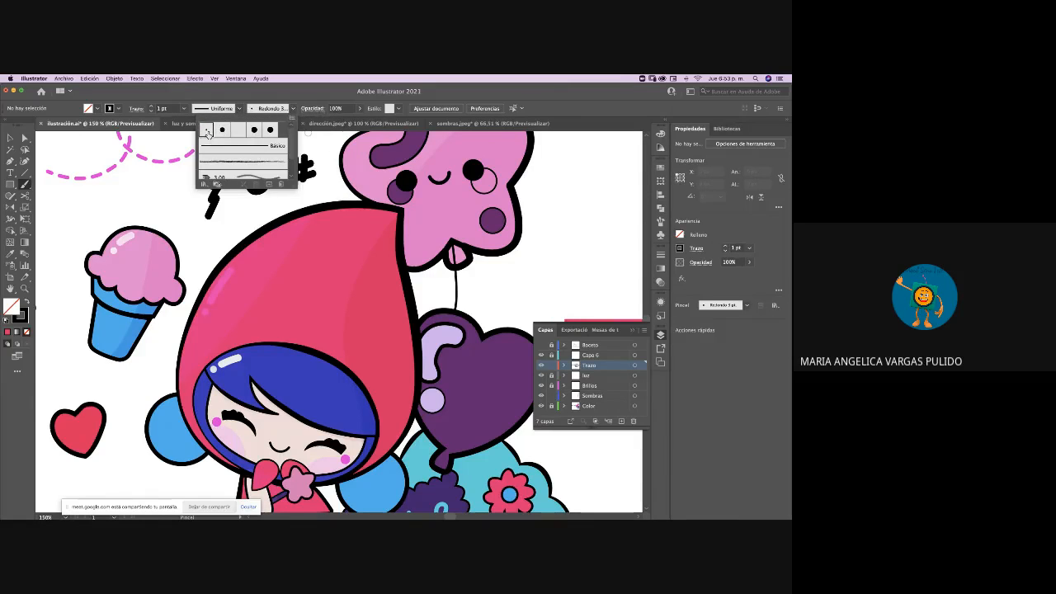
left_click(175, 193)
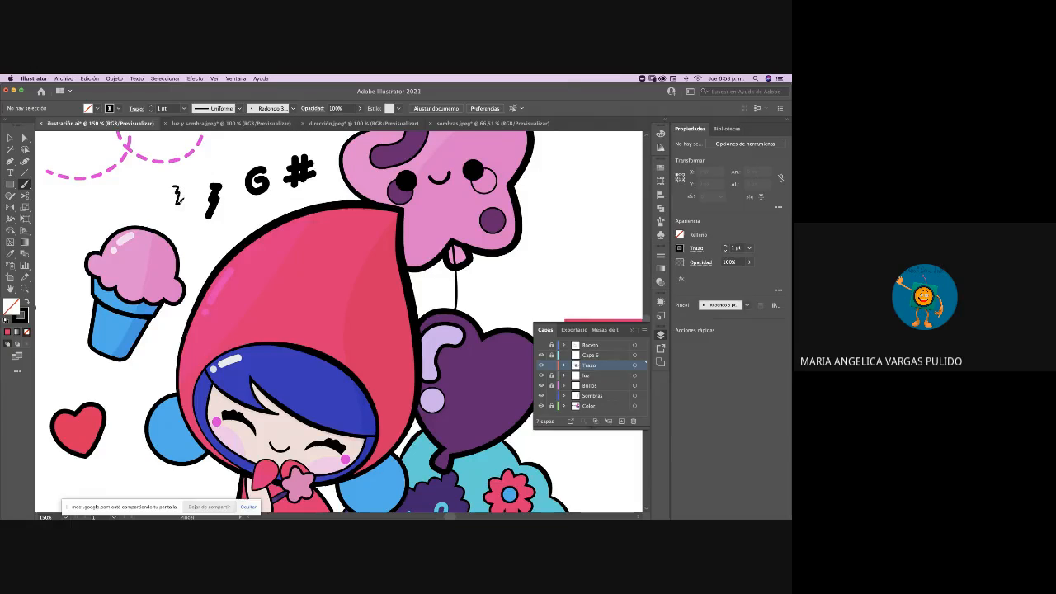
Switch to the 3,00 brush and paint loose wavy strokes along the outside of the red hood
left_click(293, 109)
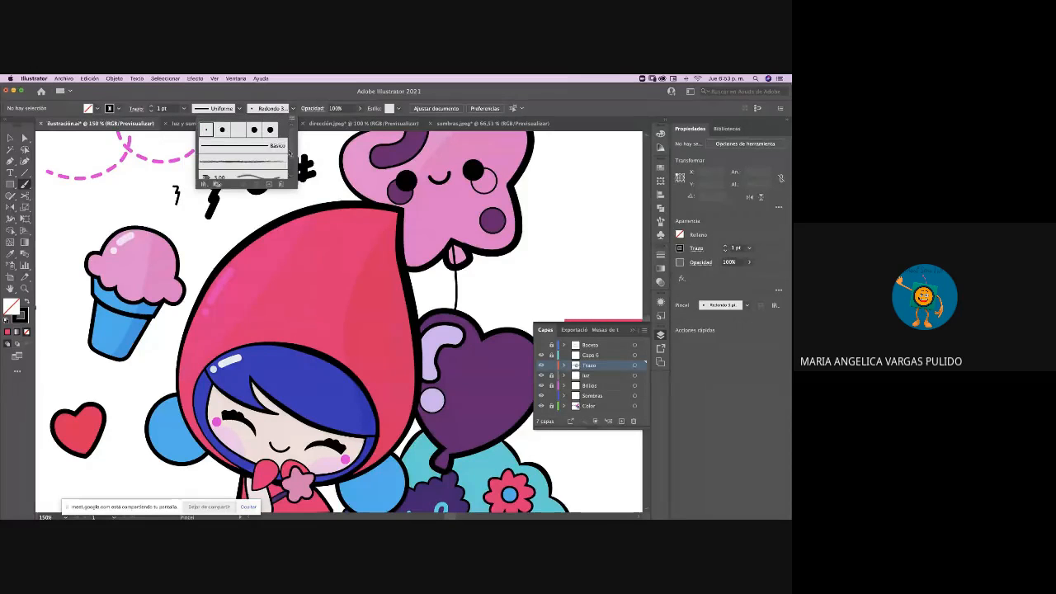
scroll(289, 152, "down", 3)
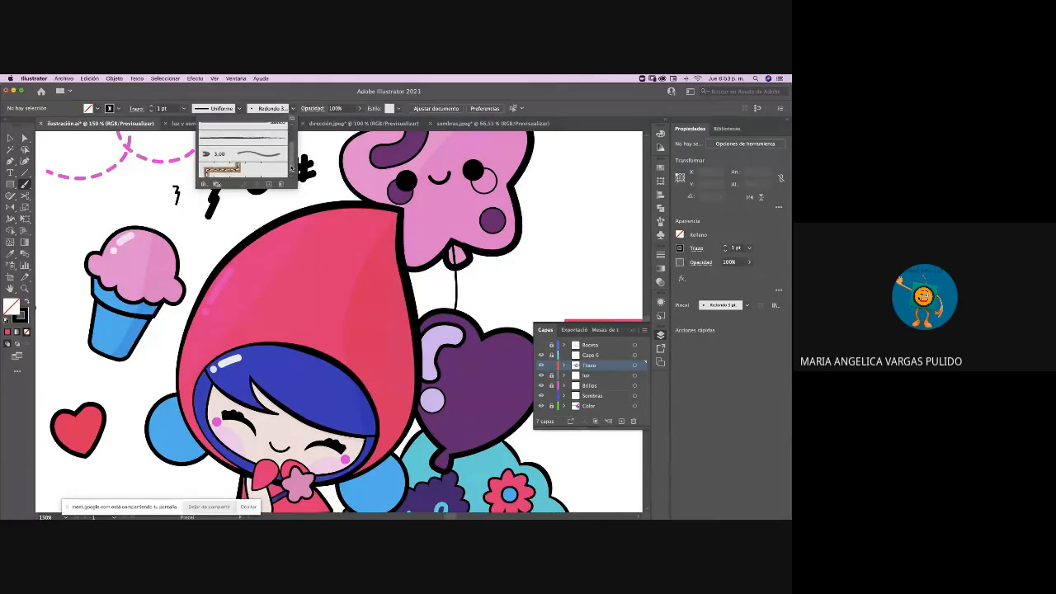
left_click(247, 154)
left_click(192, 227)
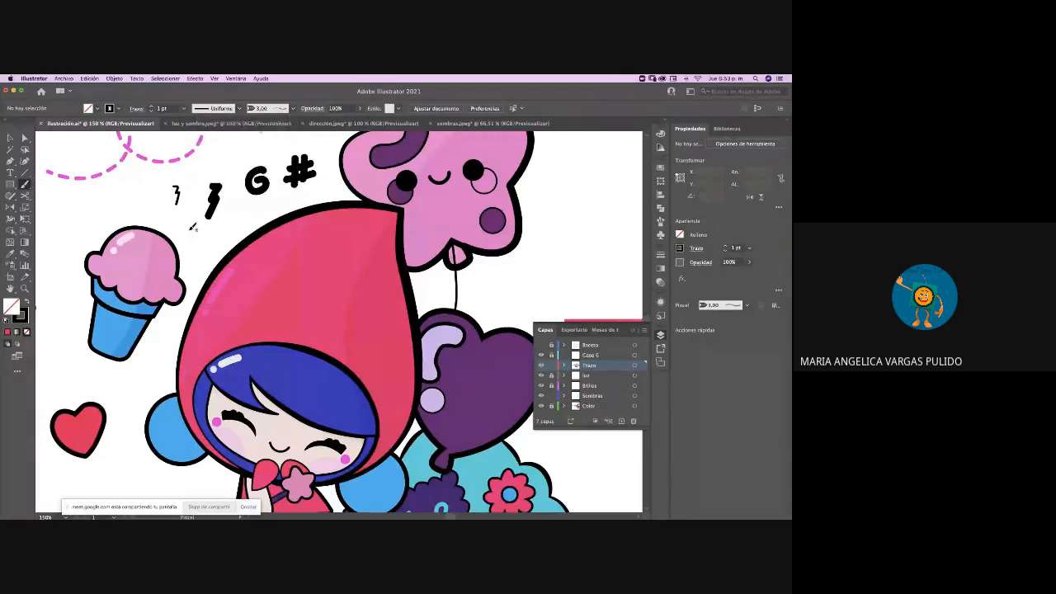
mouse_move(192, 227)
left_mouse_down()
mouse_move(184, 224)
mouse_move(203, 232)
mouse_move(299, 207)
mouse_move(341, 163)
left_mouse_up()
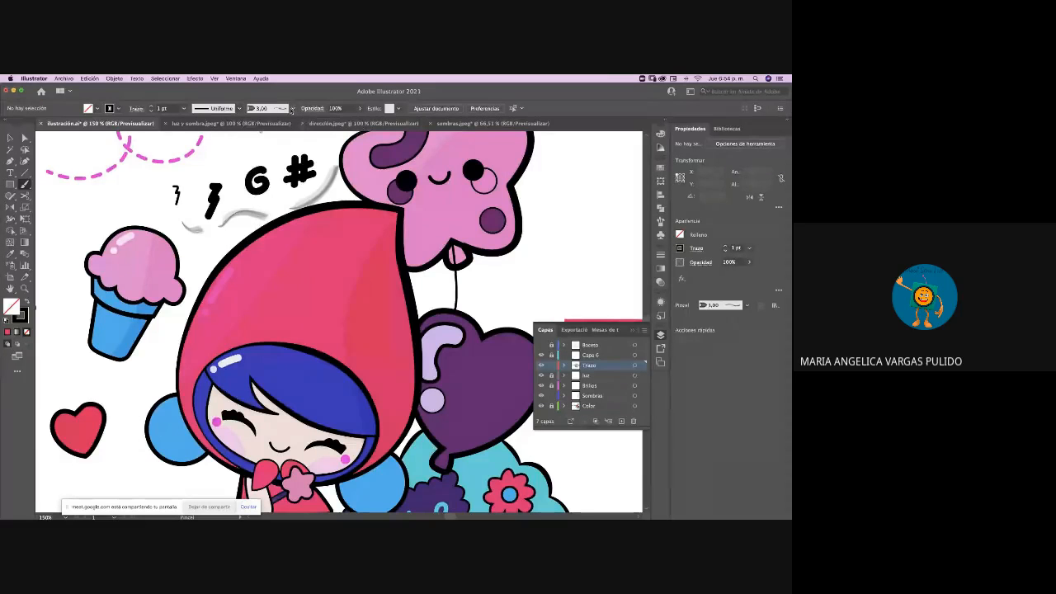
Load the Artístico_Caligráfico brush library and place its window over the upper part of the illustration
left_click(292, 109)
left_click(205, 184)
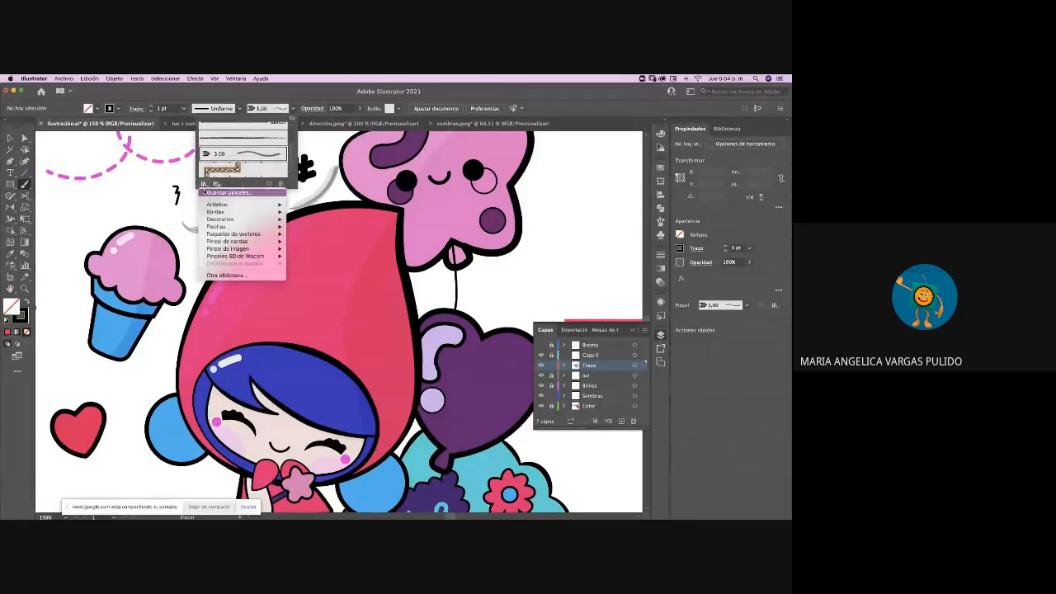
mouse_move(213, 204)
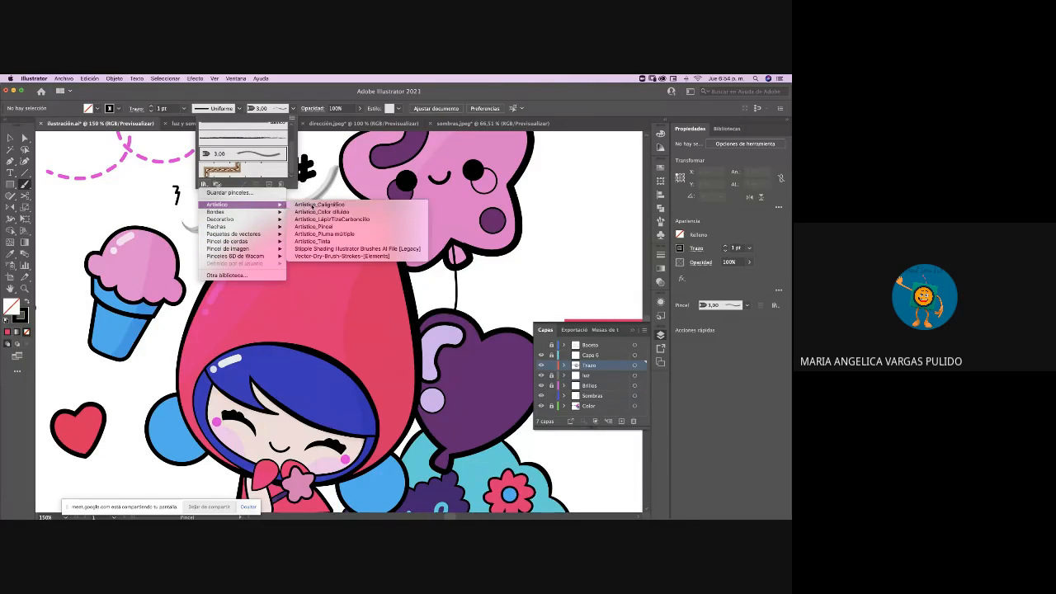
left_click(314, 204)
left_click(570, 425)
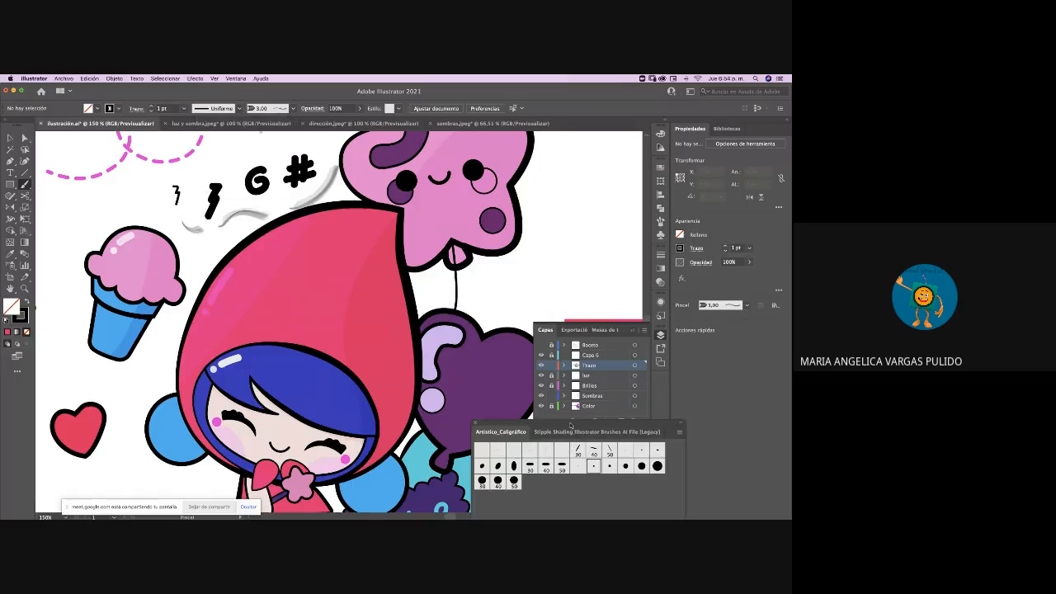
mouse_move(532, 423)
left_mouse_down()
mouse_move(373, 207)
mouse_move(326, 175)
left_mouse_up()
Paint short crossing test strokes beside the star balloon with the 30, 40 and 50 pt flat calligraphic brushes
left_click(376, 201)
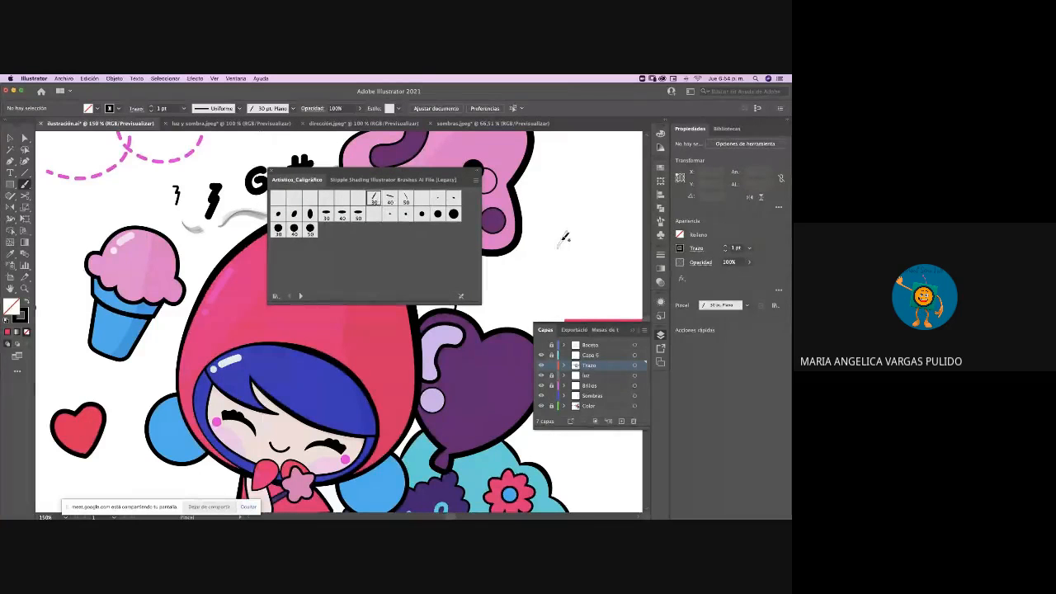
left_click(391, 199)
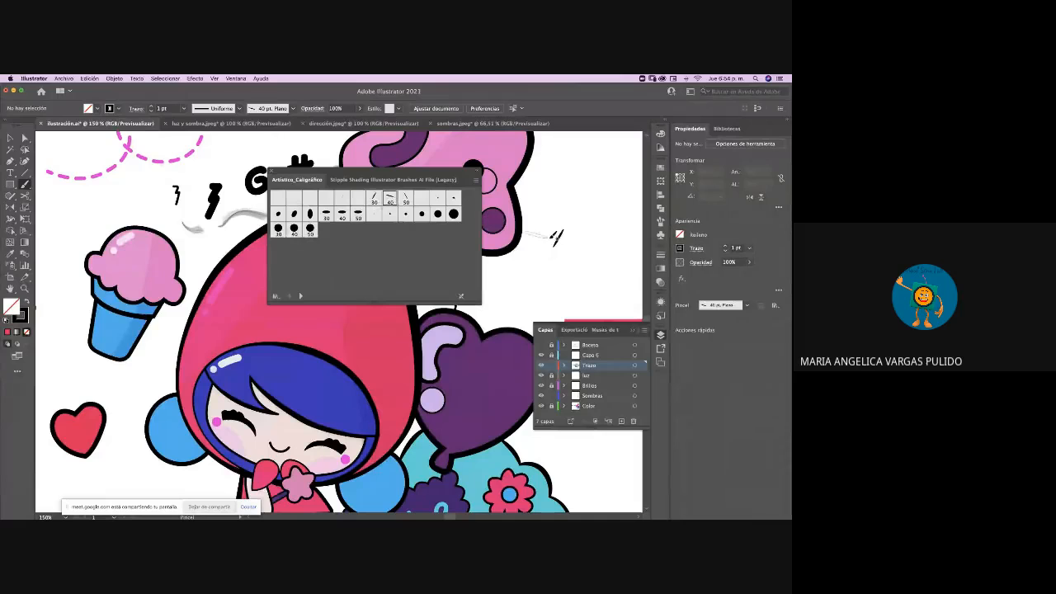
left_click_drag(548, 241, 571, 234)
left_click(409, 199)
left_click_drag(564, 190, 594, 182)
left_click(391, 198)
Paint three dots with the 10 pt round brush, plus a small ring and short hooked strokes around the crossing strokes
left_click(422, 214)
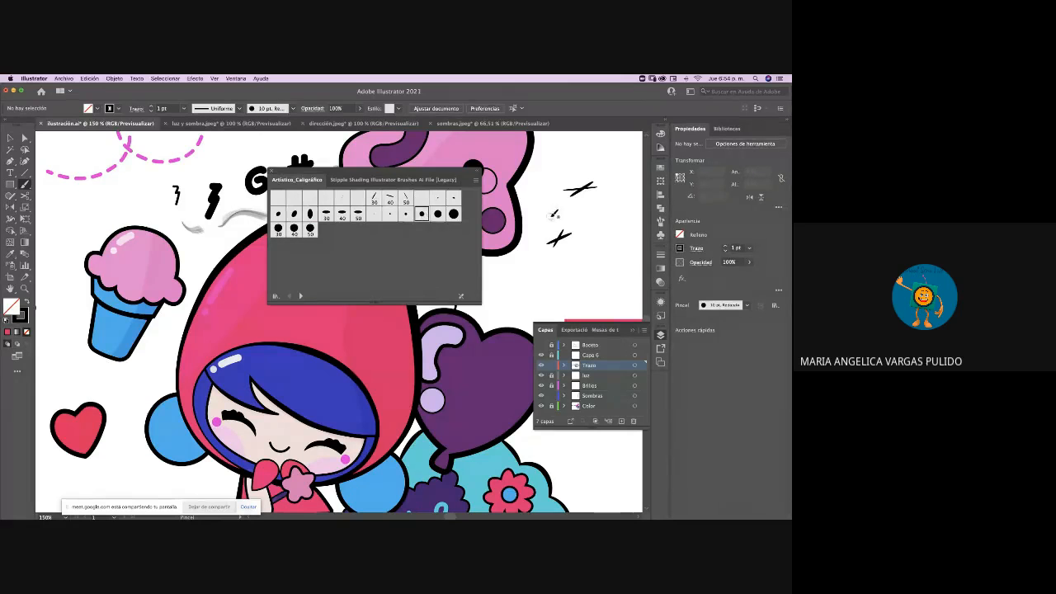
left_click(550, 217)
left_click(593, 251)
left_click(390, 214)
left_click(509, 286)
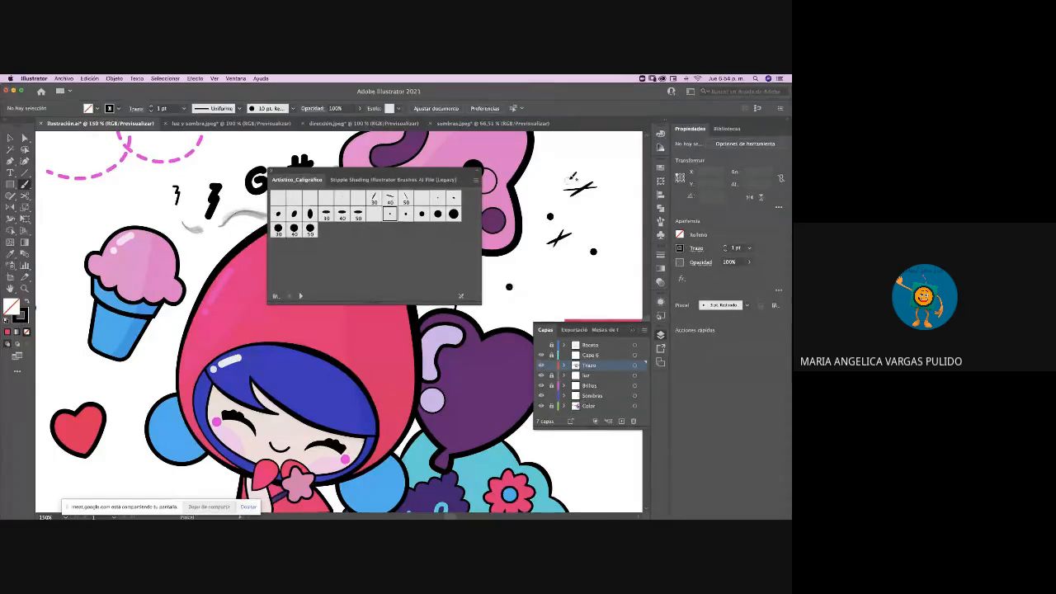
mouse_move(577, 149)
left_mouse_down()
mouse_move(566, 168)
mouse_move(576, 162)
left_mouse_up()
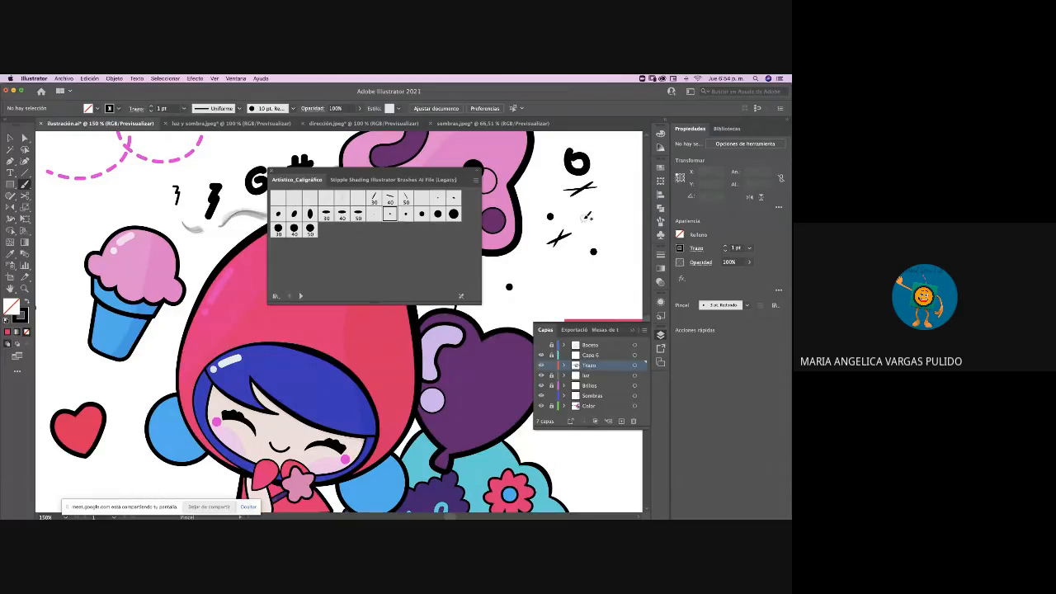
mouse_move(587, 217)
left_mouse_down()
mouse_move(551, 269)
mouse_move(576, 255)
left_mouse_up()
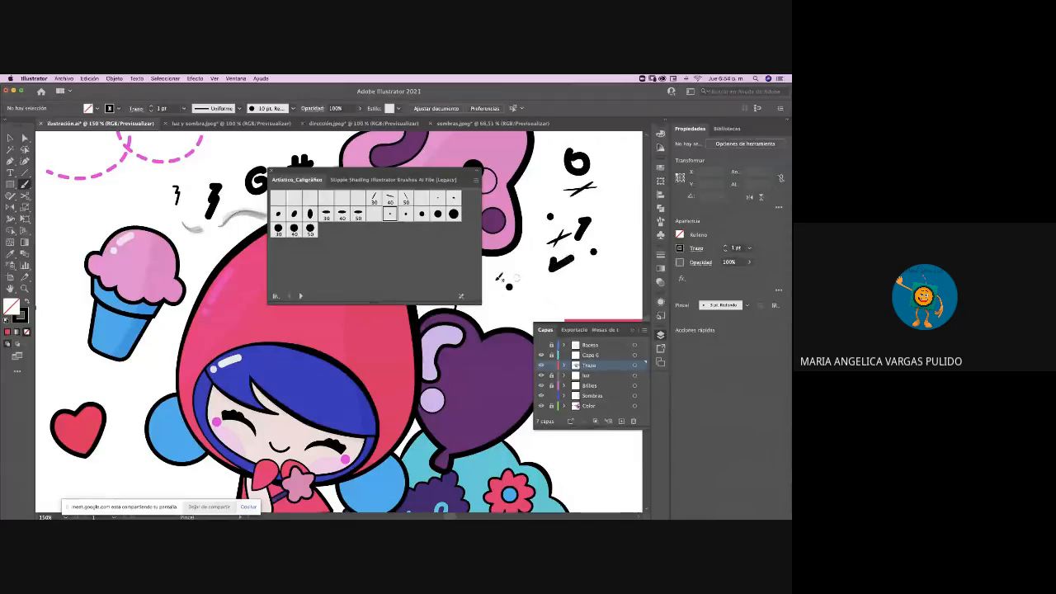
Paint short test strokes above the hood and near the heart balloon with the 15 pt oval brush, and return to the Selection tool
left_click(294, 214)
left_click_drag(232, 145, 243, 158)
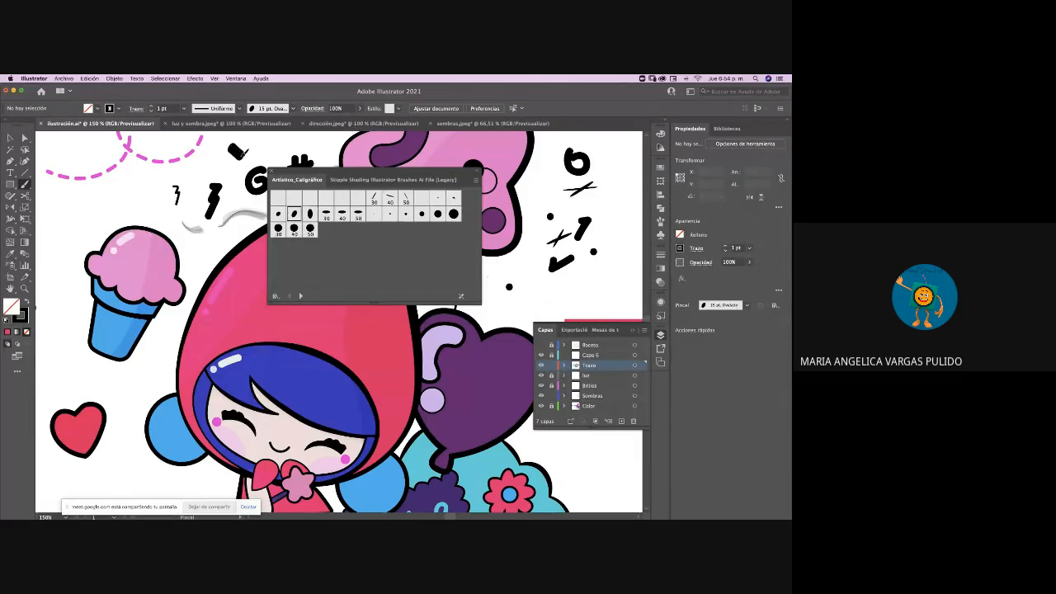
mouse_move(531, 288)
left_mouse_down()
mouse_move(542, 297)
mouse_move(528, 309)
left_mouse_up()
left_click(10, 138)
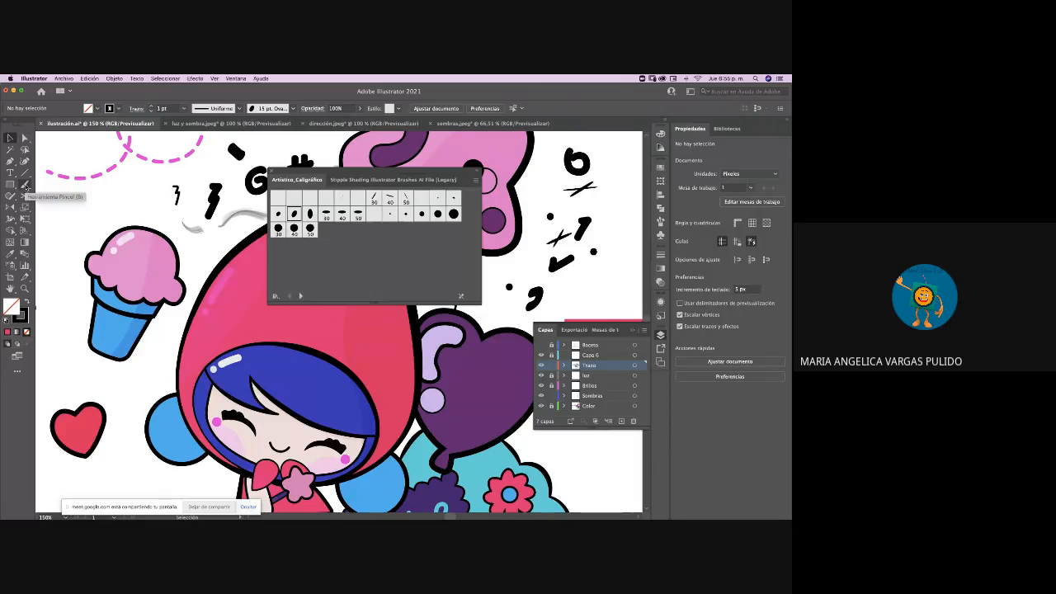
Open the dog drawing "Captura de Pantalla 2021-05-20 a la(s) 3.06.11 p. m." and move the collapsed brush libraries off the drawing
left_click(65, 78)
left_click(83, 104)
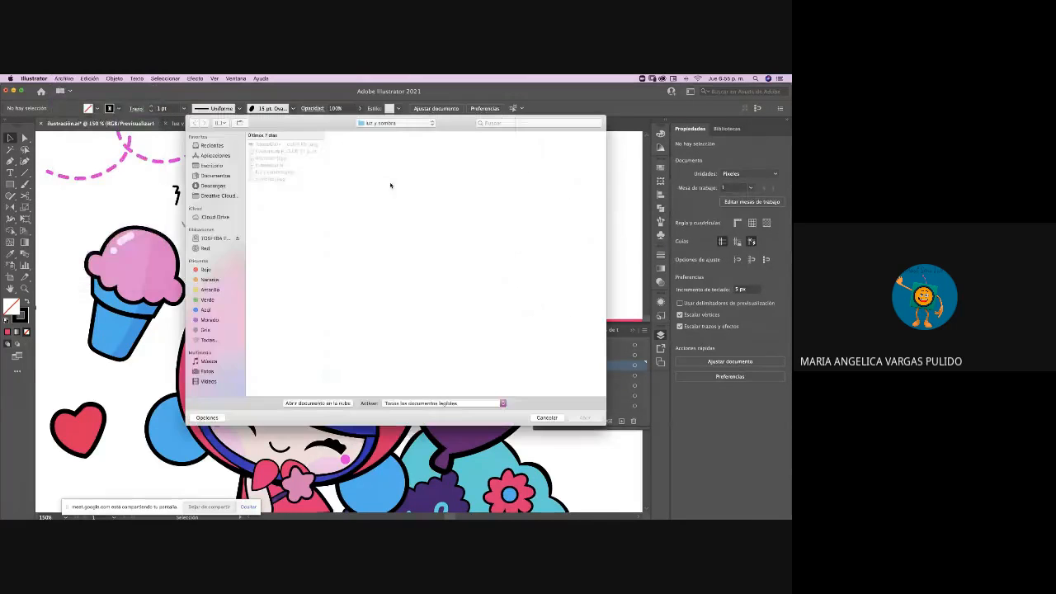
left_click(271, 145)
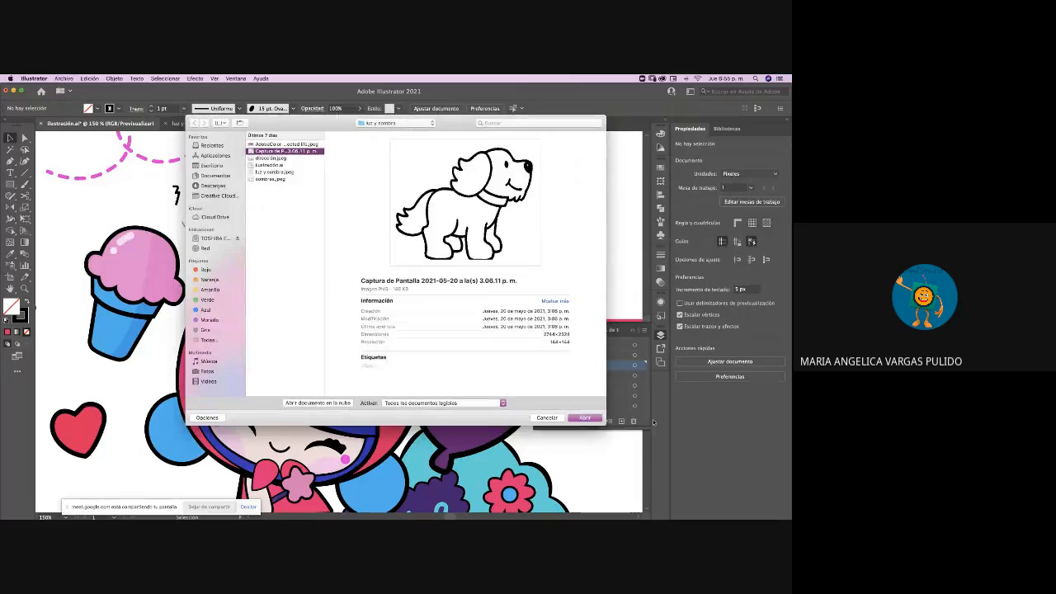
left_click(584, 418)
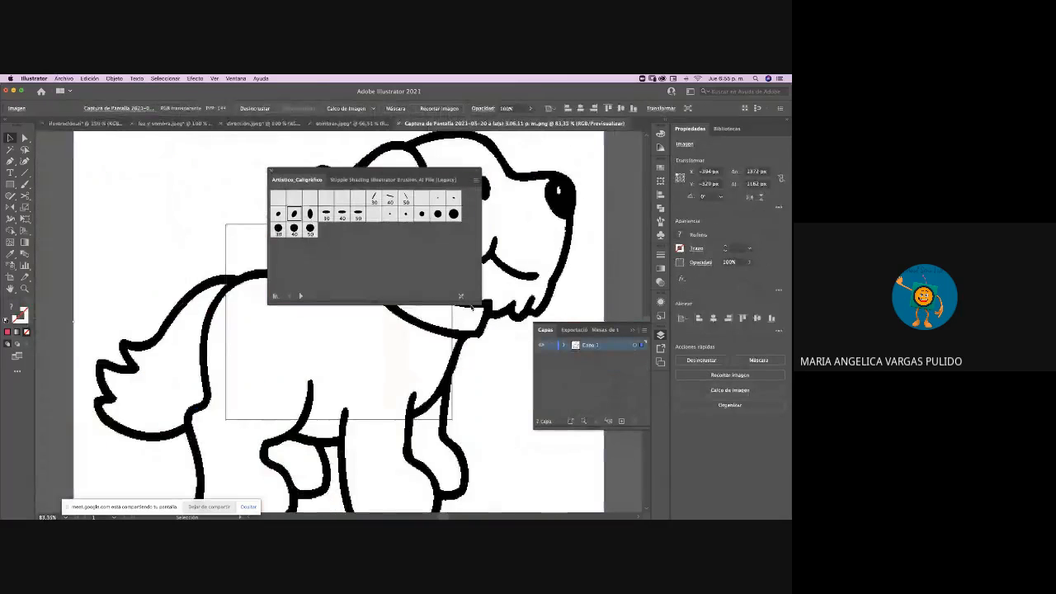
left_click(480, 173)
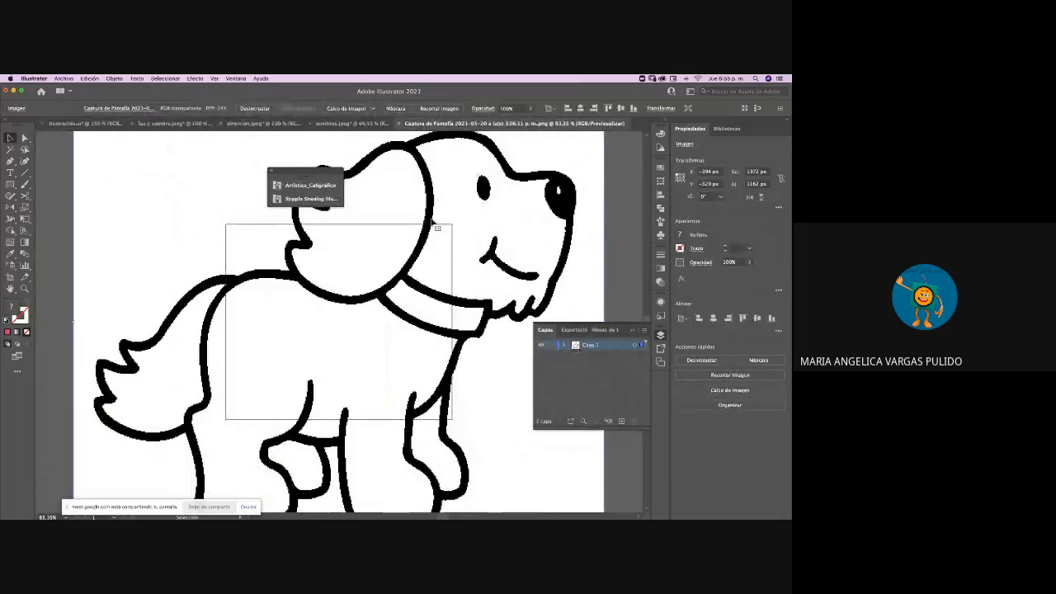
left_click_drag(302, 180, 105, 178)
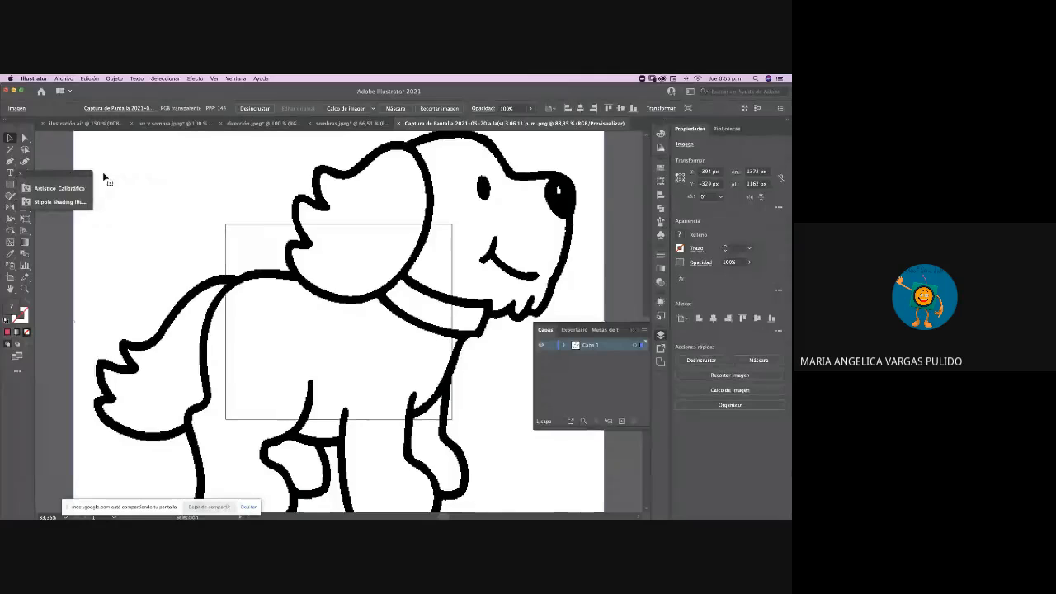
Resize the artboard to 1372 × 1162 px so that it matches the edges of the dog image
key("ctrl+minus")
key("ctrl+minus")
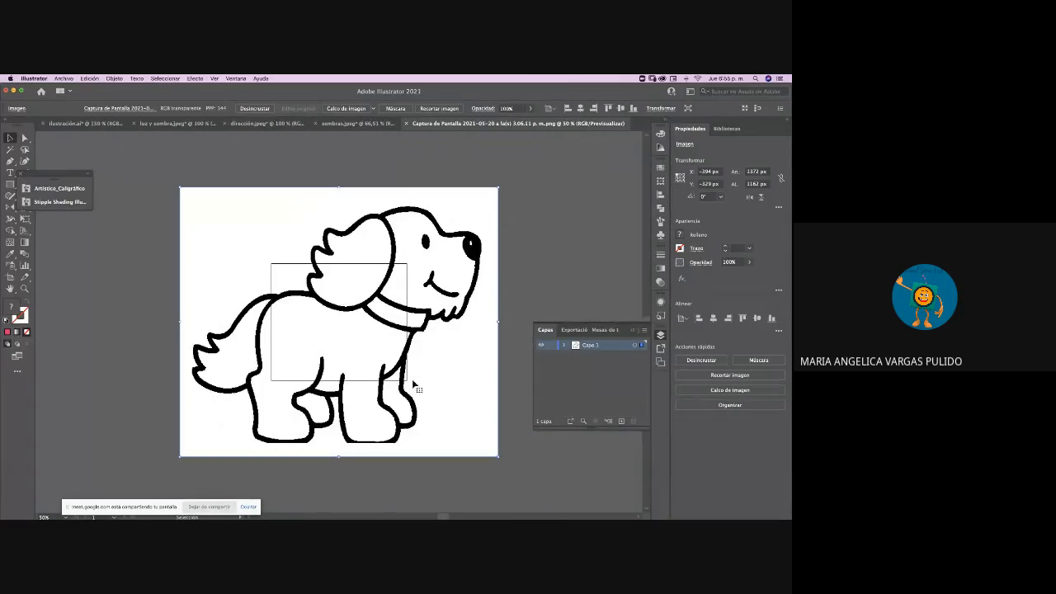
left_click(11, 279)
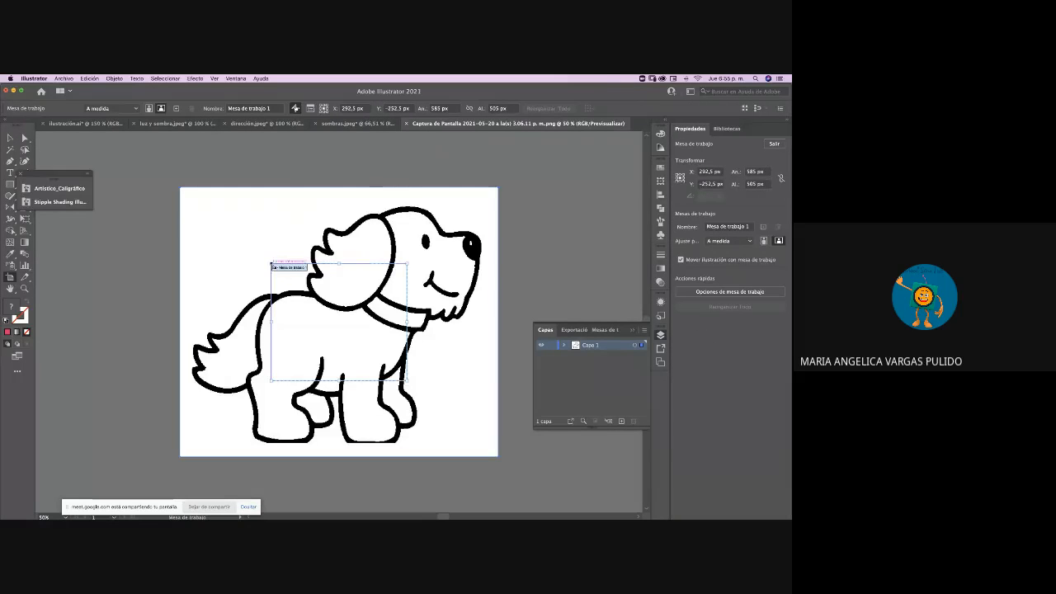
left_click_drag(271, 262, 180, 189)
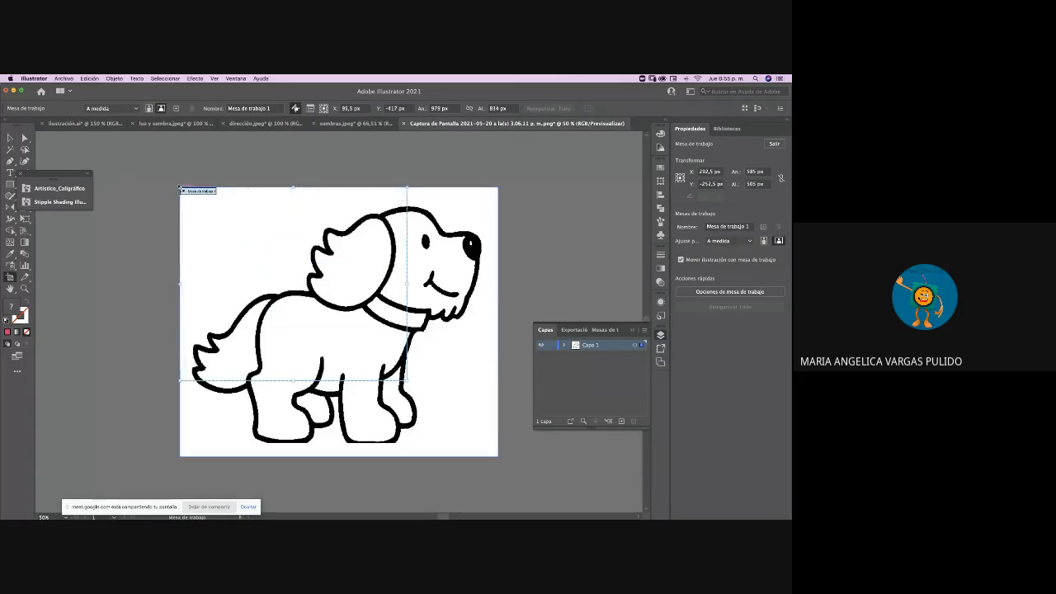
left_click_drag(410, 383, 498, 455)
left_click(10, 138)
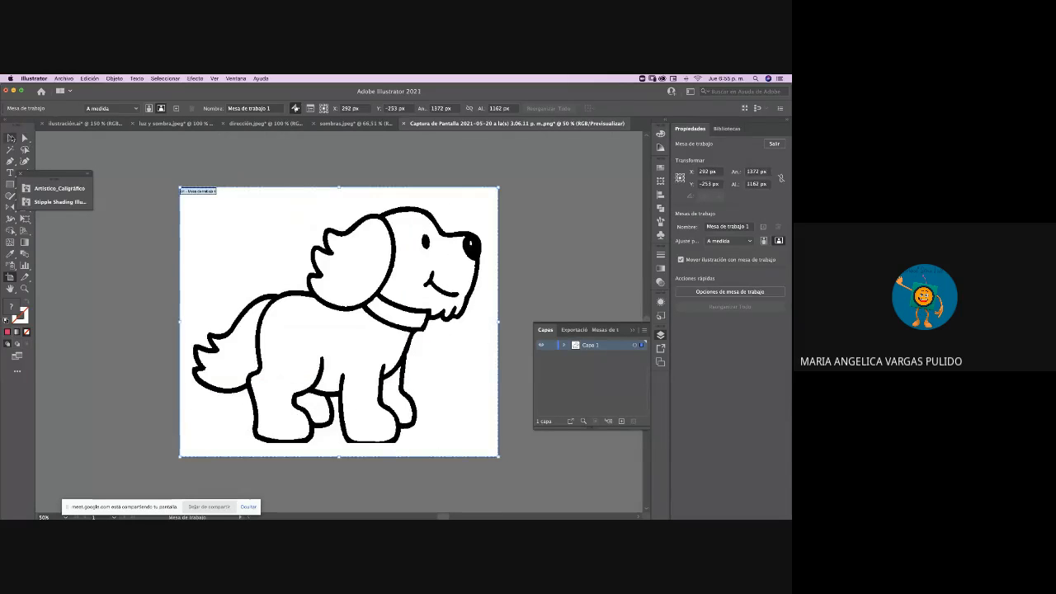
Set the dog image's blending mode to Multiplicar and its opacity to 34%
left_click(380, 274)
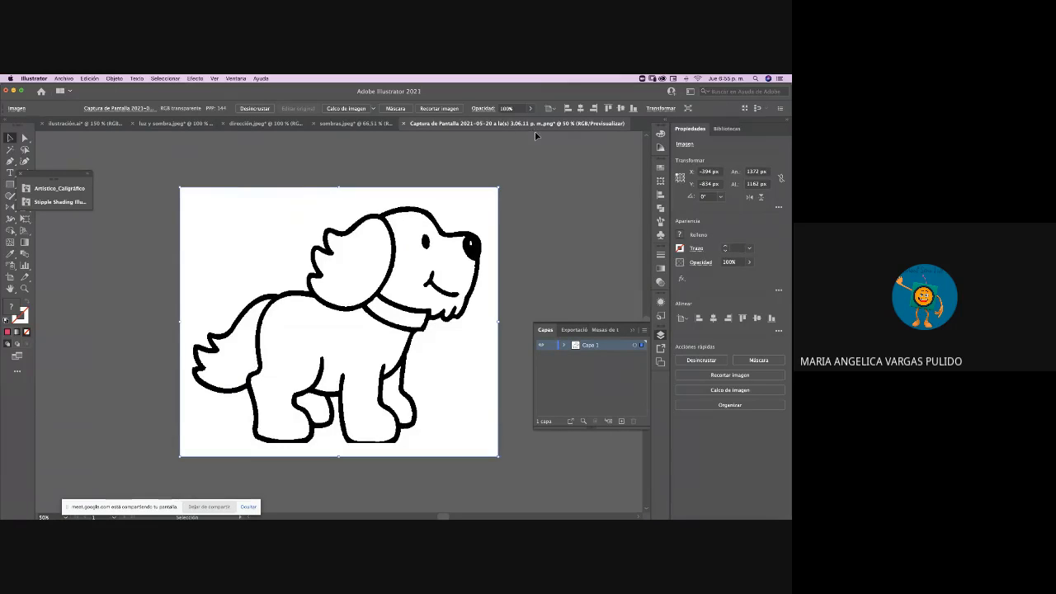
left_click(493, 111)
left_click(402, 124)
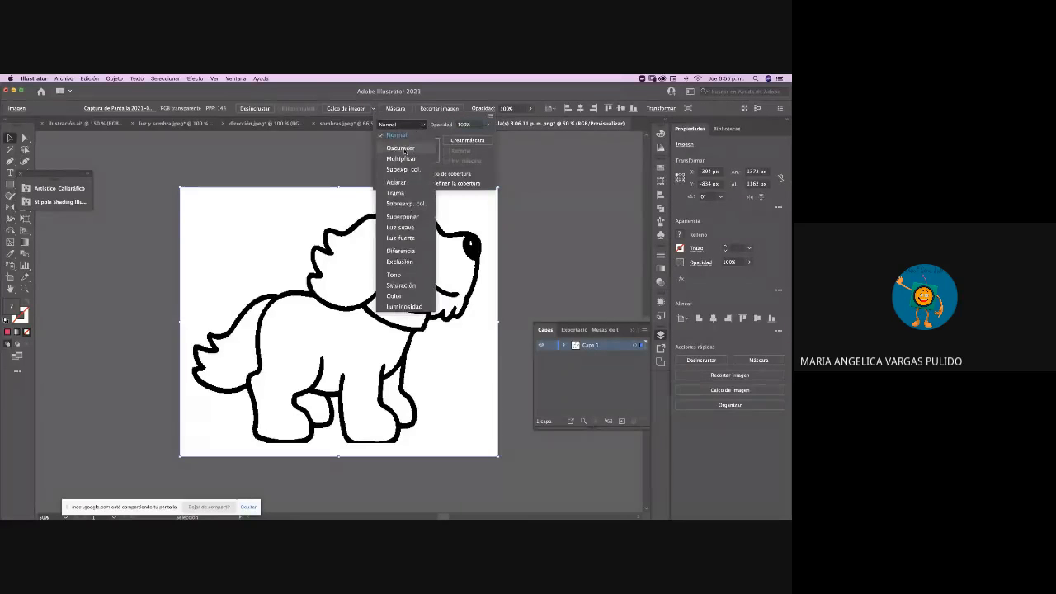
left_click(401, 158)
left_click(487, 124)
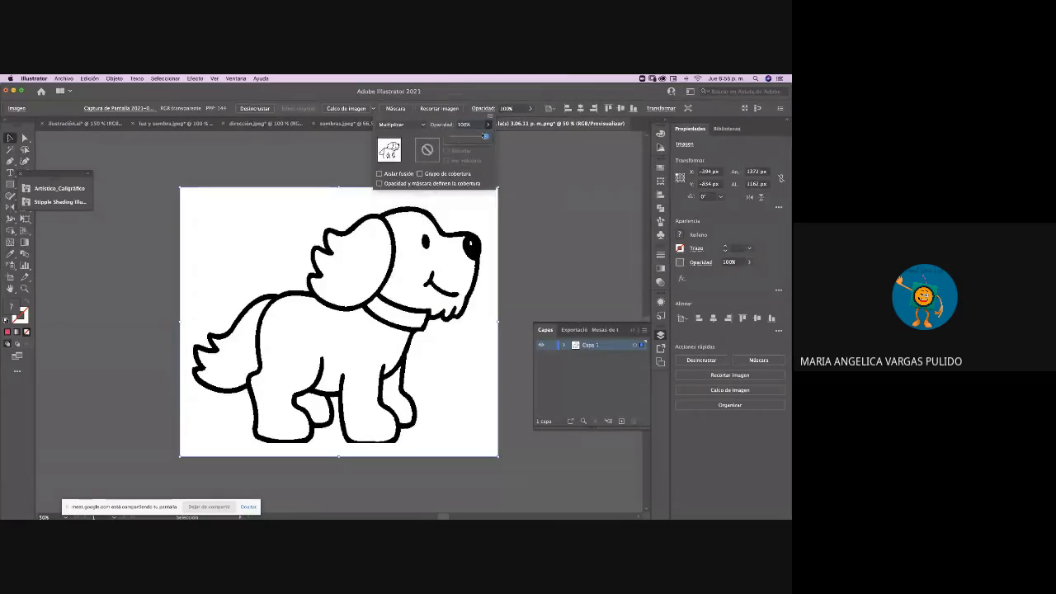
left_click_drag(486, 136, 463, 137)
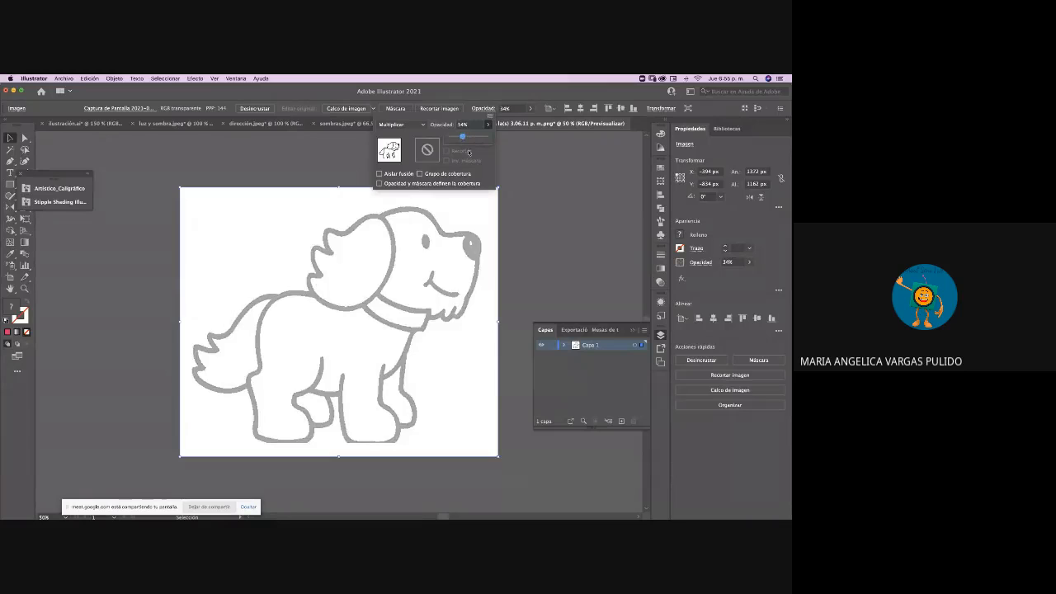
Lock the layer holding the dog image and add a new layer above it
left_click(552, 345)
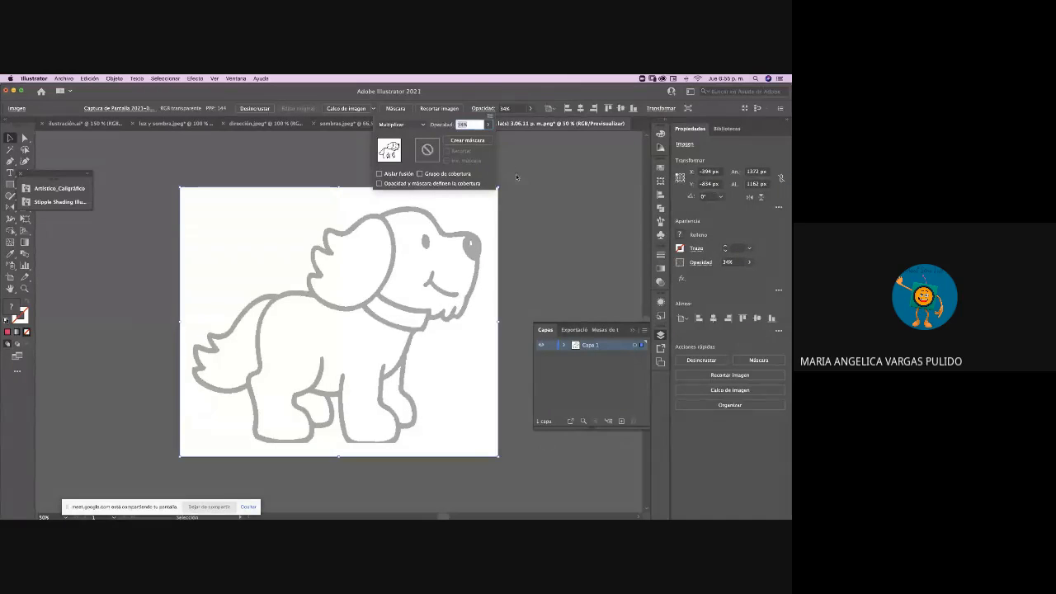
left_click(553, 280)
left_click(552, 346)
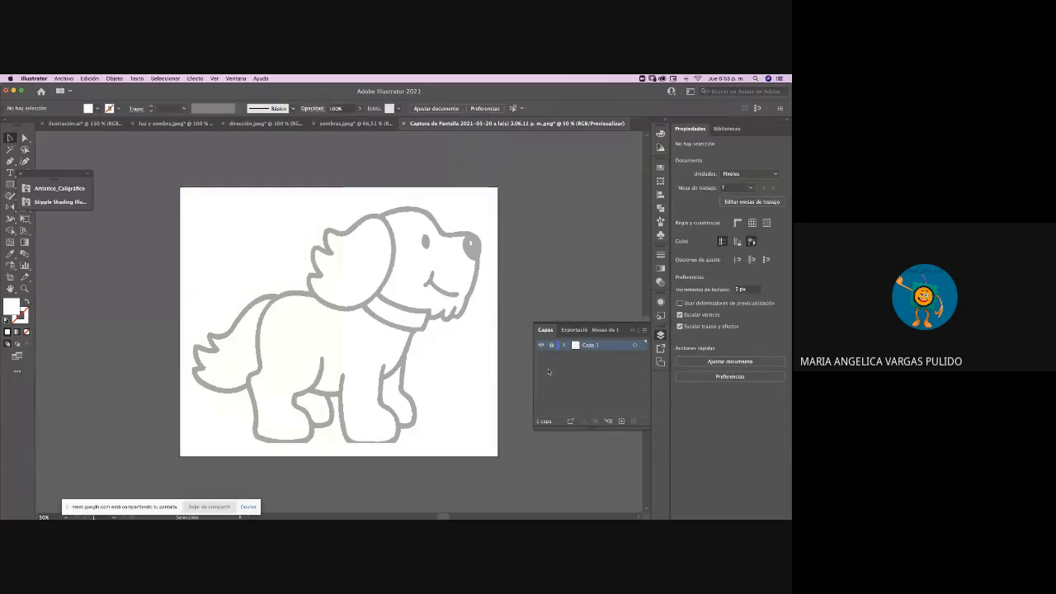
left_click(621, 421)
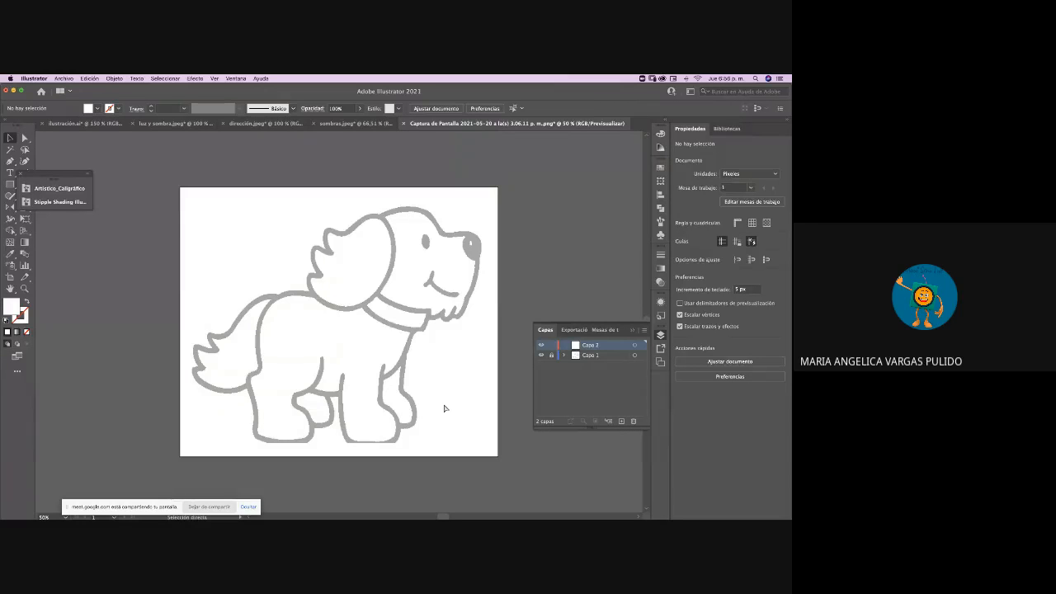
key("super+plus")
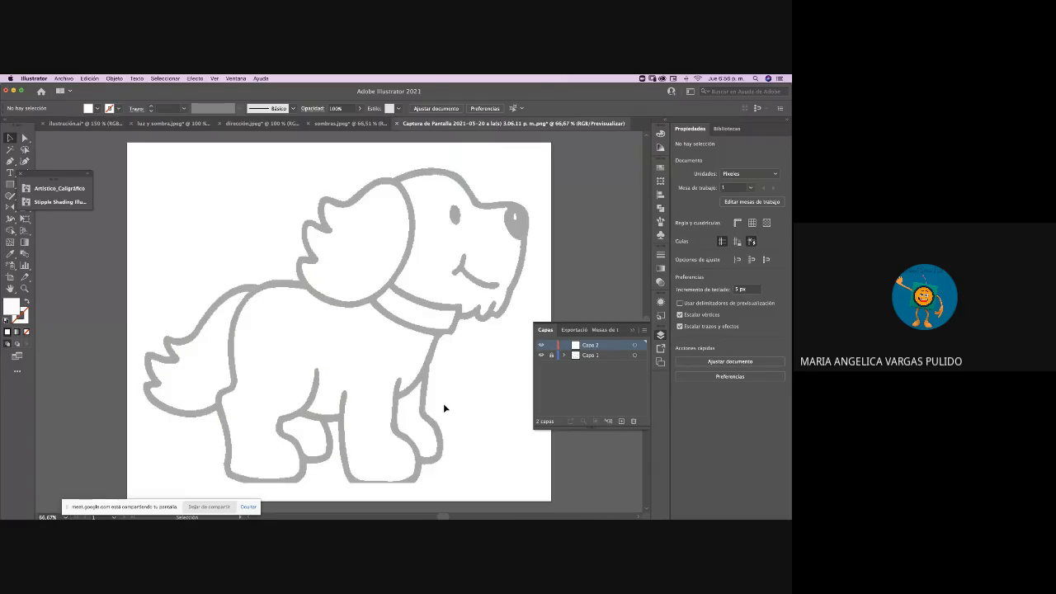
scroll(443, 407, "right", 3)
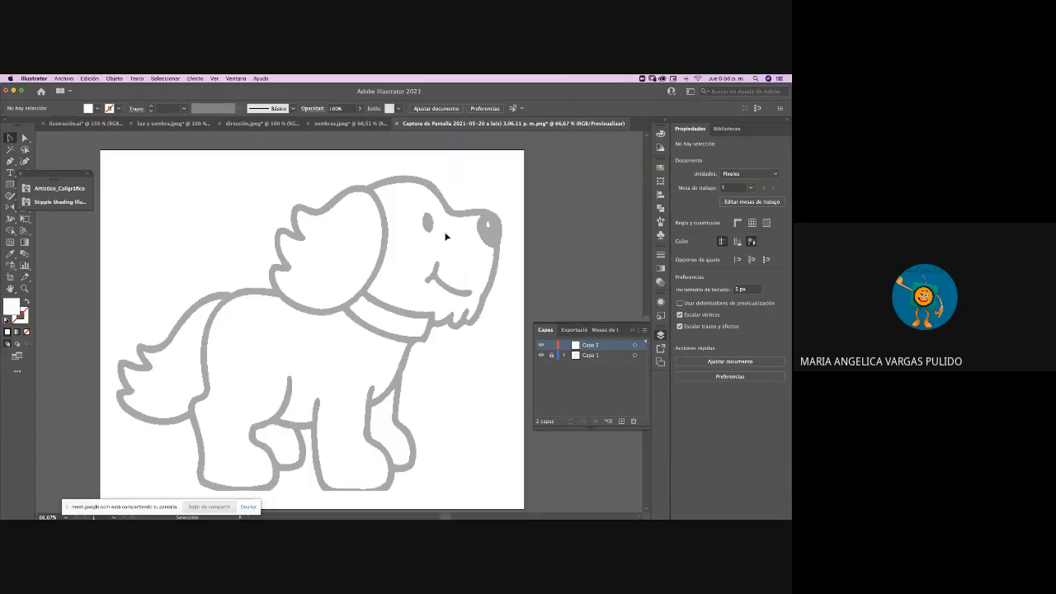
Choose the 10 pt round brush from the Artístico_Caligráfico library, then add a third layer above Capa 2 and hide it
left_click(57, 189)
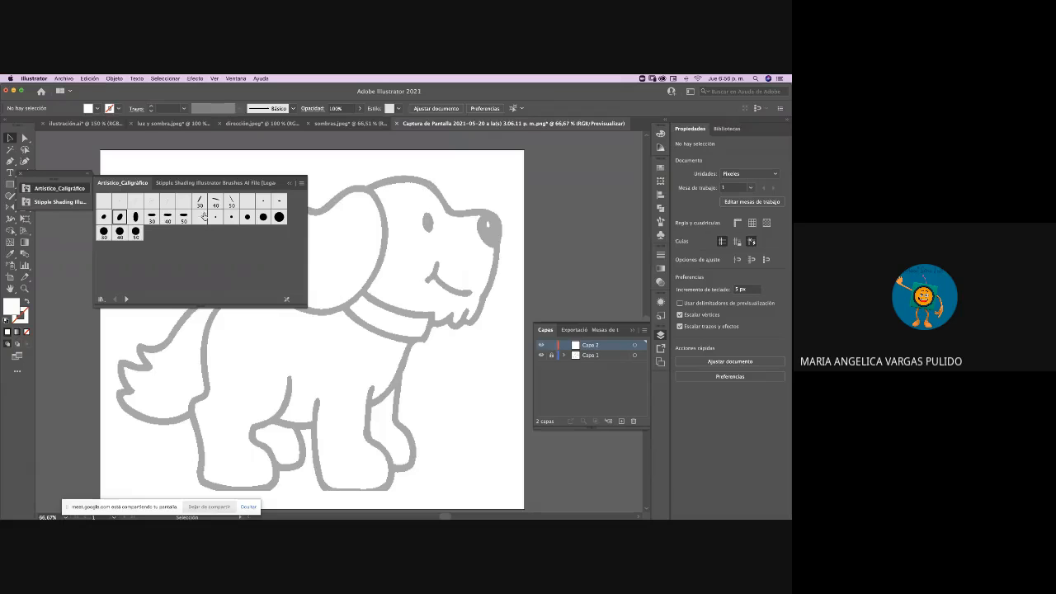
left_click(247, 218)
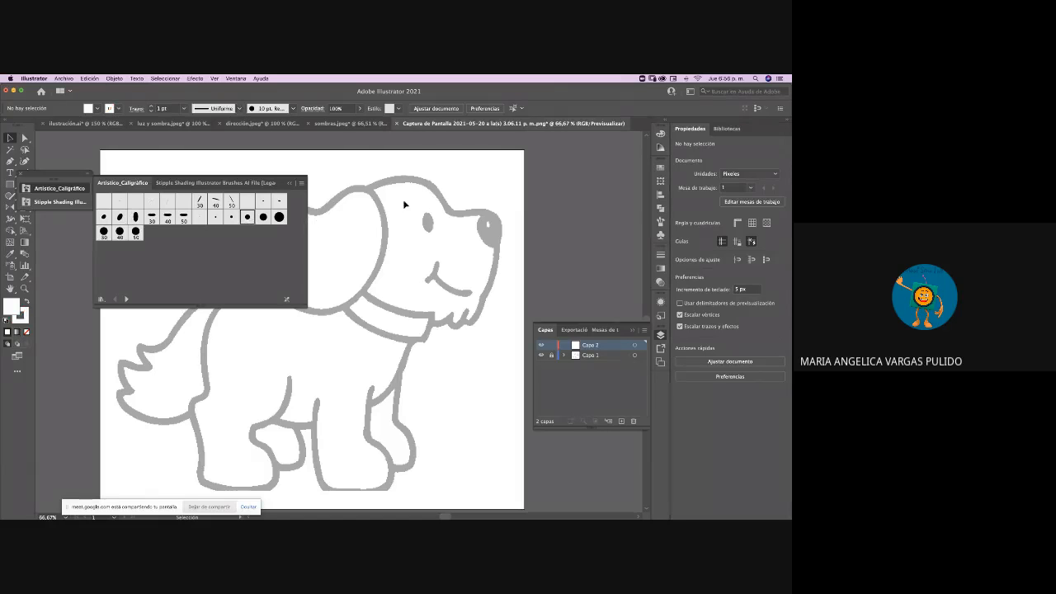
left_click(569, 348)
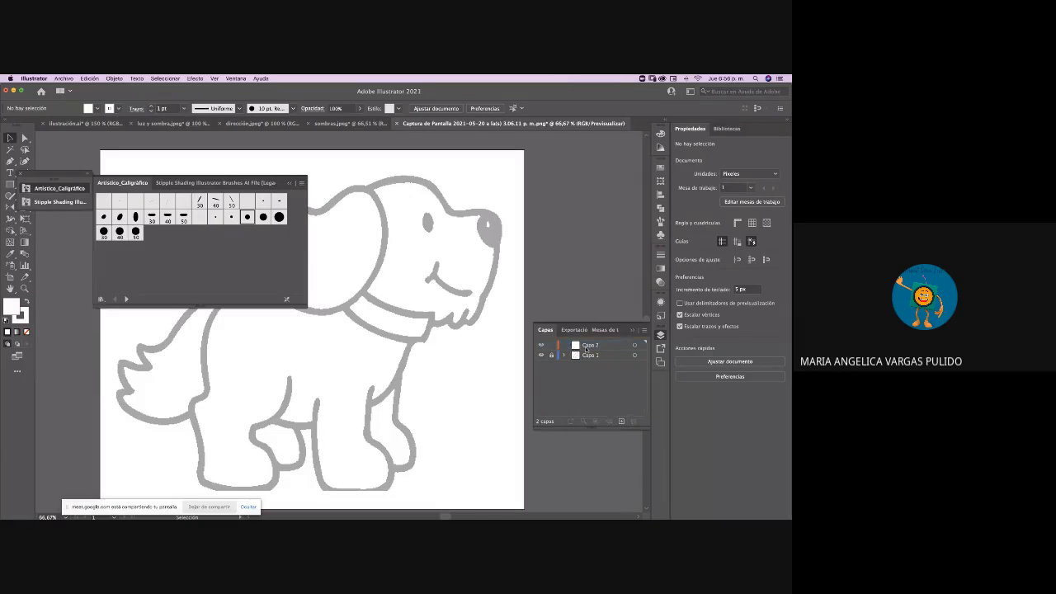
left_click(587, 349)
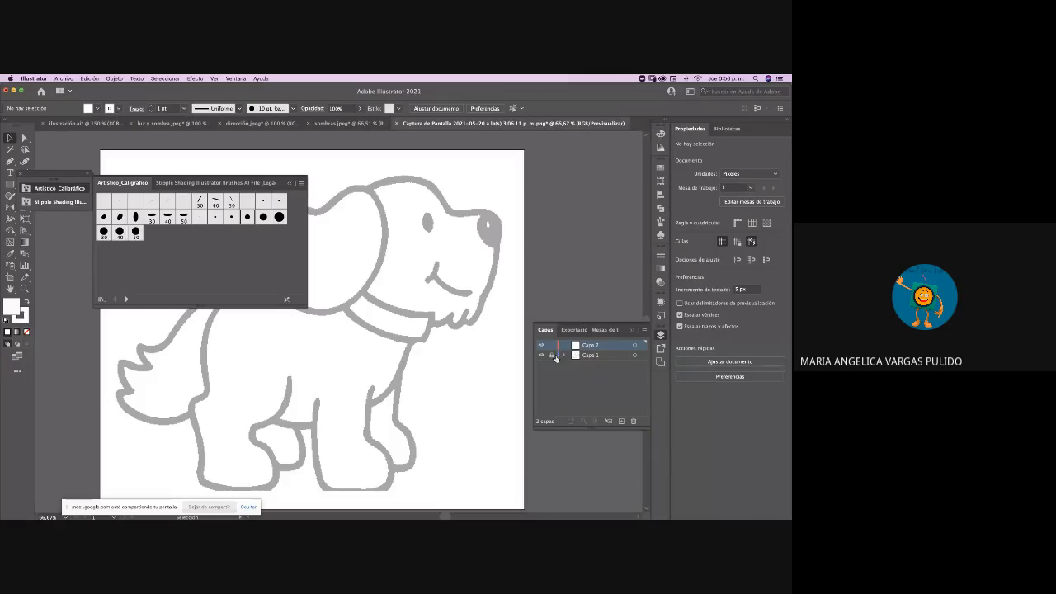
left_click(622, 421)
left_click(541, 345)
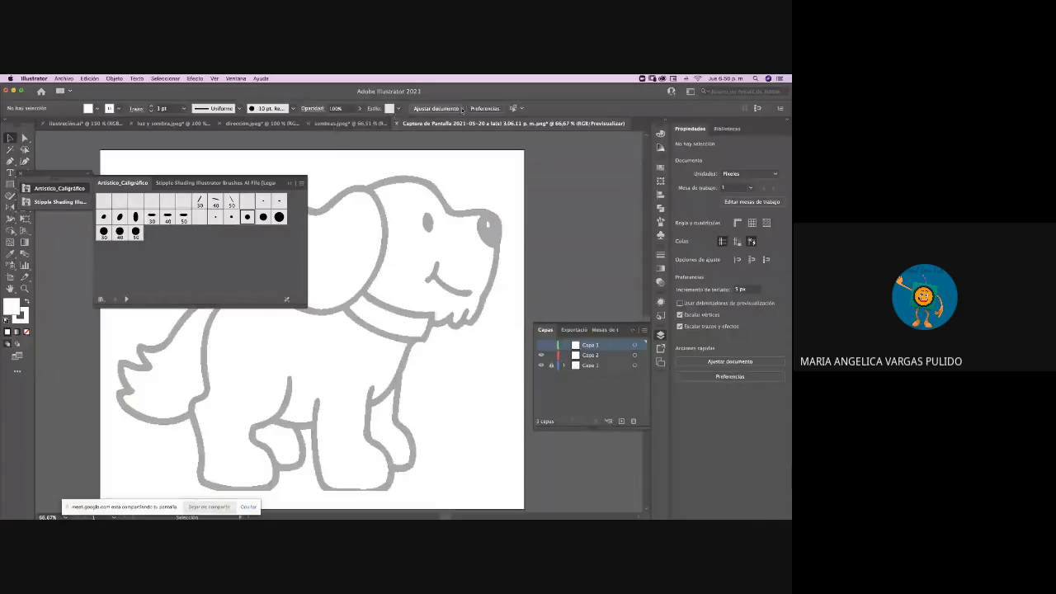
Undo the added layers, the lock on Capa 1 and the fading of the dog image
key("super+z")
key("super+z")
key("super+z")
key("super+z")
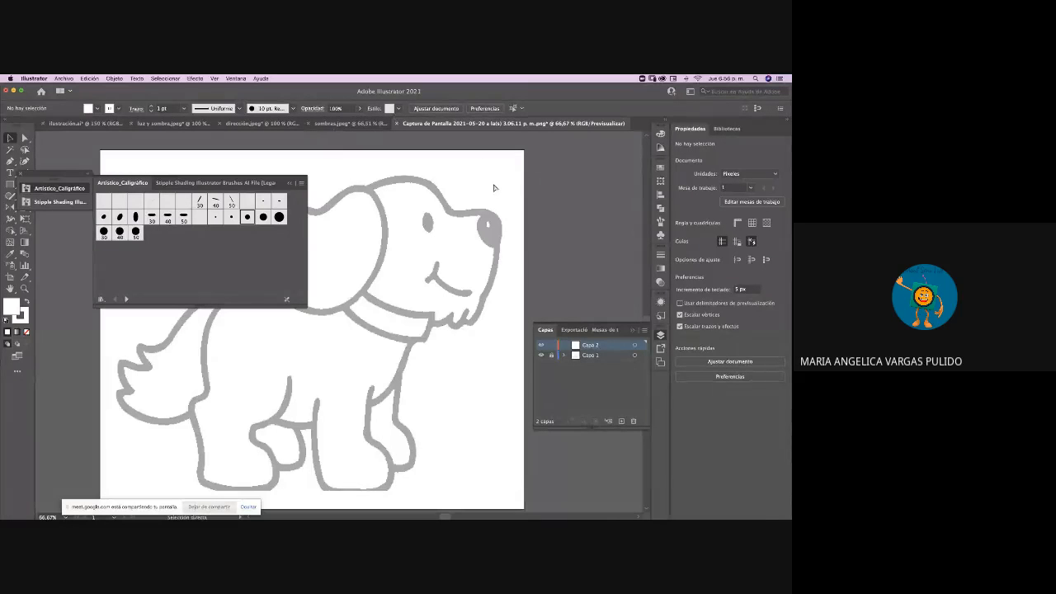
key("super+z")
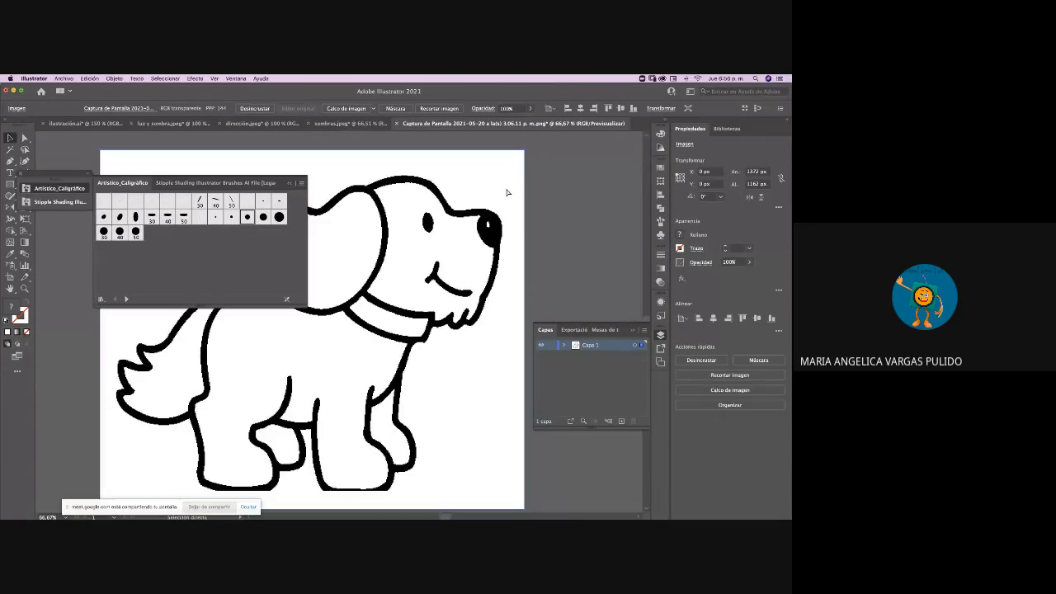
Deselect the dog image and add a new layer above Capa 1
left_click(552, 204)
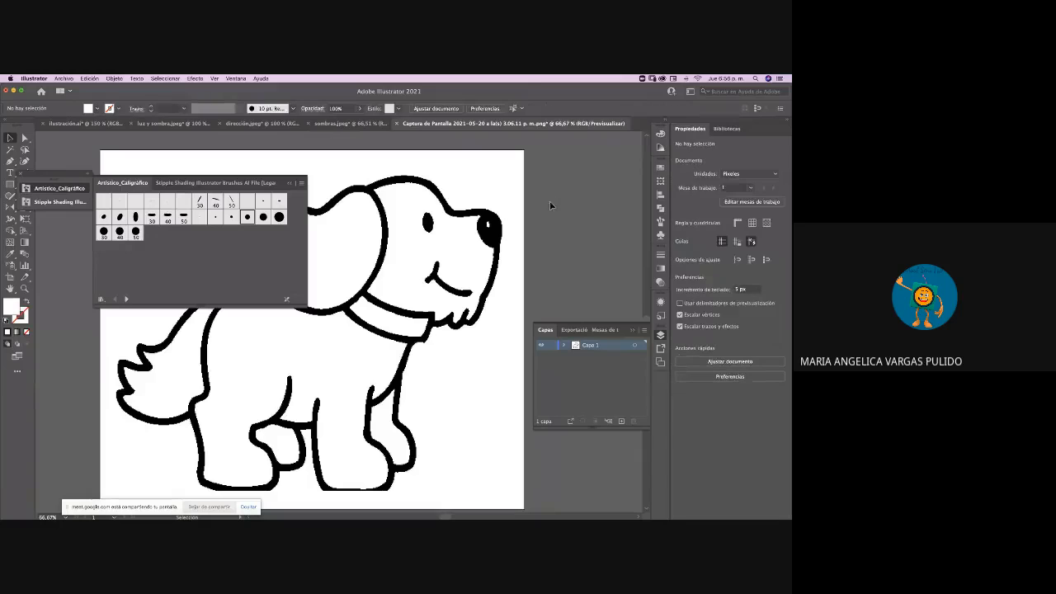
left_click(621, 424)
left_click(589, 356)
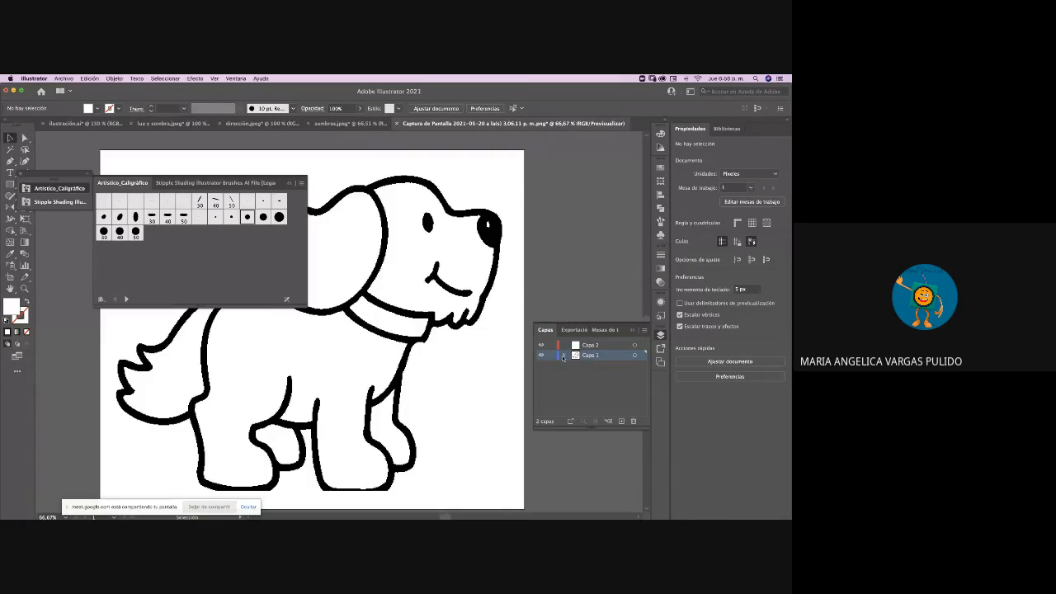
With Capa 1 active and no object selected, set the blending mode to Multiplicar and the opacity to 17%
left_click(360, 108)
left_click(360, 108)
left_click(360, 108)
left_click_drag(365, 122, 350, 122)
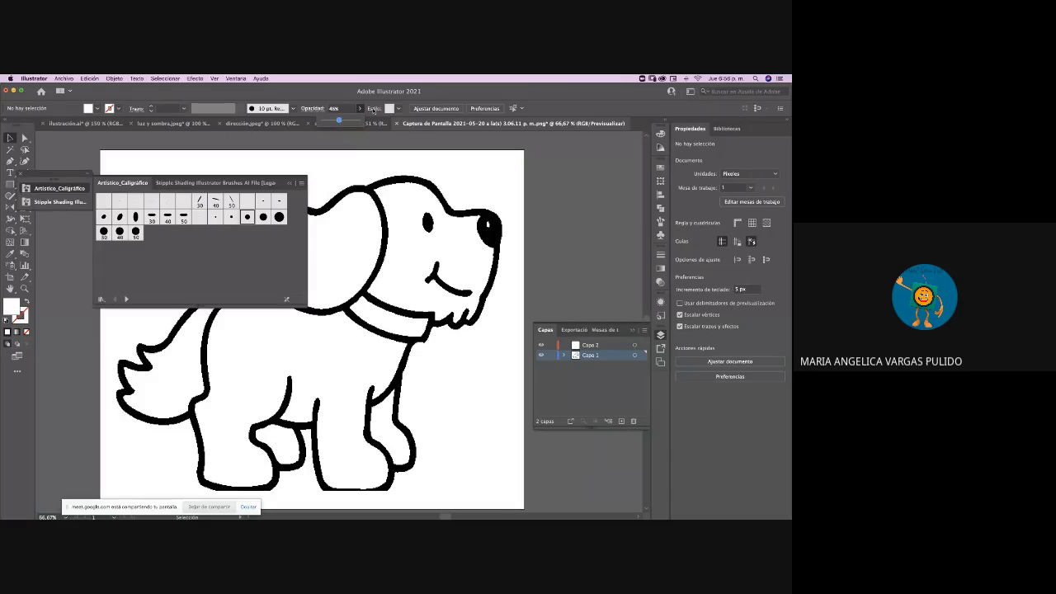
left_click(312, 109)
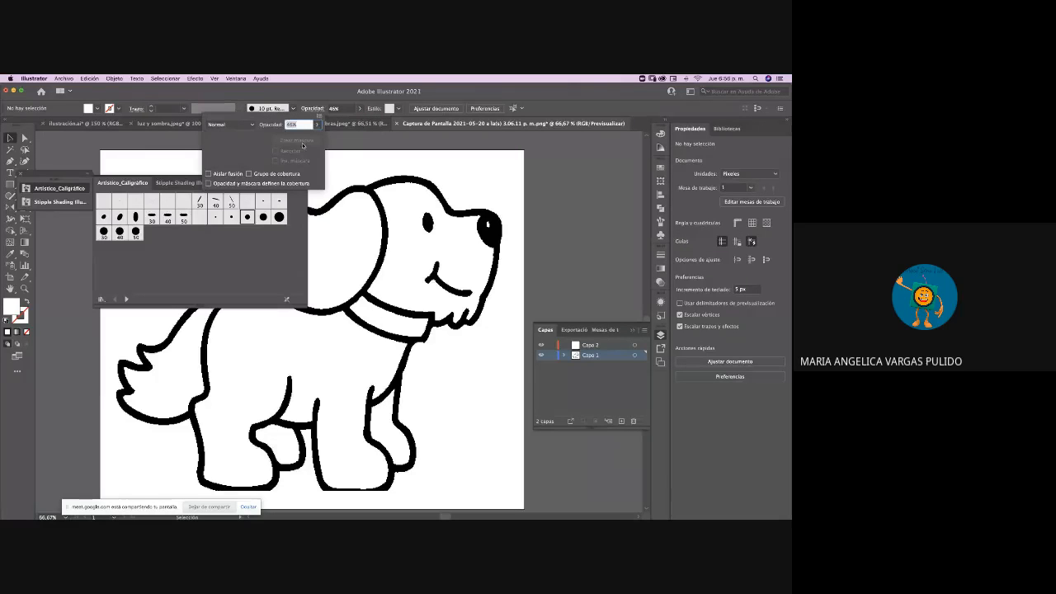
left_click(235, 125)
left_click(236, 150)
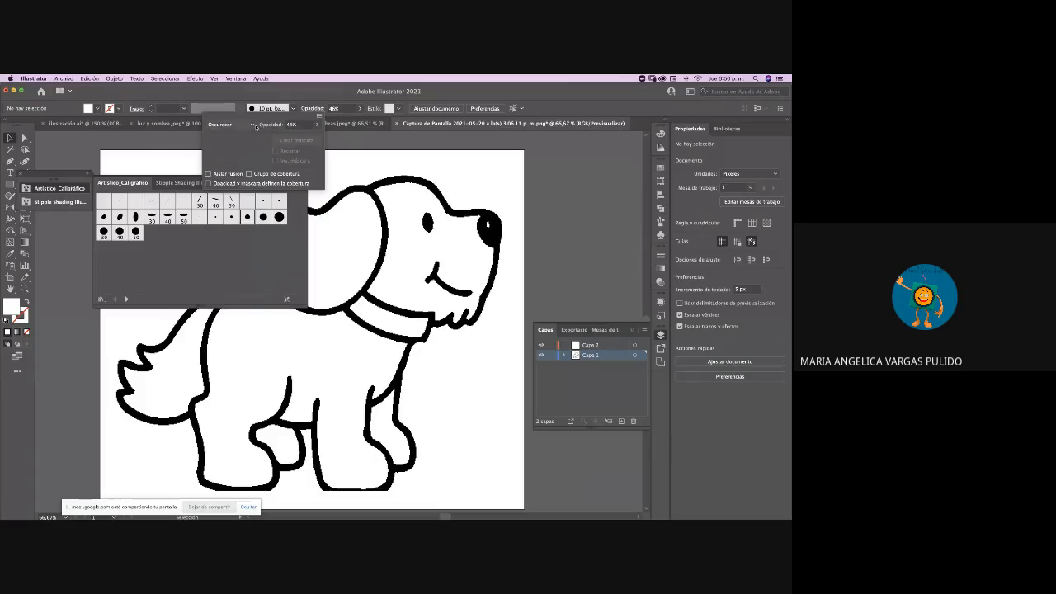
left_click(236, 125)
left_click(246, 155)
left_click(315, 126)
left_click_drag(297, 138, 286, 139)
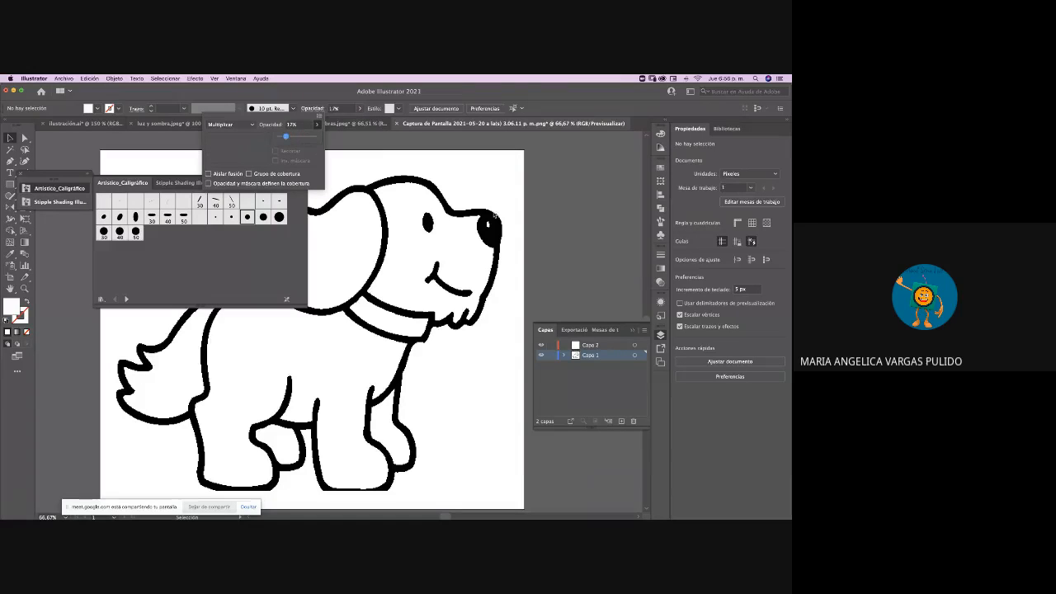
left_click(542, 294)
Lock Capa 1 and make Capa 2 the active layer
left_click(551, 355)
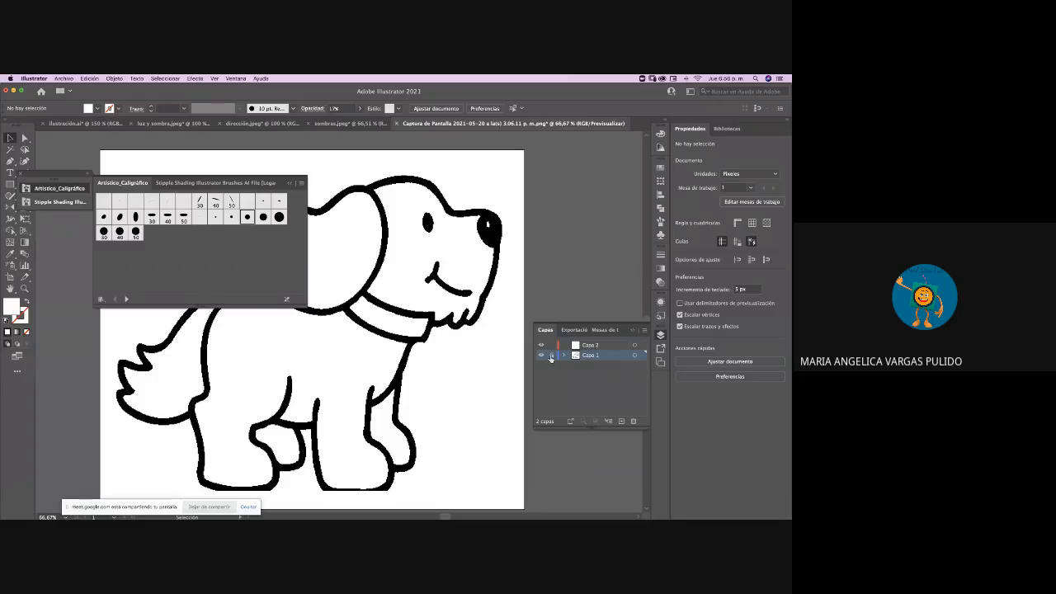
left_click(541, 355)
left_click(541, 354)
double_click(582, 345)
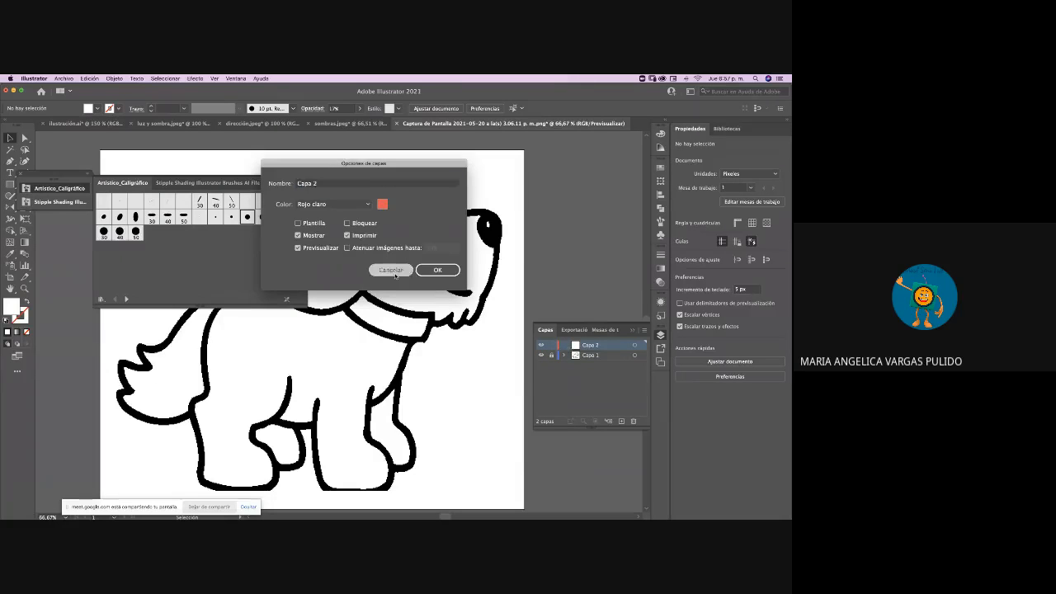
key("Escape")
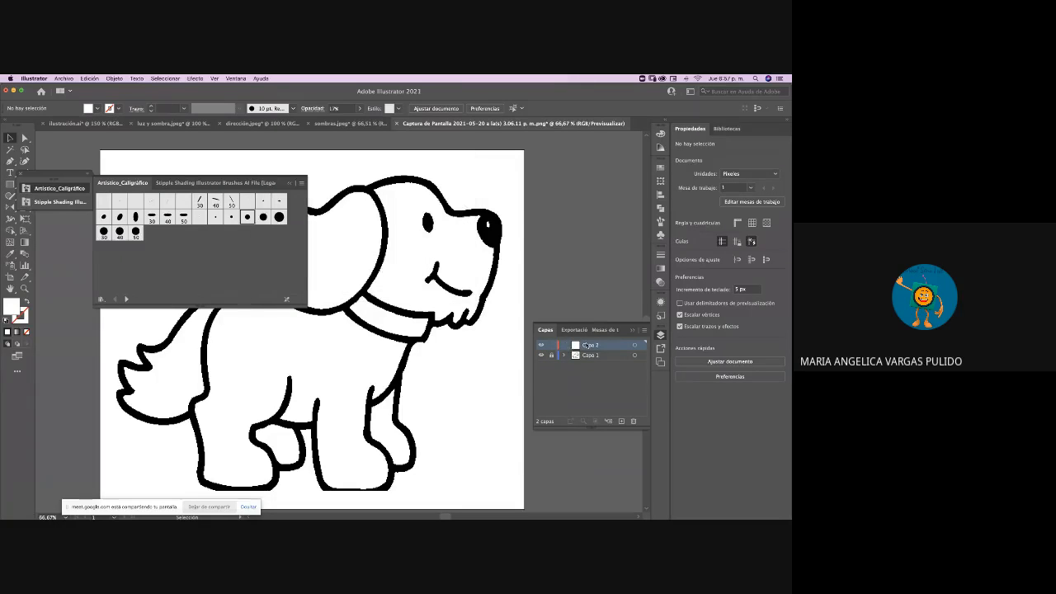
Choose the 20 pt round brush, activate the Paintbrush tool and clear the fill
left_click(280, 219)
left_click(263, 217)
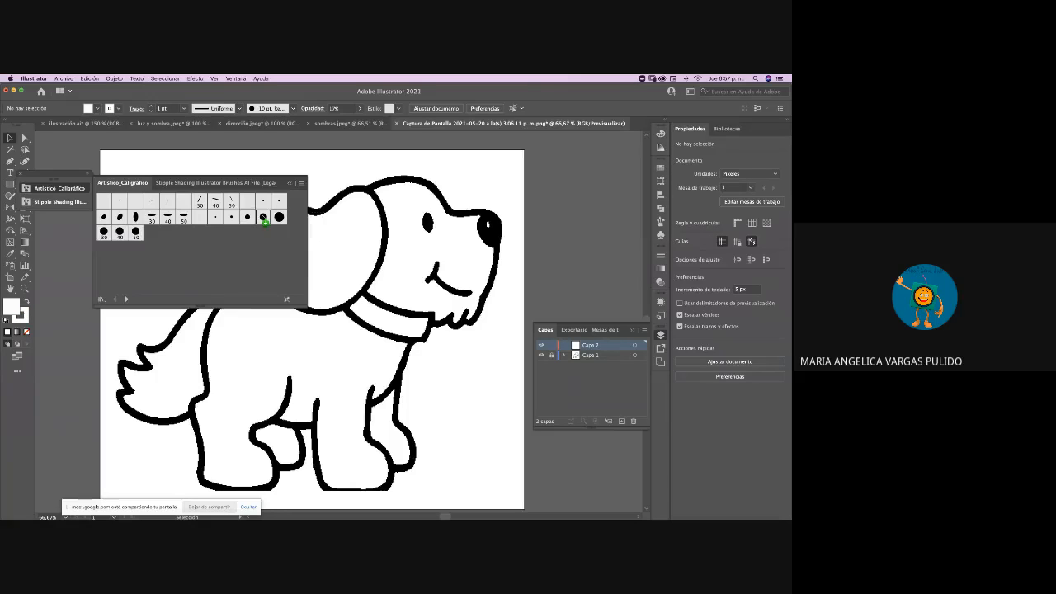
left_click(283, 219)
left_click_drag(43, 176, 80, 162)
left_click(25, 184)
key("slash")
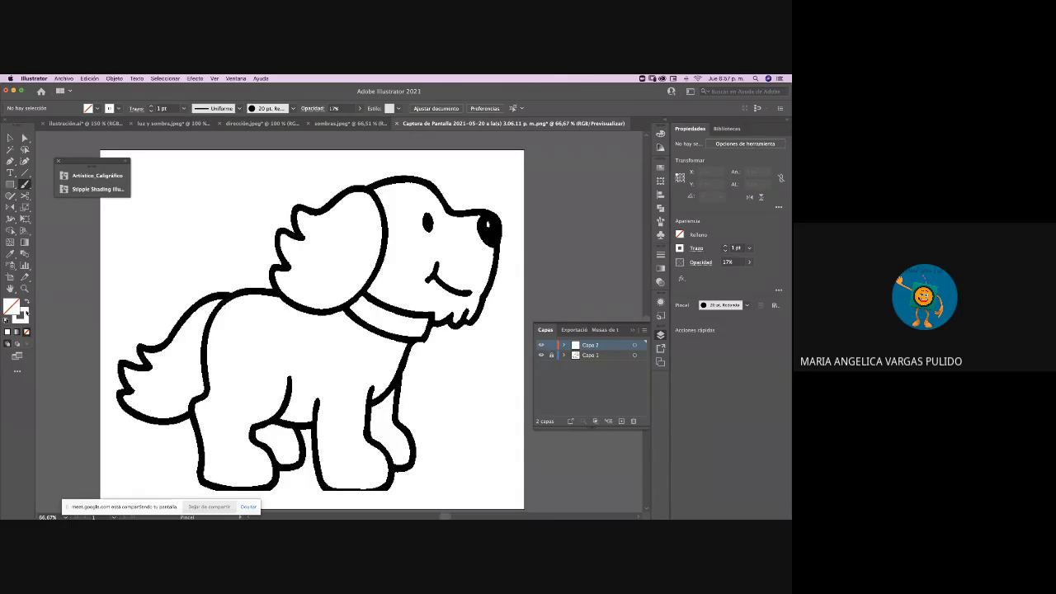
Reset the fill and stroke to their defaults, swap them, and try a brush stroke across the dog's ear
left_click(25, 314)
left_click(25, 302)
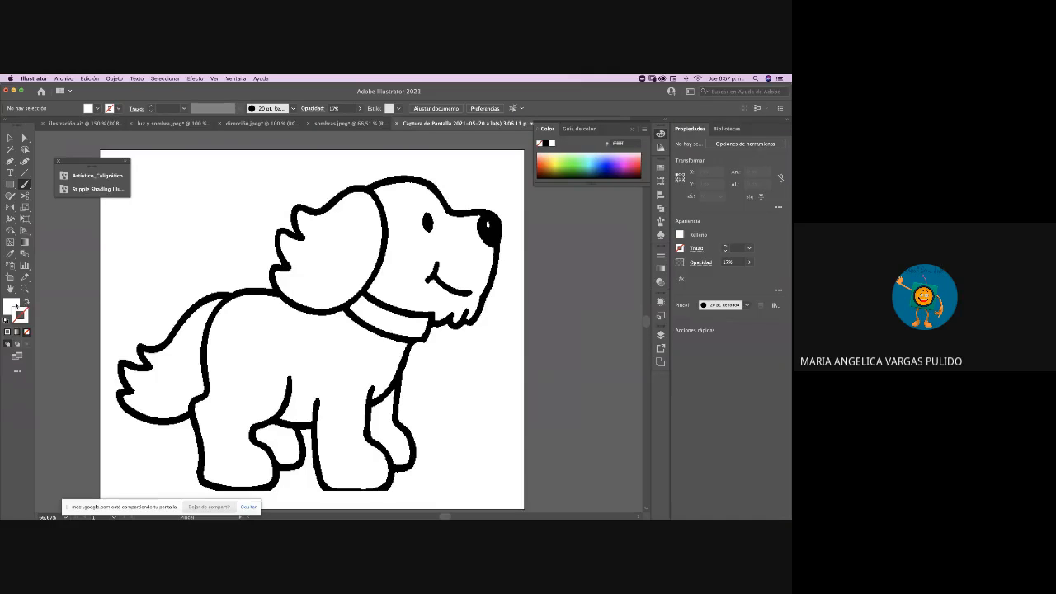
left_click(6, 320)
left_click(26, 303)
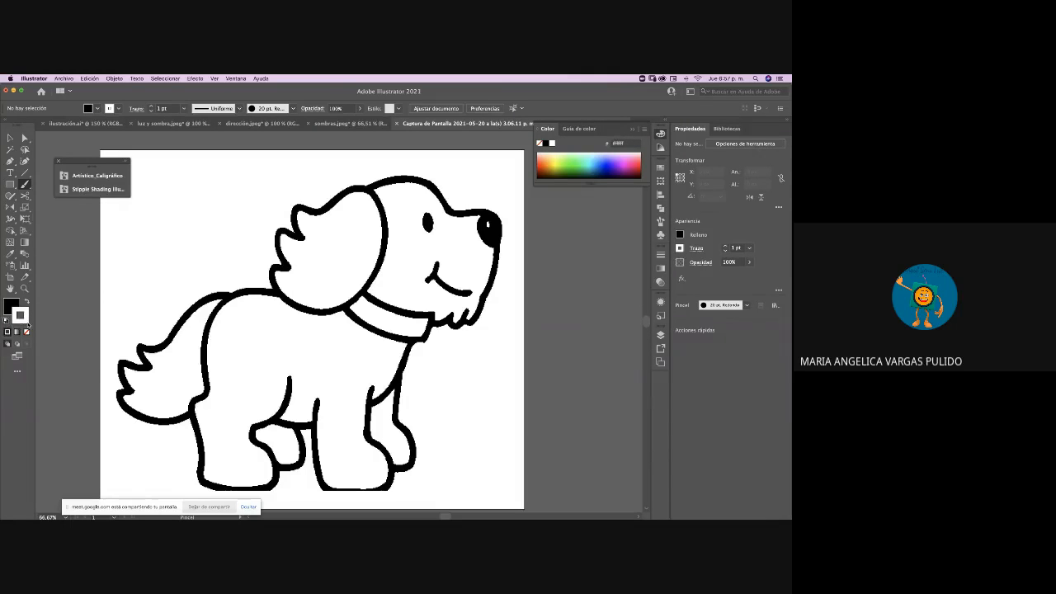
mouse_move(366, 232)
left_mouse_down()
mouse_move(373, 244)
mouse_move(360, 284)
left_mouse_up()
key("super+z")
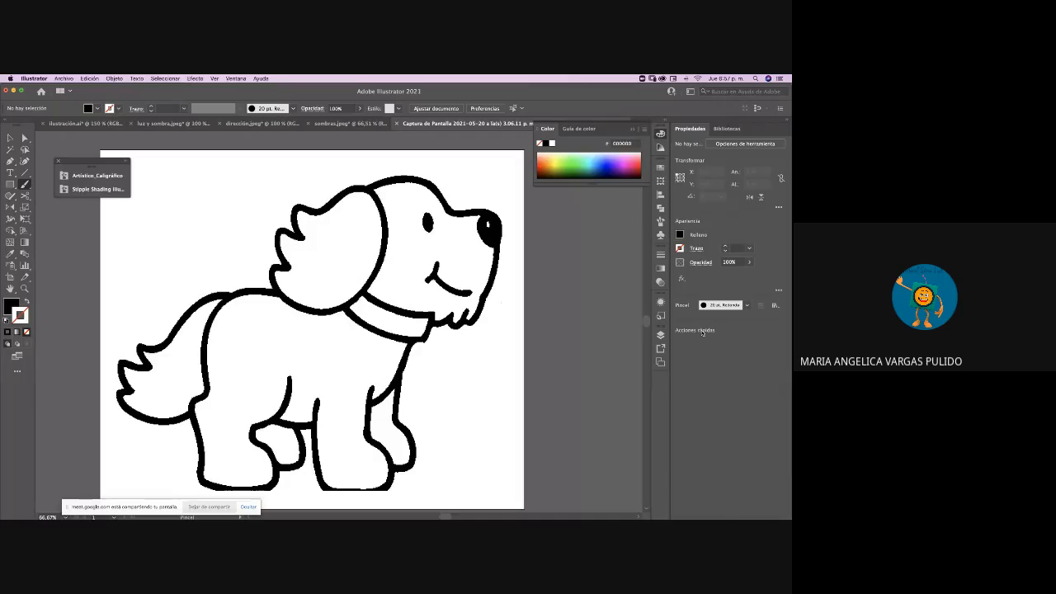
Set the fill colour to a medium blue for painting over the dog's head
left_click(661, 340)
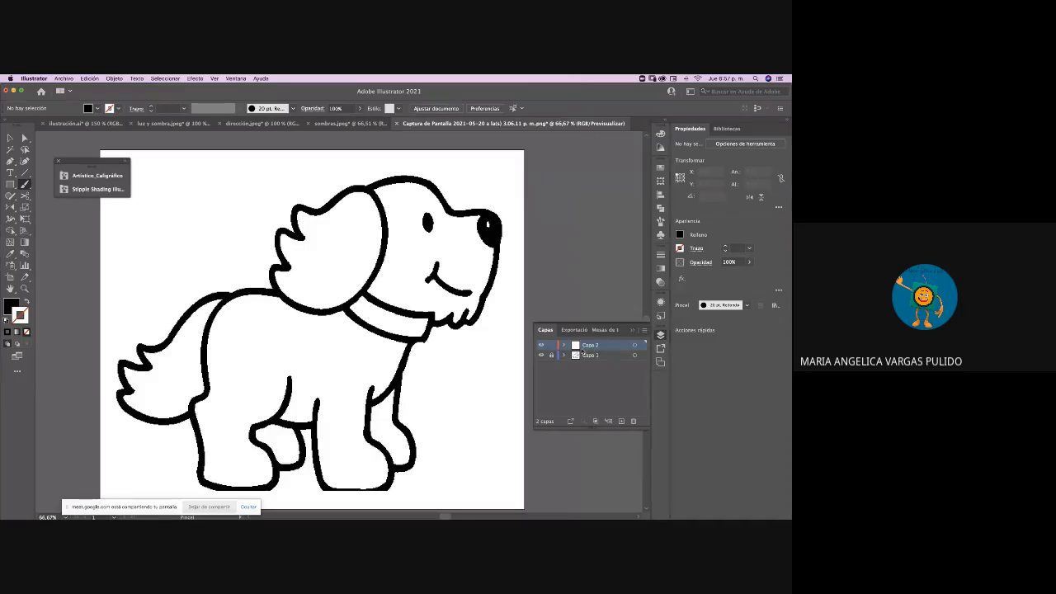
left_click(553, 356)
key("v")
key("super+plus")
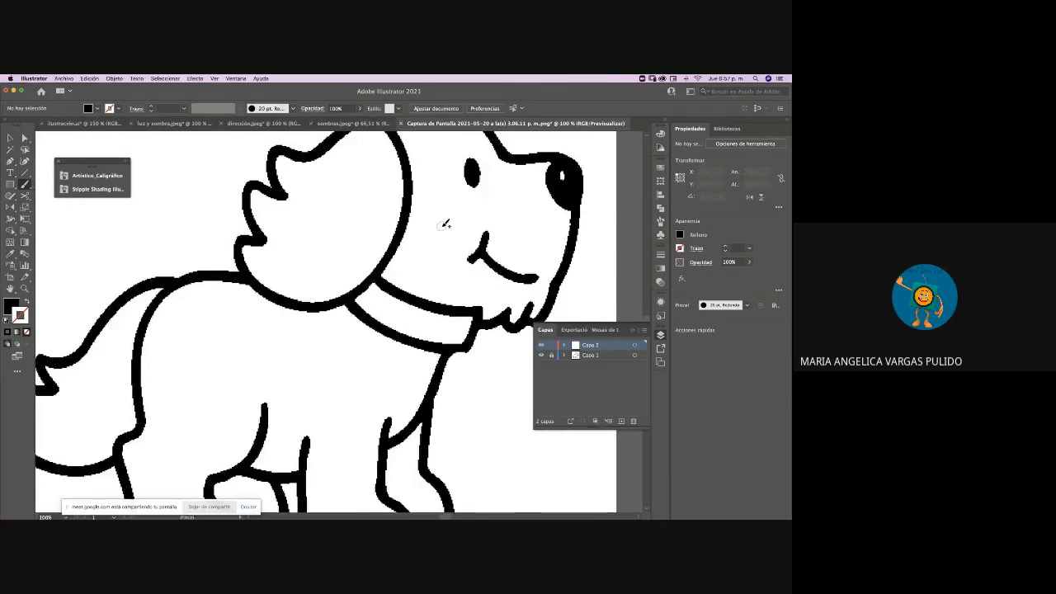
scroll(446, 224, "up", 3)
scroll(446, 223, "right", 2)
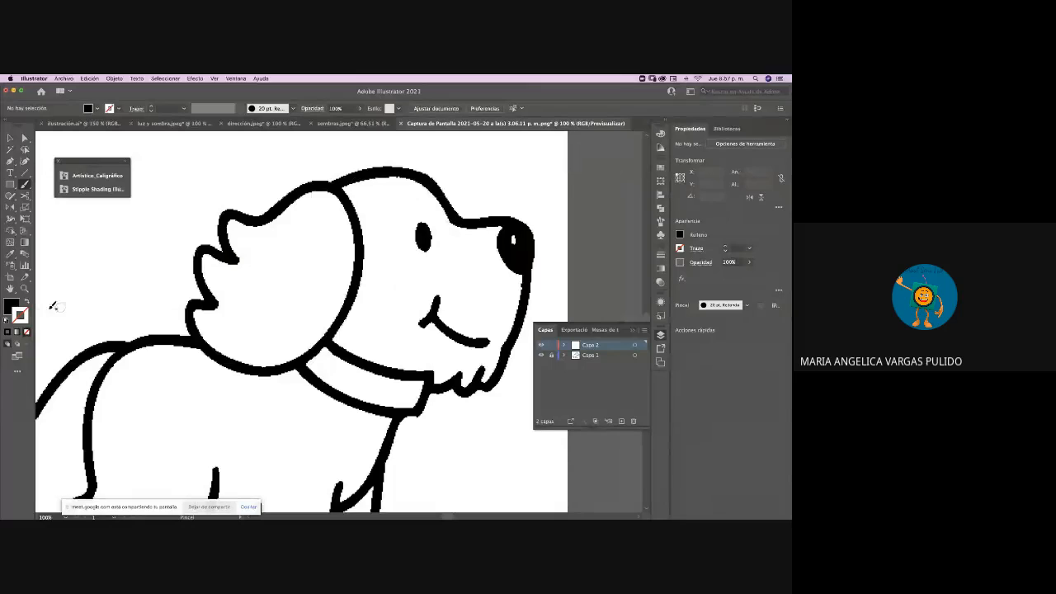
double_click(12, 306)
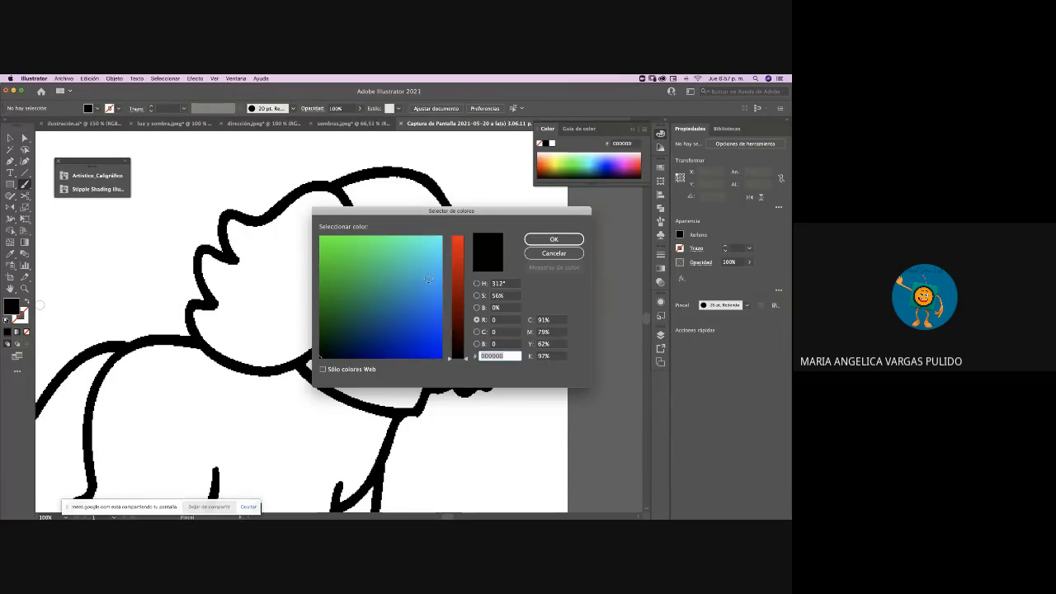
left_click(429, 282)
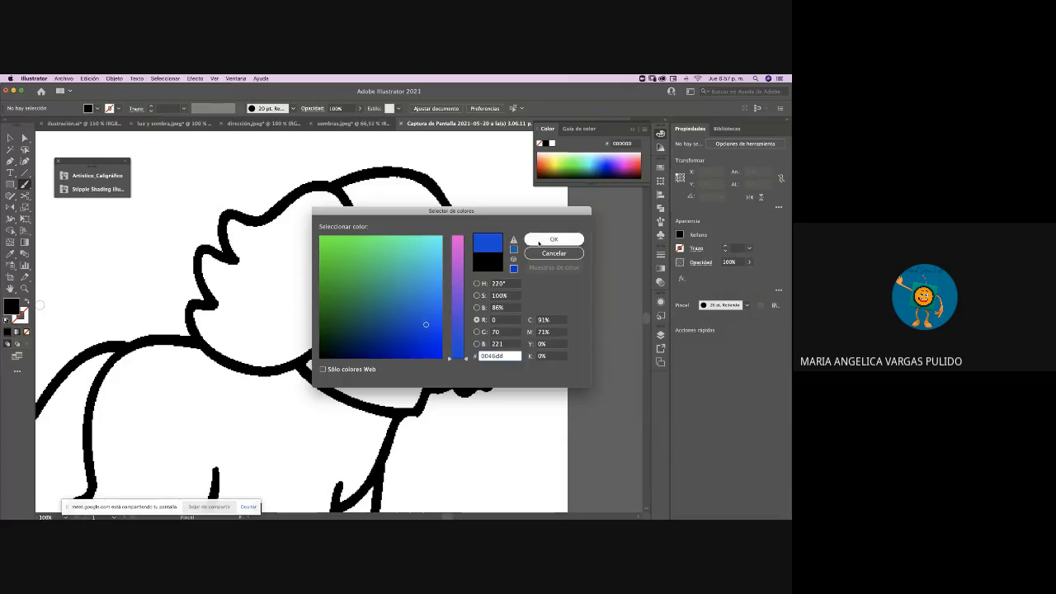
left_click(430, 300)
left_click(554, 239)
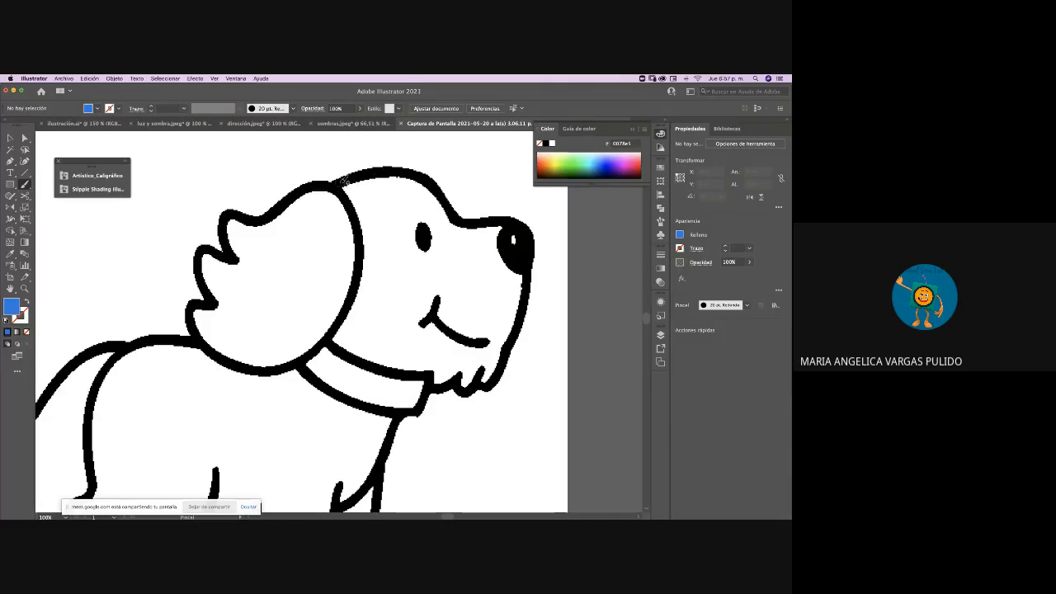
left_click(116, 177)
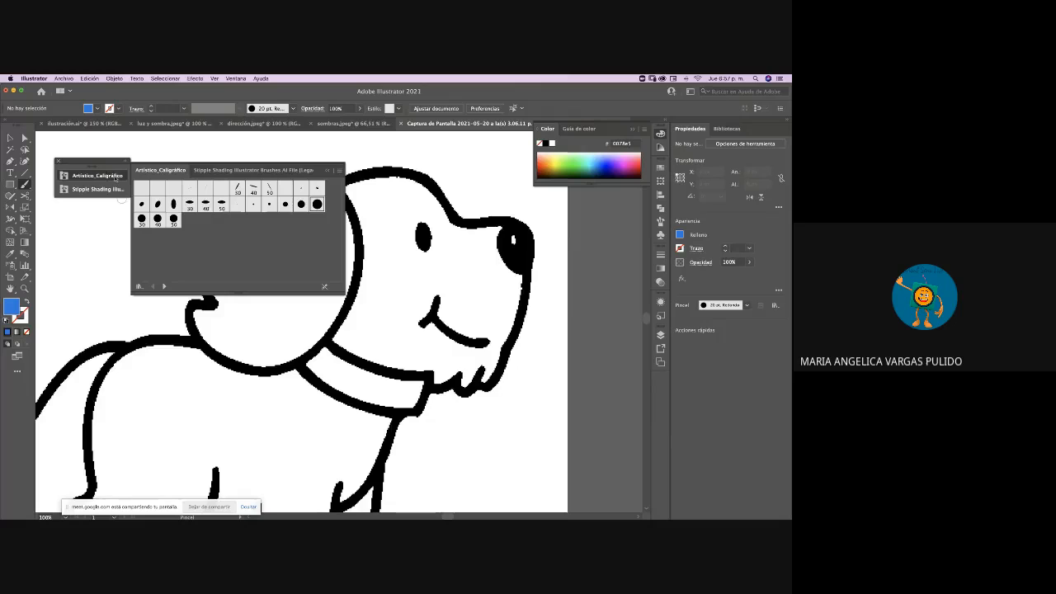
left_click(363, 174)
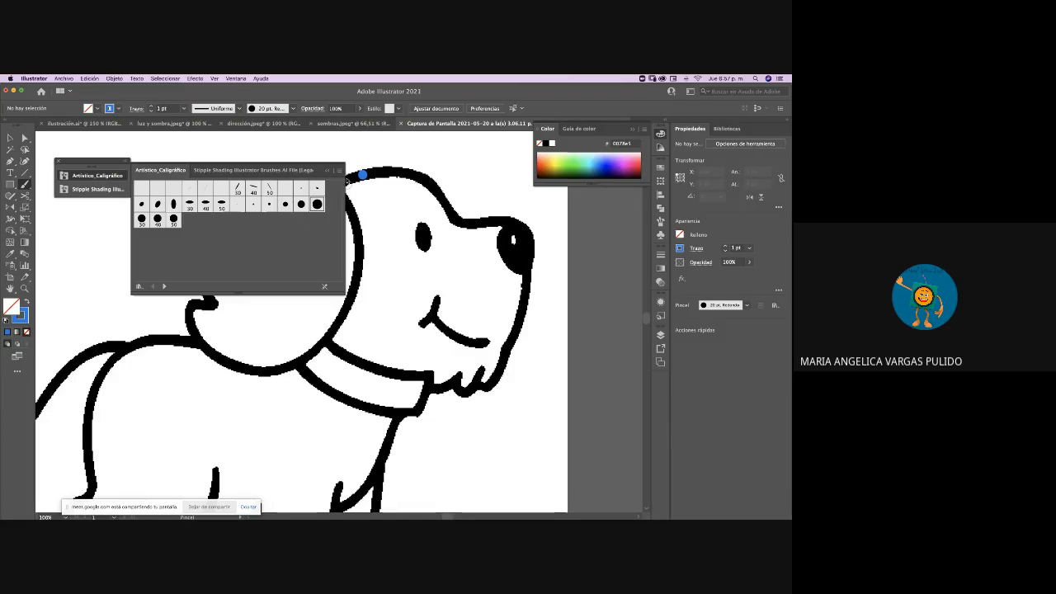
key("super+z")
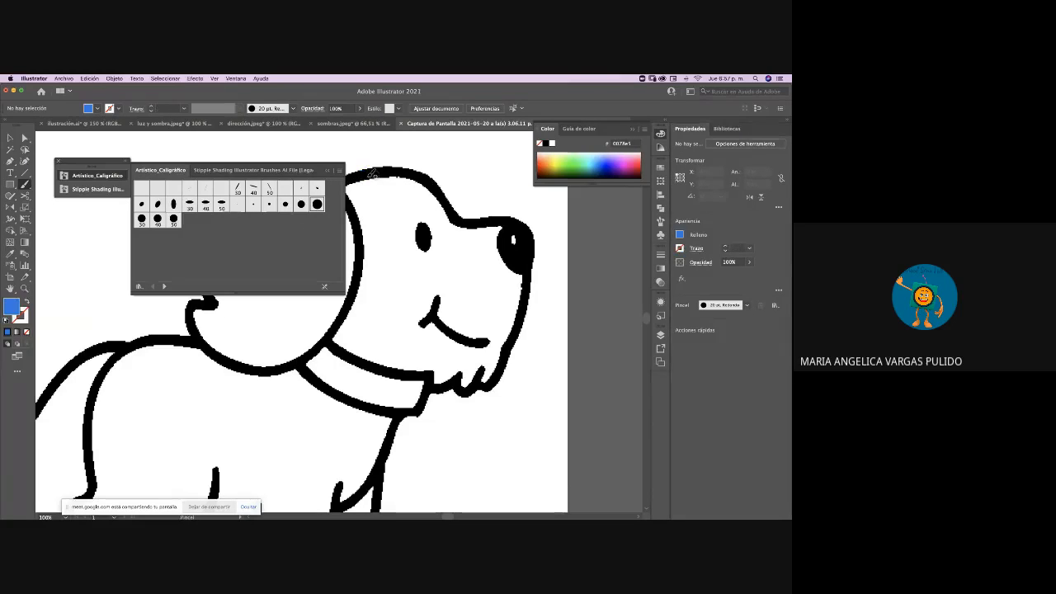
Trace the dog's forehead, snout and front of the muzzle down to the chin in blue with the 20 pt round brush
left_click(323, 173)
mouse_move(335, 187)
left_mouse_down()
mouse_move(372, 170)
mouse_move(418, 173)
mouse_move(467, 219)
mouse_move(528, 230)
left_mouse_up()
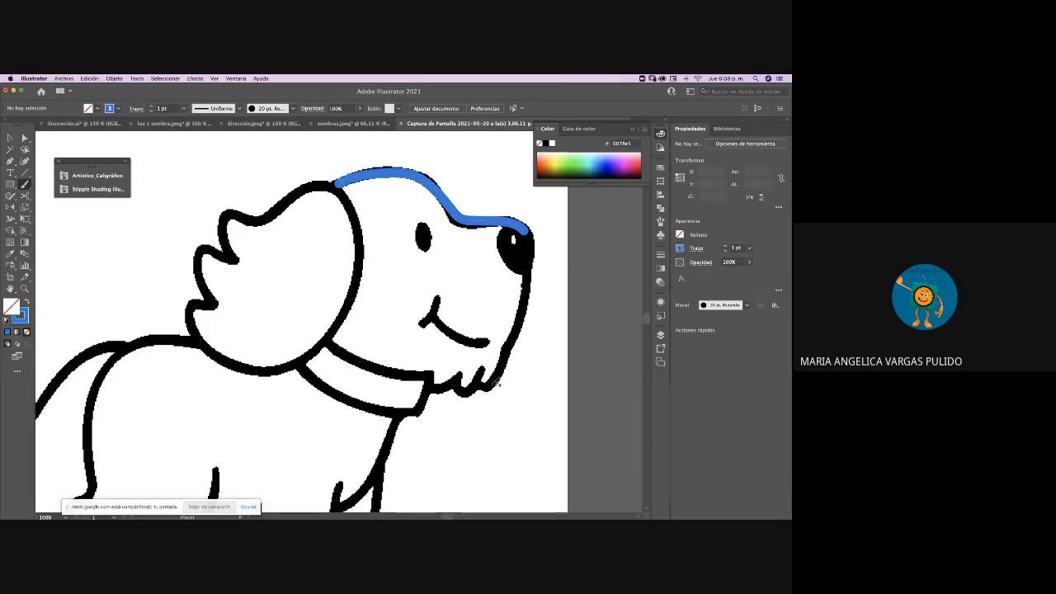
mouse_move(492, 385)
left_mouse_down()
mouse_move(503, 348)
mouse_move(515, 347)
mouse_move(527, 234)
left_mouse_up()
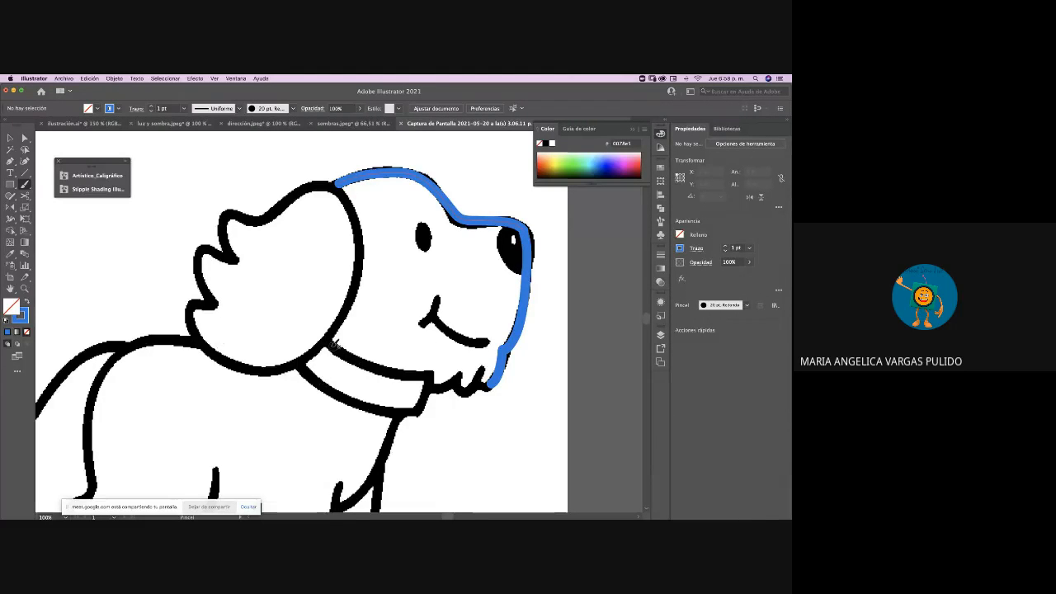
Choose the 30 pt flat calligraphic brush and paint a short blue test stroke in the blank area behind the dog's head
left_click(101, 178)
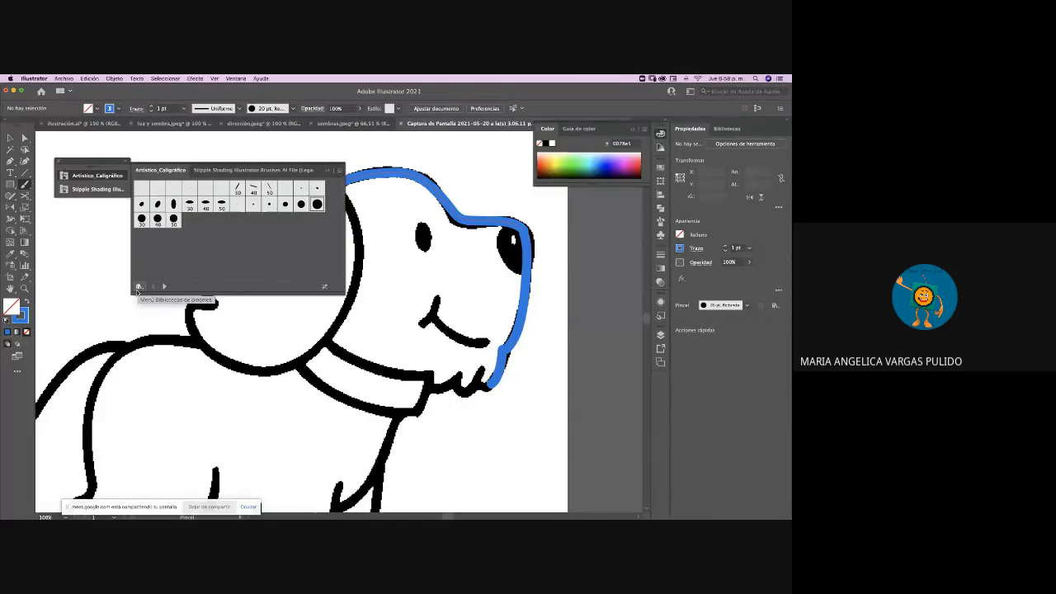
left_click(238, 189)
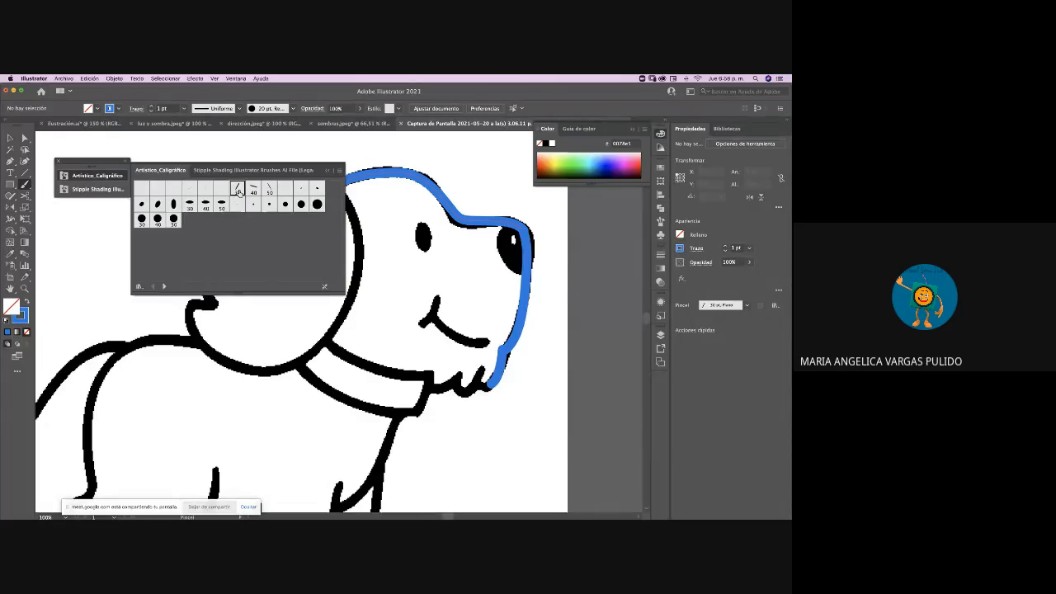
left_click_drag(86, 244, 112, 249)
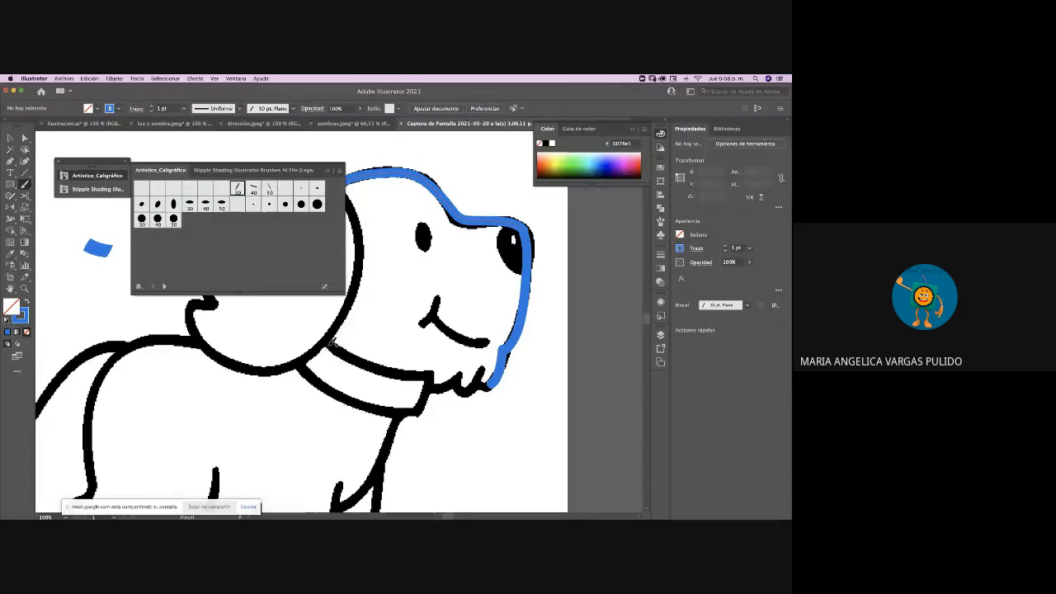
Trace the dog's collar in blue with the 30 pt flat brush and paint over the eye with the 20 pt oval brush
left_click_drag(329, 343, 432, 381)
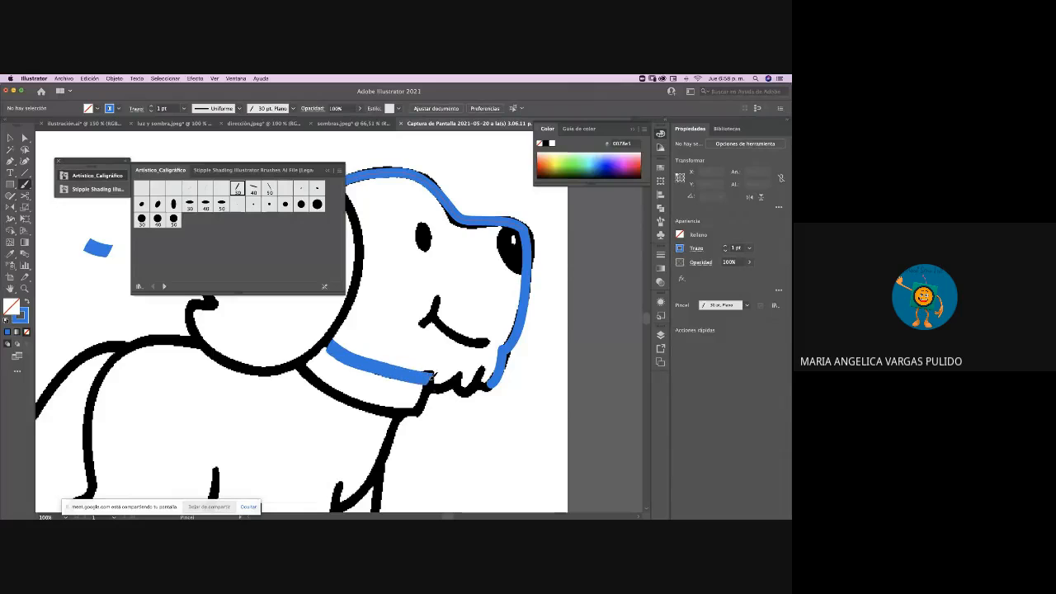
mouse_move(301, 368)
left_mouse_down()
mouse_move(422, 413)
mouse_move(433, 378)
mouse_move(422, 410)
left_mouse_up()
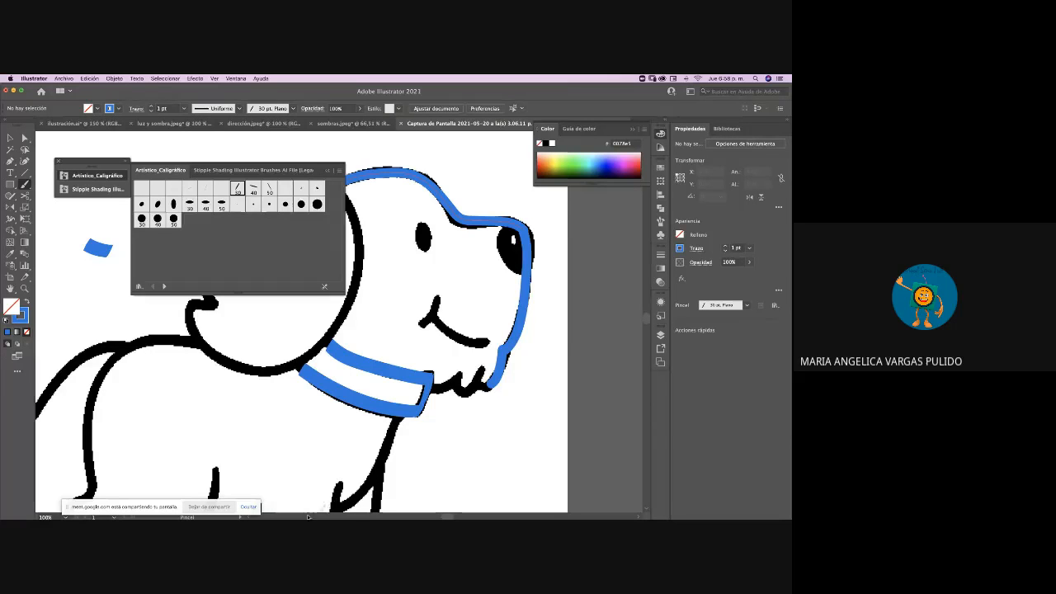
left_click(161, 207)
left_click(172, 204)
mouse_move(425, 227)
left_mouse_down()
mouse_move(417, 239)
mouse_move(426, 250)
mouse_move(429, 225)
left_mouse_up()
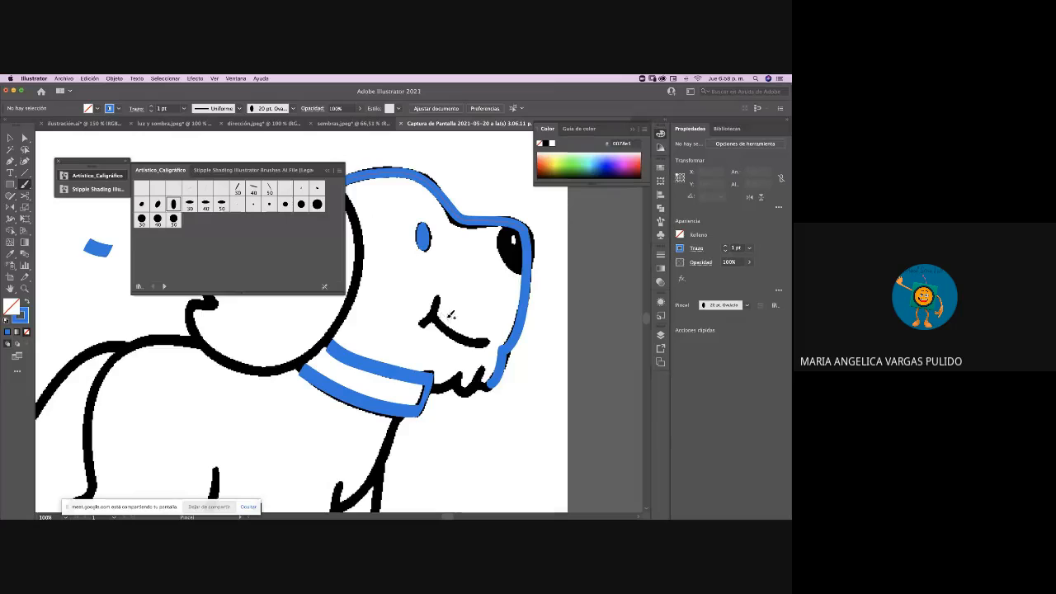
Trace the dog's mouth and the chin fur up to the collar in blue with the 15 pt oval brush
left_click(158, 205)
mouse_move(424, 323)
left_mouse_down()
mouse_move(442, 298)
mouse_move(439, 318)
mouse_move(482, 330)
left_mouse_up()
key("super+z")
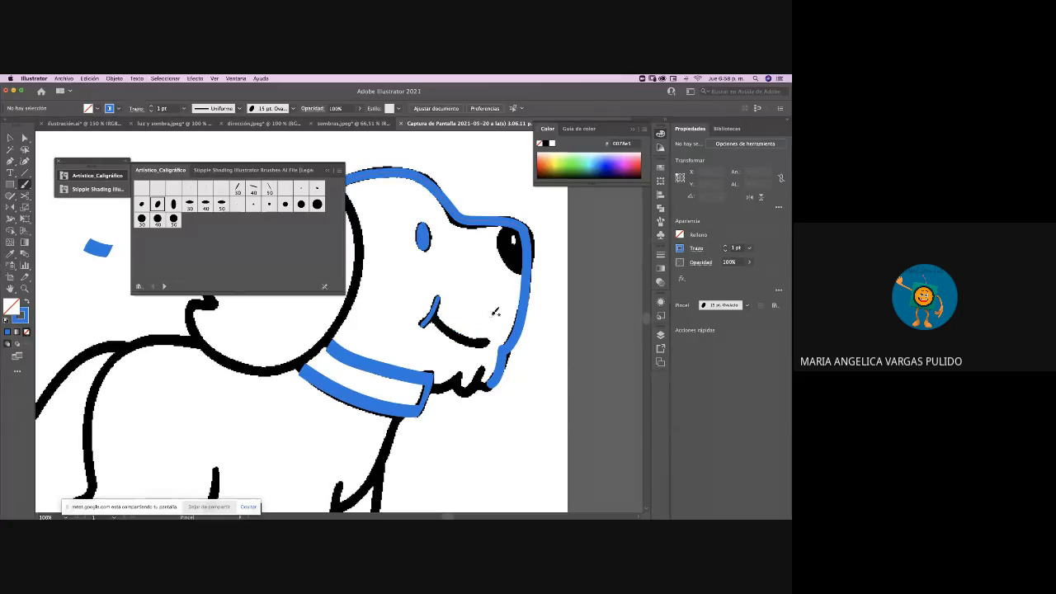
mouse_move(491, 339)
left_mouse_down()
mouse_move(454, 333)
mouse_move(437, 310)
left_mouse_up()
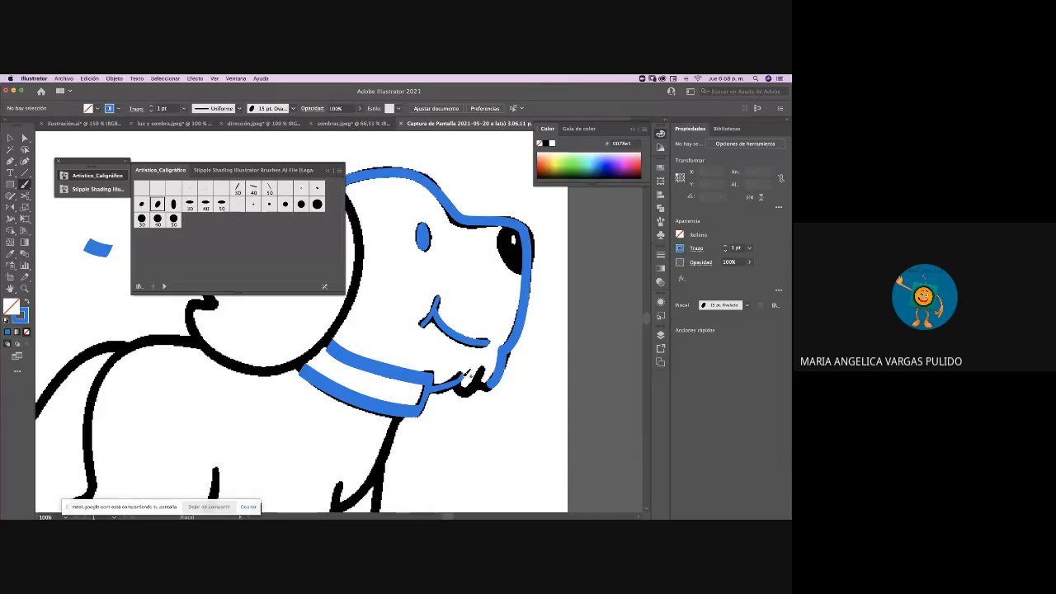
left_click_drag(458, 381, 494, 384)
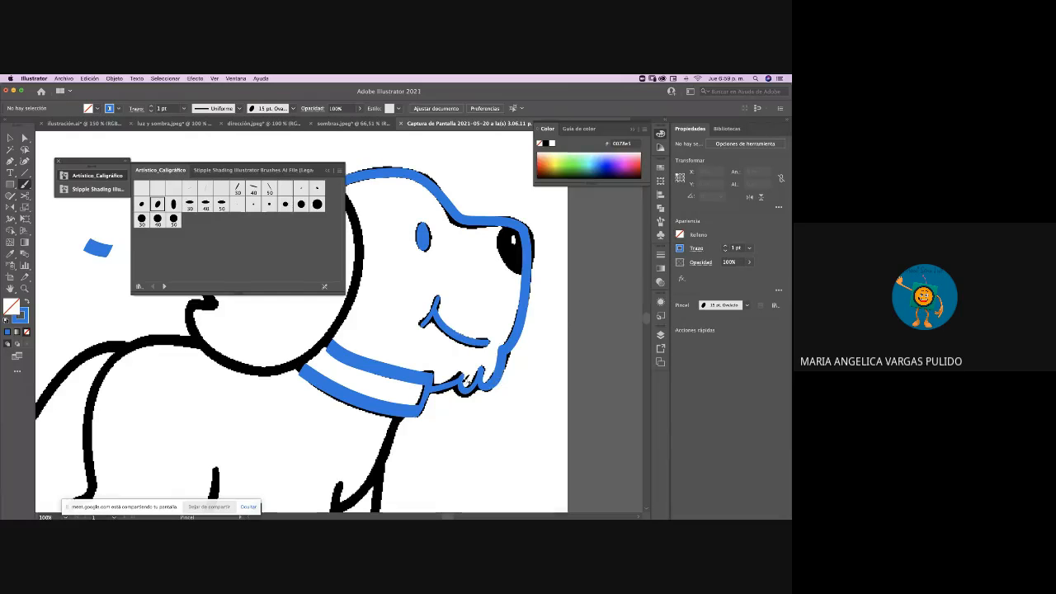
Choose the 15 pt round calligraphic brush and trace the whole outline of the dog's ear in blue
left_click(326, 171)
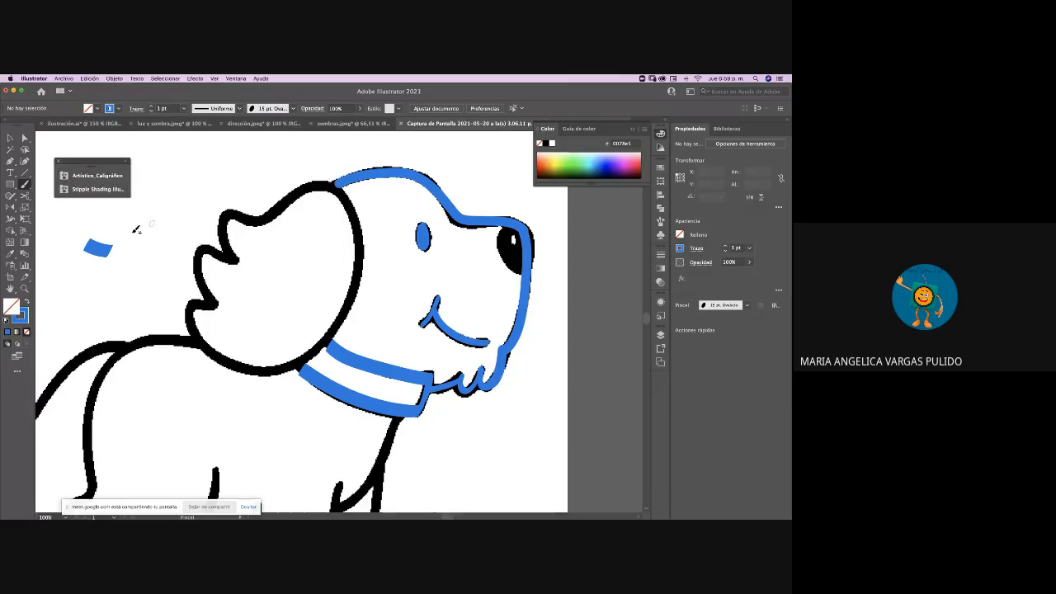
left_click(120, 181)
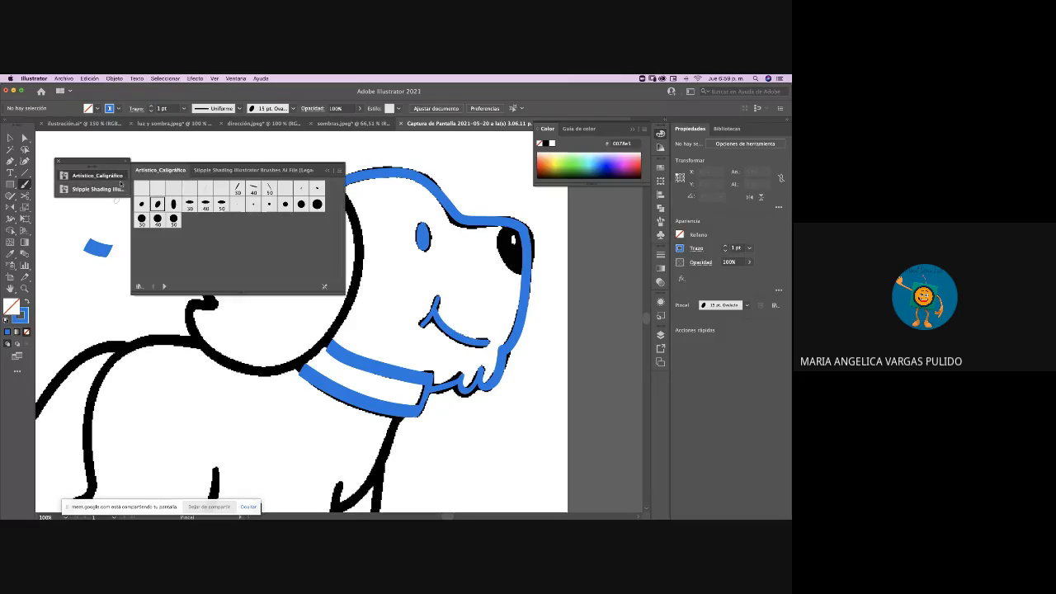
left_click(301, 204)
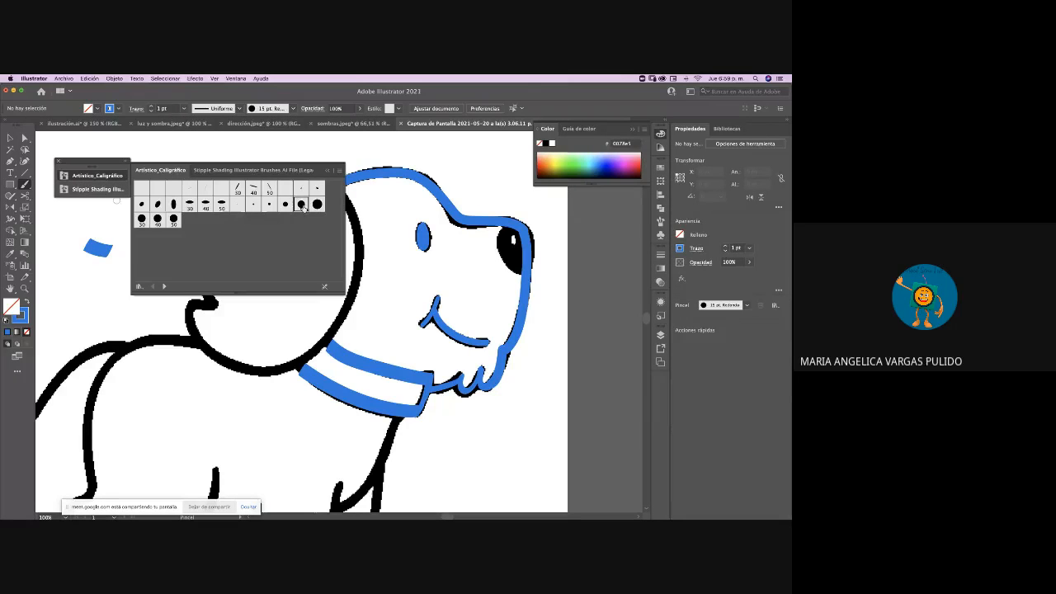
left_click(355, 220)
left_click(328, 171)
mouse_move(354, 196)
left_mouse_down()
mouse_move(327, 181)
mouse_move(259, 214)
mouse_move(228, 213)
mouse_move(237, 261)
mouse_move(198, 250)
mouse_move(216, 302)
mouse_move(193, 309)
mouse_move(196, 331)
mouse_move(219, 351)
left_mouse_up()
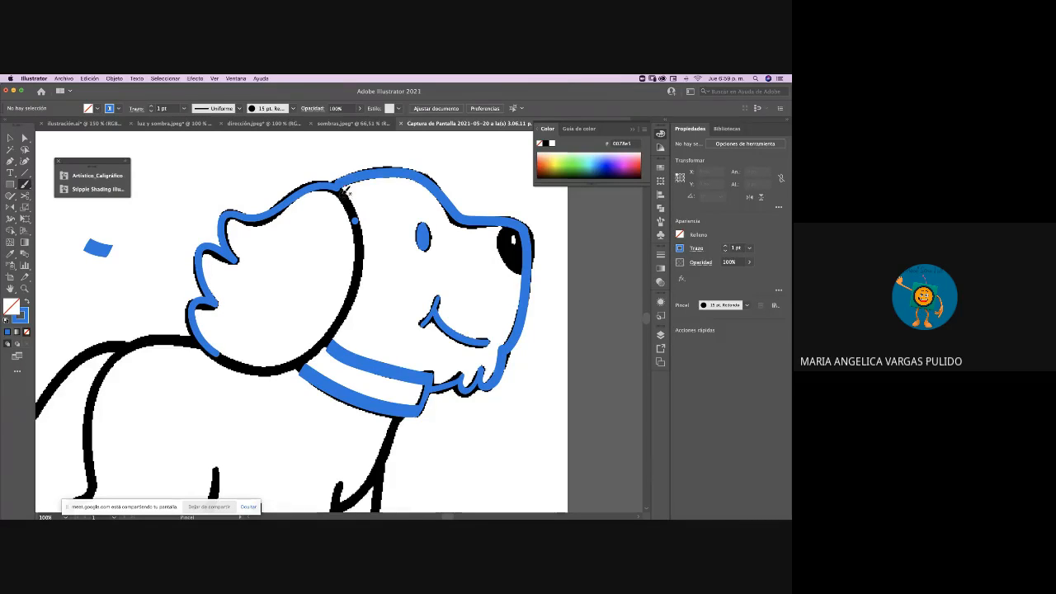
mouse_move(345, 189)
left_mouse_down()
mouse_move(364, 258)
mouse_move(345, 318)
mouse_move(278, 366)
mouse_move(215, 352)
left_mouse_up()
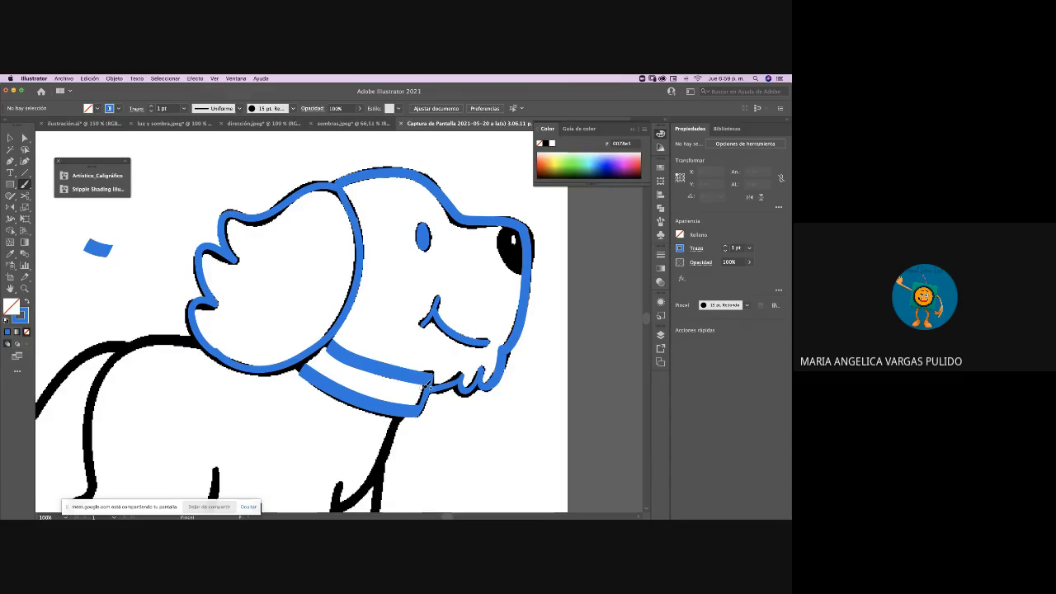
Paint the dog's nose solid blue with the 15 pt round brush, covering most of its white highlight
scroll(426, 385, "right", 2)
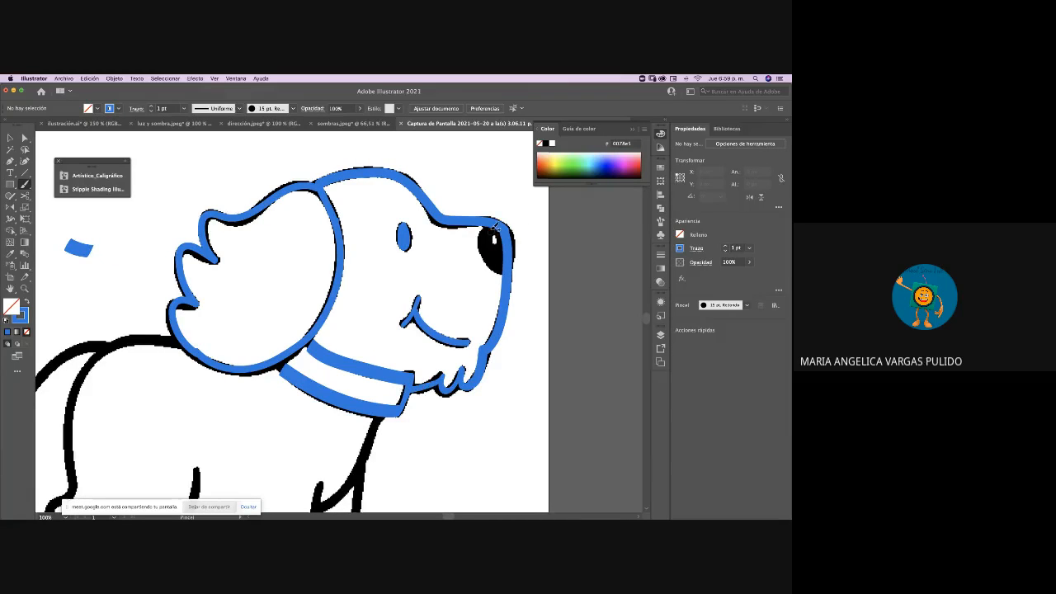
mouse_move(481, 234)
left_mouse_down()
mouse_move(487, 265)
mouse_move(505, 266)
left_mouse_up()
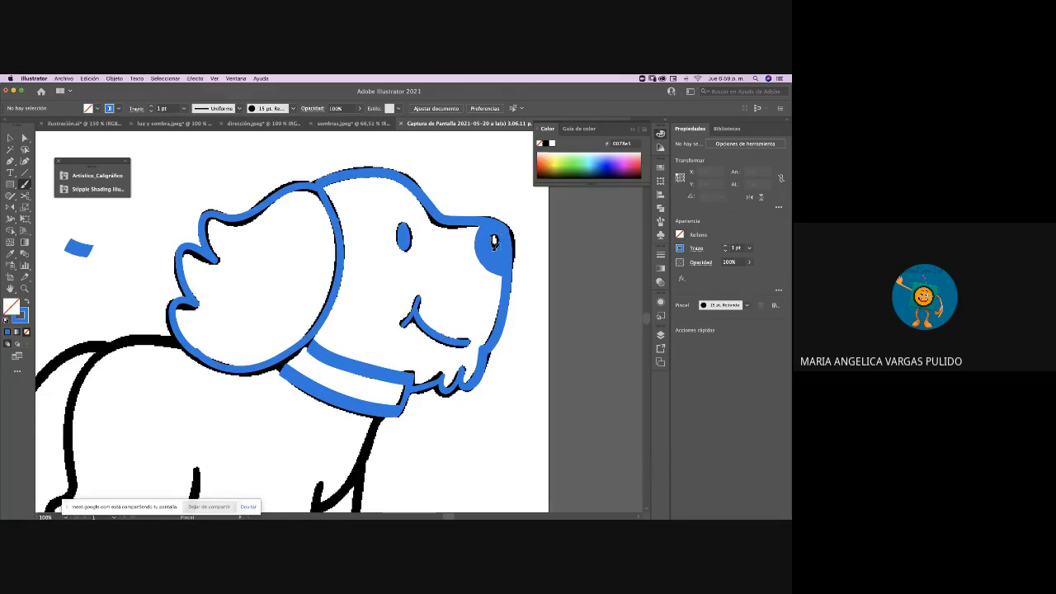
left_click_drag(494, 241, 493, 233)
Trace the dog's back, rump, both hind legs and the belly line in blue with the 15 pt round brush
scroll(575, 263, "left", 5)
scroll(576, 263, "down", 3)
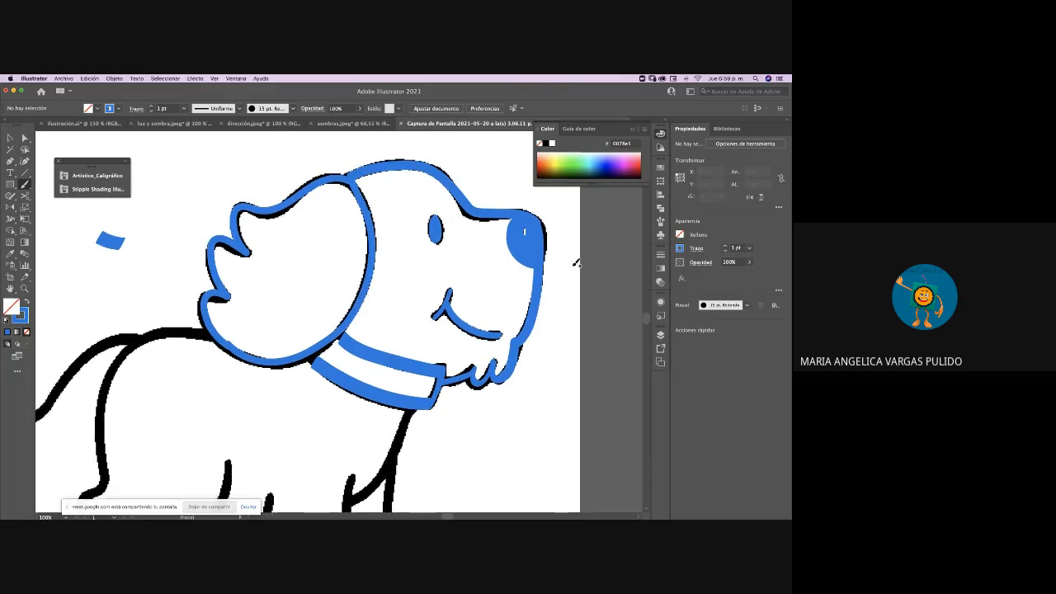
scroll(576, 263, "down", 2)
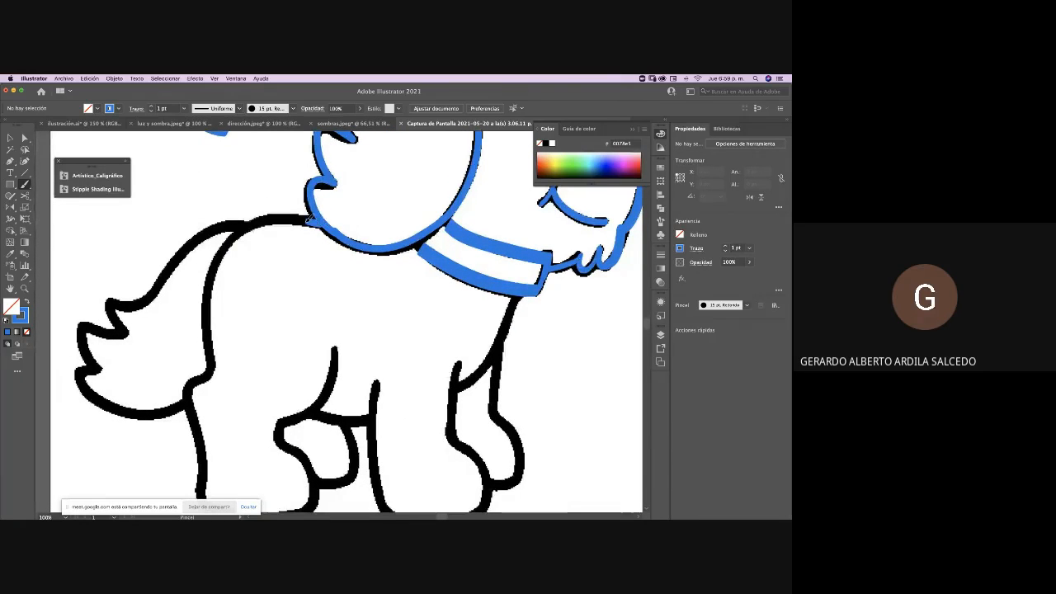
mouse_move(281, 220)
left_mouse_down()
mouse_move(225, 256)
mouse_move(211, 311)
mouse_move(218, 354)
mouse_move(193, 383)
mouse_move(211, 445)
left_mouse_up()
scroll(211, 446, "down", 3)
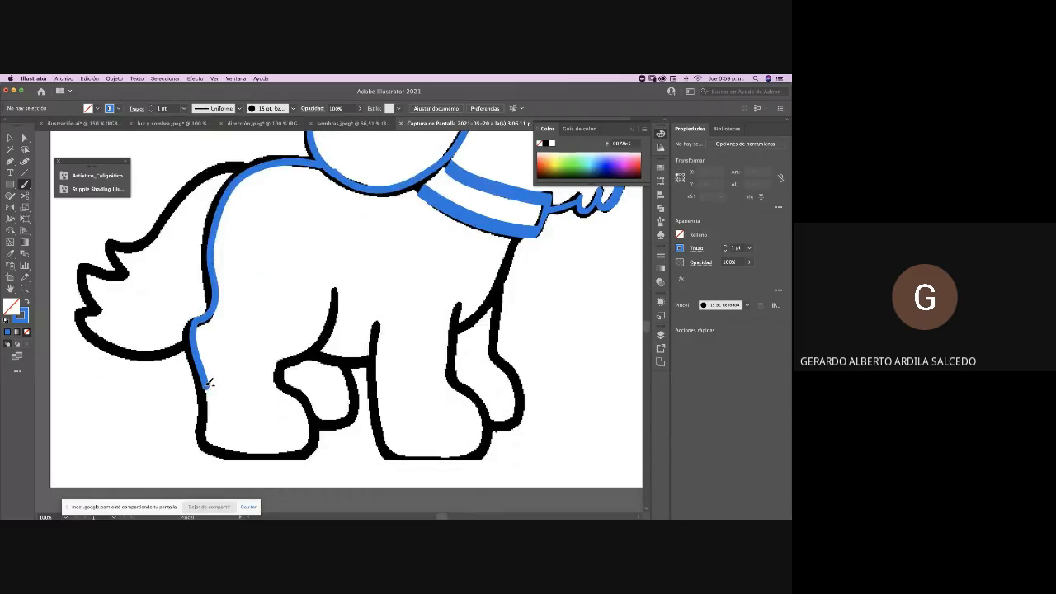
mouse_move(208, 383)
left_mouse_down()
mouse_move(207, 439)
mouse_move(299, 453)
mouse_move(317, 431)
mouse_move(316, 410)
mouse_move(284, 381)
mouse_move(283, 363)
mouse_move(324, 334)
mouse_move(334, 288)
left_mouse_up()
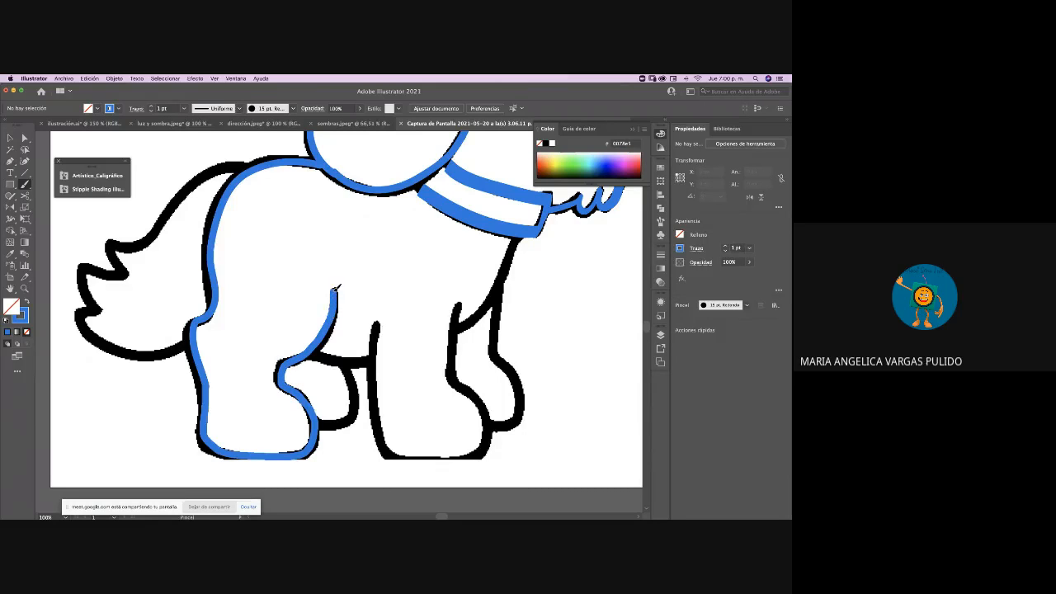
mouse_move(314, 355)
left_mouse_down()
mouse_move(346, 367)
mouse_move(362, 394)
mouse_move(353, 419)
mouse_move(317, 413)
left_mouse_up()
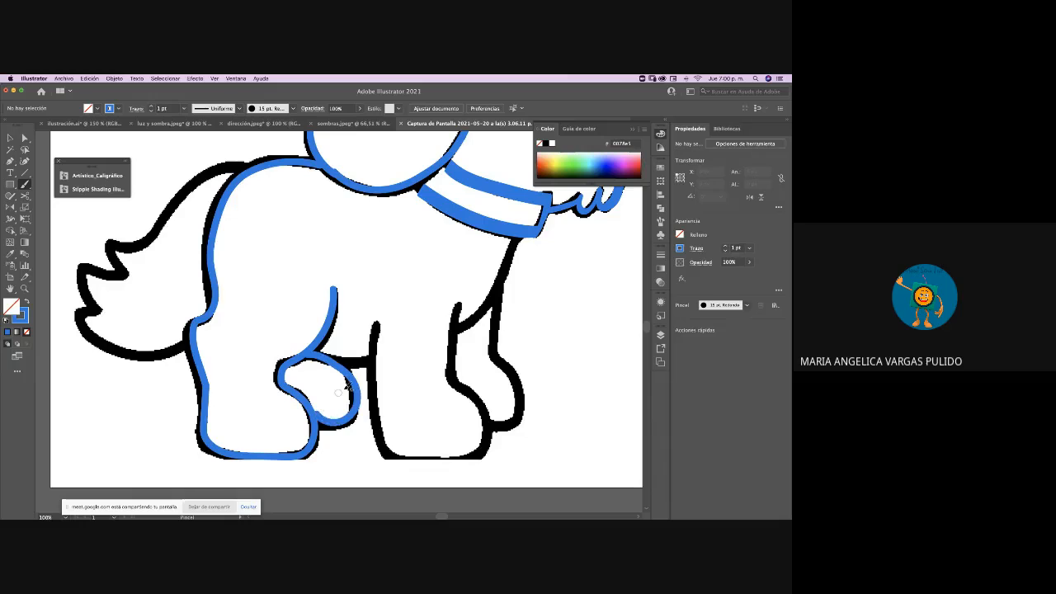
left_click_drag(334, 355, 372, 359)
Trace both front legs and the chest line below the collar in blue with the 20 pt oval brush
left_click(95, 175)
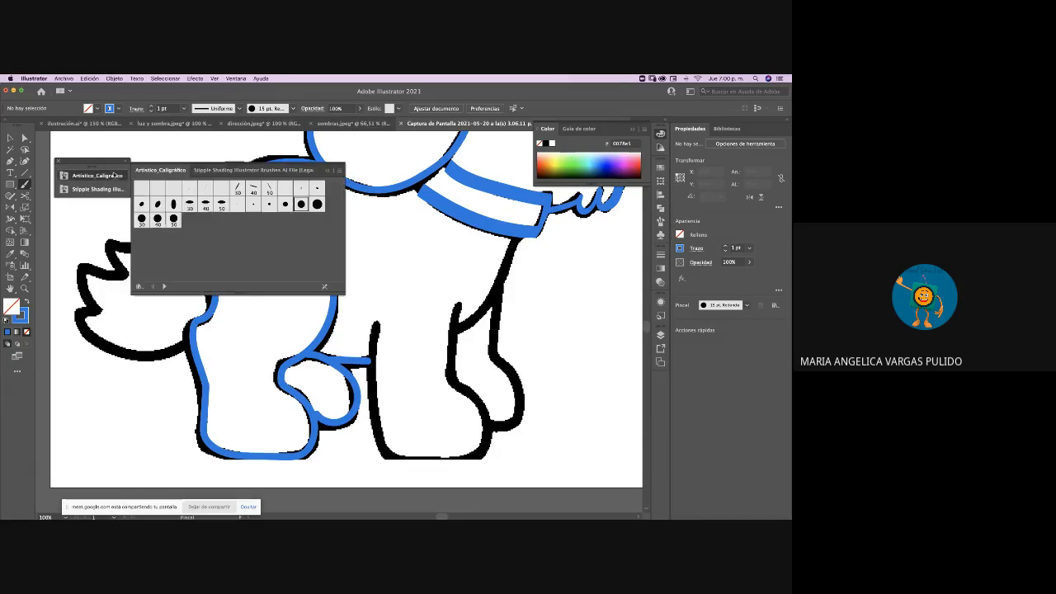
left_click(173, 204)
left_click_drag(377, 322, 397, 456)
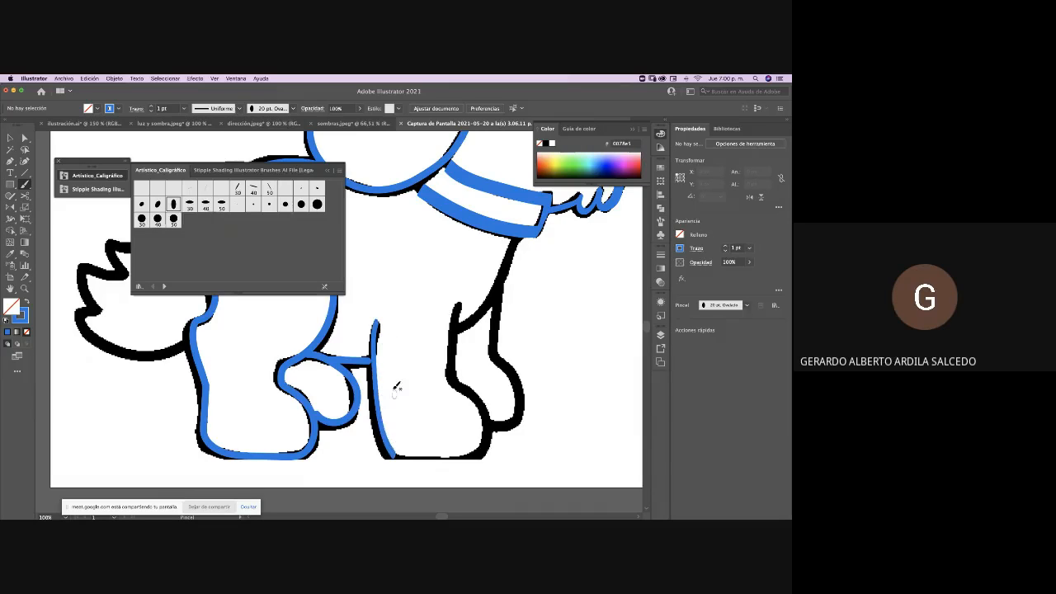
left_click(173, 218)
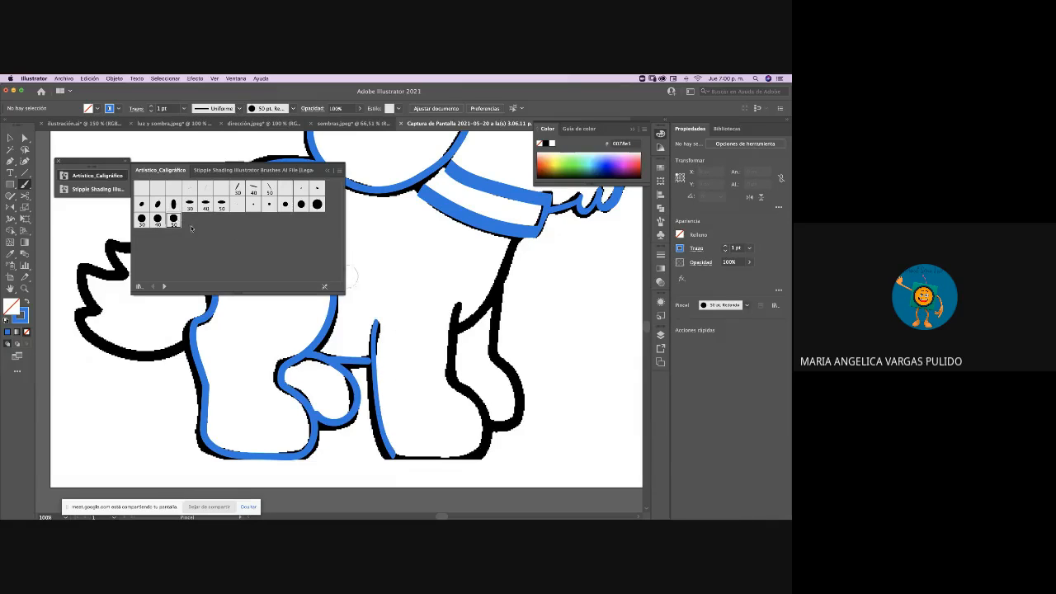
left_click(173, 205)
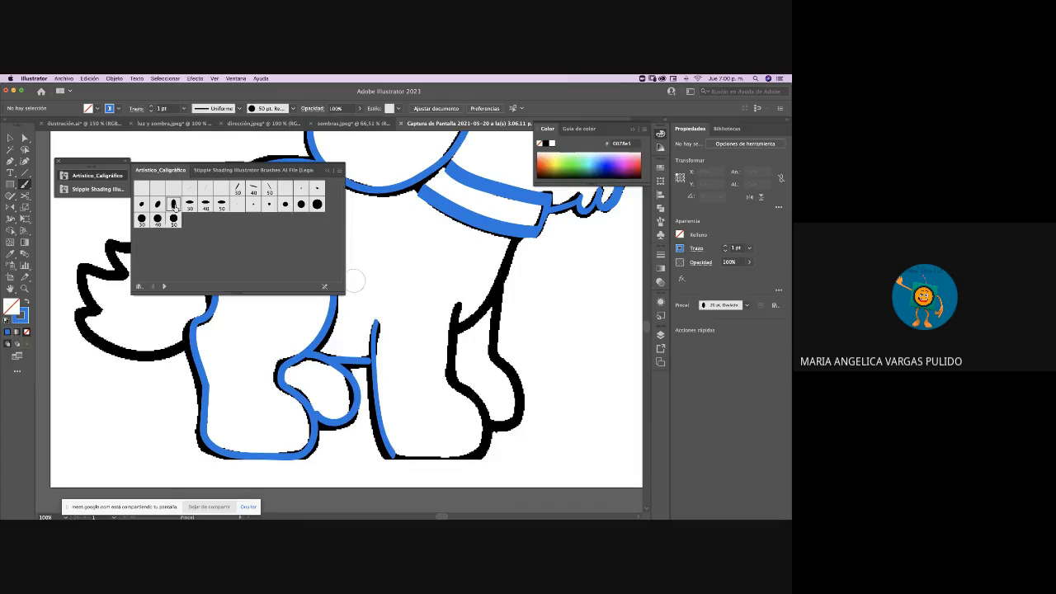
mouse_move(459, 305)
left_mouse_down()
mouse_move(452, 356)
mouse_move(491, 414)
mouse_move(489, 439)
left_mouse_up()
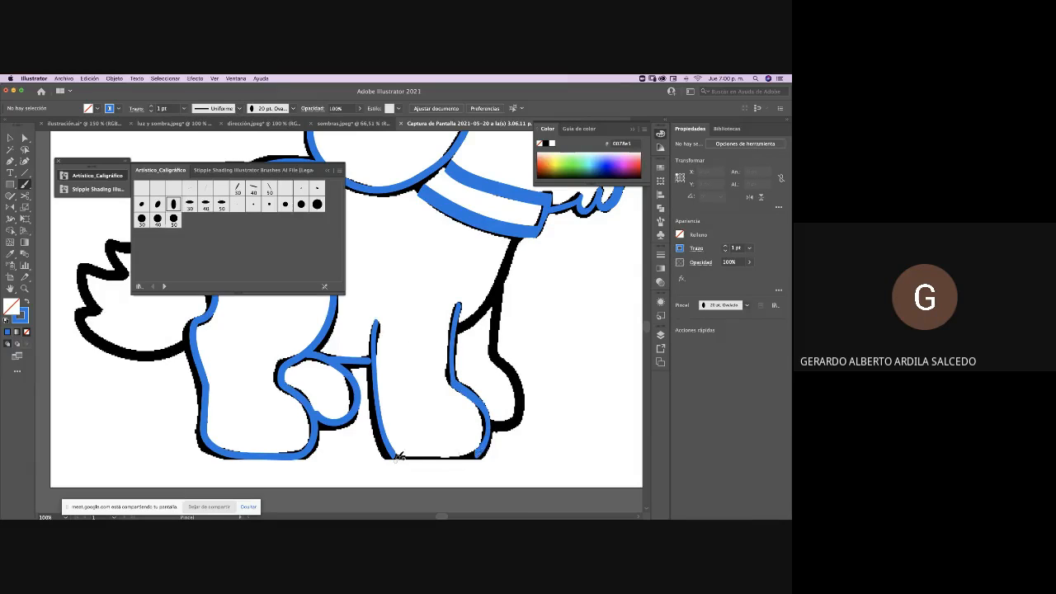
left_click_drag(396, 457, 493, 459)
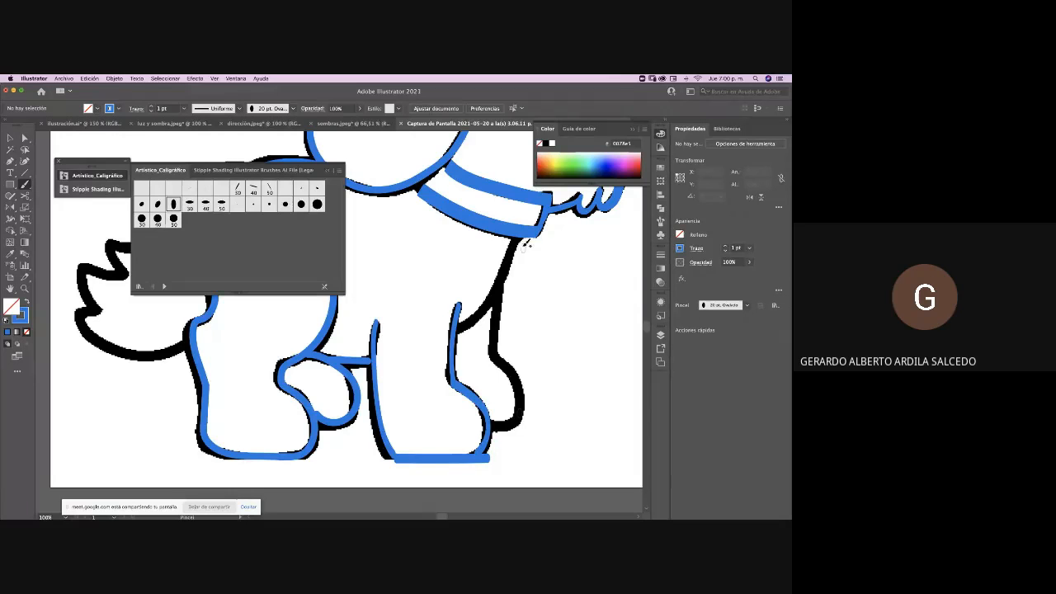
mouse_move(515, 242)
left_mouse_down()
mouse_move(485, 305)
mouse_move(458, 321)
left_mouse_up()
mouse_move(501, 284)
left_mouse_down()
mouse_move(499, 332)
mouse_move(522, 386)
mouse_move(513, 417)
mouse_move(489, 423)
left_mouse_up()
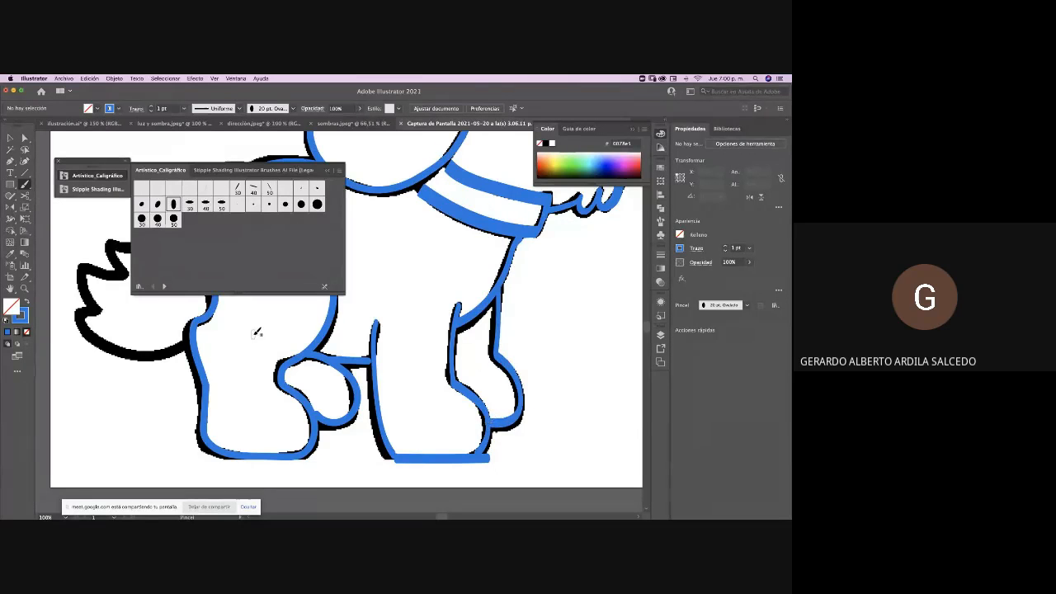
Paint a blue circle in the blank area above the tail with the 20 pt oval brush and scribble its inside full
scroll(257, 332, "up", 2)
scroll(256, 333, "left", 4)
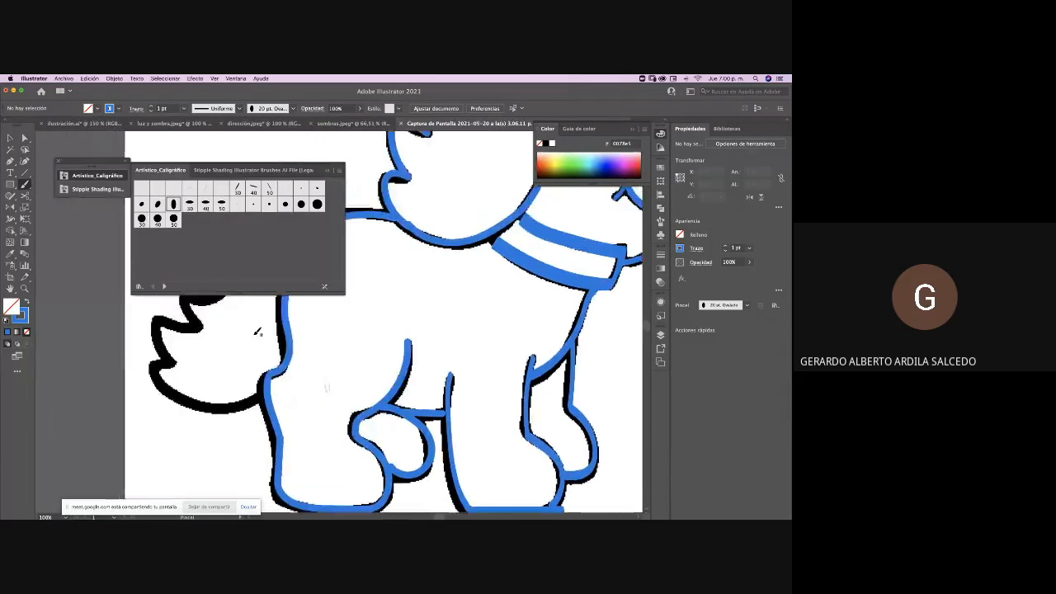
scroll(257, 333, "left", 3)
scroll(256, 333, "up", 1)
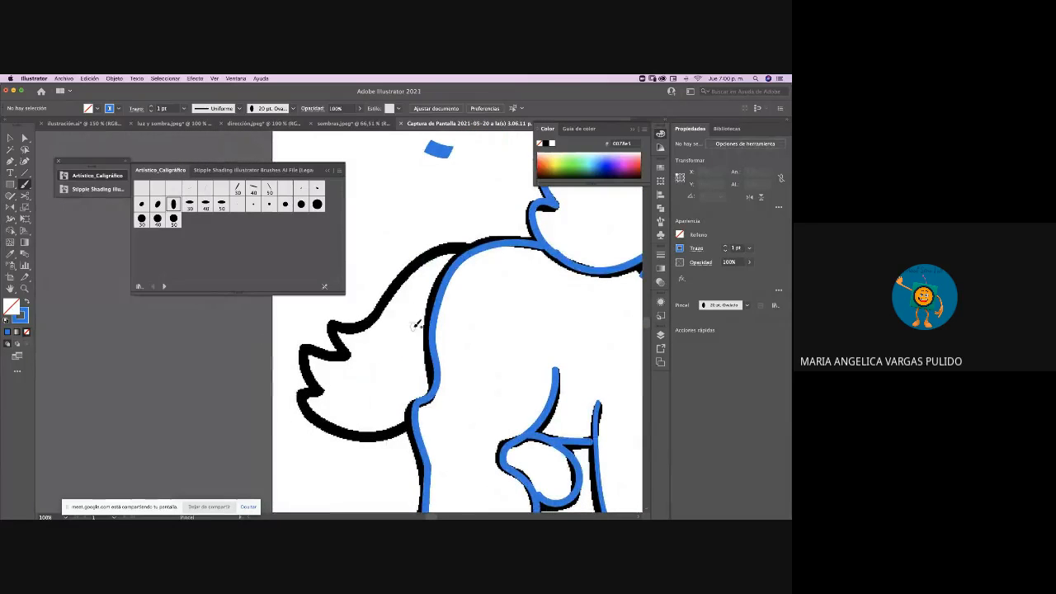
mouse_move(413, 171)
left_mouse_down()
mouse_move(374, 172)
mouse_move(393, 215)
mouse_move(415, 164)
left_mouse_up()
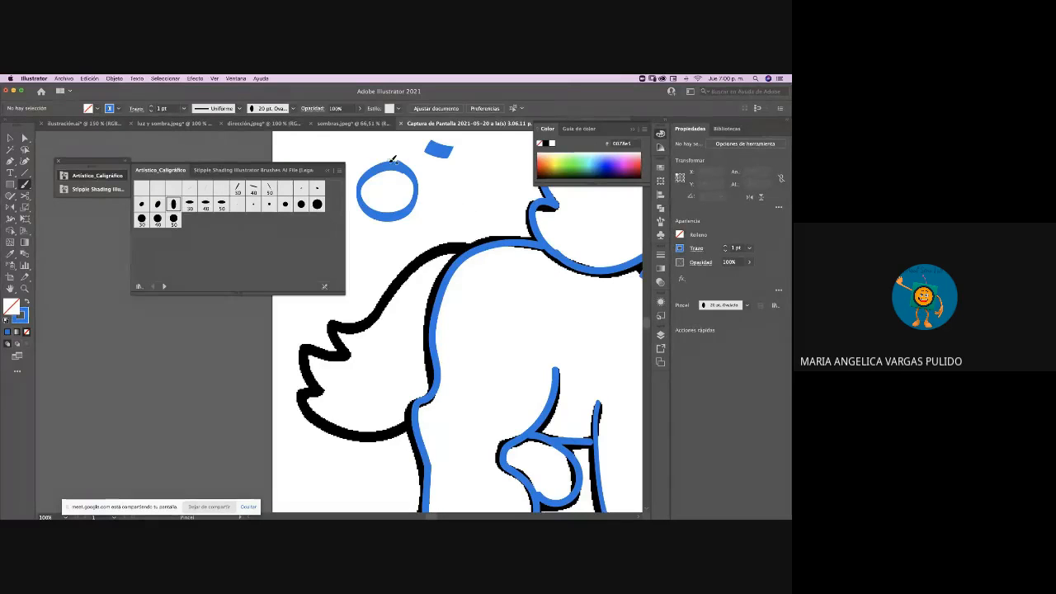
mouse_move(389, 168)
left_mouse_down()
mouse_move(364, 190)
mouse_move(408, 185)
mouse_move(411, 205)
mouse_move(420, 173)
mouse_move(397, 193)
left_mouse_up()
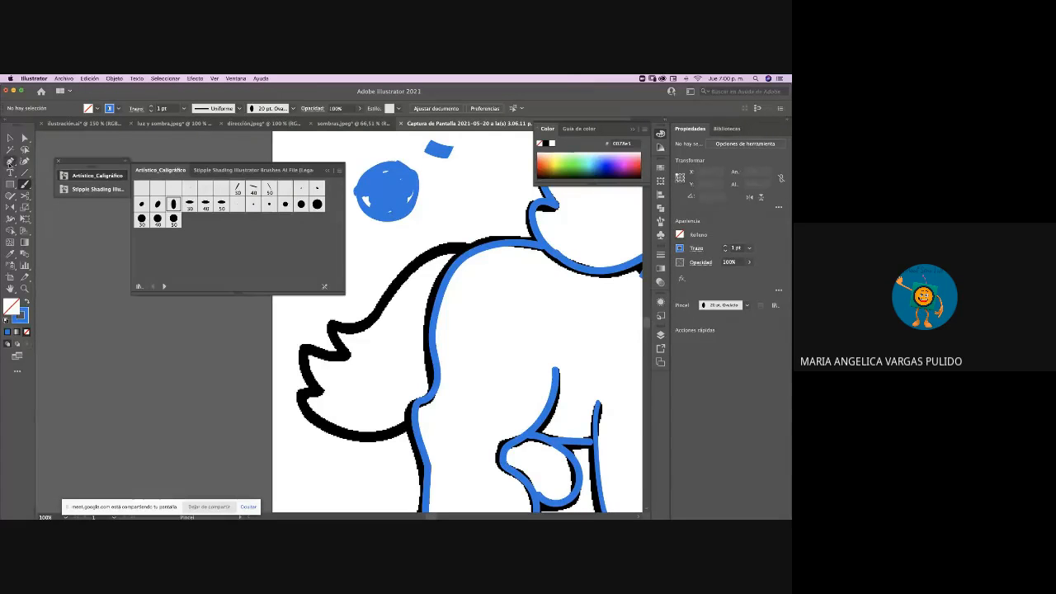
Draw a circle about 156 px in diameter with the Ellipse tool beside the tail and fill it with green
left_click(13, 184)
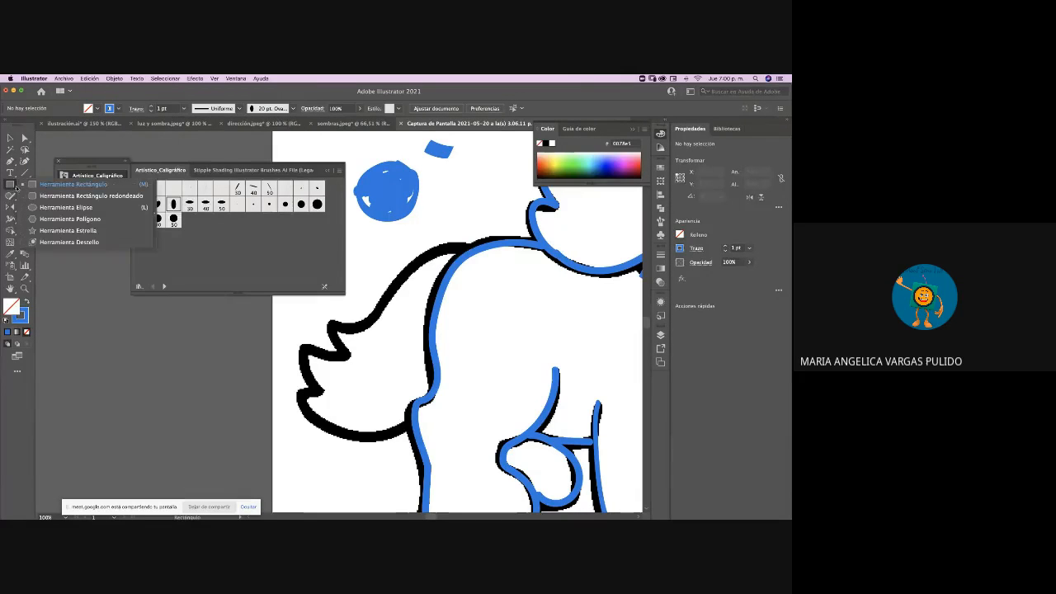
left_click(66, 207)
left_click_drag(221, 318, 291, 391)
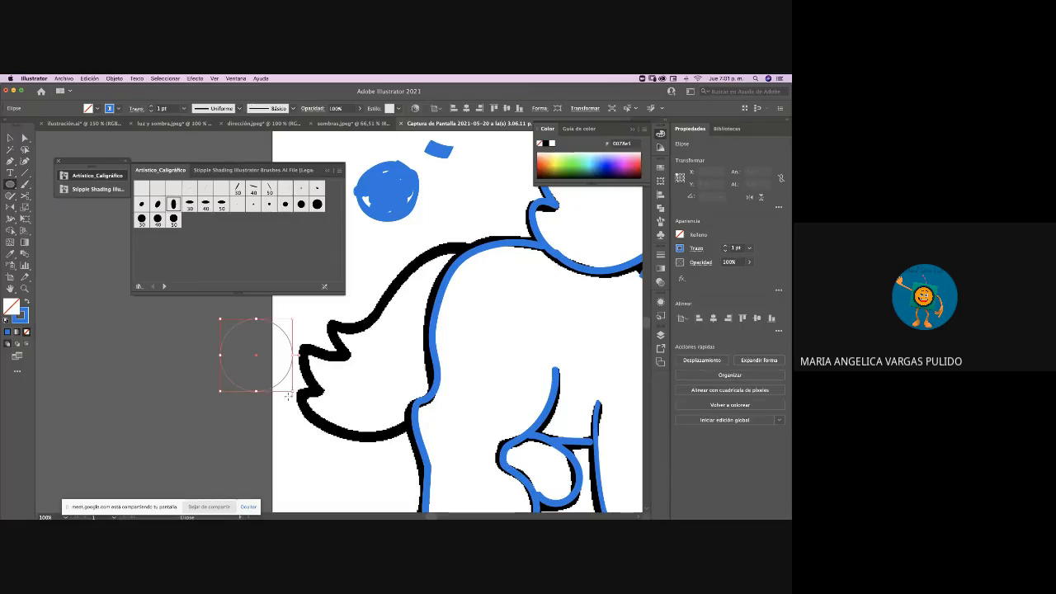
double_click(15, 307)
left_click(394, 254)
left_click(553, 240)
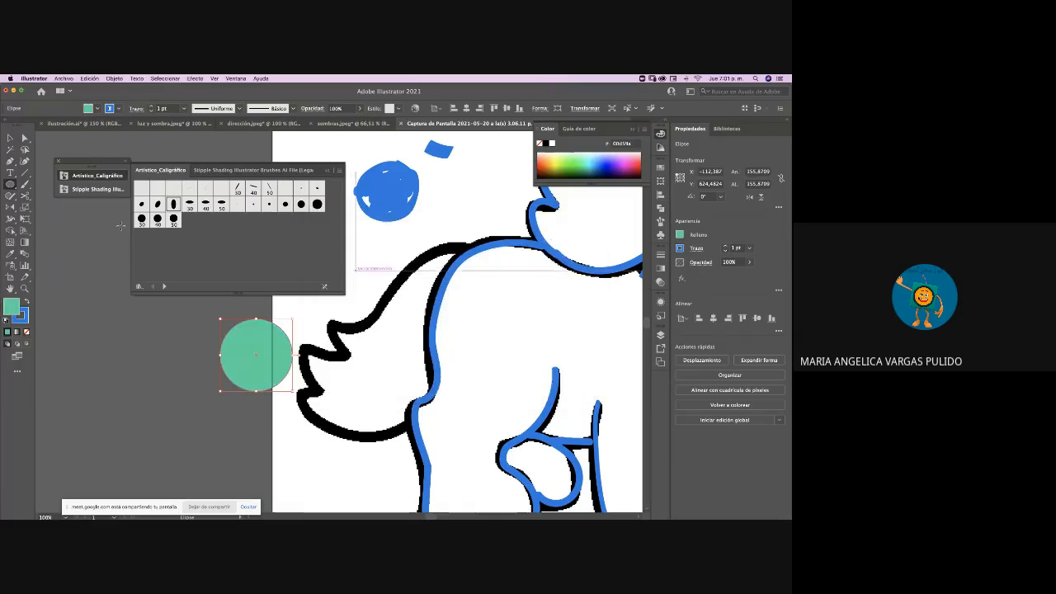
Delete the green circle beside the tail
left_click(10, 138)
left_click(168, 335)
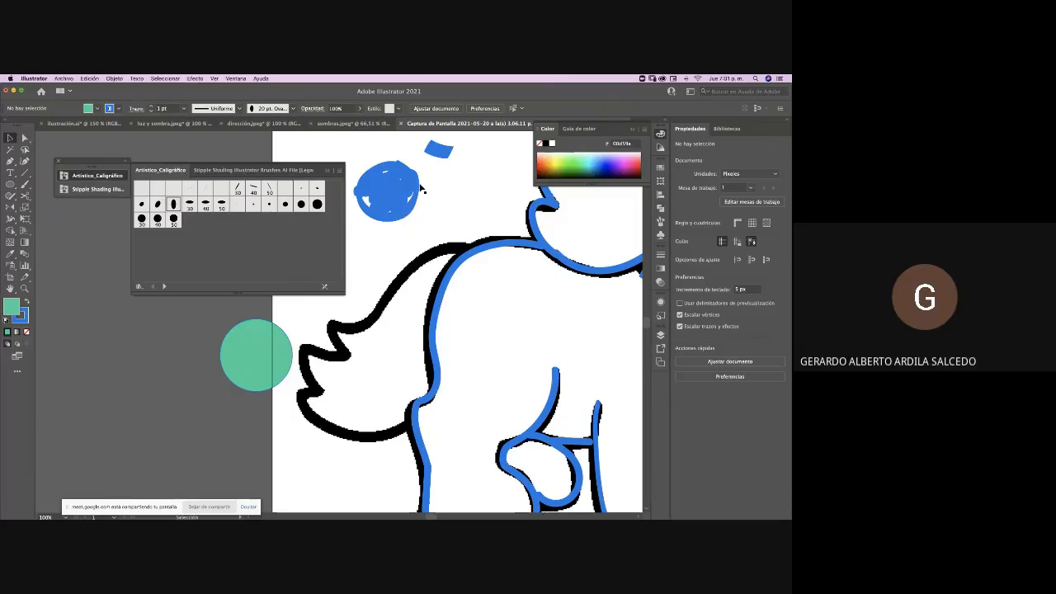
left_click(278, 365)
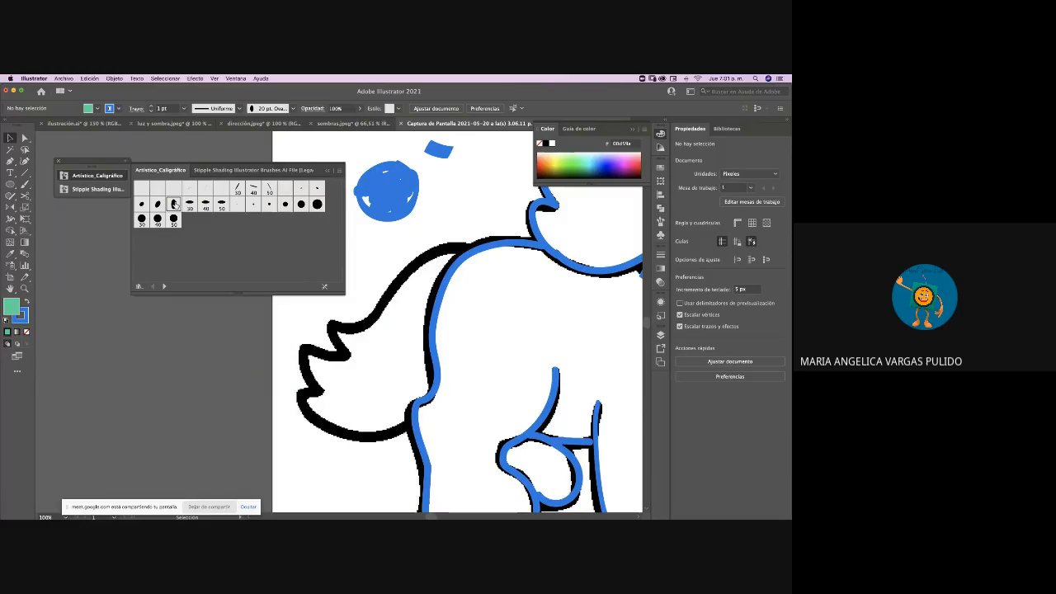
left_click(158, 204)
left_click(174, 206)
left_click_drag(363, 195, 396, 188)
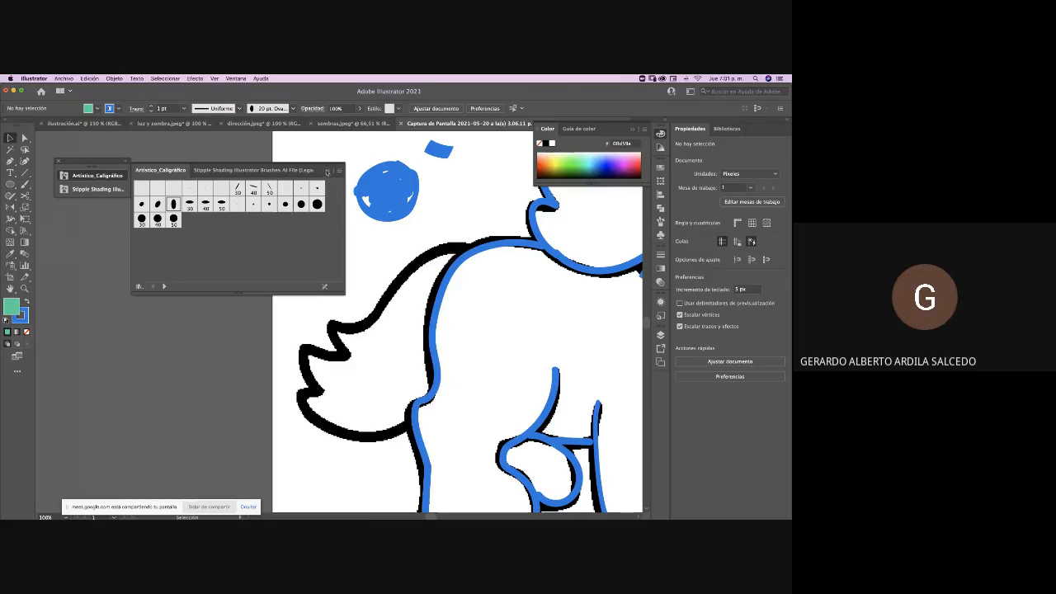
Trace the dog's whole tail outline in blue with the 20 pt oval brush on Capa 2
left_click(328, 171)
left_click(661, 335)
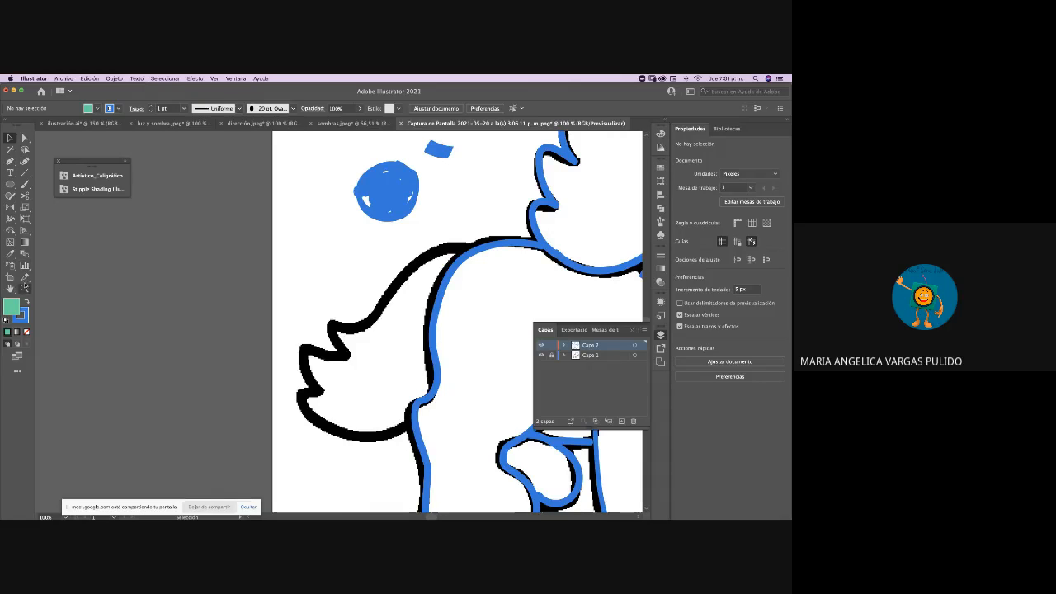
left_click(25, 184)
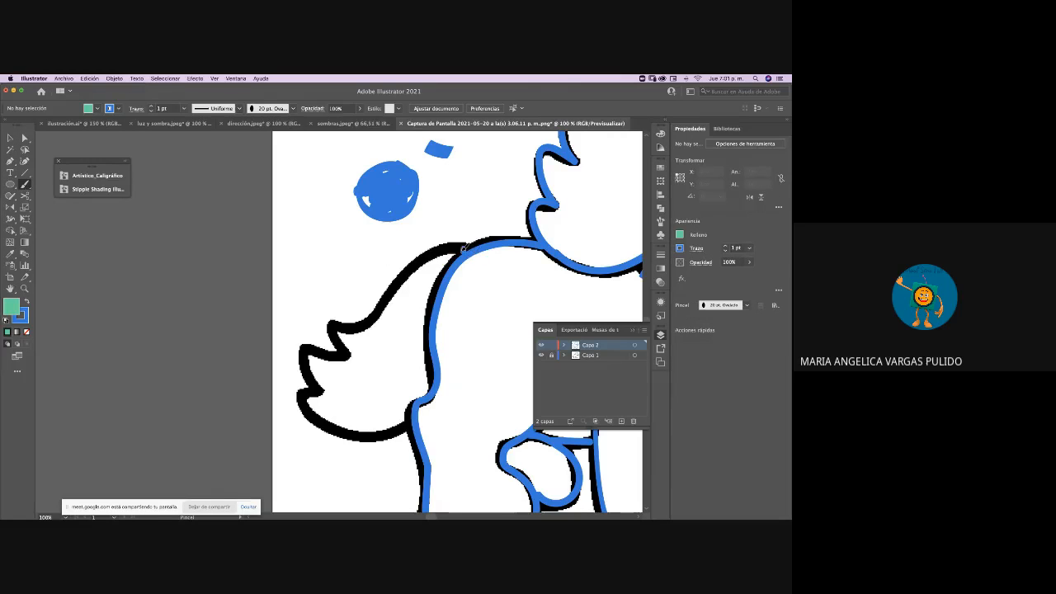
mouse_move(463, 248)
left_mouse_down()
mouse_move(404, 276)
mouse_move(367, 320)
mouse_move(333, 327)
mouse_move(350, 351)
mouse_move(301, 359)
mouse_move(330, 389)
mouse_move(302, 390)
mouse_move(323, 421)
mouse_move(360, 432)
mouse_move(414, 417)
left_mouse_up()
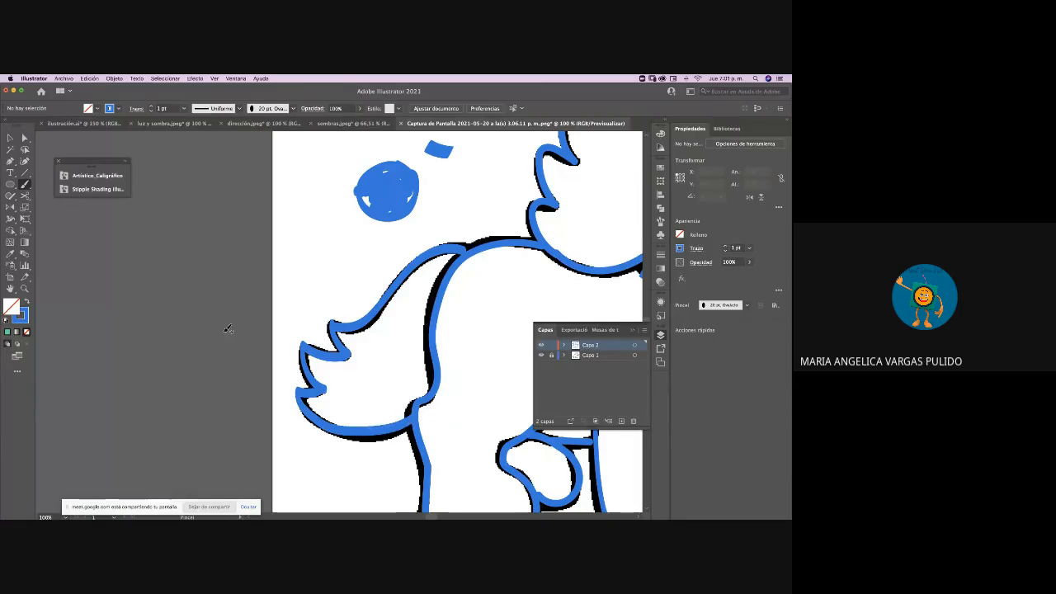
left_click(10, 138)
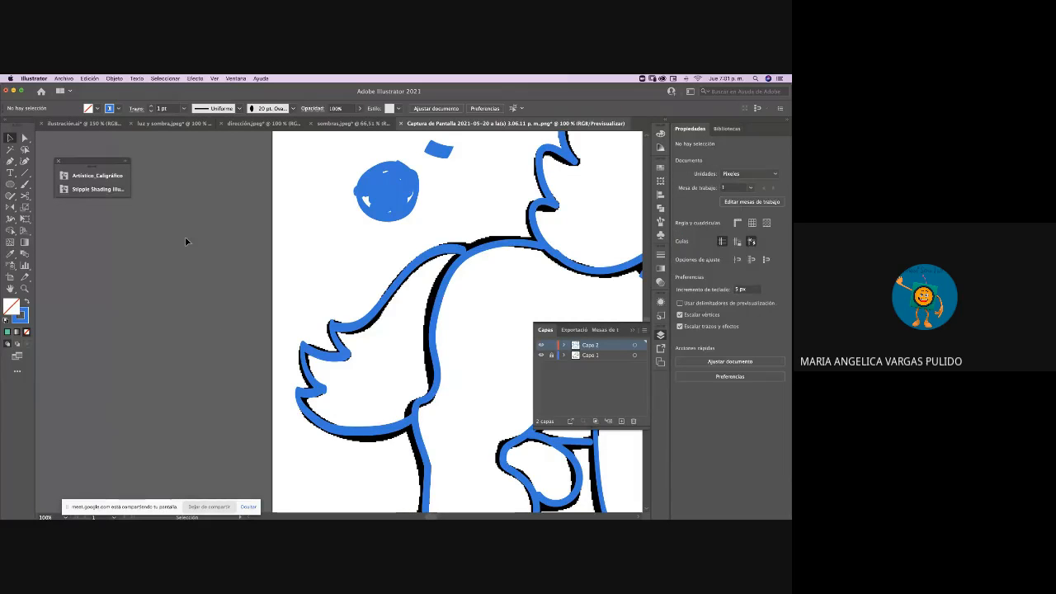
Hide the Capa 1 layer holding the original image so that only the blue tracing shows
key("super+minus")
scroll(185, 240, "right", 5)
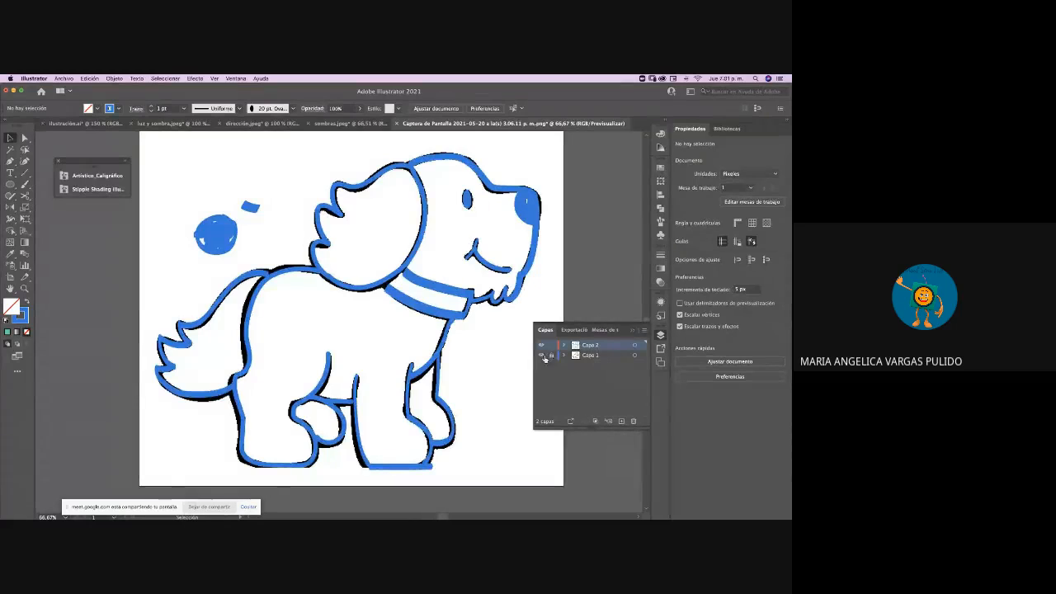
left_click(542, 356)
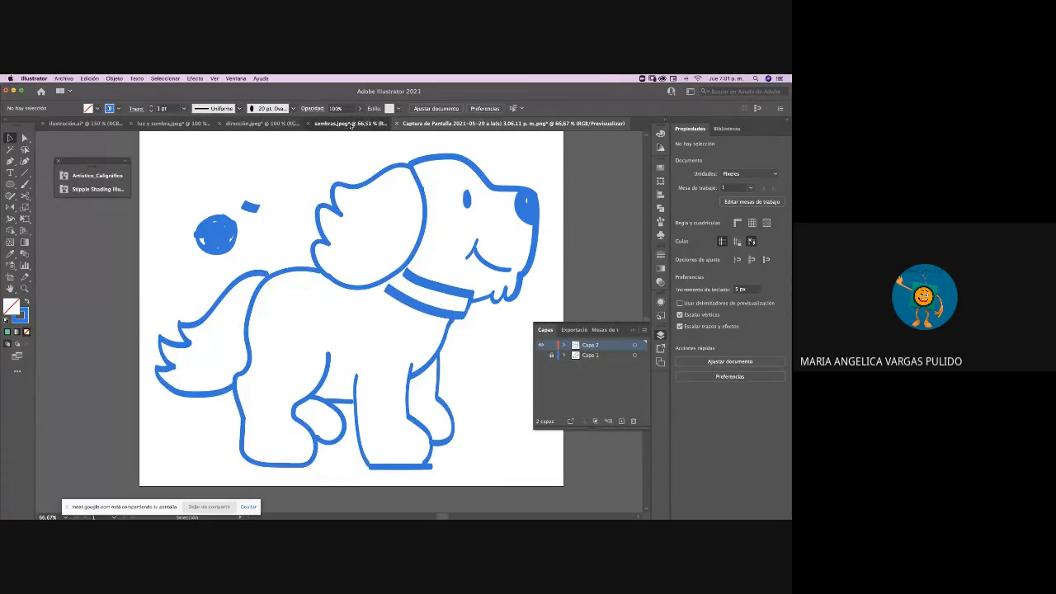
Close the reference documents sombras.jpeg, dirección.jpeg and luz y sombra.jpeg without saving their changes
left_click(374, 129)
left_click(388, 124)
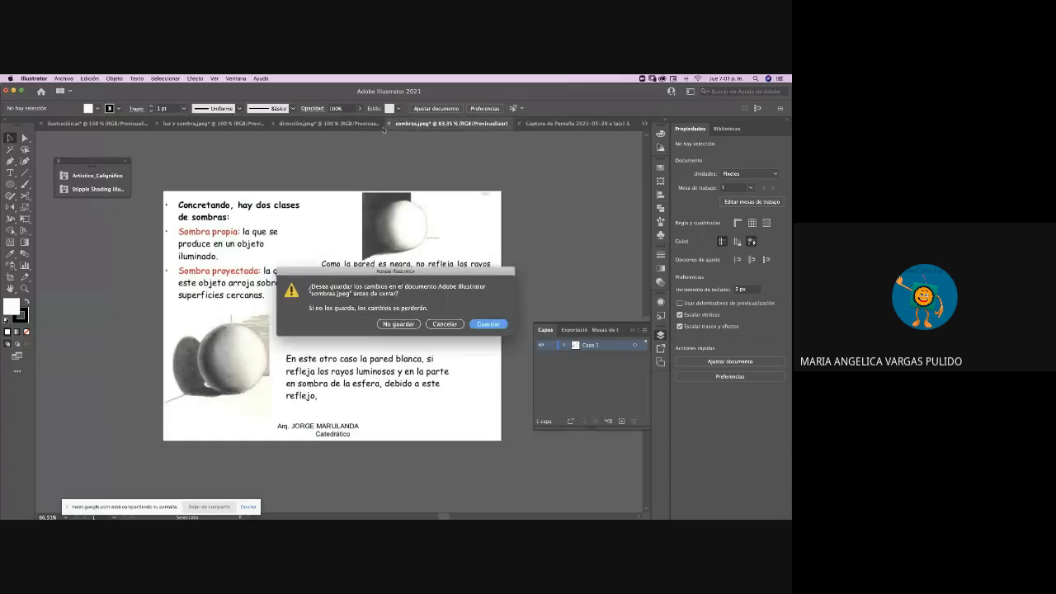
left_click(398, 324)
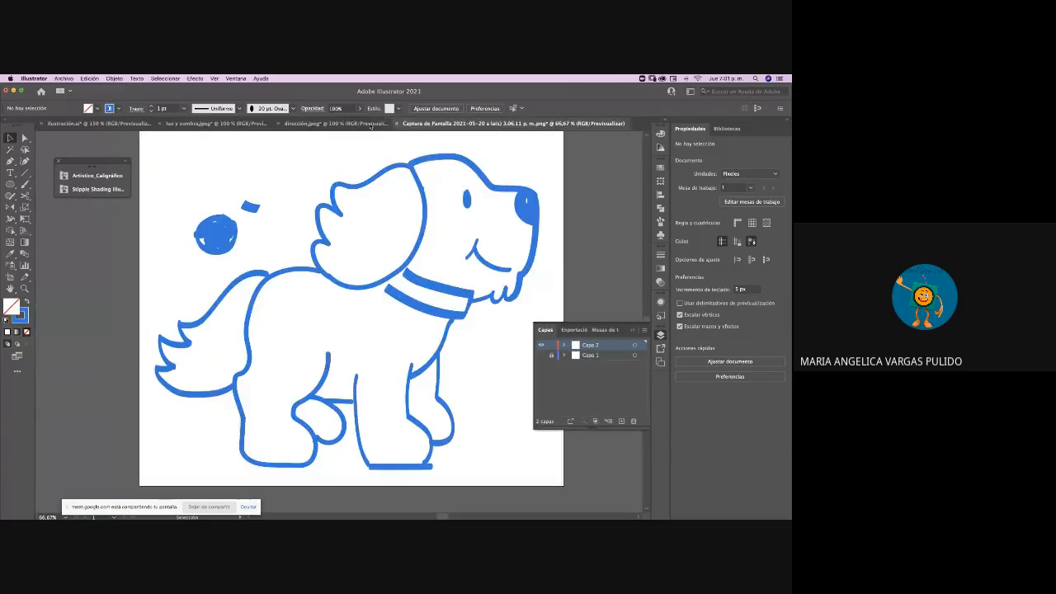
left_click(353, 125)
left_click(296, 123)
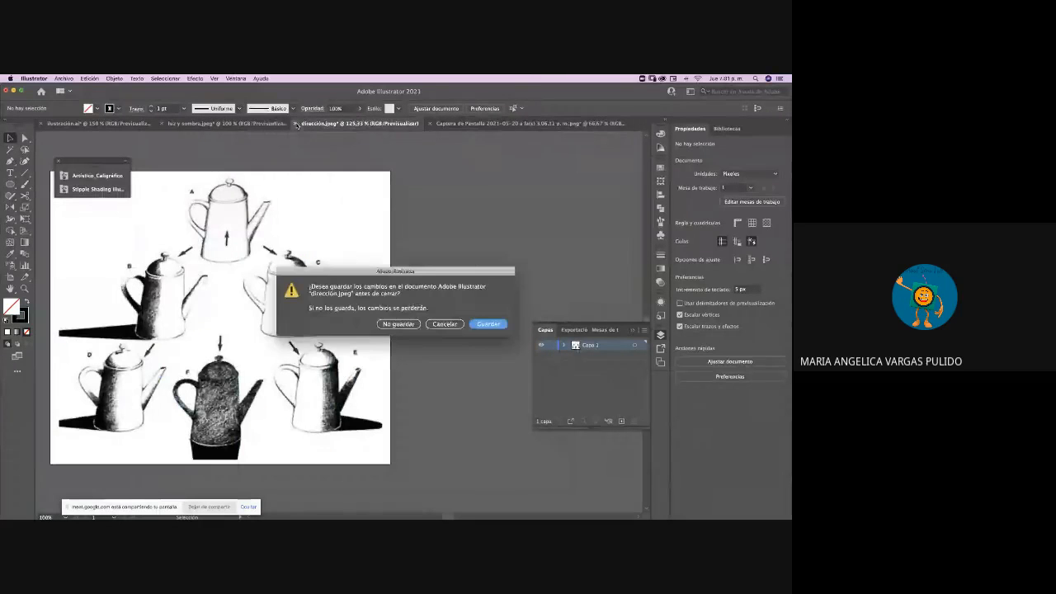
key("super+d")
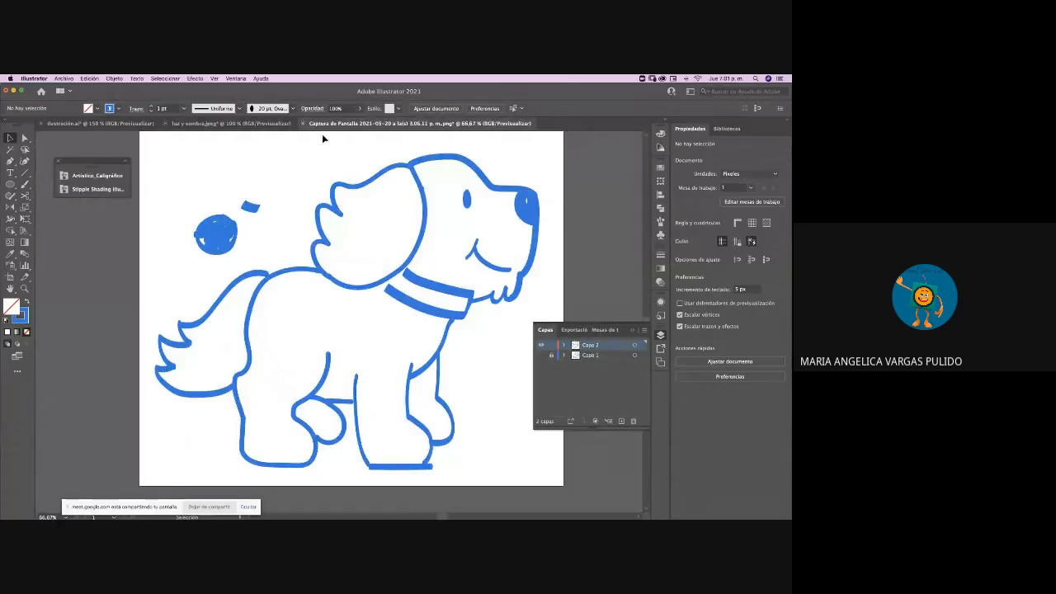
left_click(200, 124)
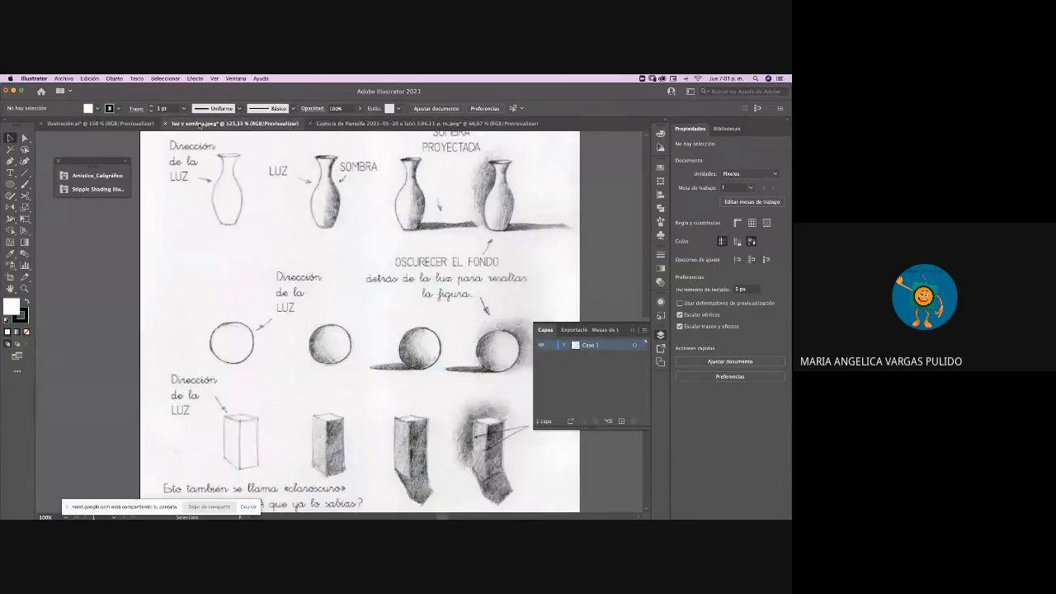
left_click(166, 124)
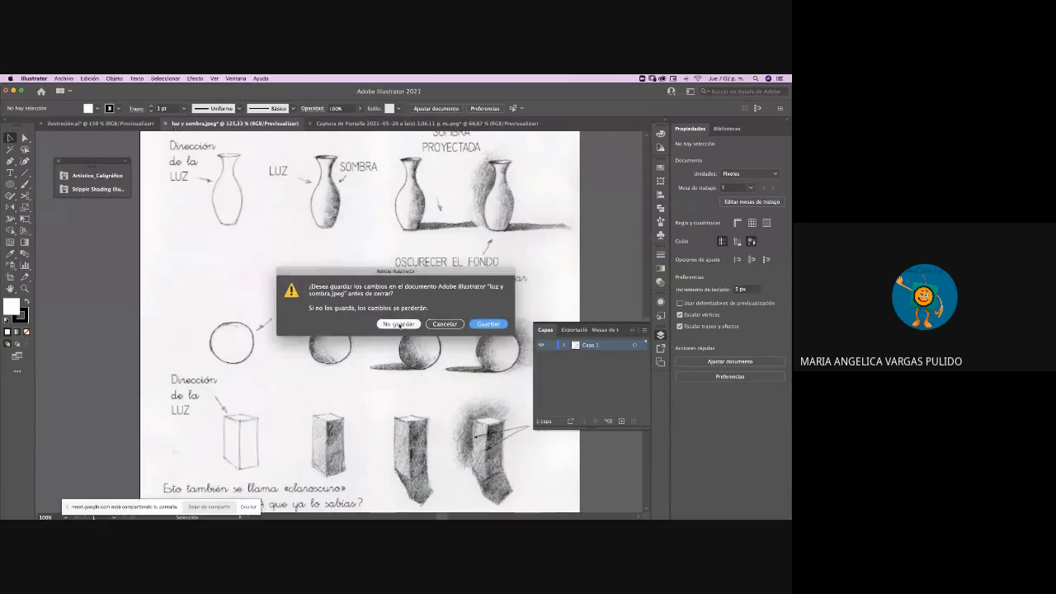
left_click(399, 325)
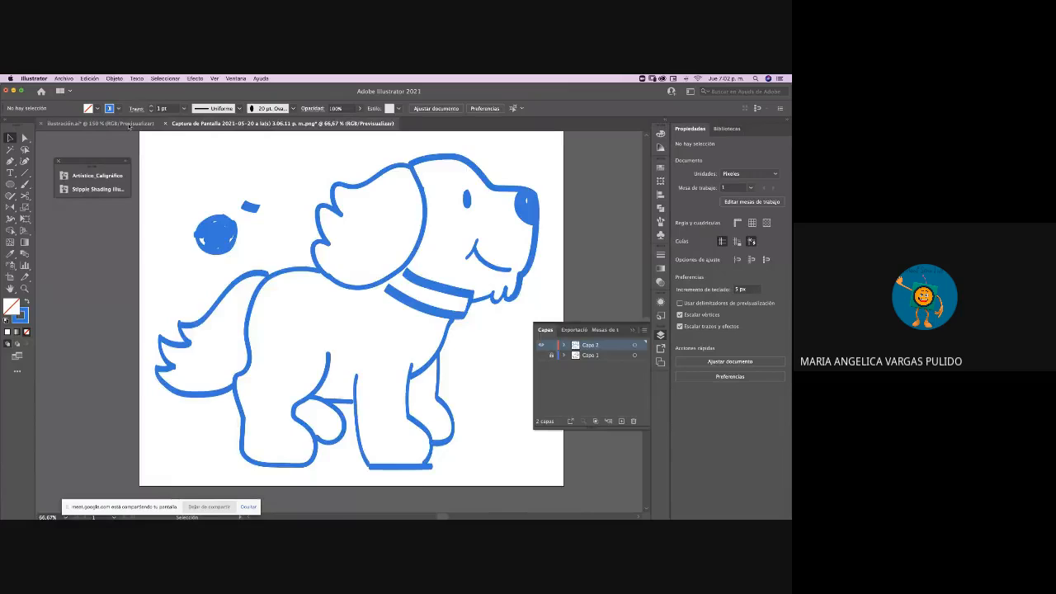
Compare the outlines in ilustración.ai with the dog's ear, tail and back strokes, ending in the illustration with the whole girl in view
left_click(129, 124)
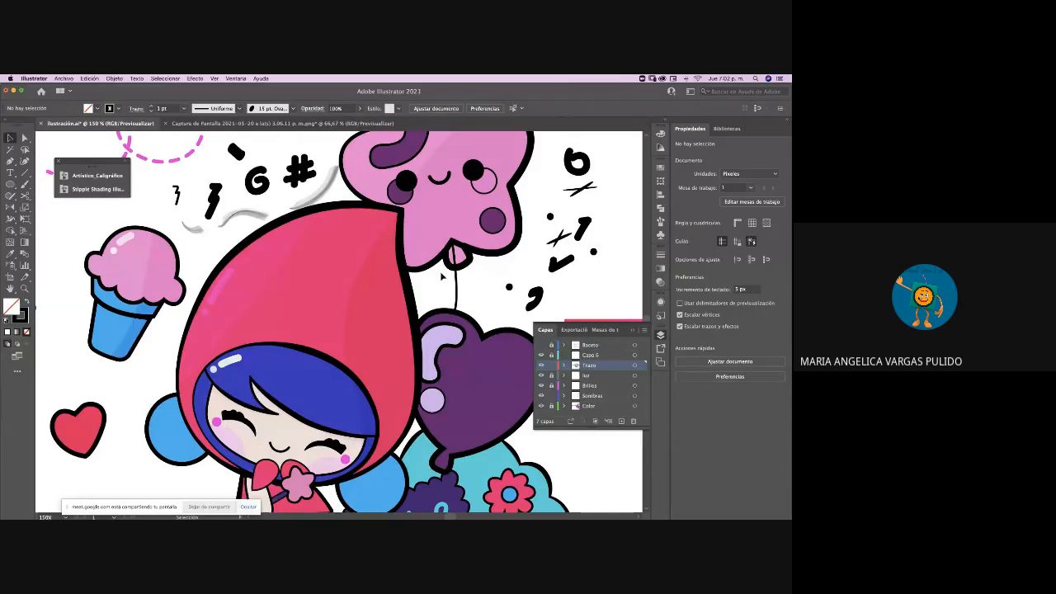
scroll(441, 277, "down", 5)
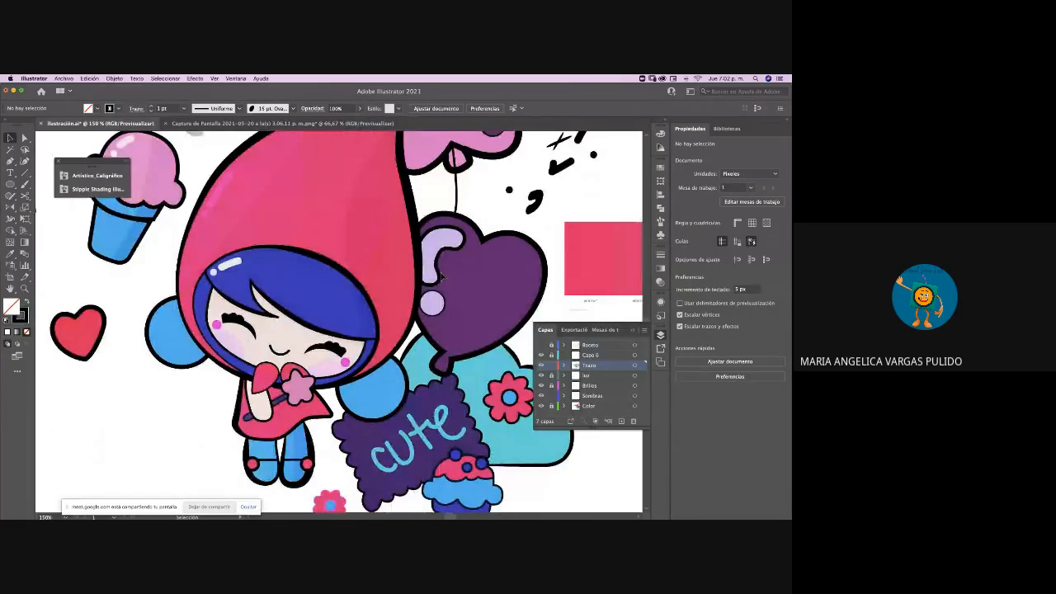
left_click(286, 124)
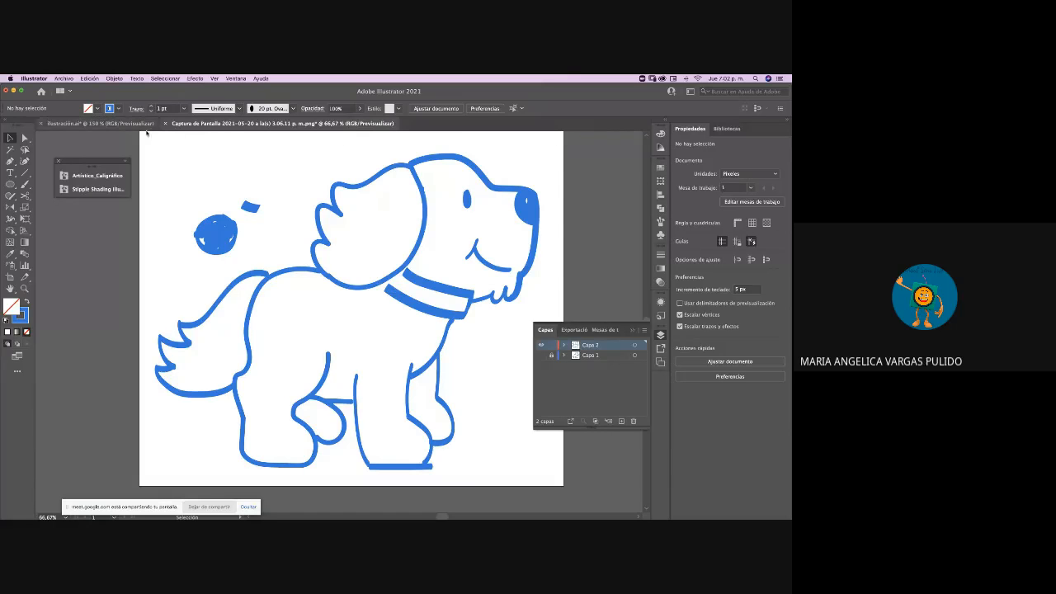
left_click(334, 279)
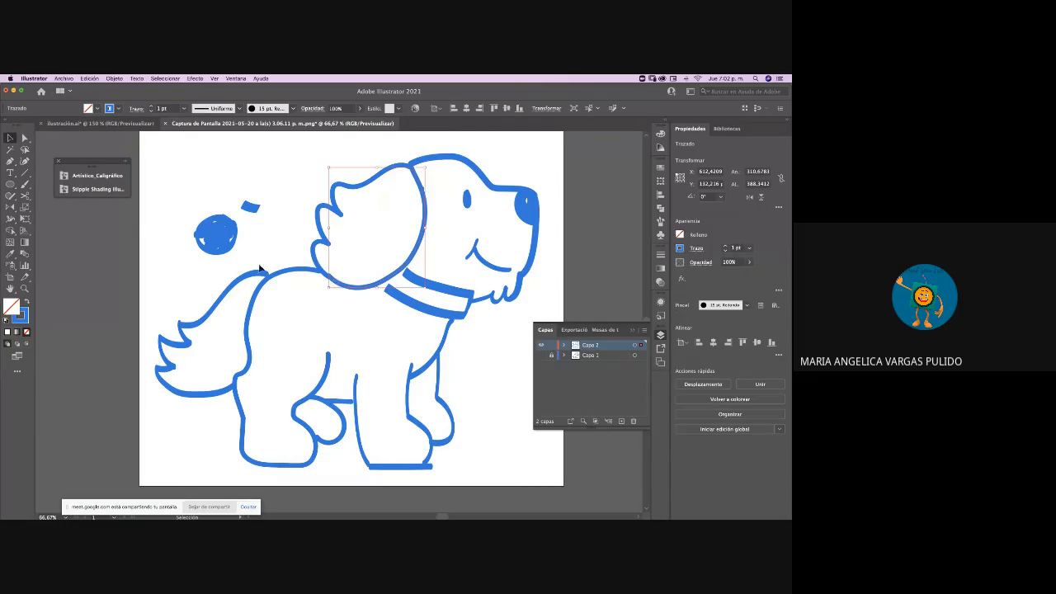
left_click_drag(180, 323, 266, 273)
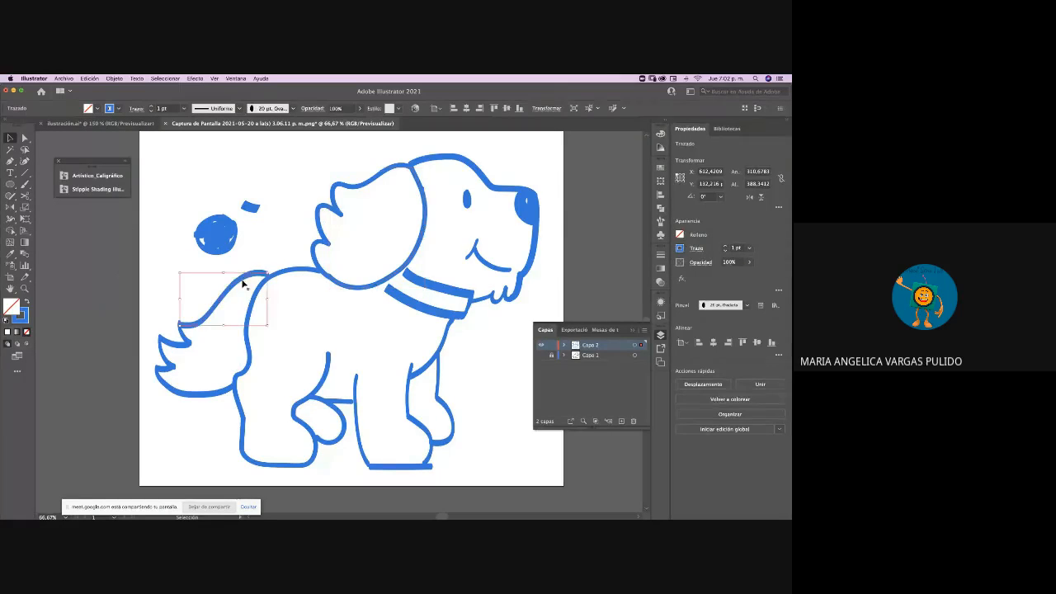
left_click(189, 345)
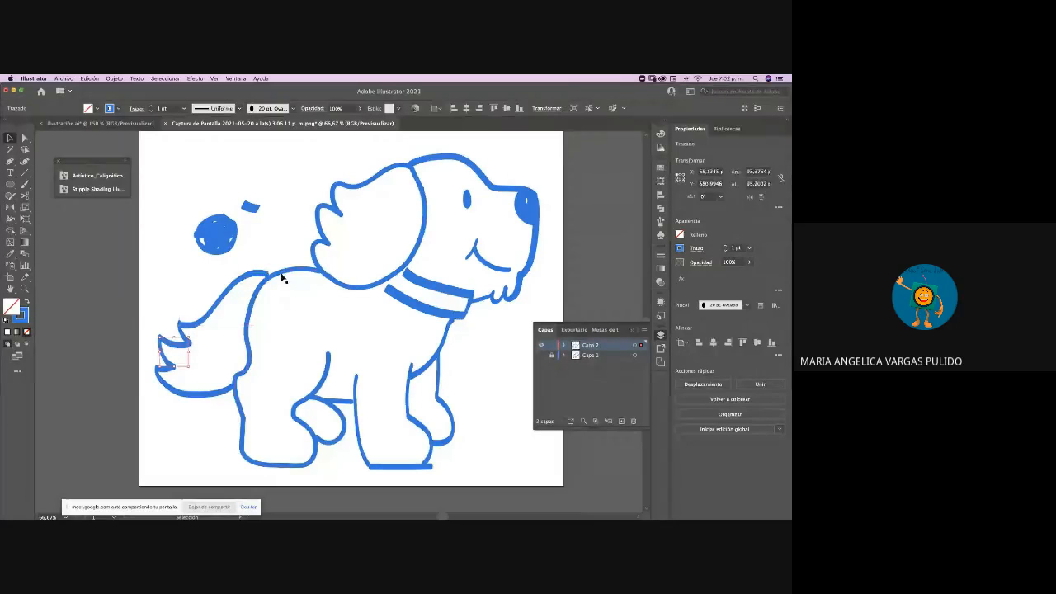
left_click(280, 282)
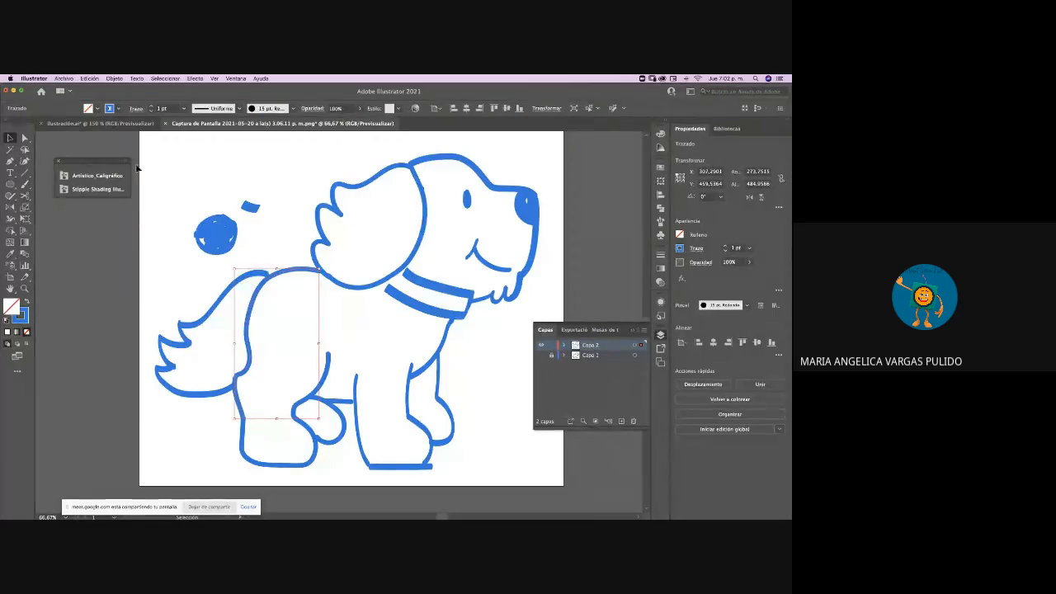
left_click(123, 123)
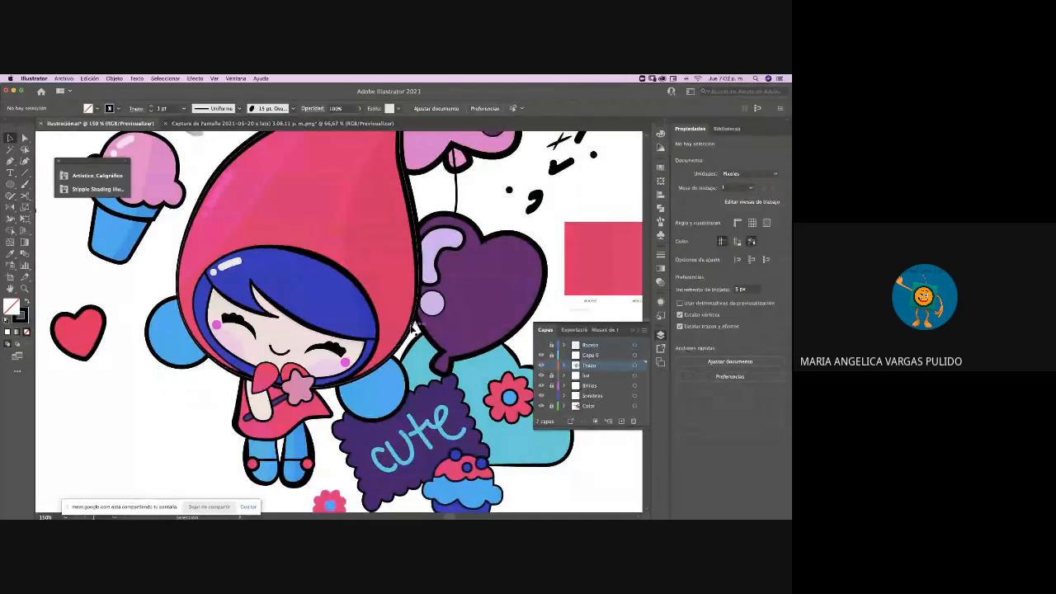
scroll(413, 329, "down", 1)
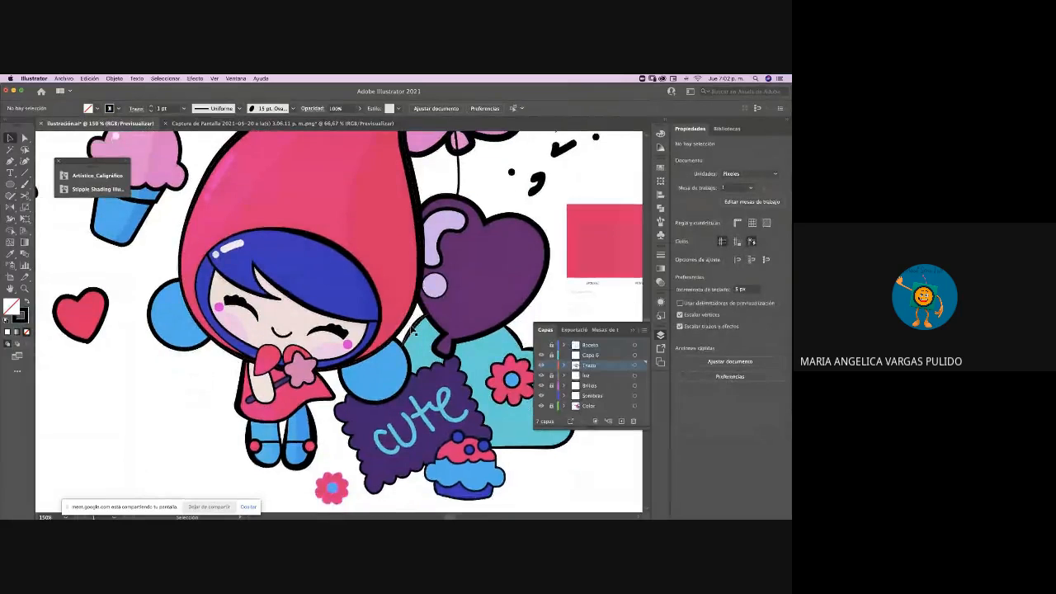
scroll(413, 331, "up", 2)
scroll(413, 329, "down", 1)
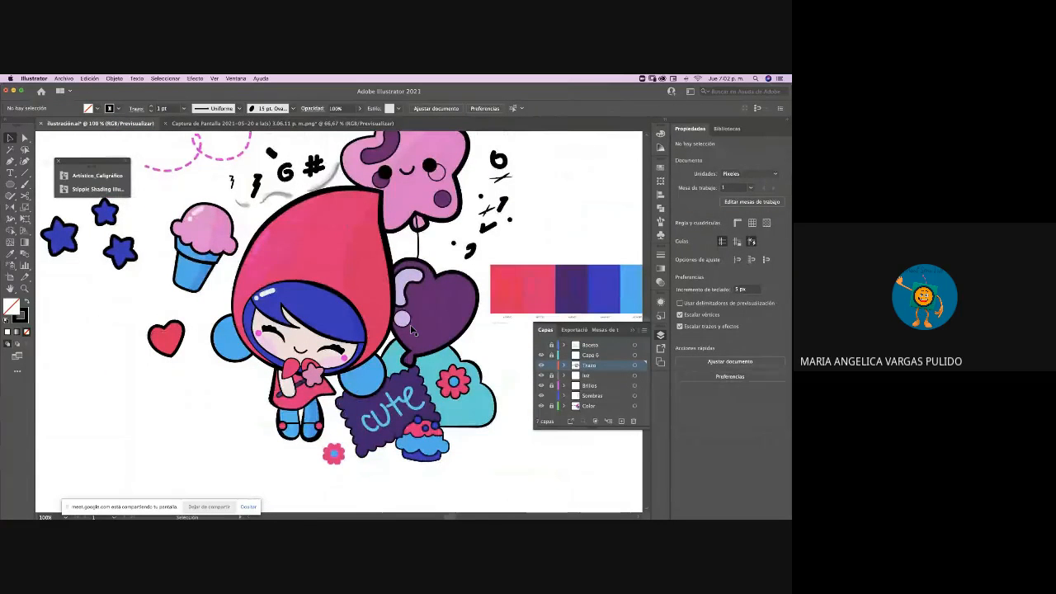
Set the fill colour to teal with nothing selected in the illustration
left_click(25, 243)
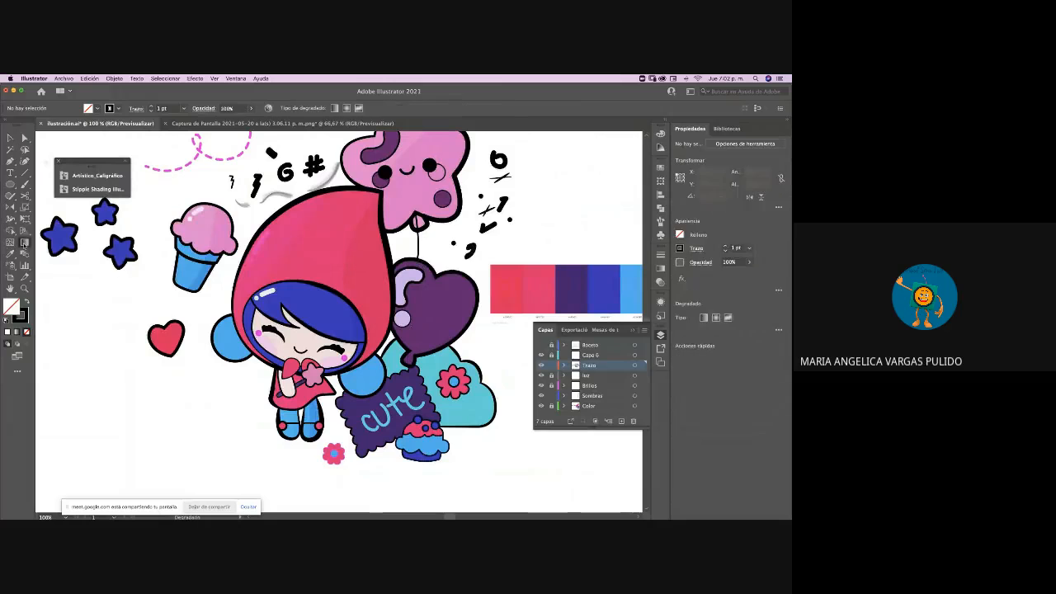
double_click(13, 308)
left_click(413, 261)
left_click(552, 238)
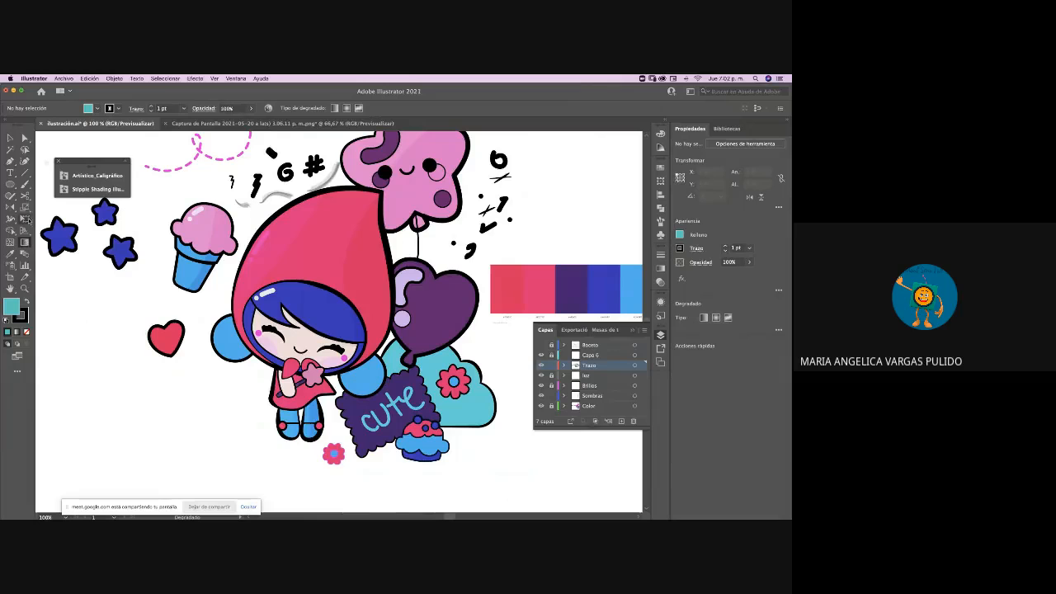
Choose the blue gradient swatch as fill and paint a curved line beside the girl's legs with the 15 pt oval brush
left_click(25, 184)
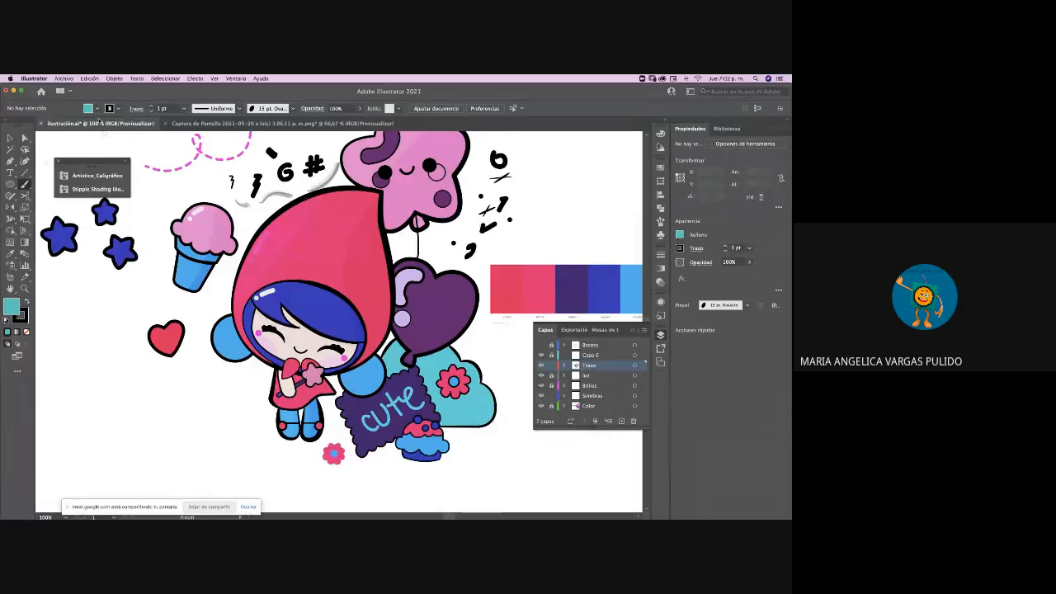
left_click(97, 108)
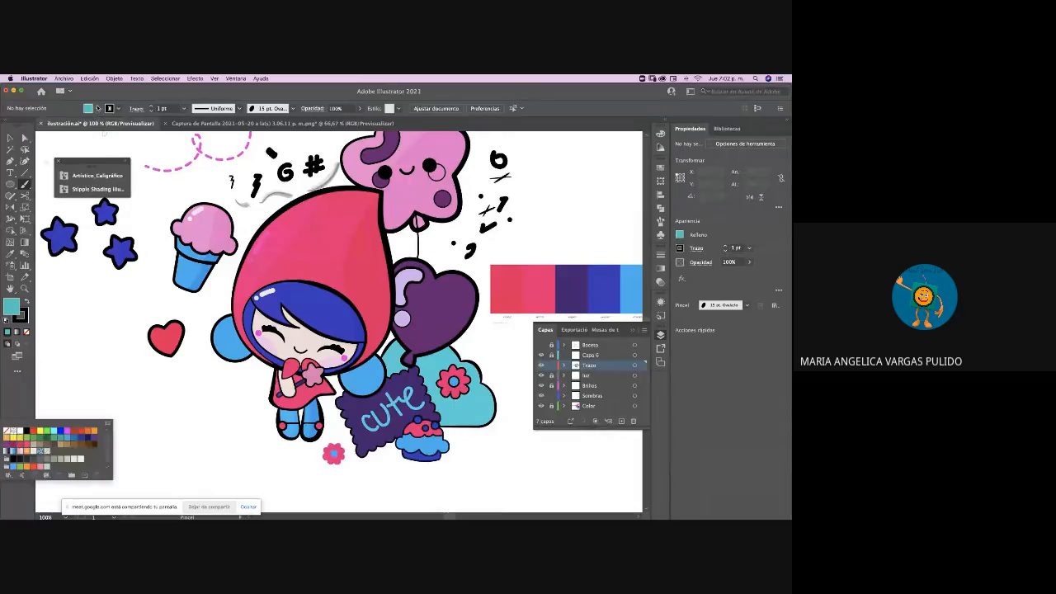
left_click(13, 452)
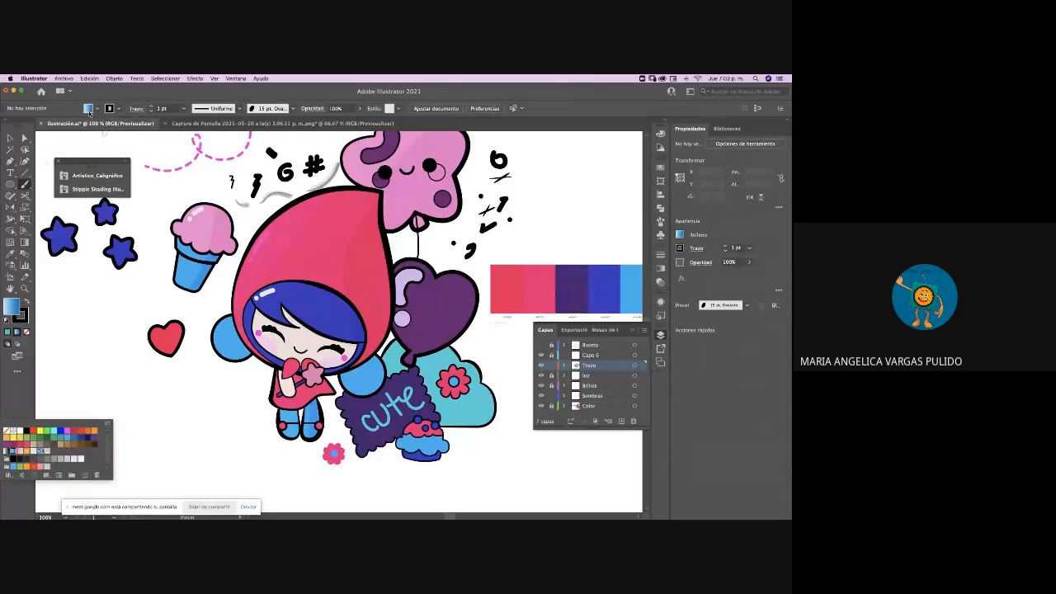
left_click(220, 412)
mouse_move(194, 379)
left_mouse_down()
mouse_move(244, 406)
mouse_move(272, 402)
left_mouse_up()
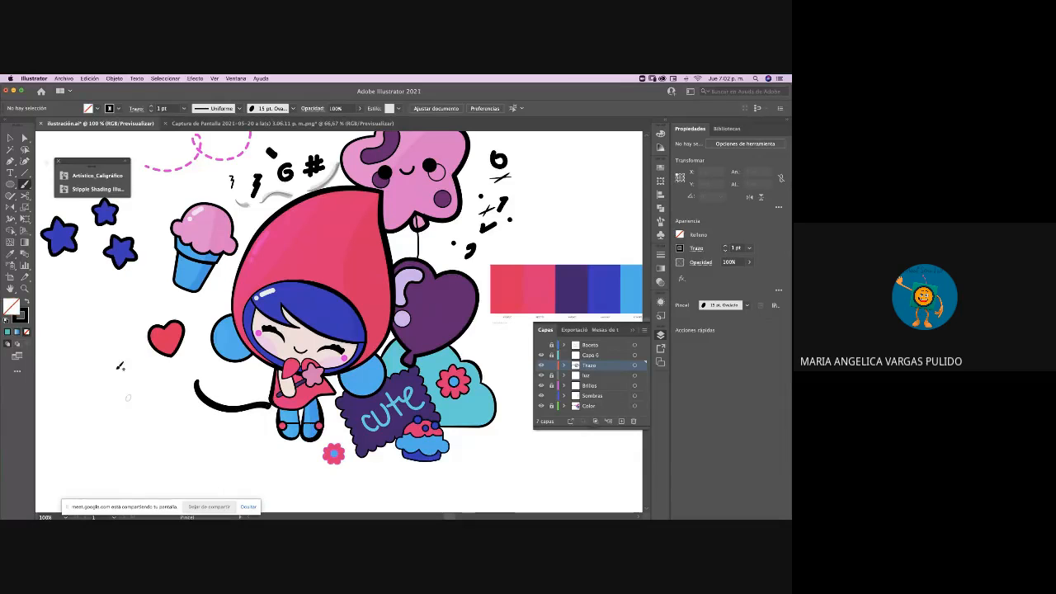
Apply the blue gradient to the stroke of the curved line beside the girl's legs and remove its fill
key("v")
left_click(220, 410)
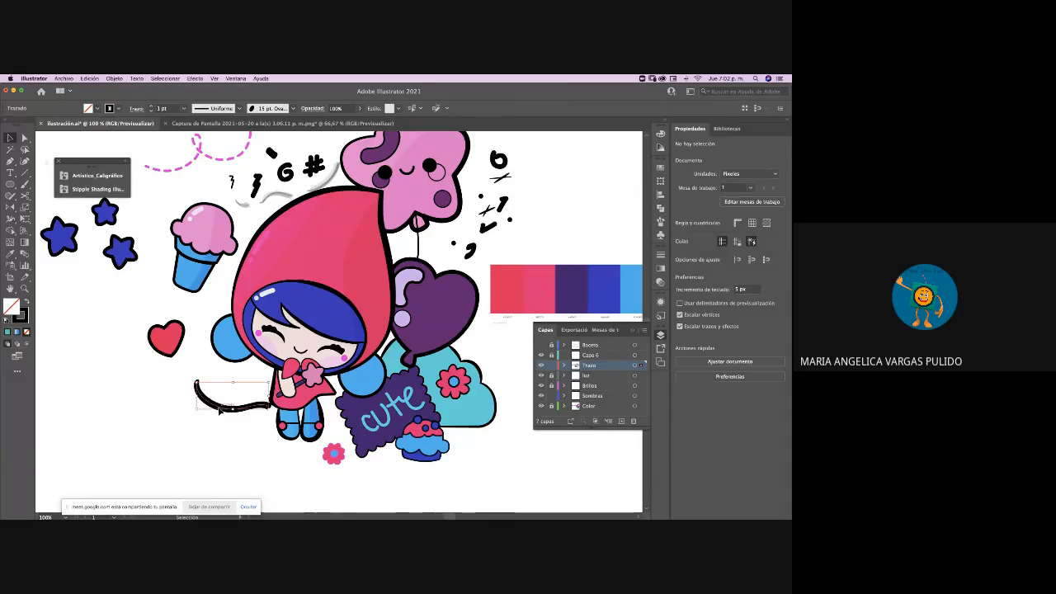
left_click(17, 332)
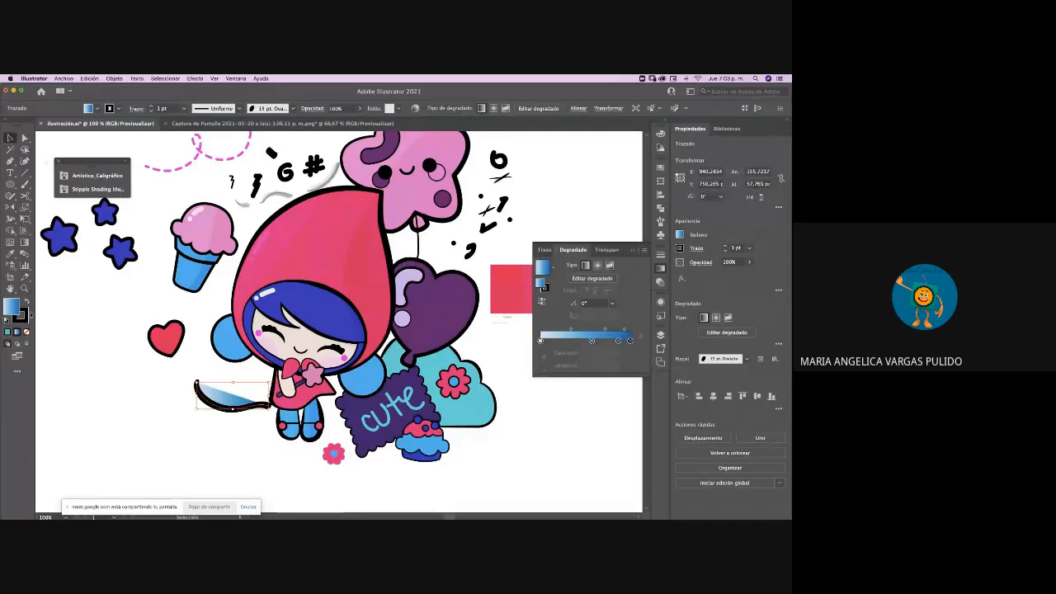
left_click(27, 302)
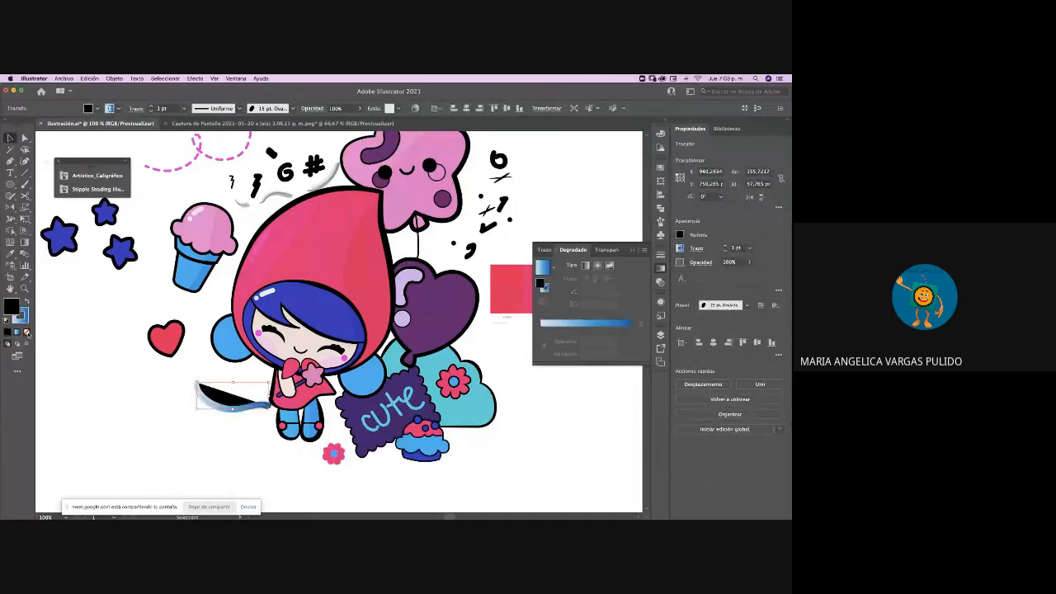
left_click(27, 333)
Move the gradient line further away from the girl's dress, below the red heart, and deselect it
left_click(125, 398)
left_click_drag(234, 409, 186, 404)
left_click(213, 419)
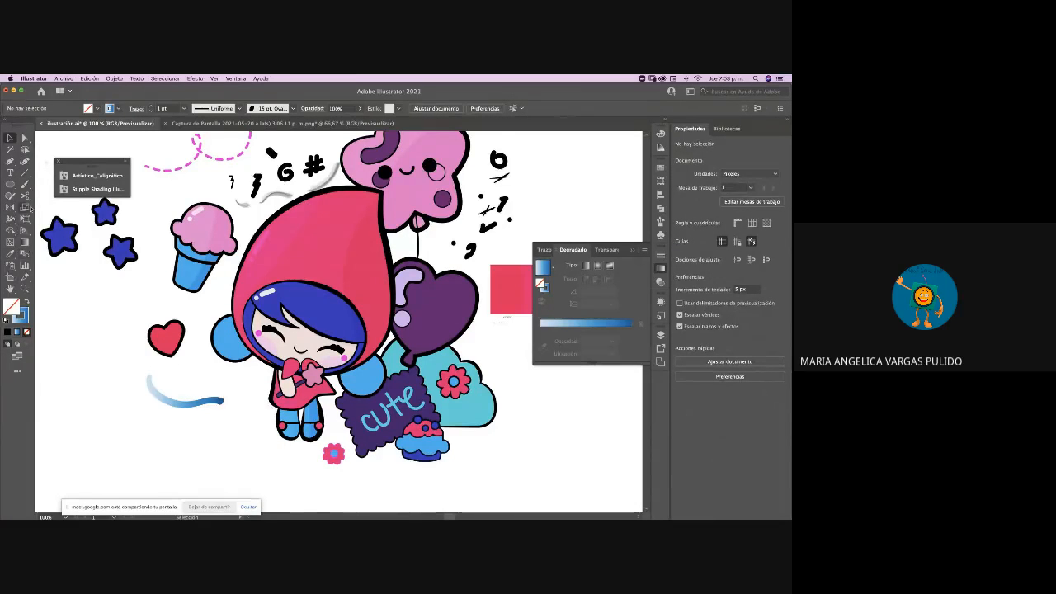
Paint two blue gradient strokes with the 15 pt oval brush, one across the girl's boots and one arching around her hood
left_click(25, 184)
mouse_move(213, 375)
left_mouse_down()
mouse_move(241, 378)
mouse_move(273, 428)
mouse_move(301, 443)
mouse_move(363, 422)
left_mouse_up()
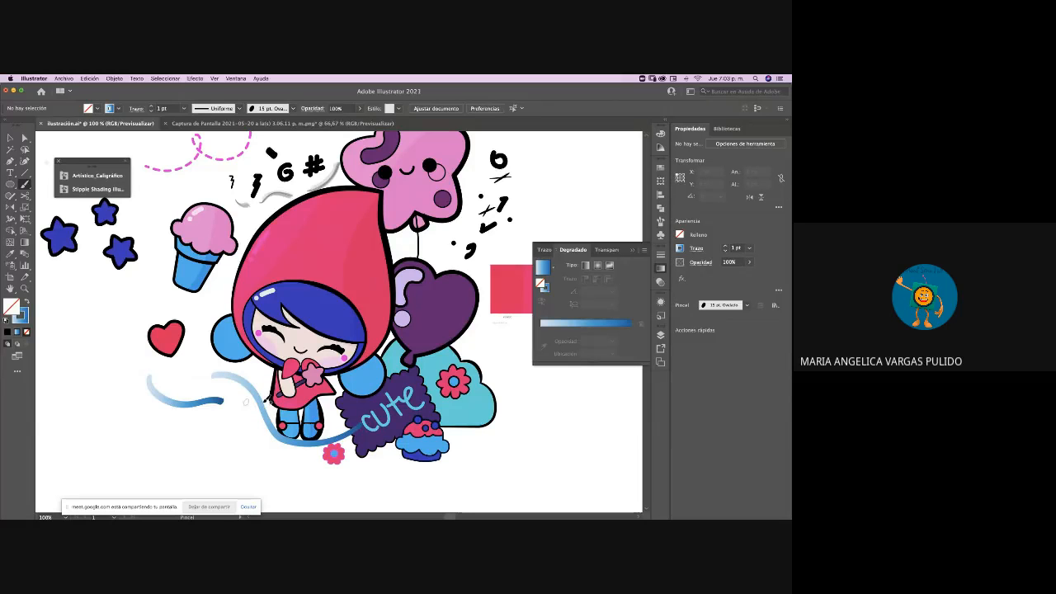
mouse_move(341, 176)
left_mouse_down()
mouse_move(259, 162)
mouse_move(233, 180)
mouse_move(217, 258)
mouse_move(227, 302)
left_mouse_up()
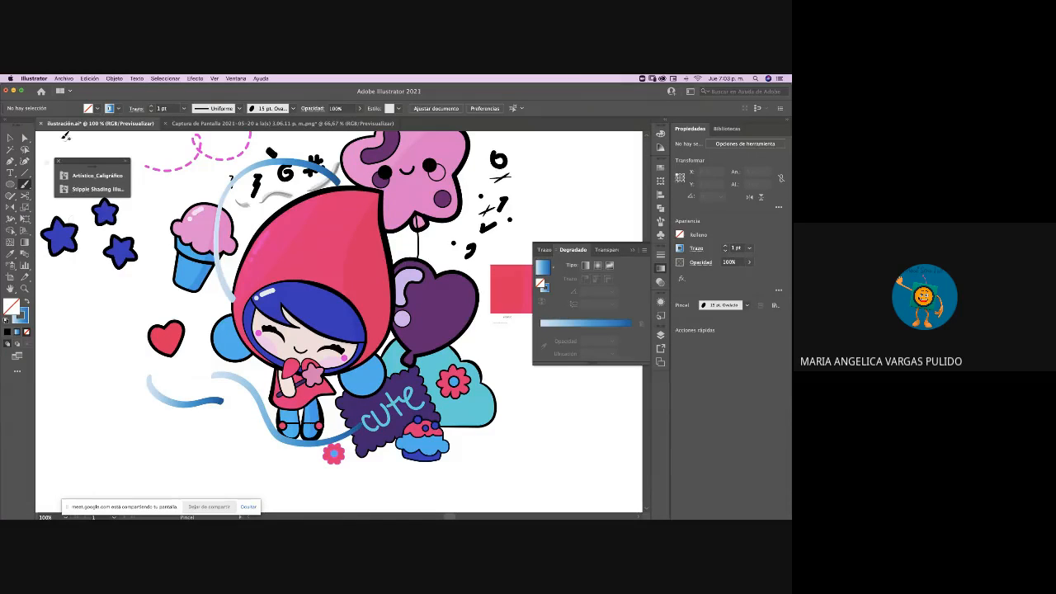
Delete the blue gradient stroke across the girl's boots and select the one arching around her hood
left_click(10, 138)
left_click(289, 448)
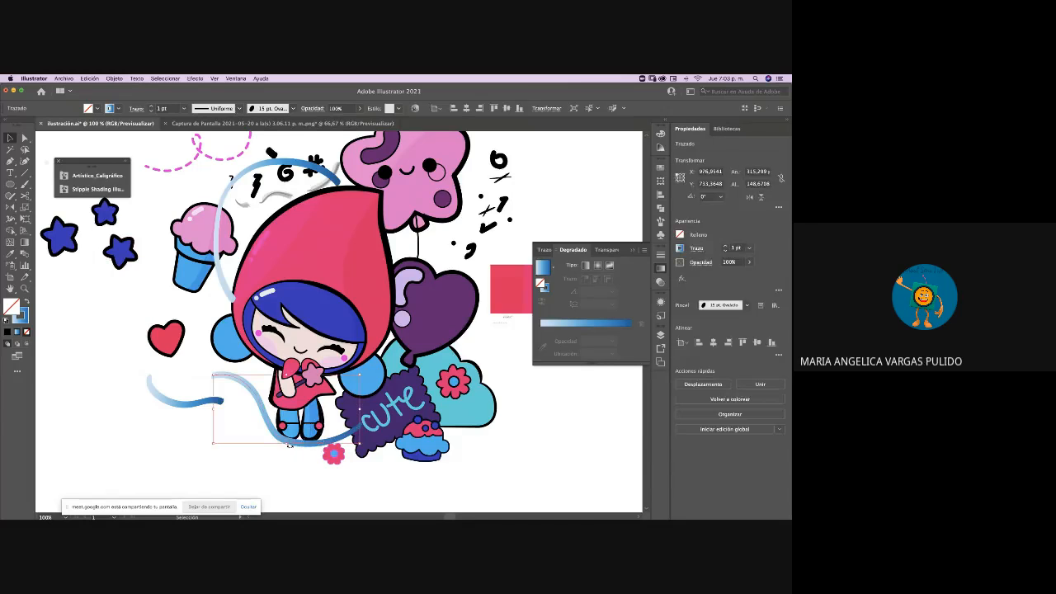
key("Delete")
left_click(321, 171)
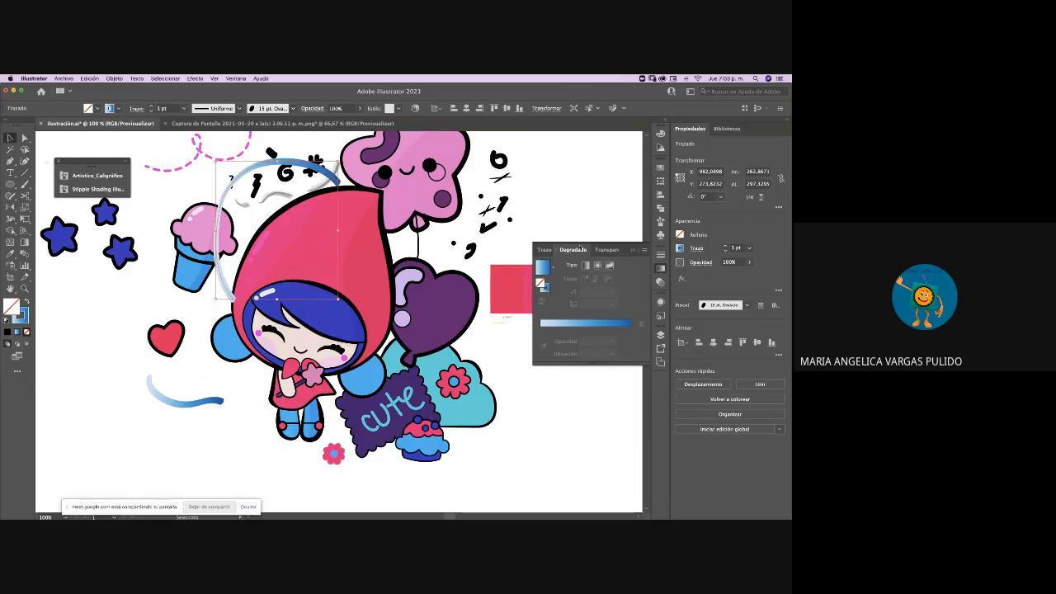
left_click(681, 249)
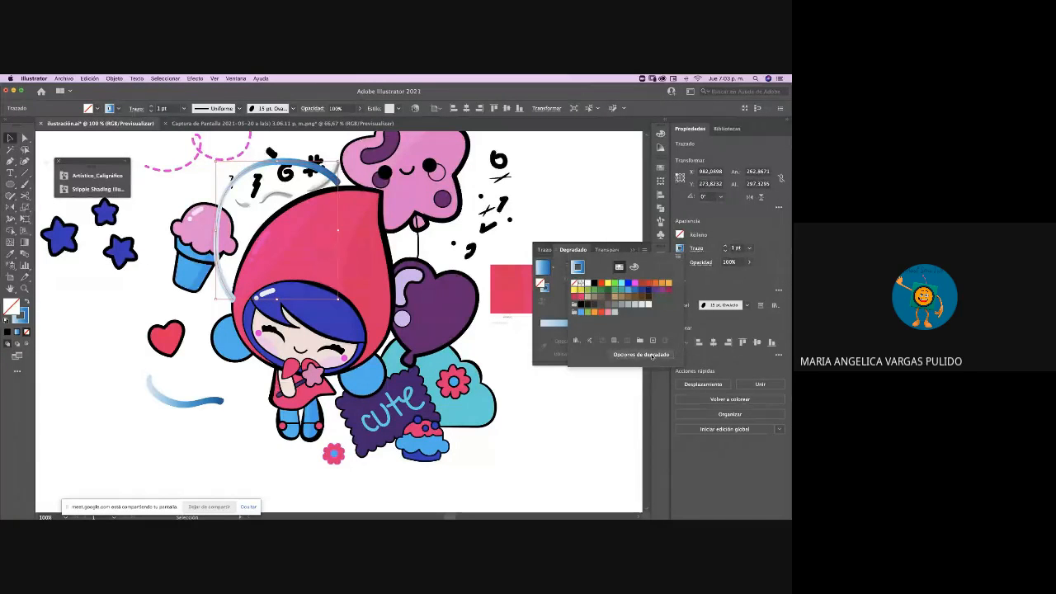
left_click(555, 339)
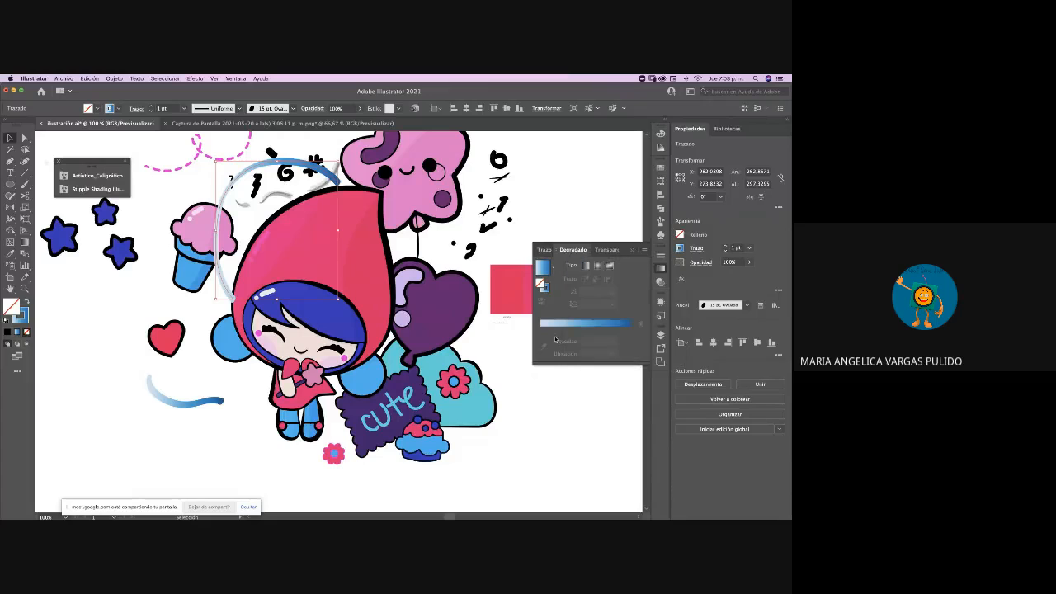
left_click(605, 326)
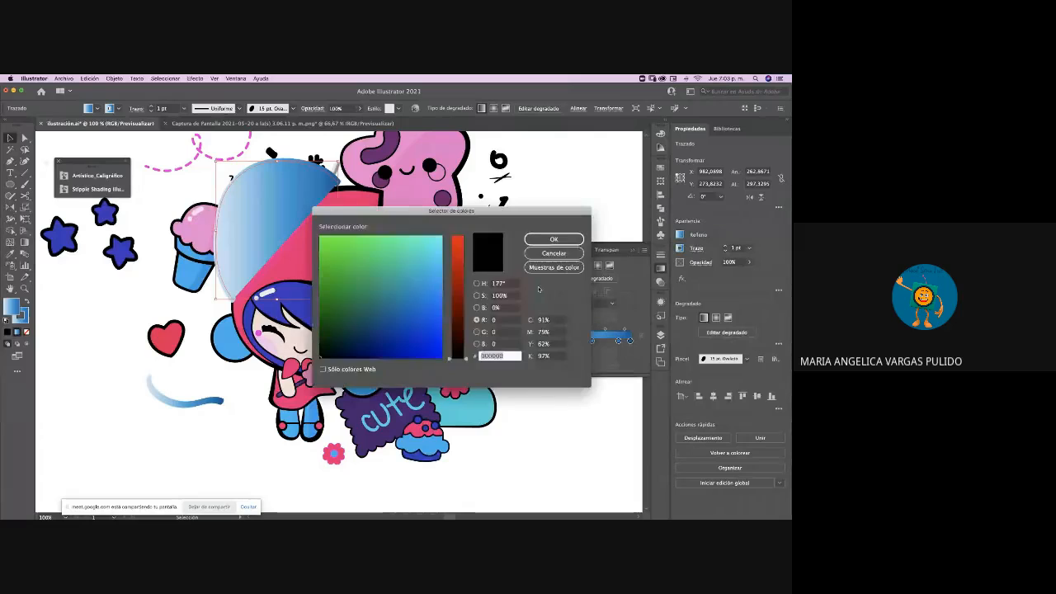
double_click(542, 285)
left_click(566, 255)
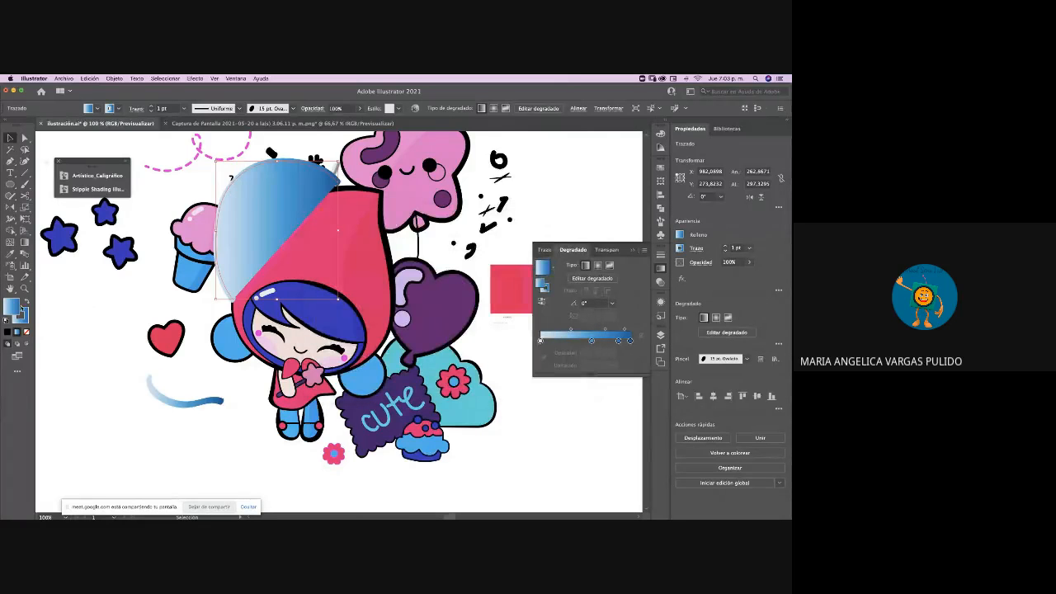
left_click(26, 332)
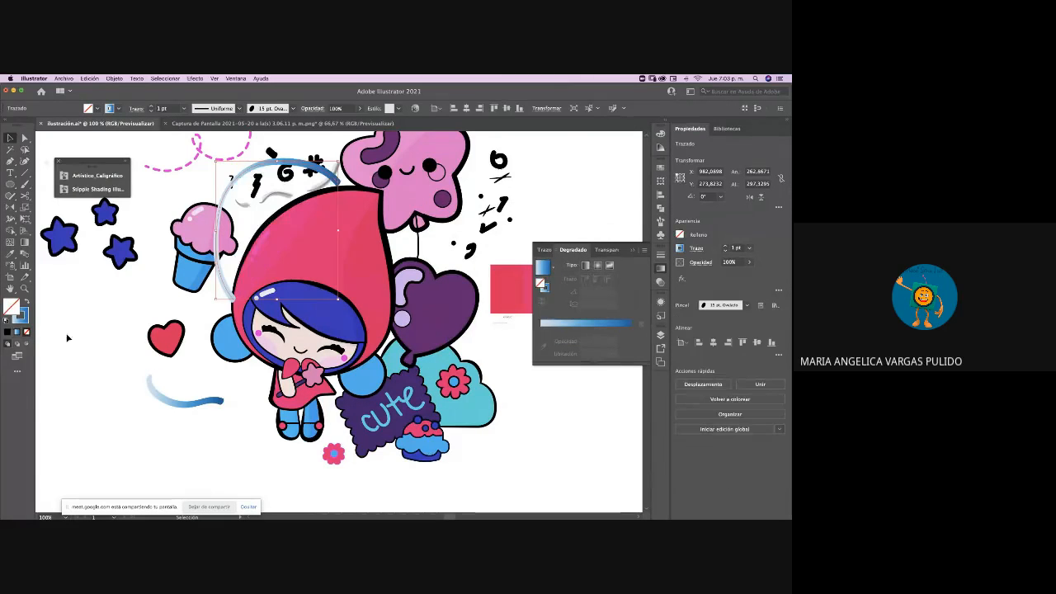
Activate the gradient on the arched stroke, try the radial type and return it to linear
left_click(605, 326)
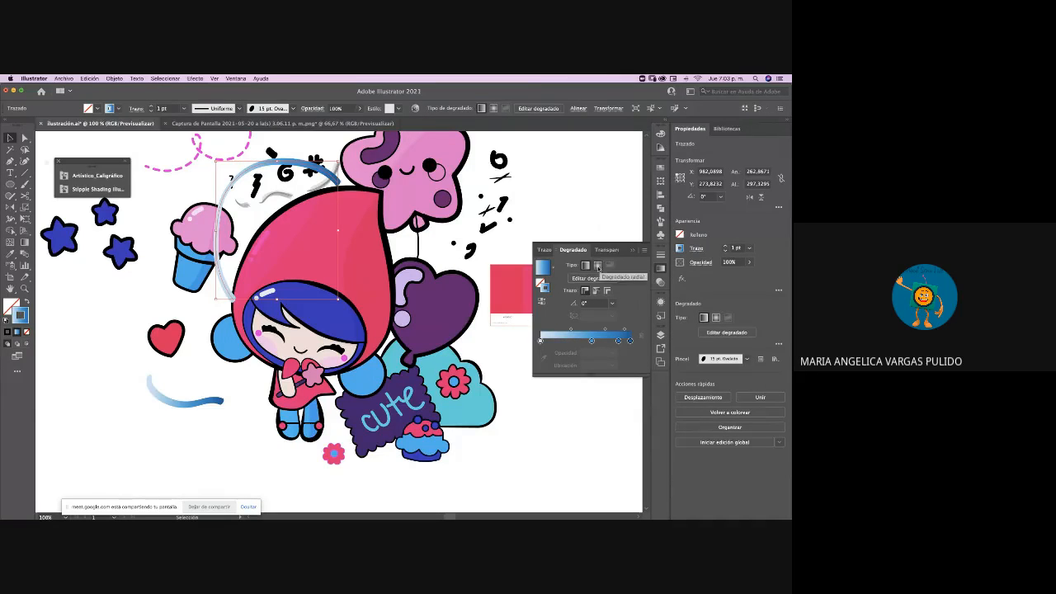
left_click(598, 265)
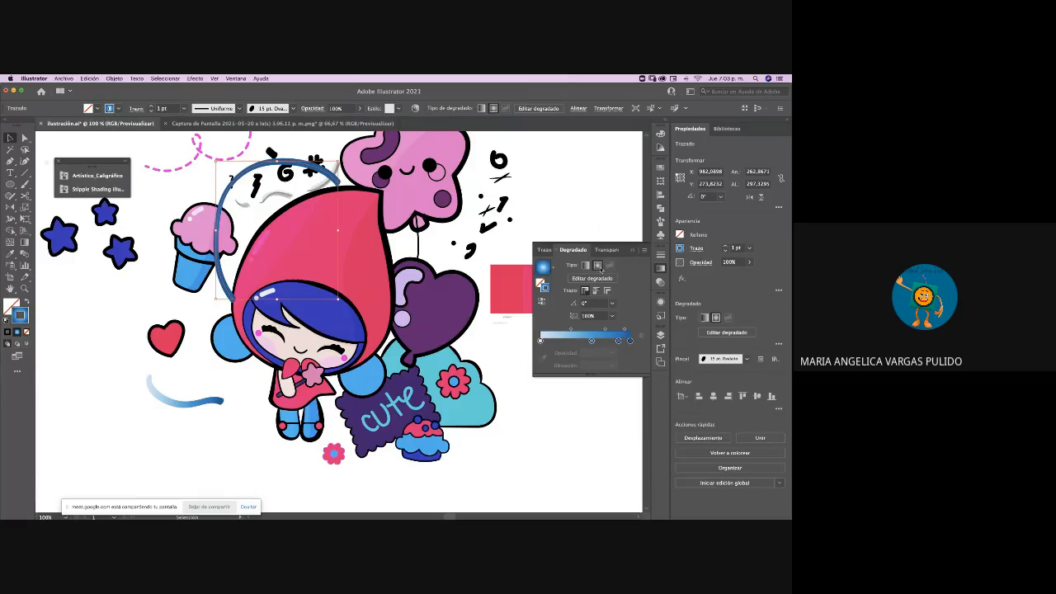
left_click(586, 265)
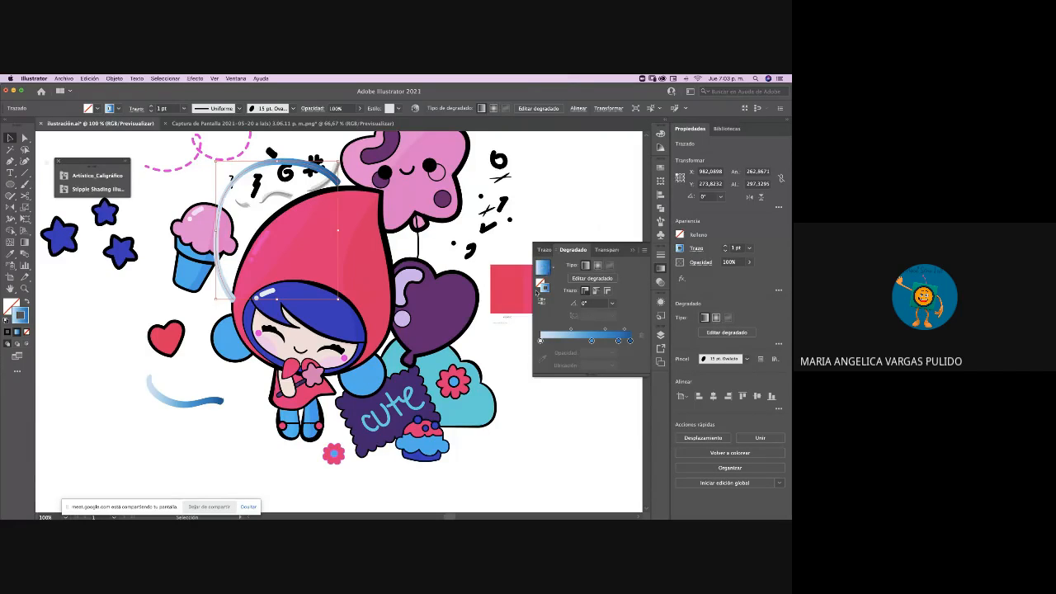
Colour the first stop of the arched stroke's gradient with the pink swatch and remove the intermediate blue stops
left_click(541, 340)
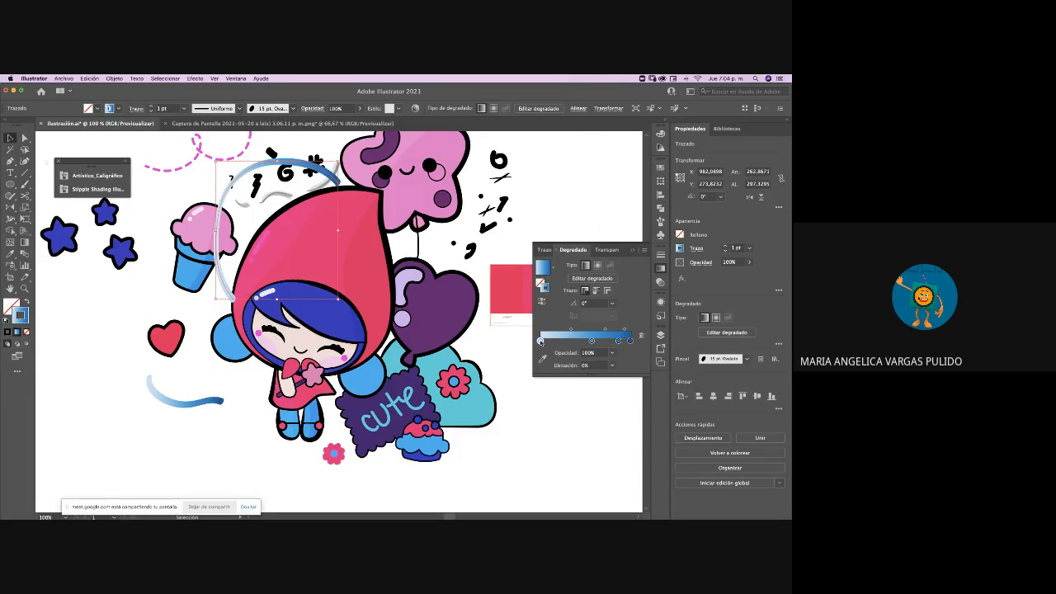
double_click(540, 341)
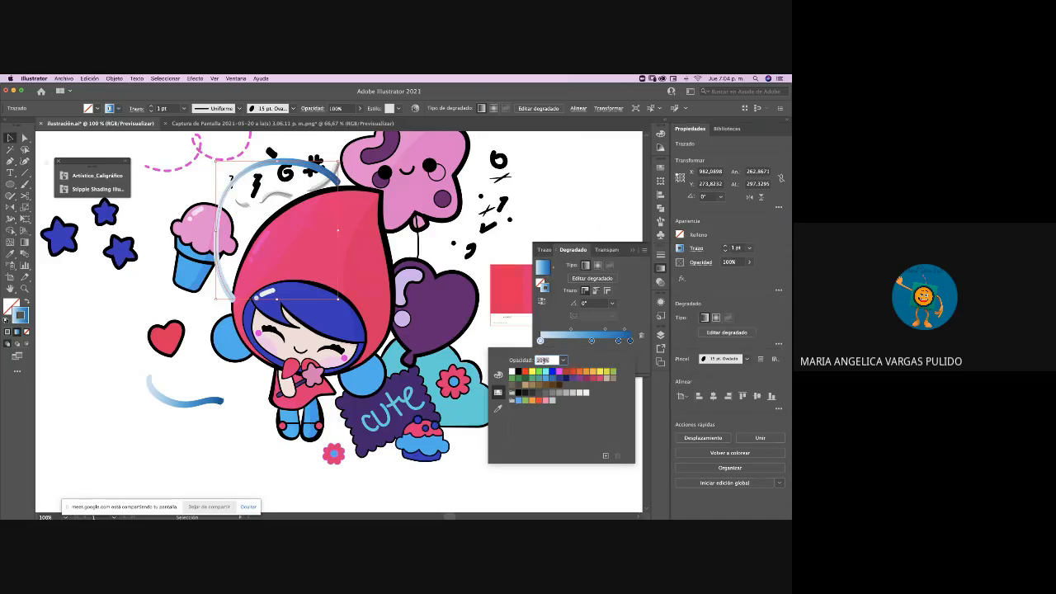
left_click(545, 402)
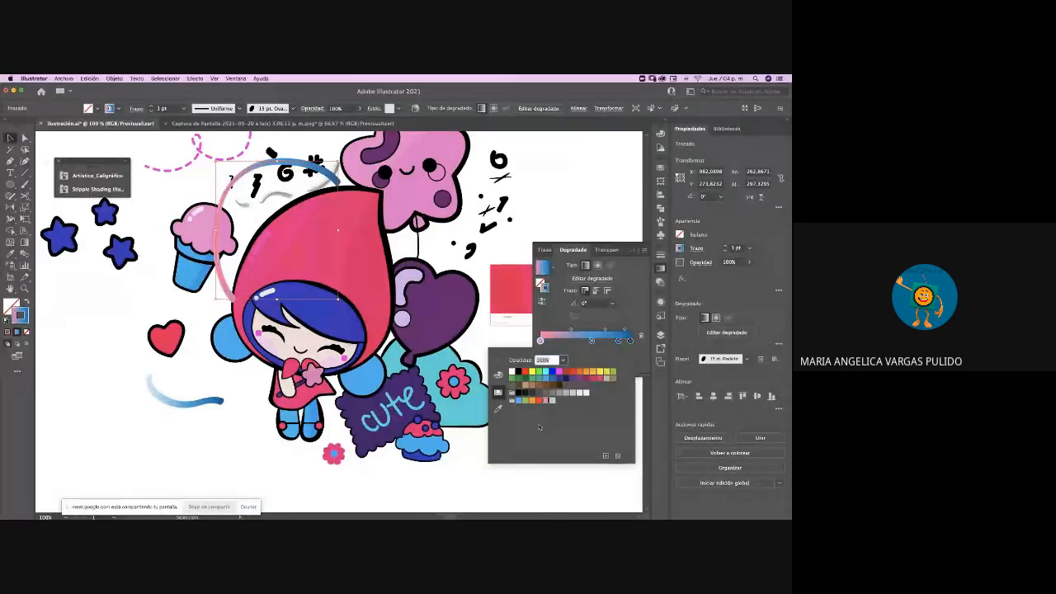
left_click(592, 341)
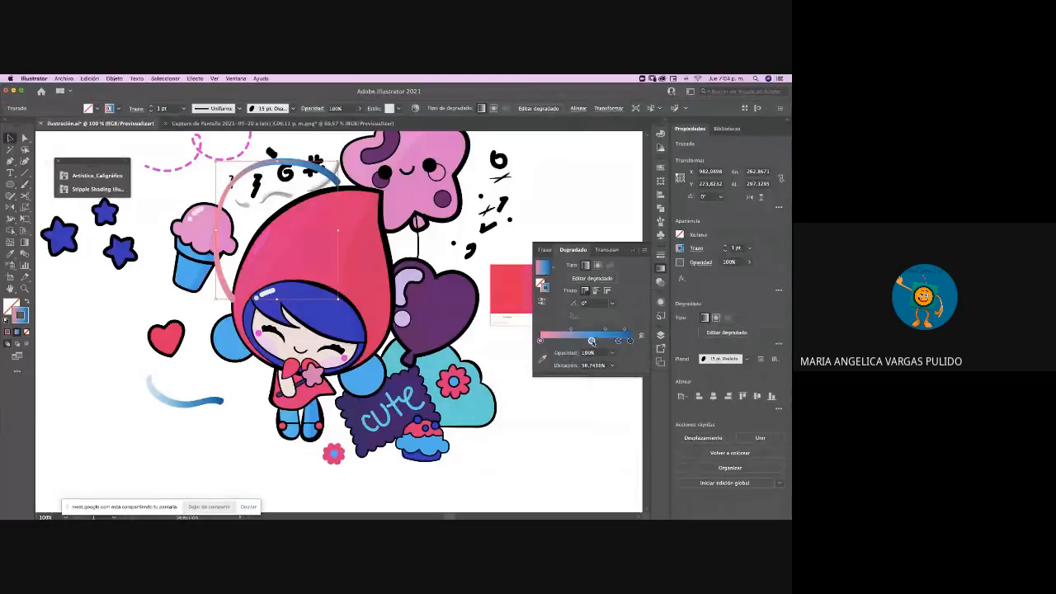
left_click_drag(591, 341, 613, 368)
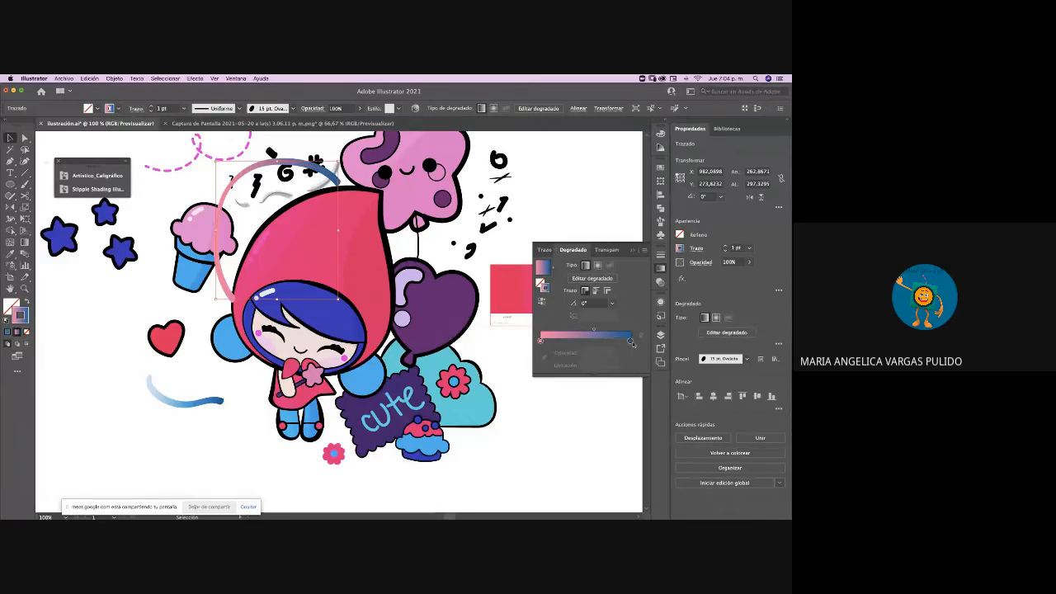
Colour the gradient's end stop purple, set the midpoint to about 59% and deselect the stroke
double_click(630, 341)
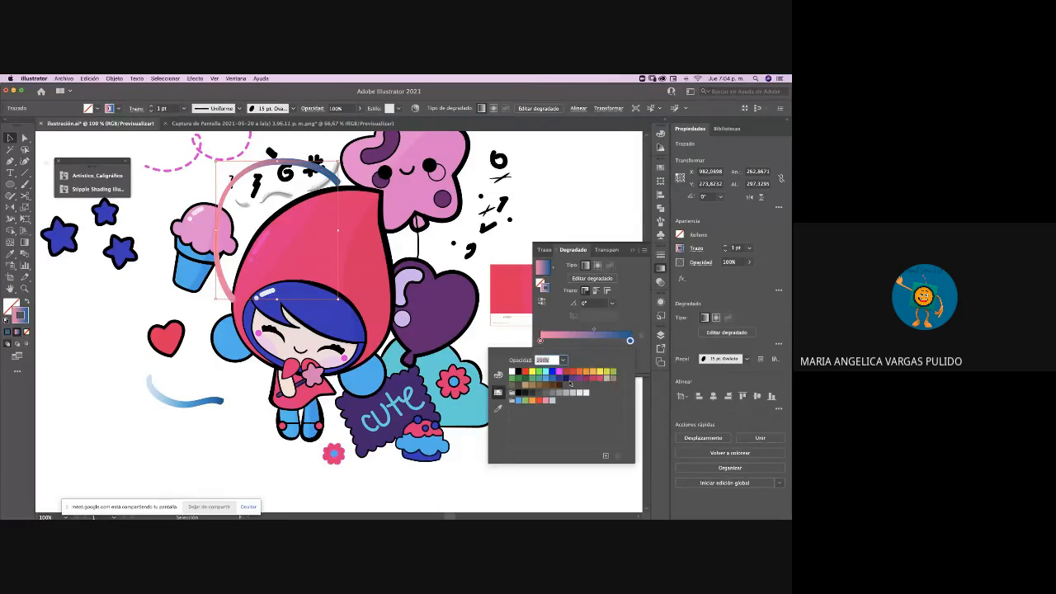
left_click(631, 341)
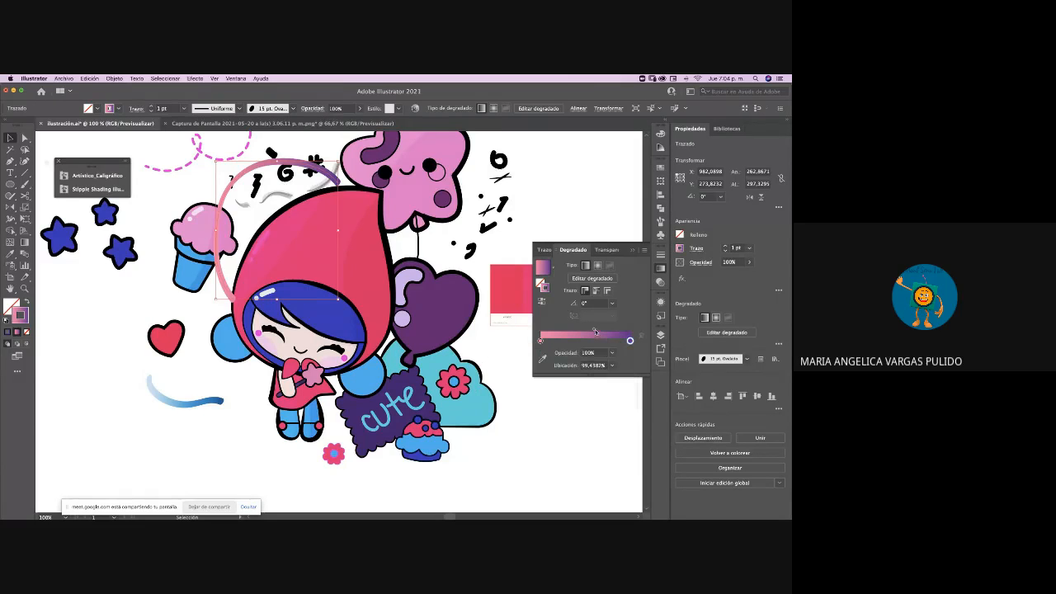
mouse_move(596, 331)
left_mouse_down()
mouse_move(628, 332)
mouse_move(550, 331)
mouse_move(596, 333)
left_mouse_up()
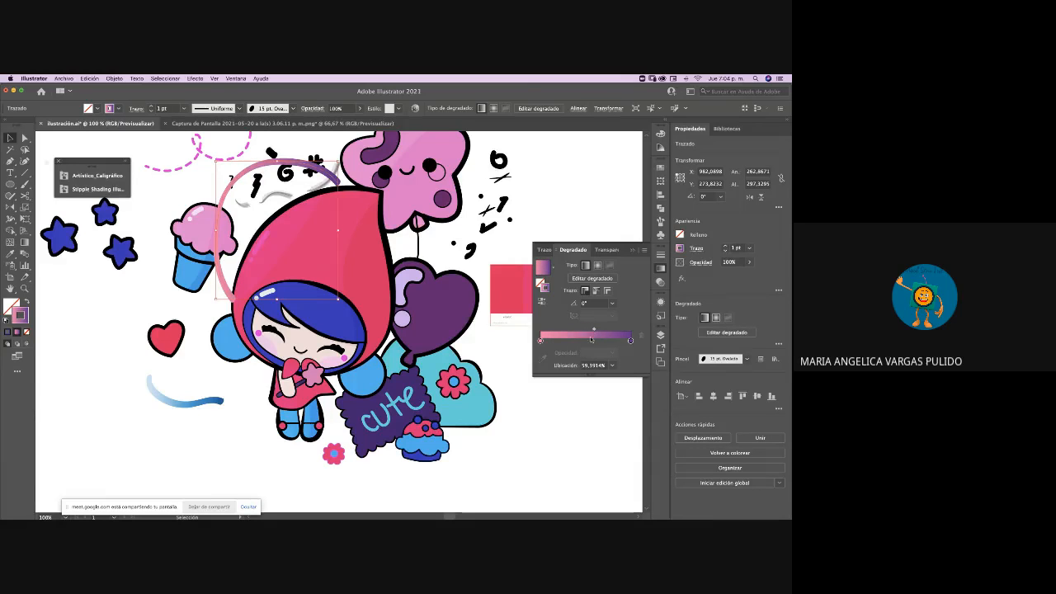
left_click(547, 422)
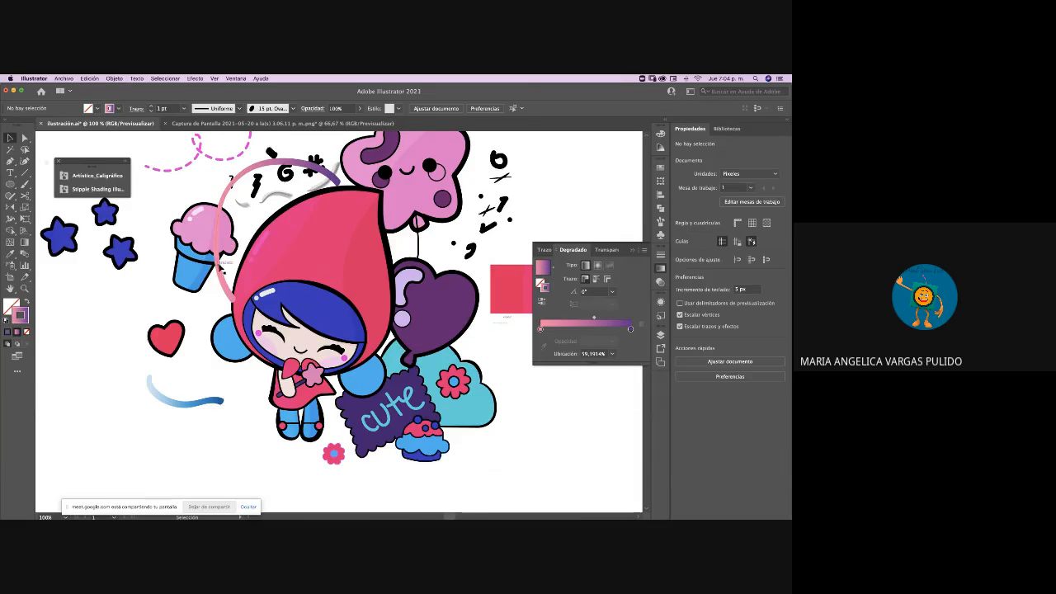
Move the pink-to-purple stroke down over the girl's hood and delete the blue gradient line below the red heart
left_click_drag(220, 262, 238, 386)
left_click(200, 413)
left_click(205, 406)
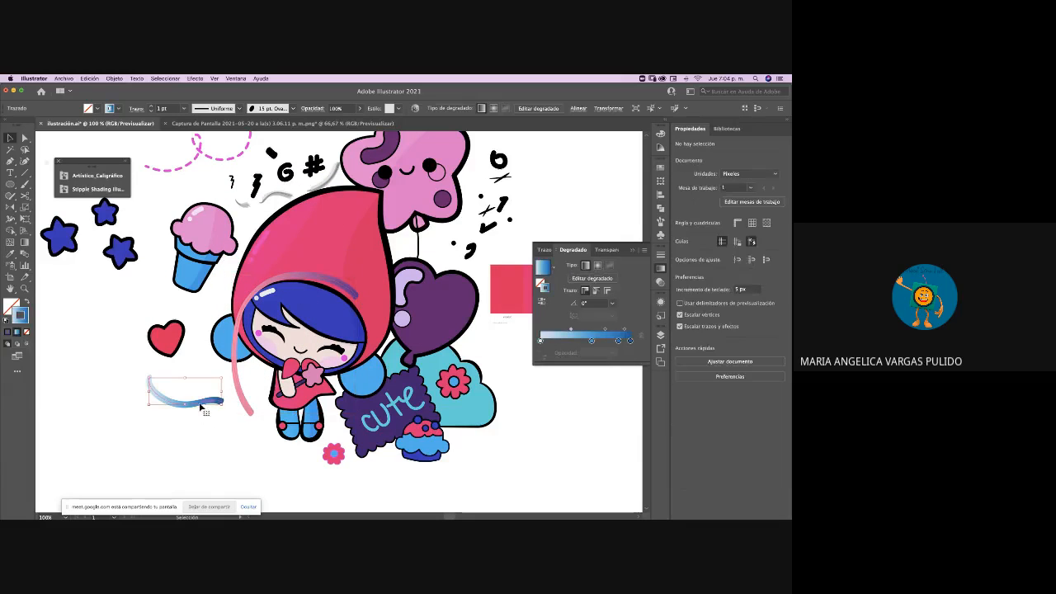
key("Delete")
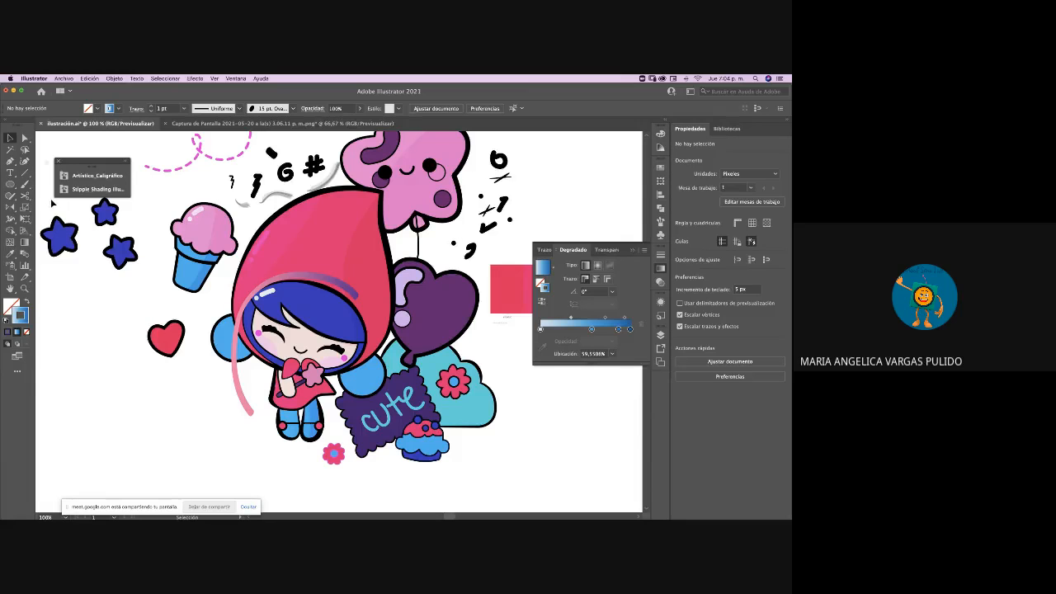
Paint two blue gradient strokes with the 15 pt oval brush, one across the cloud and "cute" sign, one curving down to the ice cream
left_click(25, 183)
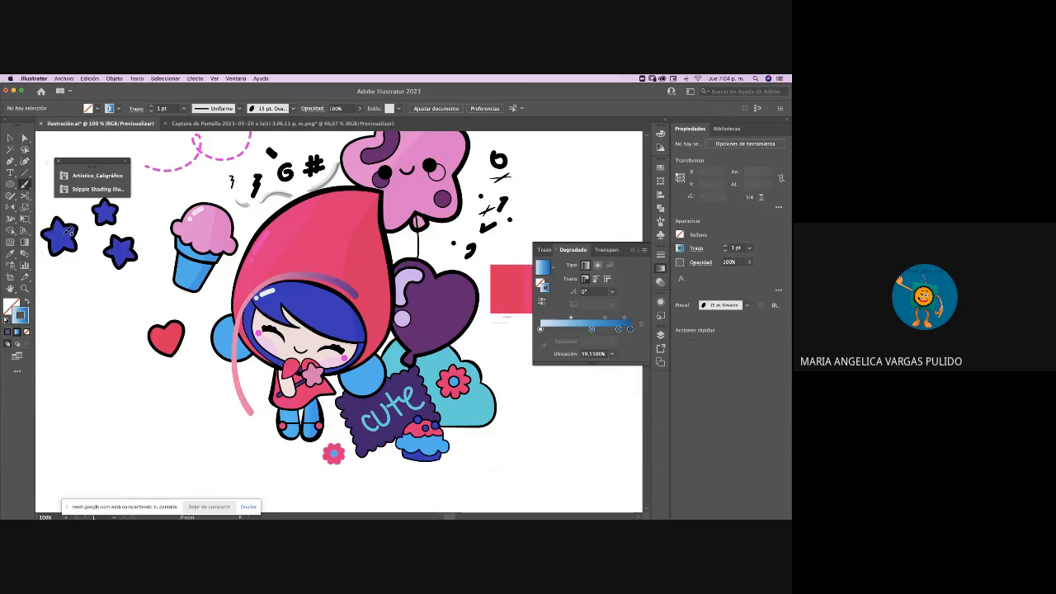
scroll(422, 231, "up", 2)
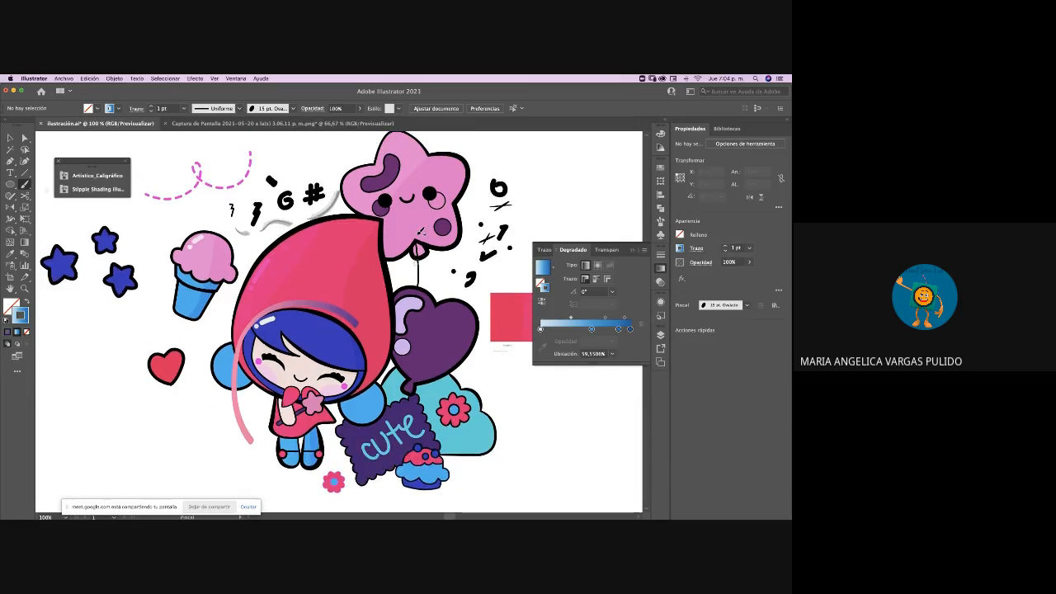
mouse_move(497, 352)
left_mouse_down()
mouse_move(485, 384)
mouse_move(449, 421)
mouse_move(383, 441)
left_mouse_up()
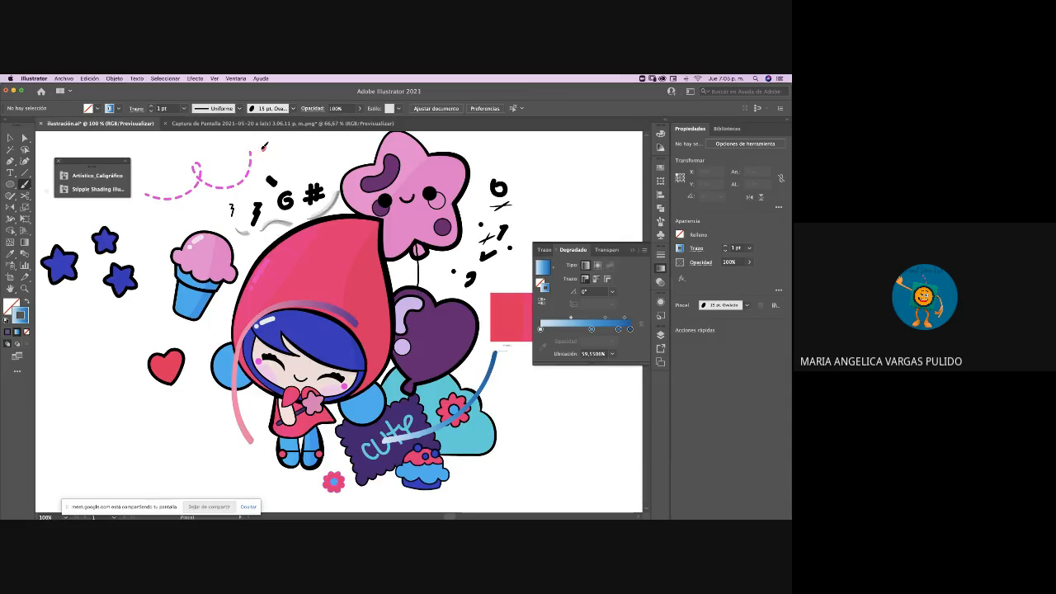
mouse_move(264, 147)
left_mouse_down()
mouse_move(221, 167)
mouse_move(198, 249)
left_mouse_up()
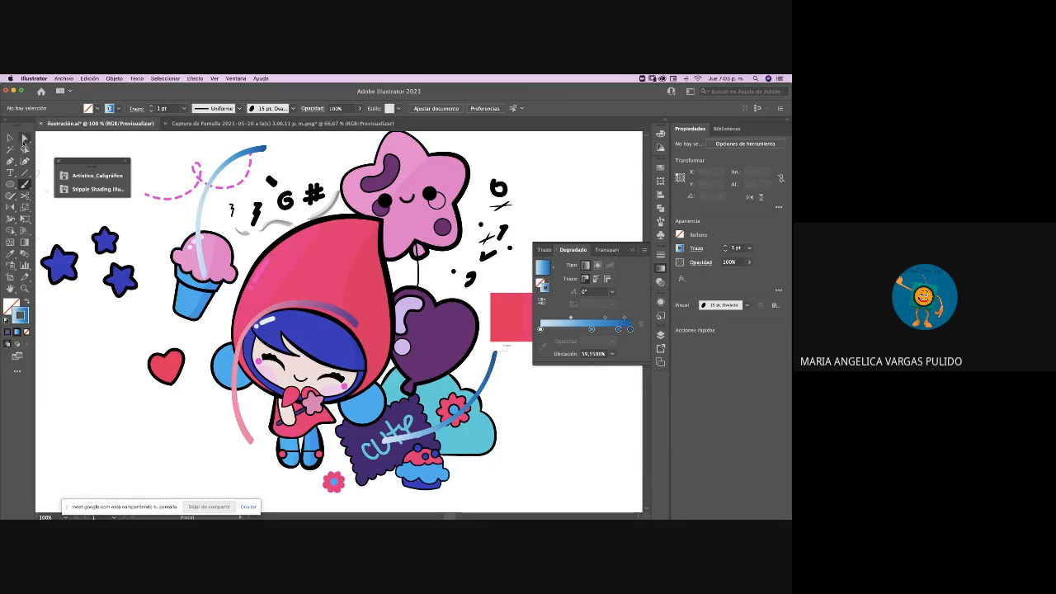
Copy the pink-to-purple gradient with the Eyedropper onto the stroke across the "cute" sign and move that stroke below the girl's boots
left_click(11, 137)
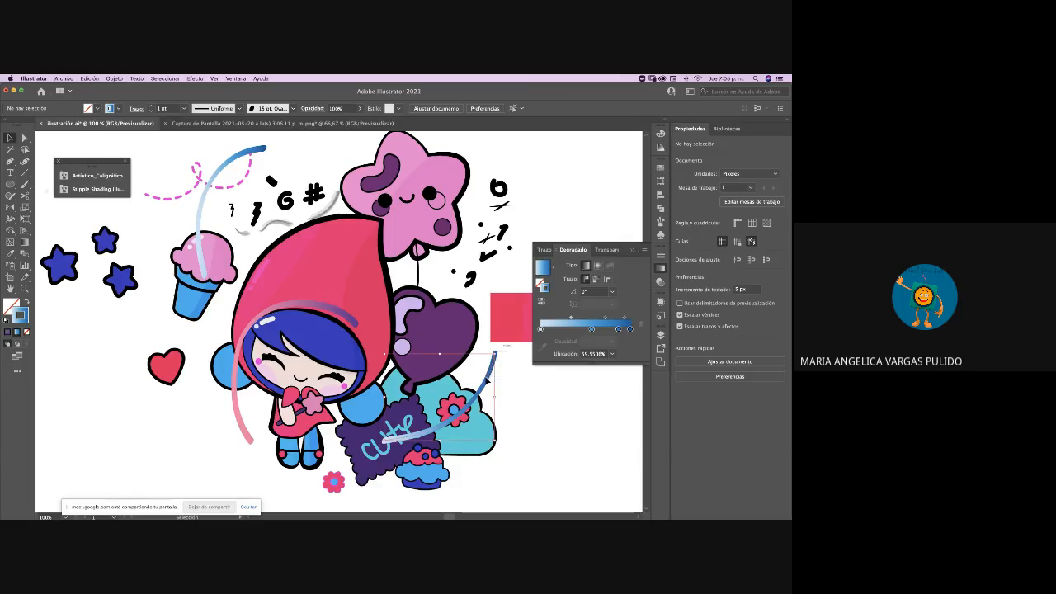
left_click(487, 382)
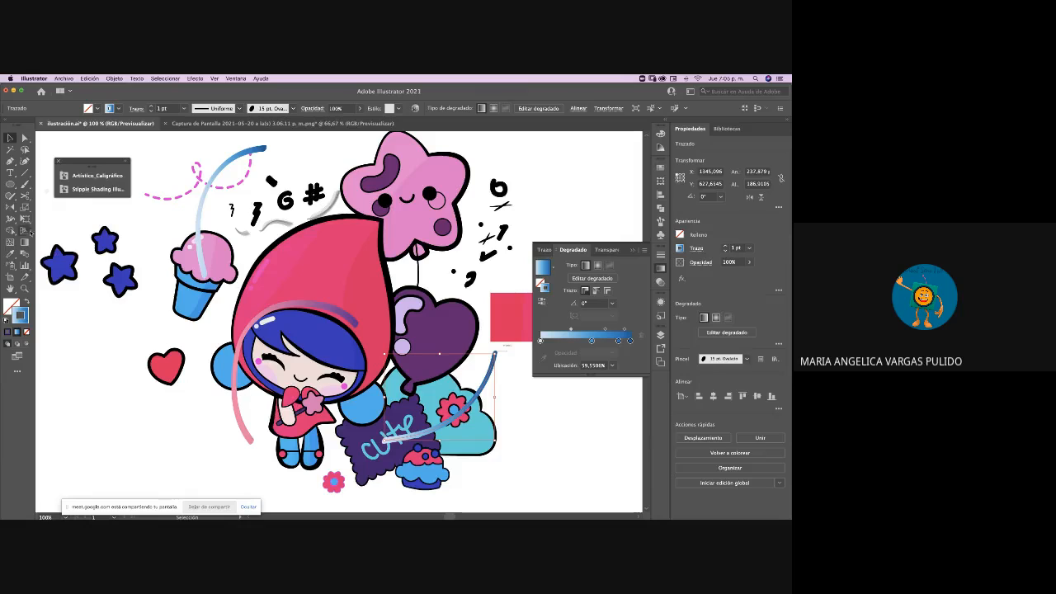
left_click(10, 254)
left_click(239, 356)
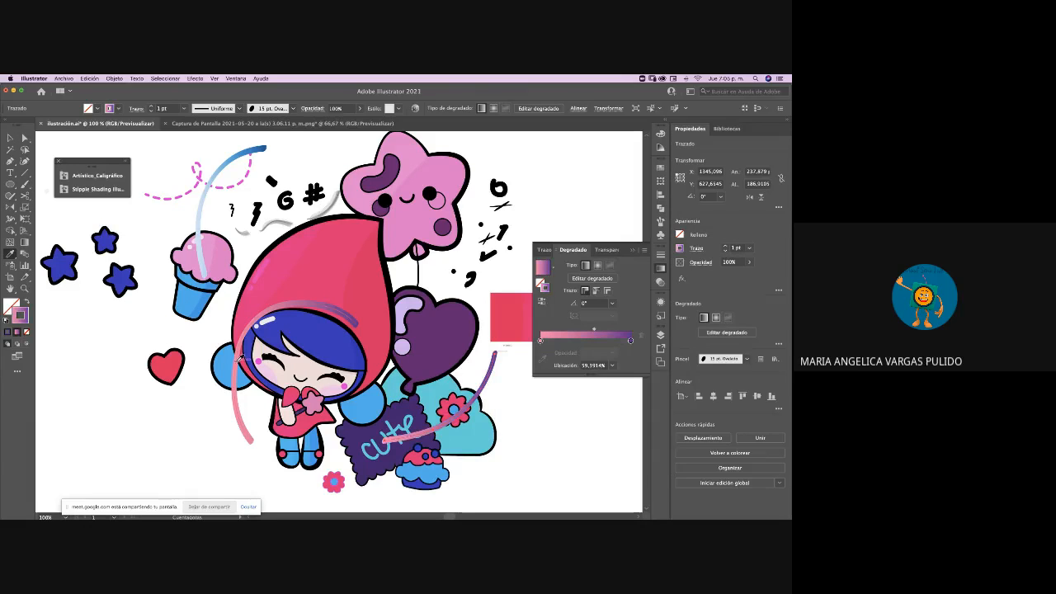
left_click(10, 139)
left_click(120, 389)
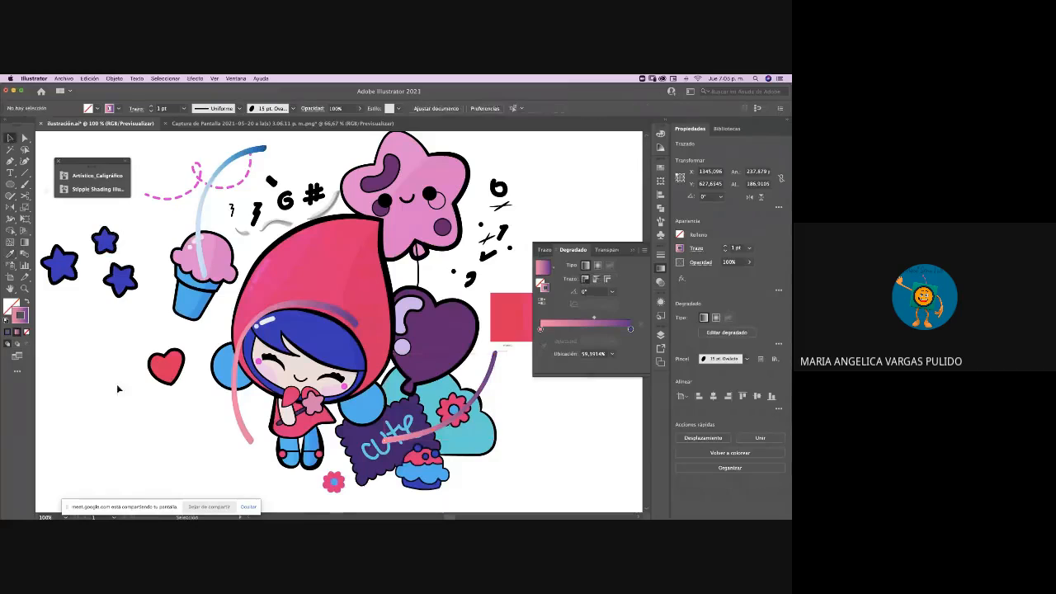
mouse_move(434, 432)
left_mouse_down()
mouse_move(358, 415)
mouse_move(302, 484)
left_mouse_up()
left_click(208, 473)
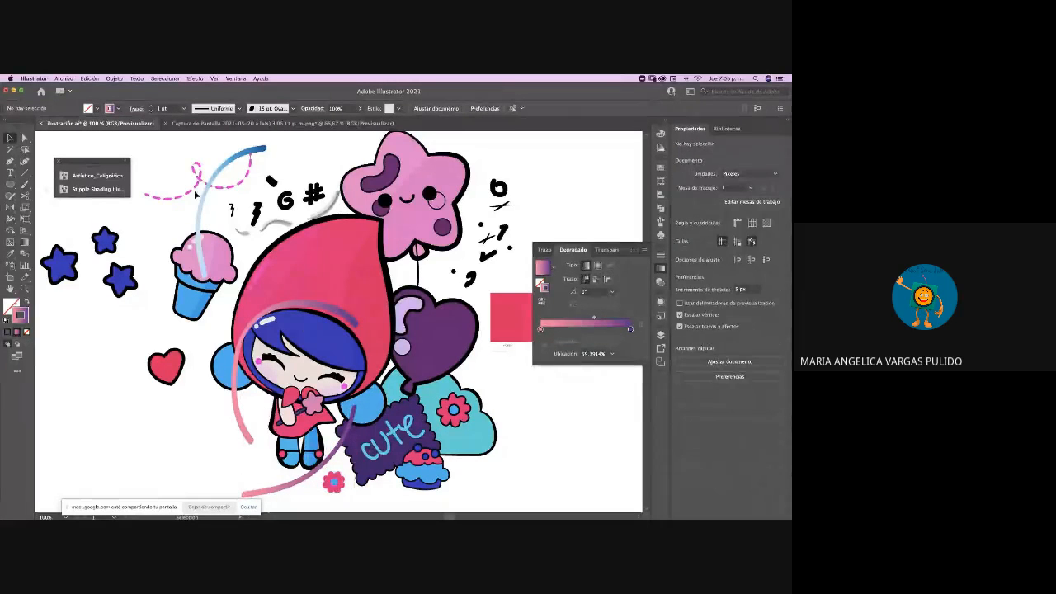
Move the blue stroke over the ice cream closer to the hood and copy the pink-to-purple gradient onto it with the Eyedropper
left_click_drag(204, 199, 212, 247)
left_click(11, 254)
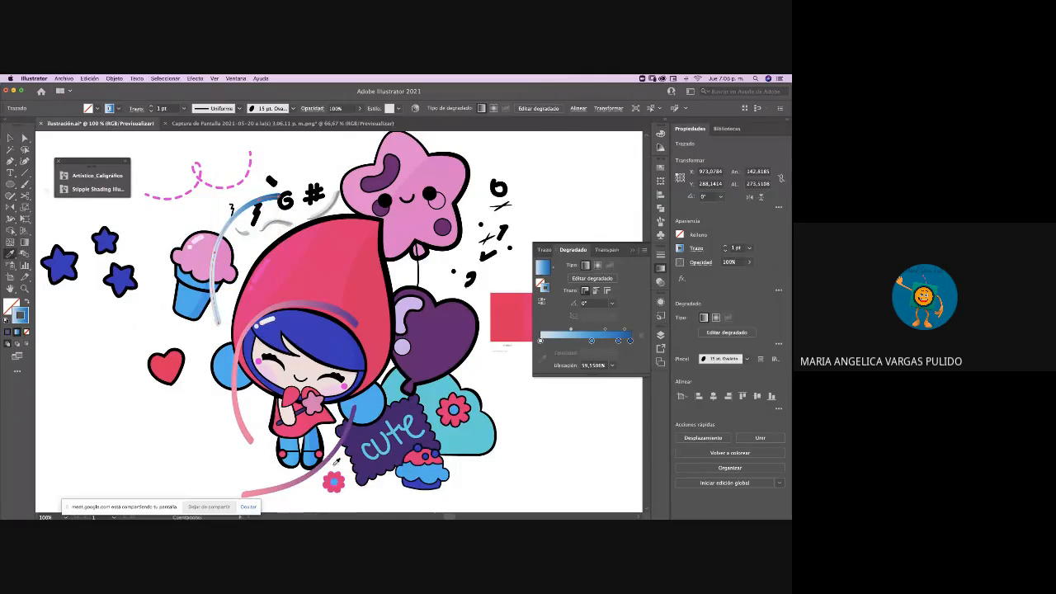
left_click(315, 471)
left_click(10, 138)
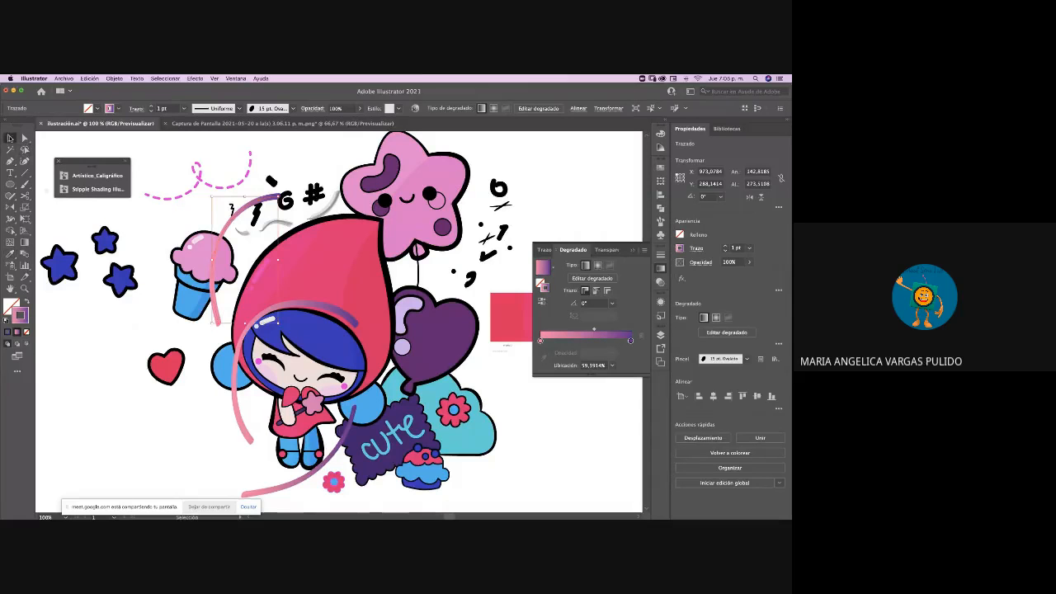
left_click(120, 374)
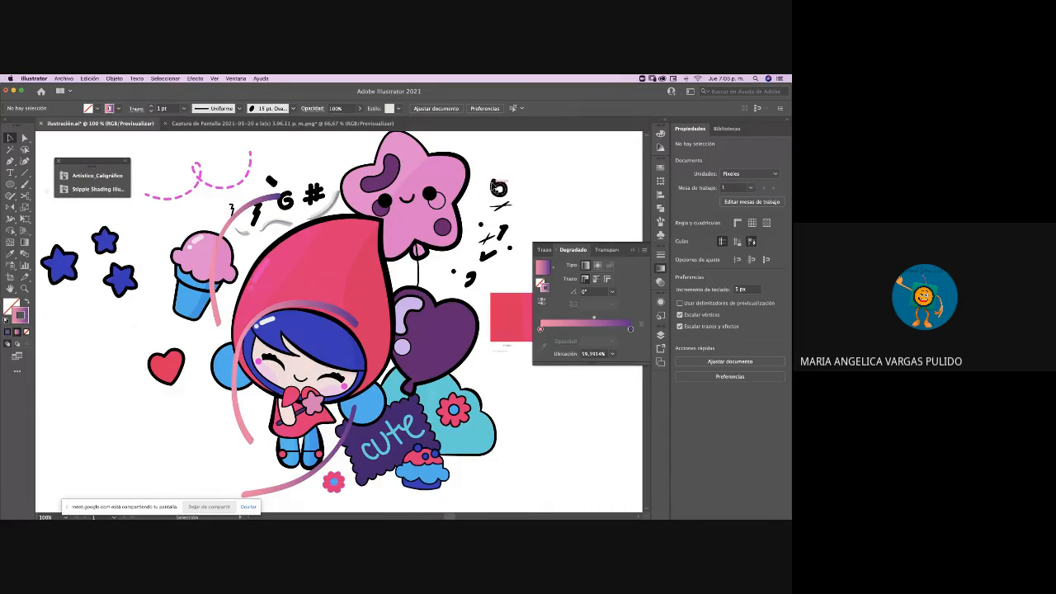
Delete the cluster of black test marks beside the pink star balloon, leaving the dots and the comma-shaped mark
left_click(505, 235)
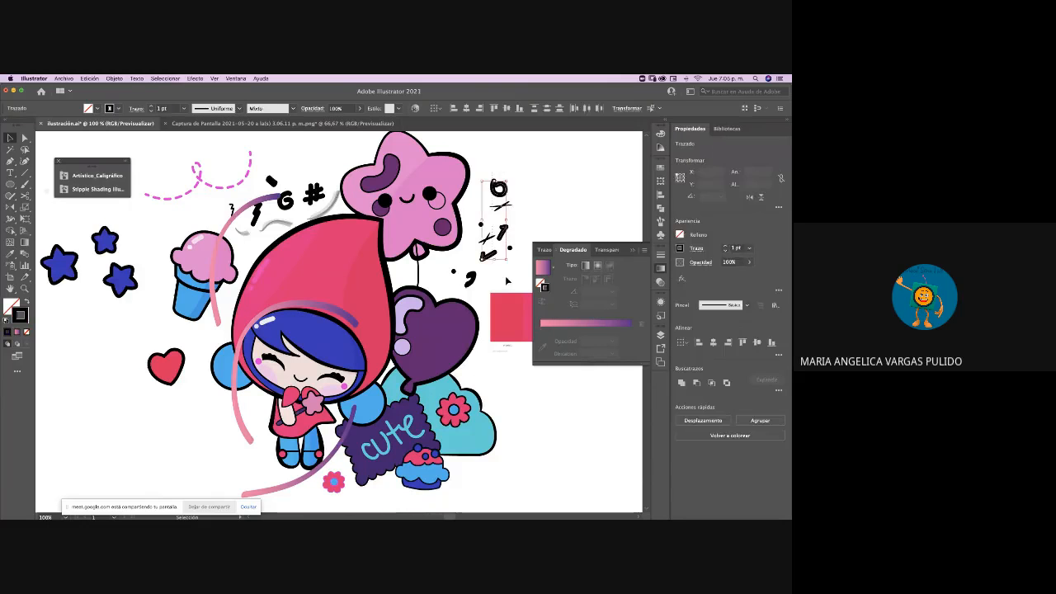
key("Delete")
left_click(491, 240)
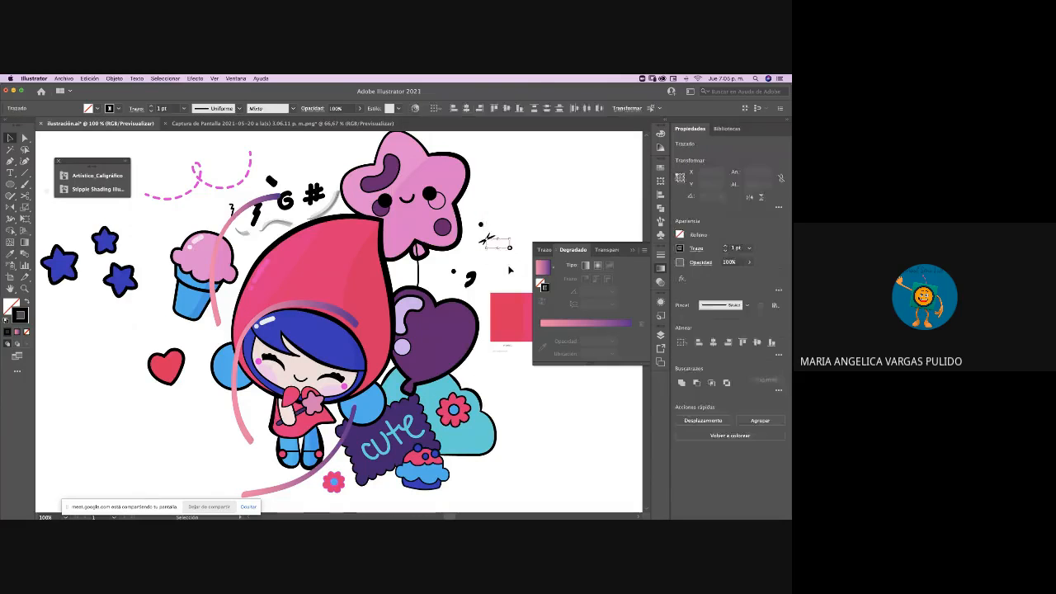
key("Delete")
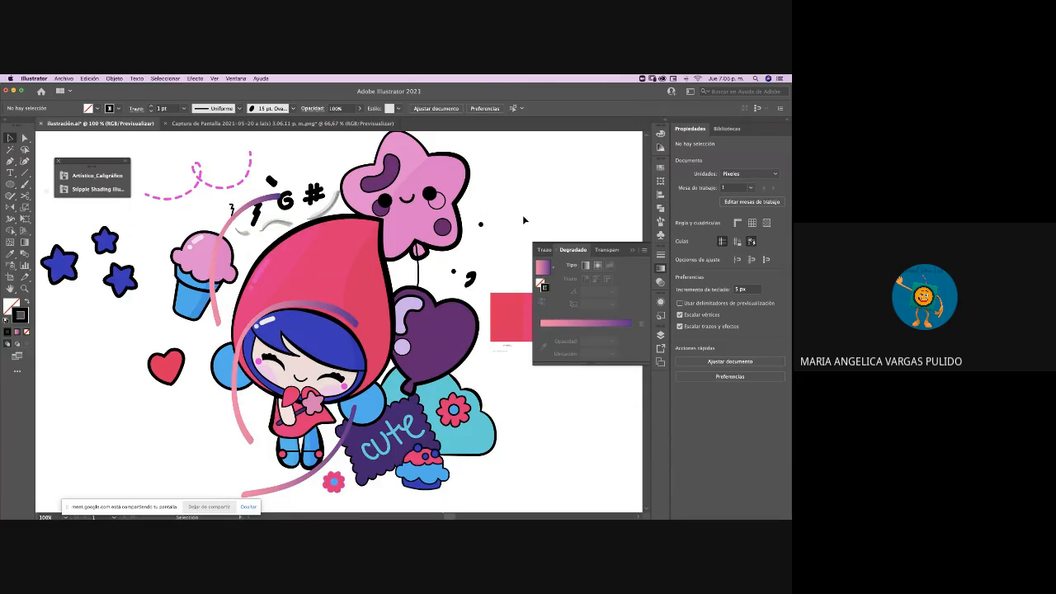
key("super+plus")
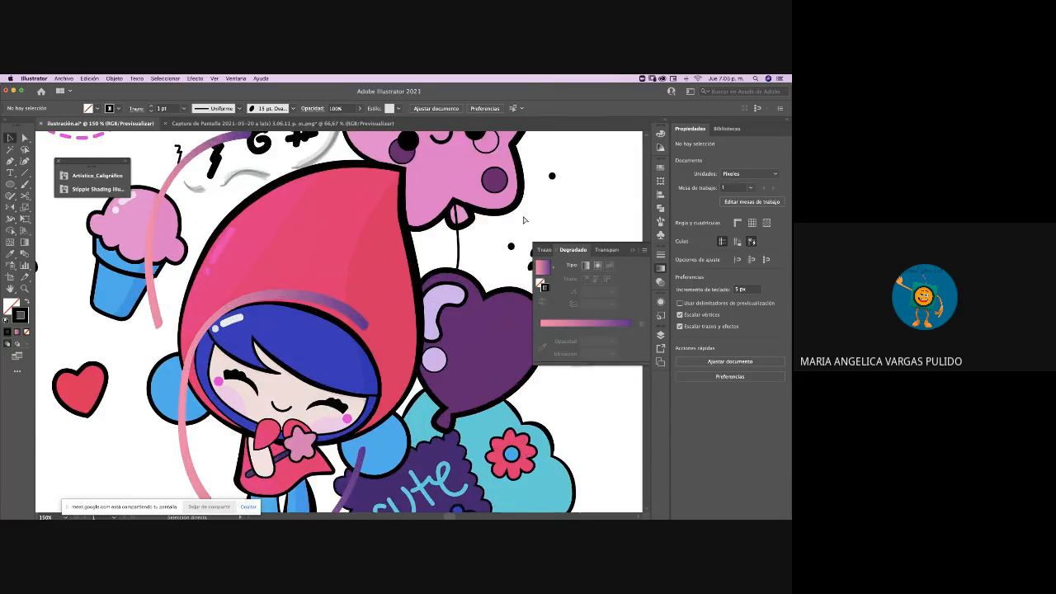
scroll(523, 220, "down", 5)
scroll(523, 220, "left", 2)
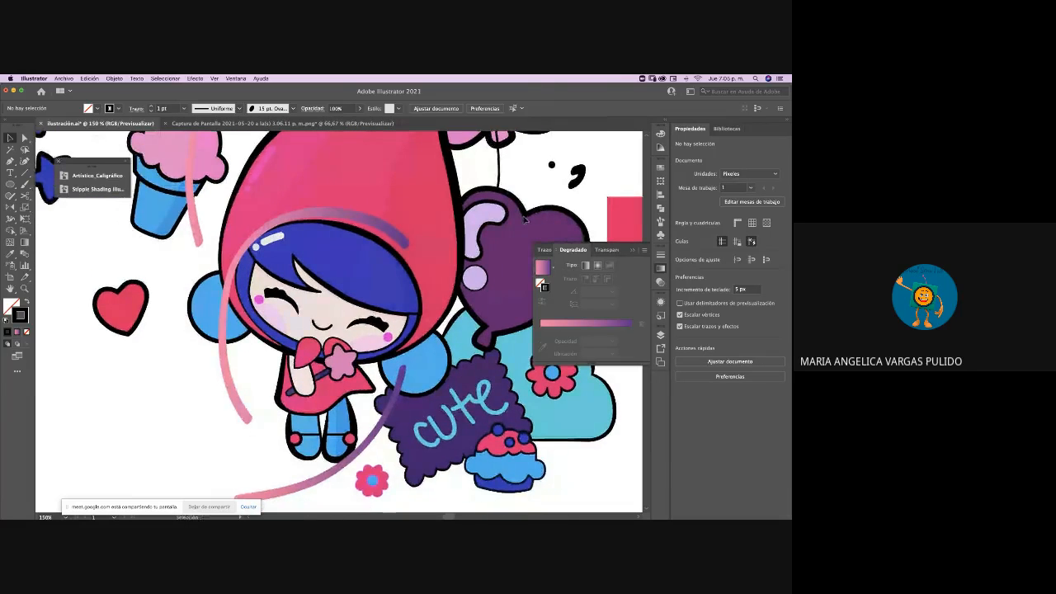
key("super+plus")
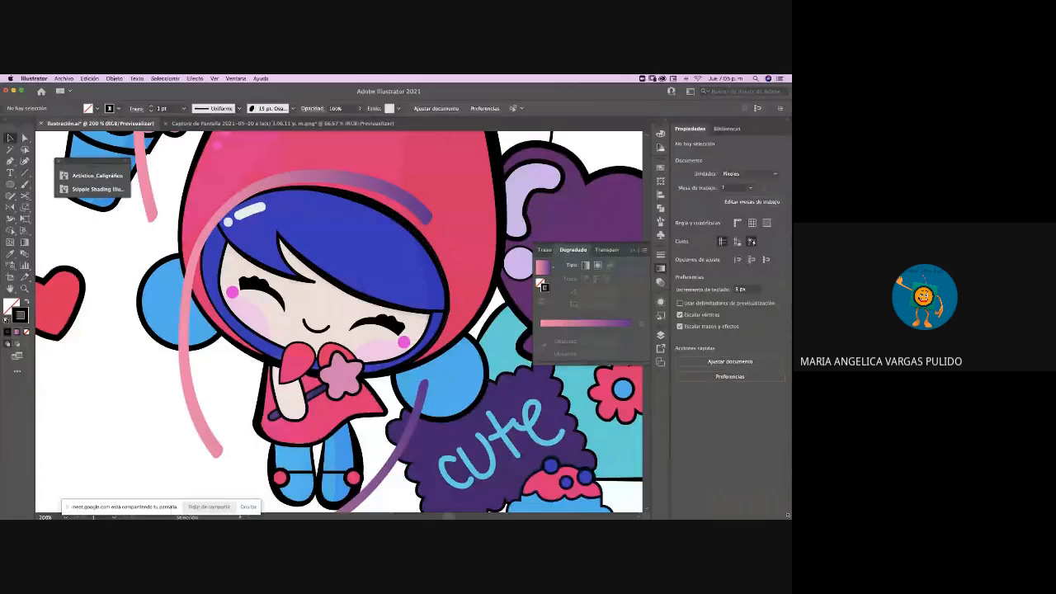
Switch to Chrome and copy the web address of the g-tech design page about free Illustrator brushes
key("ctrl+Up")
left_click(367, 106)
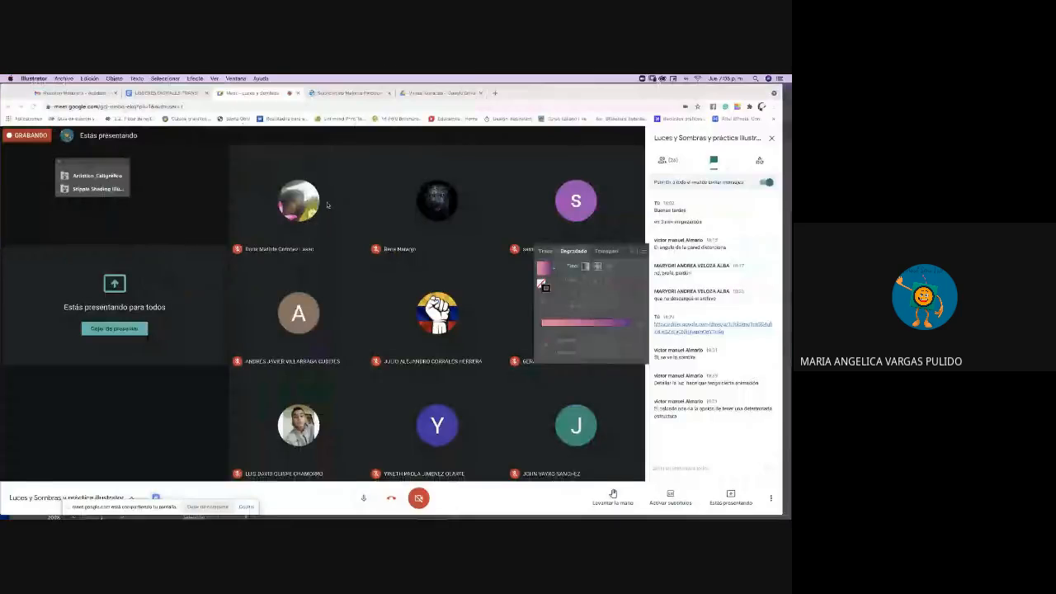
left_click(366, 92)
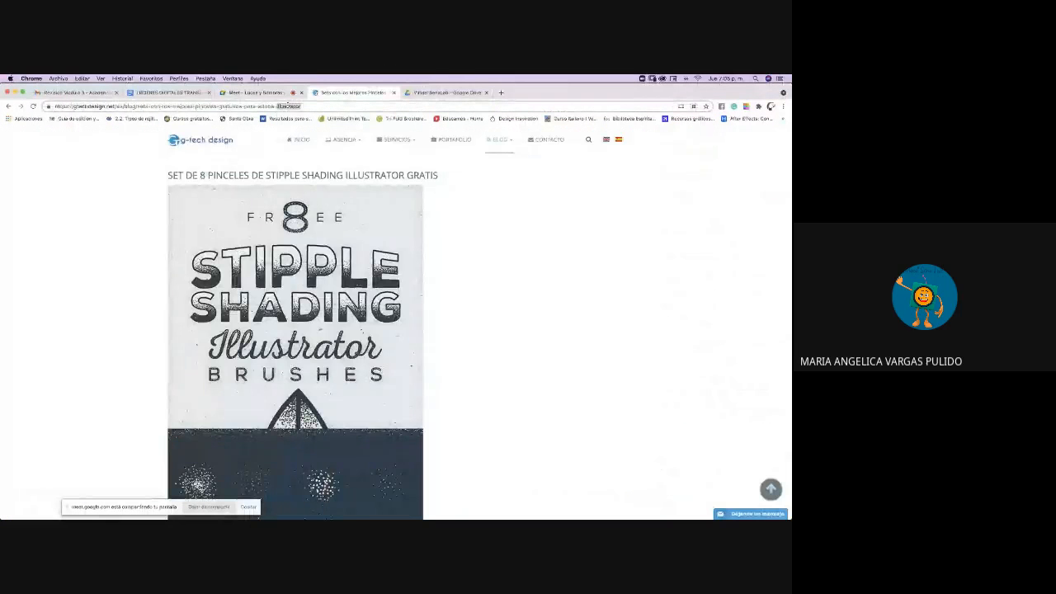
left_click(288, 105)
double_click(289, 107)
left_click_drag(307, 106, 108, 102)
key("super+c")
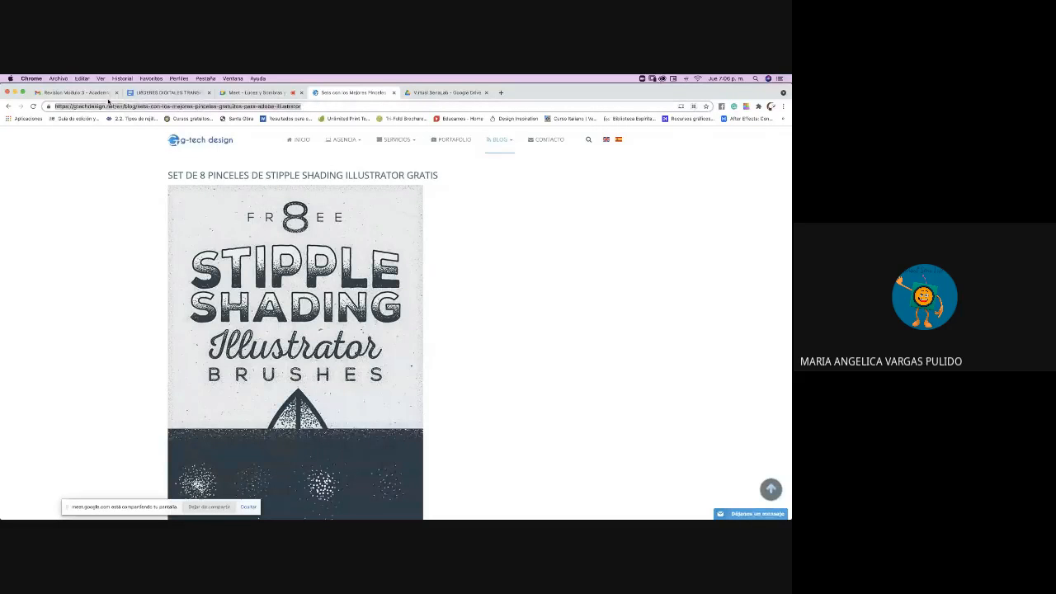
Post the copied brushes page link in the Google Meet chat
left_click(256, 93)
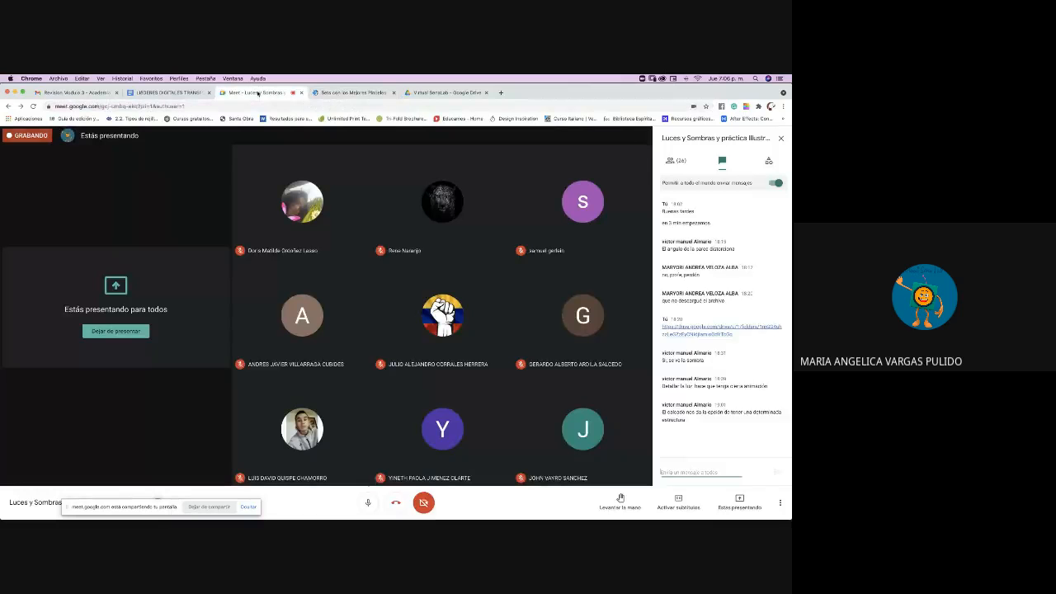
left_click(685, 472)
key("super+v")
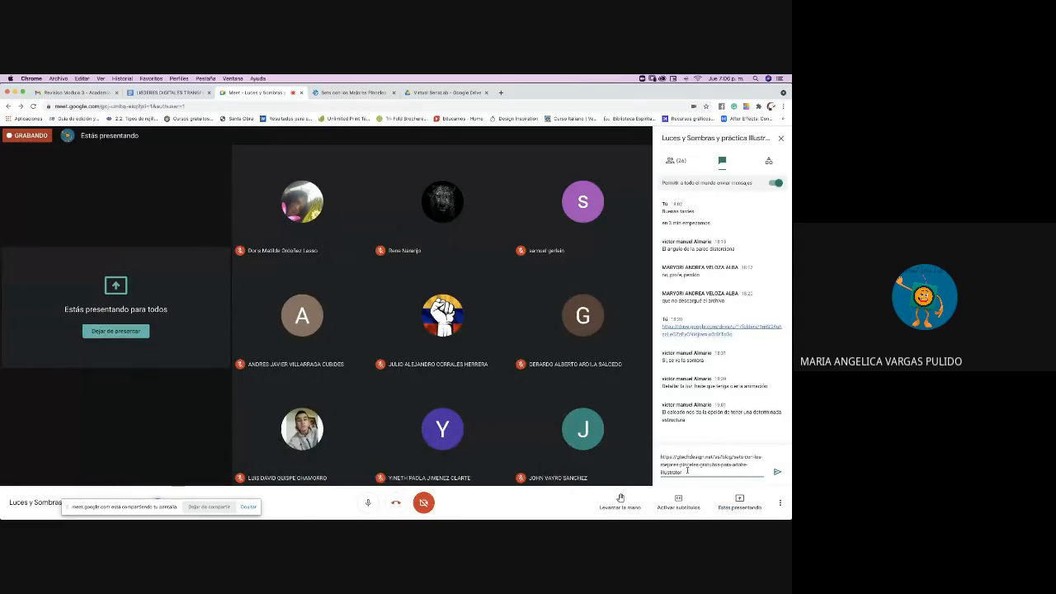
key("Return")
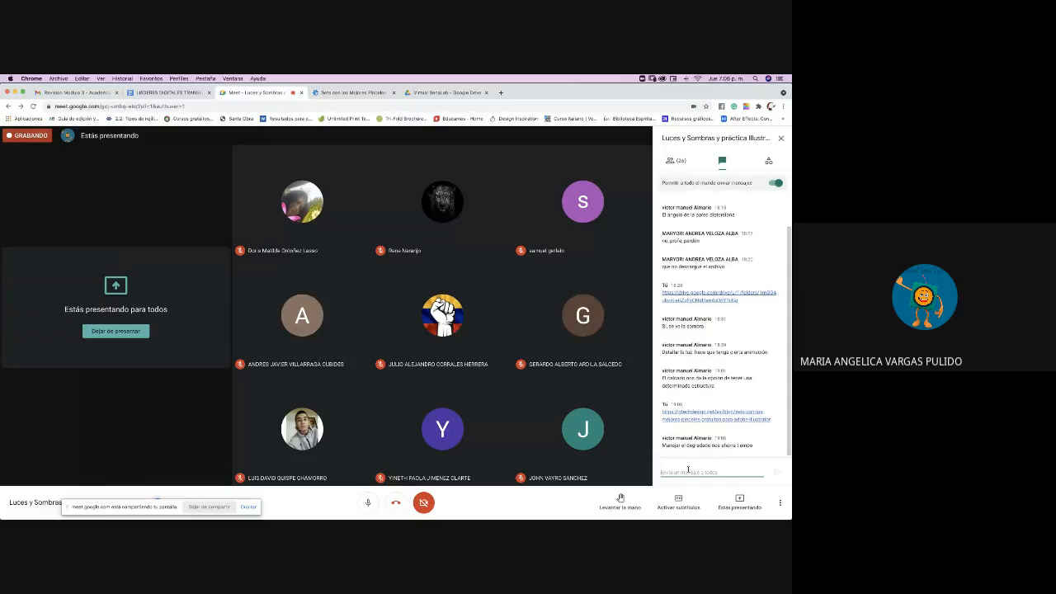
Return to the brushes web page, and switch back to the girl illustration in Illustrator
left_click(357, 93)
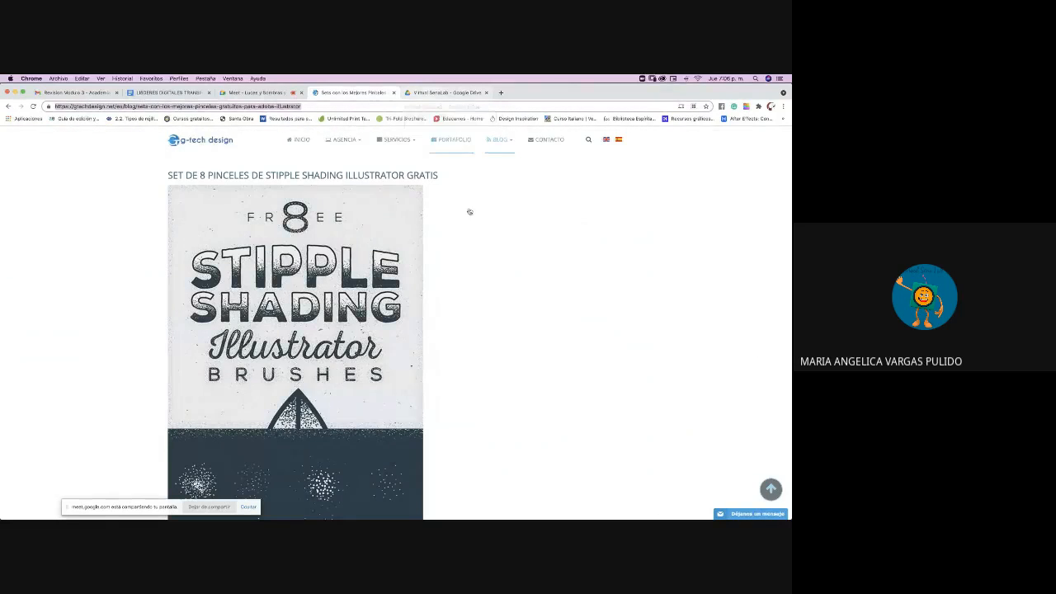
mouse_move(791, 518)
left_click_drag(231, 226, 236, 235)
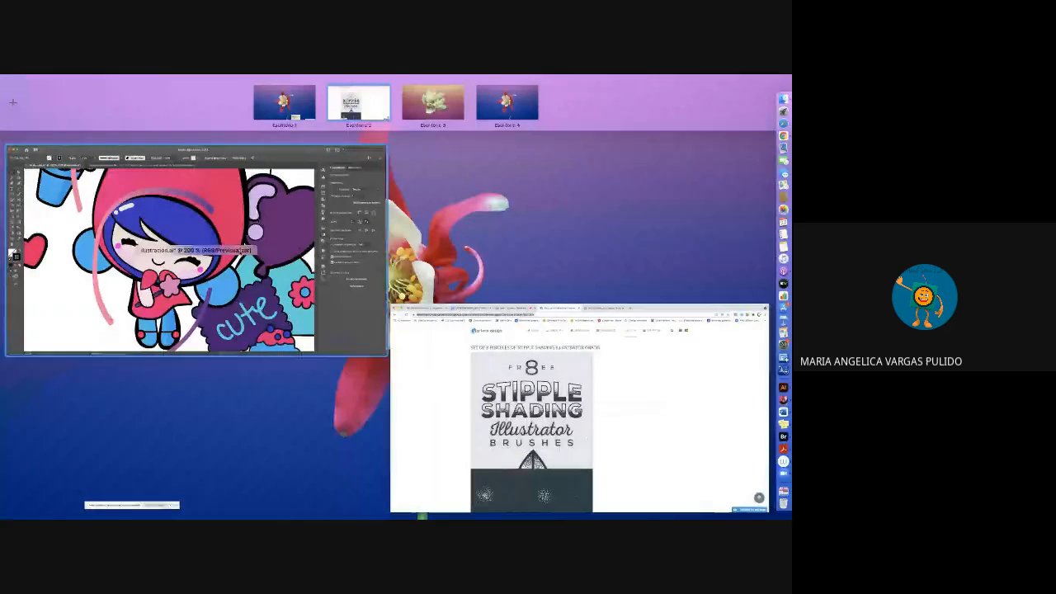
left_click(236, 235)
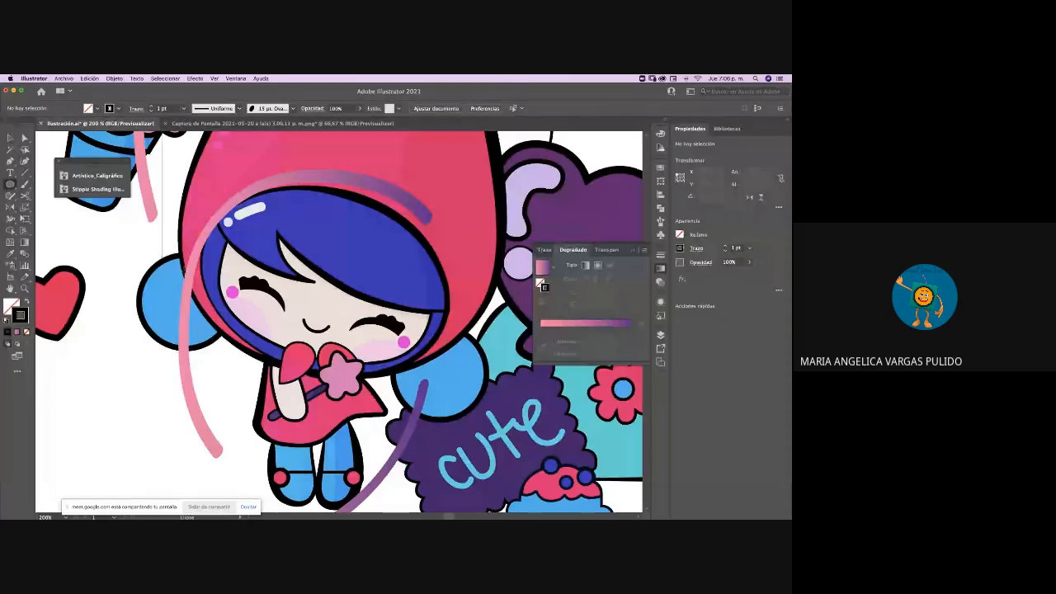
Draw a circle about 767 px in diameter around the girl illustration
key("super+minus")
key("super+minus")
key("super+minus")
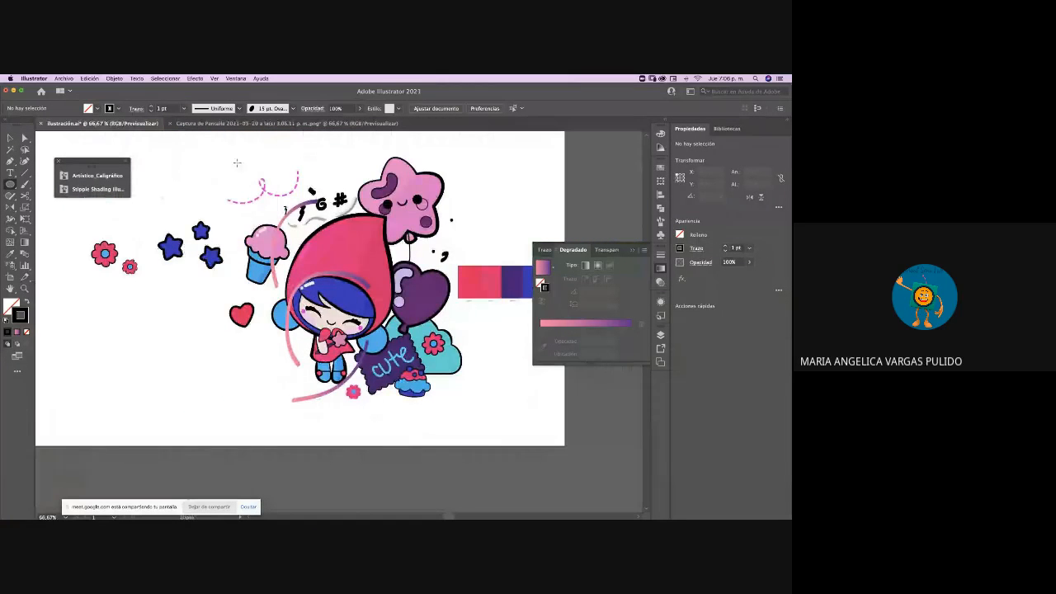
left_click_drag(236, 162, 472, 397)
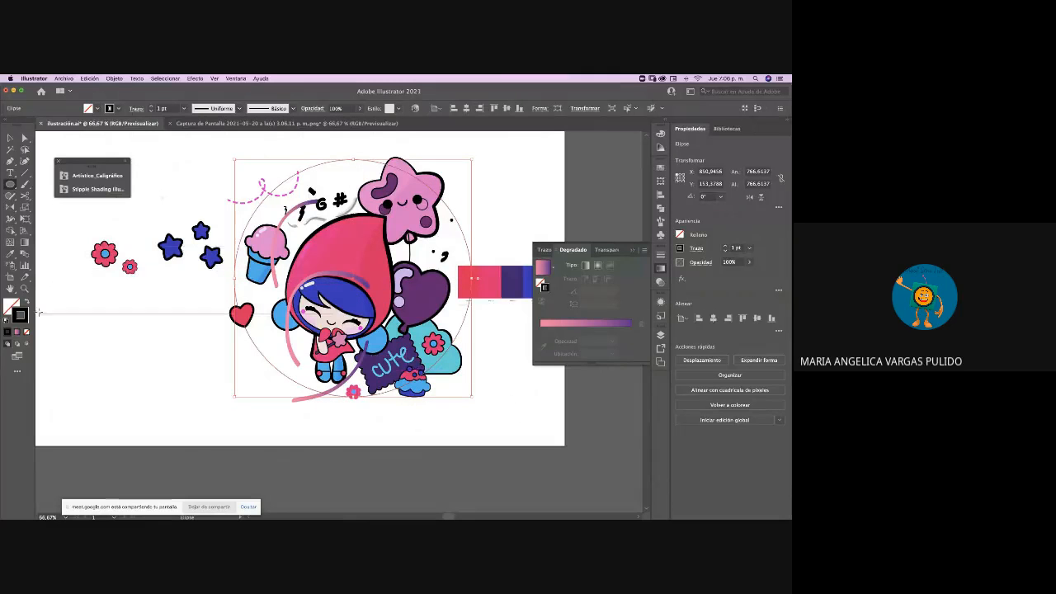
Copy the pink-to-purple gradient onto the circle with the Eyedropper and swap it from stroke to fill
left_click(11, 254)
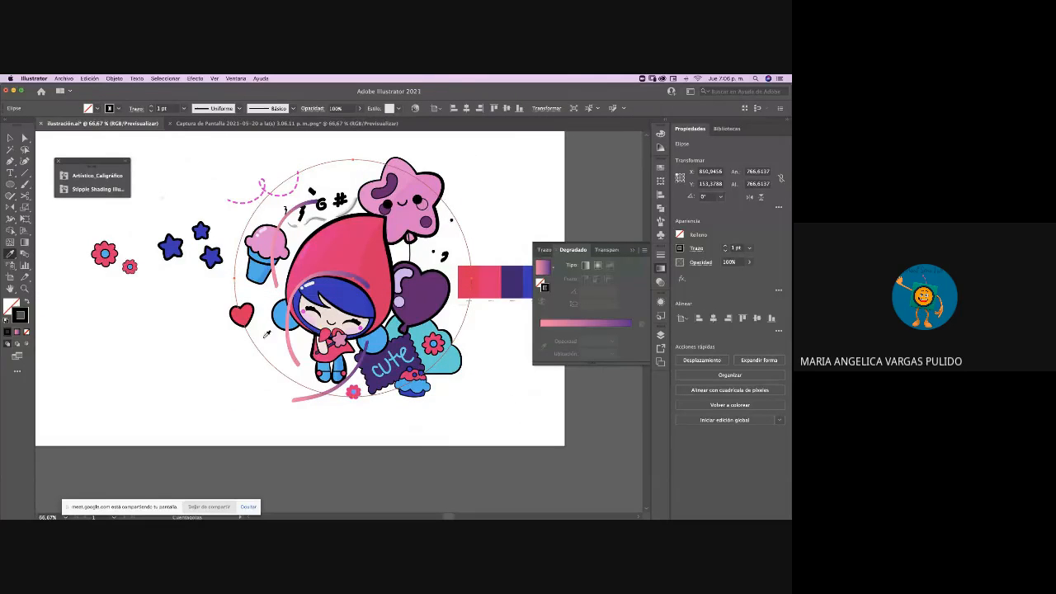
left_click(290, 329)
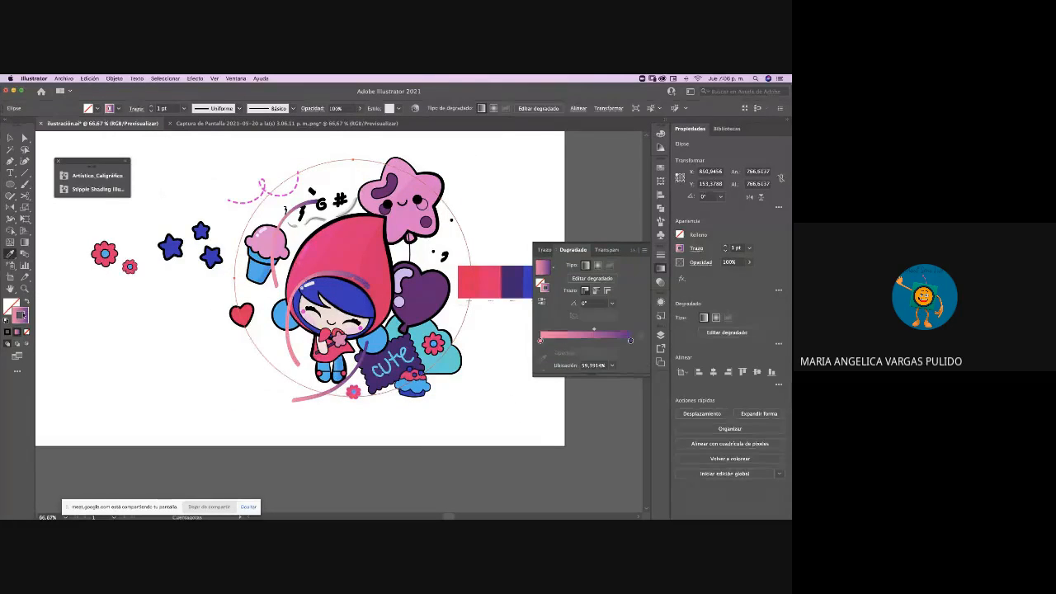
left_click(27, 303)
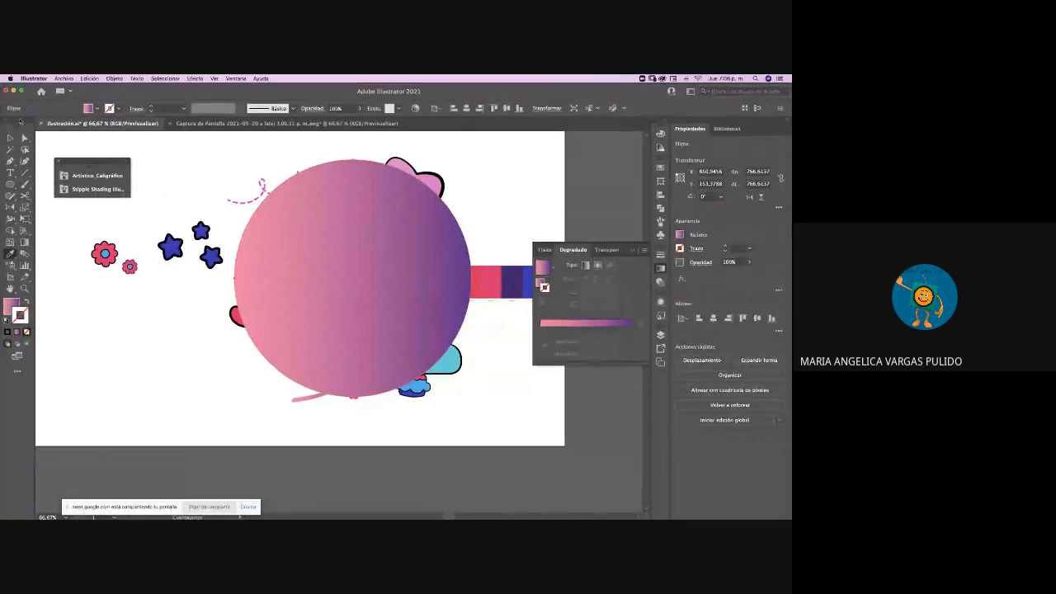
Send the gradient circle to the back of its current layer and deselect it
left_click(11, 138)
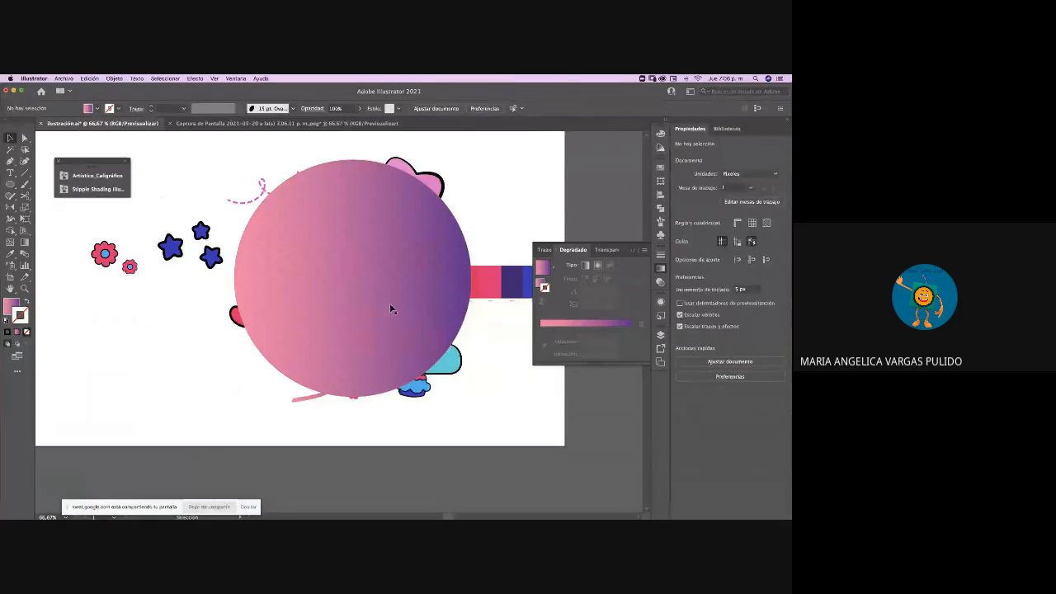
right_click(412, 279)
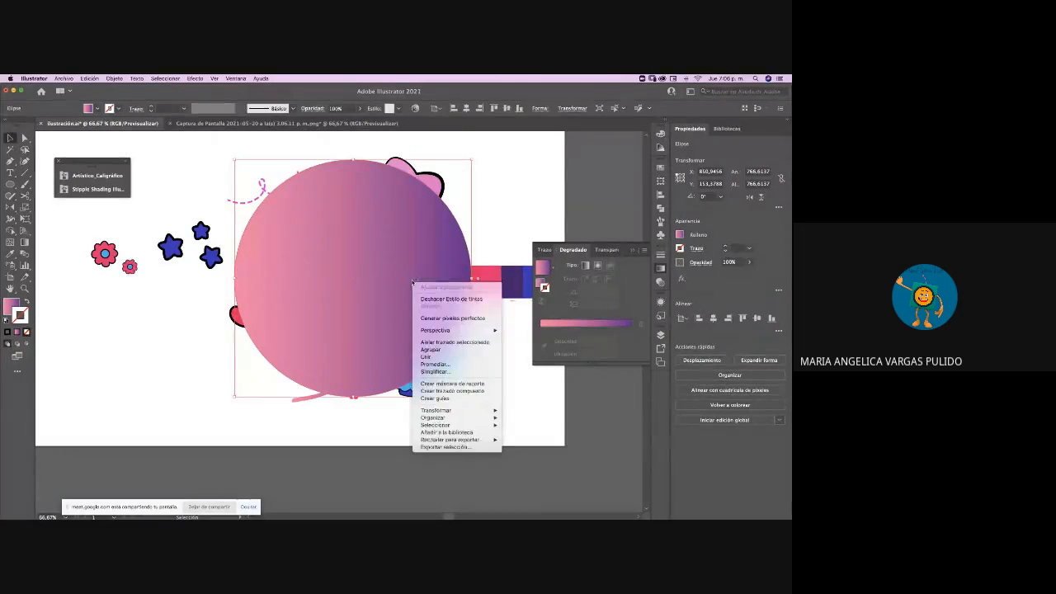
mouse_move(443, 419)
left_click(520, 439)
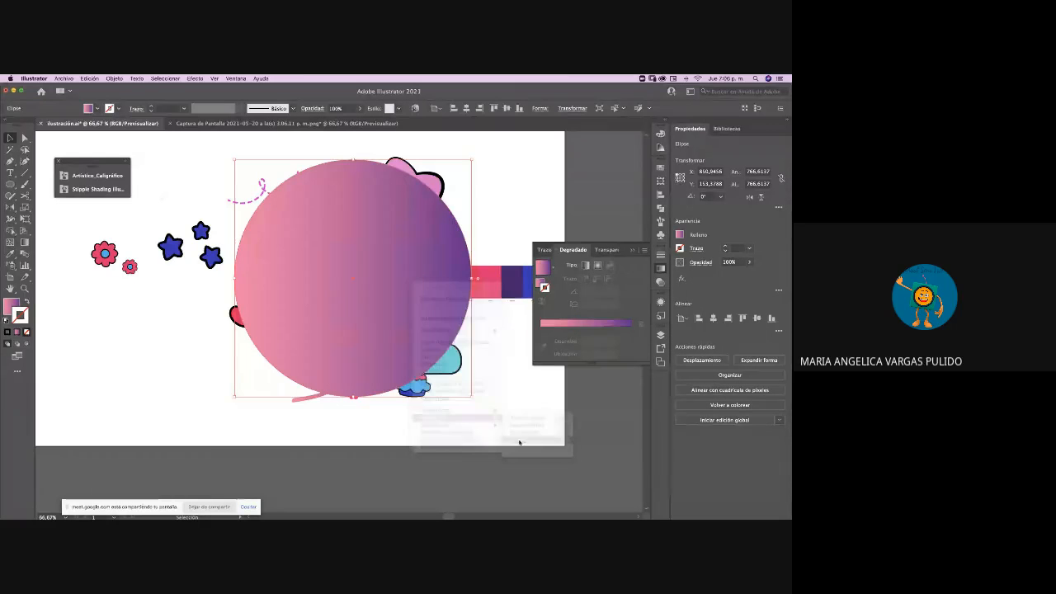
left_click(518, 435)
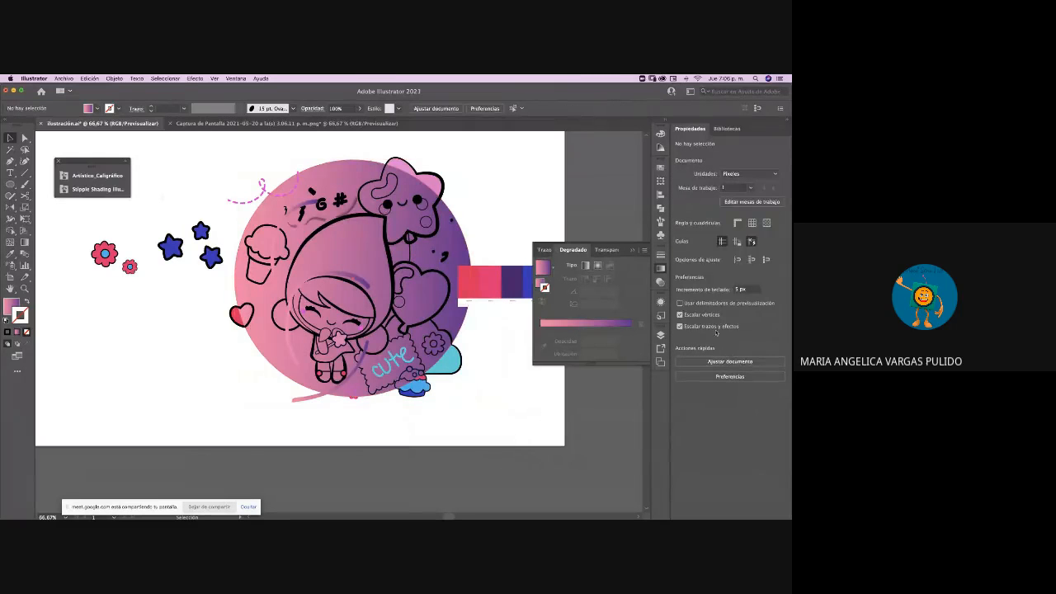
Cut the gradient circle, unlock the Color layer and paste the circle in place on that layer
left_click(660, 335)
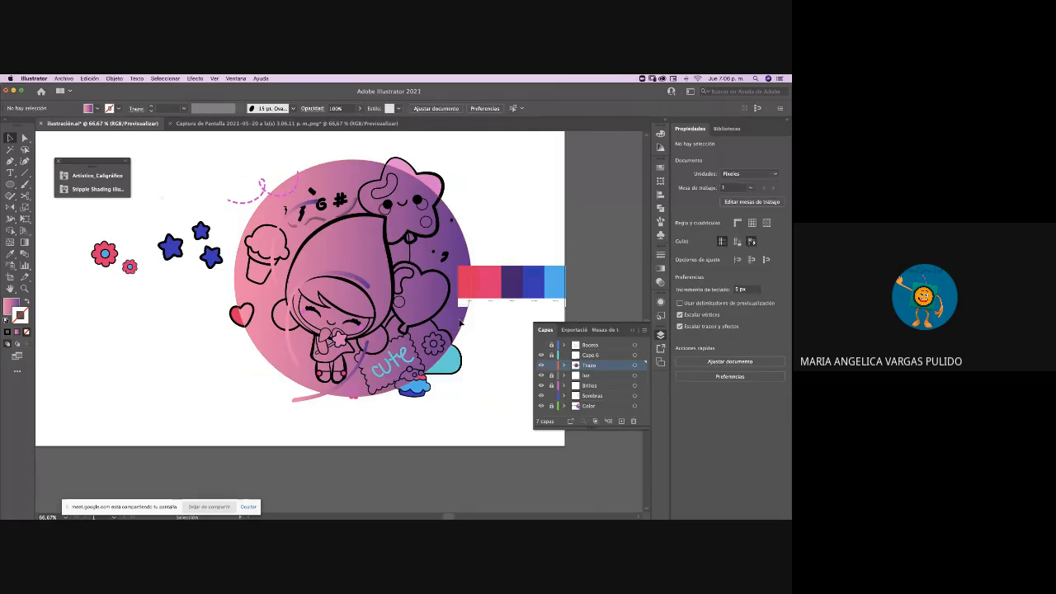
left_click(459, 328)
key("Delete")
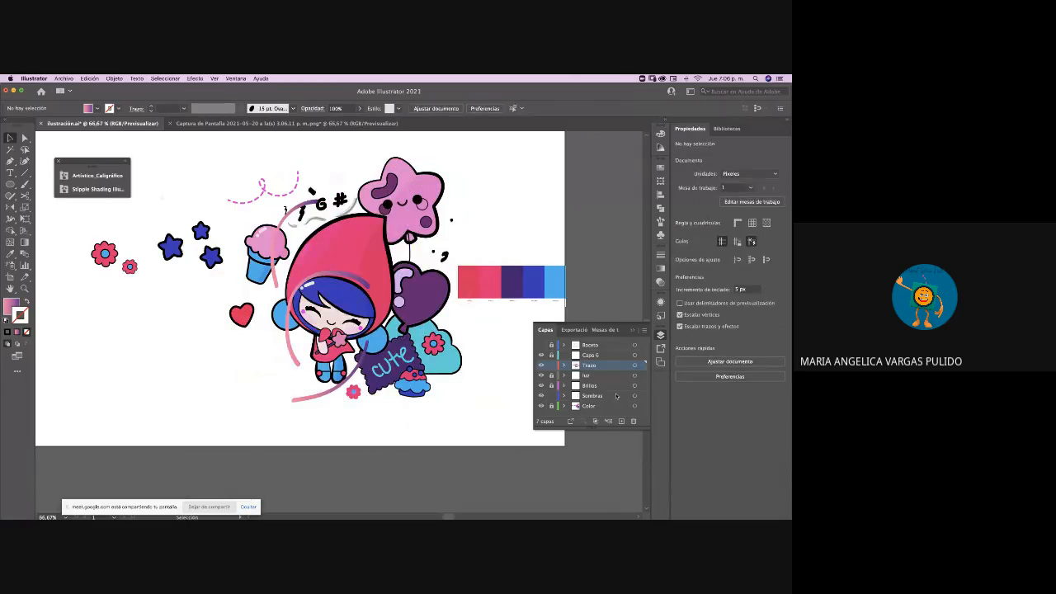
left_click(552, 406)
left_click(591, 407)
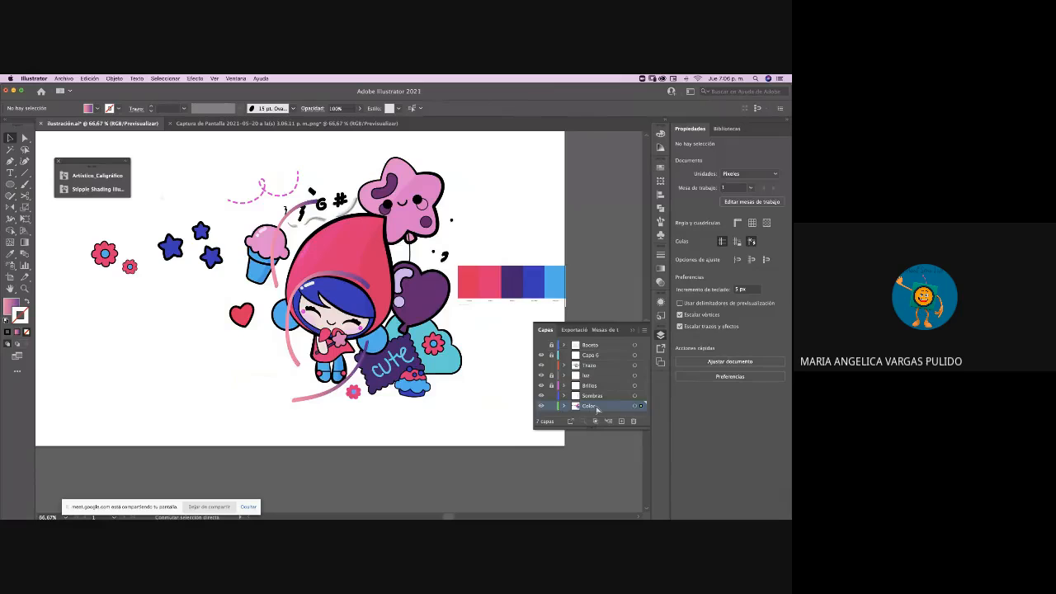
key("super+z")
Send the gradient circle to the back of the Color layer, behind the illustration's colours, and deselect it
right_click(438, 251)
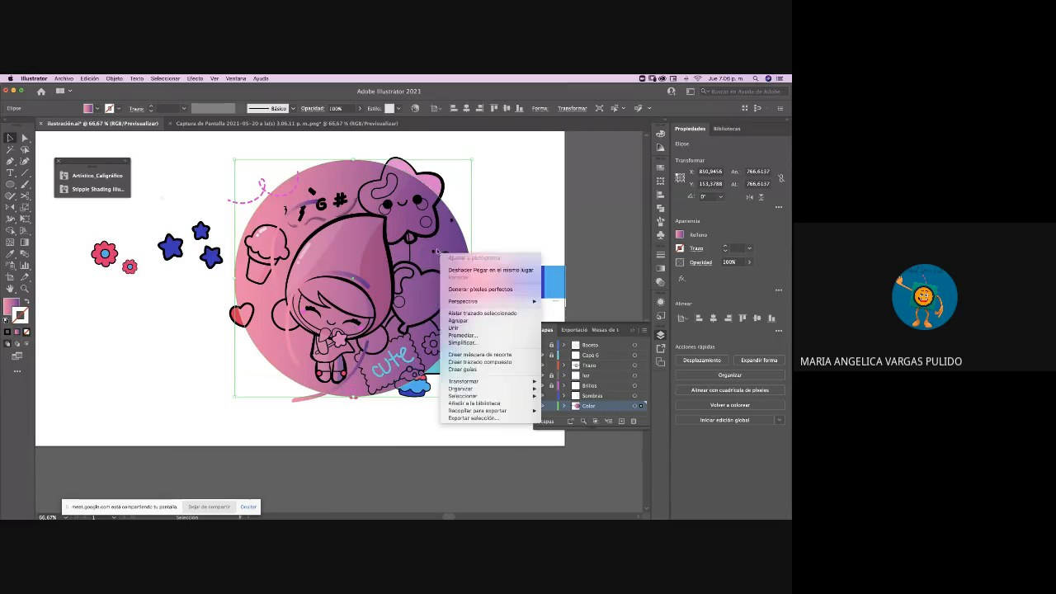
key("Escape")
right_click(465, 253)
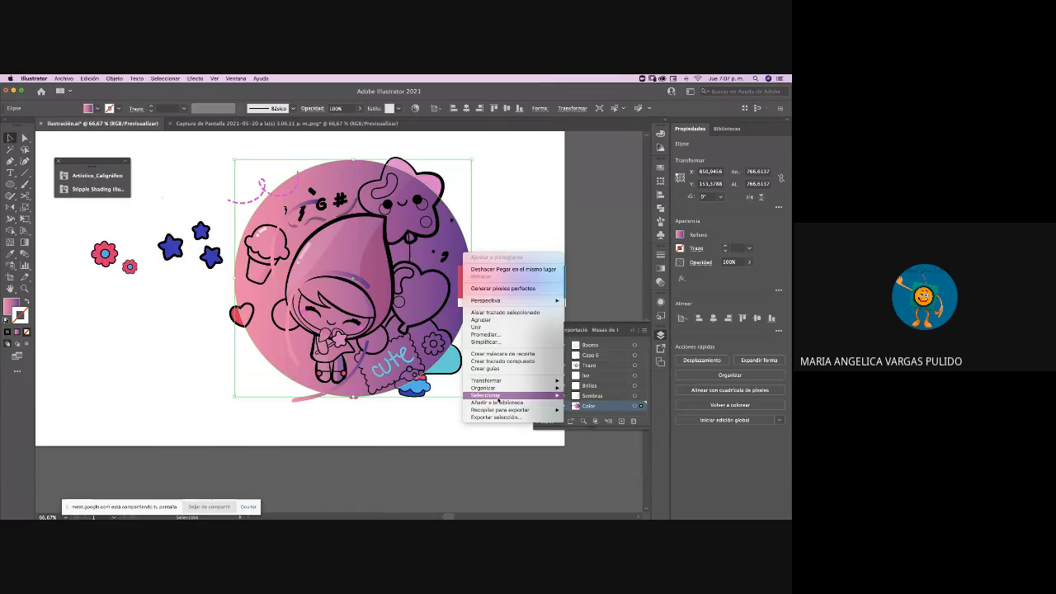
mouse_move(520, 387)
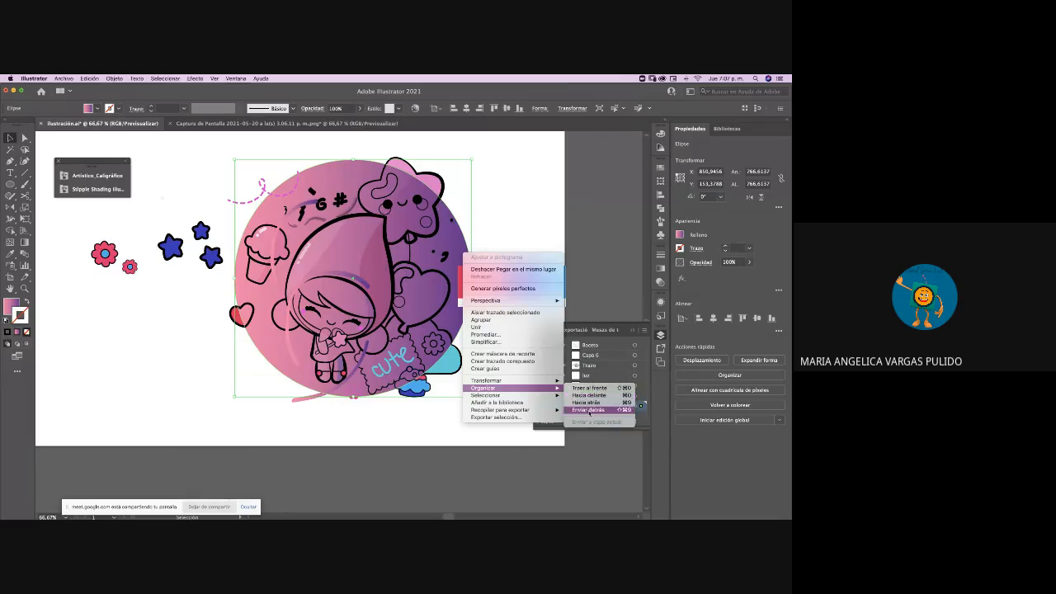
left_click(589, 410)
left_click(454, 401)
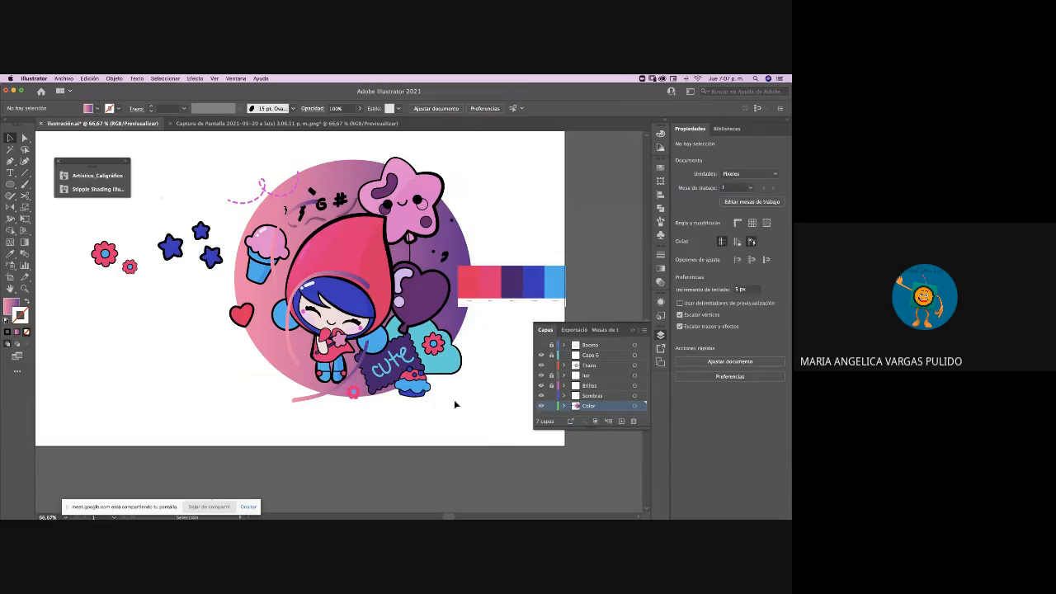
Delete the black zigzag mark, the "6"-shaped mark and the grey curved test strokes above the girl's hood
left_click(302, 213)
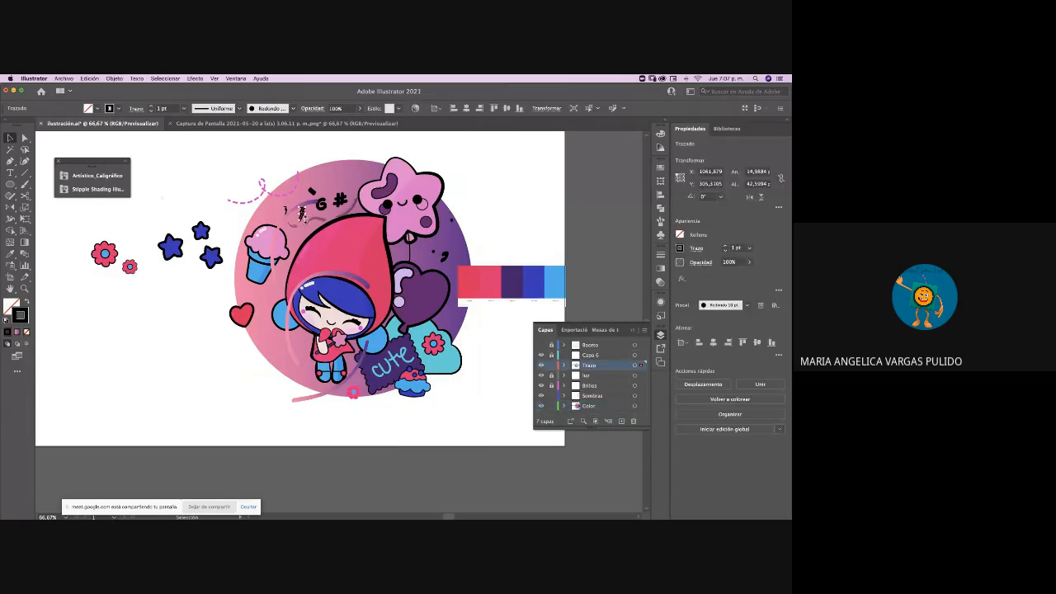
key("Delete")
left_click(351, 212)
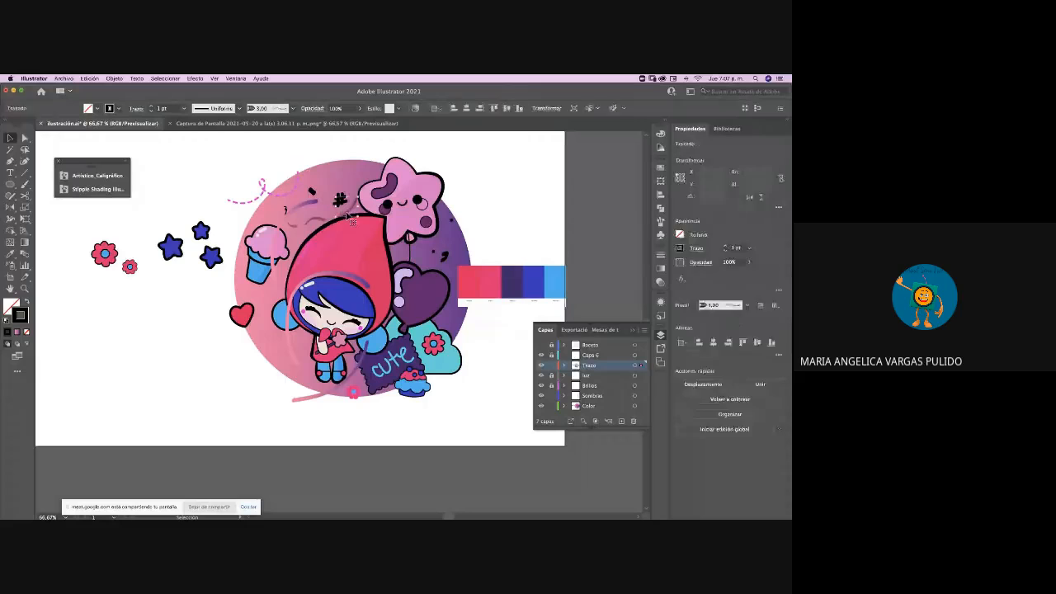
key("Delete")
left_click(316, 220)
key("Delete")
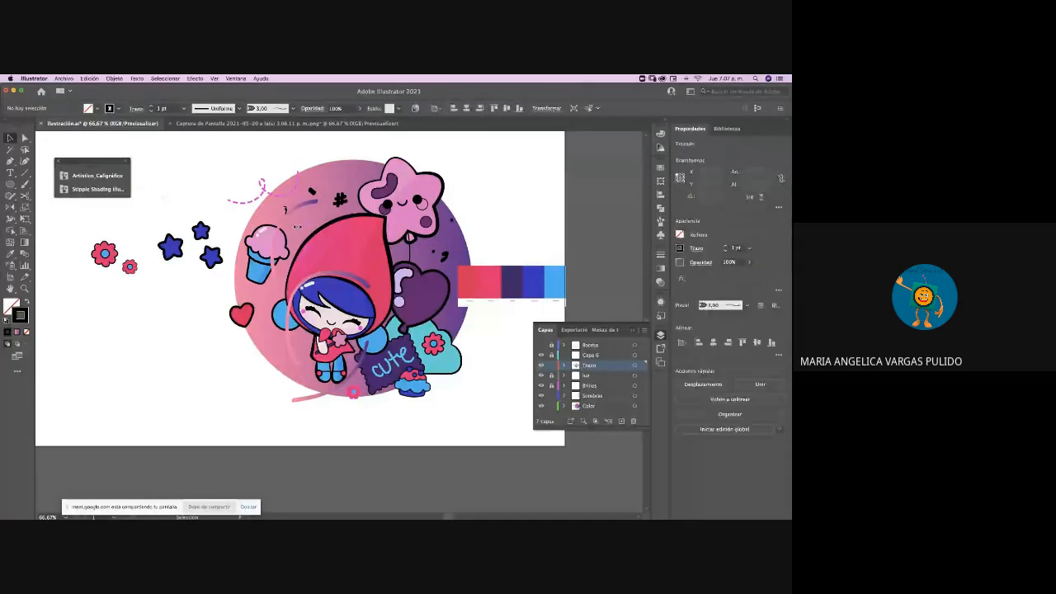
Delete the purple curved test stroke on the gradient circle above the girl's hood
left_click(467, 279)
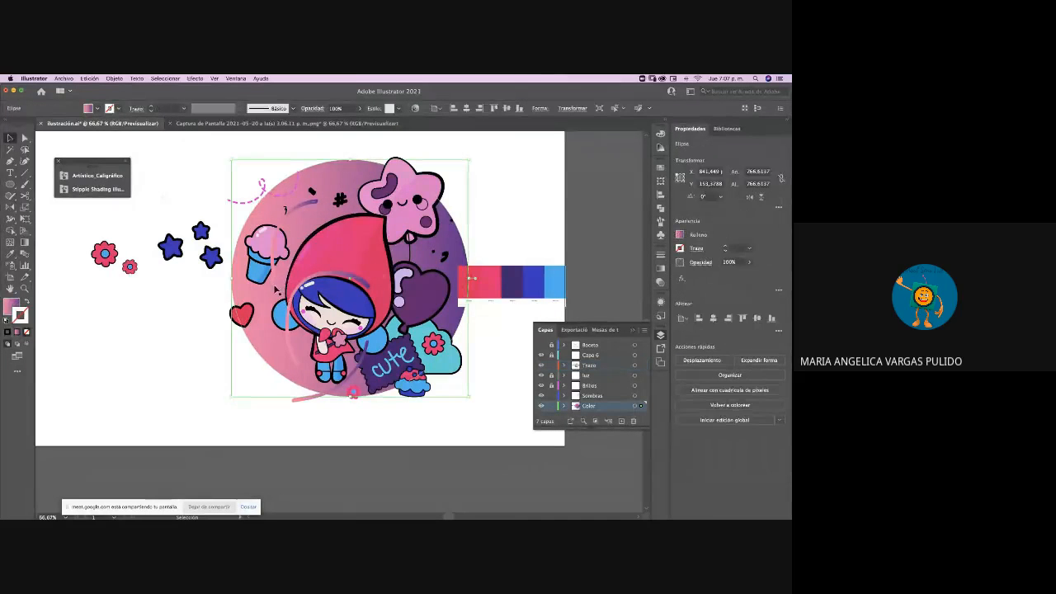
left_click(312, 202)
key("Delete")
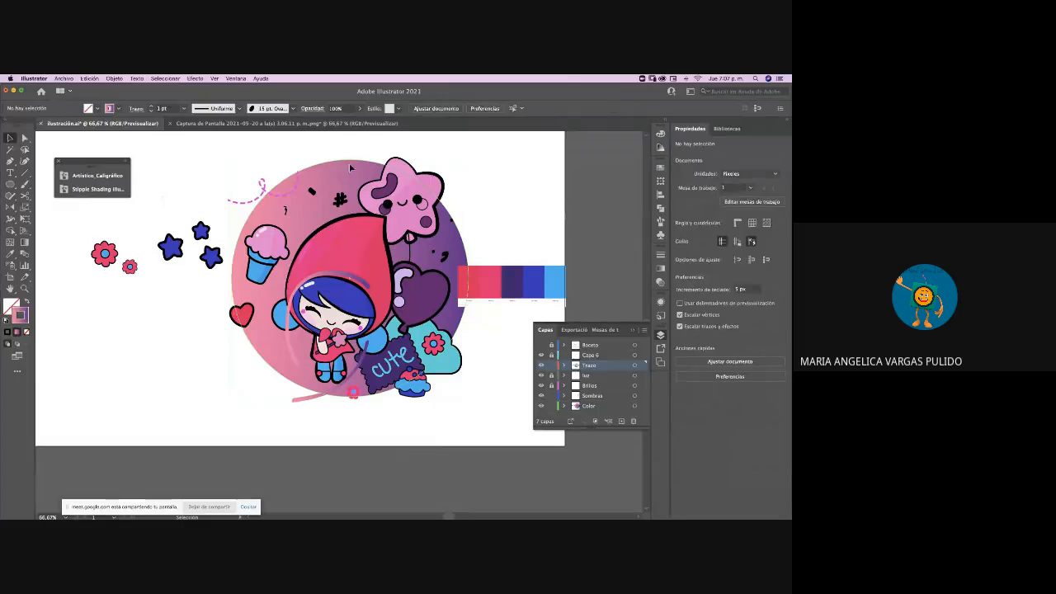
Set the gradient circle's opacity to 41% and deselect it
left_click(348, 173)
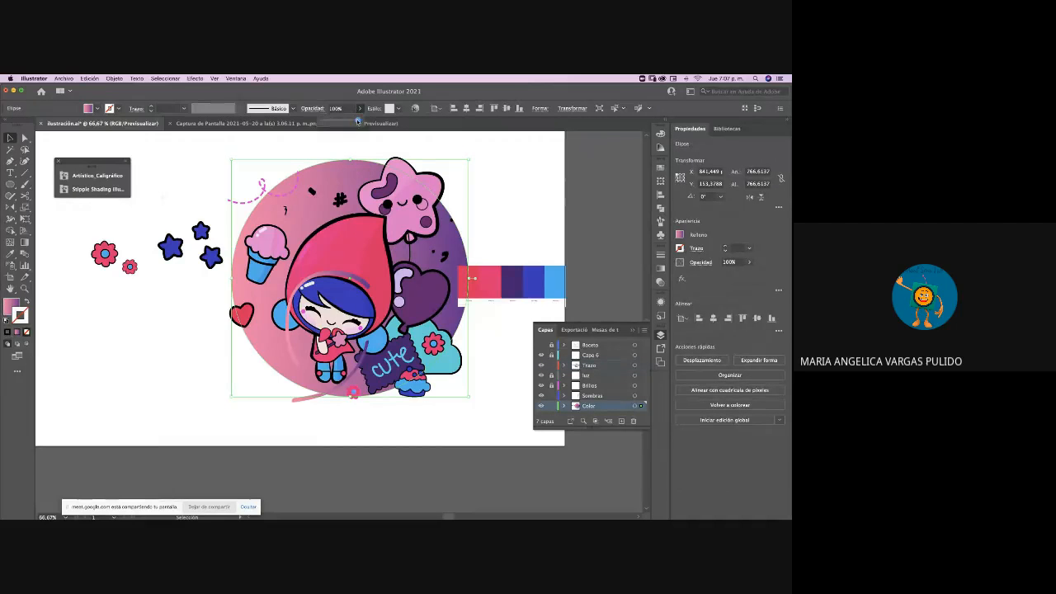
left_click_drag(340, 120, 339, 120)
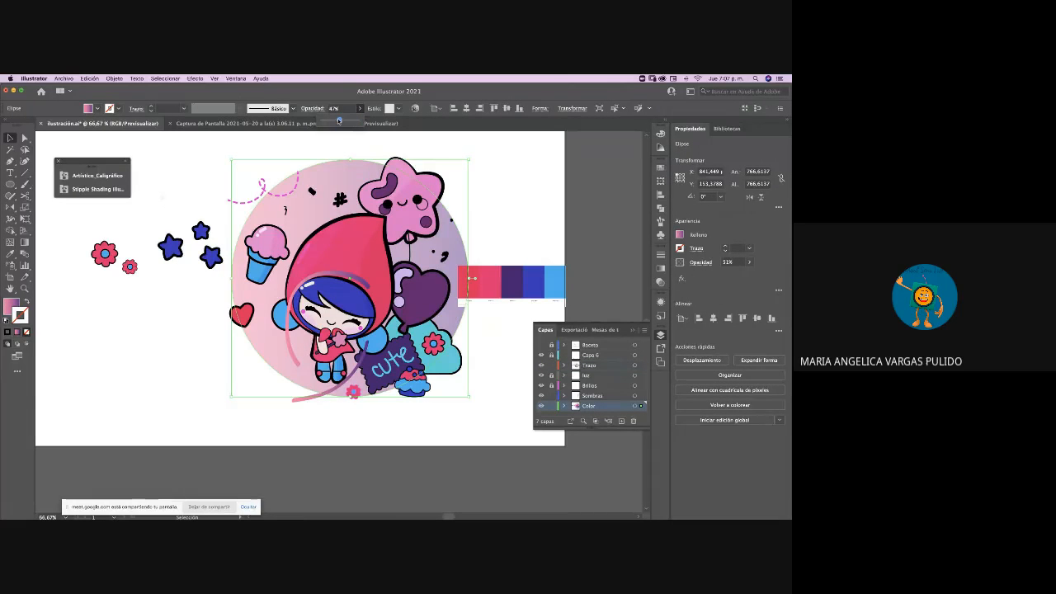
left_click(494, 194)
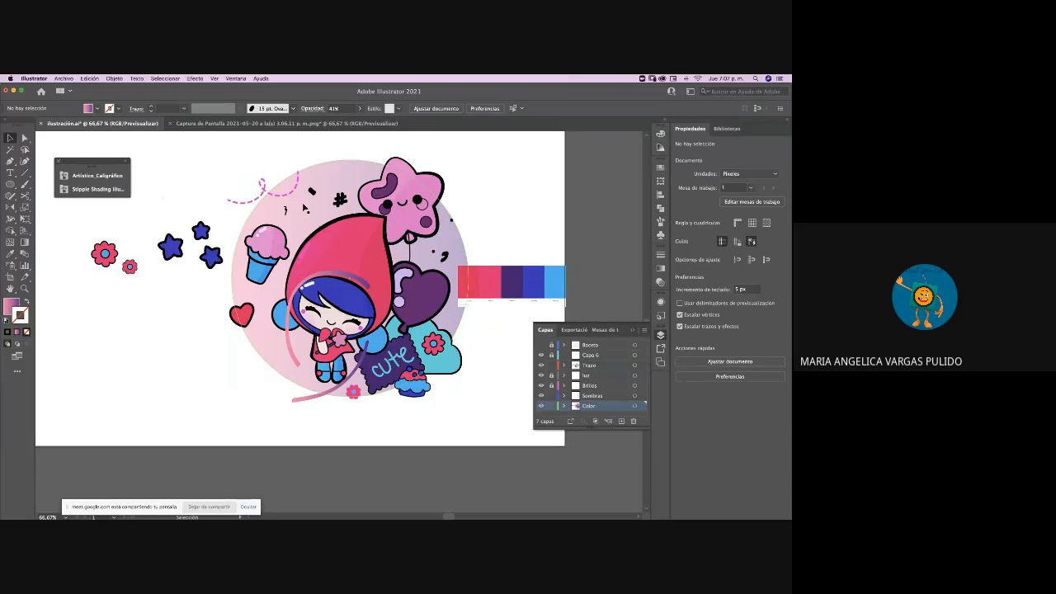
Move the gradient circle slightly right and down, and delete the black comma-shaped mark above the purple heart balloon
left_click_drag(470, 310, 464, 328)
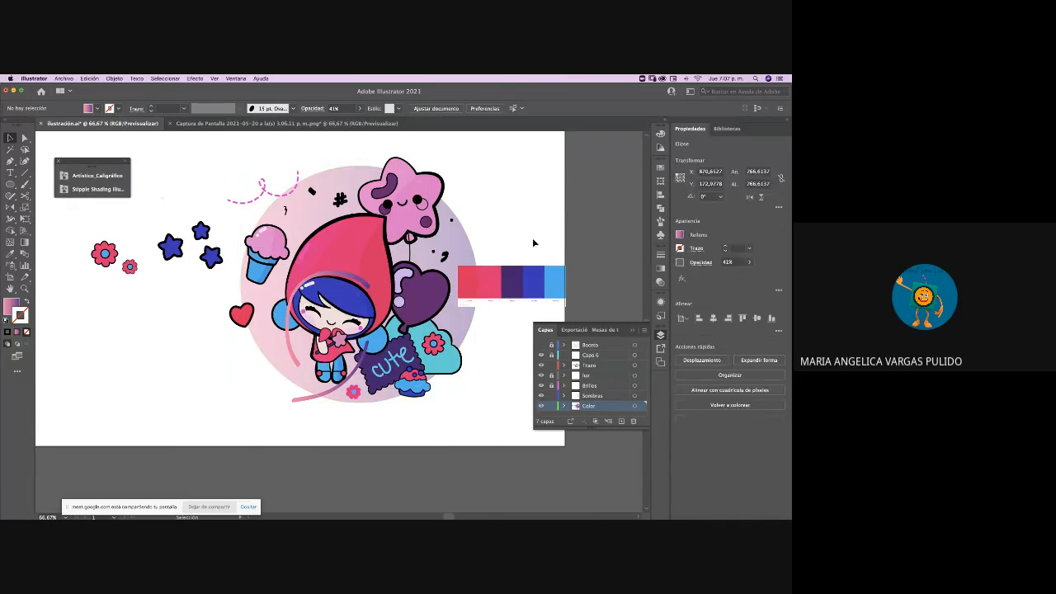
left_click(601, 248)
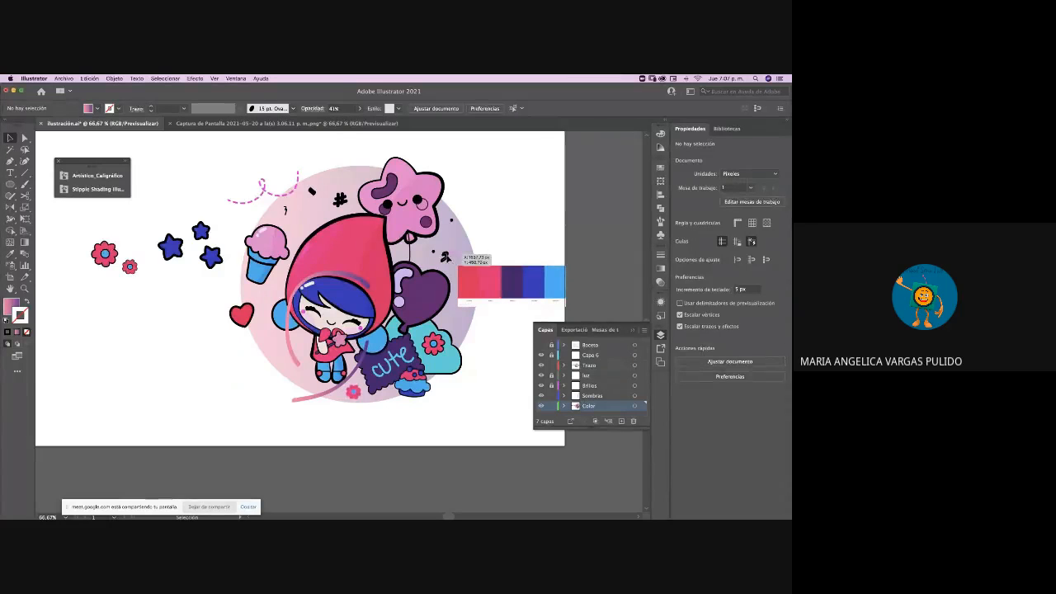
left_click(468, 265)
left_click(578, 260)
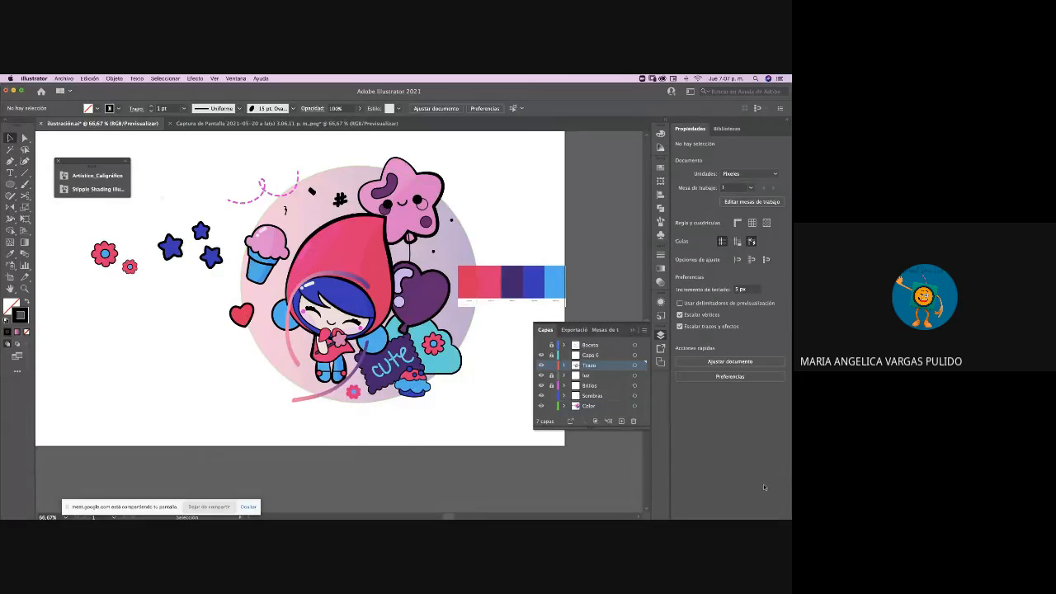
Switch to Chrome and examine the sample images of the free Stipple Shading Illustrator brush set
mouse_move(791, 519)
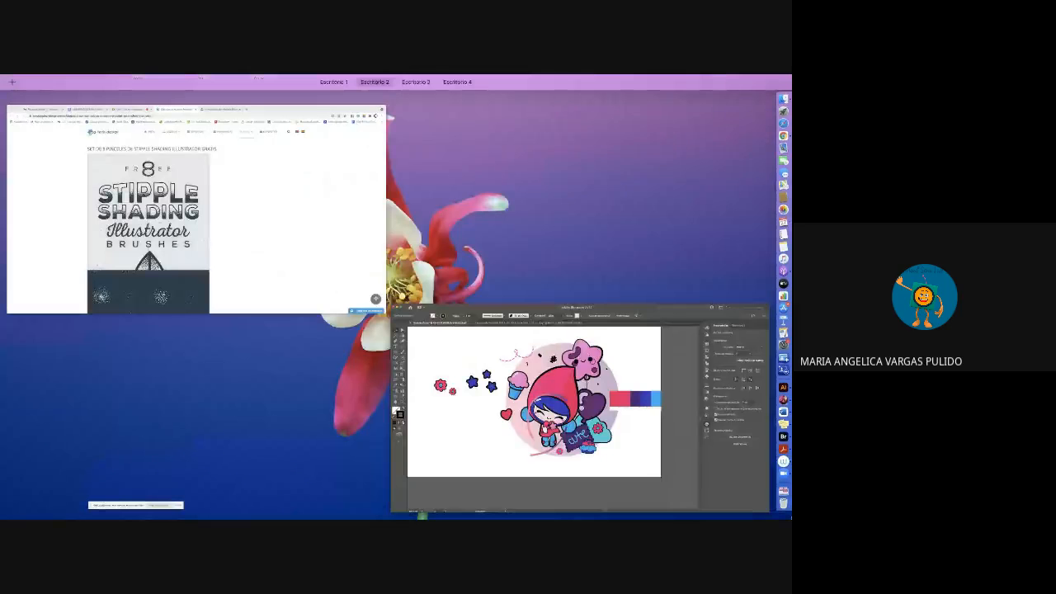
left_click(387, 117)
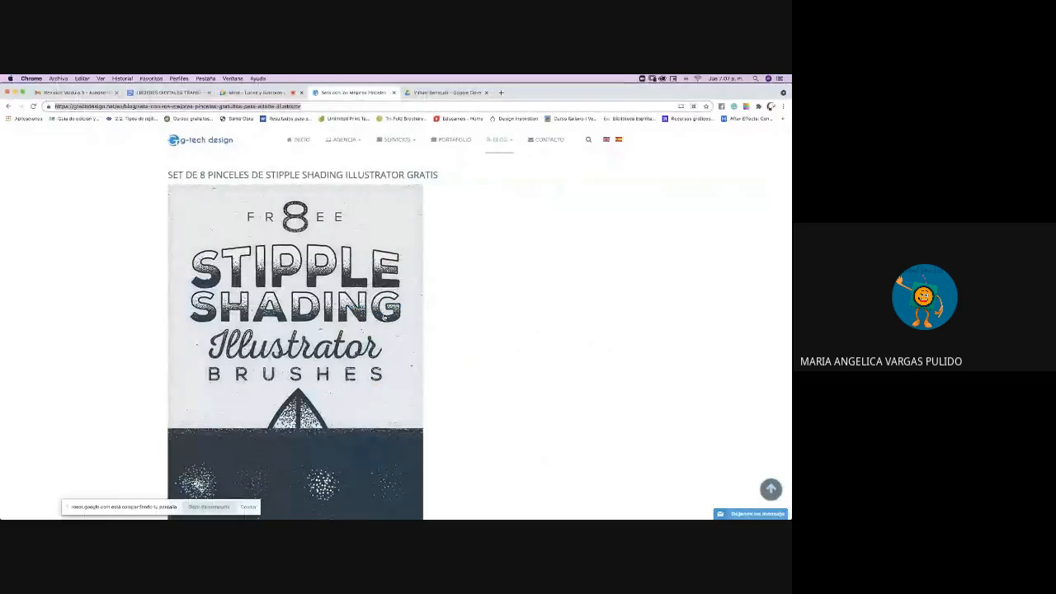
scroll(479, 330, "down", 1)
scroll(384, 318, "down", 2)
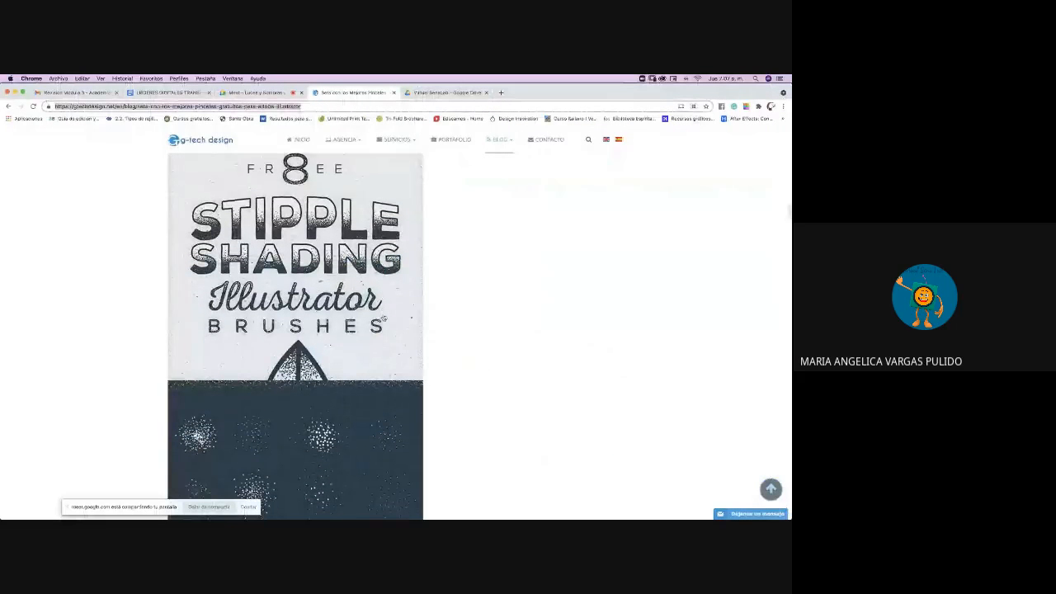
scroll(384, 319, "down", 5)
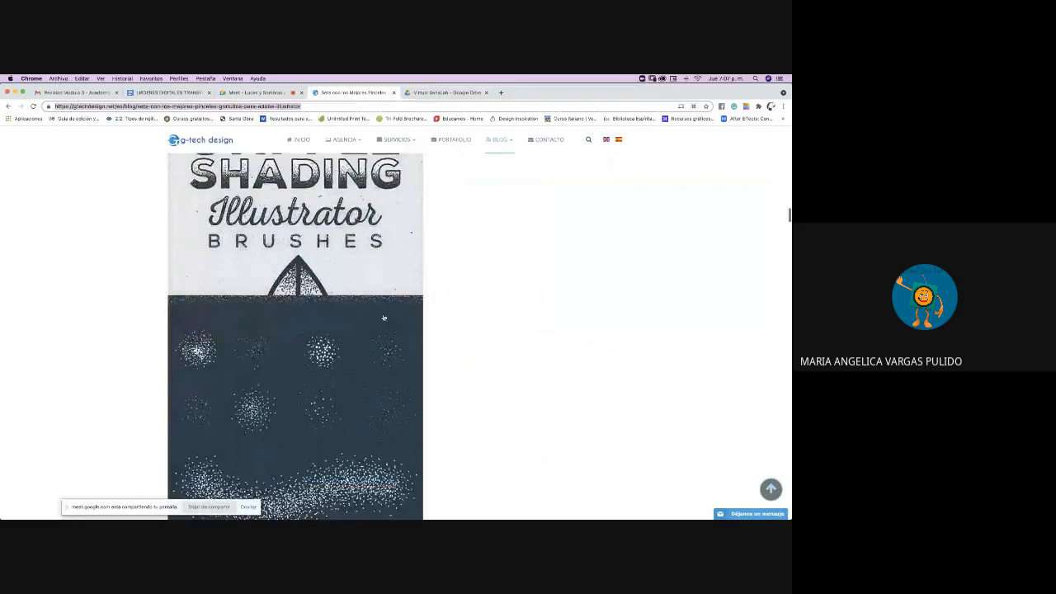
scroll(383, 319, "down", 2)
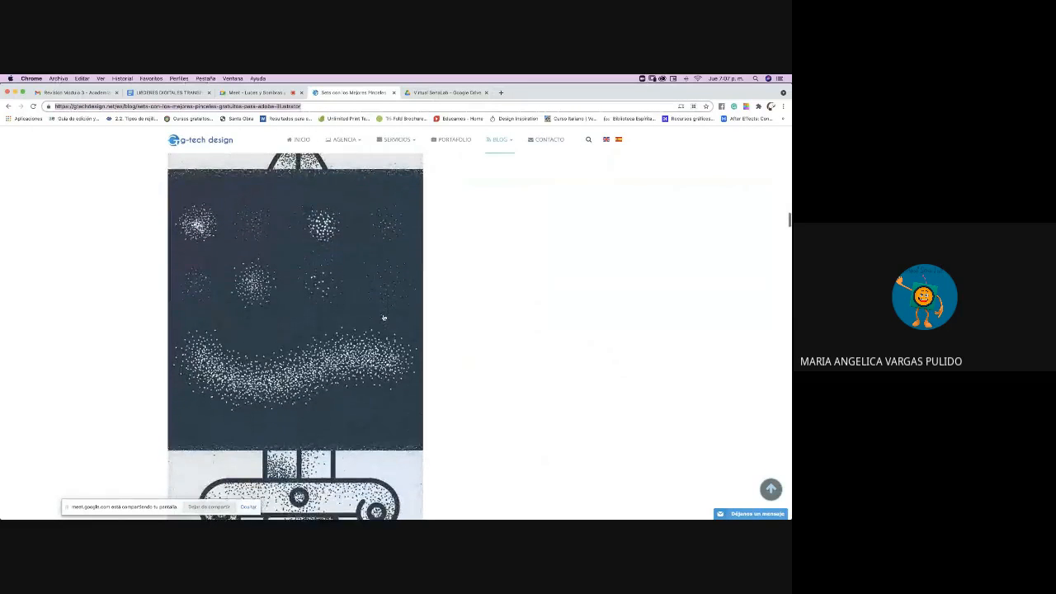
scroll(383, 319, "down", 7)
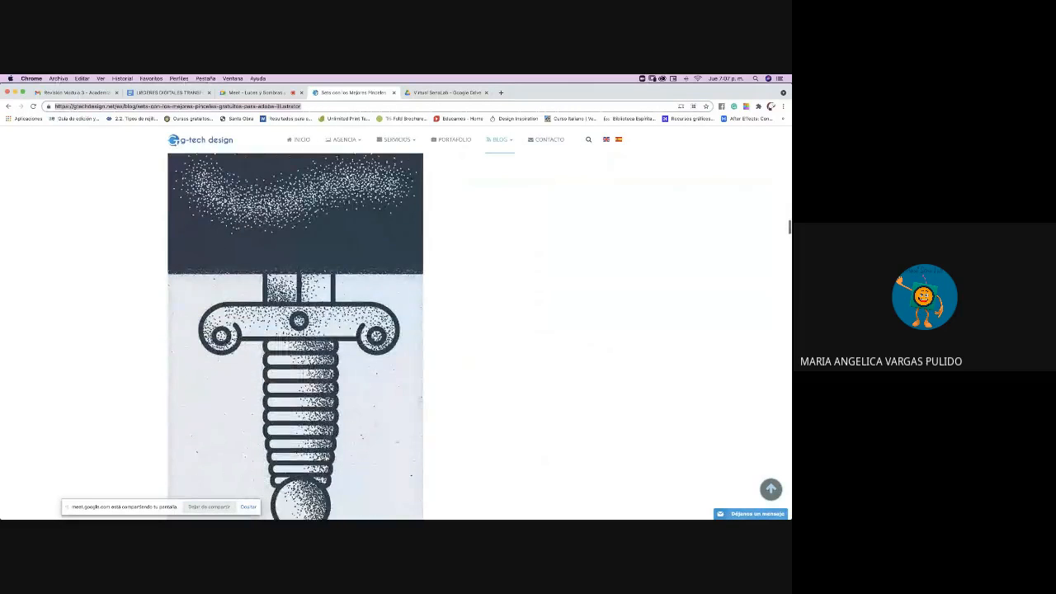
scroll(384, 318, "up", 10)
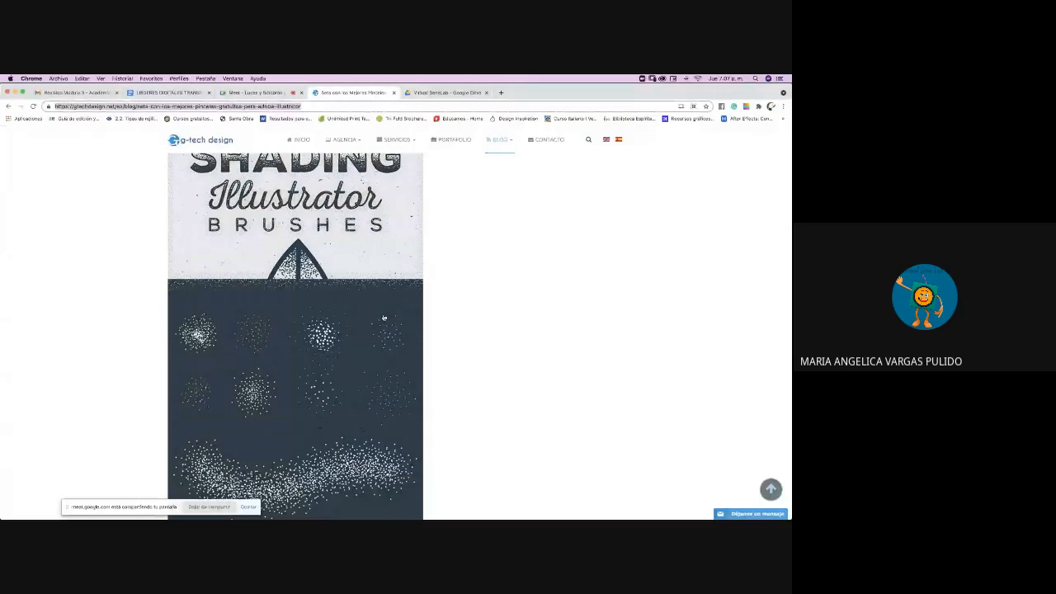
Return to Illustrator and choose the first brush of the Stipple Shading library for the Paintbrush tool
key("ctrl+Up")
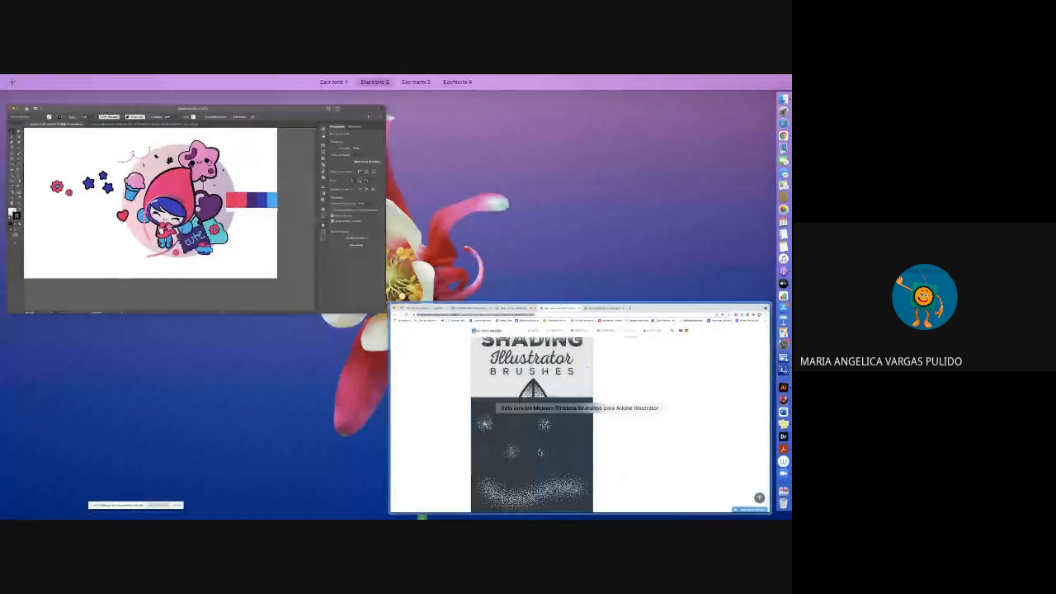
left_click(245, 289)
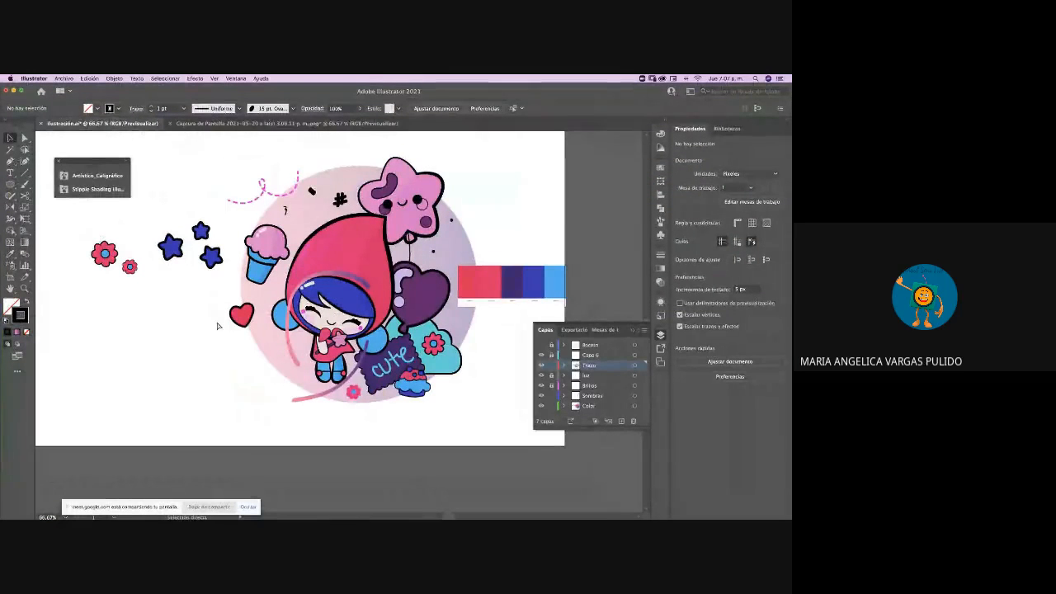
scroll(206, 325, "right", 2)
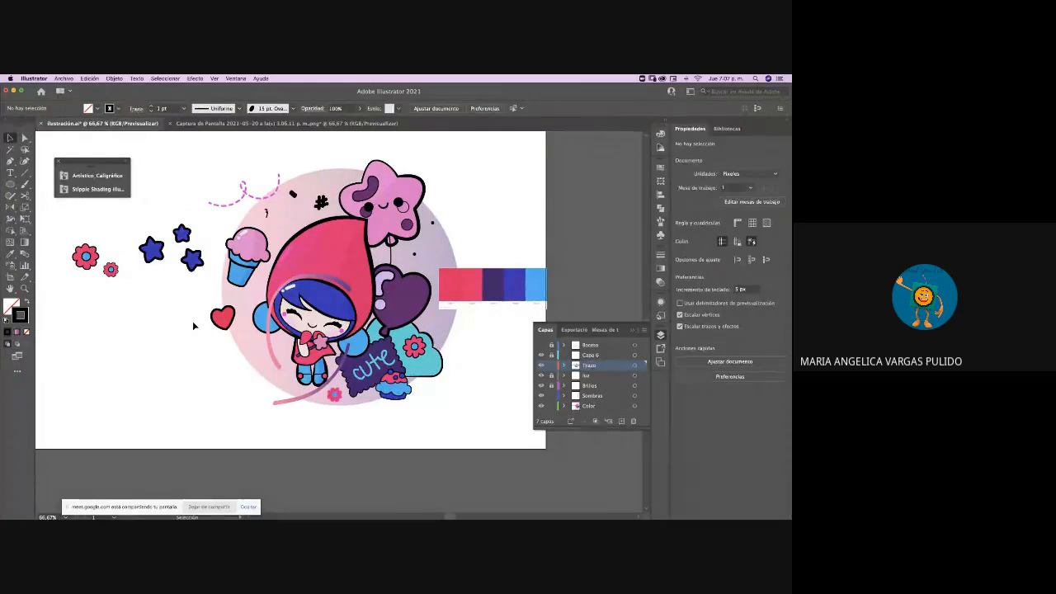
key("super+equal")
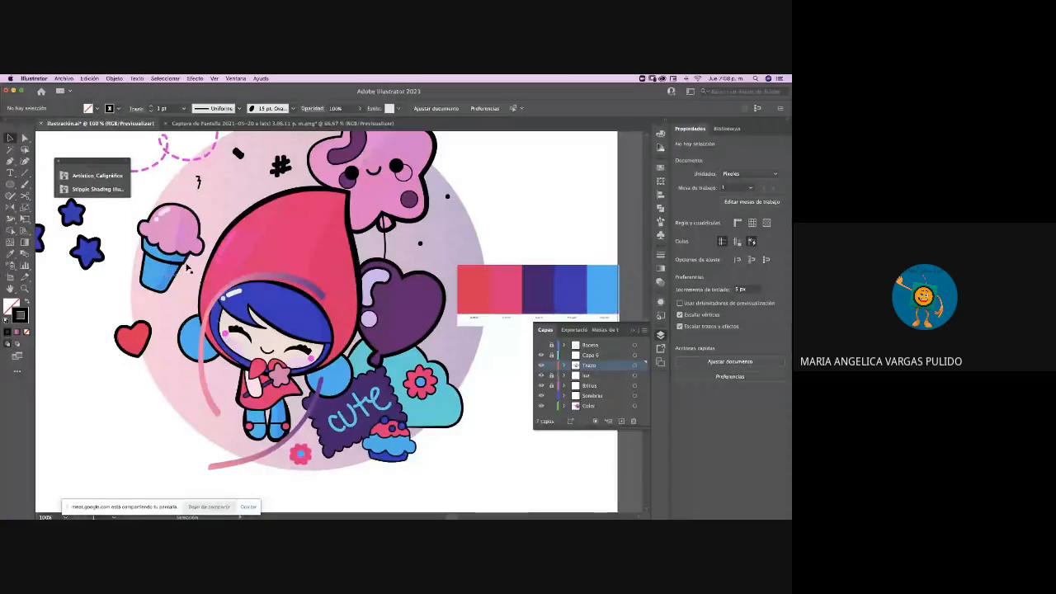
key("b")
left_click(96, 176)
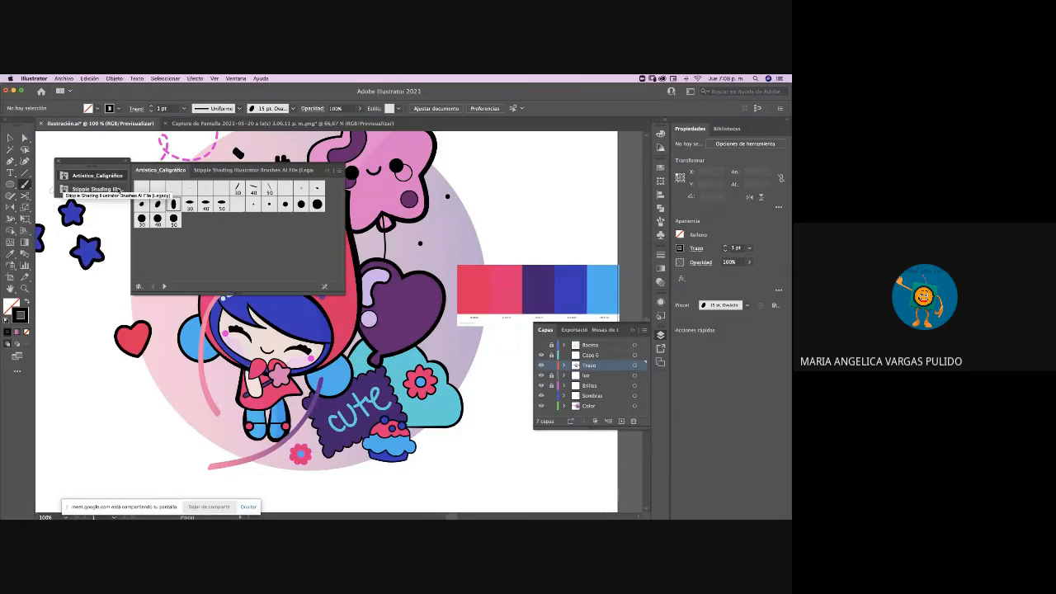
left_click(253, 172)
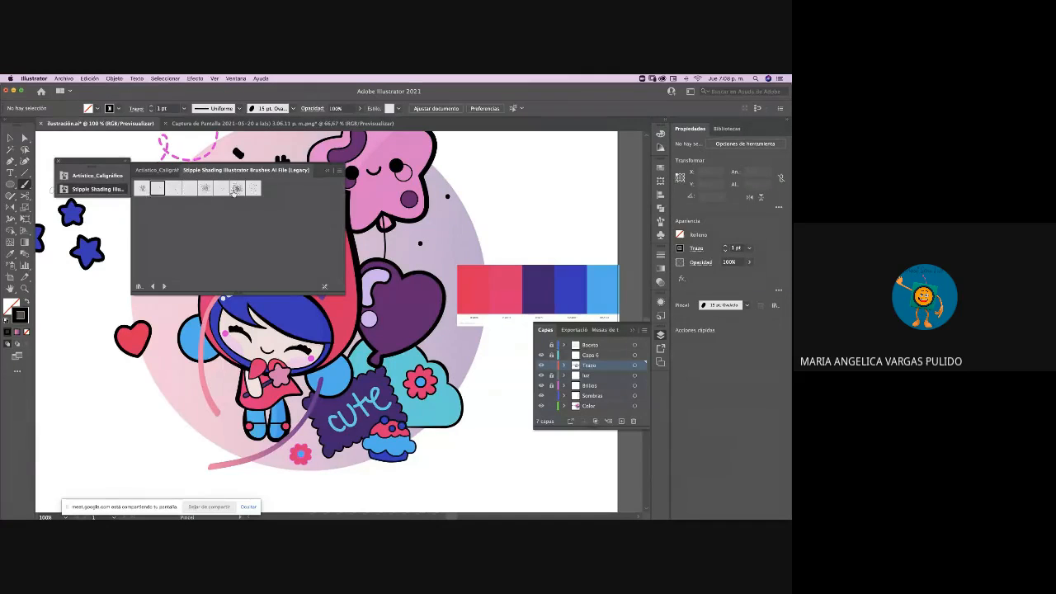
left_click(141, 188)
left_click(330, 172)
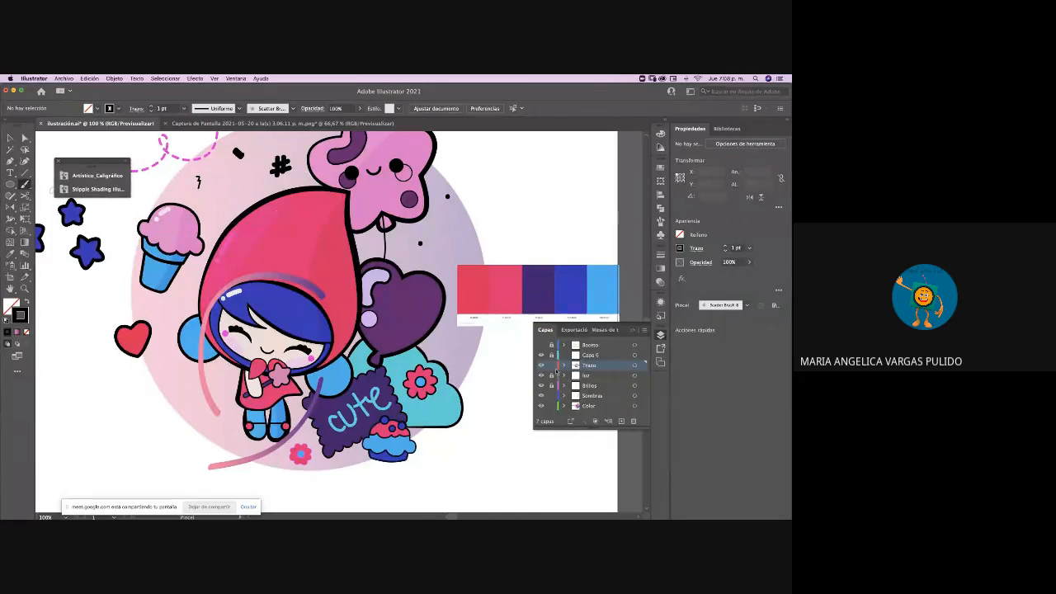
Add a new layer directly above the Trazo layer and set the brush colours to a white stroke with no fill
left_click(621, 421)
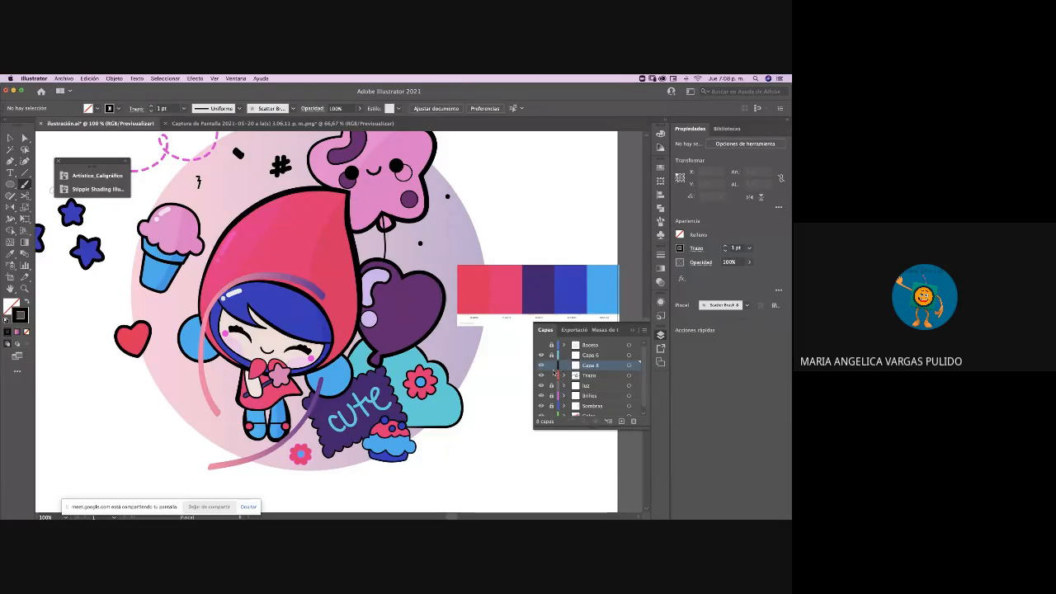
left_click(7, 321)
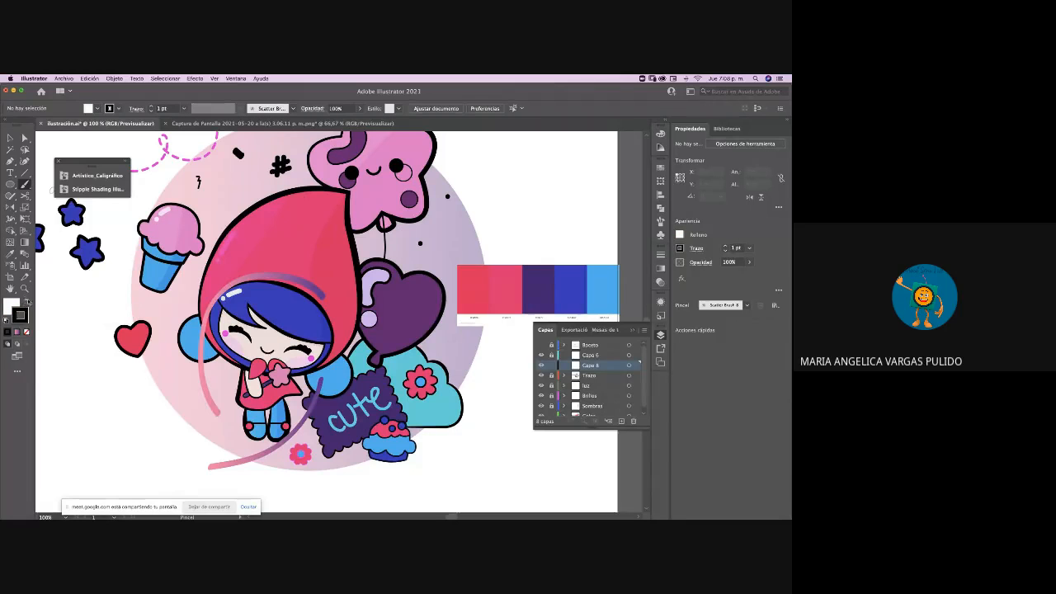
left_click(27, 302)
left_click(7, 331)
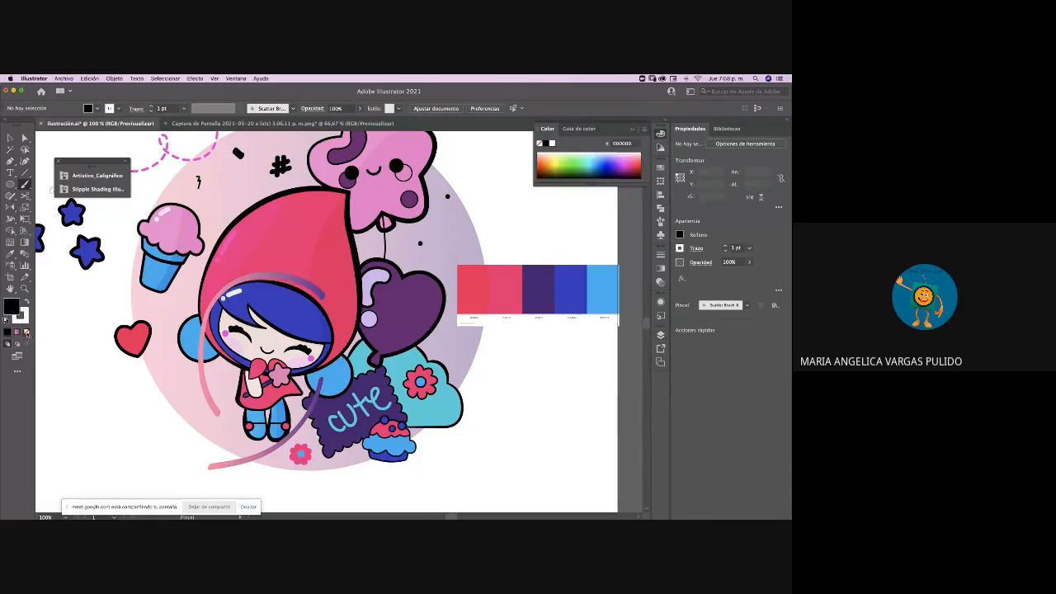
left_click(26, 331)
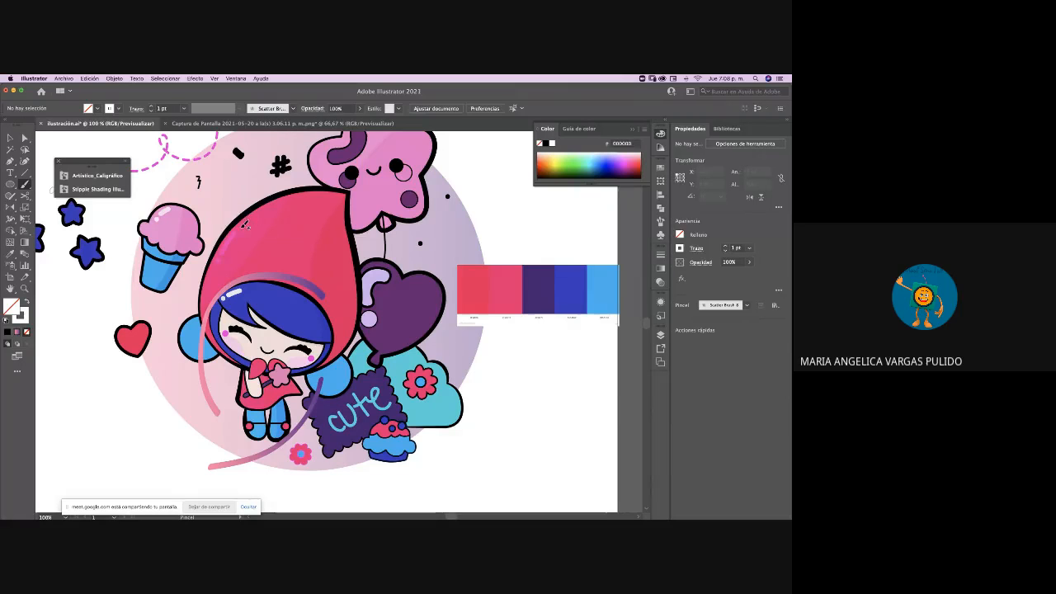
Try white stipple strokes as a highlight along the hood's upper left edge
left_click_drag(279, 203, 241, 229)
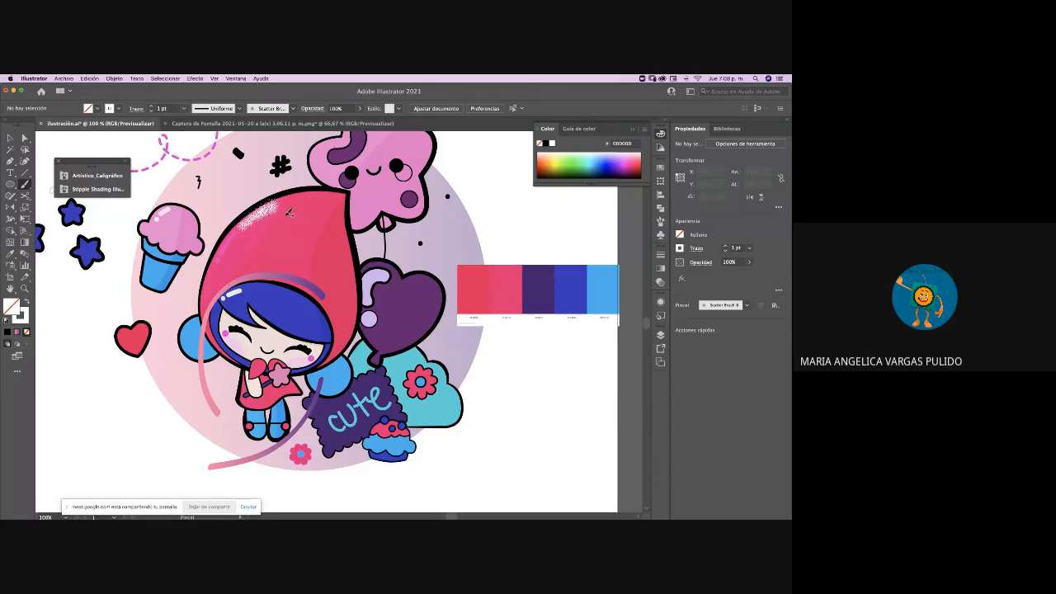
key("super+z")
left_click_drag(285, 198, 261, 212)
key("super+z")
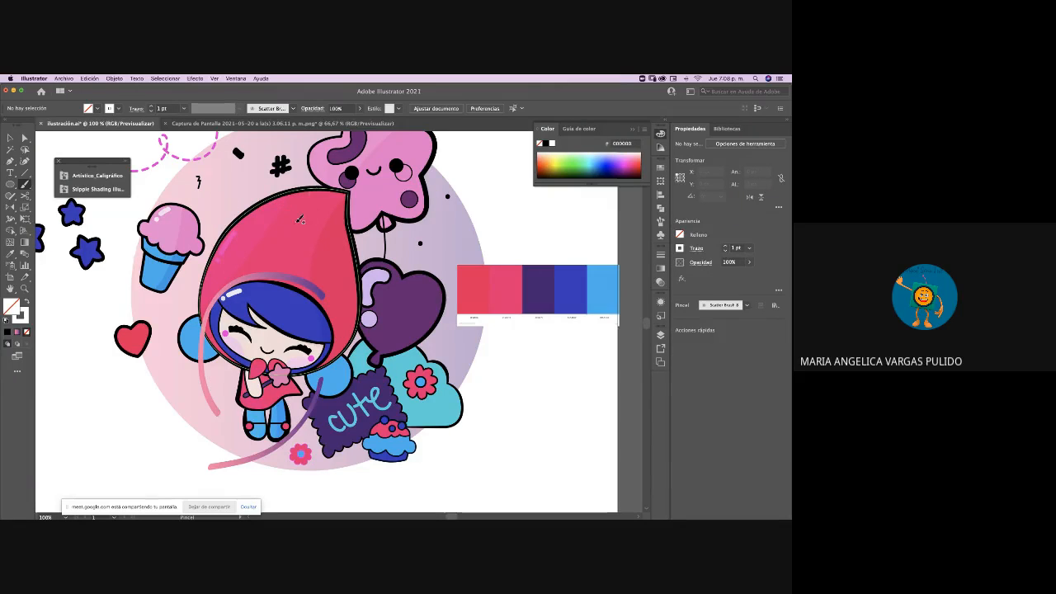
Choose the second Stipple Shading brush and paint a white stipple stroke along the hood's lower right edge
left_click(293, 108)
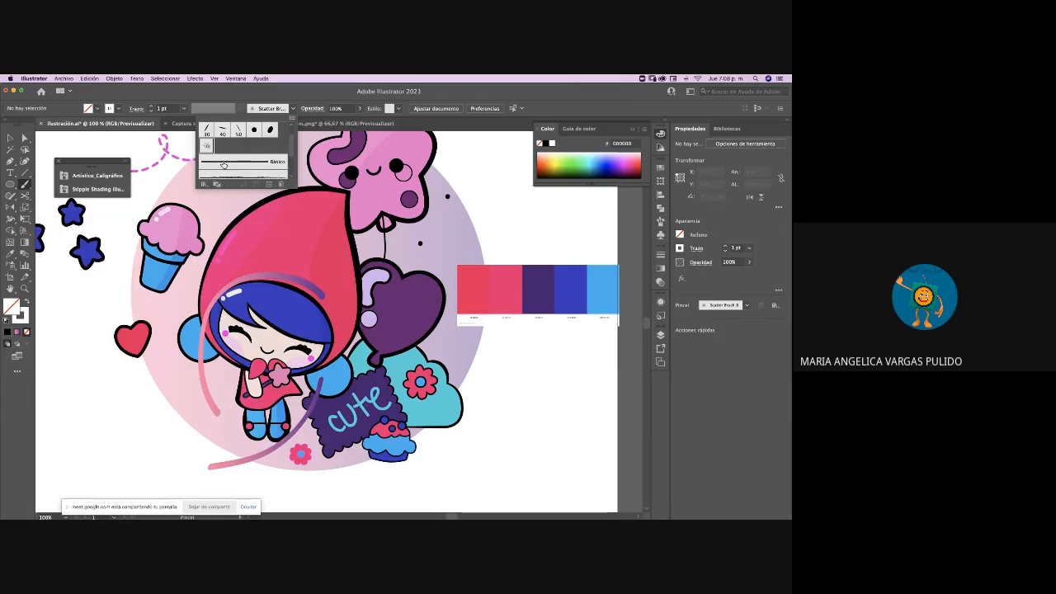
left_click(114, 189)
left_click(98, 189)
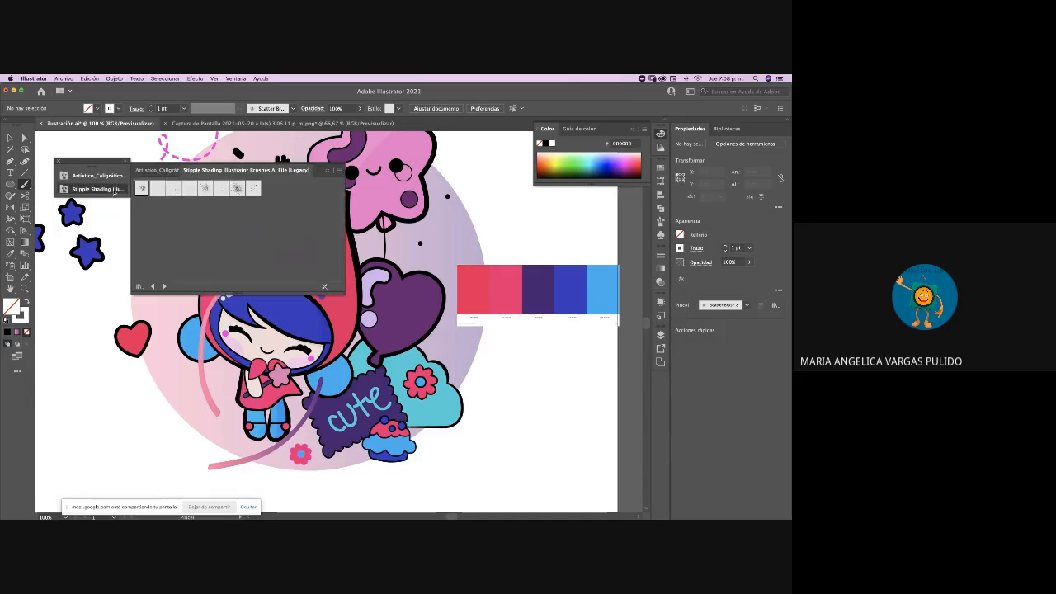
left_click(157, 189)
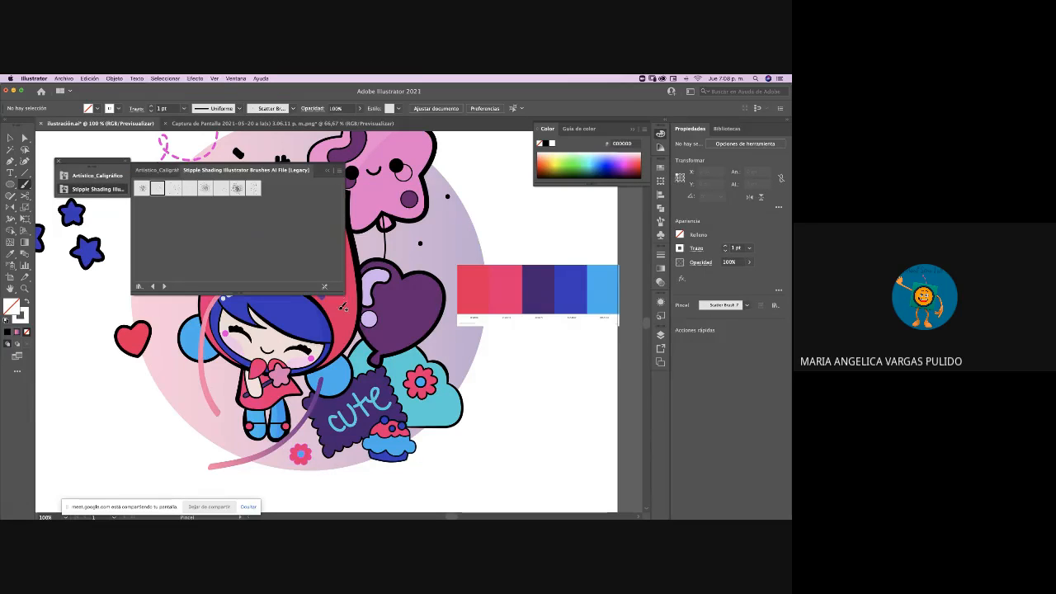
left_click_drag(349, 339, 340, 350)
Choose the third Stipple Shading brush, undo a trial stroke on the hood's right edge, and stipple the gradient circle's upper right side in white
left_click(173, 188)
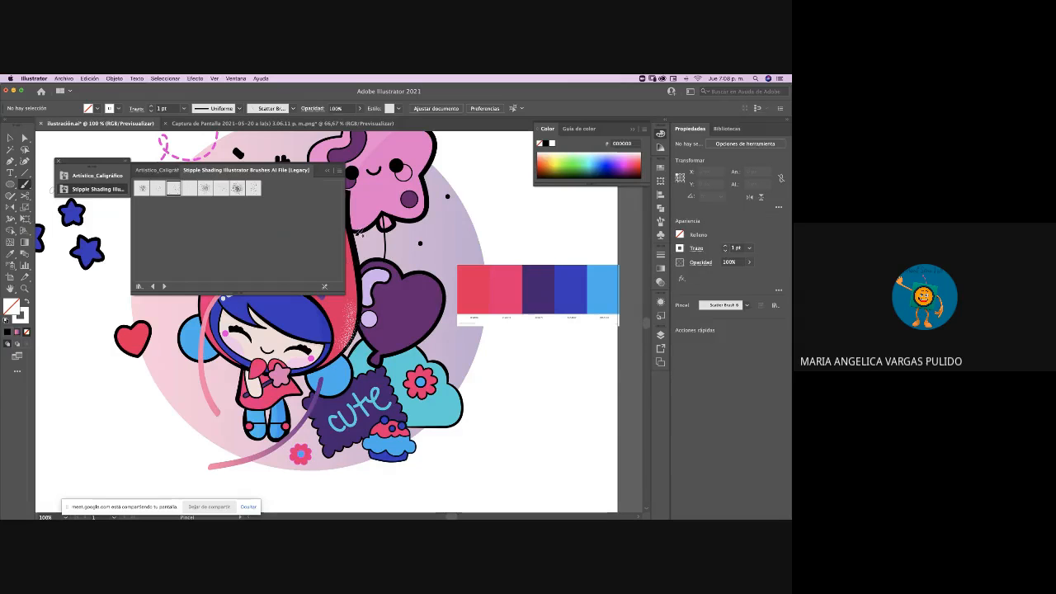
left_click(327, 170)
left_click_drag(345, 197, 349, 273)
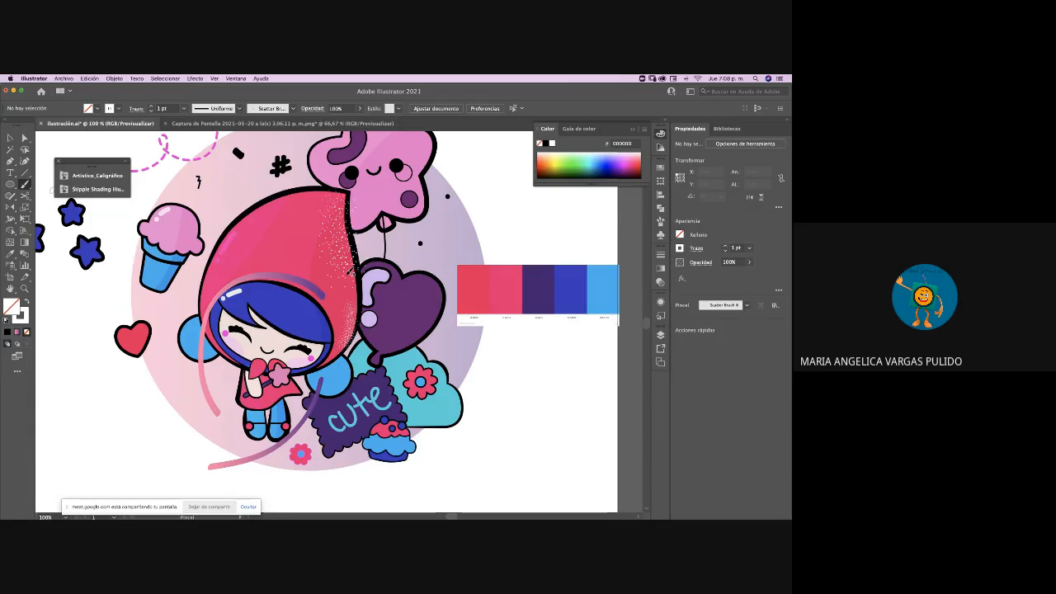
key("super+z")
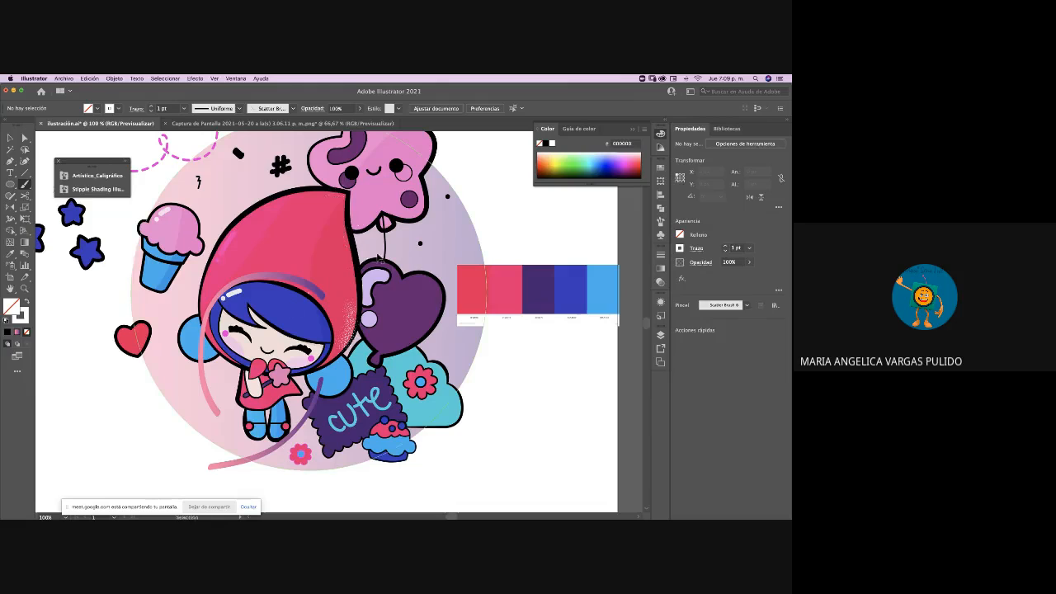
left_click_drag(446, 210, 452, 254)
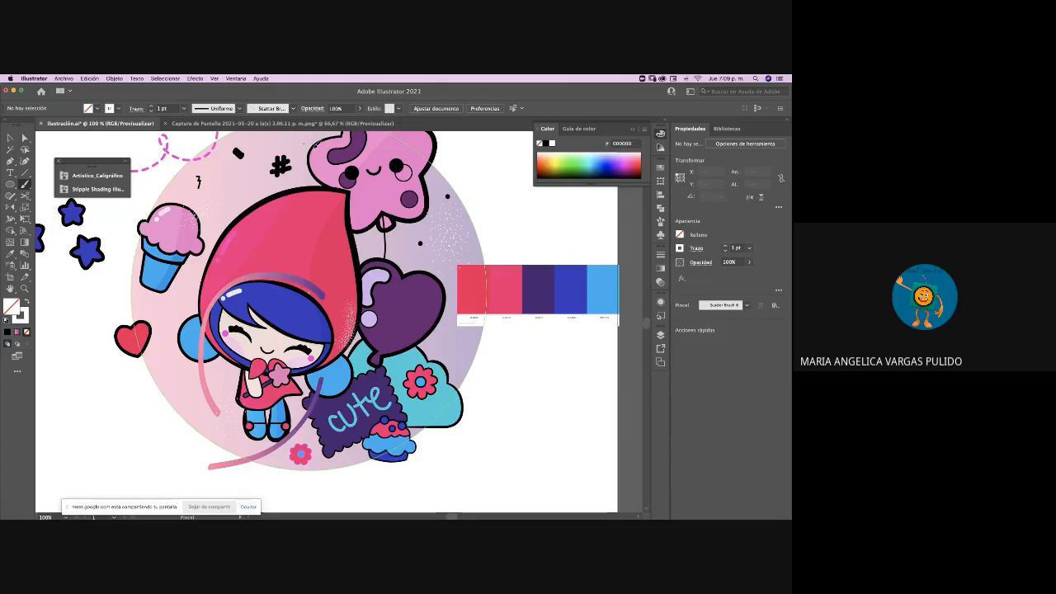
Try white stipple strokes on the hood's top edge and the blue hair with the fifth and first Stipple Shading brushes
left_click(95, 189)
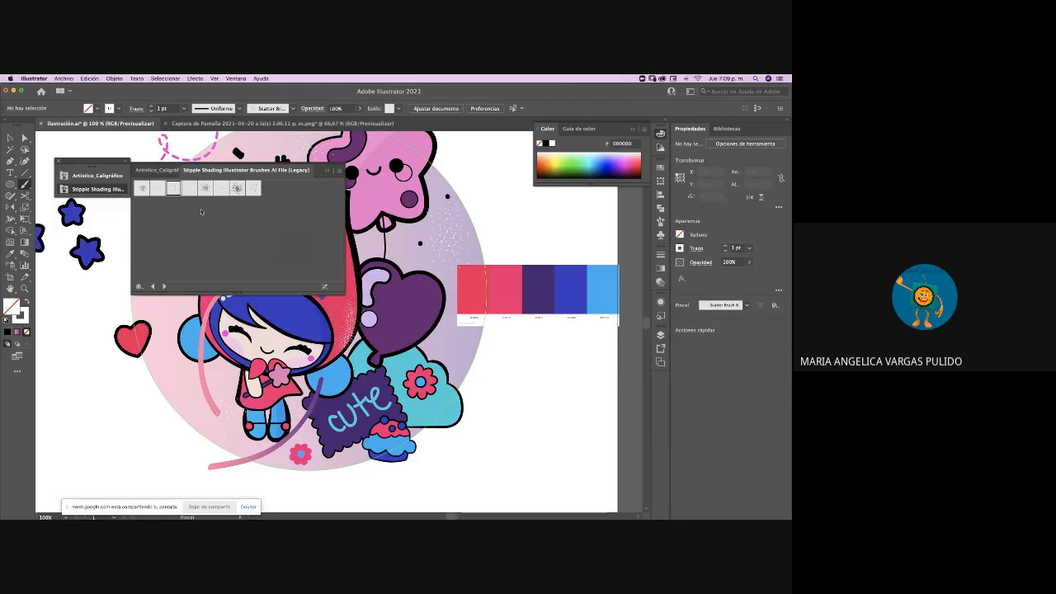
left_click(208, 190)
left_click(328, 172)
left_click_drag(280, 203, 274, 208)
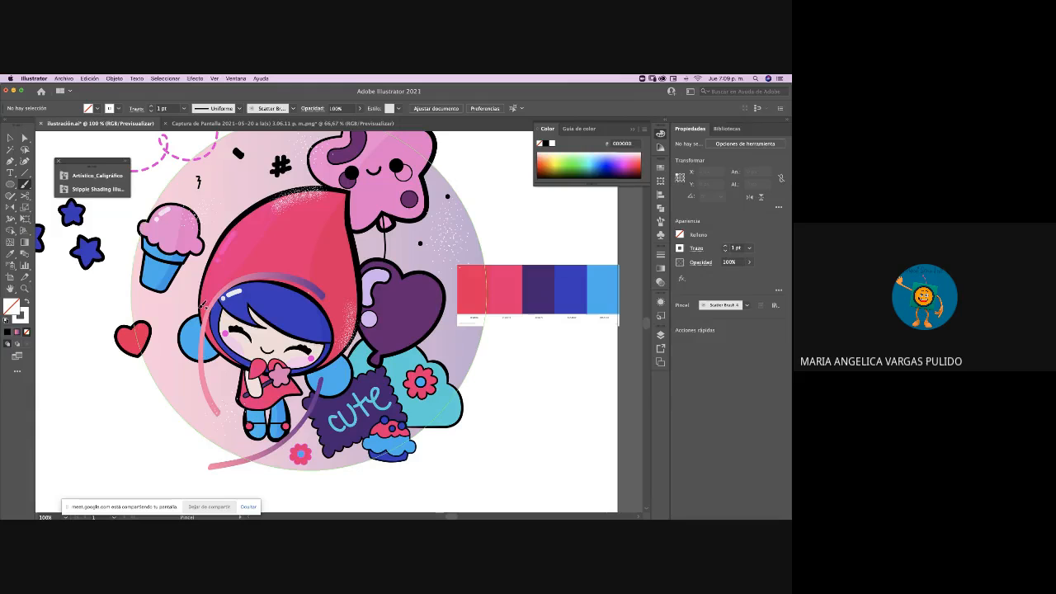
left_click(102, 175)
left_click(121, 189)
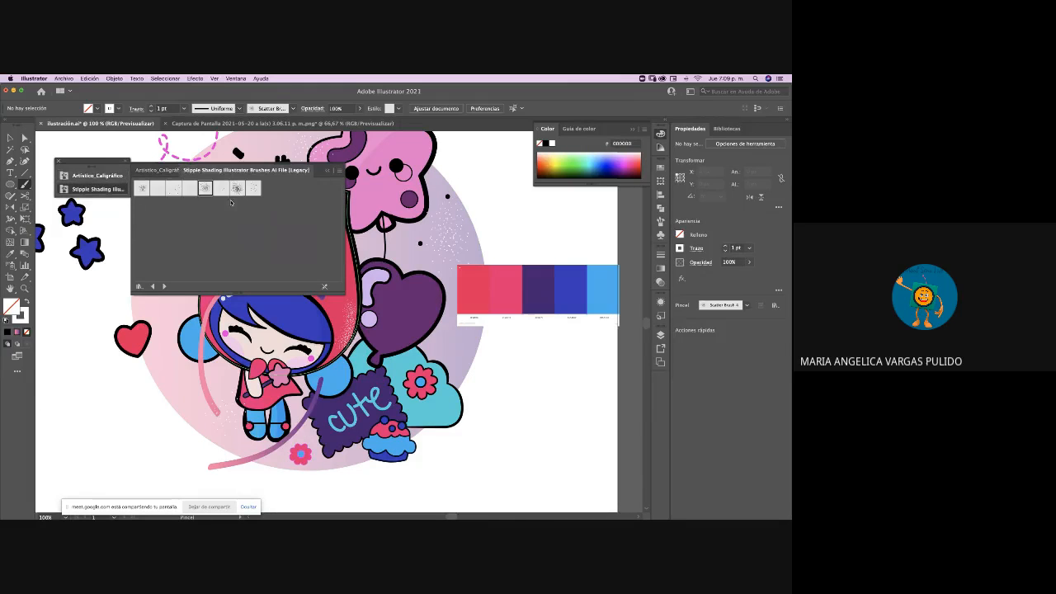
left_click(226, 192)
left_click(142, 189)
left_click_drag(247, 320, 249, 325)
key("super+z")
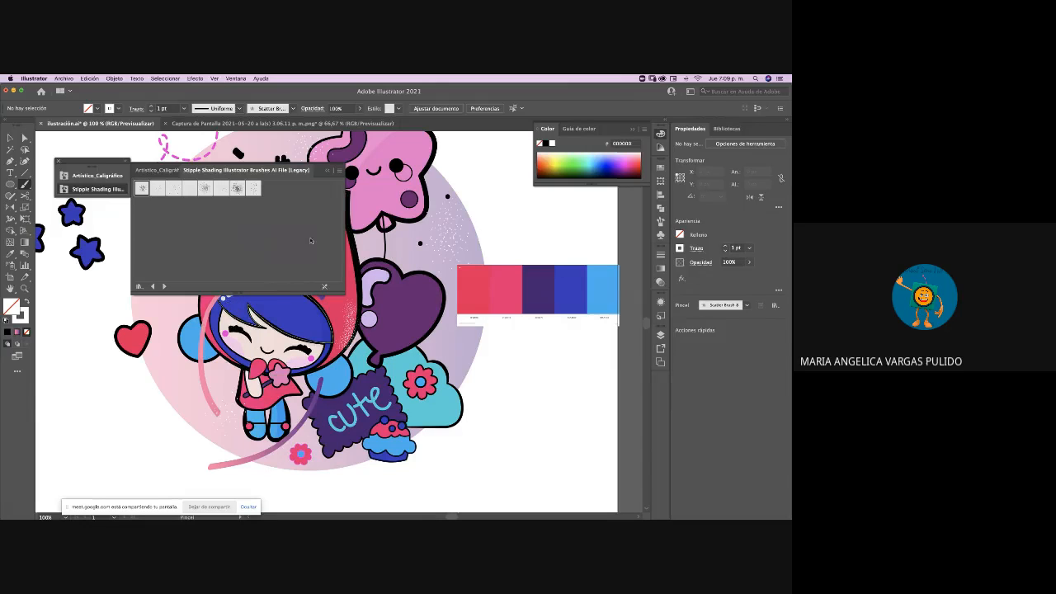
Choose the fifth Stipple Shading brush and add a short white stipple stroke on the left side of the blue hair
left_click(206, 189)
left_click_drag(236, 305, 244, 310)
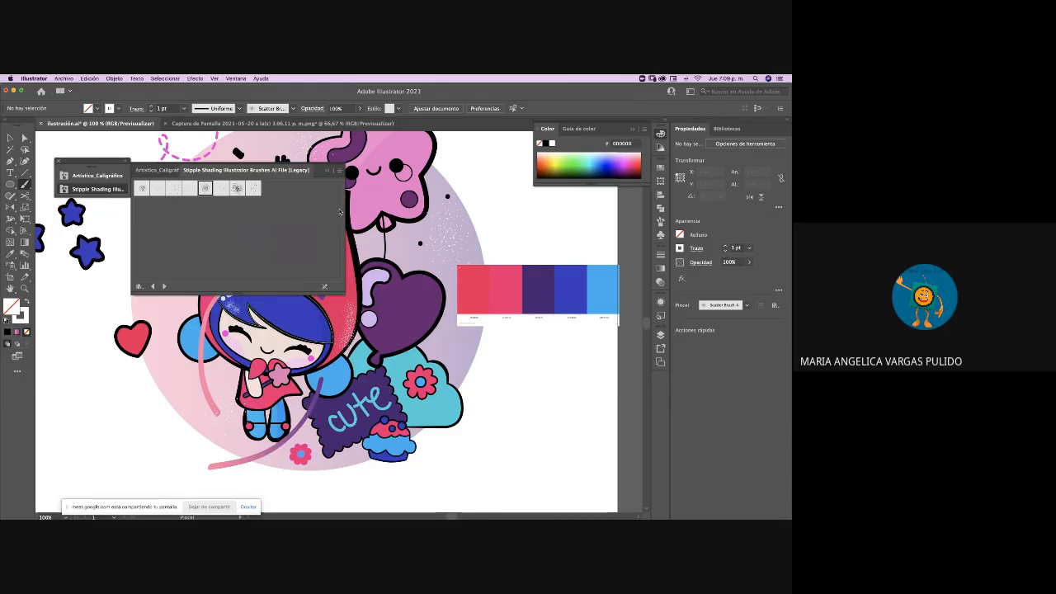
left_click(326, 173)
Try white stipple strokes along the hood's upper left edge and undo them
left_click_drag(259, 213, 227, 245)
left_click_drag(233, 237, 206, 326)
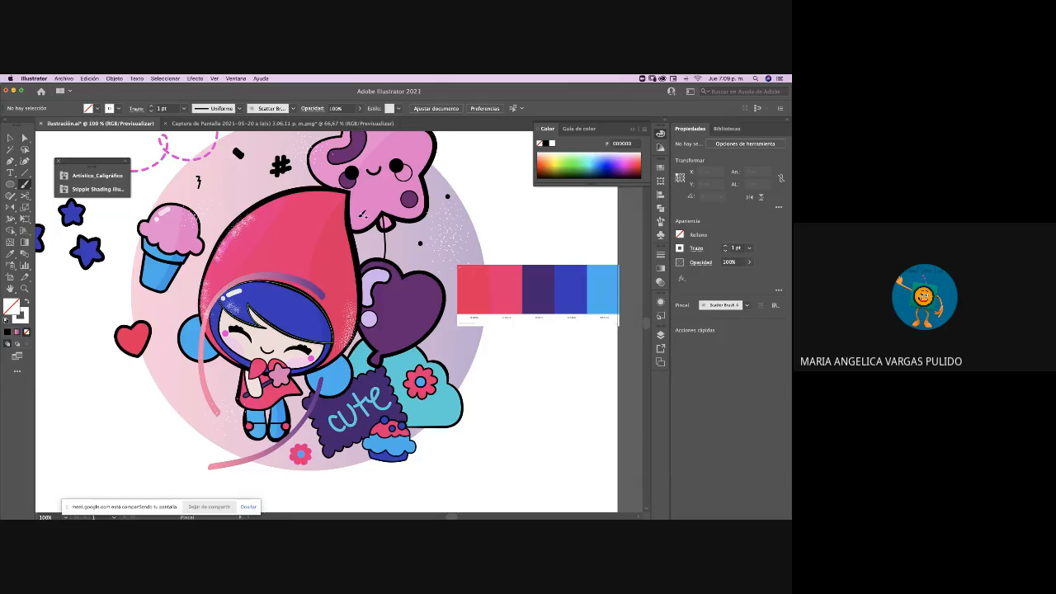
left_click_drag(311, 193, 252, 206)
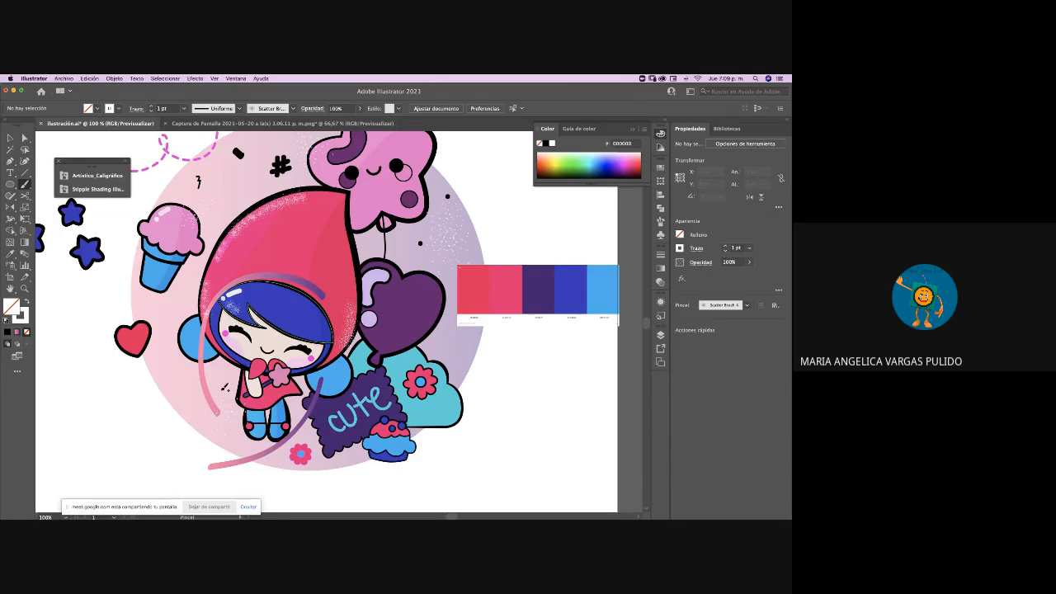
left_click_drag(221, 252, 207, 287)
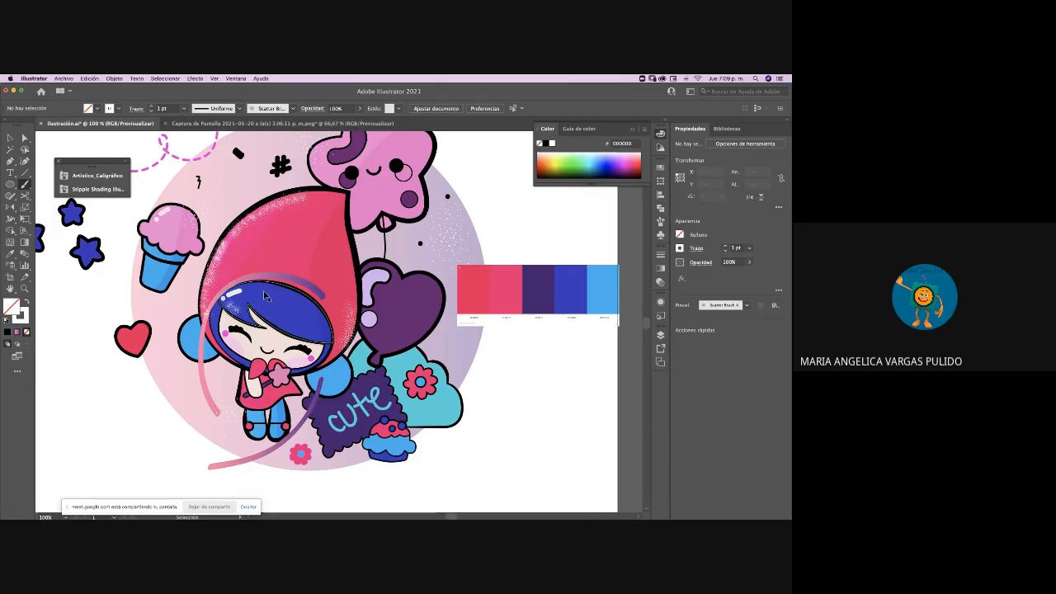
key("super+z")
key("super+z")
key("super+z")
key("super+z")
key("super+z")
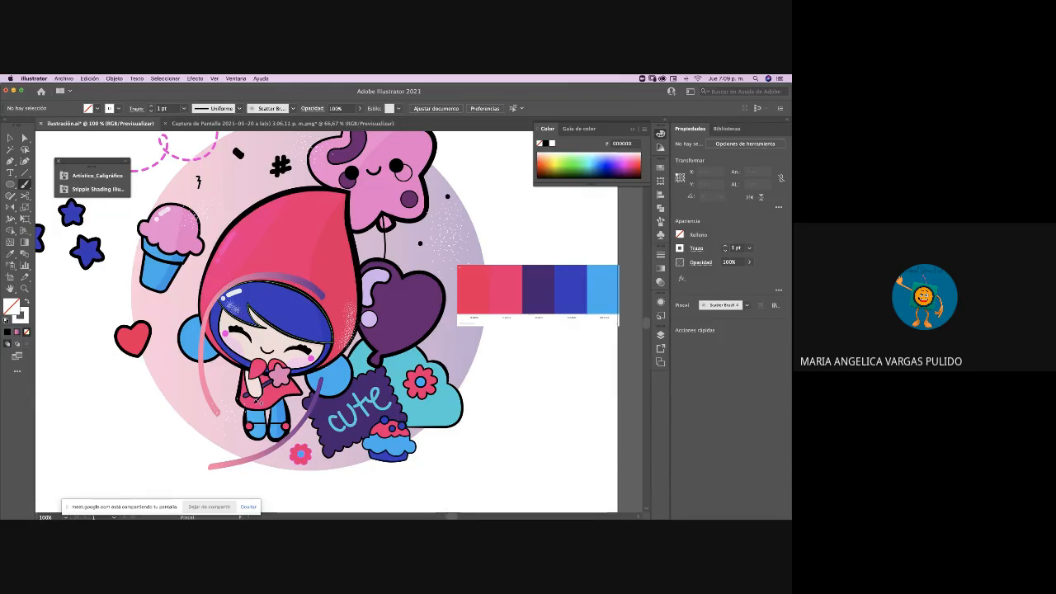
Stipple the left edge of the girl's dress and the upper right lobe of the purple heart balloon in white
mouse_move(246, 372)
left_mouse_down()
mouse_move(244, 392)
mouse_move(249, 378)
left_mouse_up()
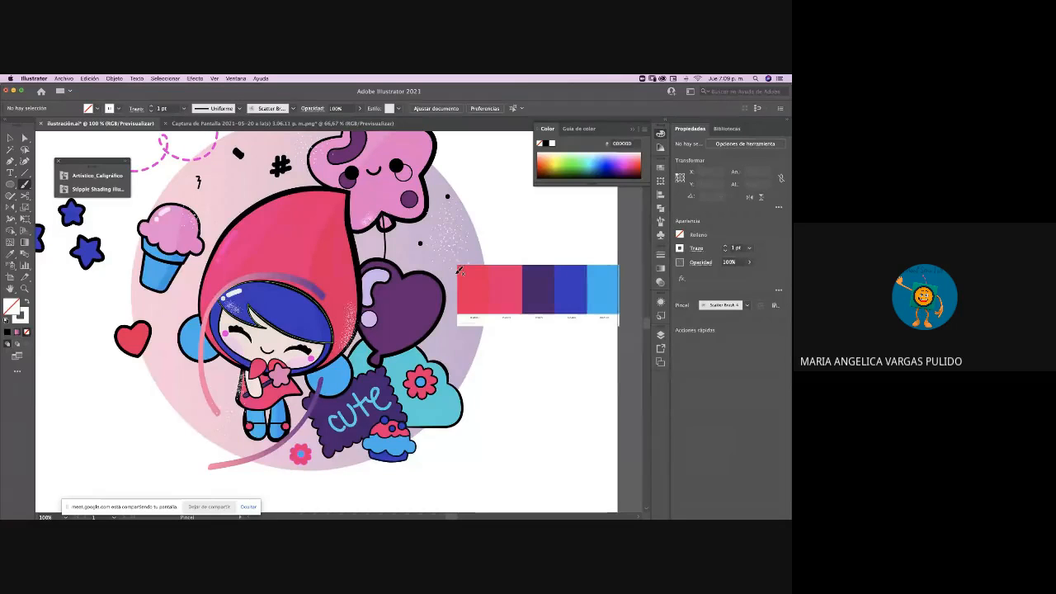
left_click_drag(439, 279, 430, 291)
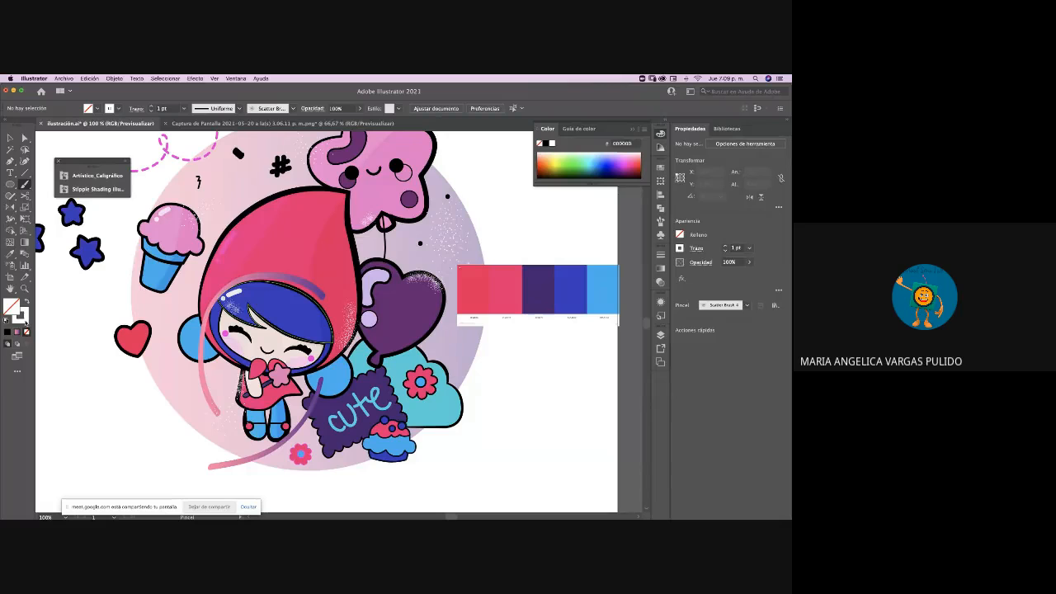
Set the brush stroke colour to pink, #FF8BE1
double_click(19, 316)
left_click(428, 293)
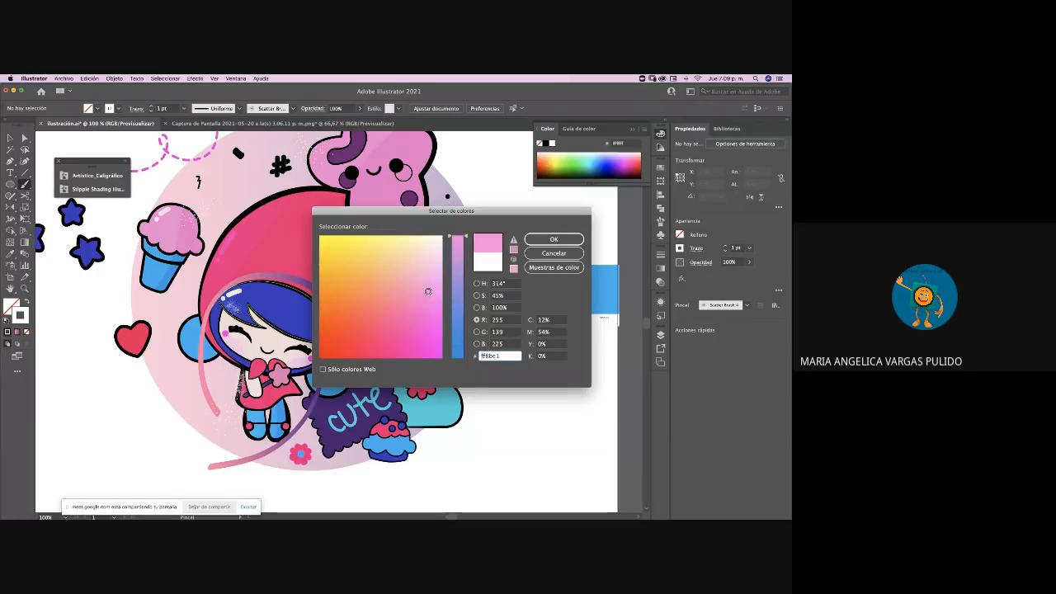
left_click(553, 240)
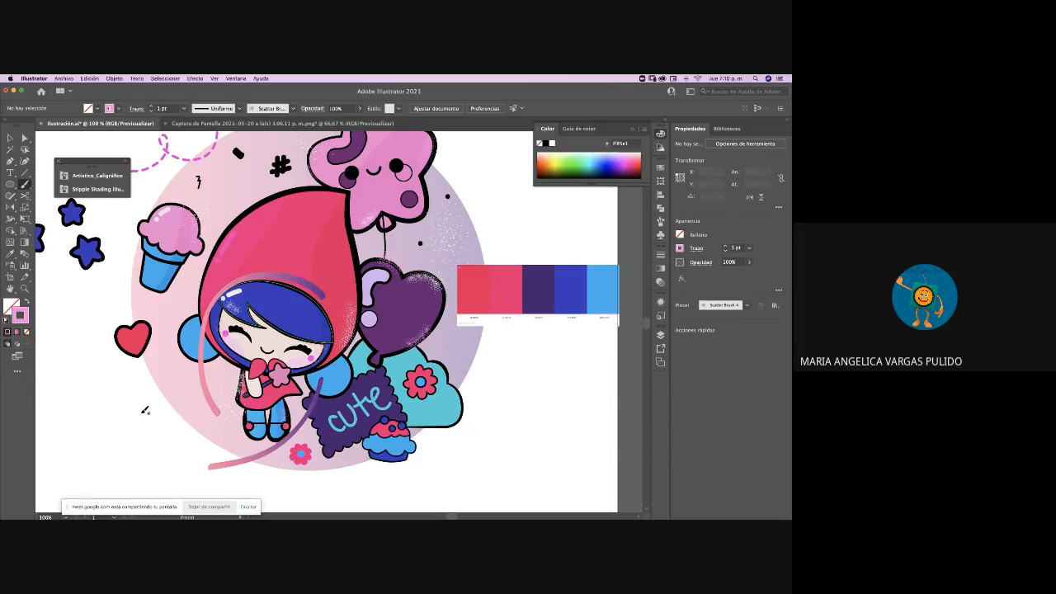
key("v")
key("super+equal")
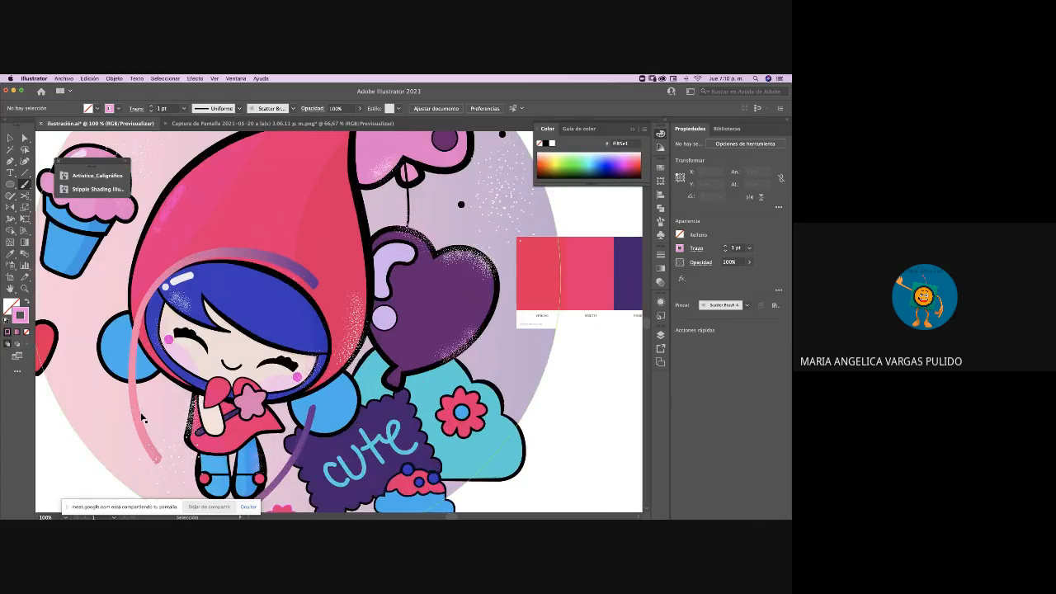
key("super+minus")
Switch to Chrome and examine the free Illustrator brush sets on the g-tech design blog, from Stipple Shading to VectorFuzz
key("ctrl+Up")
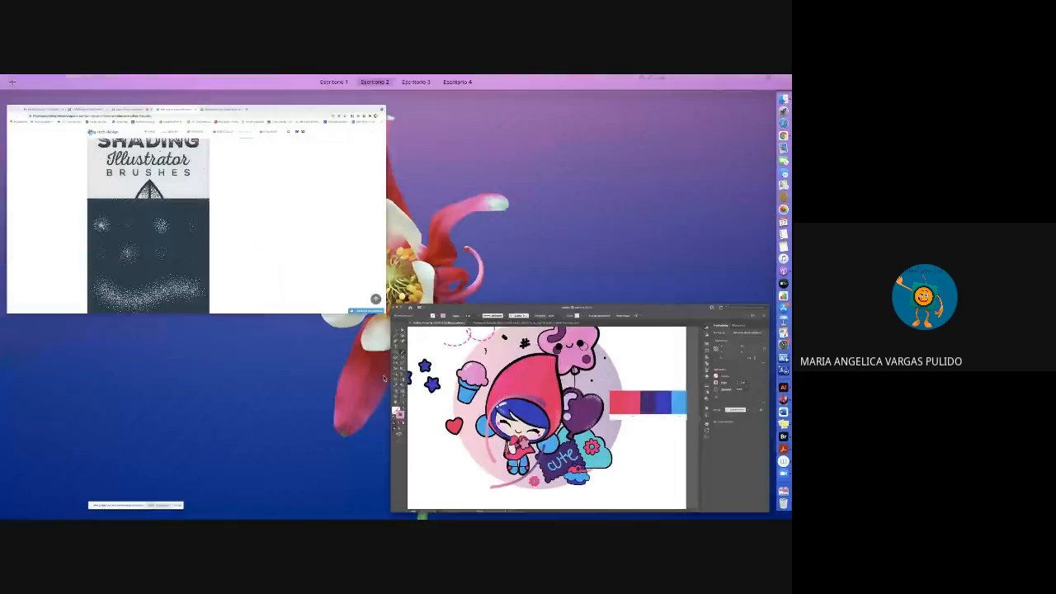
left_click(255, 224)
scroll(367, 324, "up", 5)
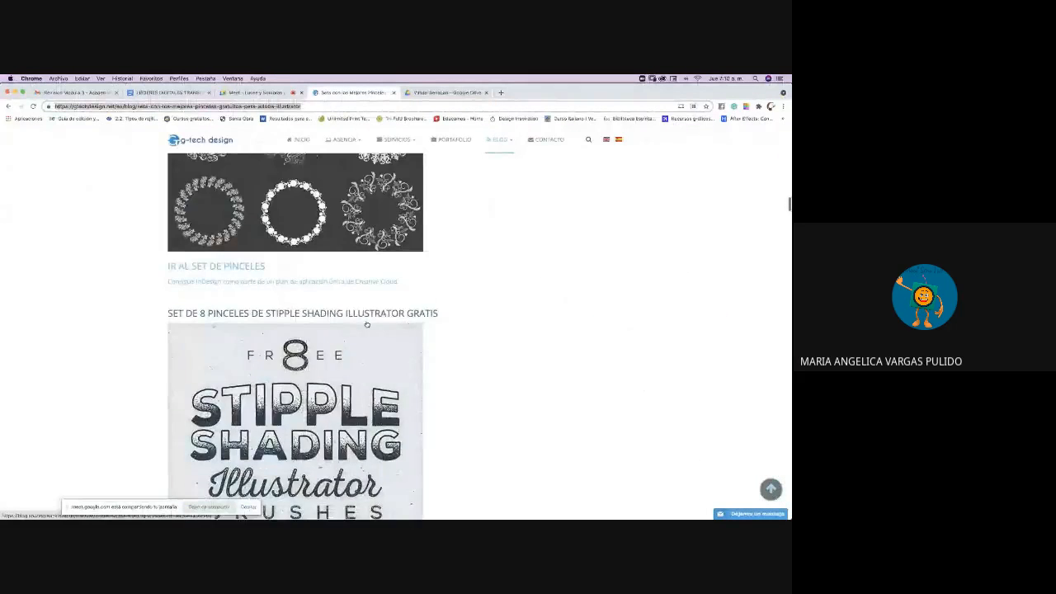
scroll(367, 325, "up", 4)
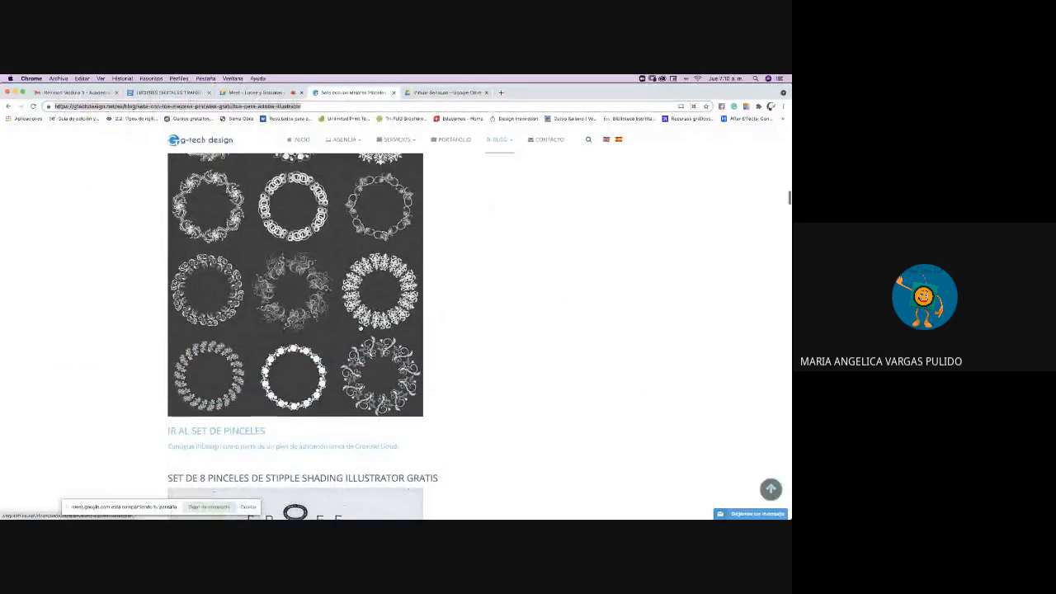
scroll(475, 382, "down", 1)
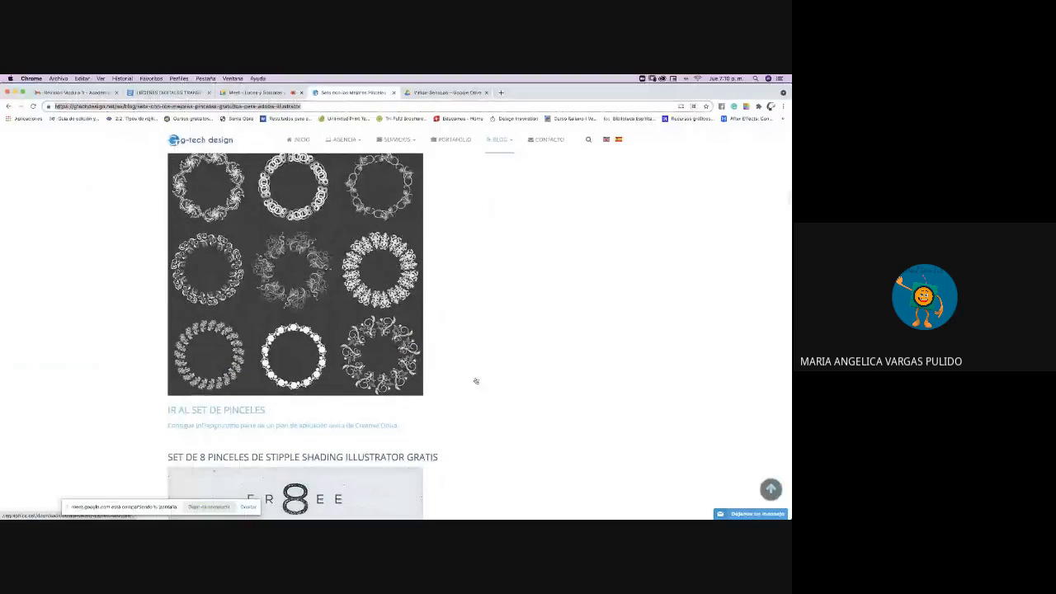
key("ctrl+Up")
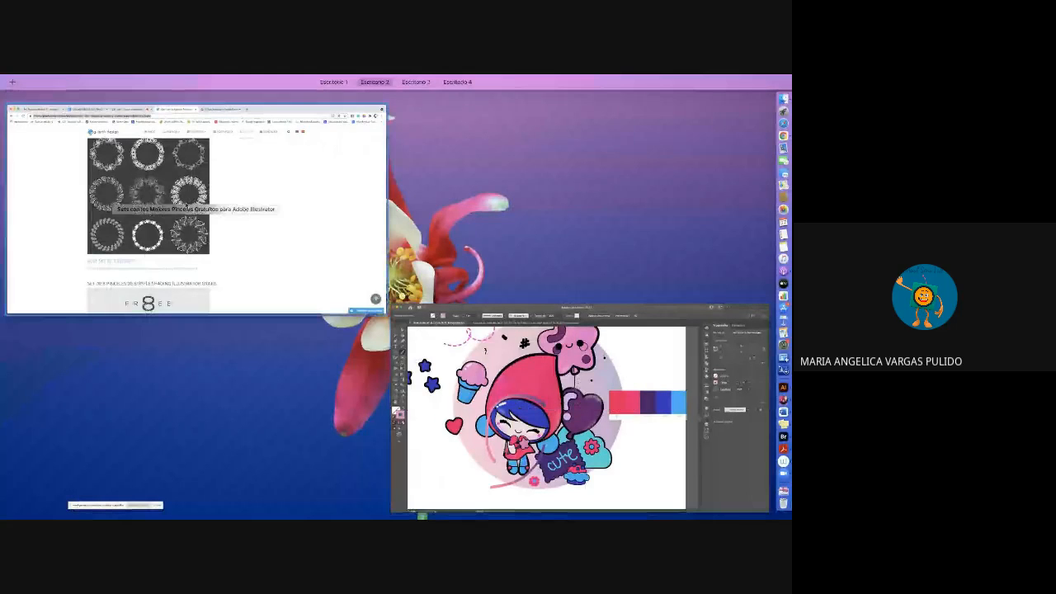
left_click(383, 120)
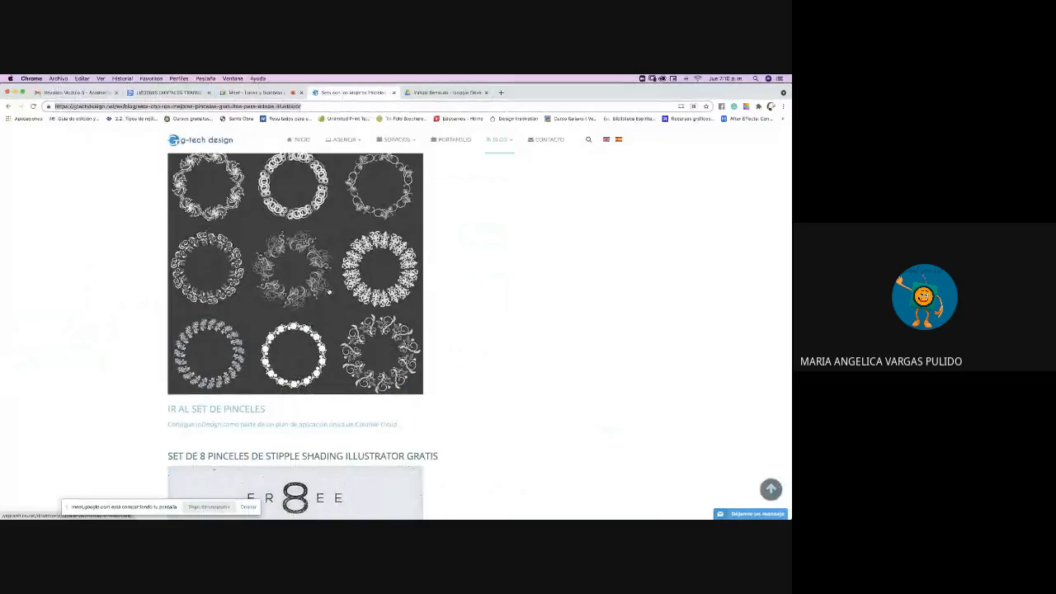
scroll(328, 293, "down", 10)
scroll(328, 292, "down", 15)
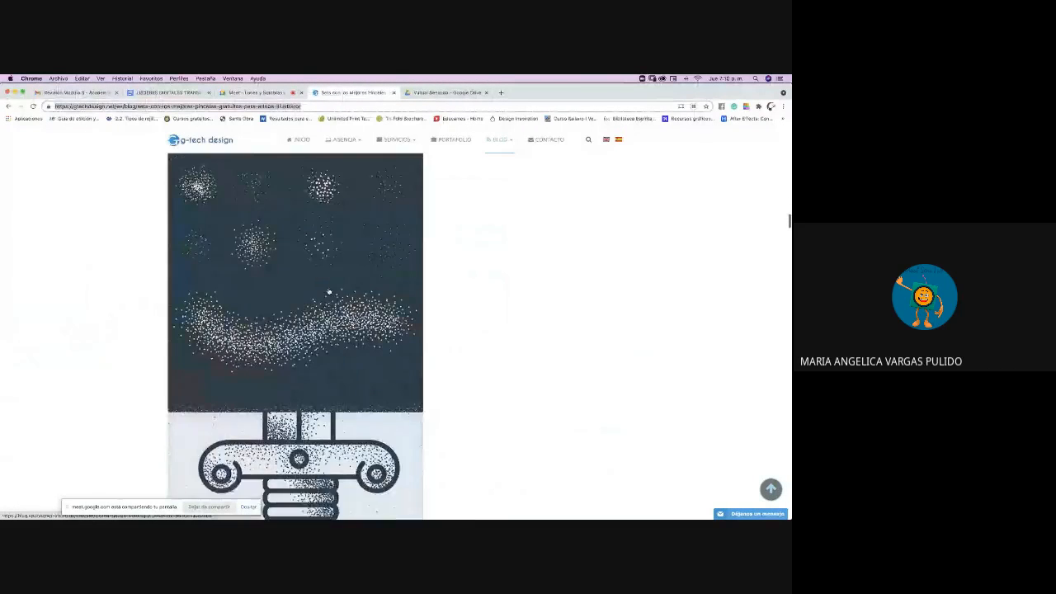
scroll(329, 292, "down", 10)
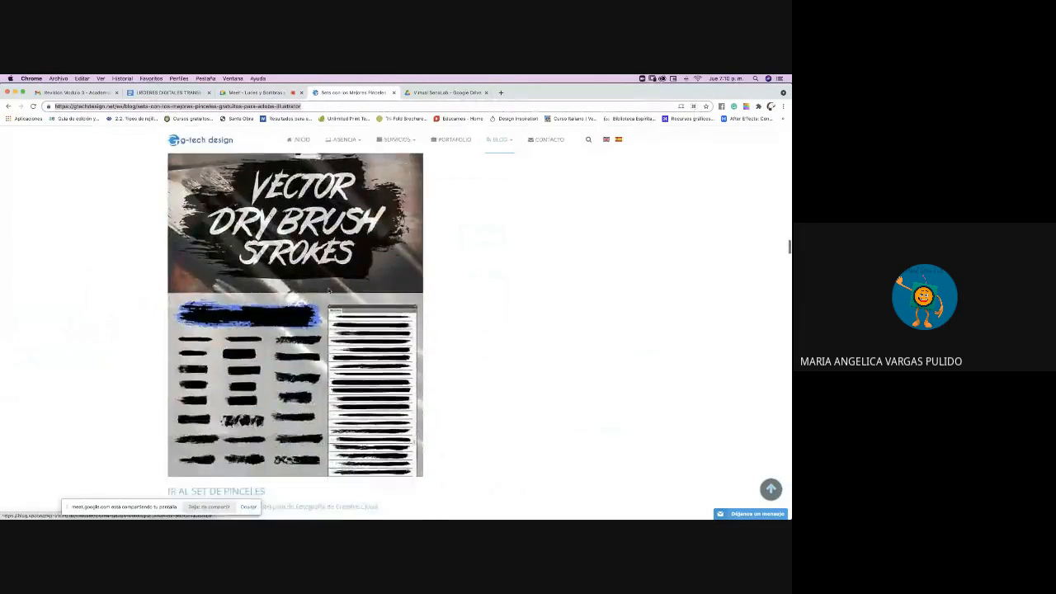
scroll(328, 290, "down", 4)
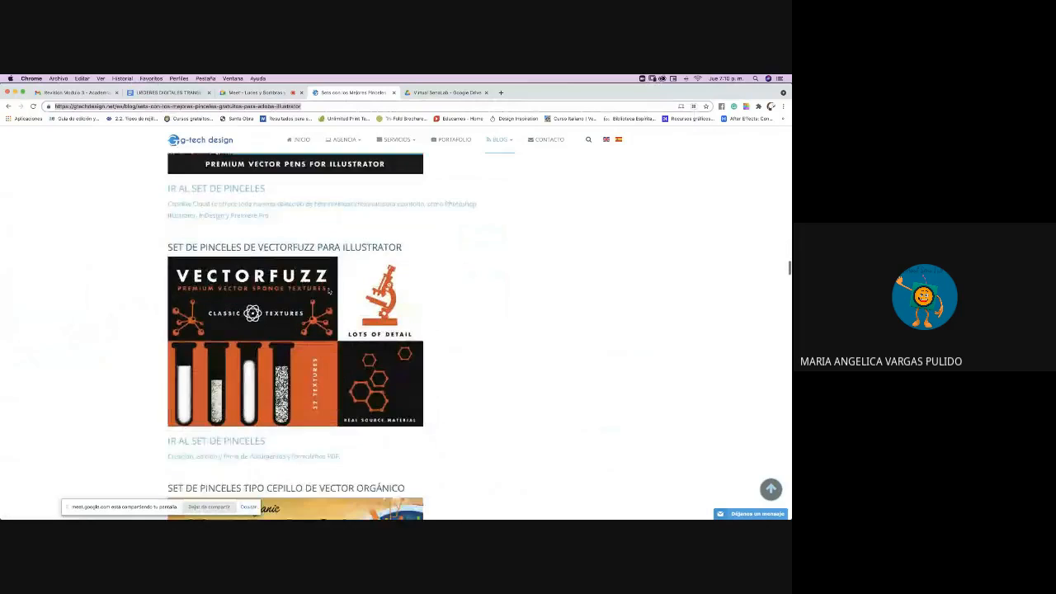
Switch back to the illustration in Illustrator and activate the Selection tool
key("ctrl+Up")
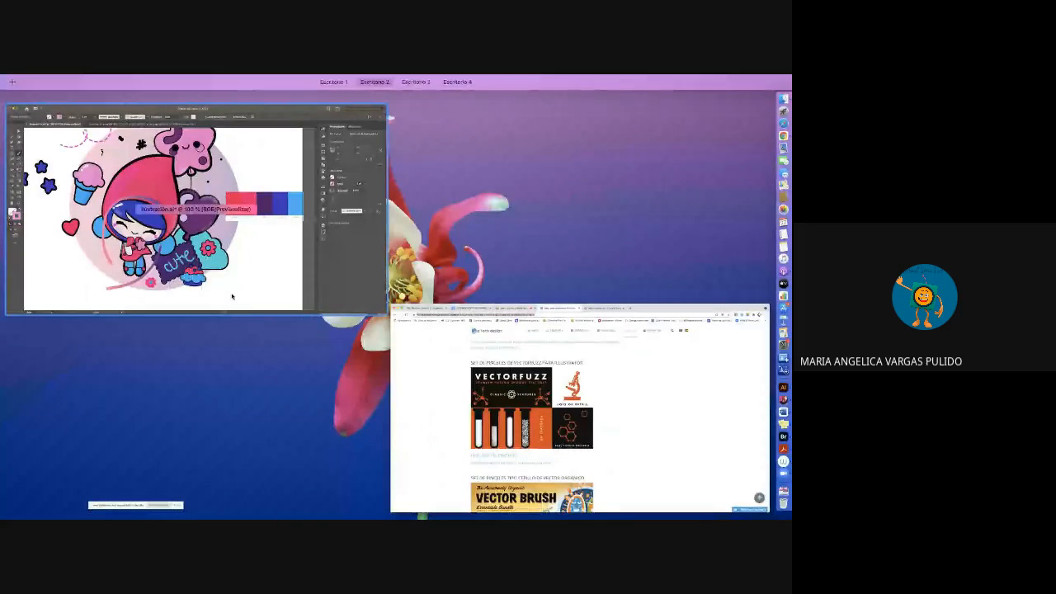
left_click(217, 310)
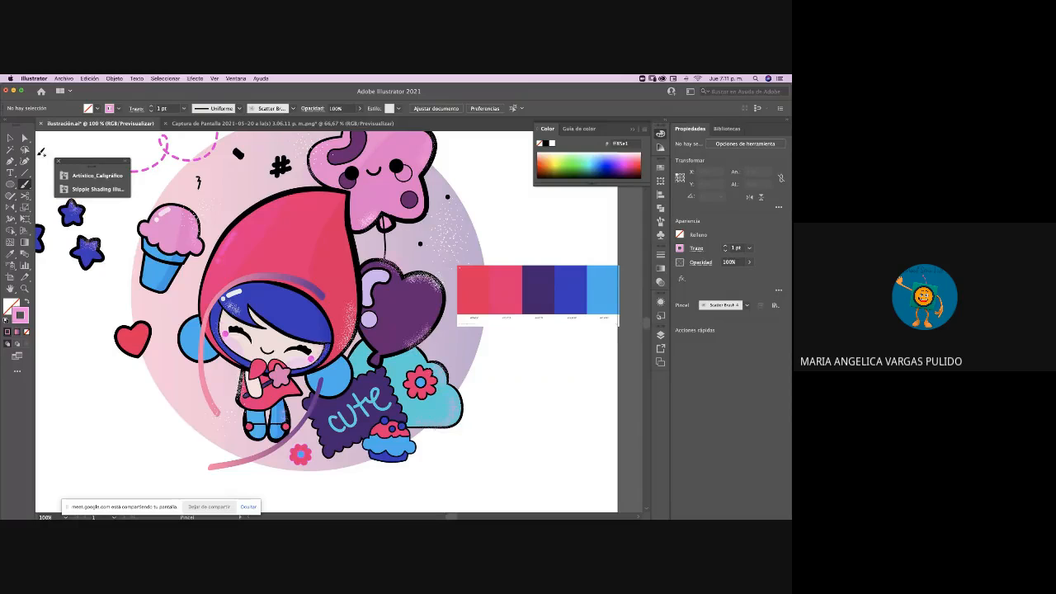
left_click(10, 136)
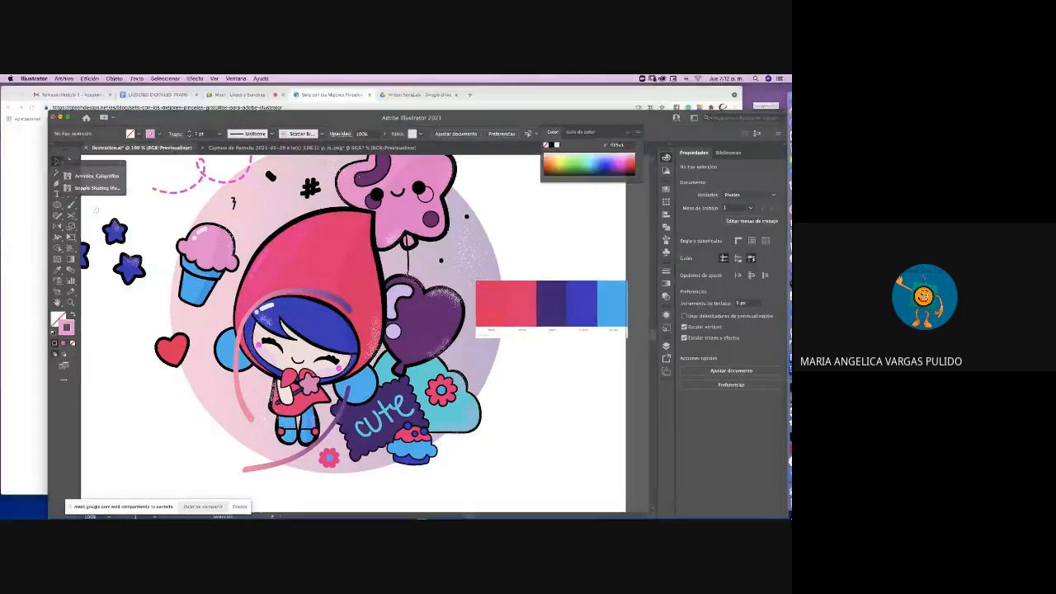
Switch to the Google Meet call in Chrome and open its controls for stopping the recording
key("ctrl+Up")
left_click(259, 170)
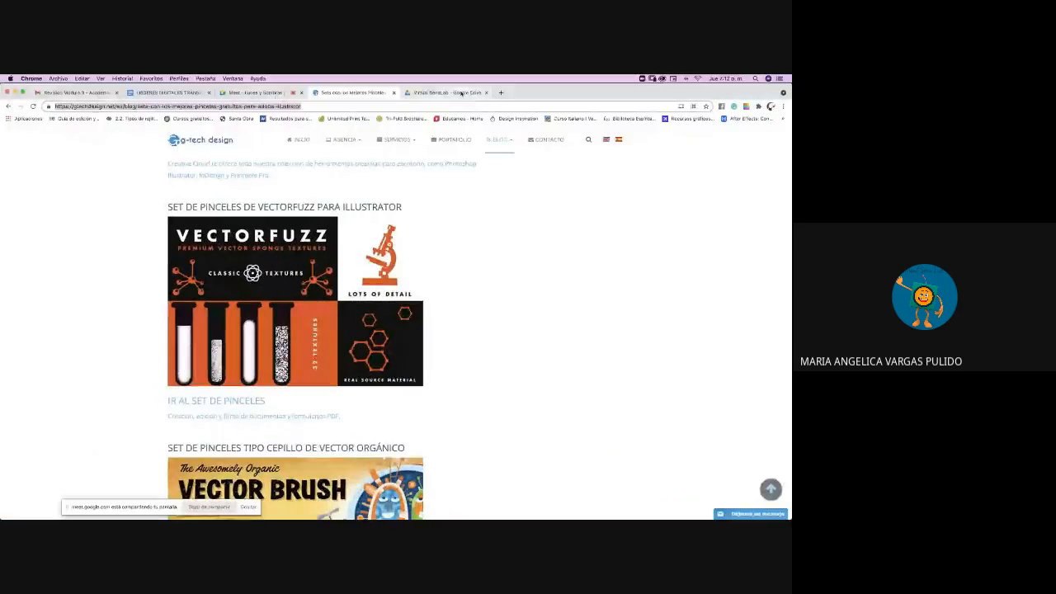
left_click(450, 93)
left_click(259, 93)
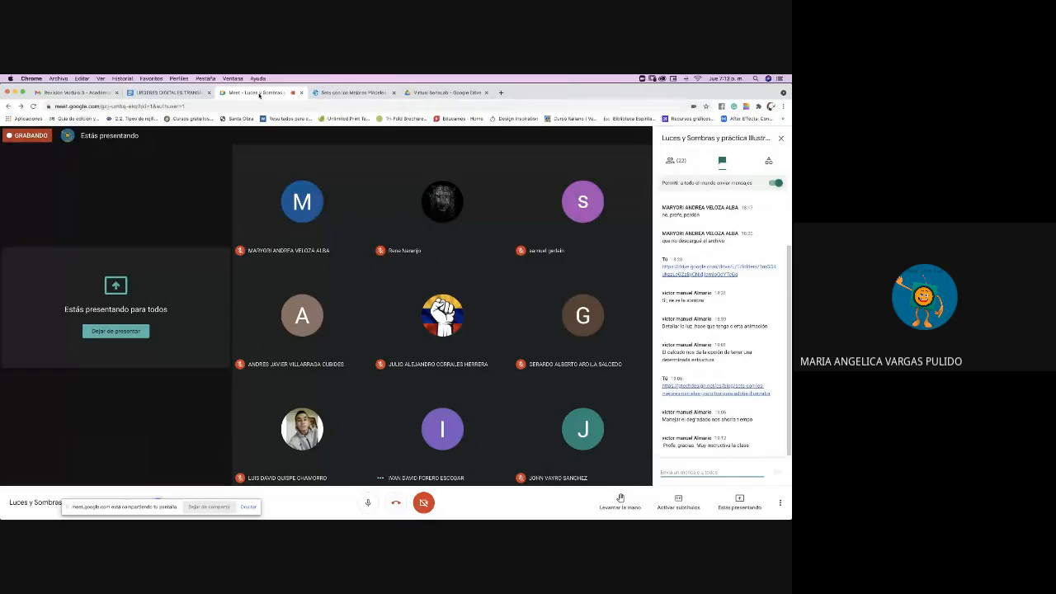
left_click(782, 504)
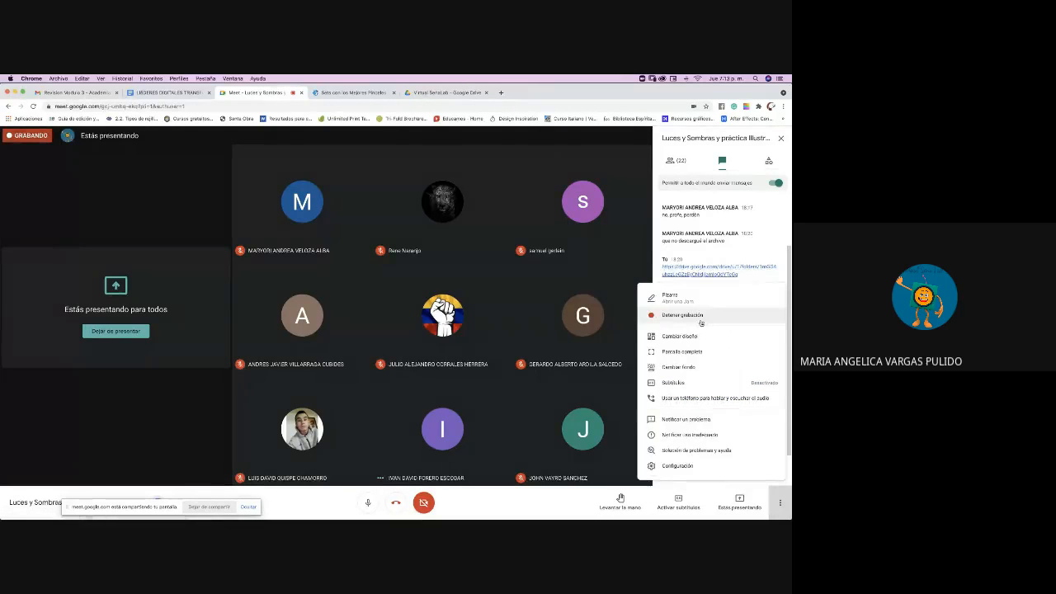
left_click(705, 318)
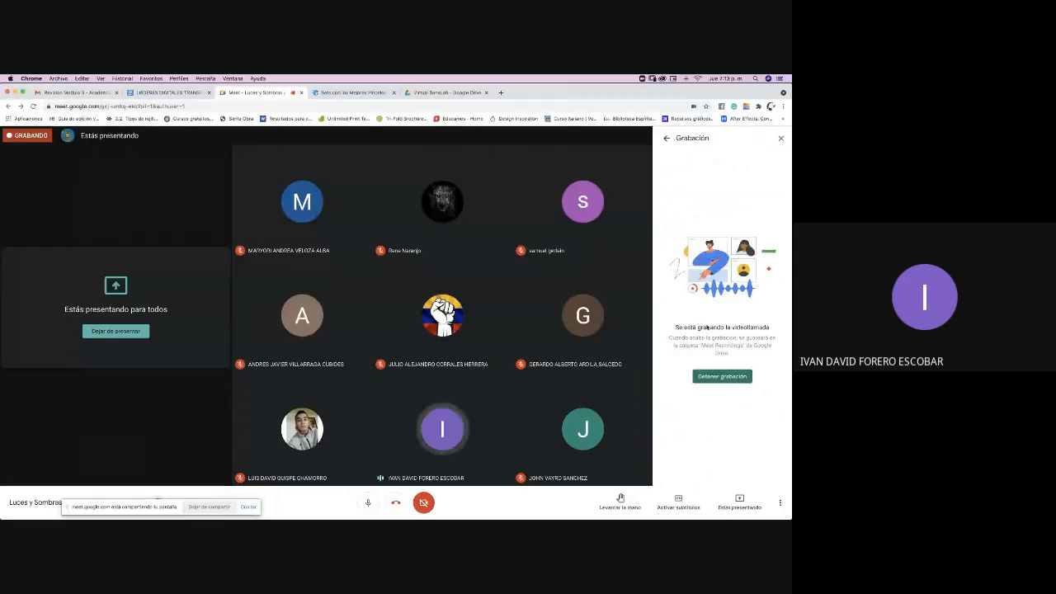